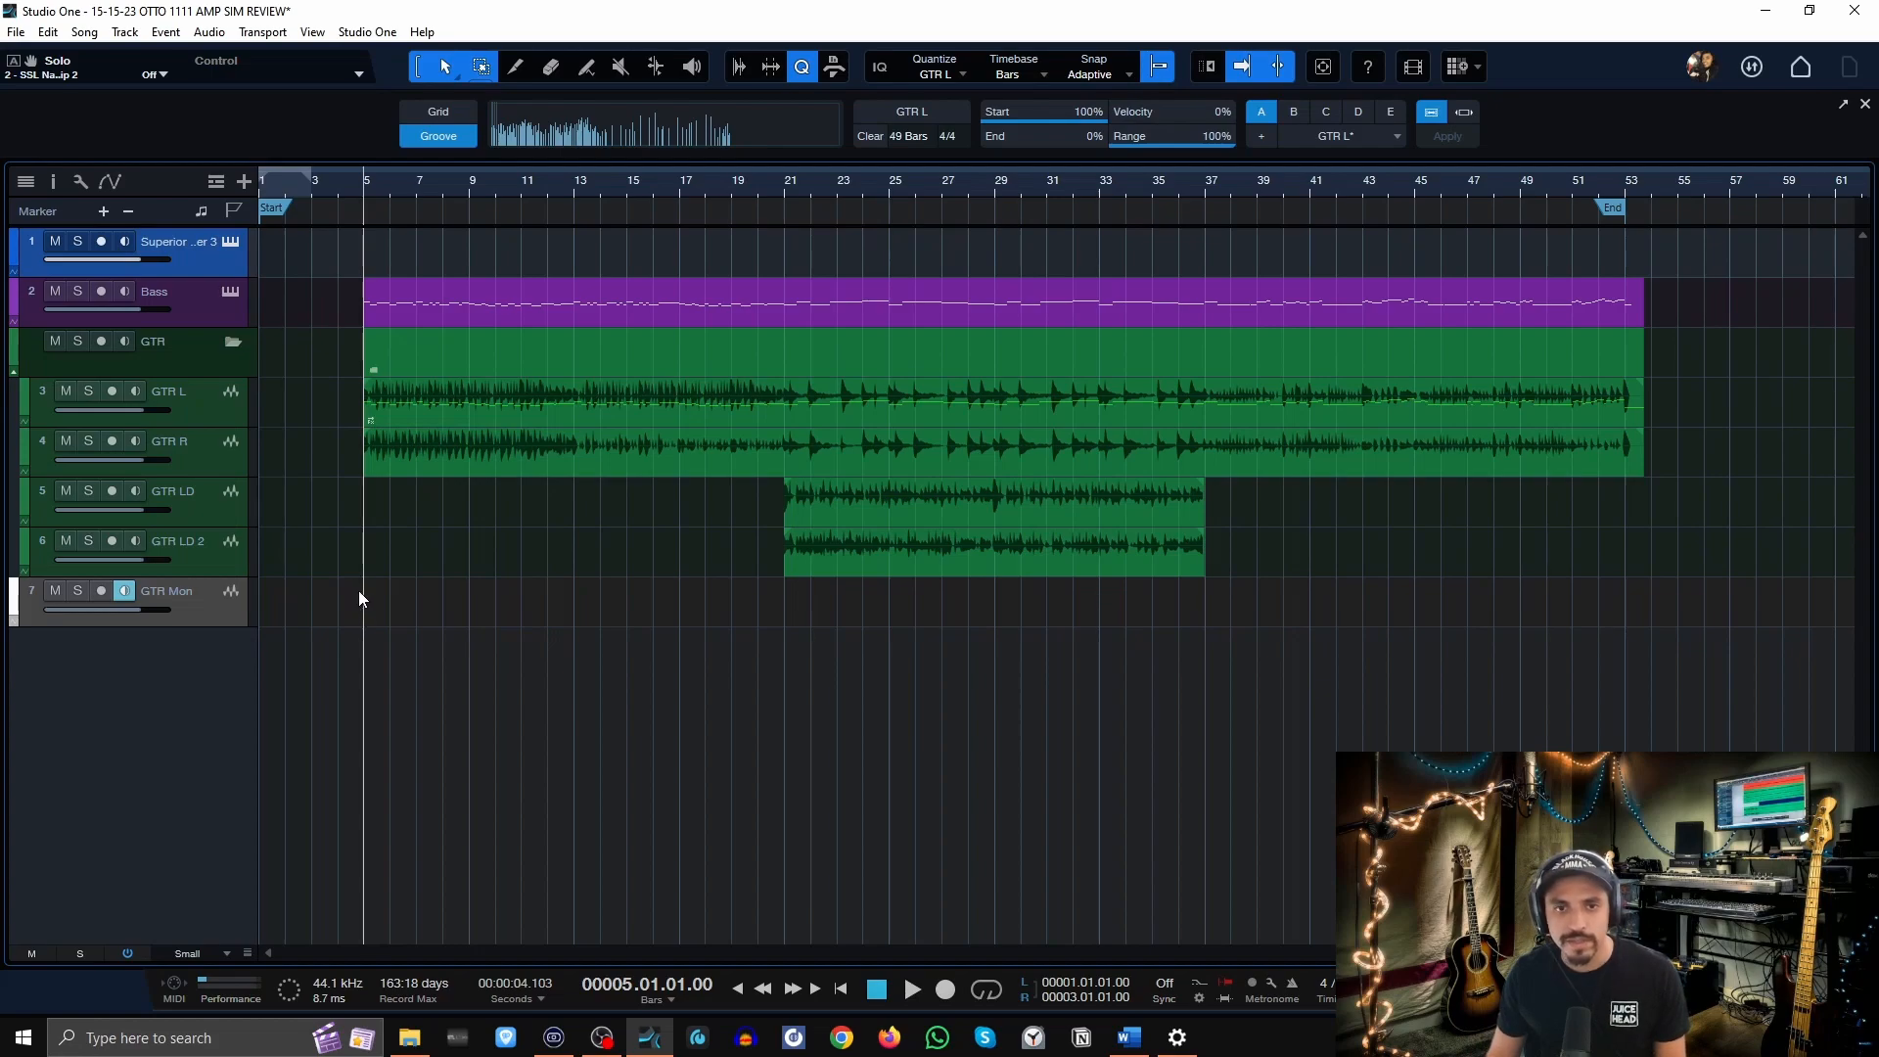
Open the Superior Drummer 3 instrument from the drum track and browse the Library of the Extreme grooves.
click(235, 241)
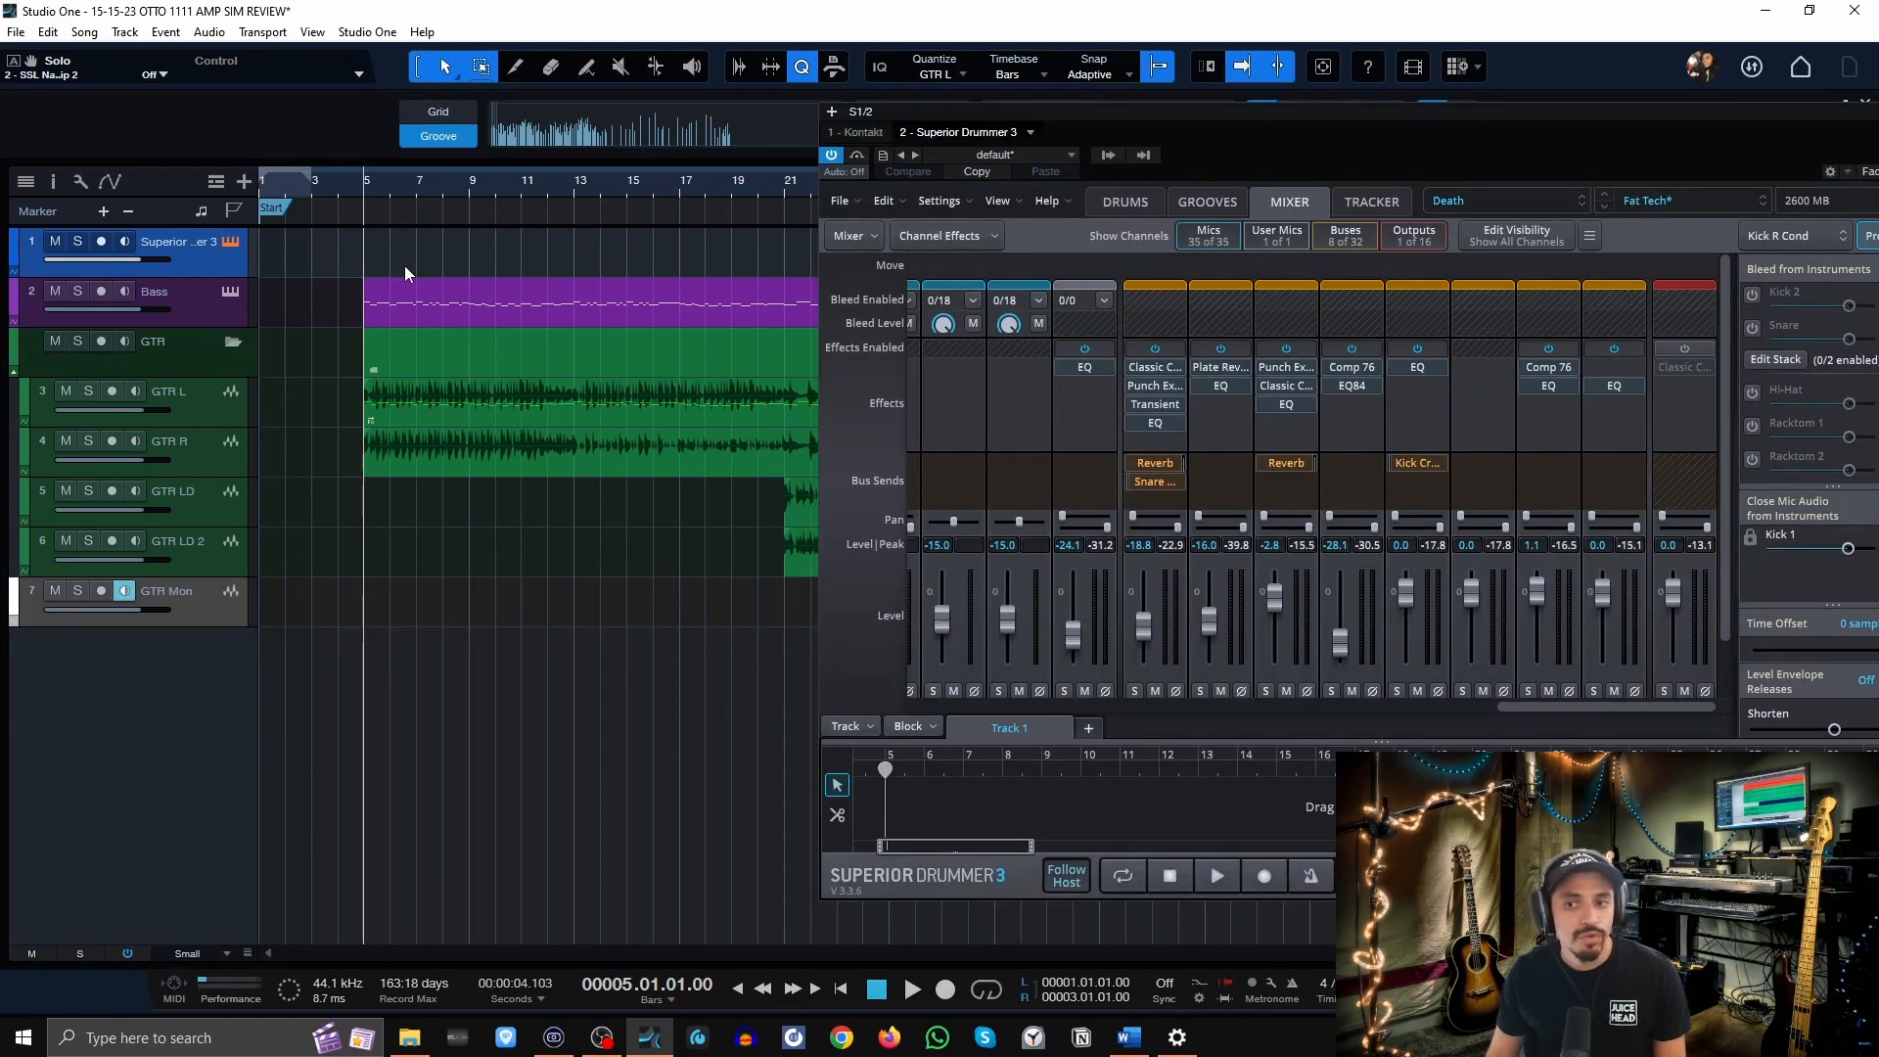
click(1189, 201)
scroll(957, 565, up, 3)
scroll(954, 562, down, 3)
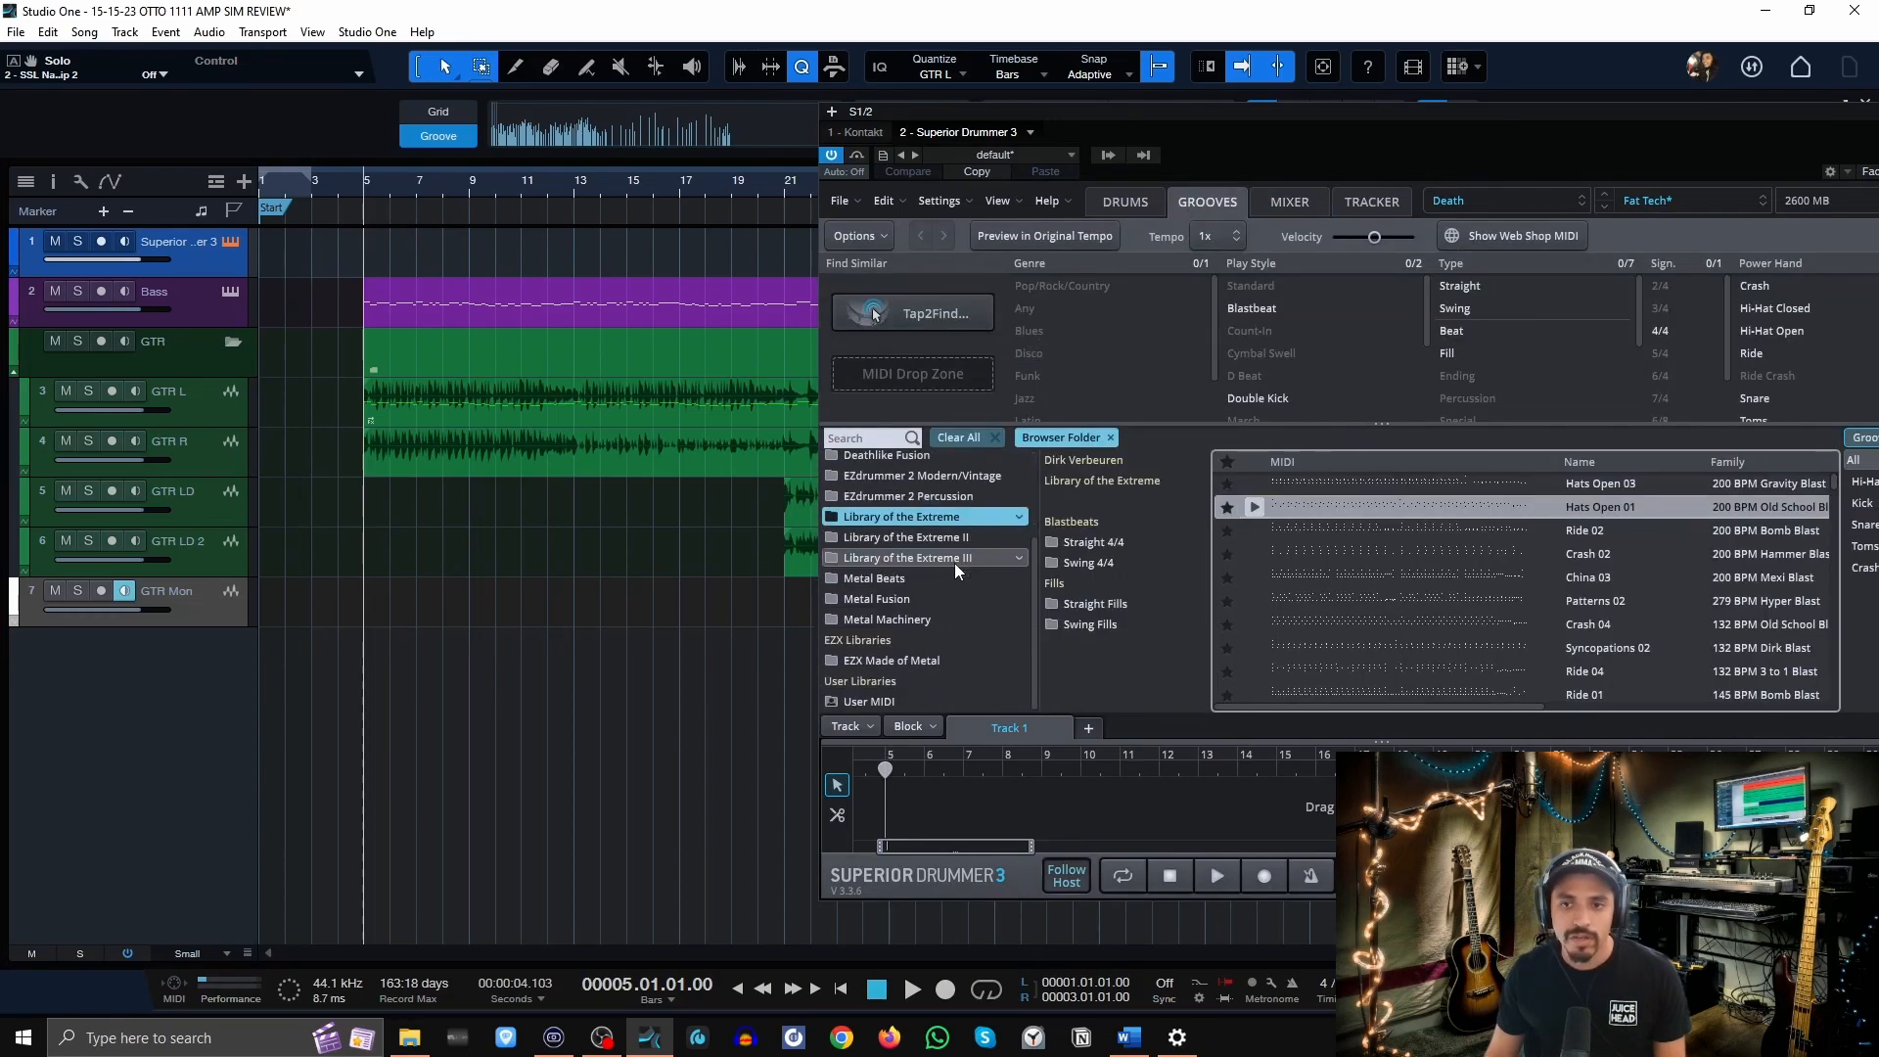
scroll(951, 548, up, 3)
scroll(1380, 568, down, 3)
scroll(1379, 589, down, 5)
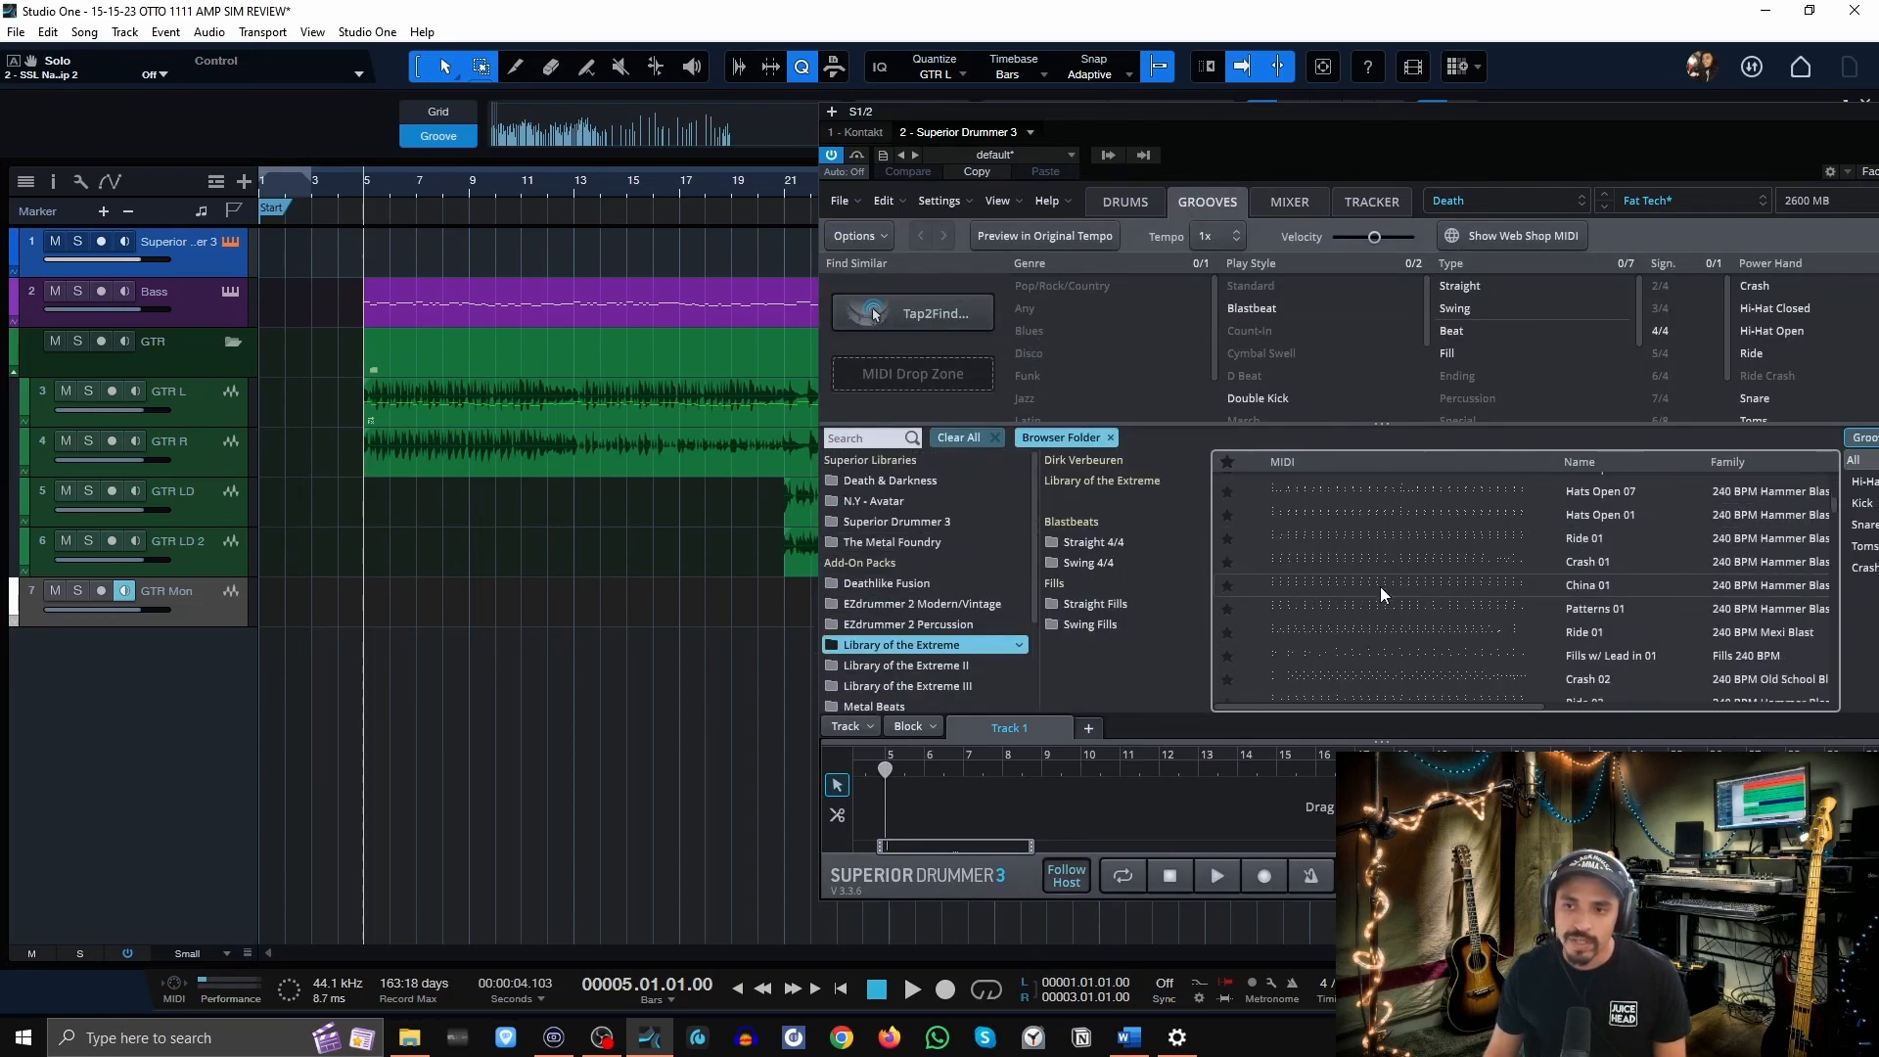
scroll(1380, 589, up, 5)
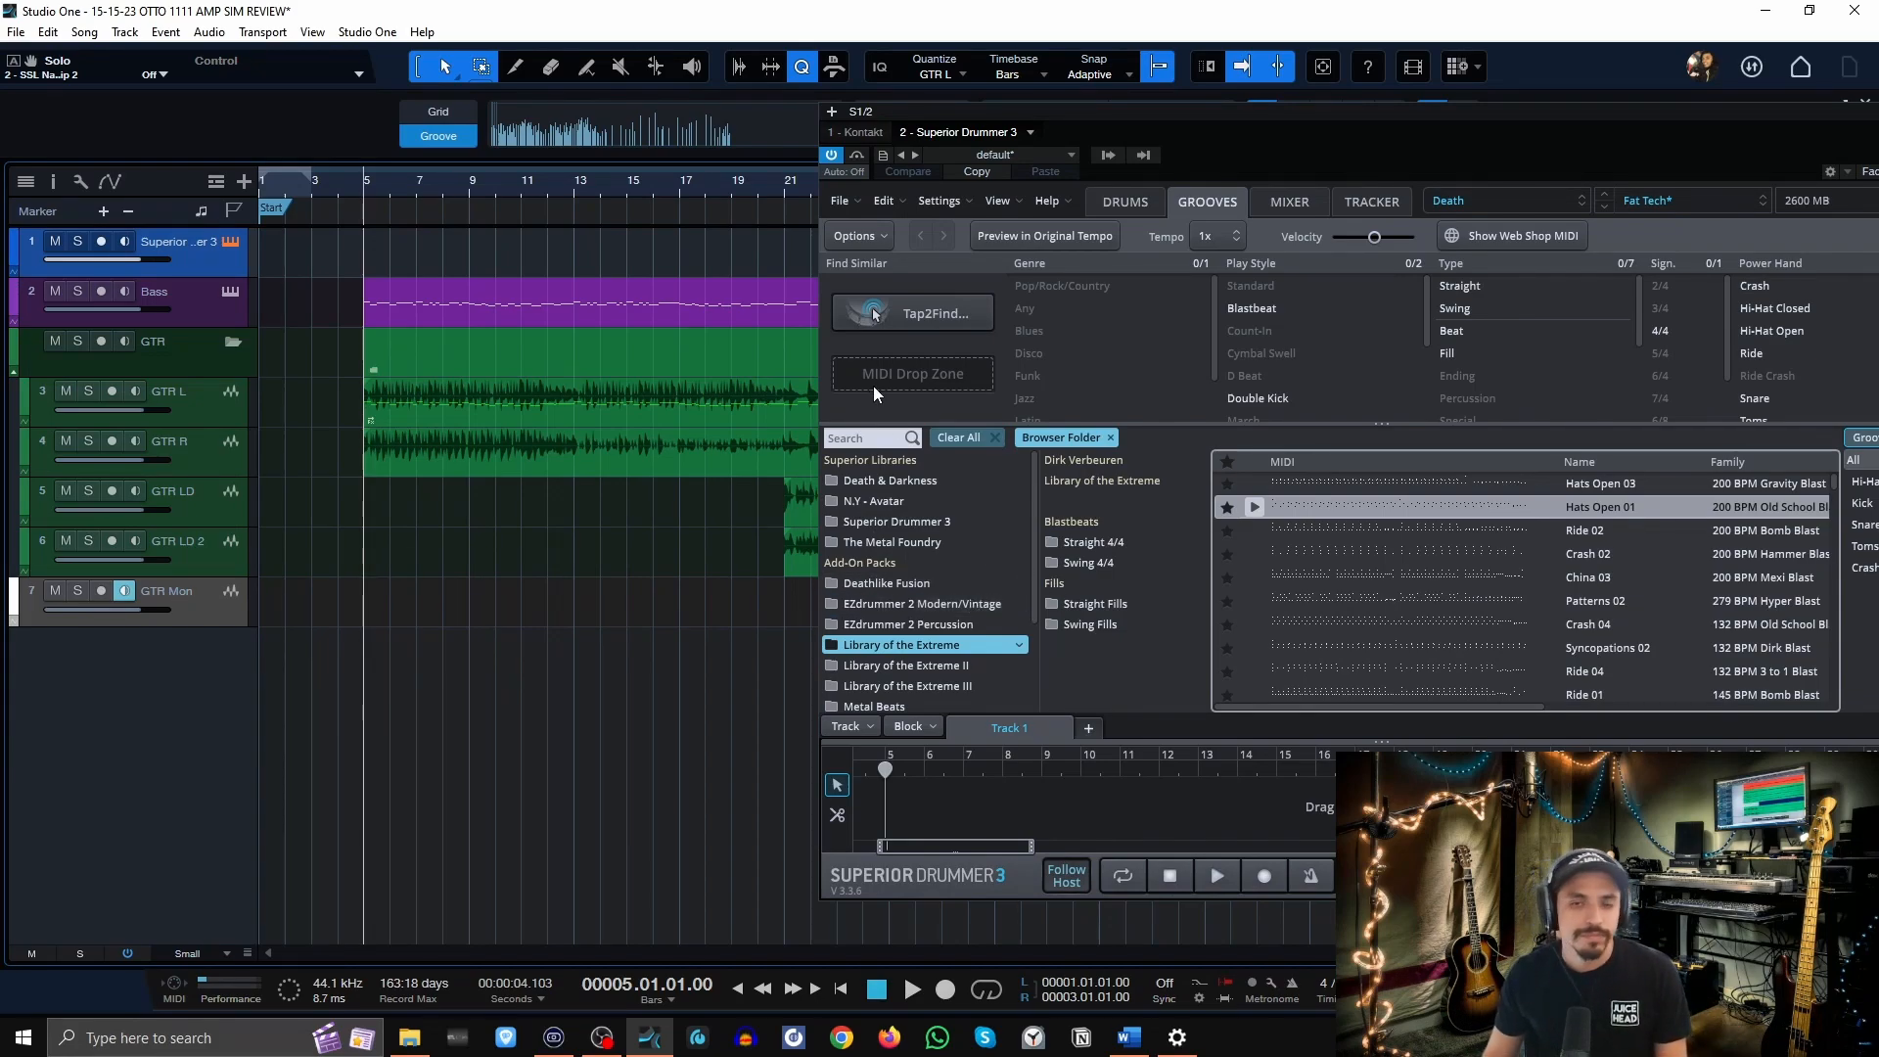
Play the opening riff and add the Library of the Extreme Straight 4/4 Old School Blast groove Ride 01 to the drum track at bar 5.
key(space)
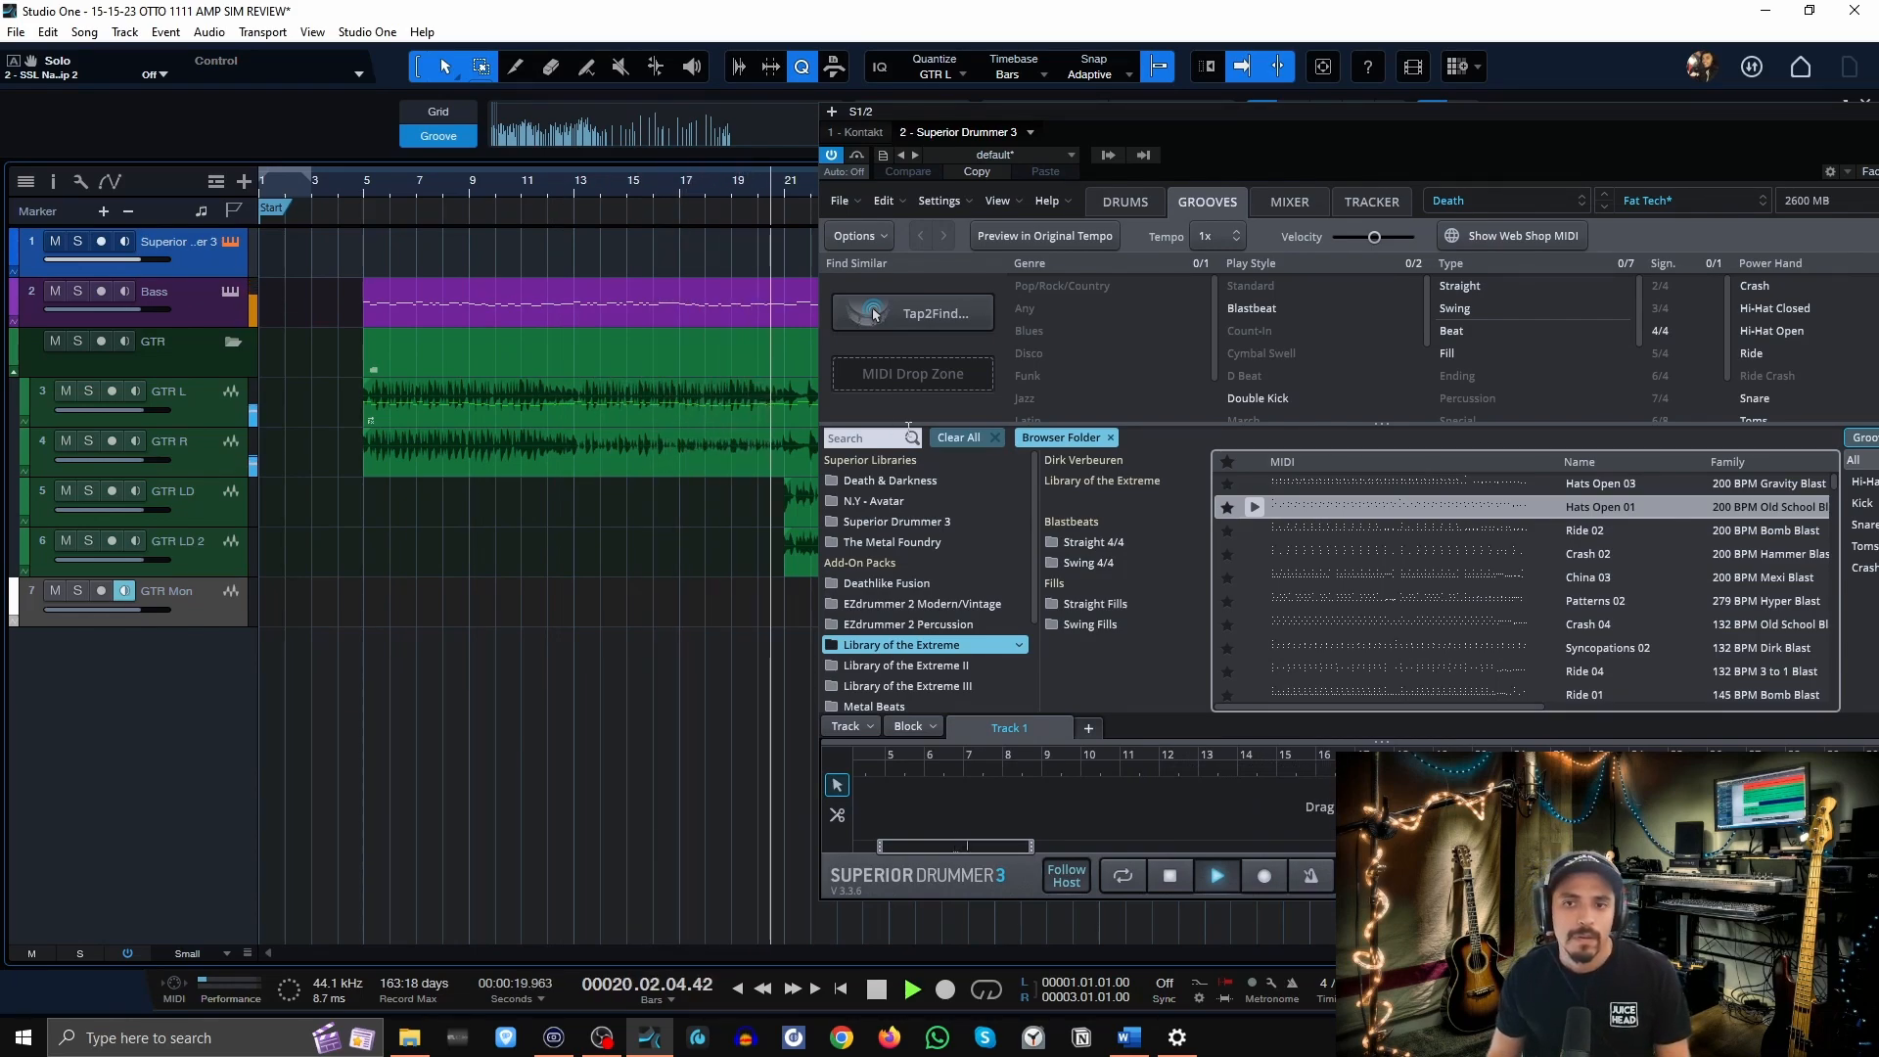
key(space)
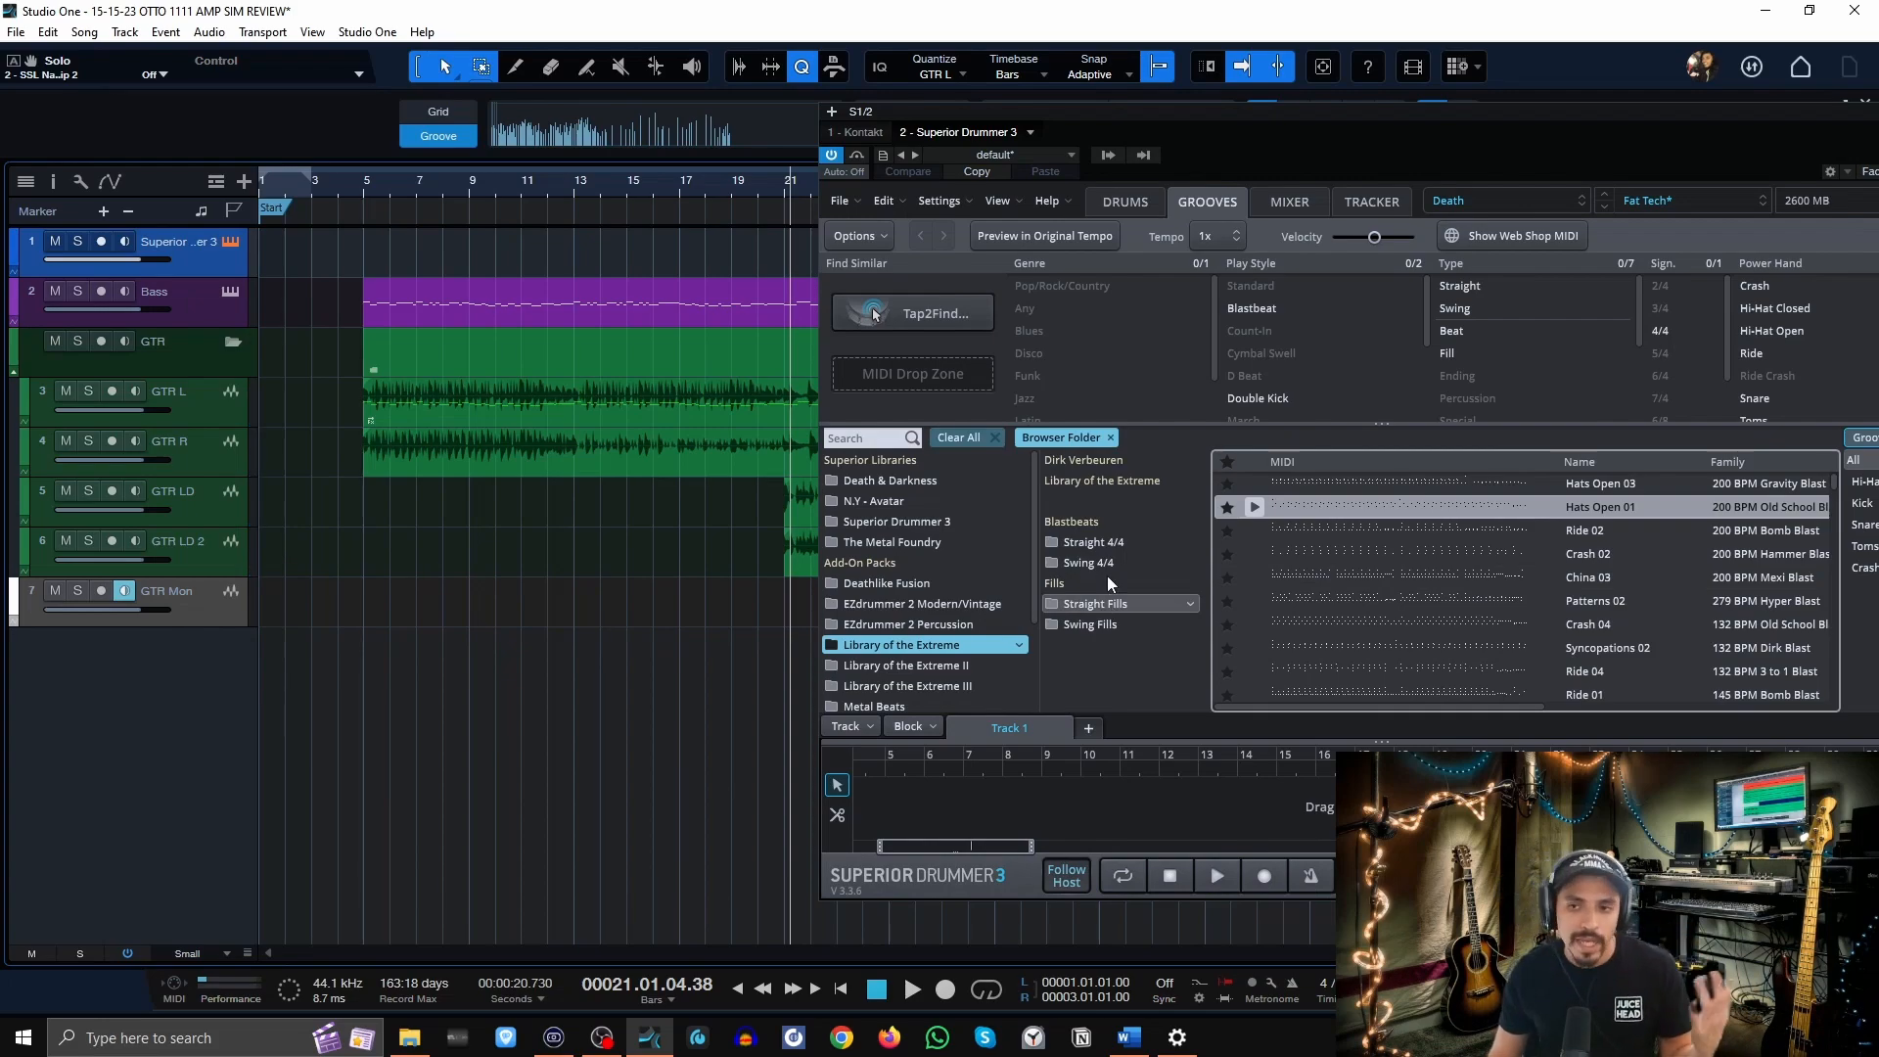
click(1128, 541)
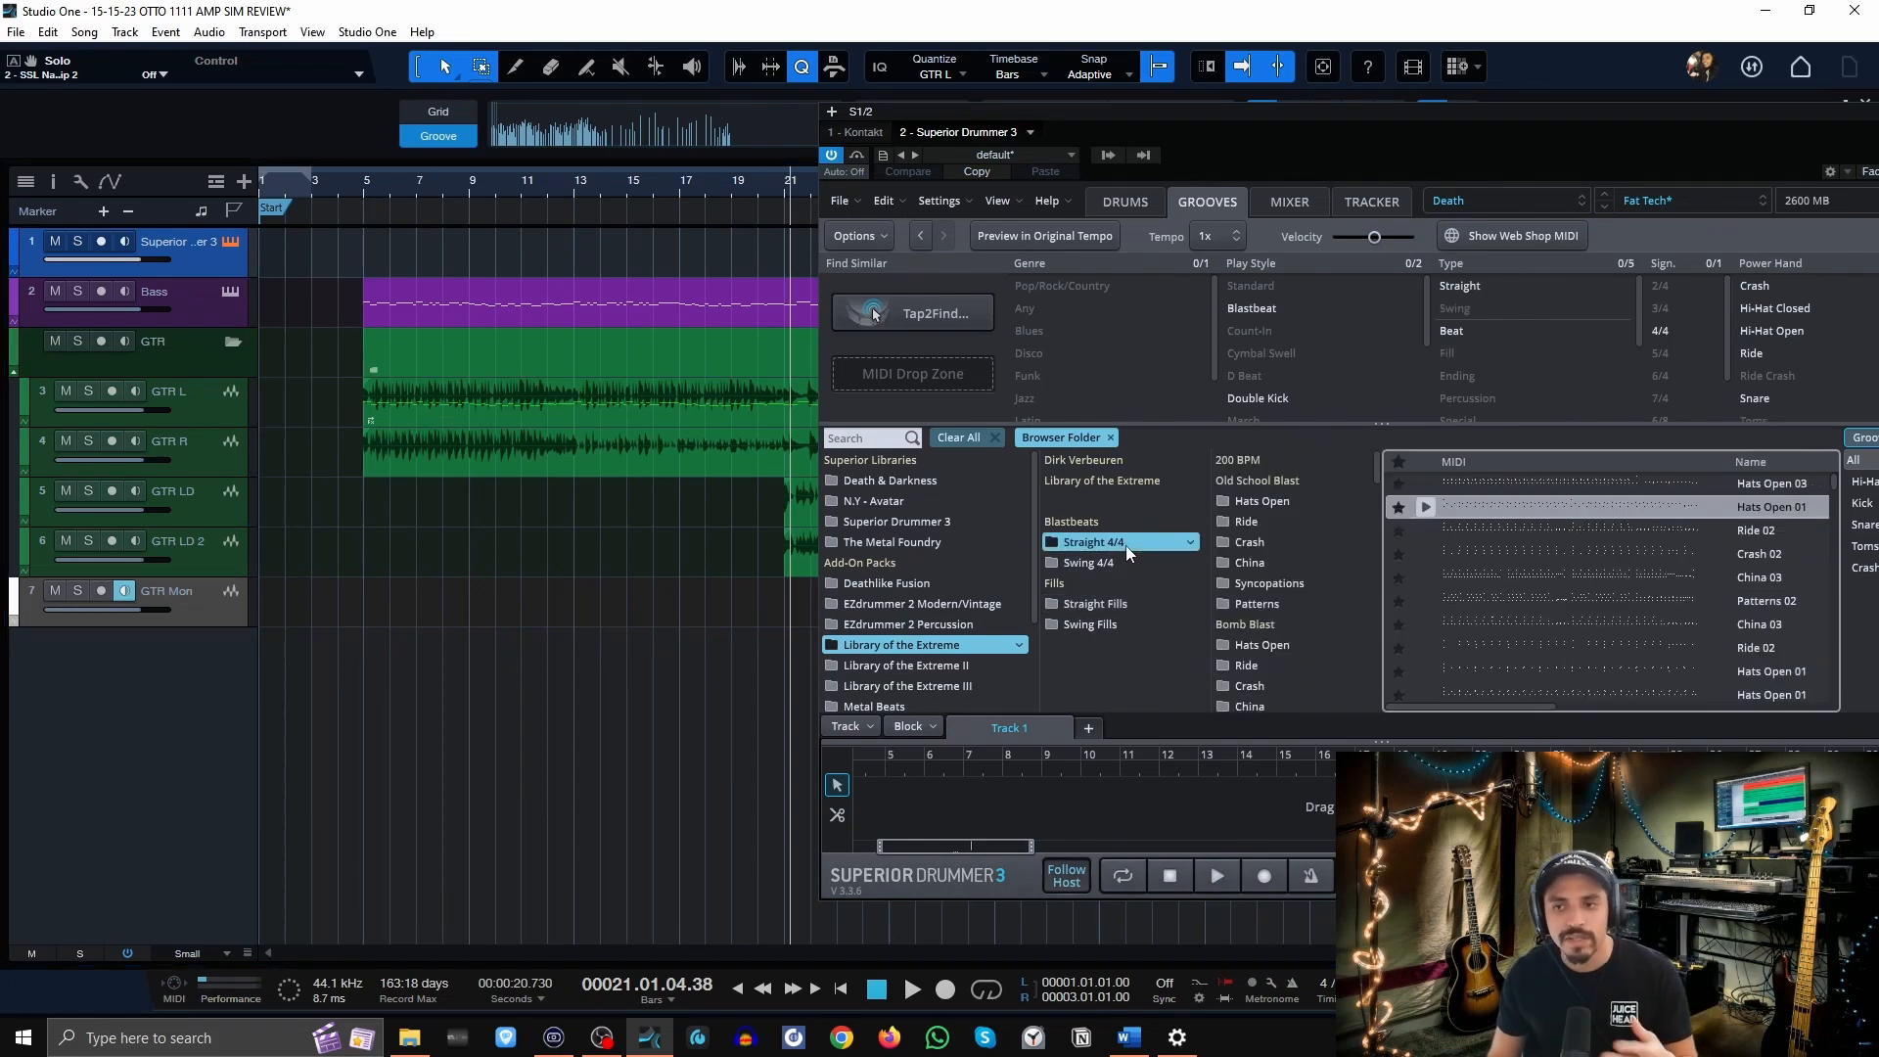
click(1320, 510)
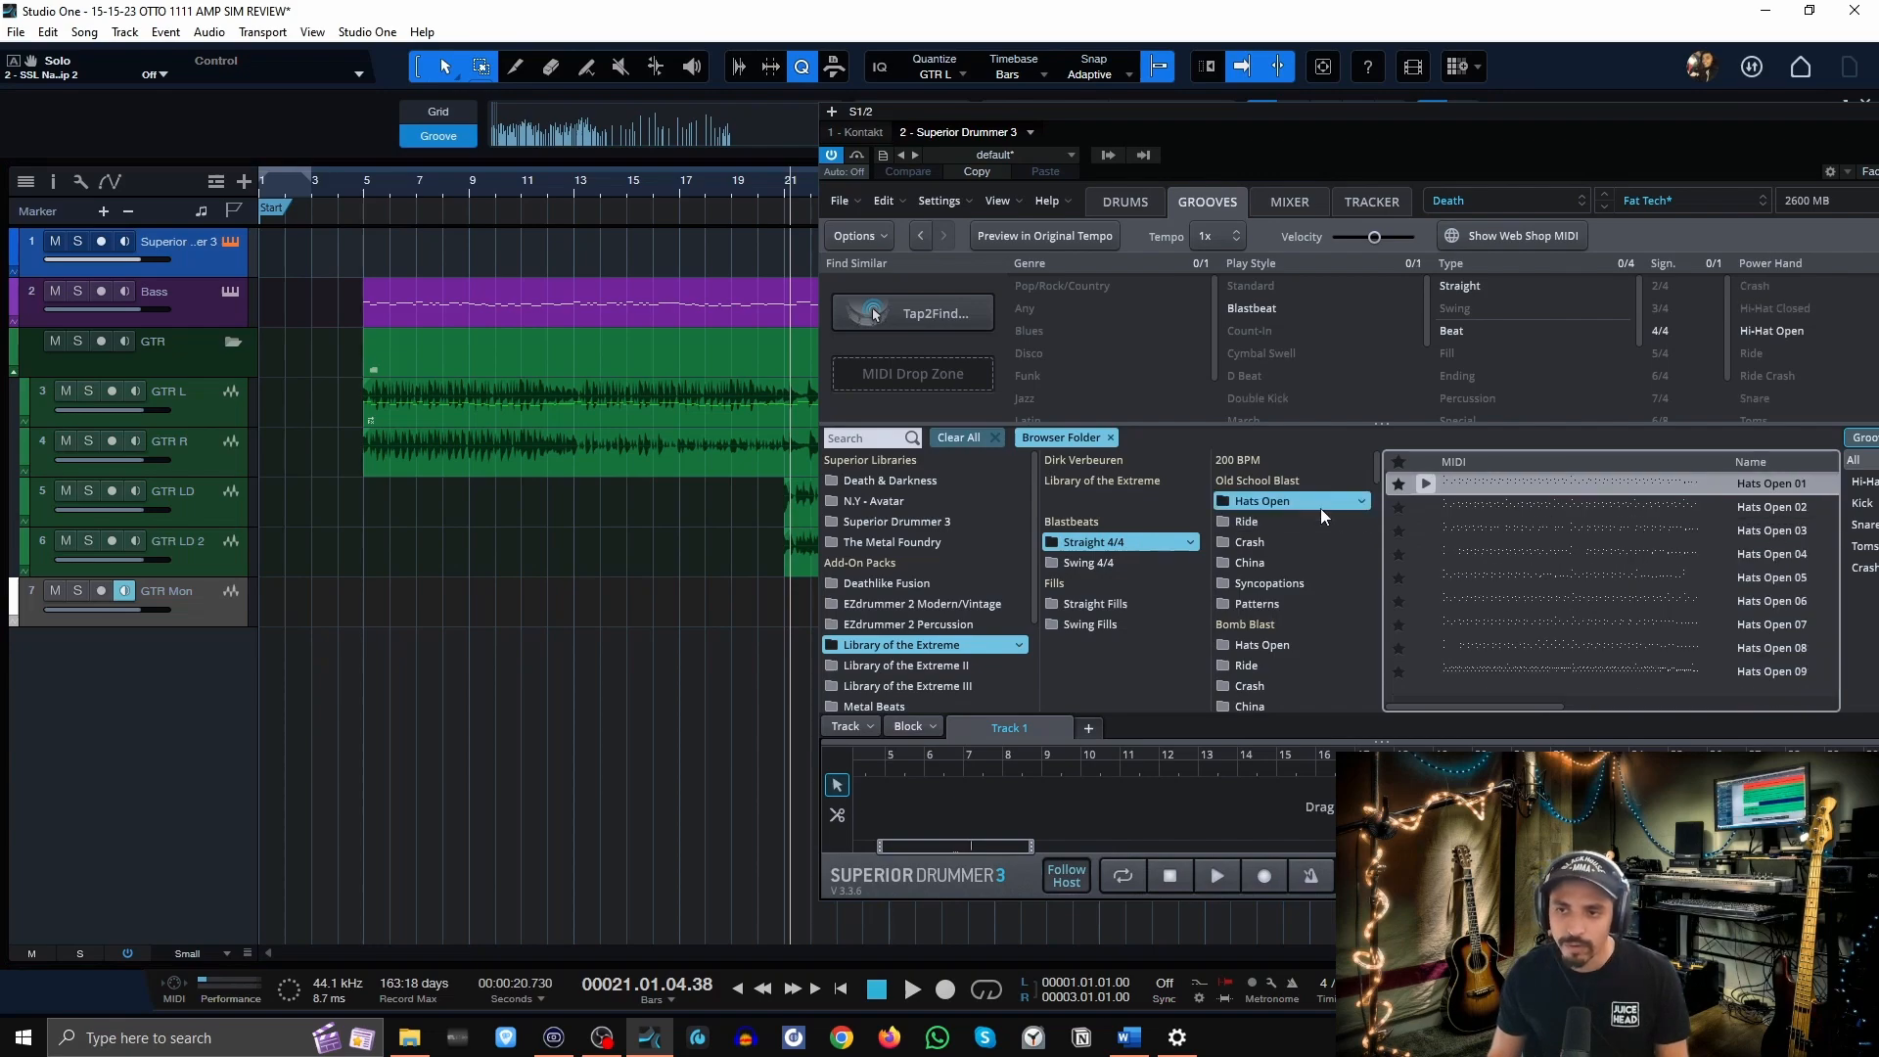
click(1247, 525)
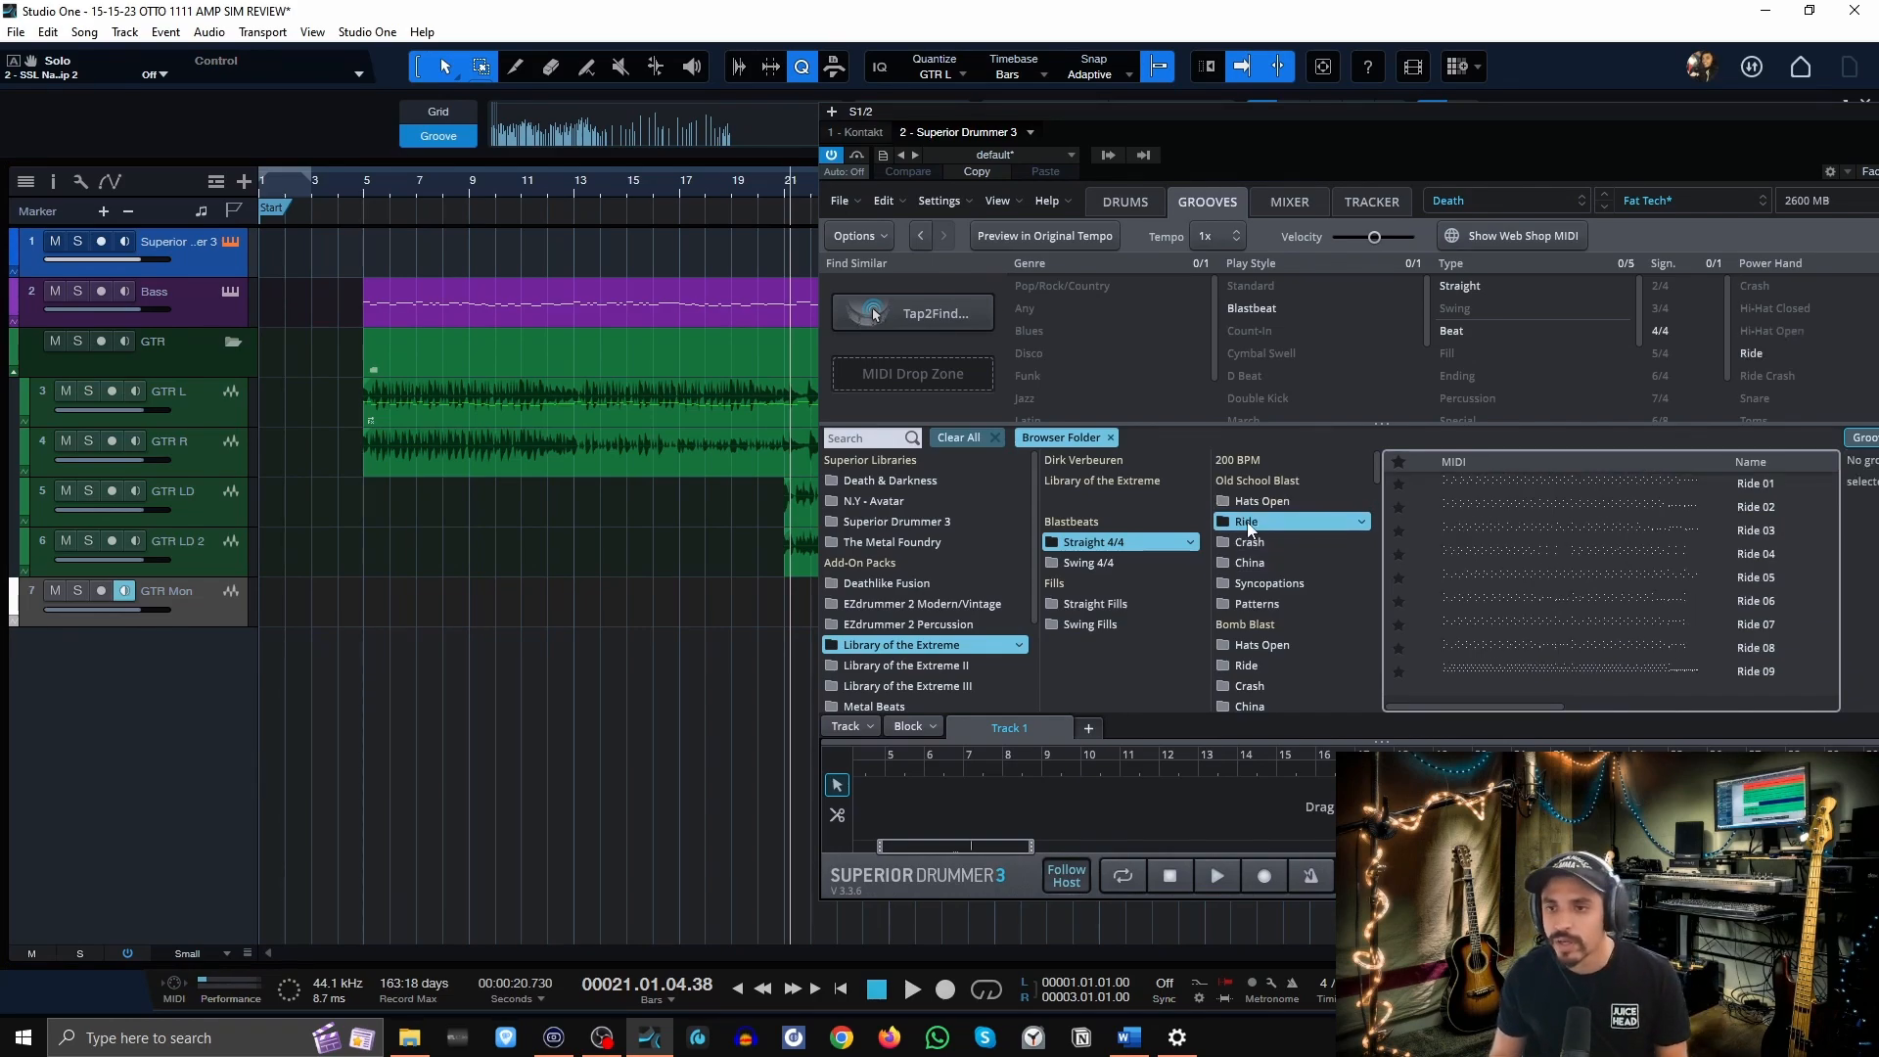
click(1426, 485)
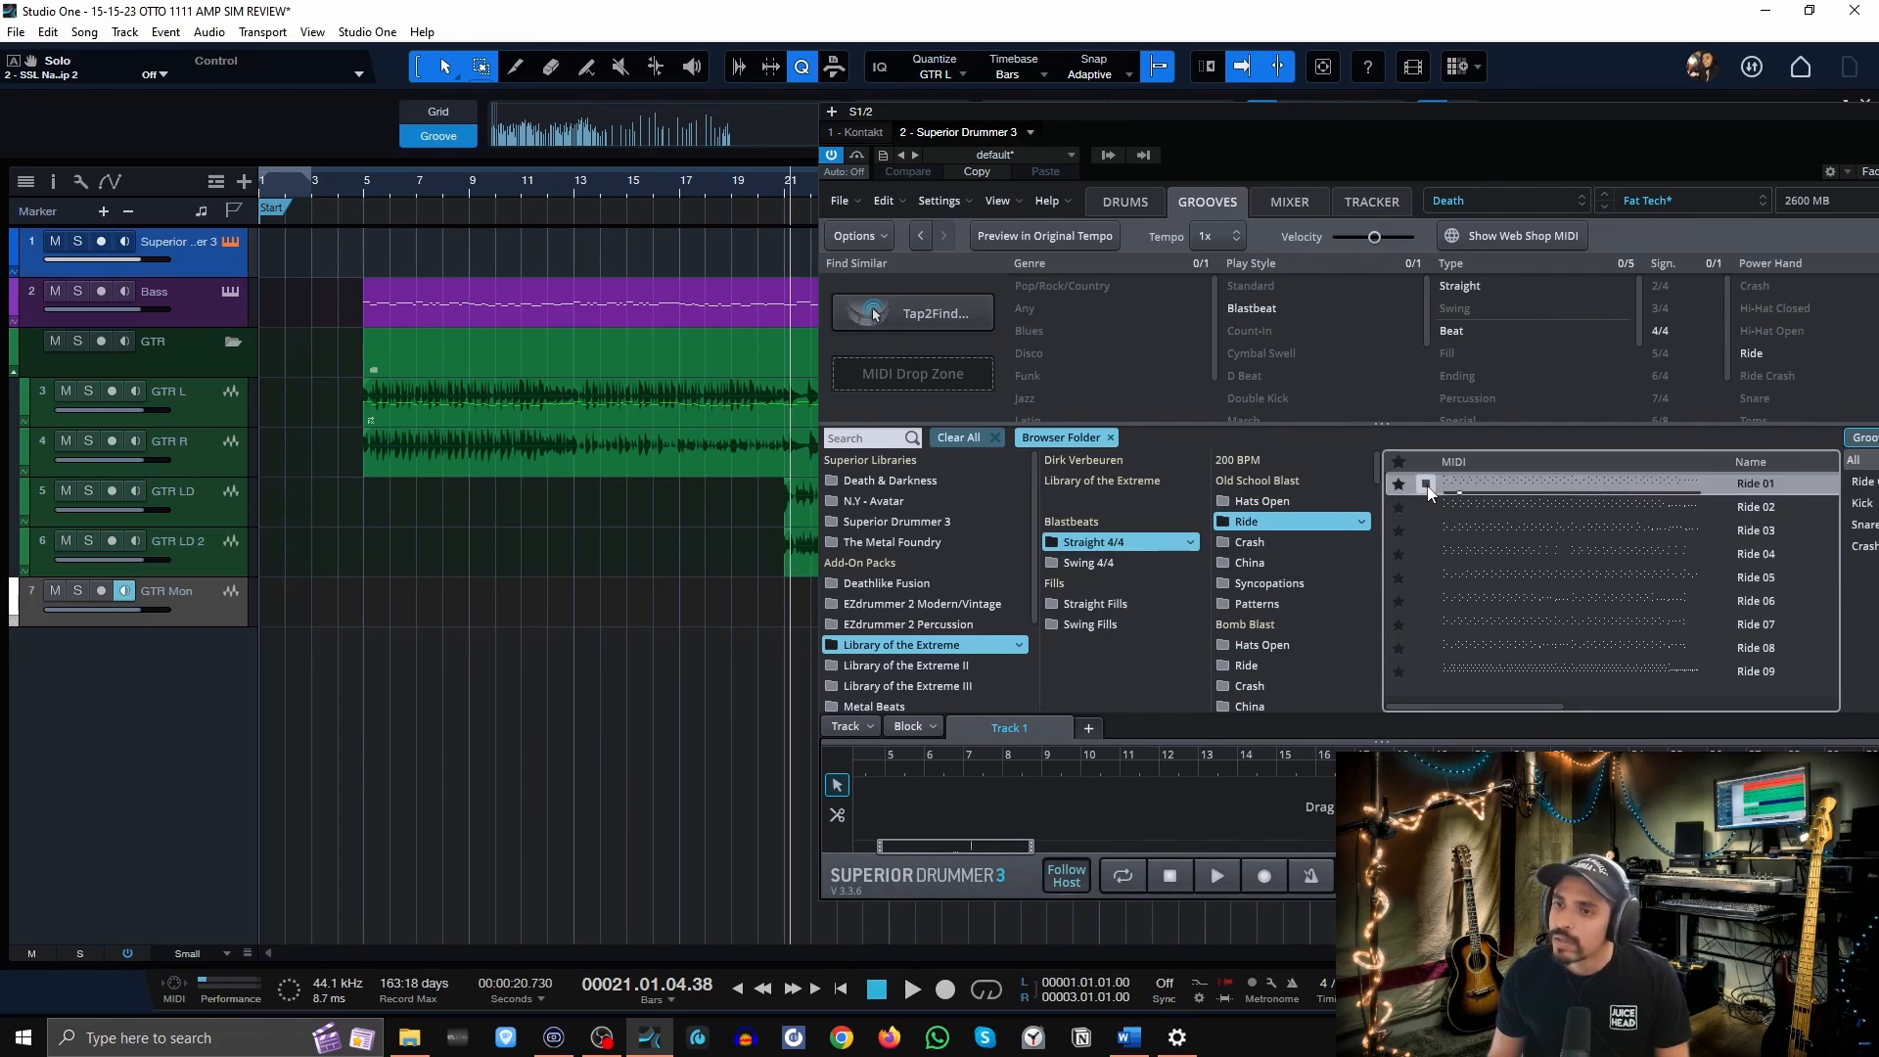
key(space)
key(space)
Play the song from bar 5 to check the blast groove against the guitars and bass.
click(362, 192)
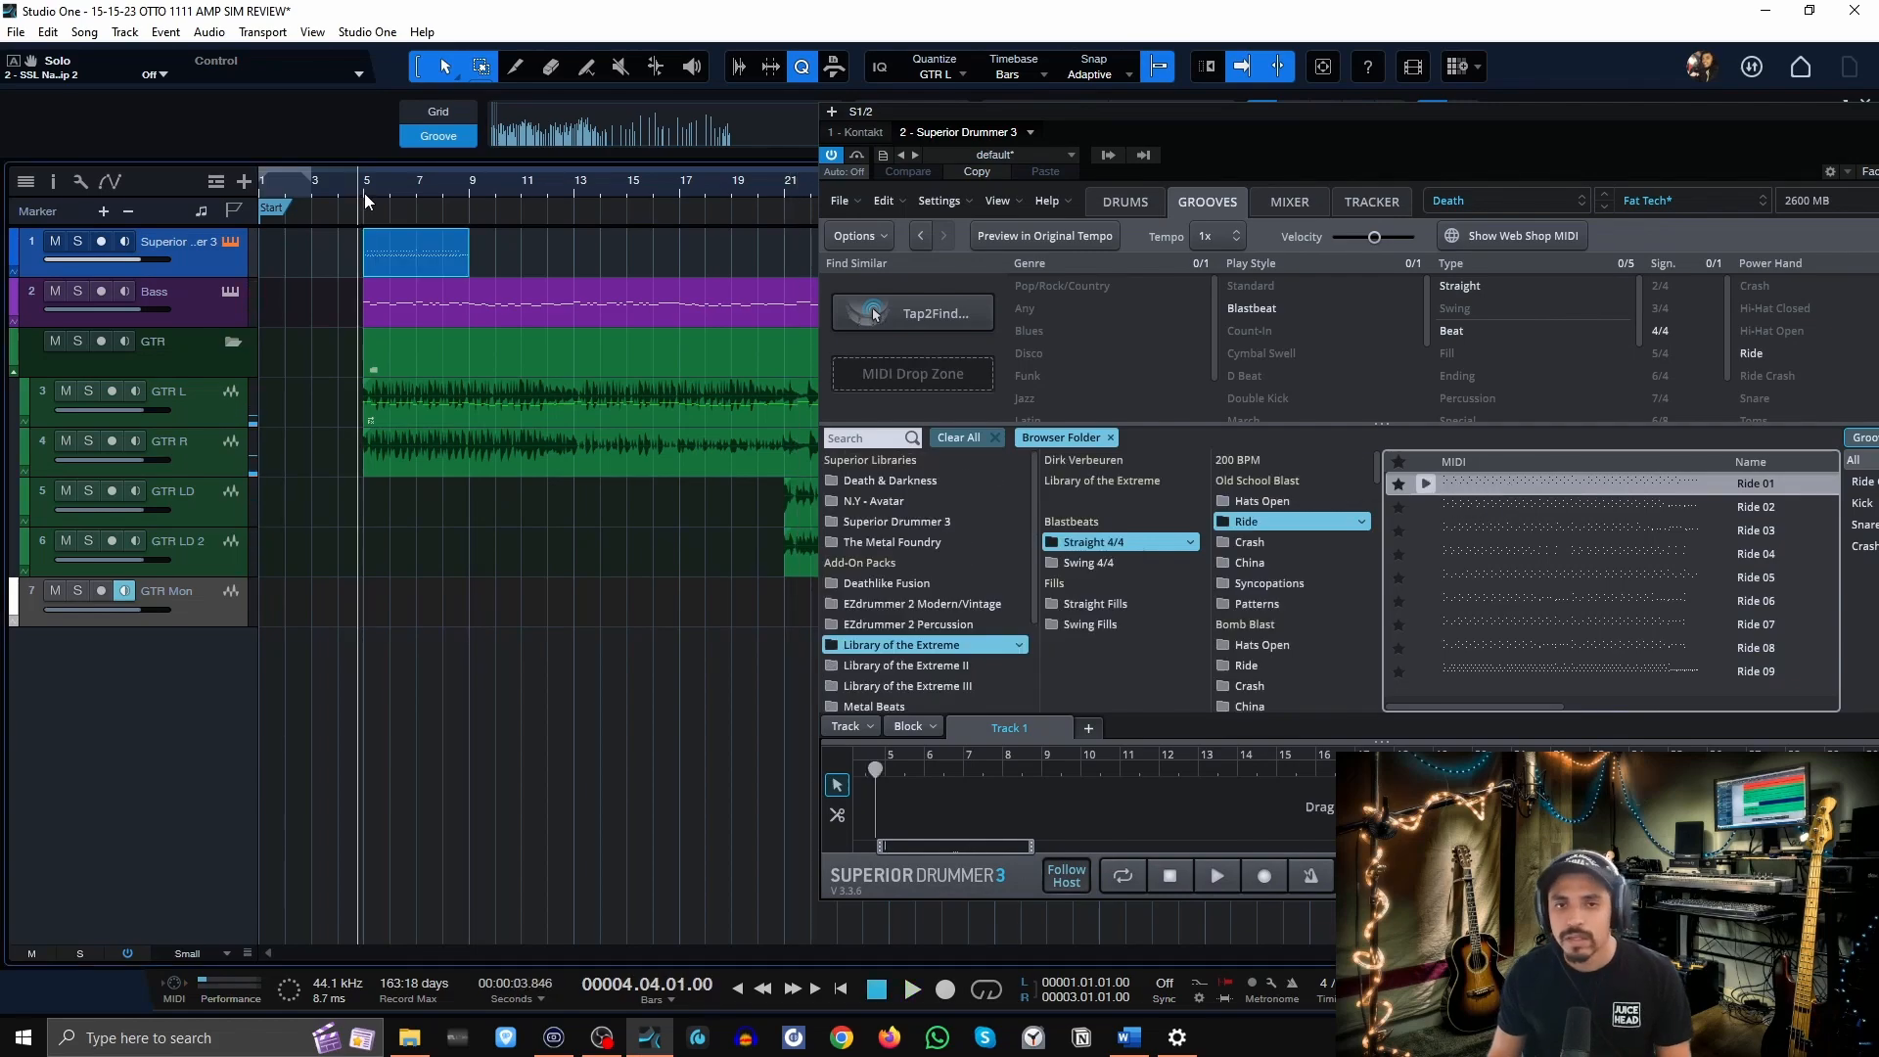
click(364, 189)
key(space)
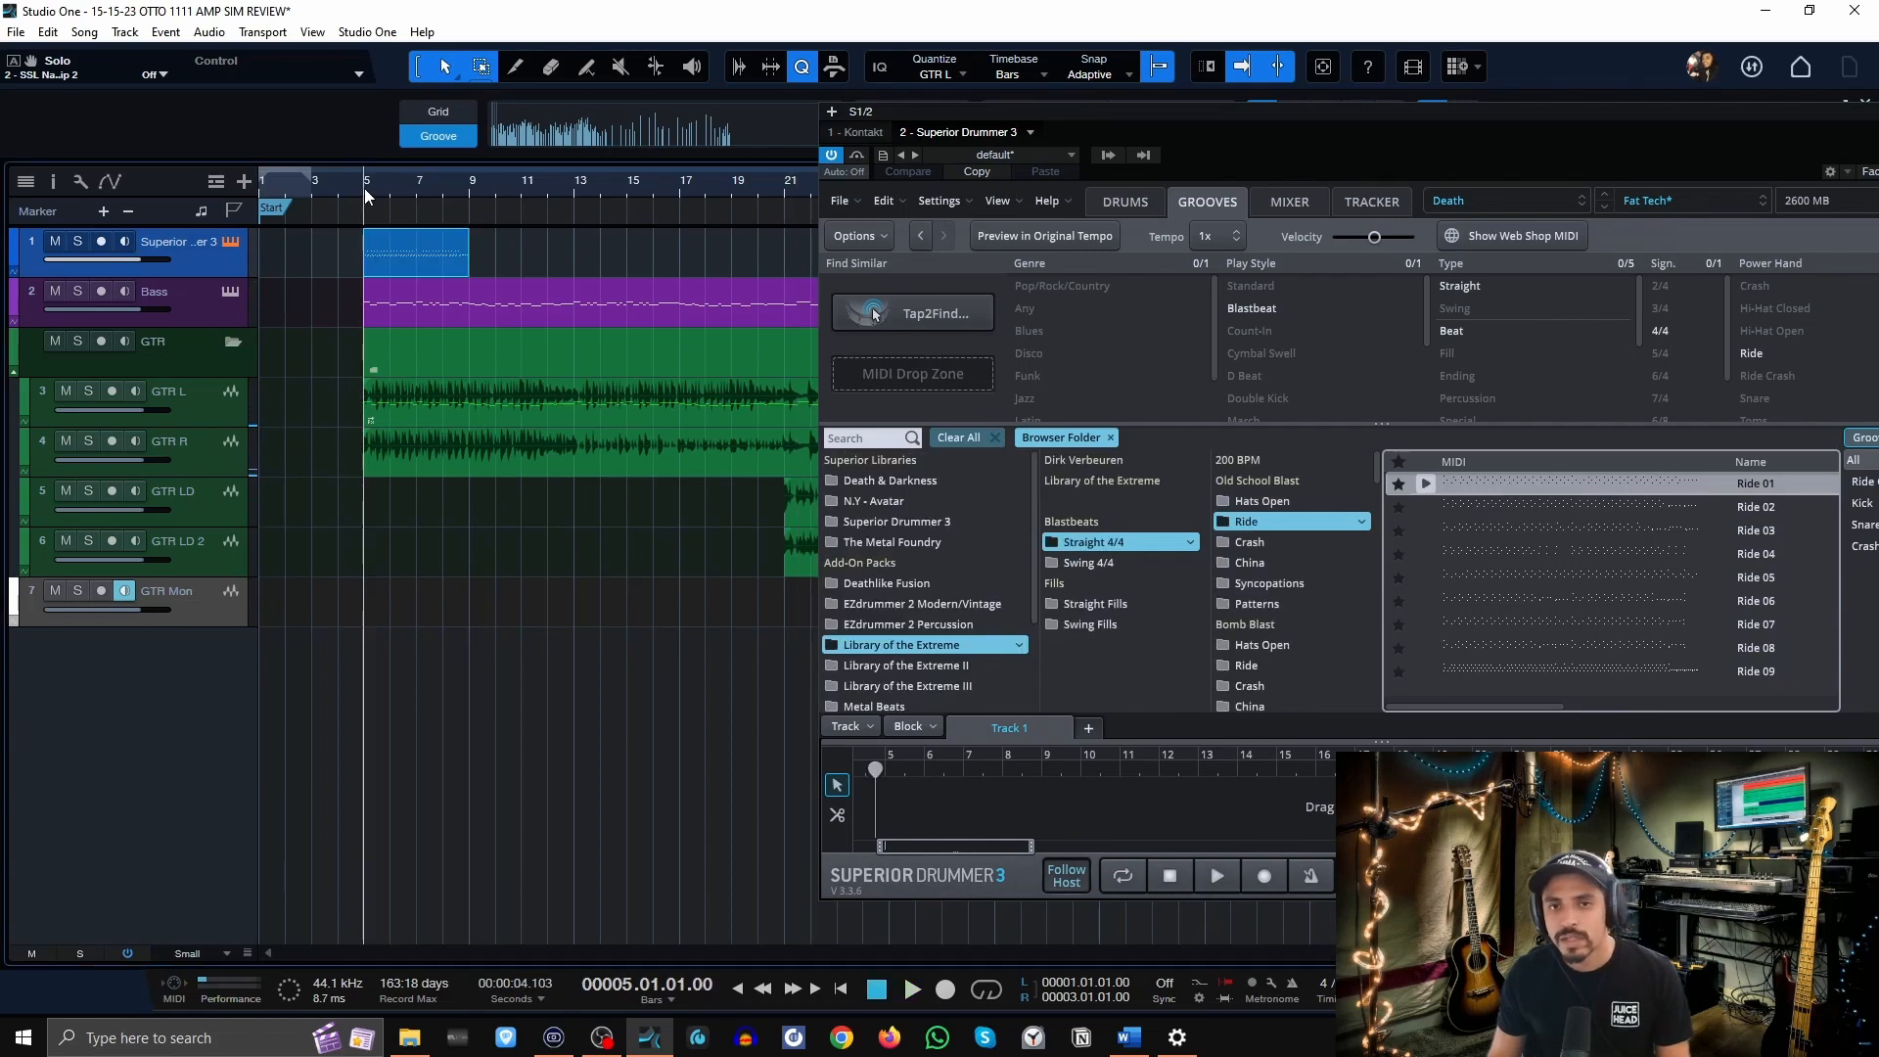
key(space)
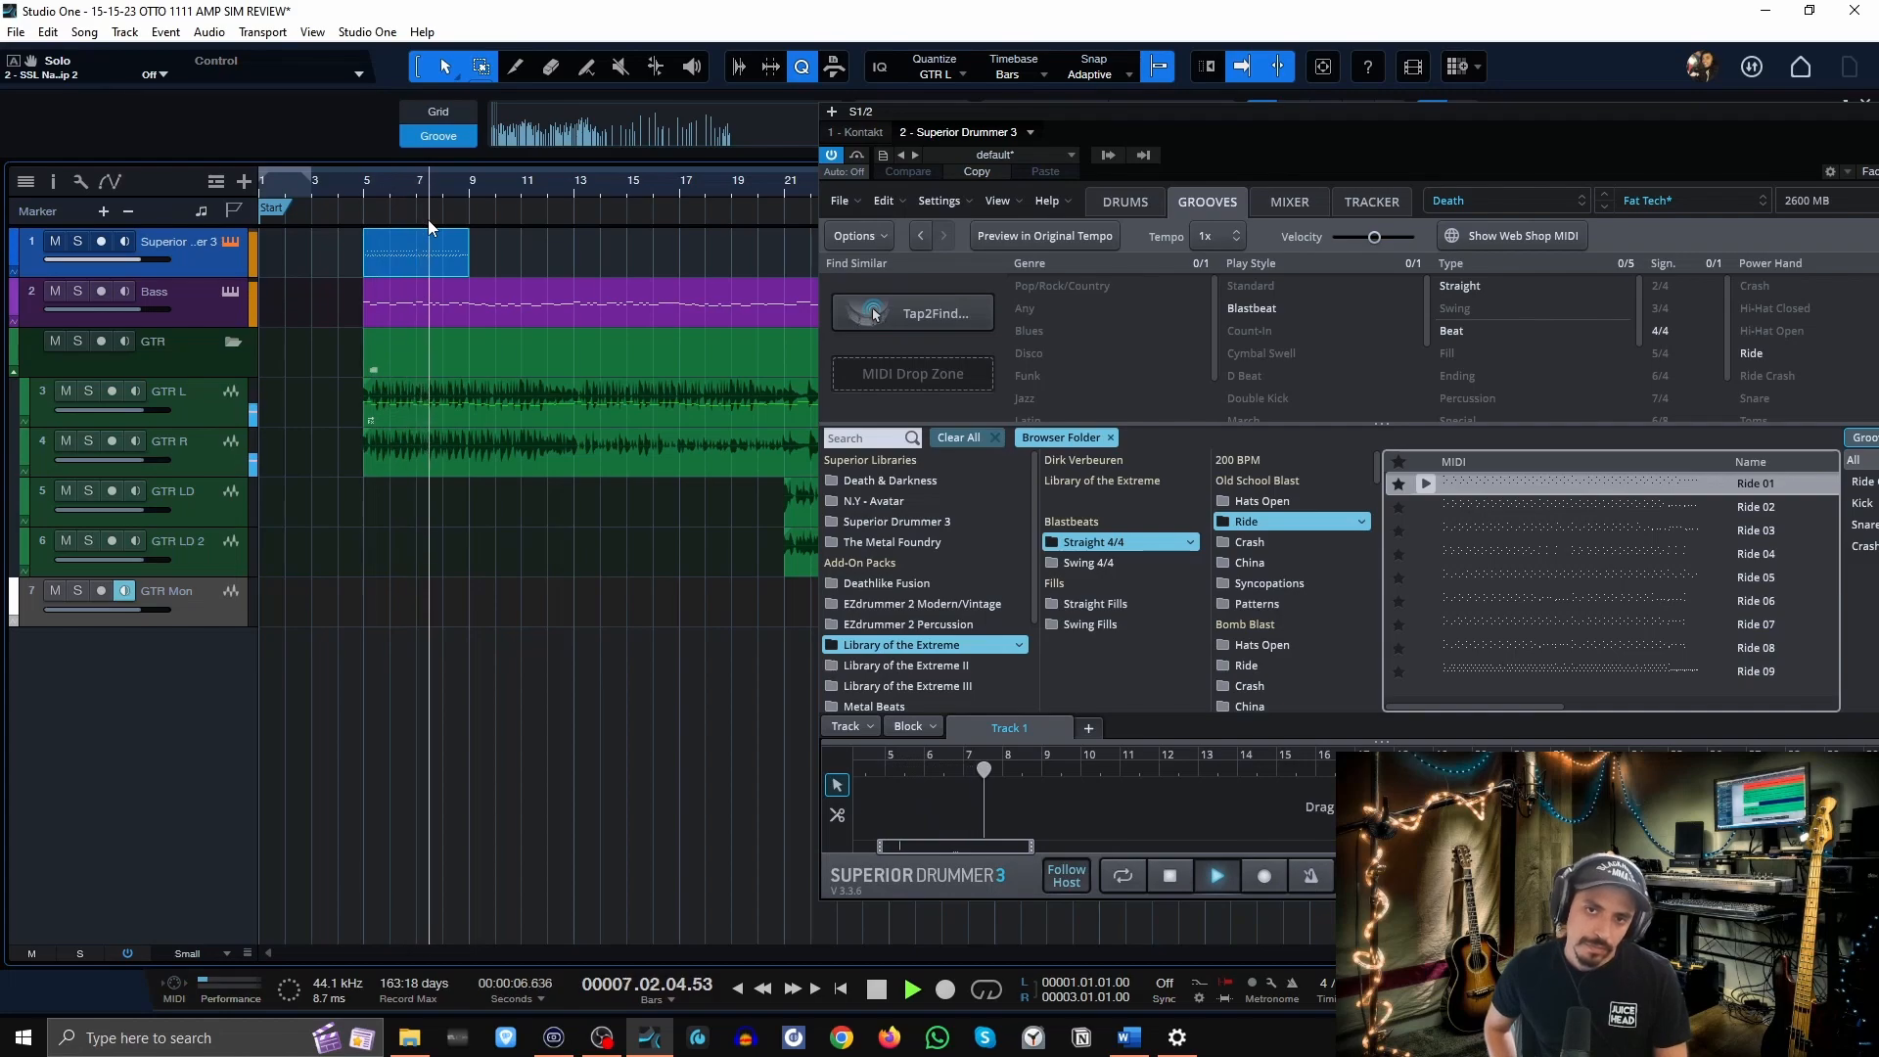
key(space)
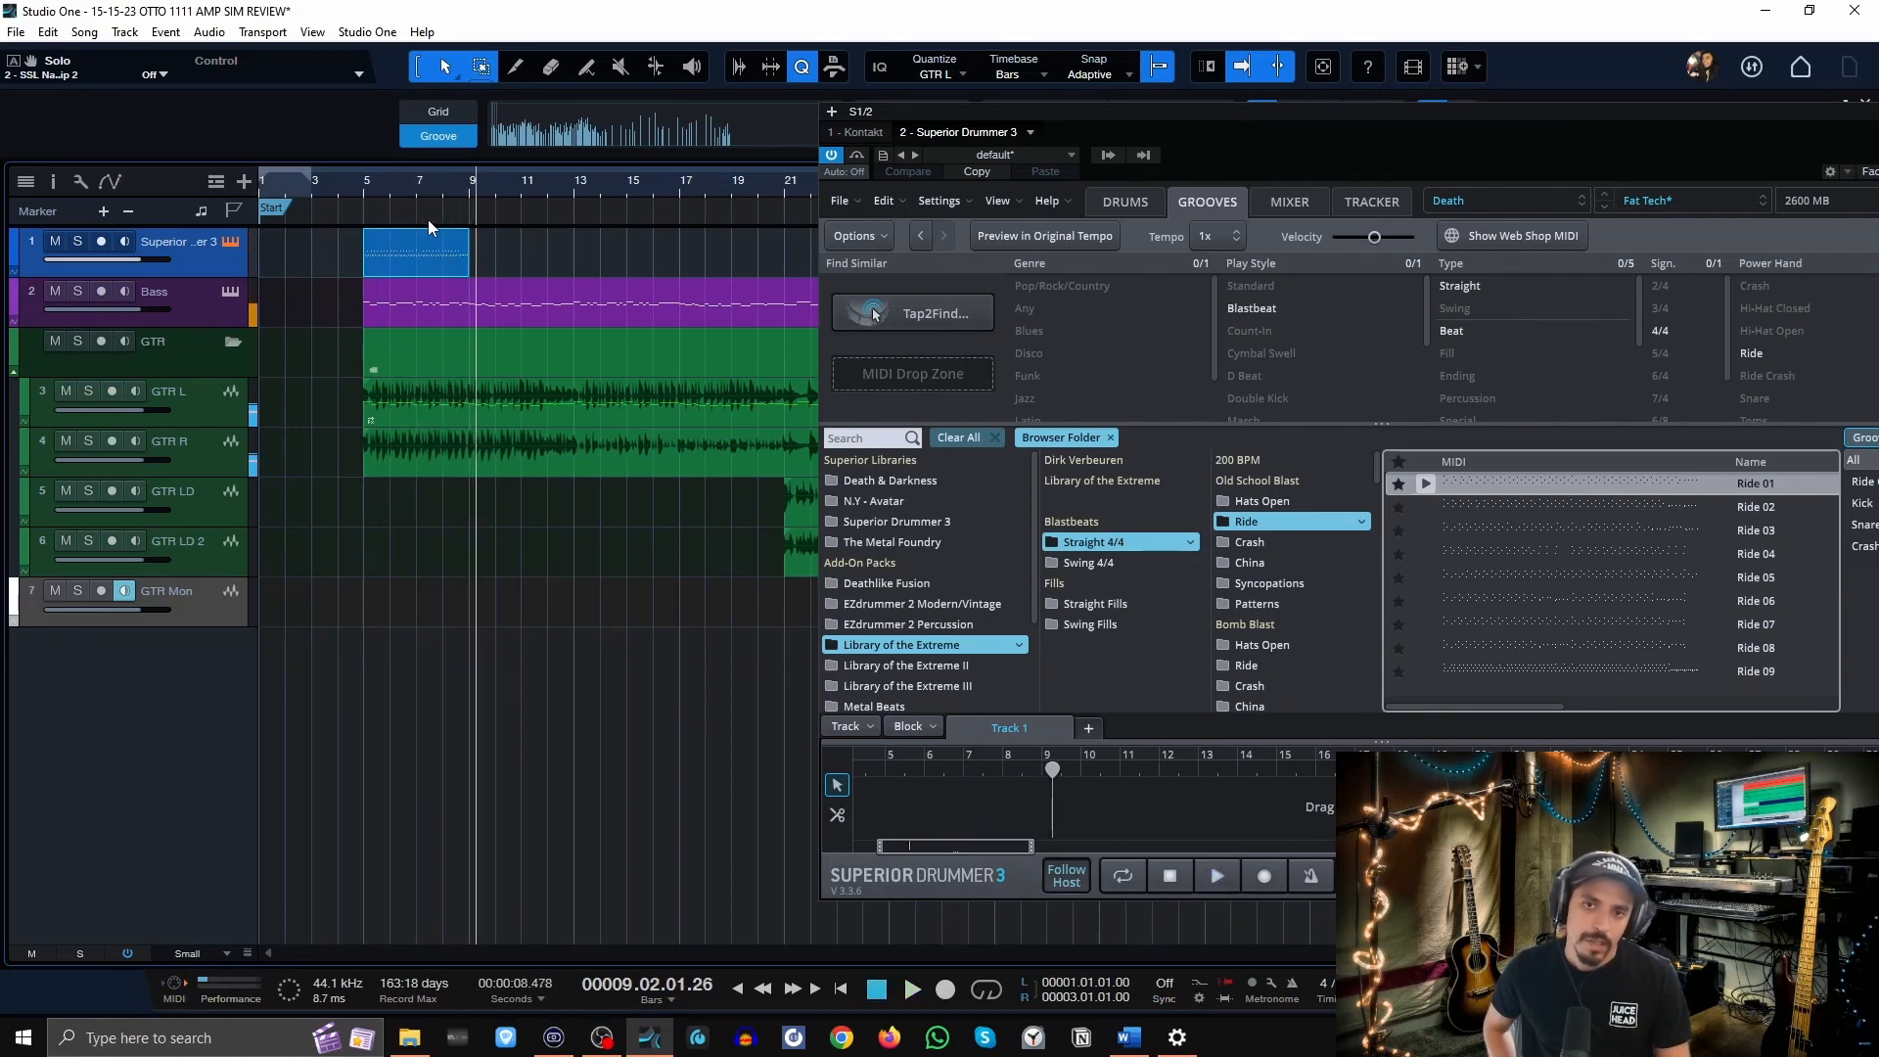
Duplicate the blast groove event on the drum track three times so the drums run up to bar 21.
click(362, 182)
key(d)
key(d)
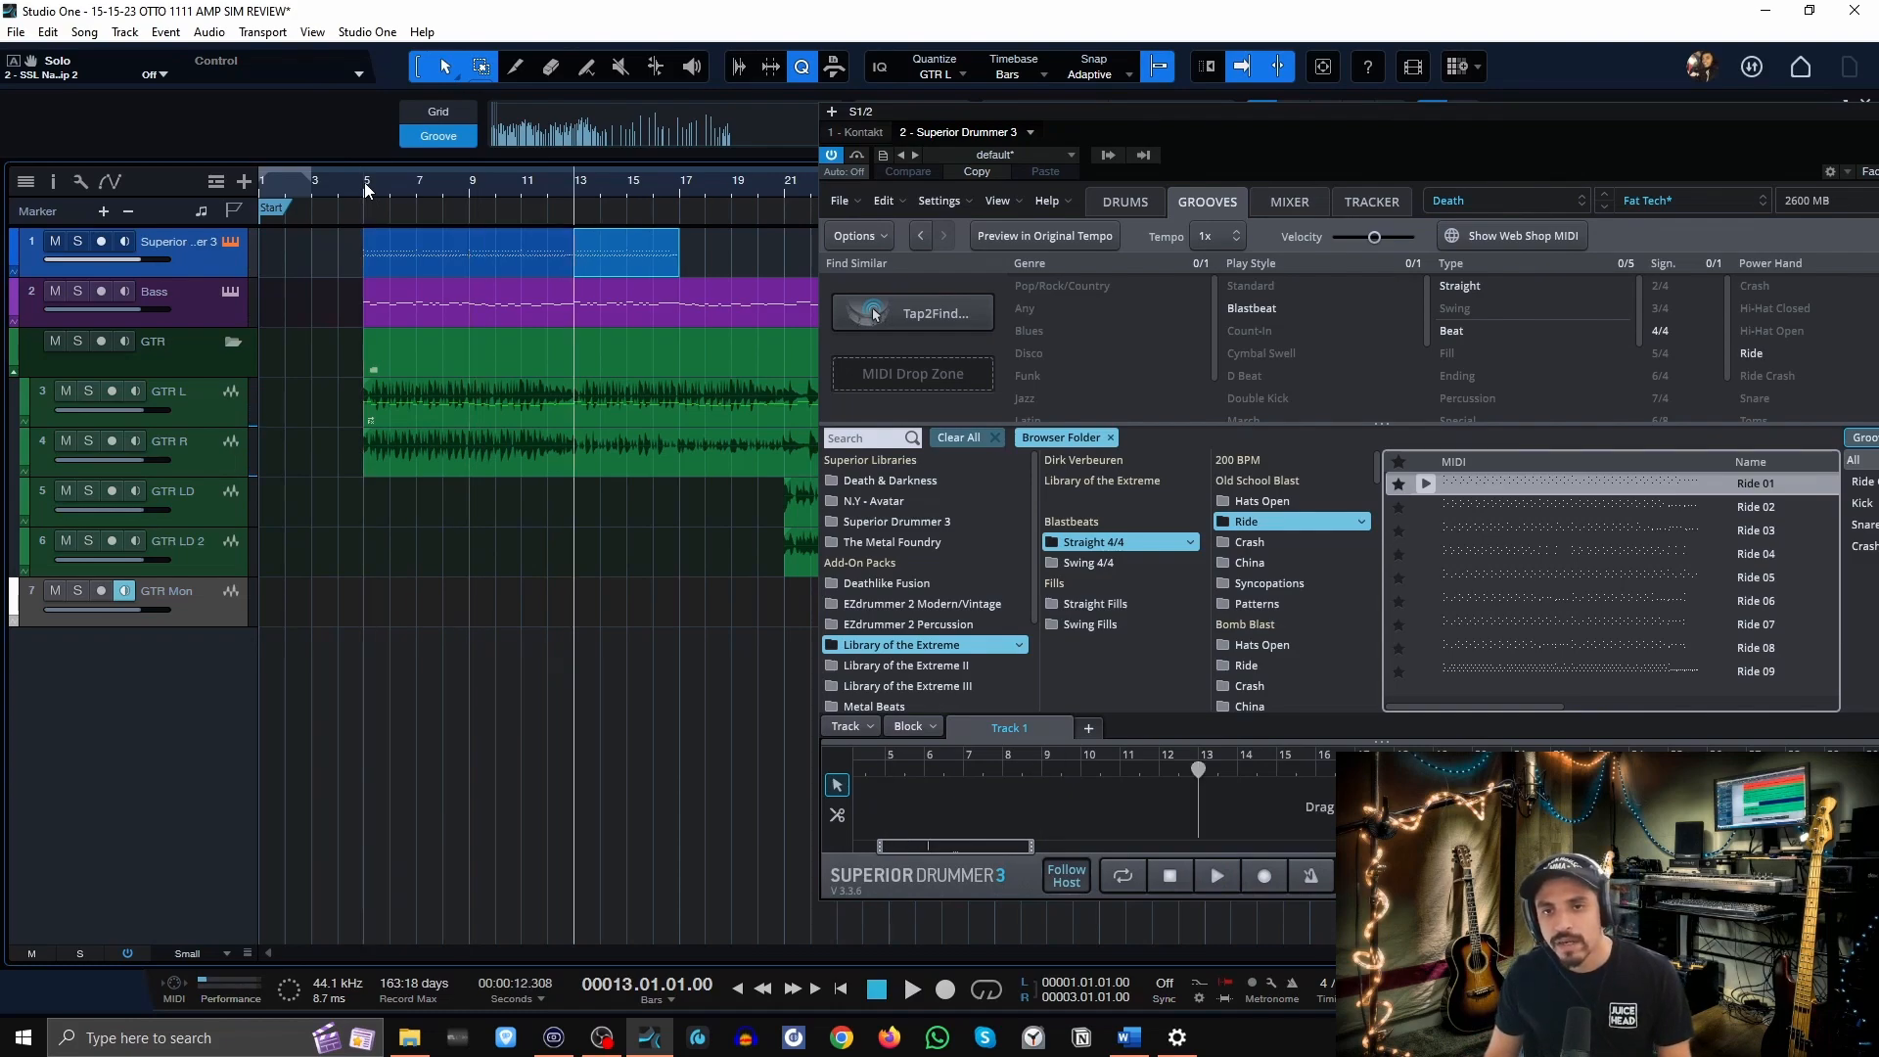
key(d)
click(364, 182)
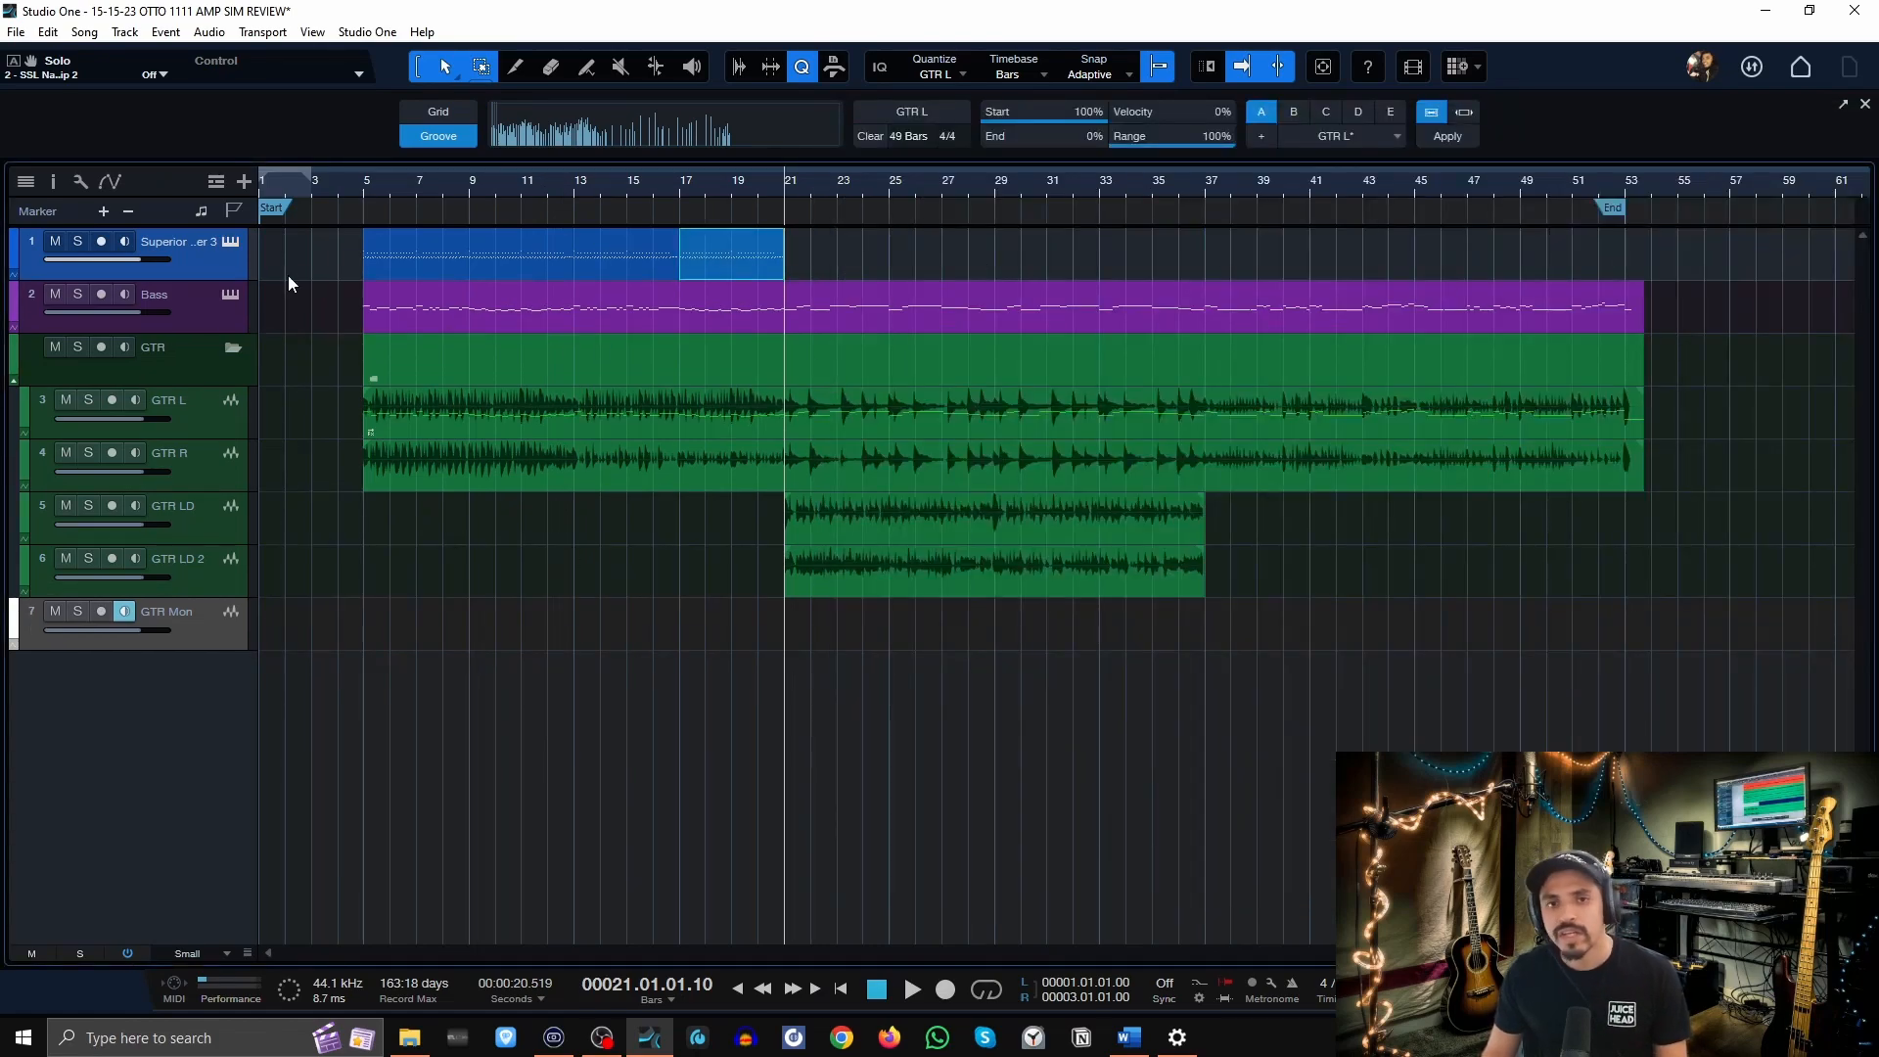
Reopen the drum track's Superior Drummer 3 instrument and play the section starting at bar 21.
click(234, 243)
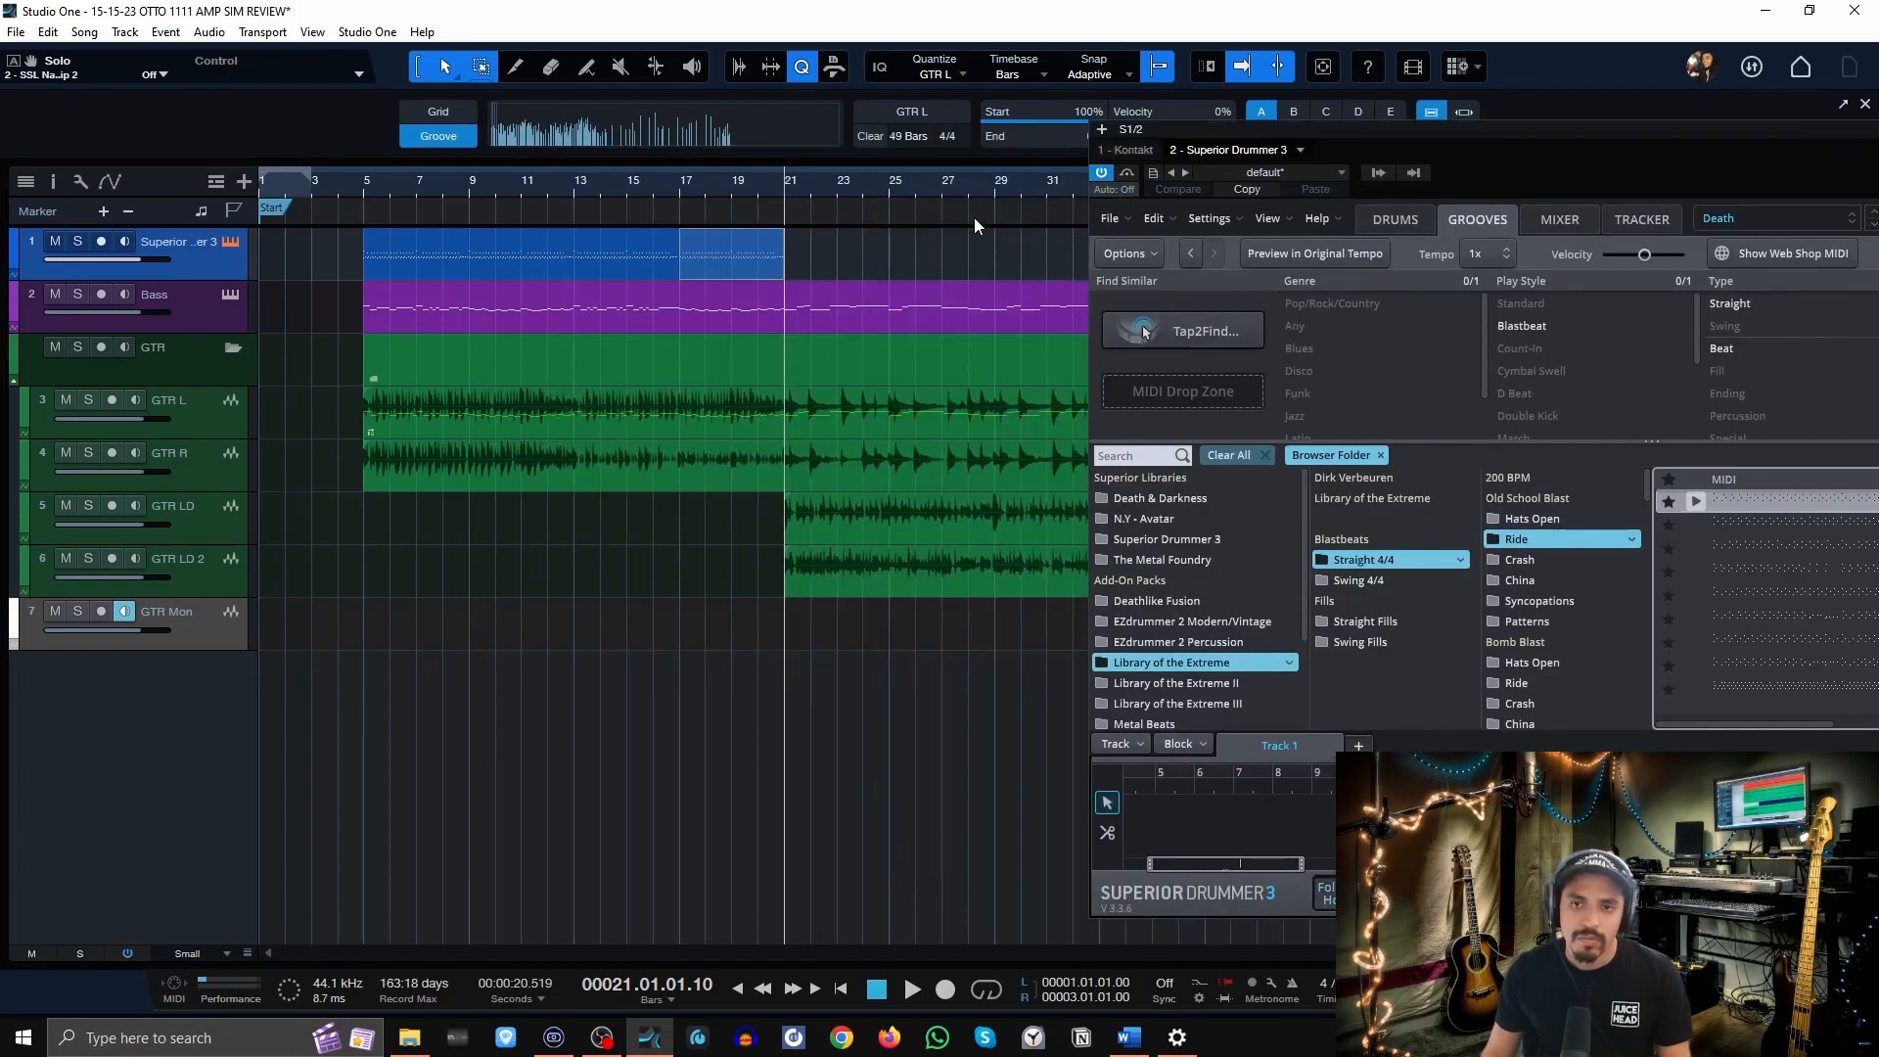
key(space)
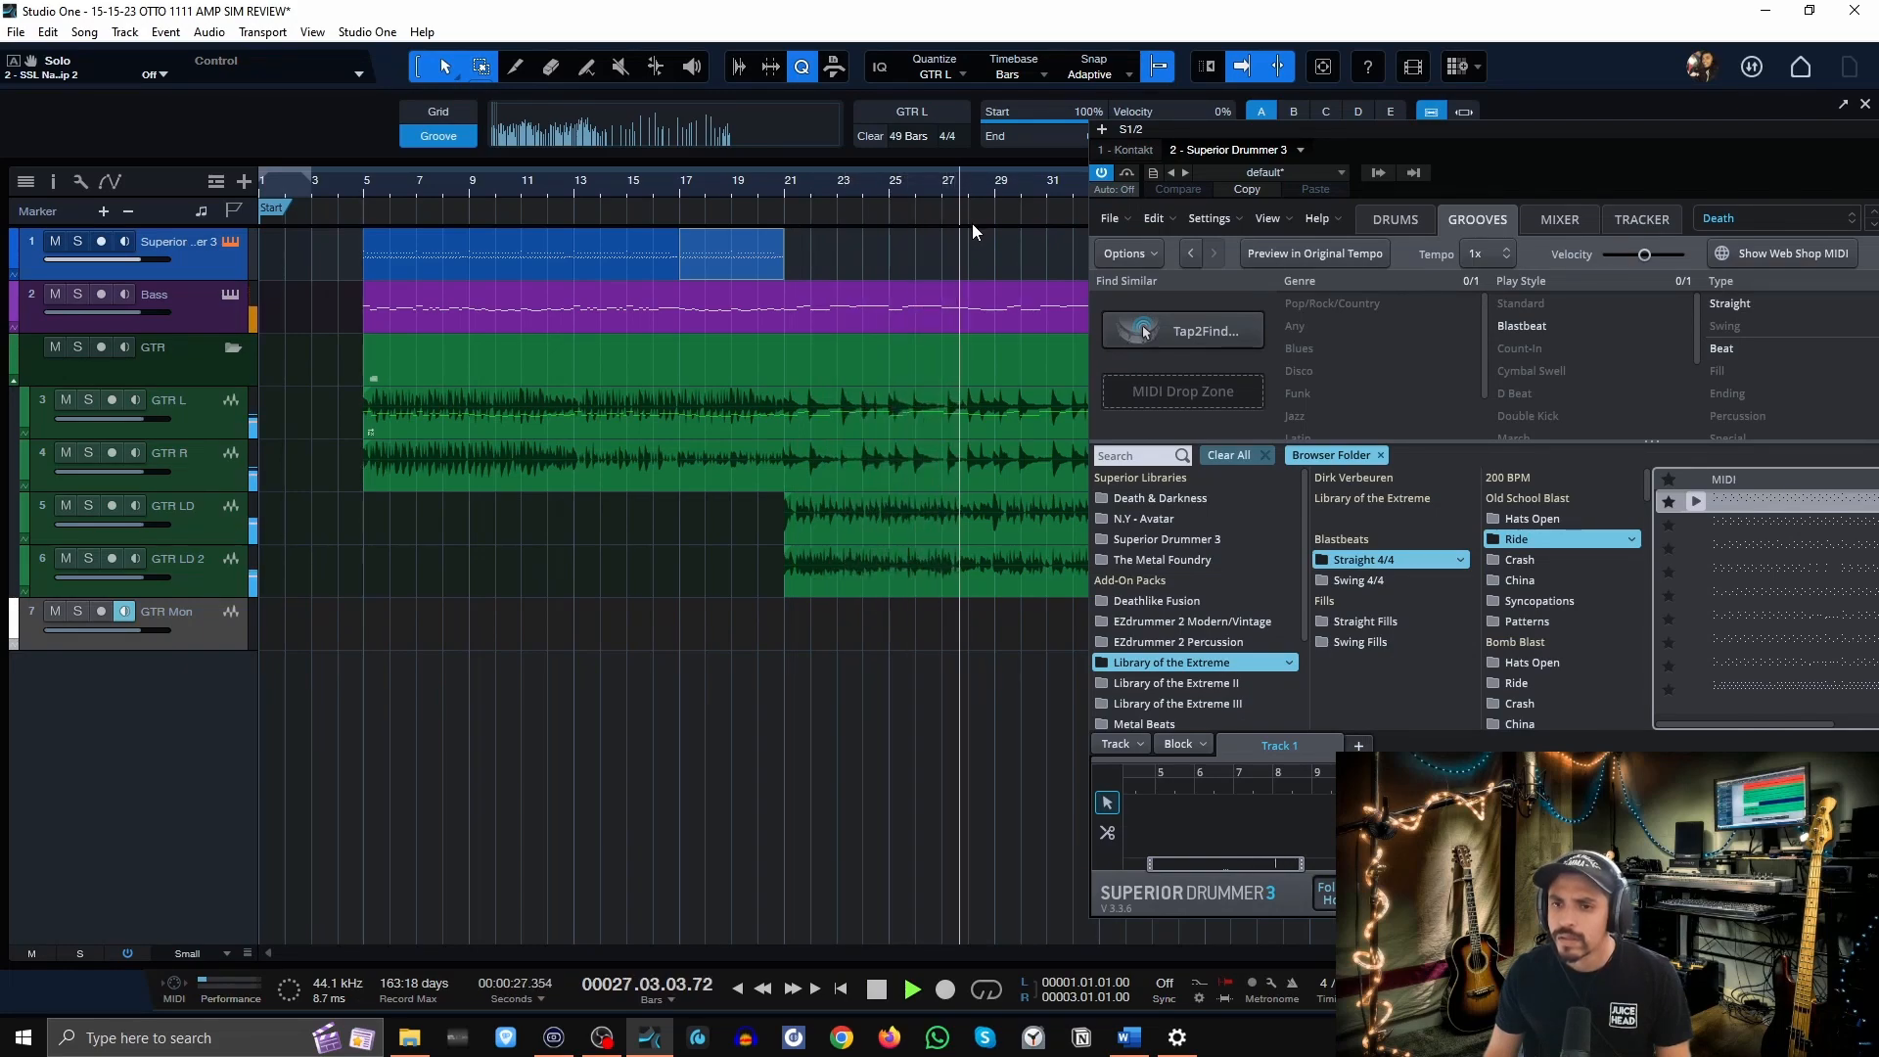
key(space)
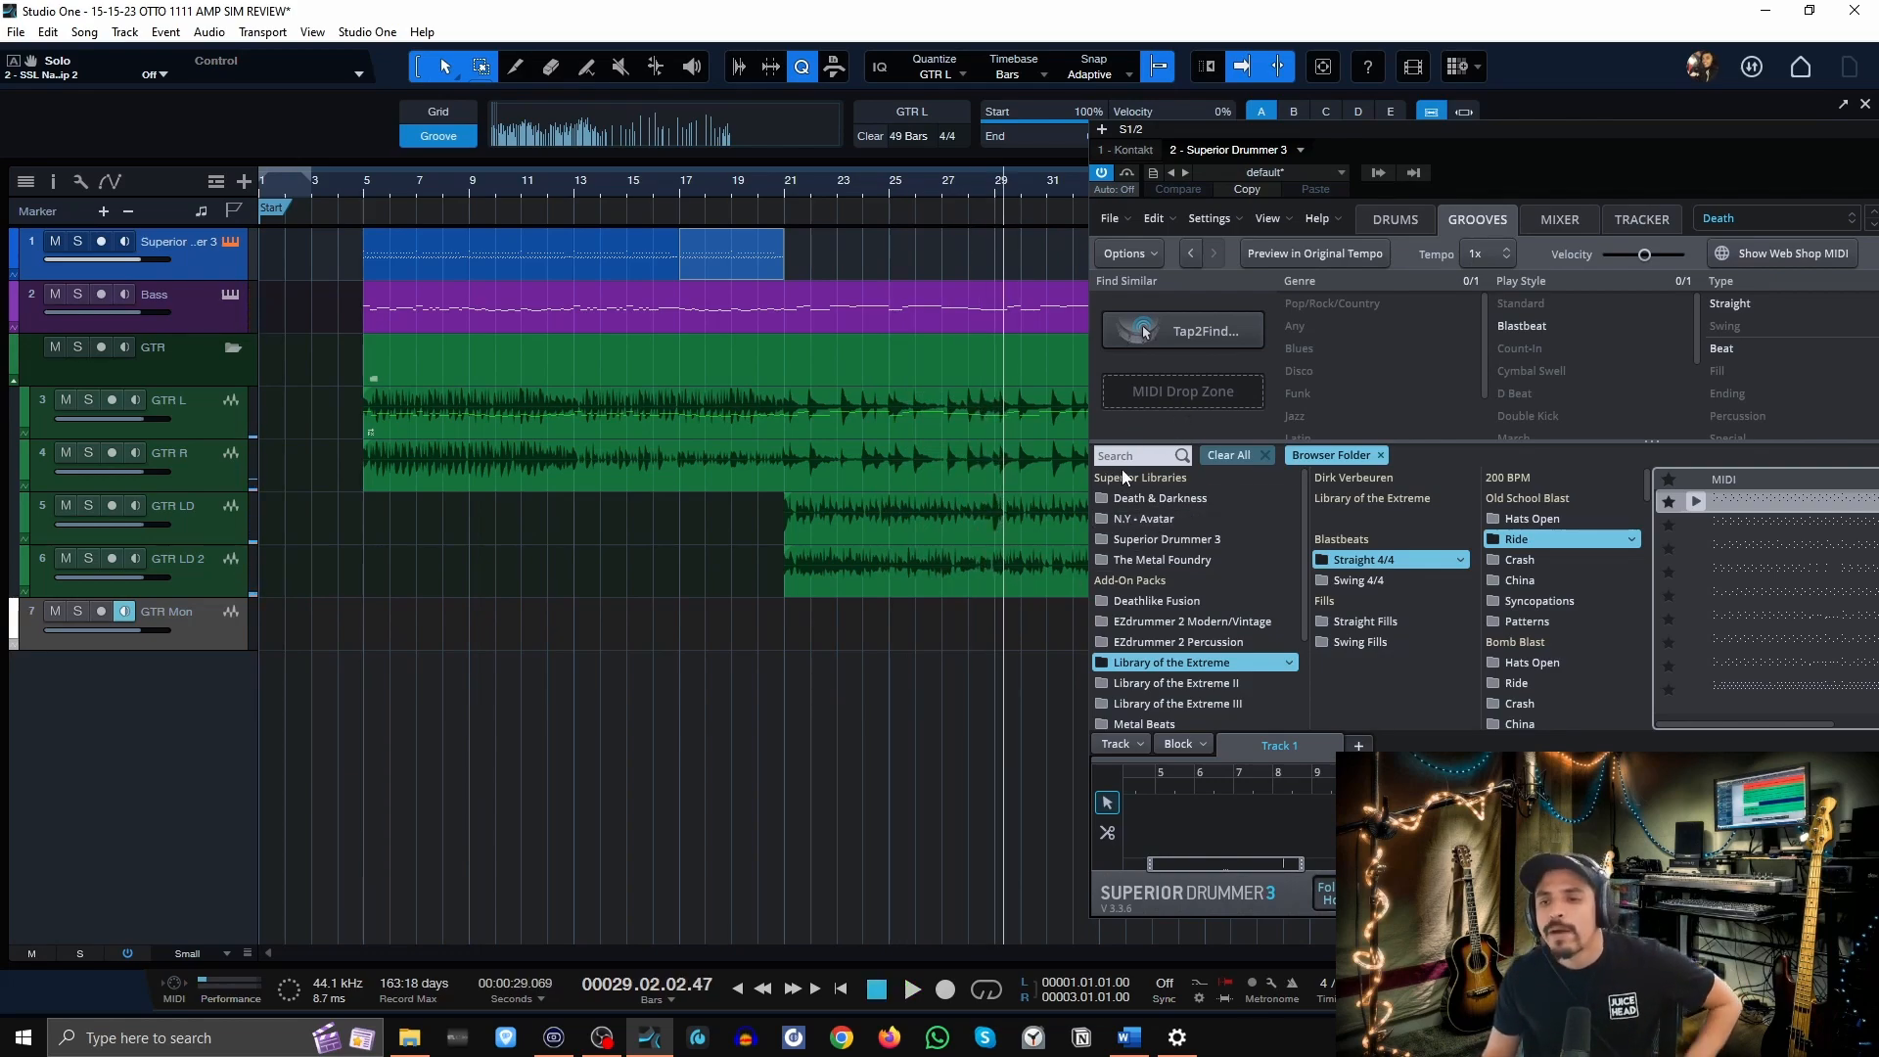
Preview the Library of the Extreme II Straight 4/4 Skank Classic Hats Open grooves and place the second one on the drum track at bar 21.
click(1204, 685)
click(1395, 558)
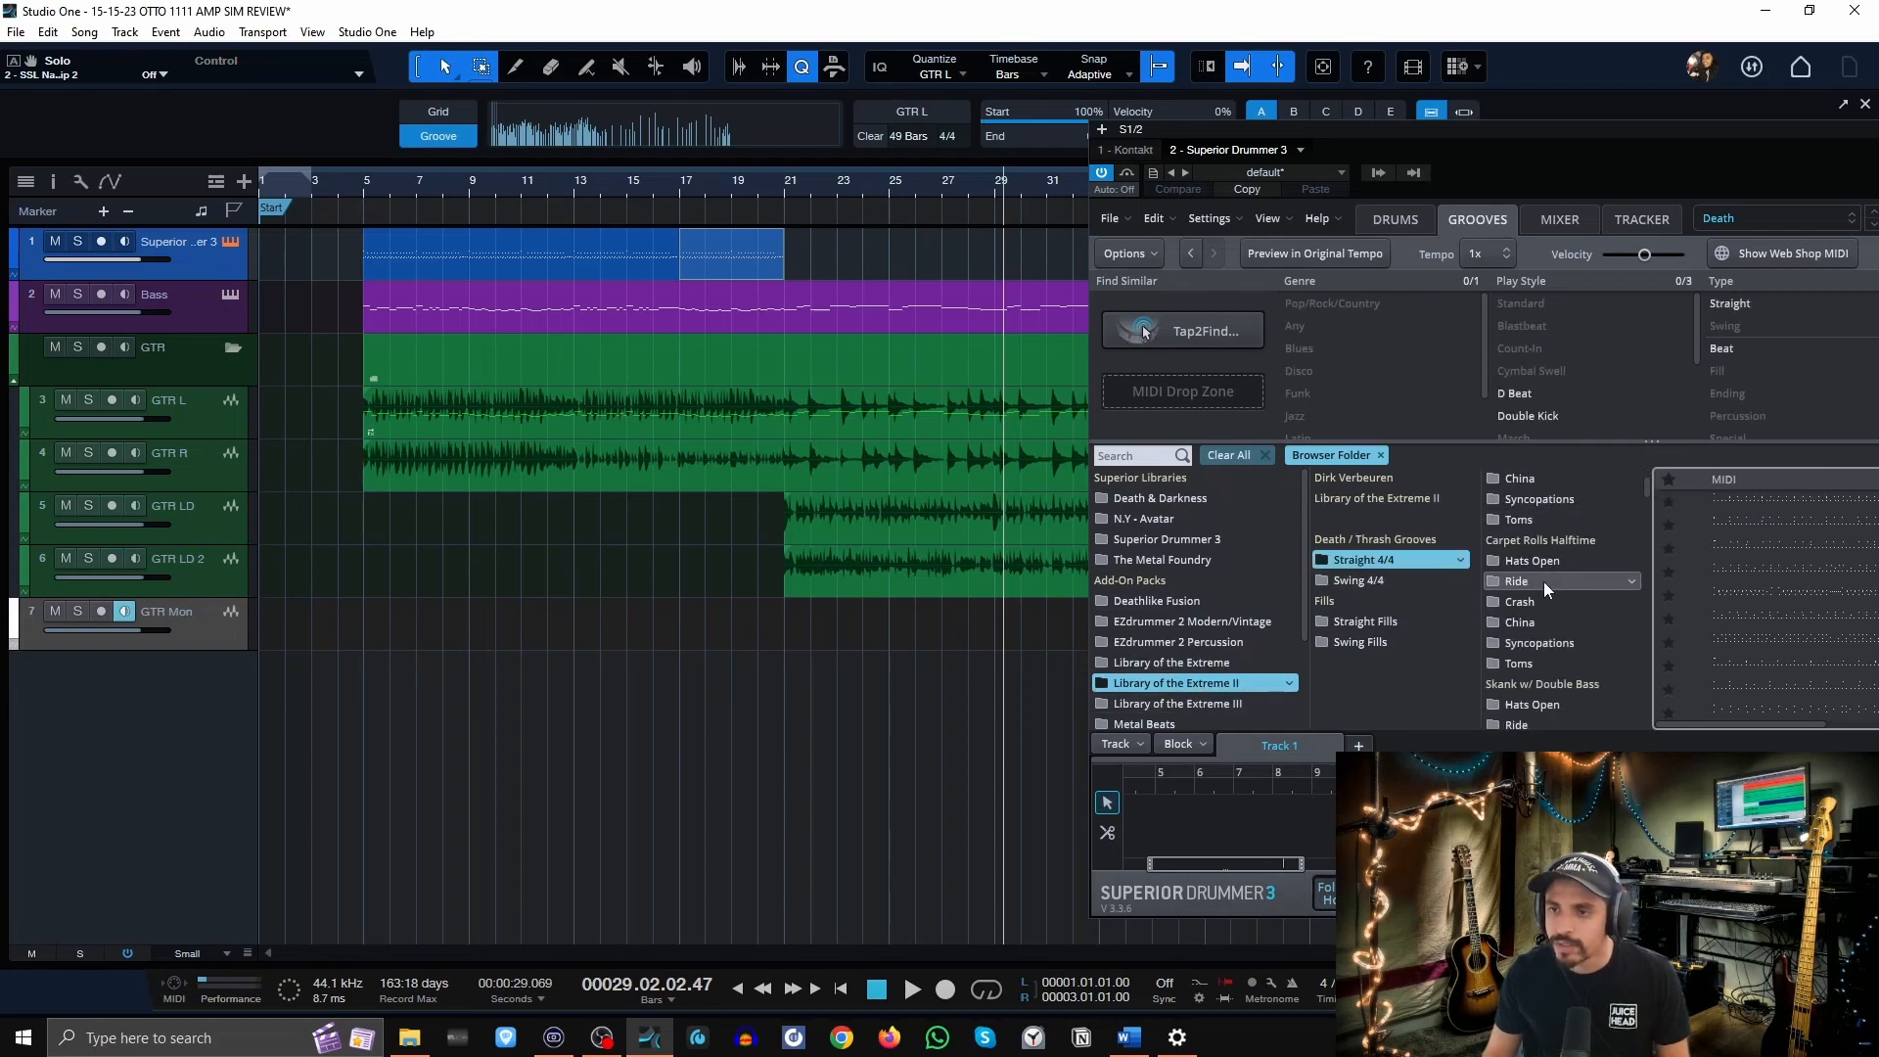
scroll(1566, 626, down, 5)
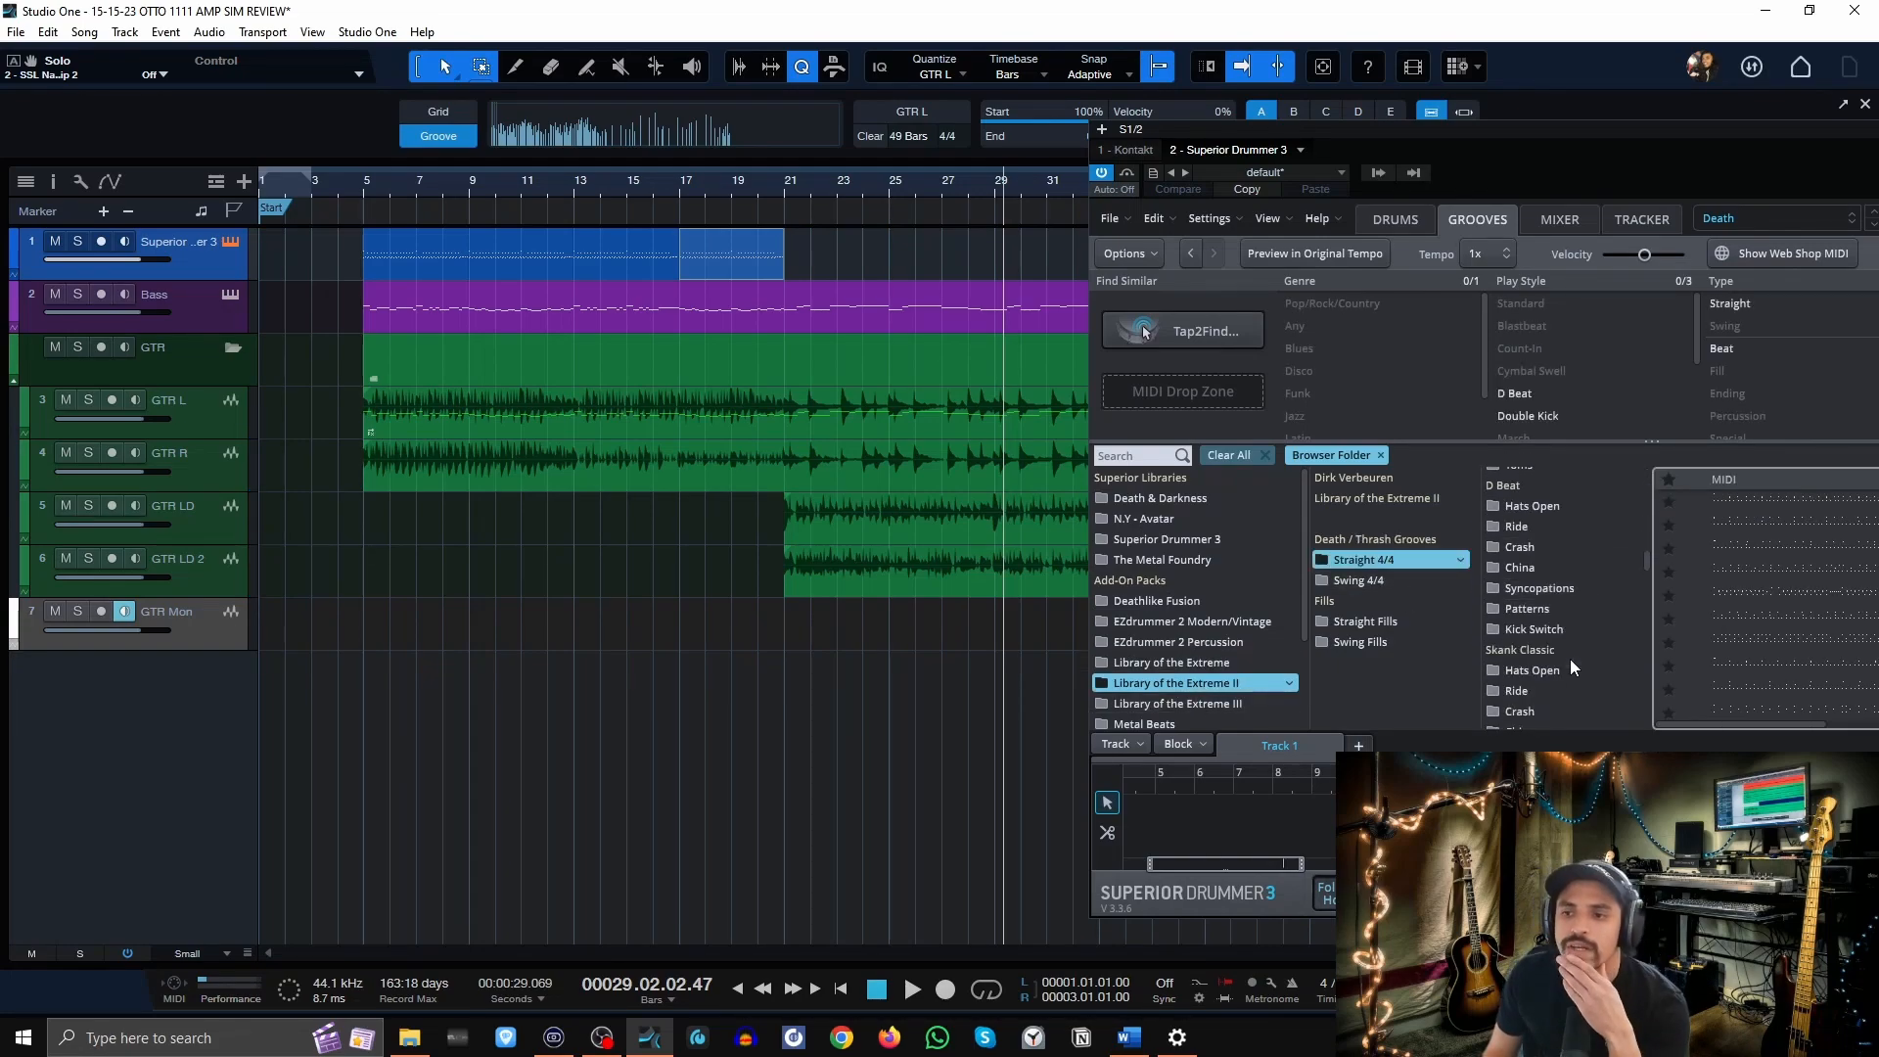
click(1564, 670)
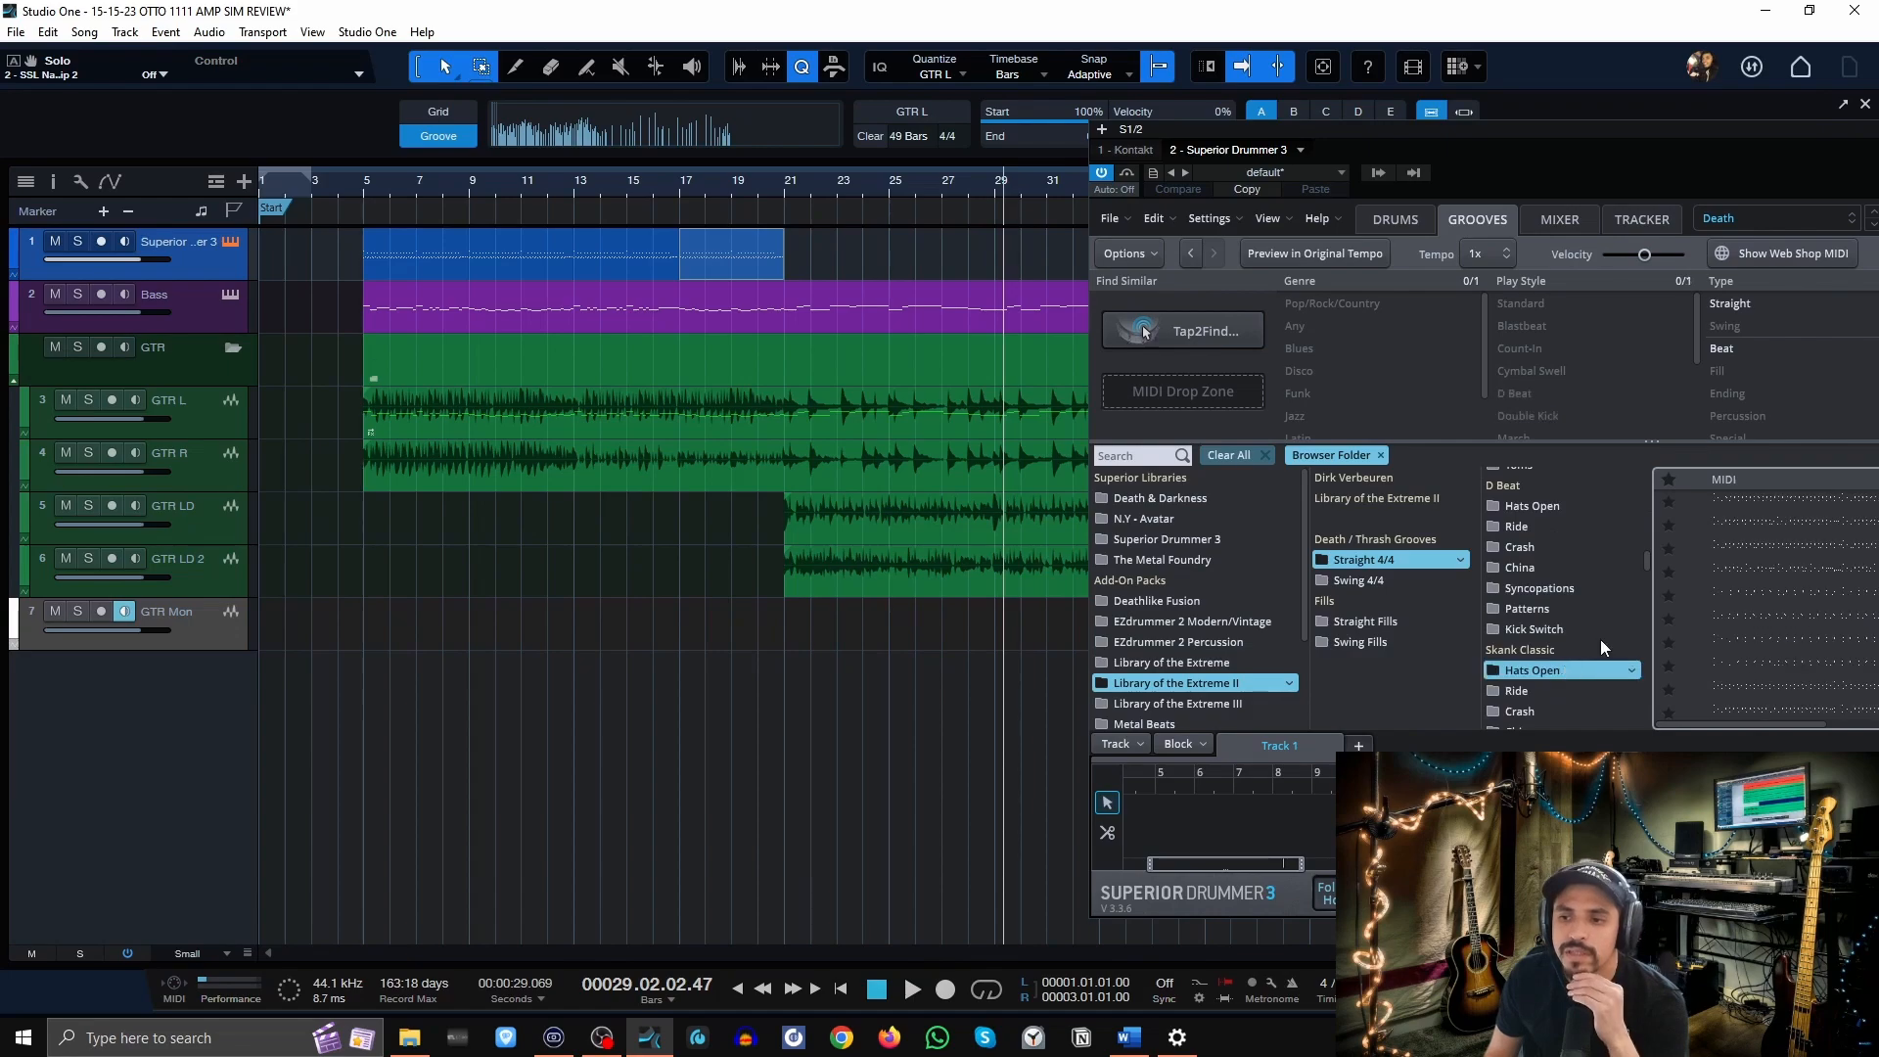
click(1695, 503)
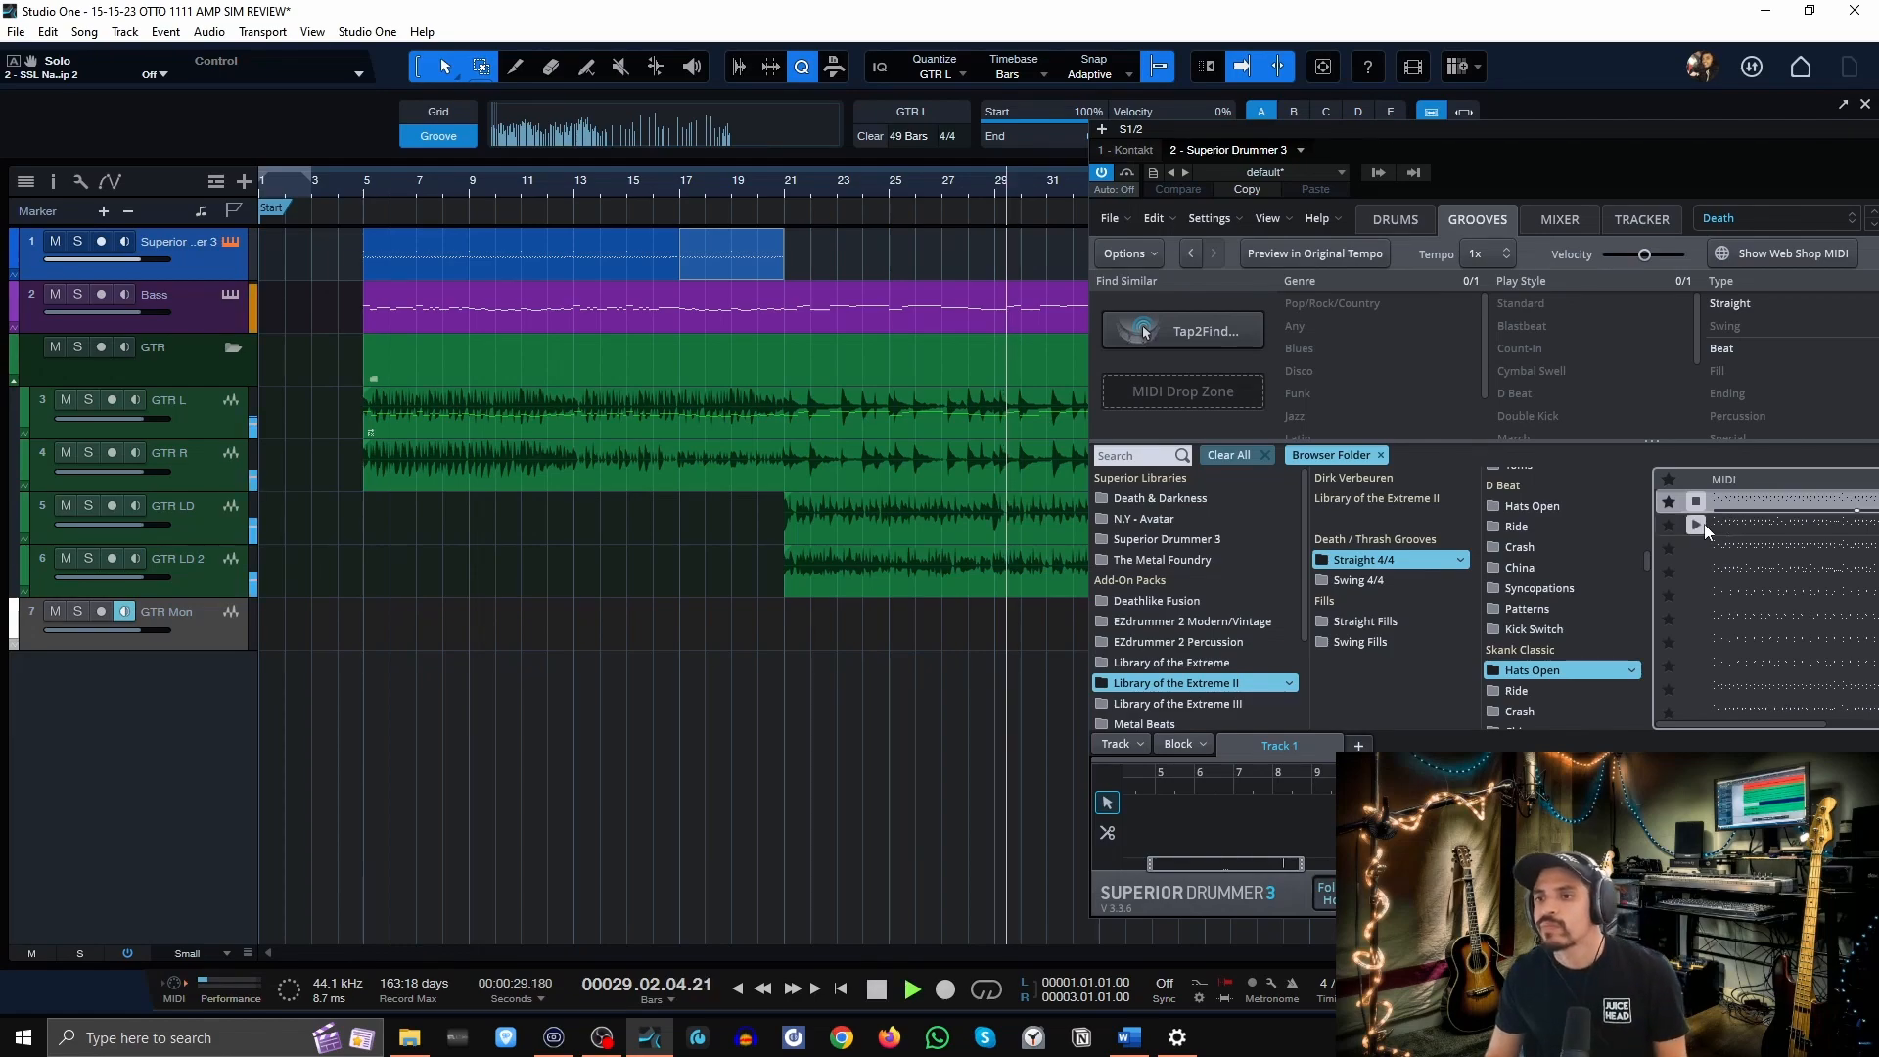
click(1695, 526)
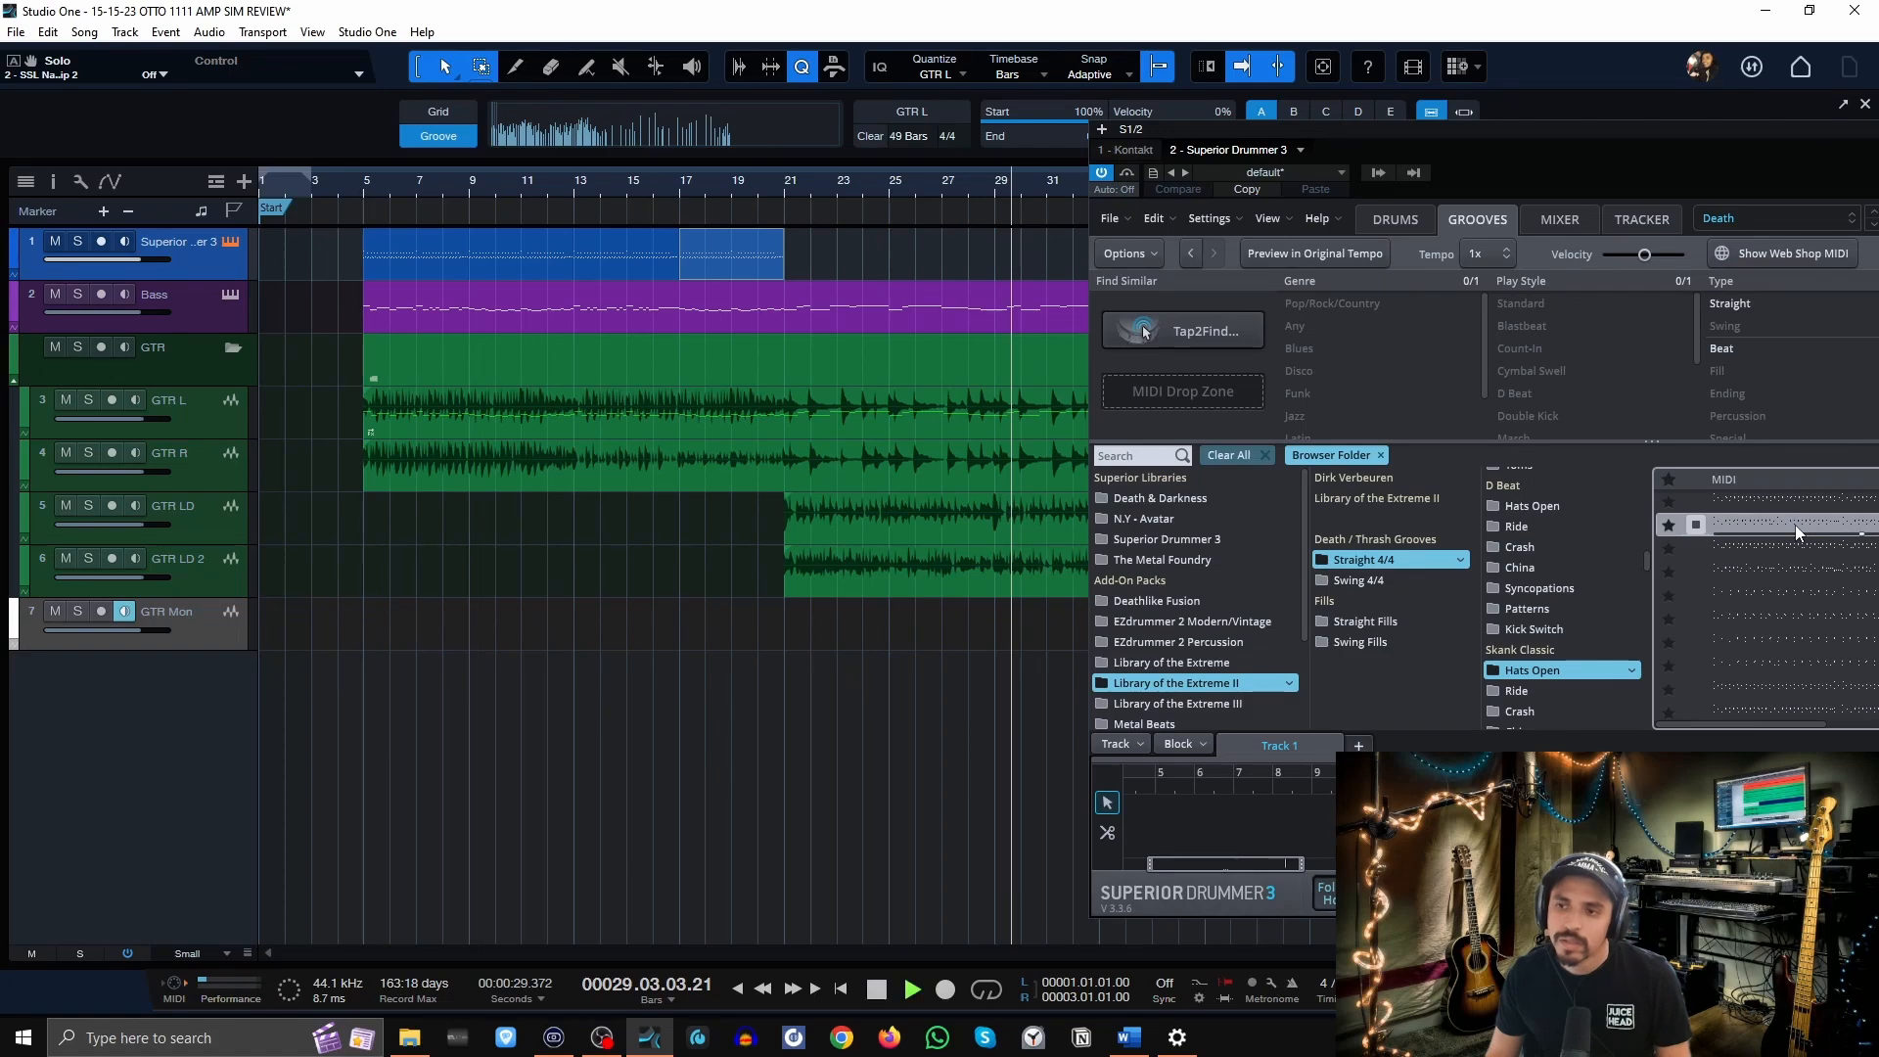
drag(1795, 525, 774, 253)
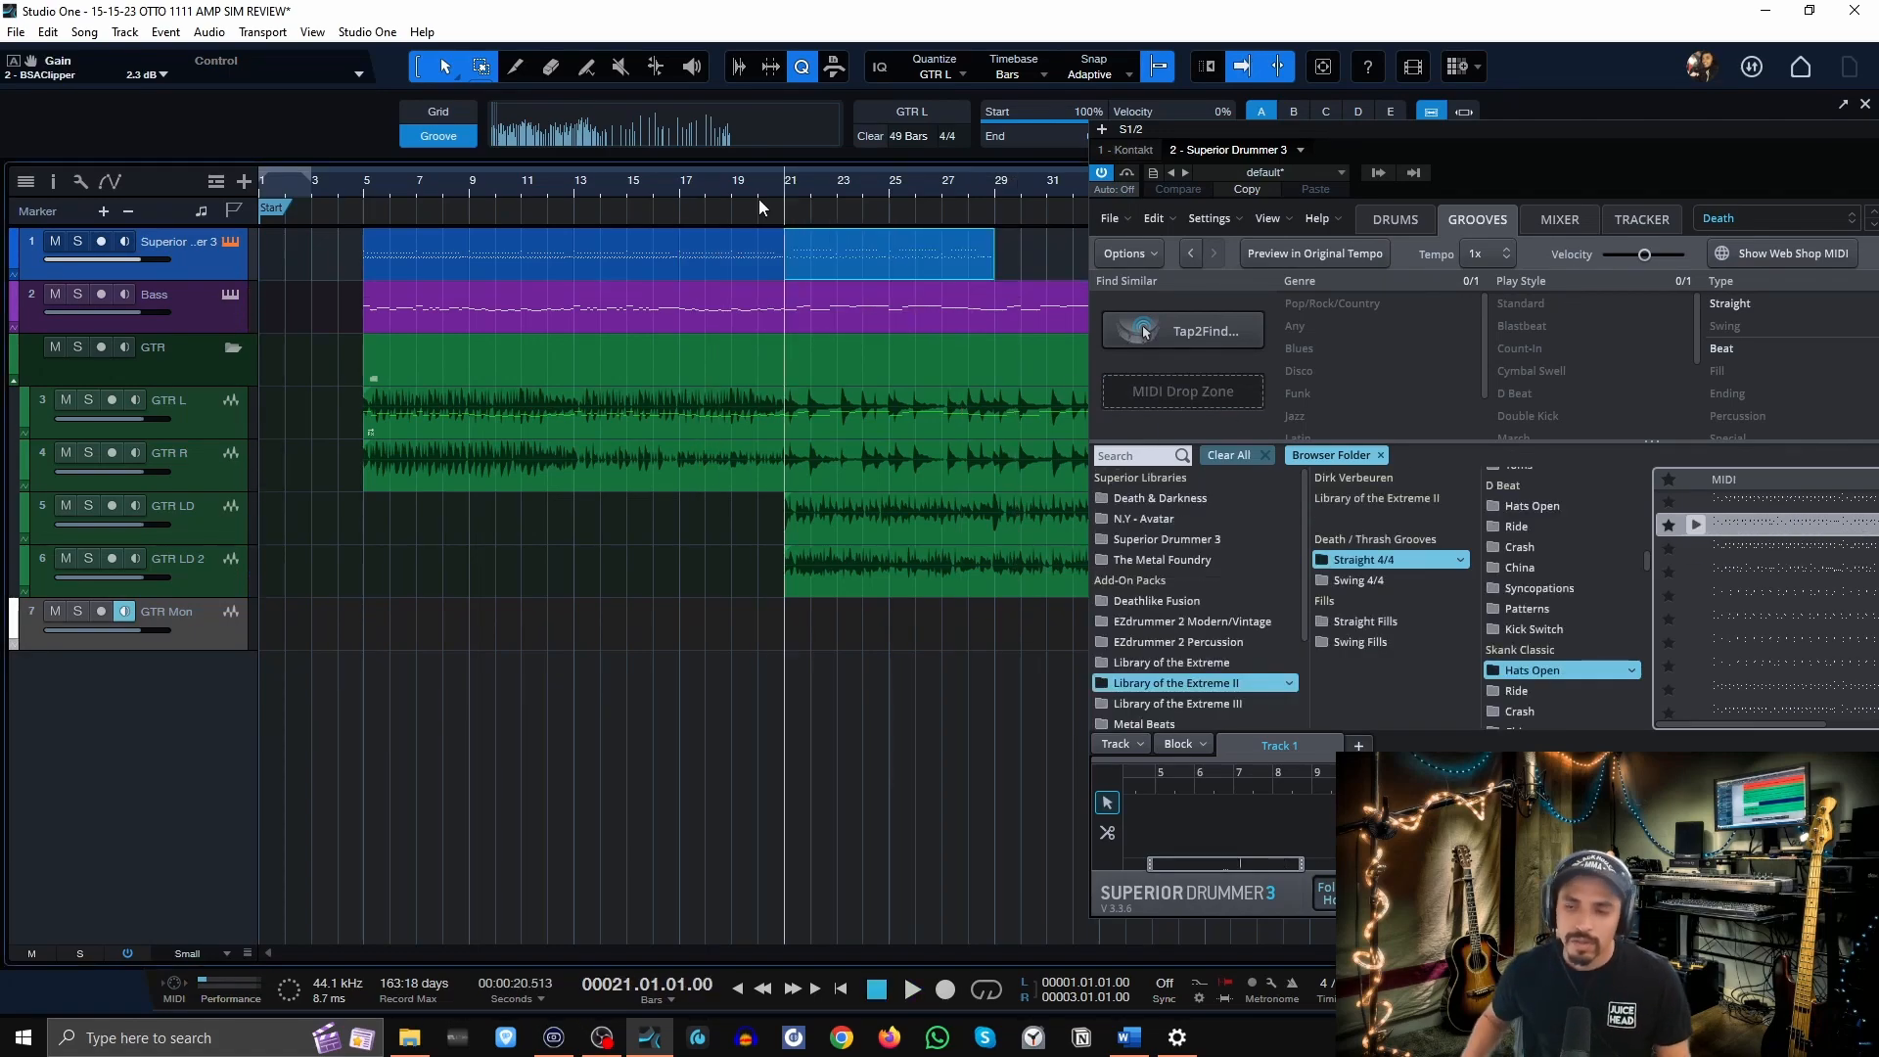
Adjust the volume of the GTR LD and GTR LD 2 tracks, with GTR LD 2 at -1.8, and play from bar 21.
click(156, 529)
shift+click(190, 566)
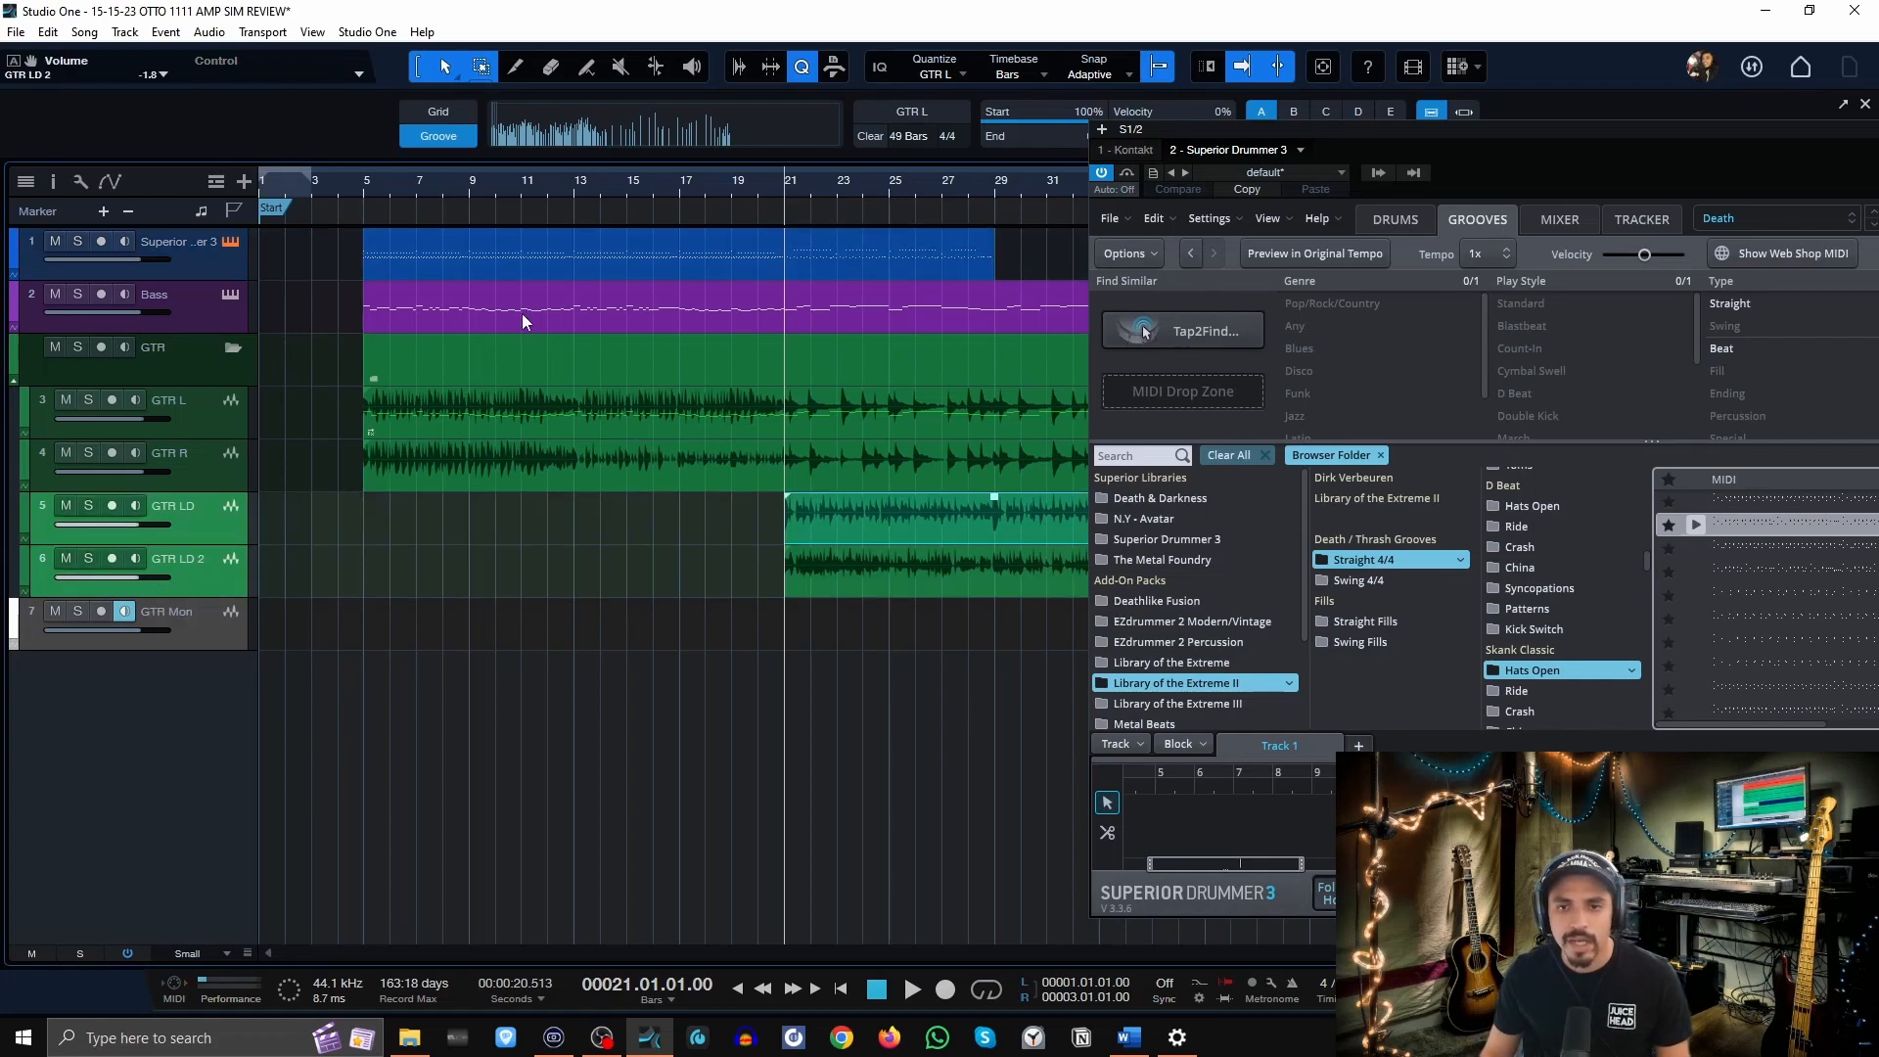
key(space)
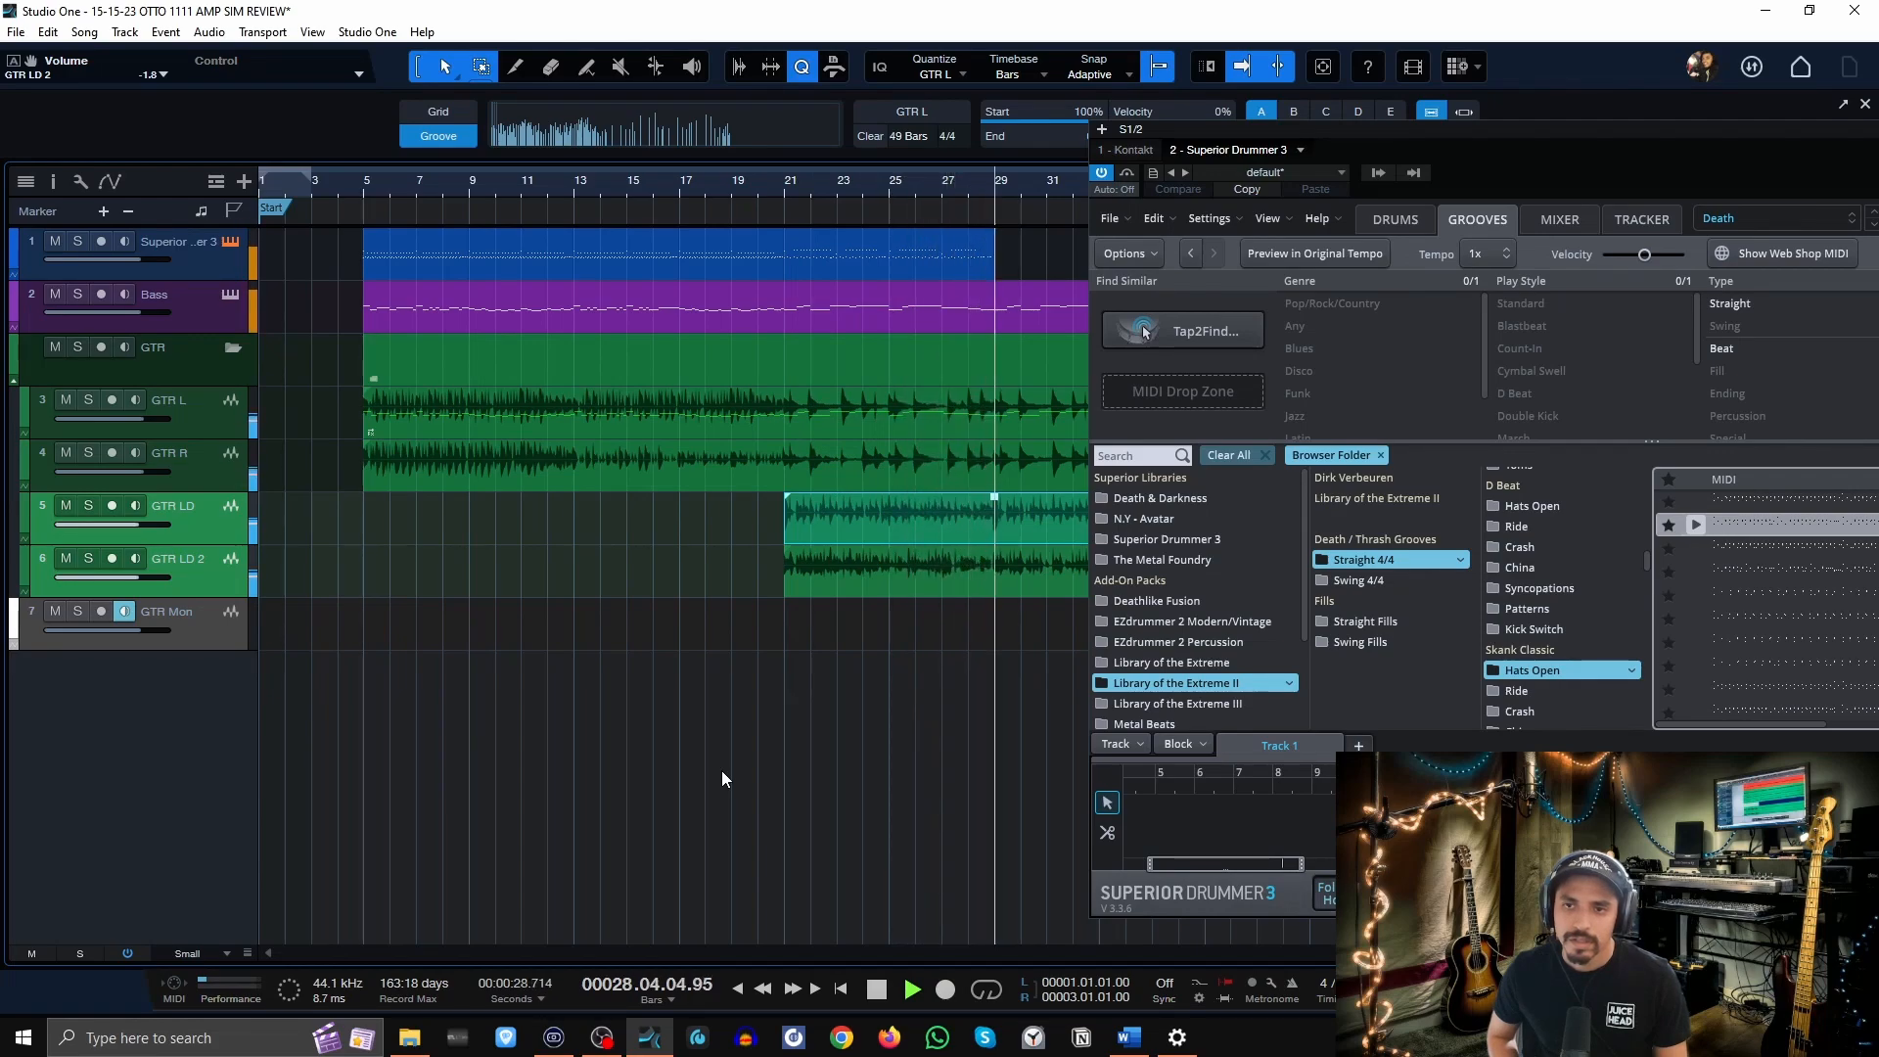
key(space)
Add the third Skank Classic Hats Open groove to the drum track at bar 29 and play through the following section.
mouse_move(1696, 553)
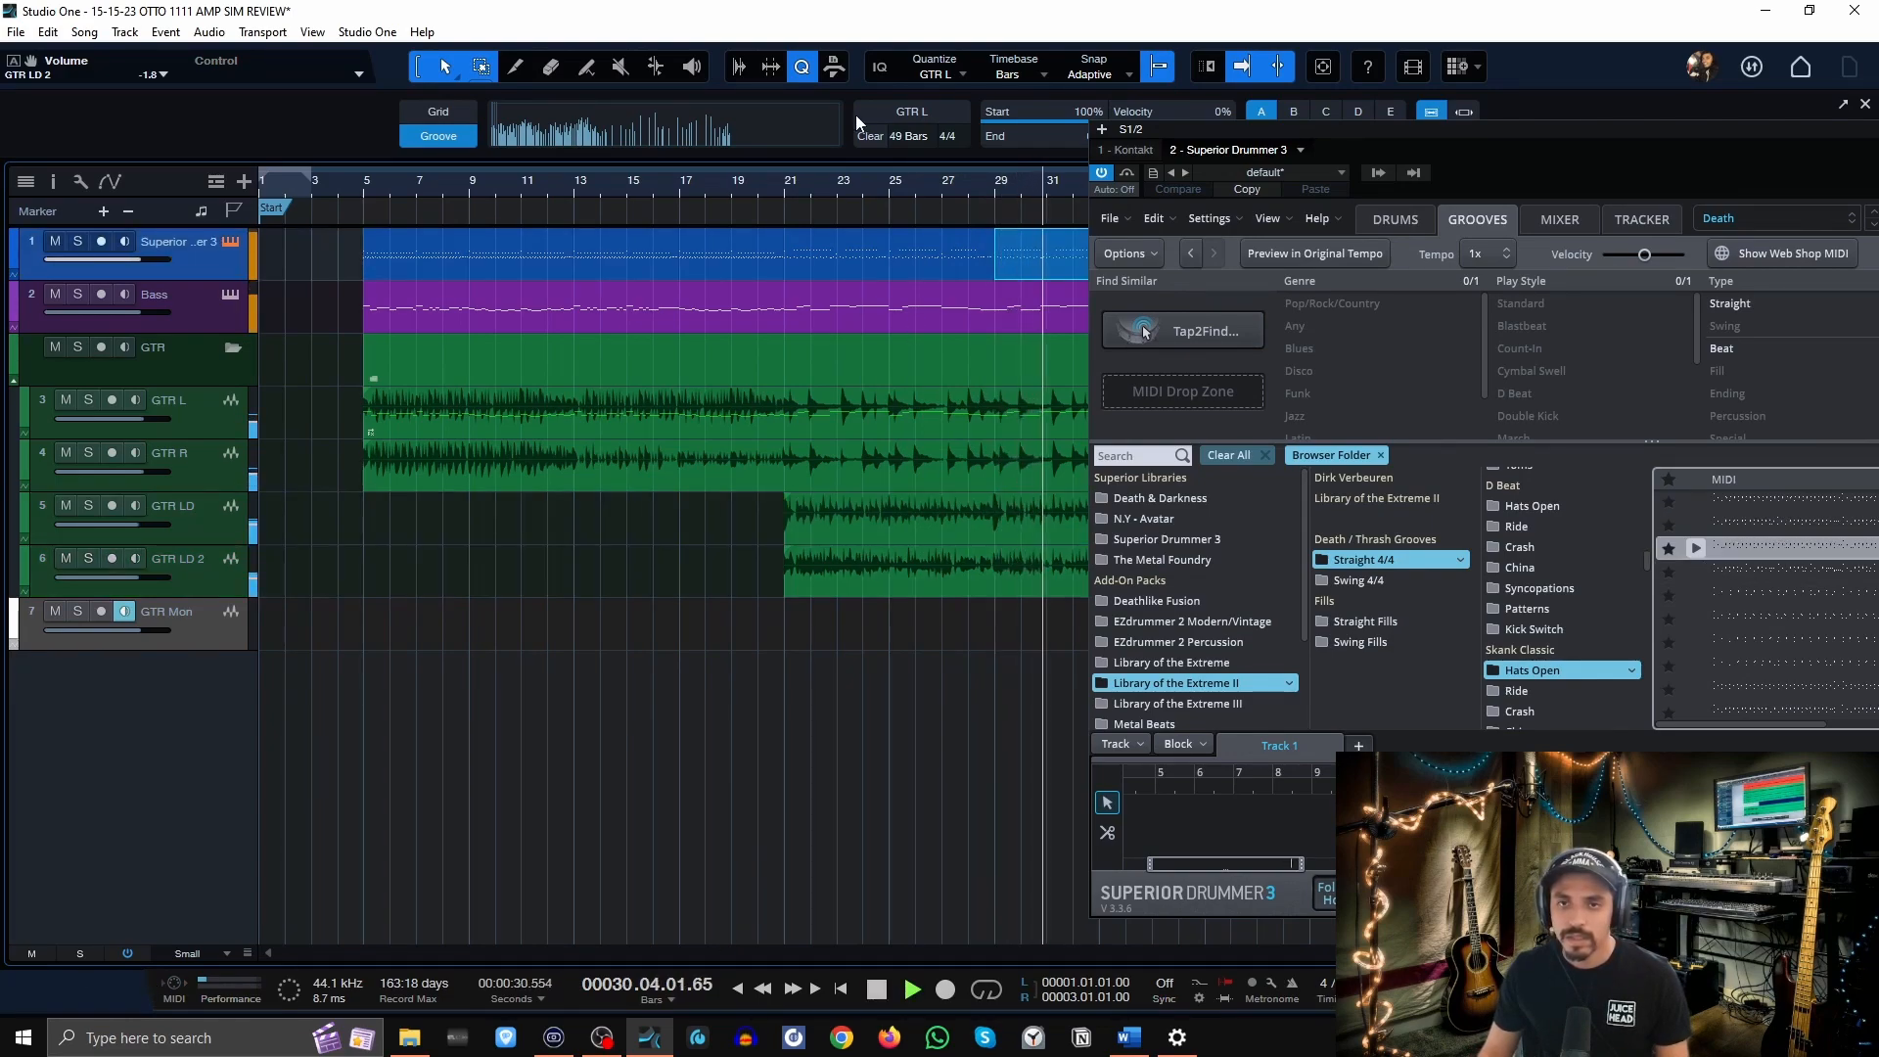
scroll(803, 178, up, 5)
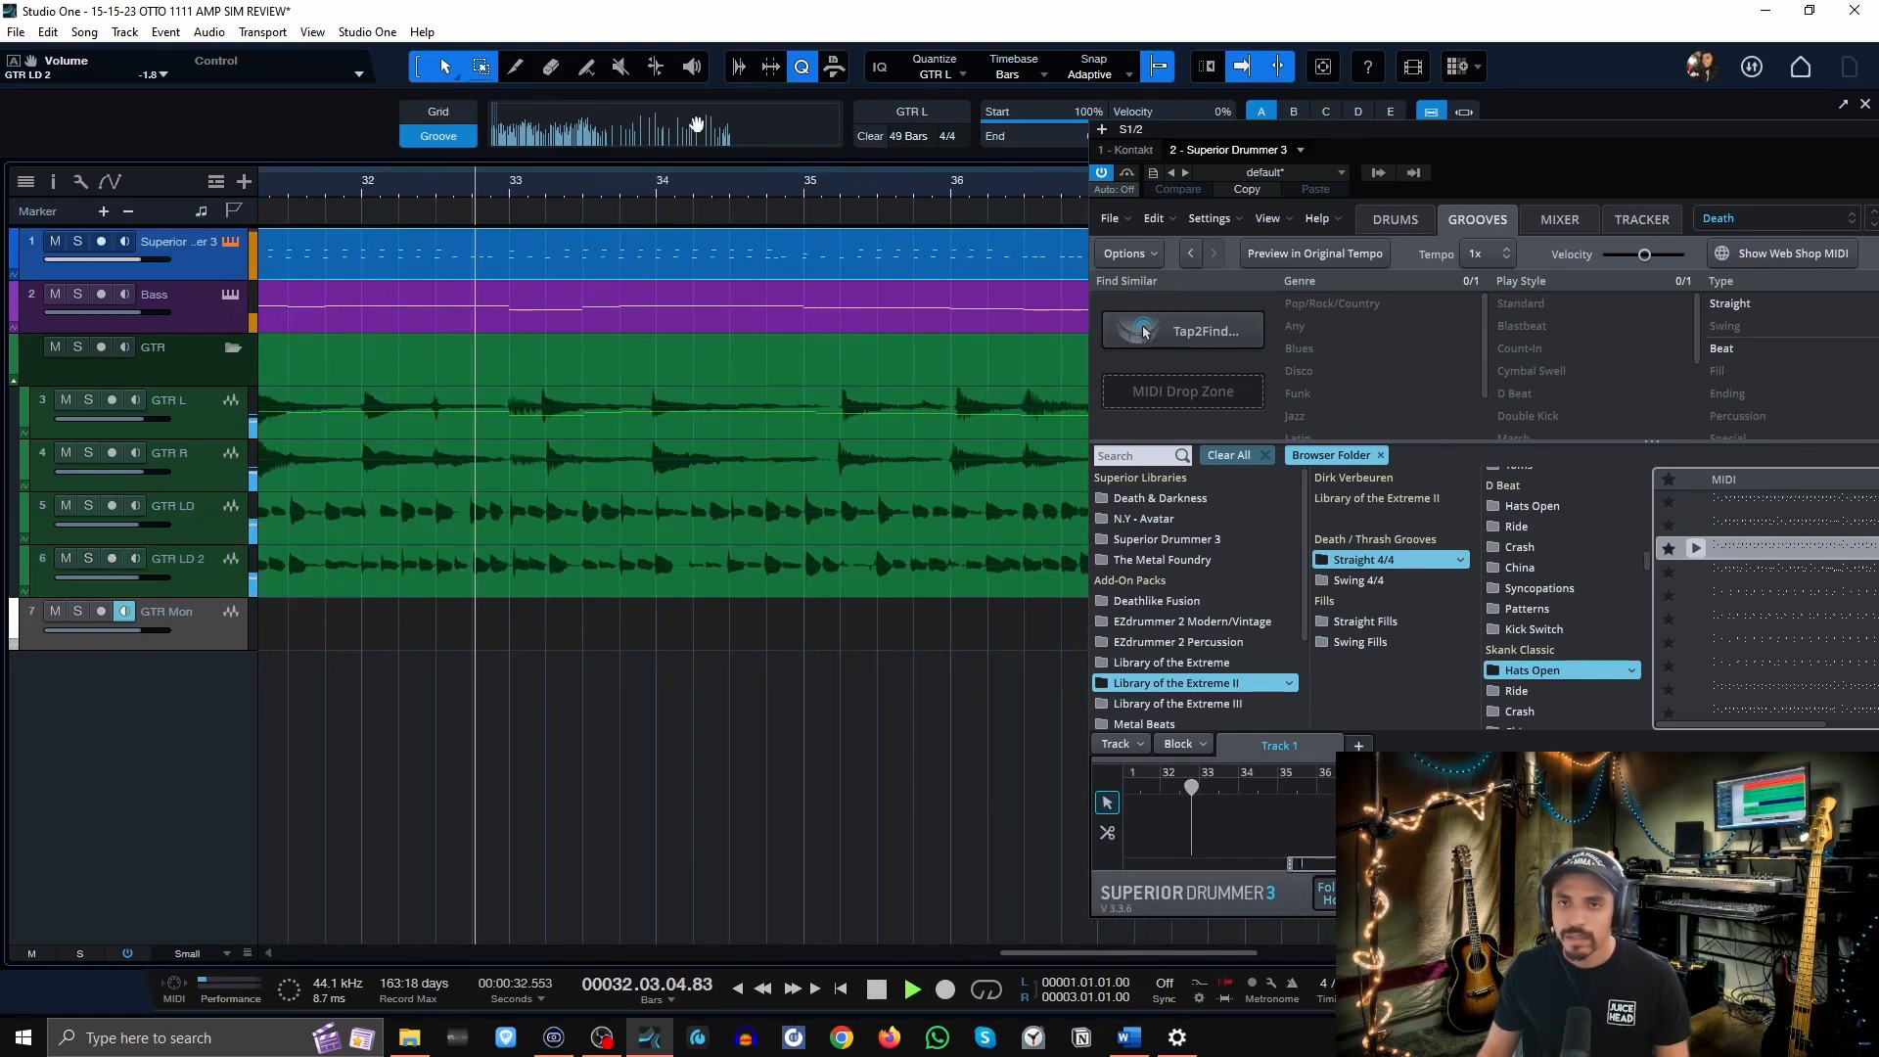
scroll(690, 182, down, 3)
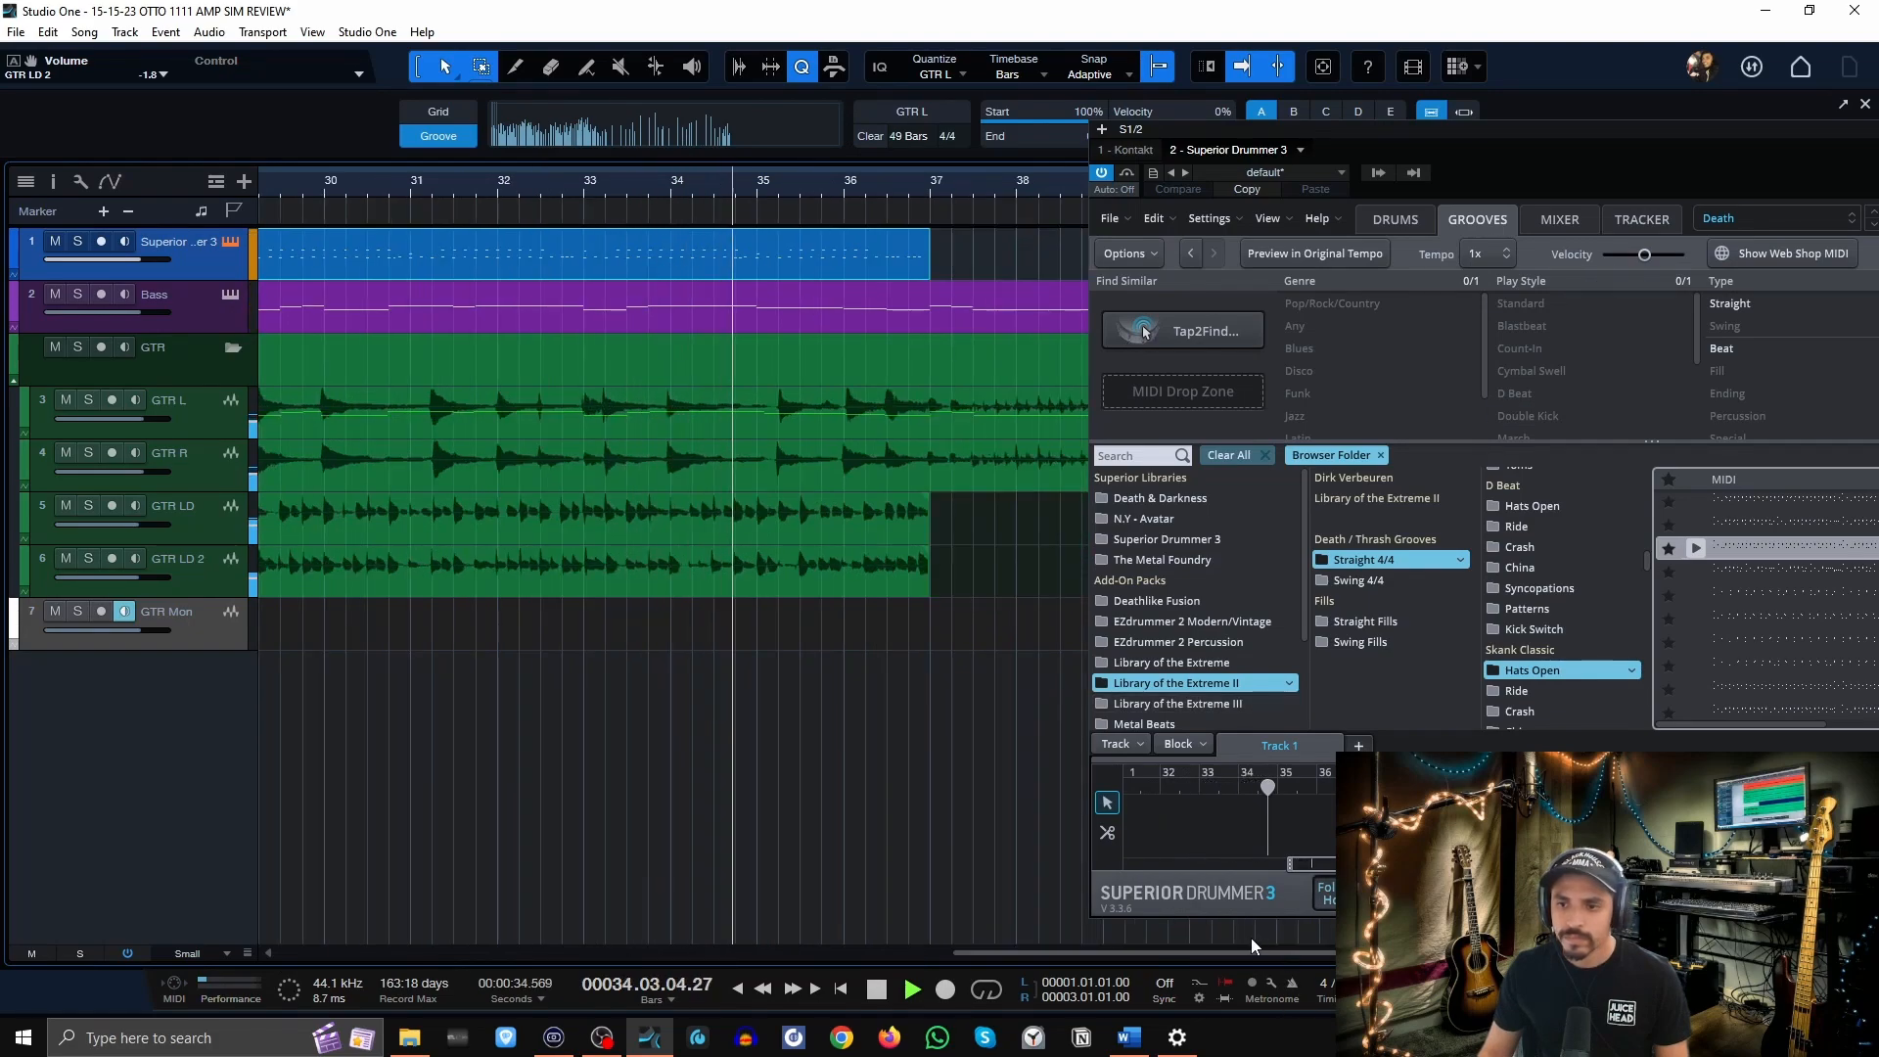
drag(1216, 952, 1305, 940)
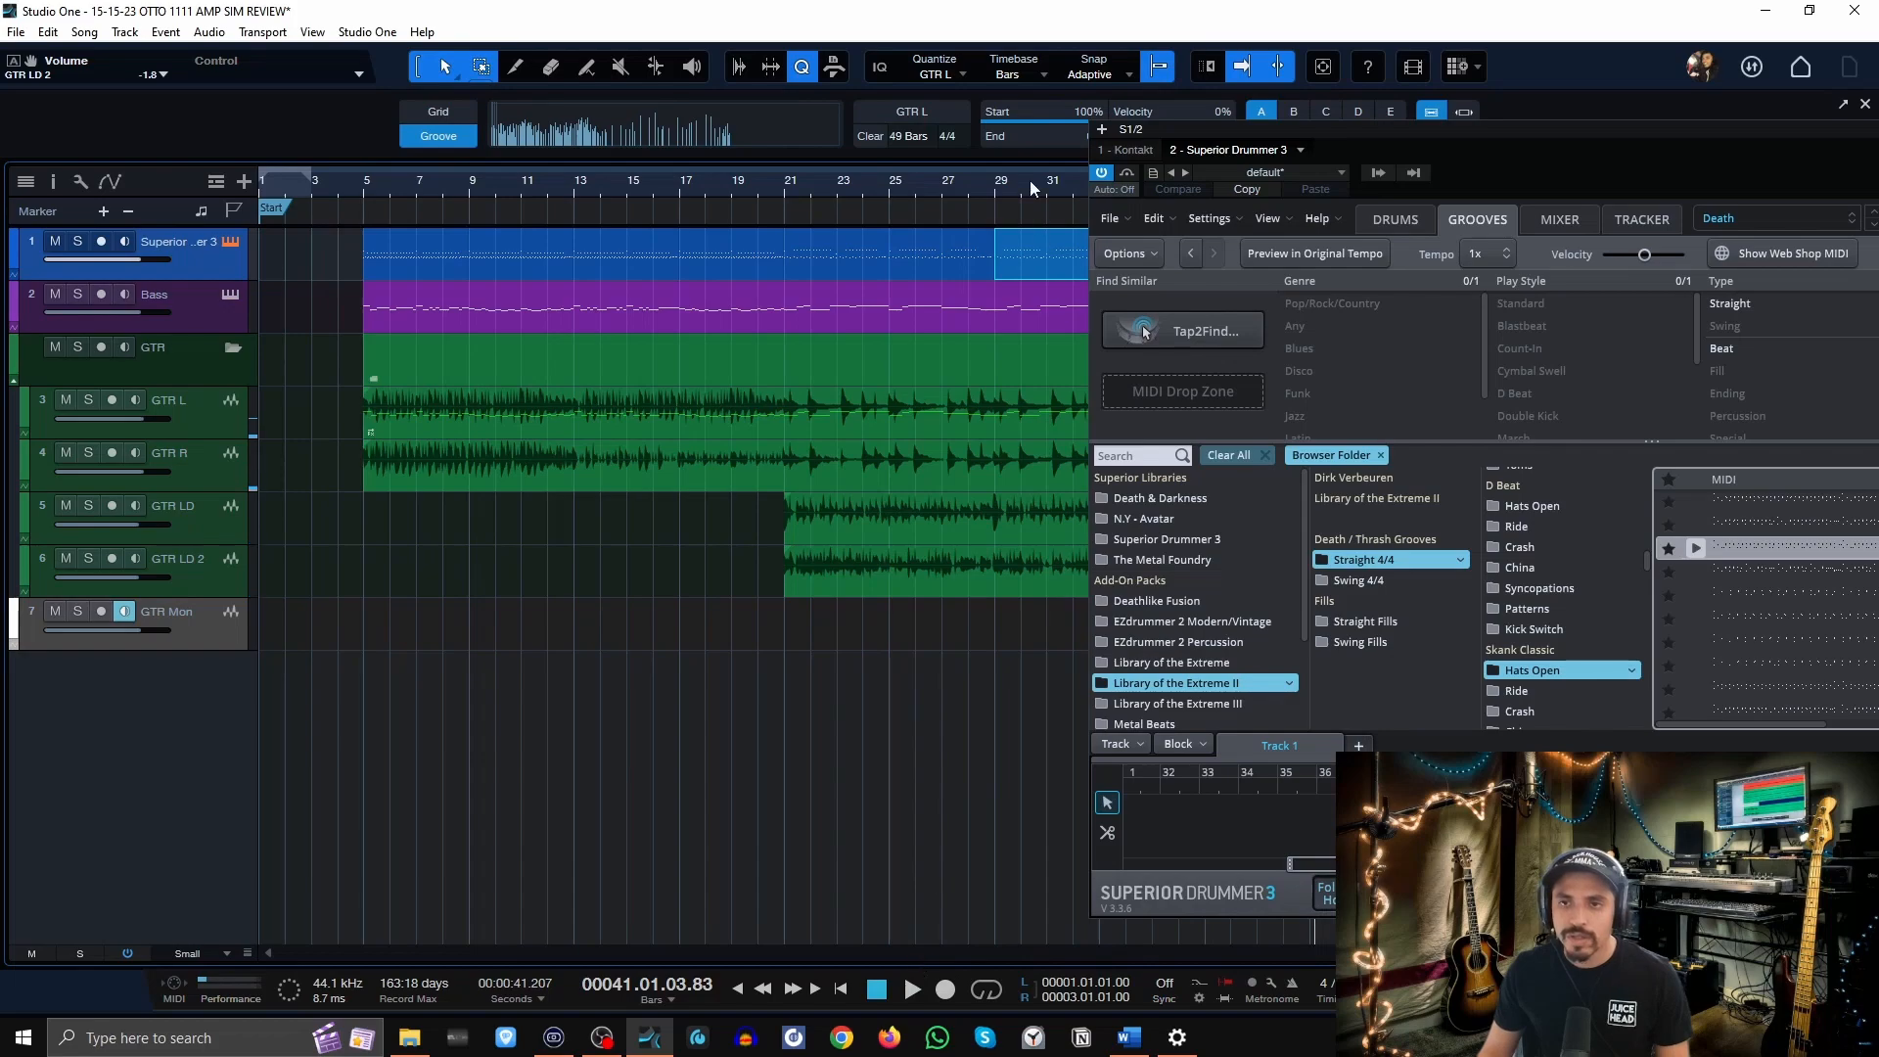
Preview the first Bomb Blast Hats Open groove from the Straight 4/4 Blastbeats of Library of the Extreme.
scroll(1029, 180, up, 5)
drag(1083, 953, 1190, 955)
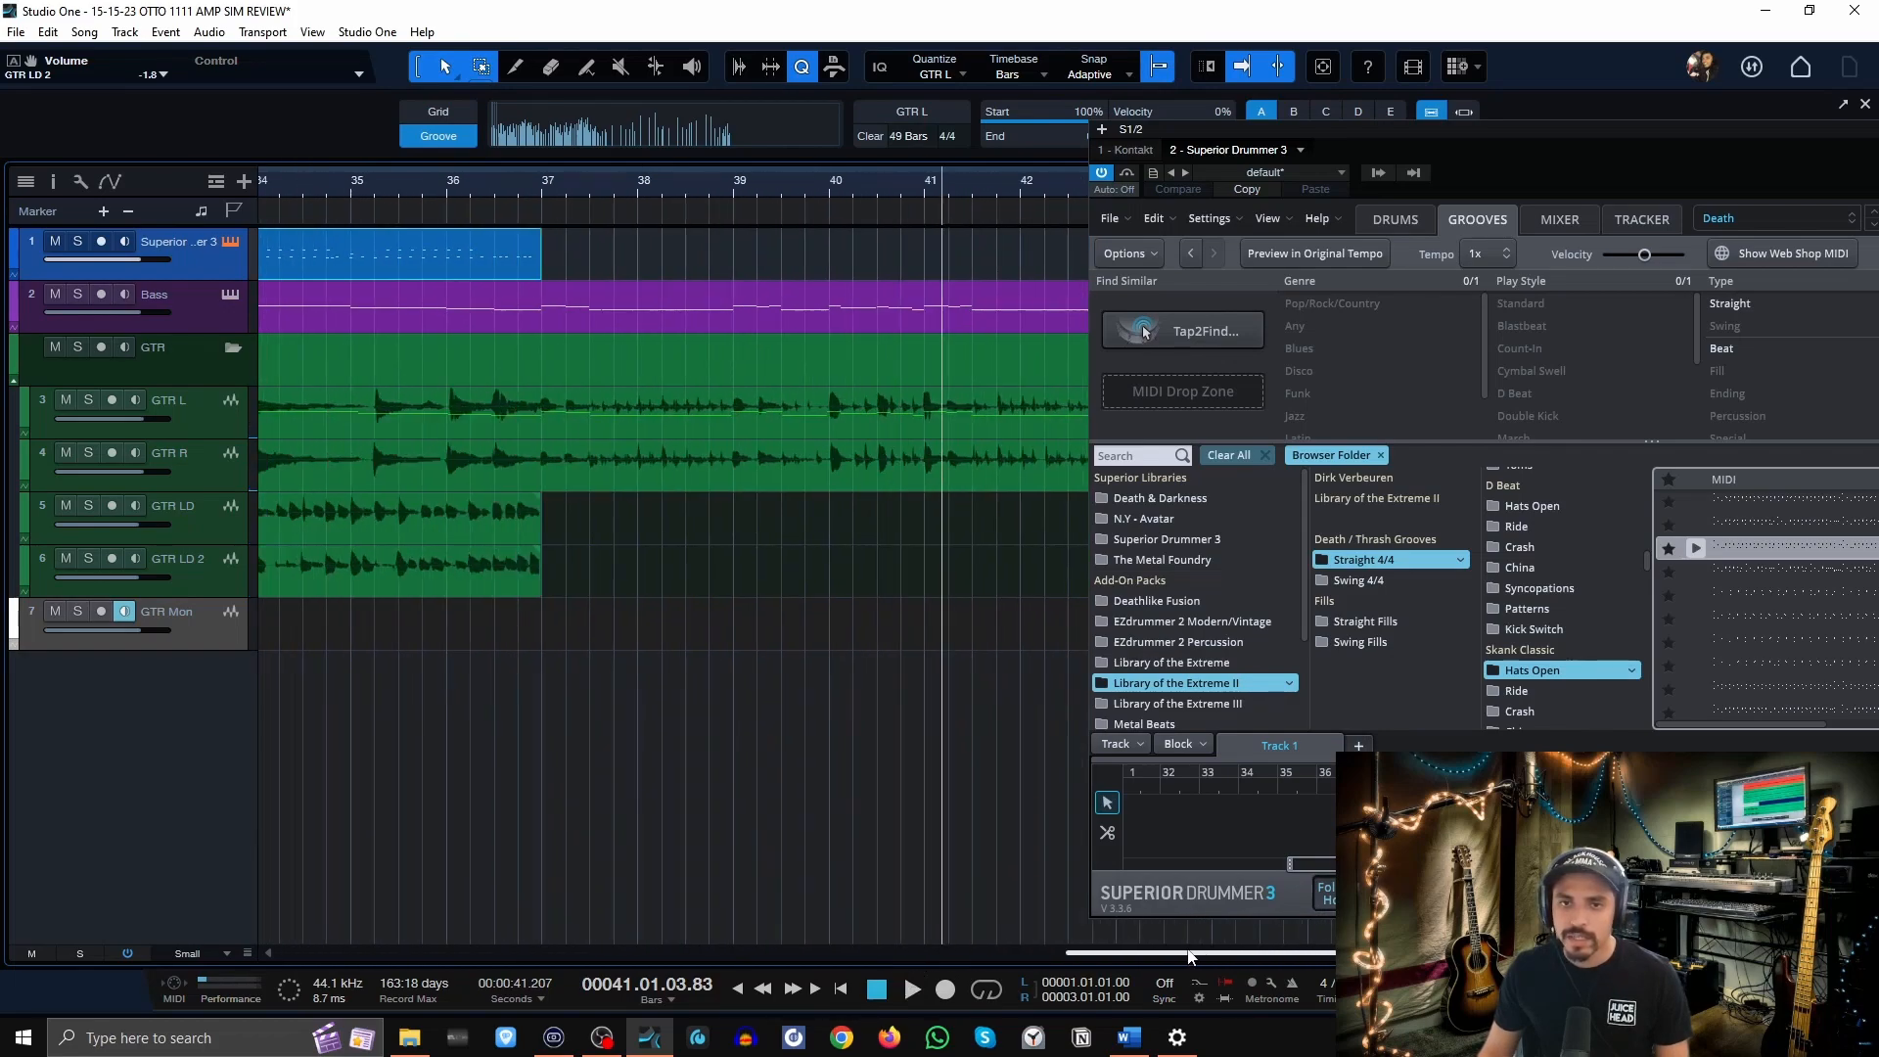
click(1196, 663)
click(1395, 560)
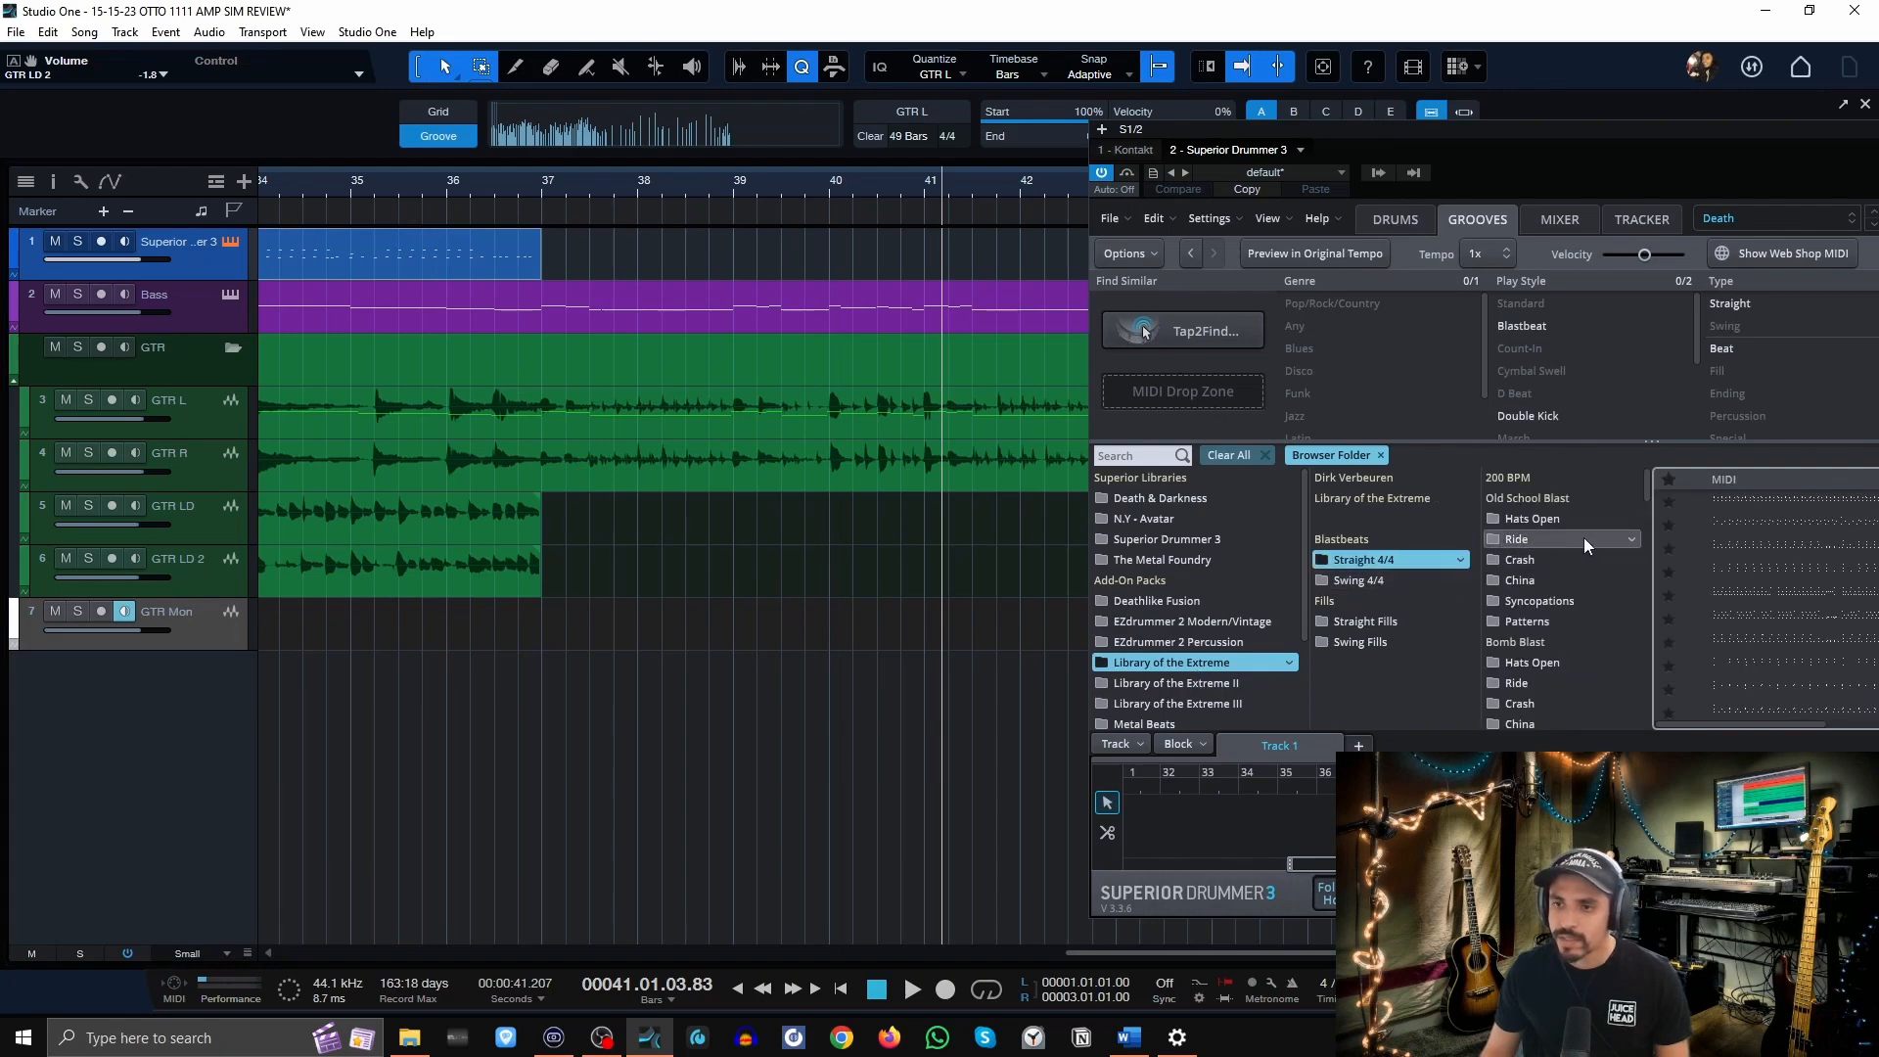
scroll(1583, 540, down, 2)
click(1583, 562)
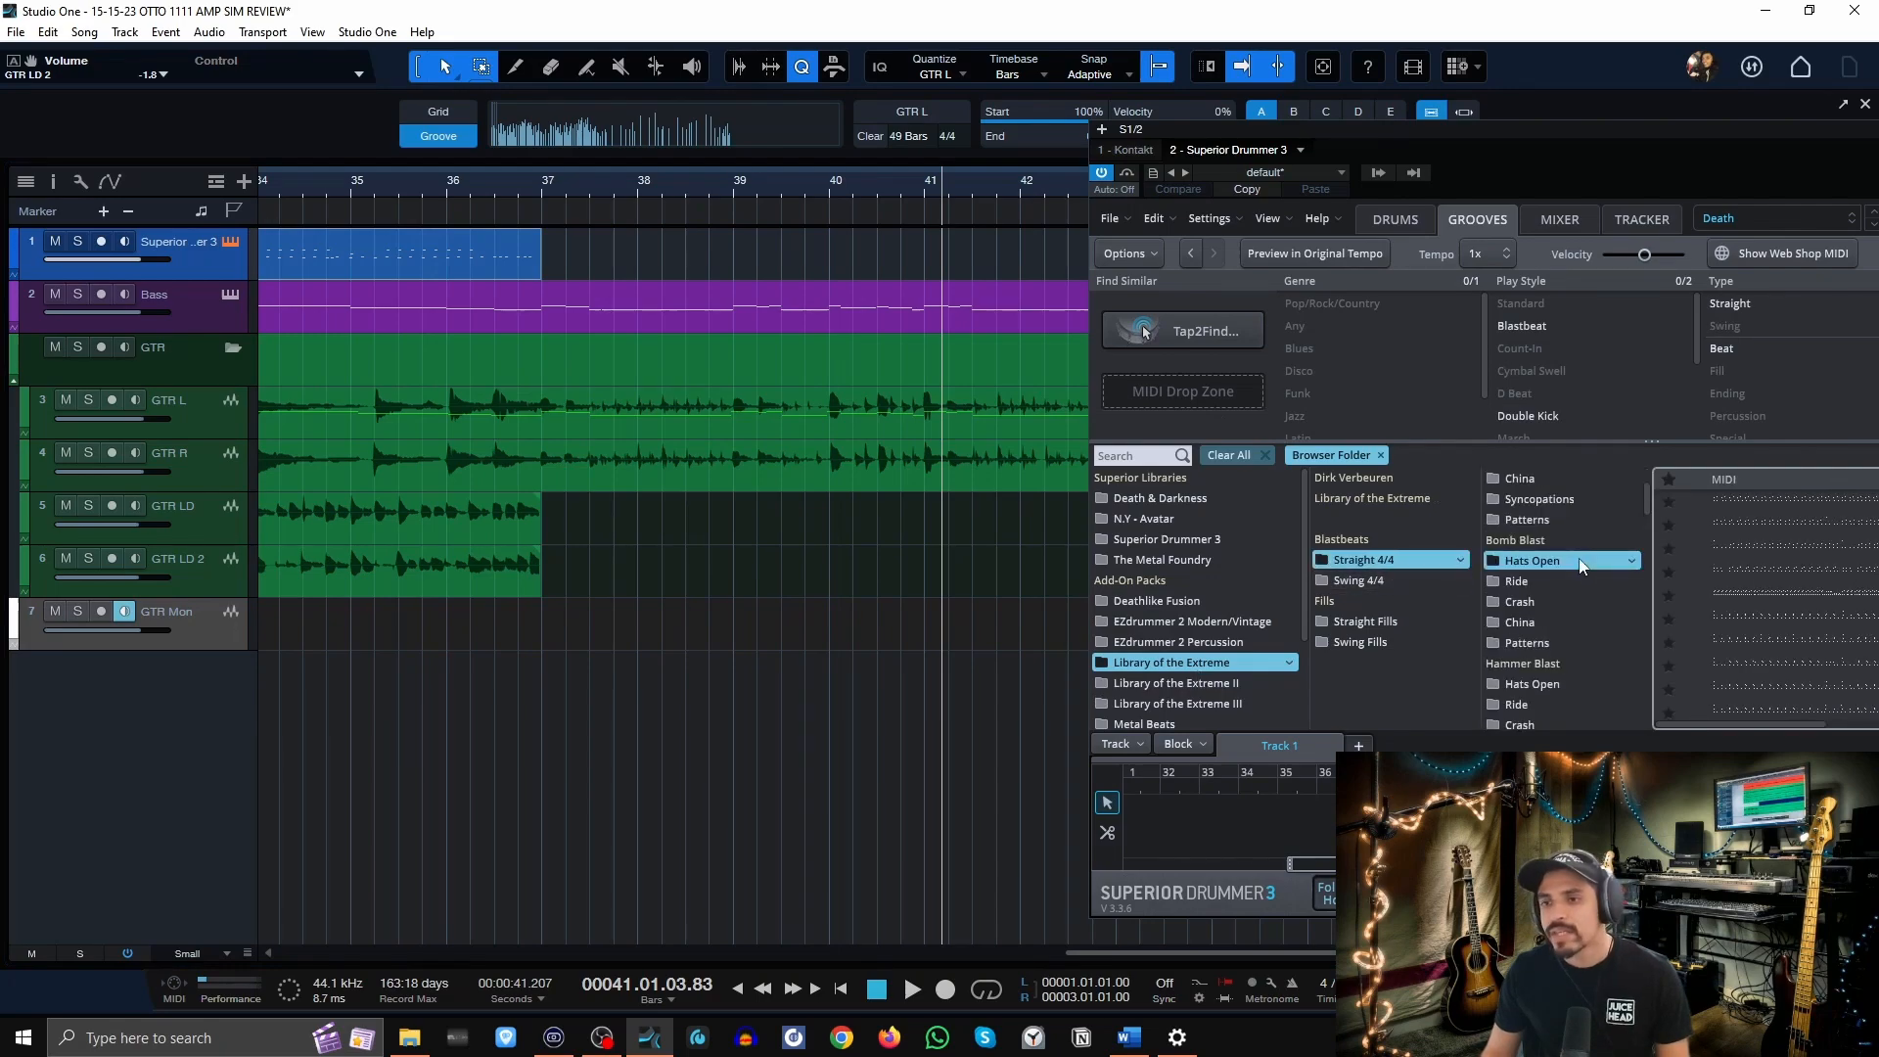
click(1696, 502)
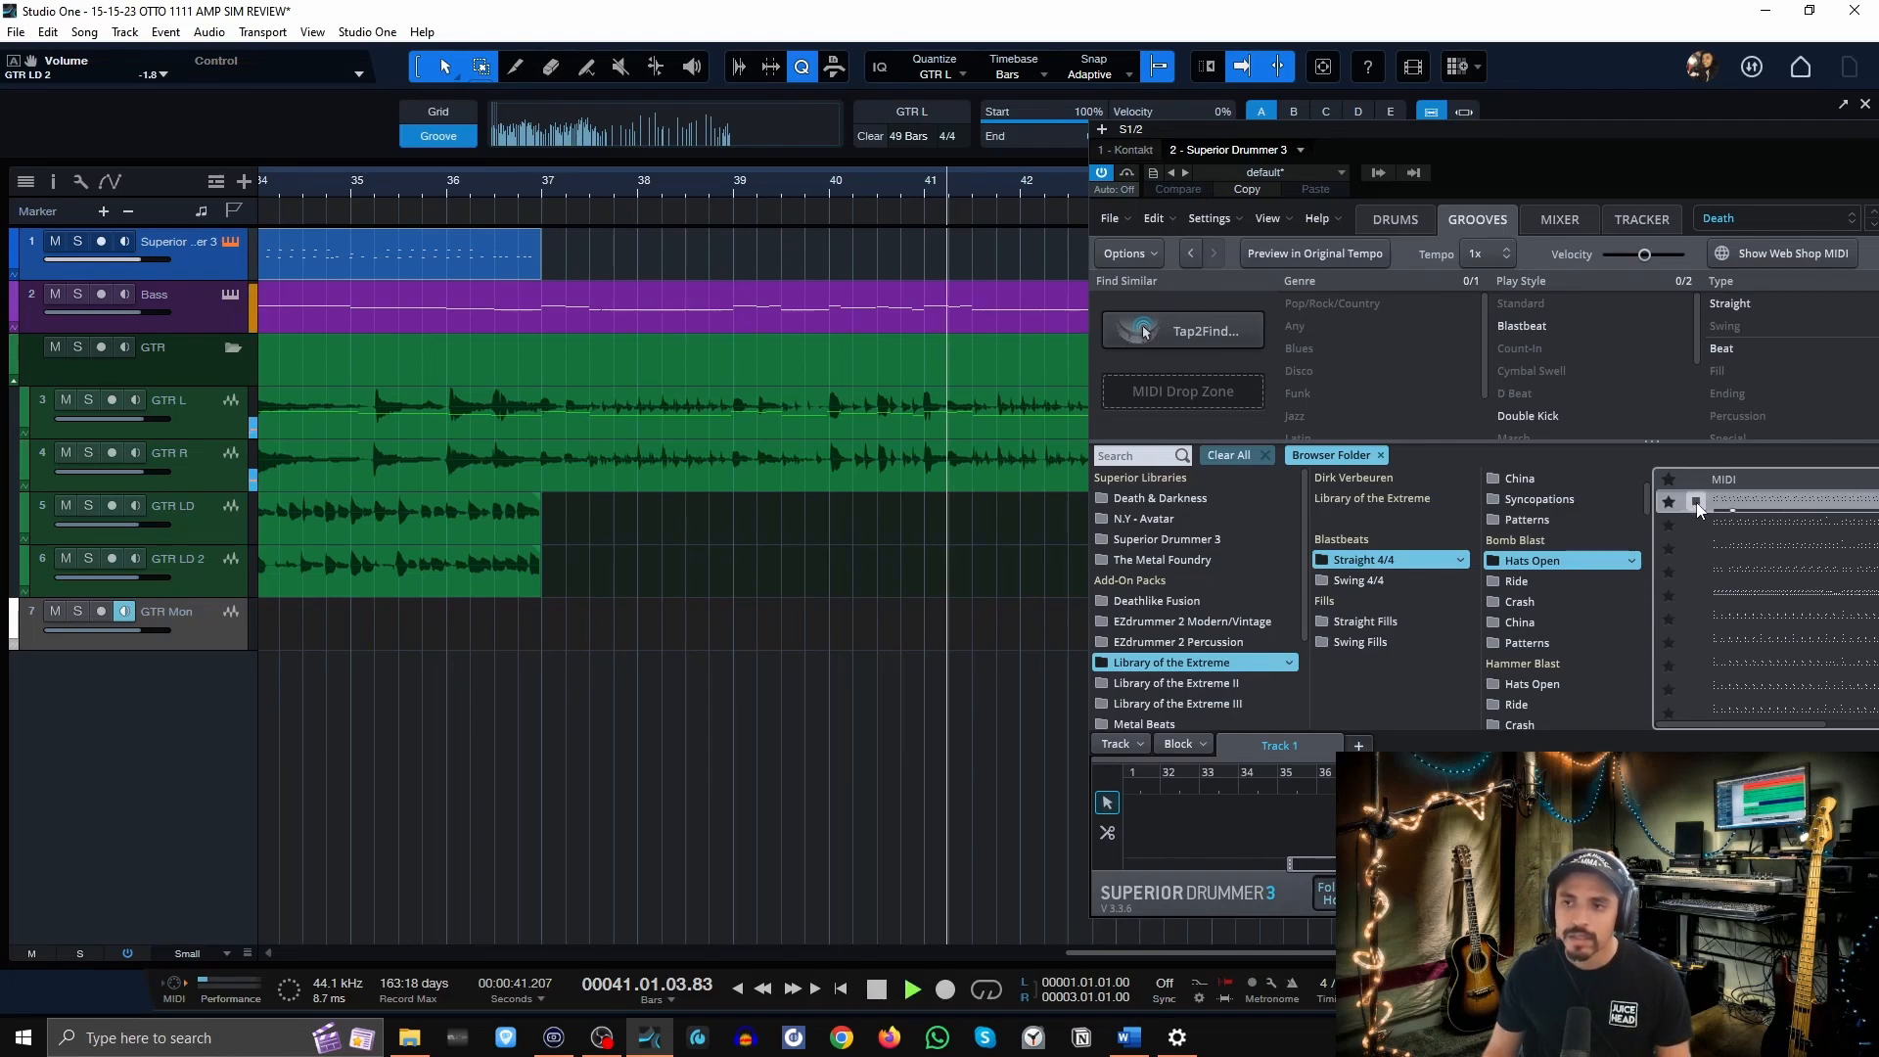
Place the previewed Bomb Blast groove on the drum track at bar 37 and duplicate it up to bar 53, closing the instrument window.
drag(1698, 508, 583, 254)
key(space)
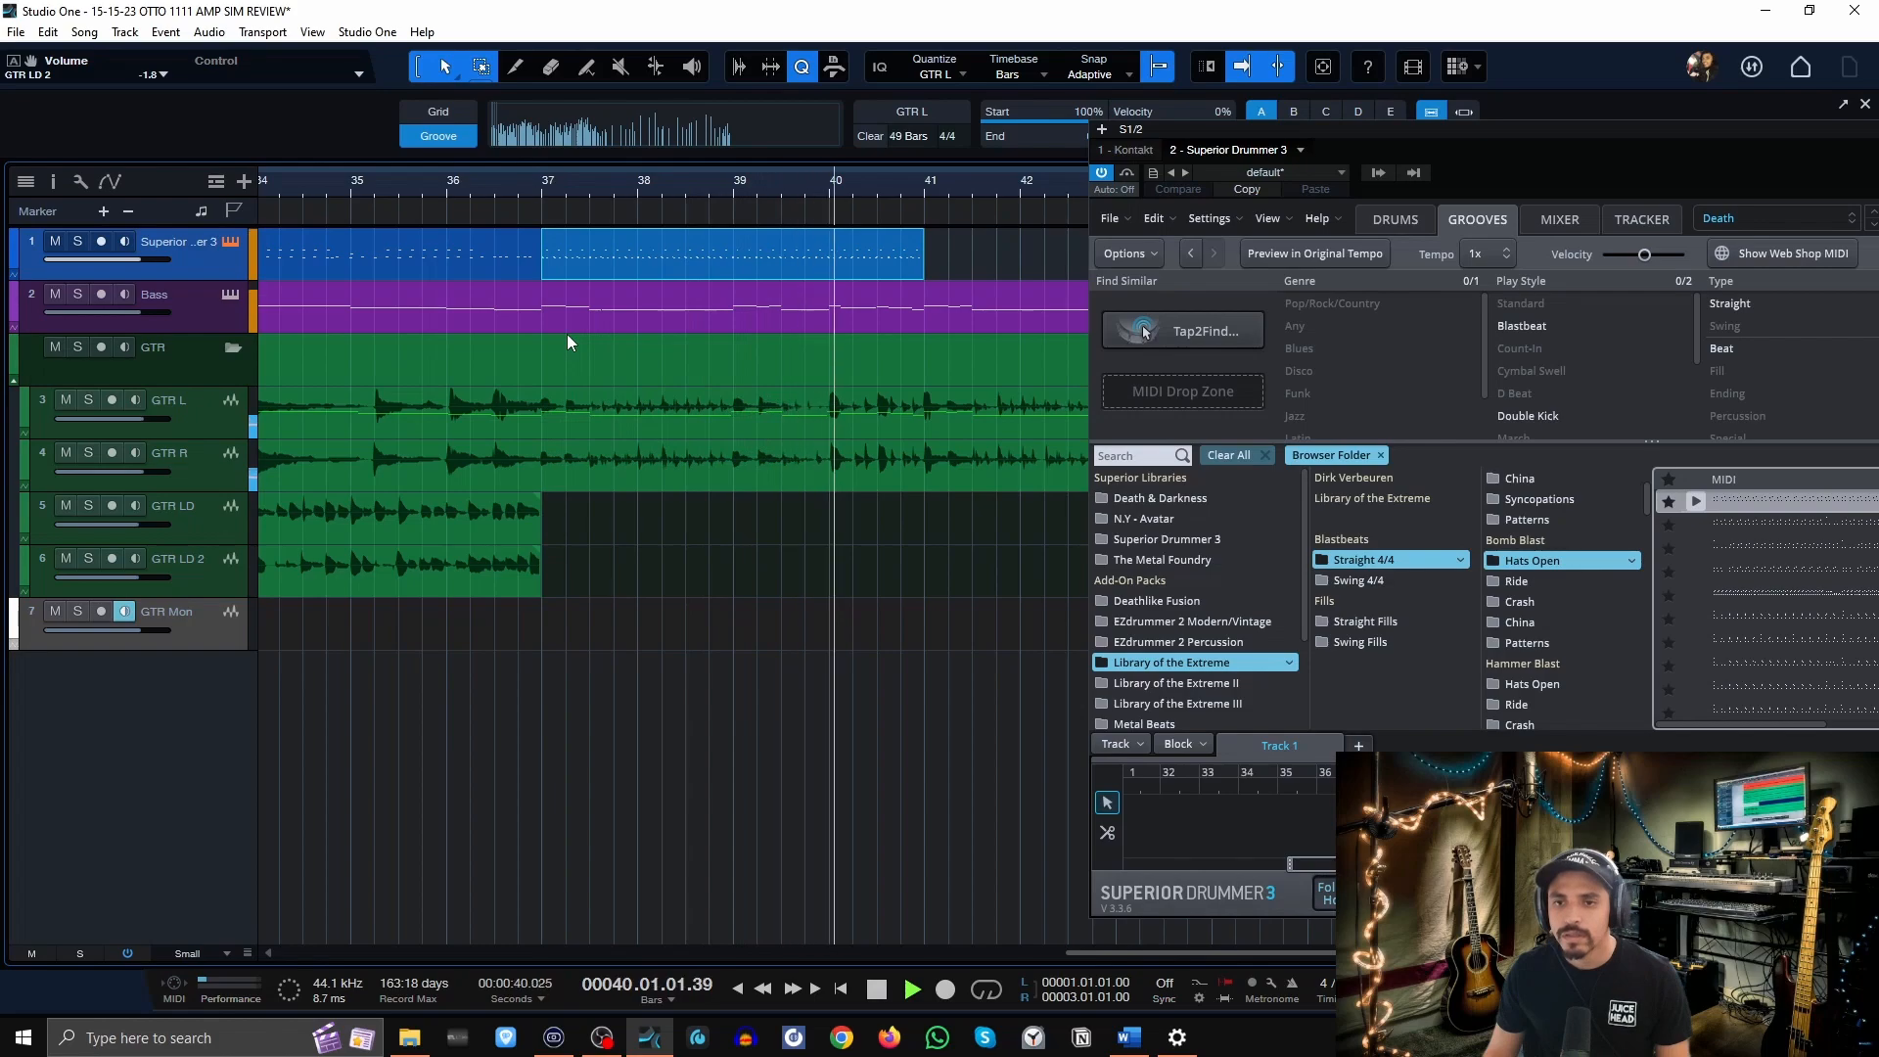
key(d)
scroll(650, 180, down, 2)
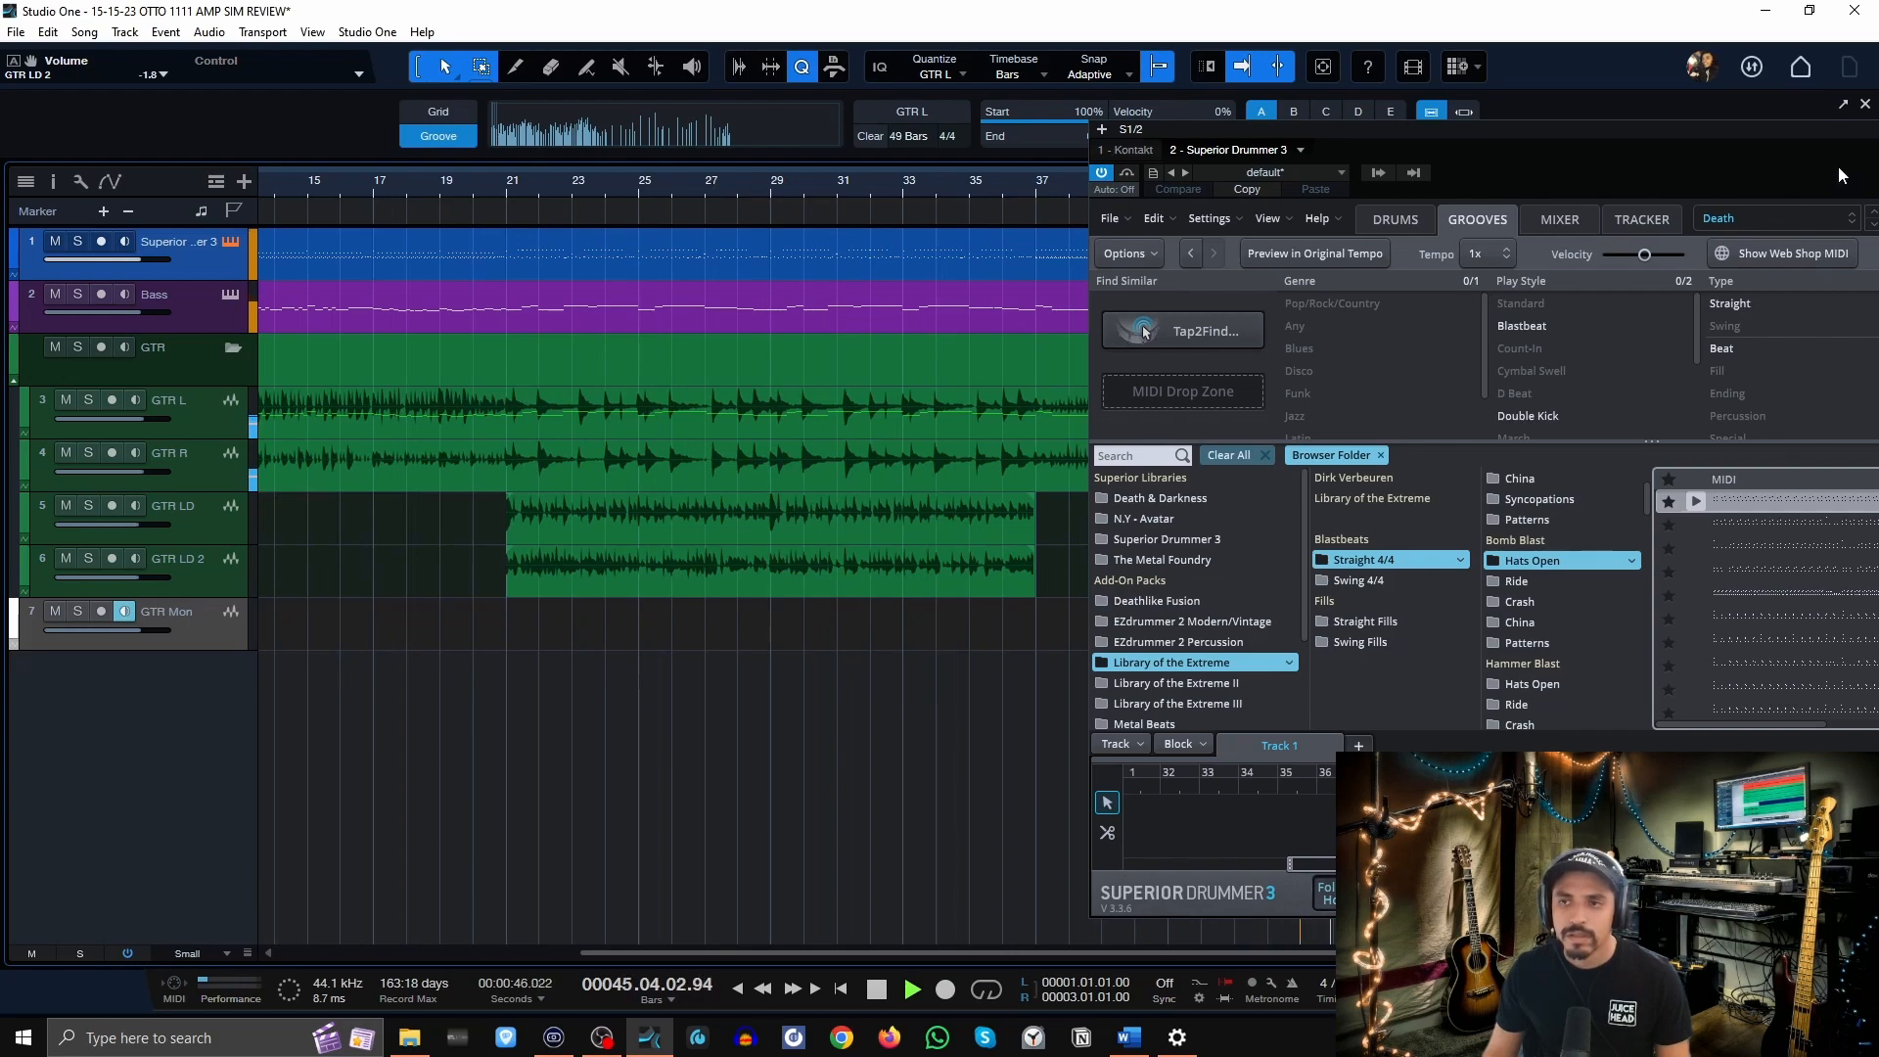
drag(1838, 174, 613, 153)
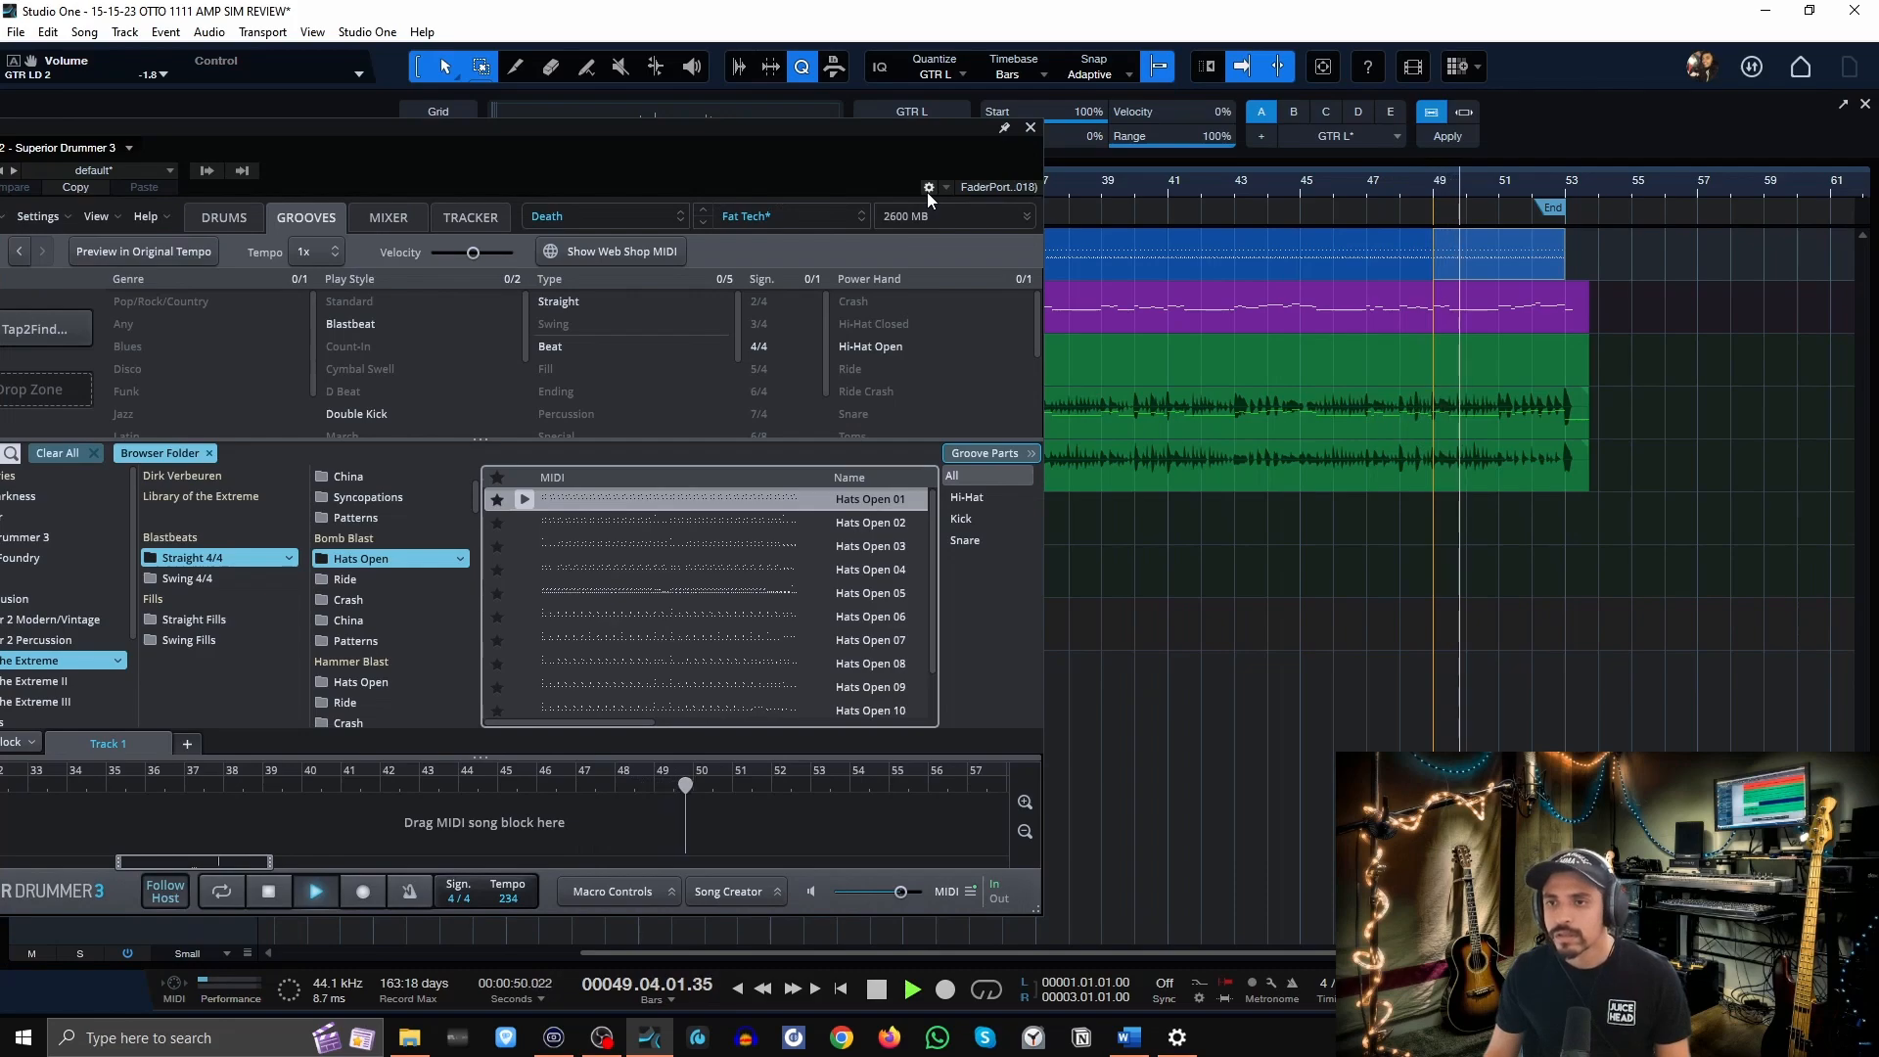
click(1030, 127)
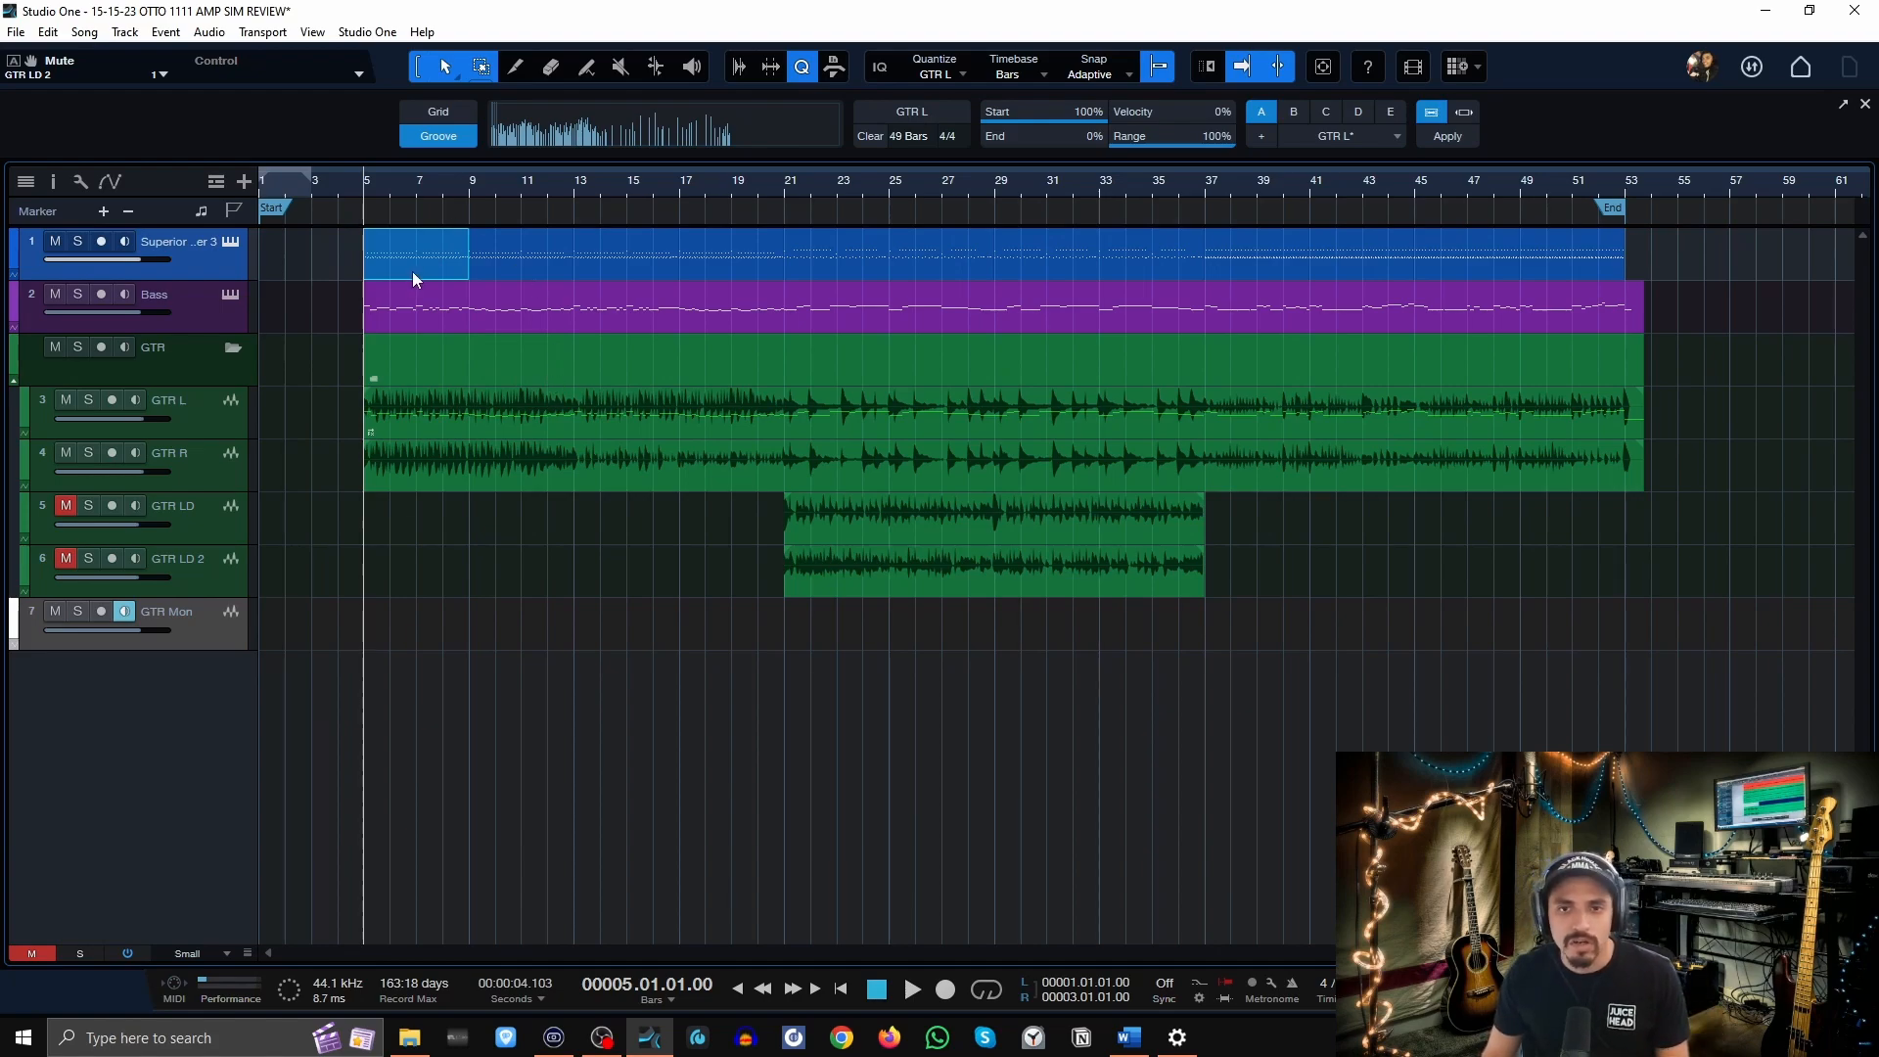
Play from bar 5 and delete the two drum clips between bars 13 and 21.
key(space)
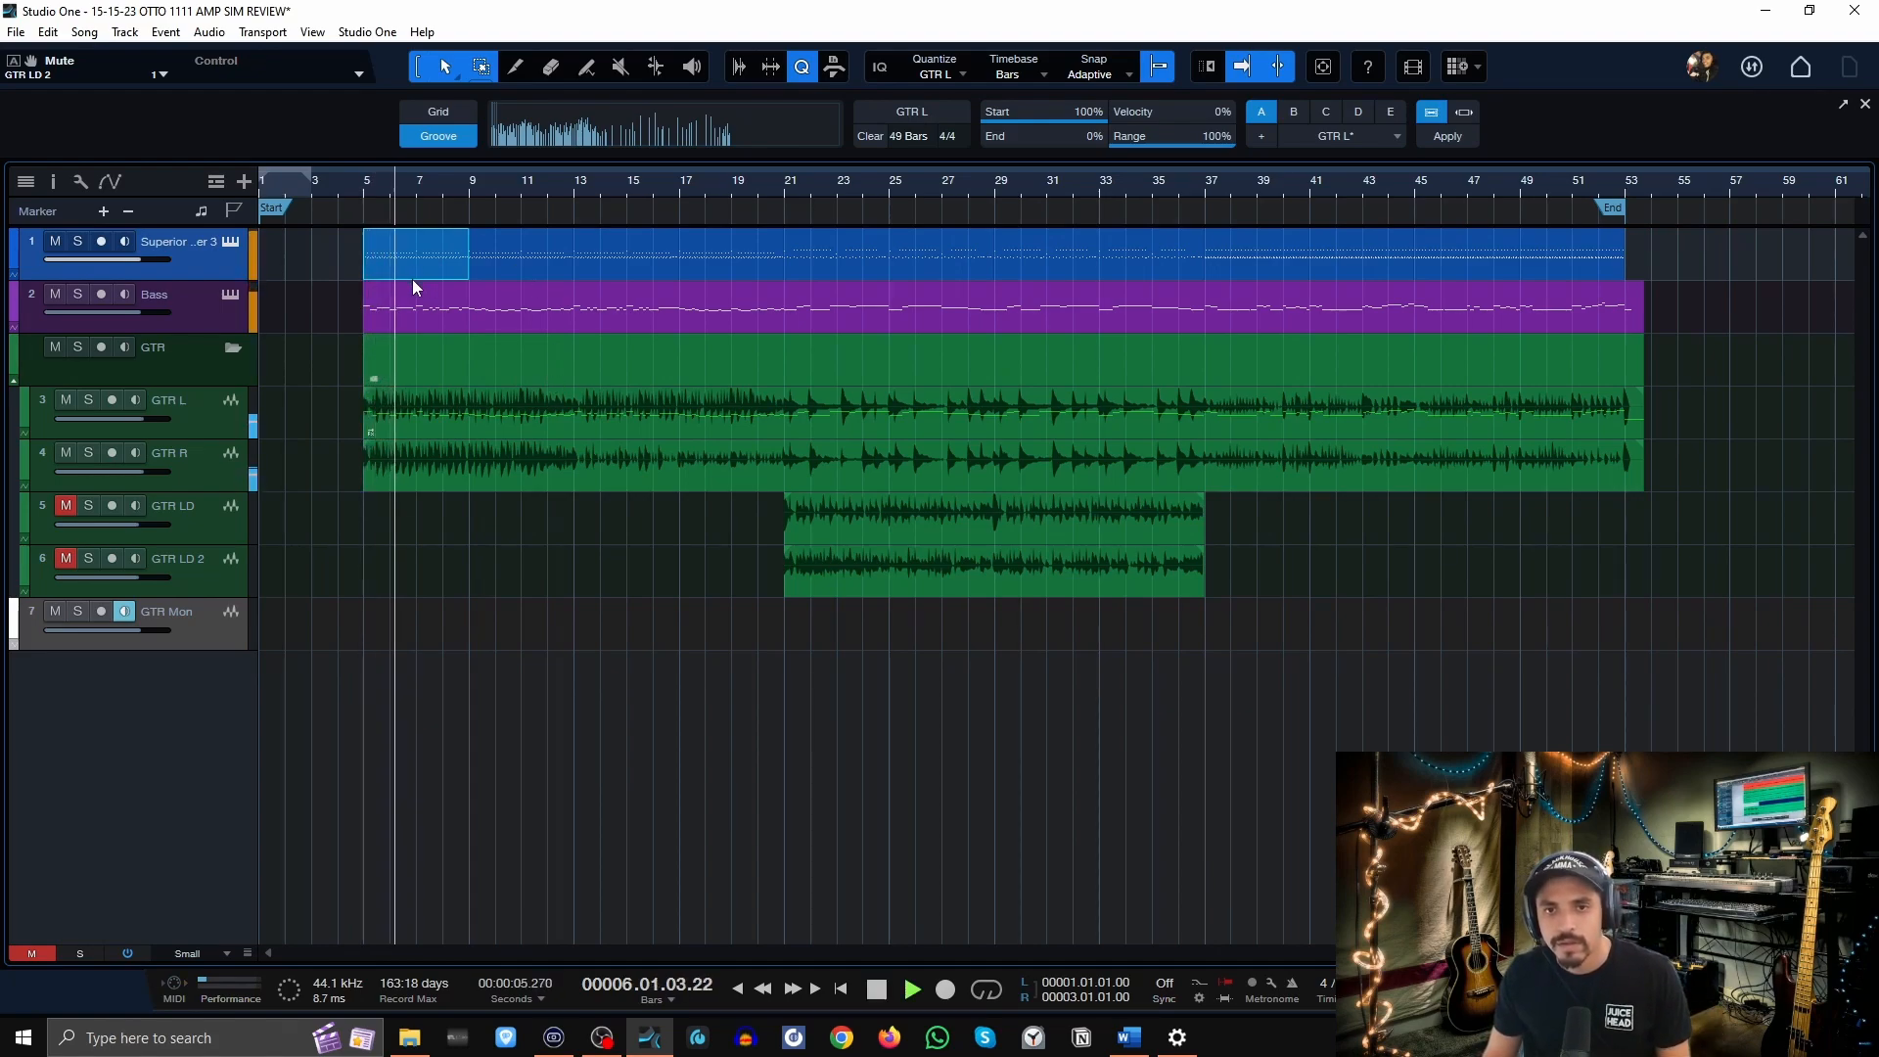
click(573, 190)
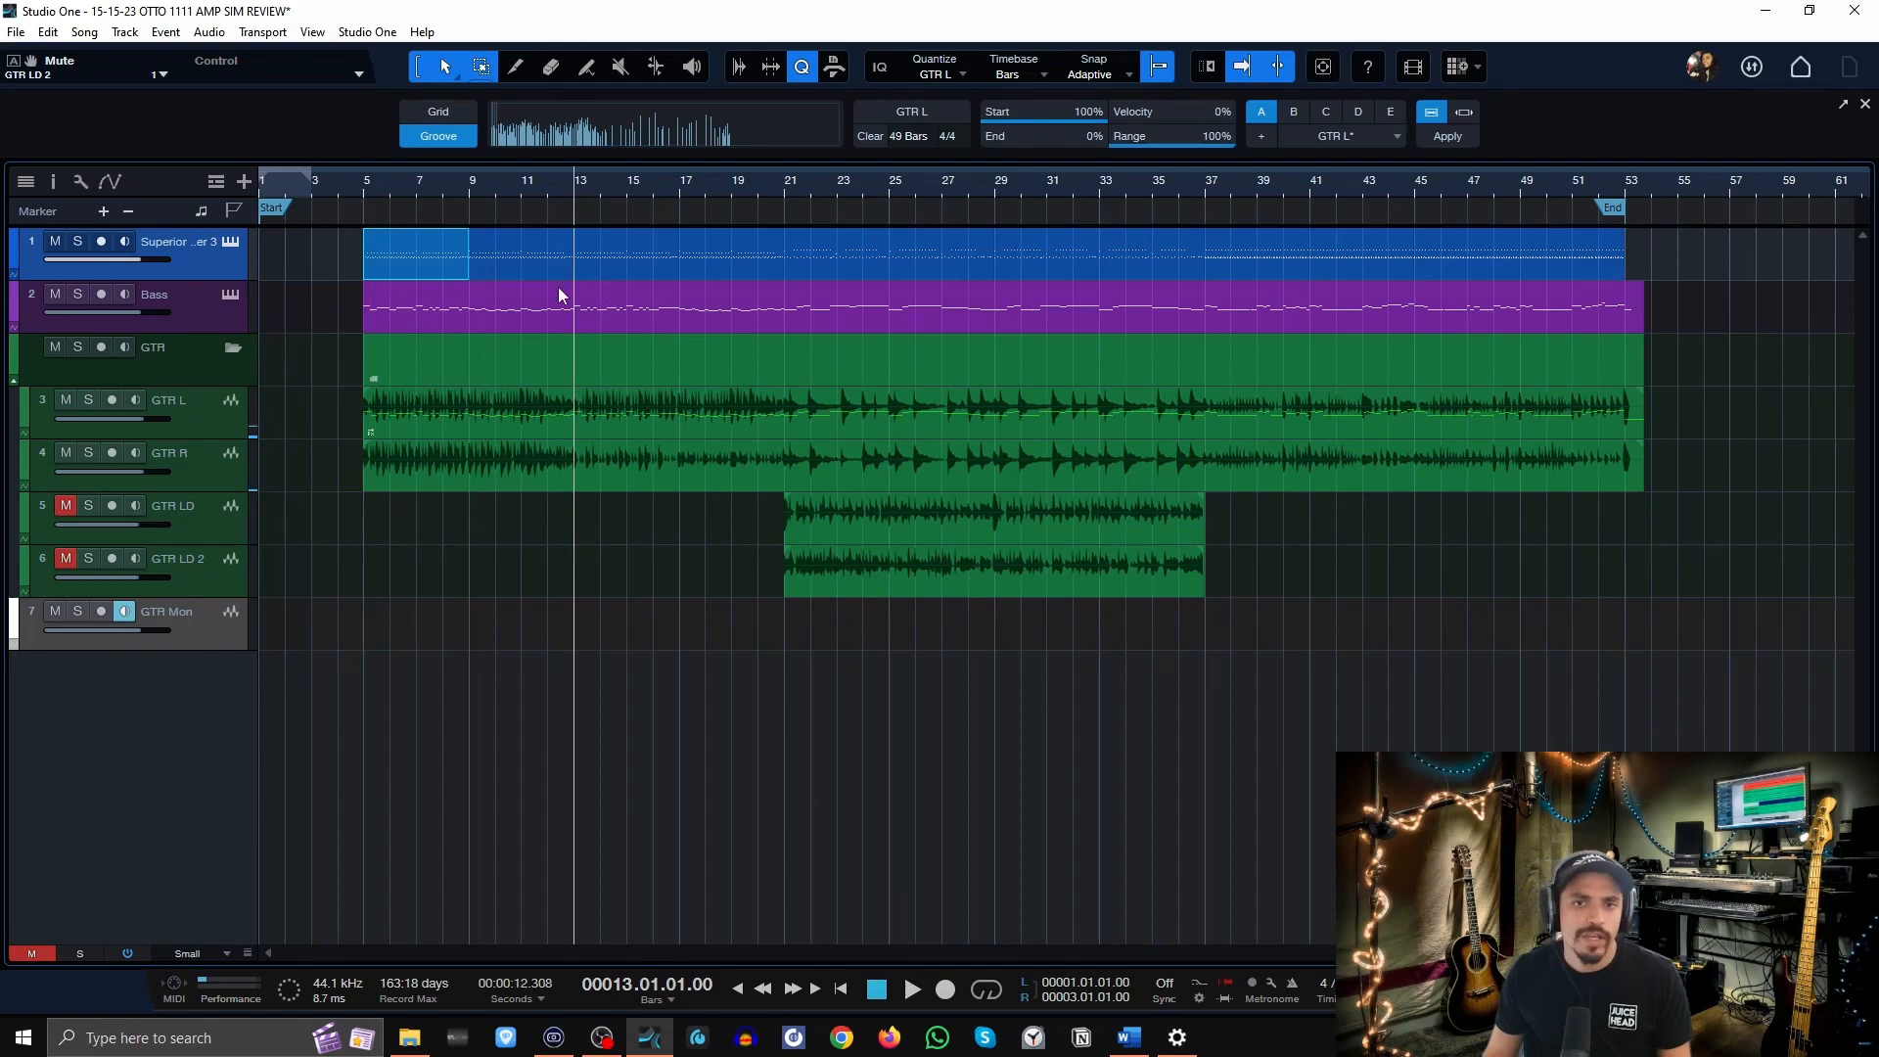
click(601, 266)
key(Delete)
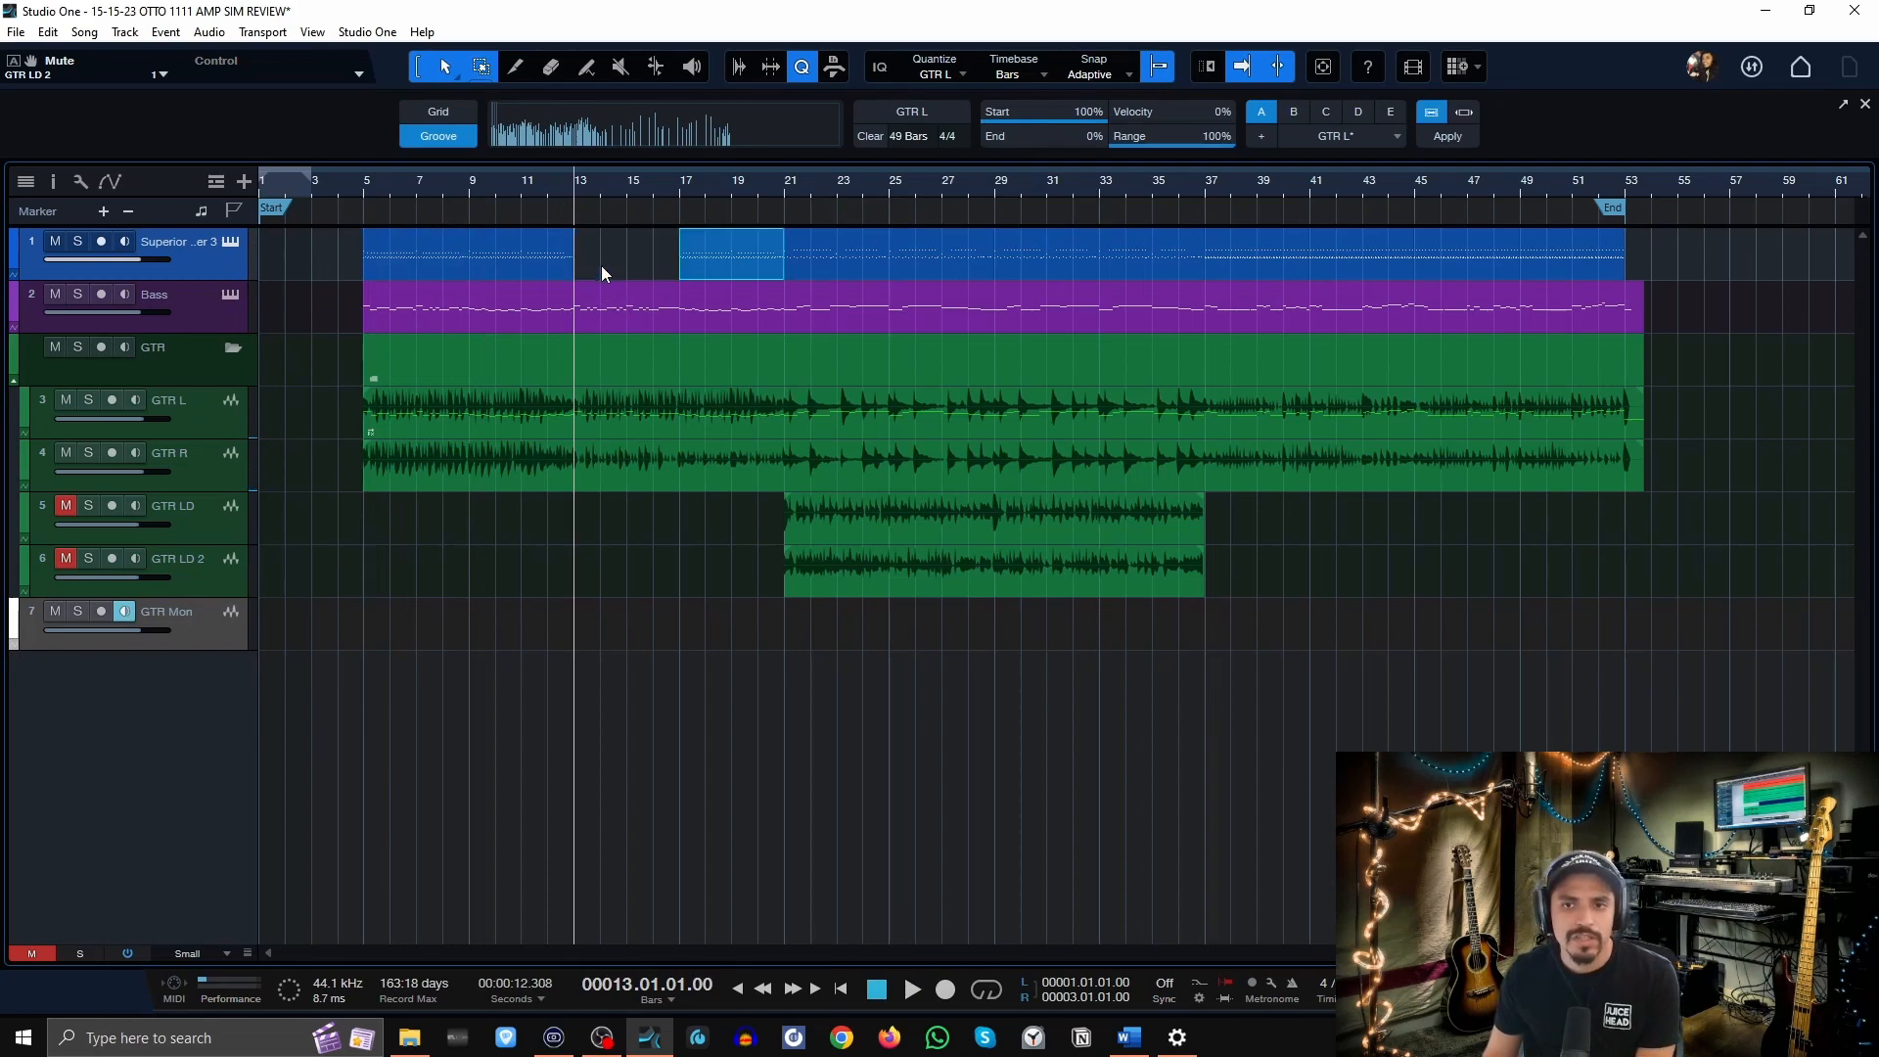
key(Delete)
Reopen Superior Drummer 3, place Bomb Blast Hats Open 03 on the drum track at bar 13, and play from bar 9.
click(233, 243)
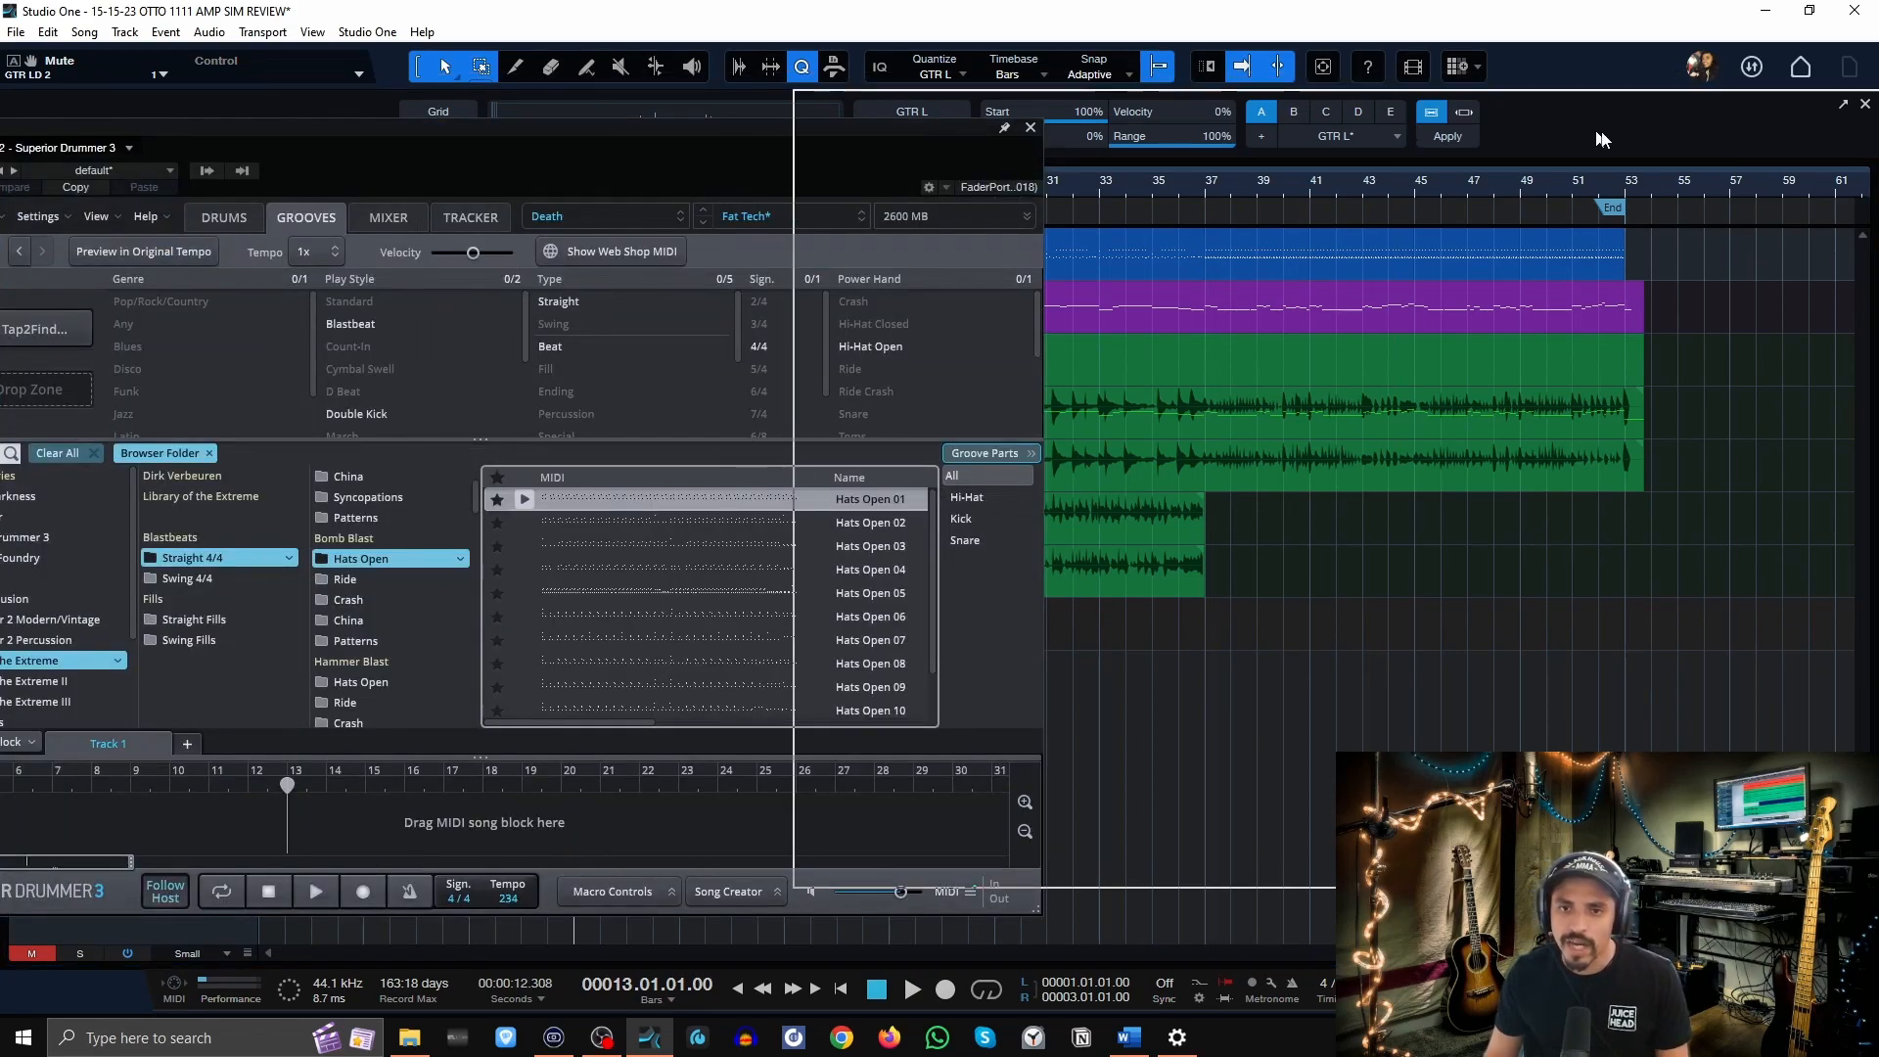
drag(726, 186, 1617, 131)
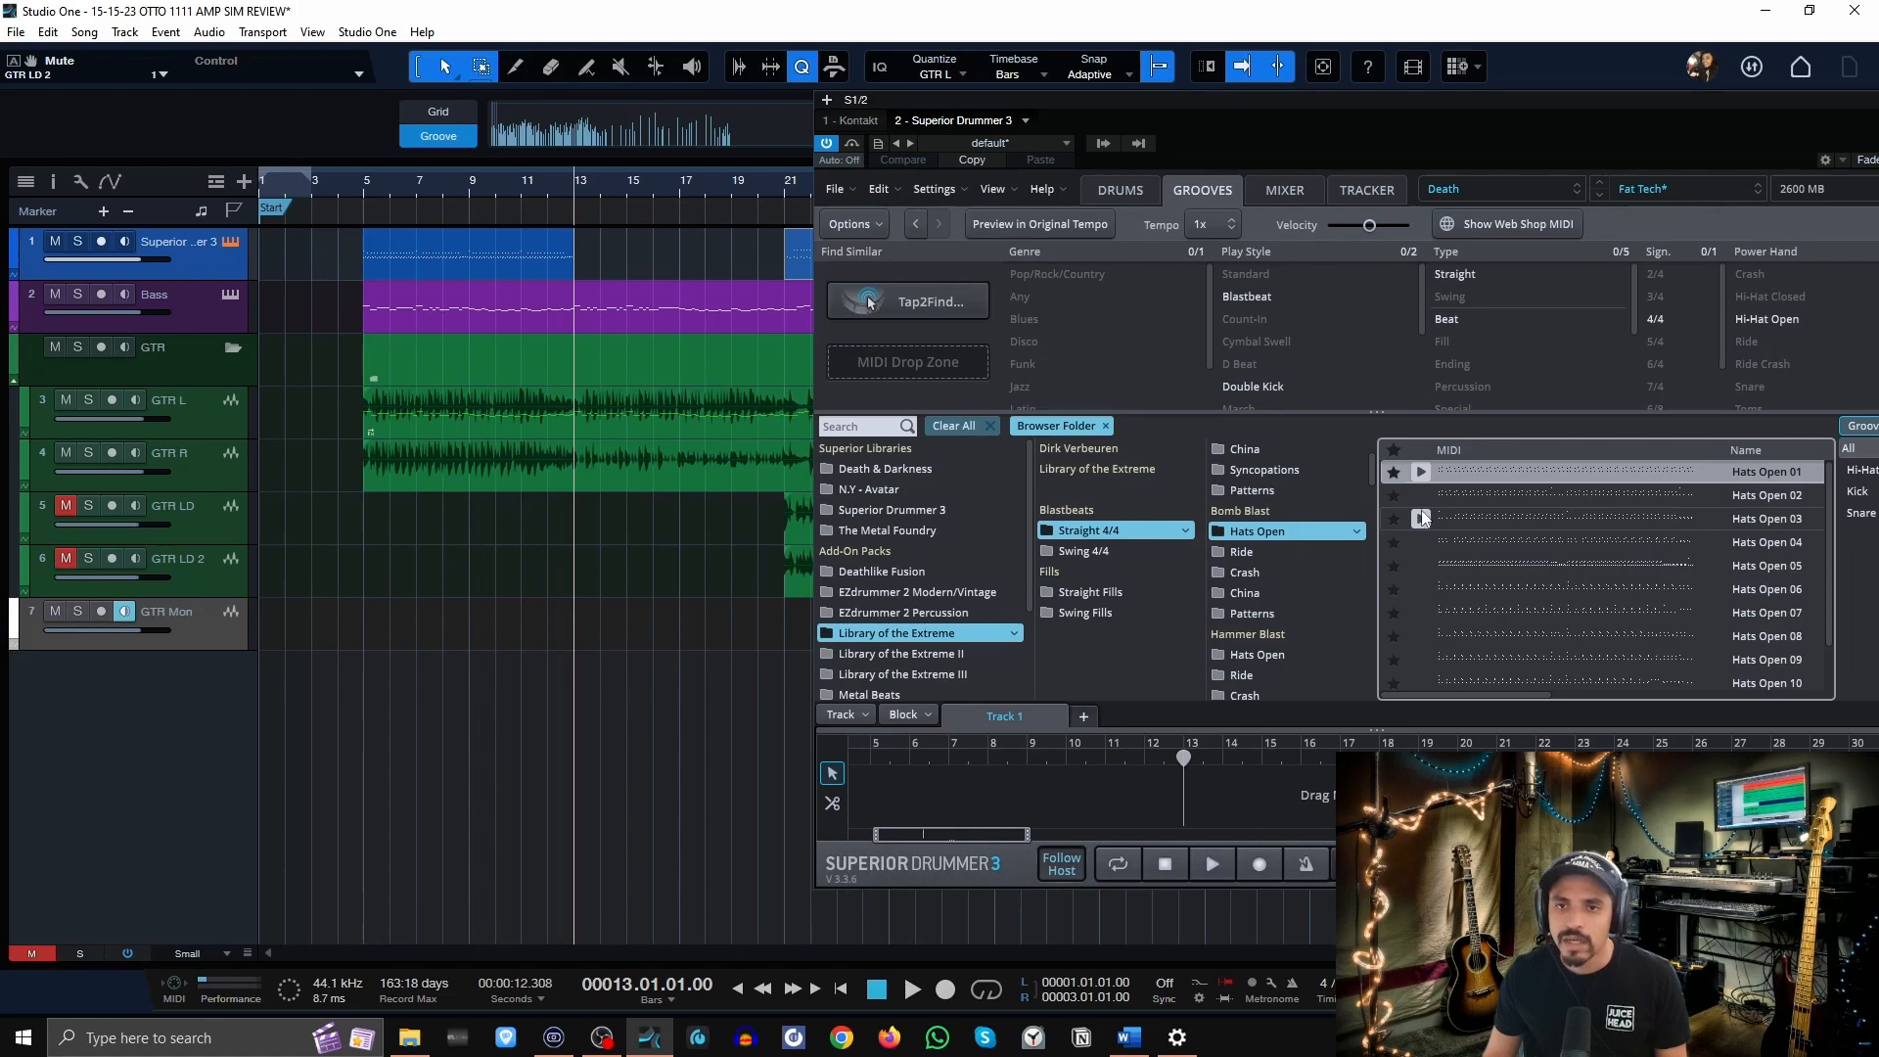
drag(1421, 521, 609, 257)
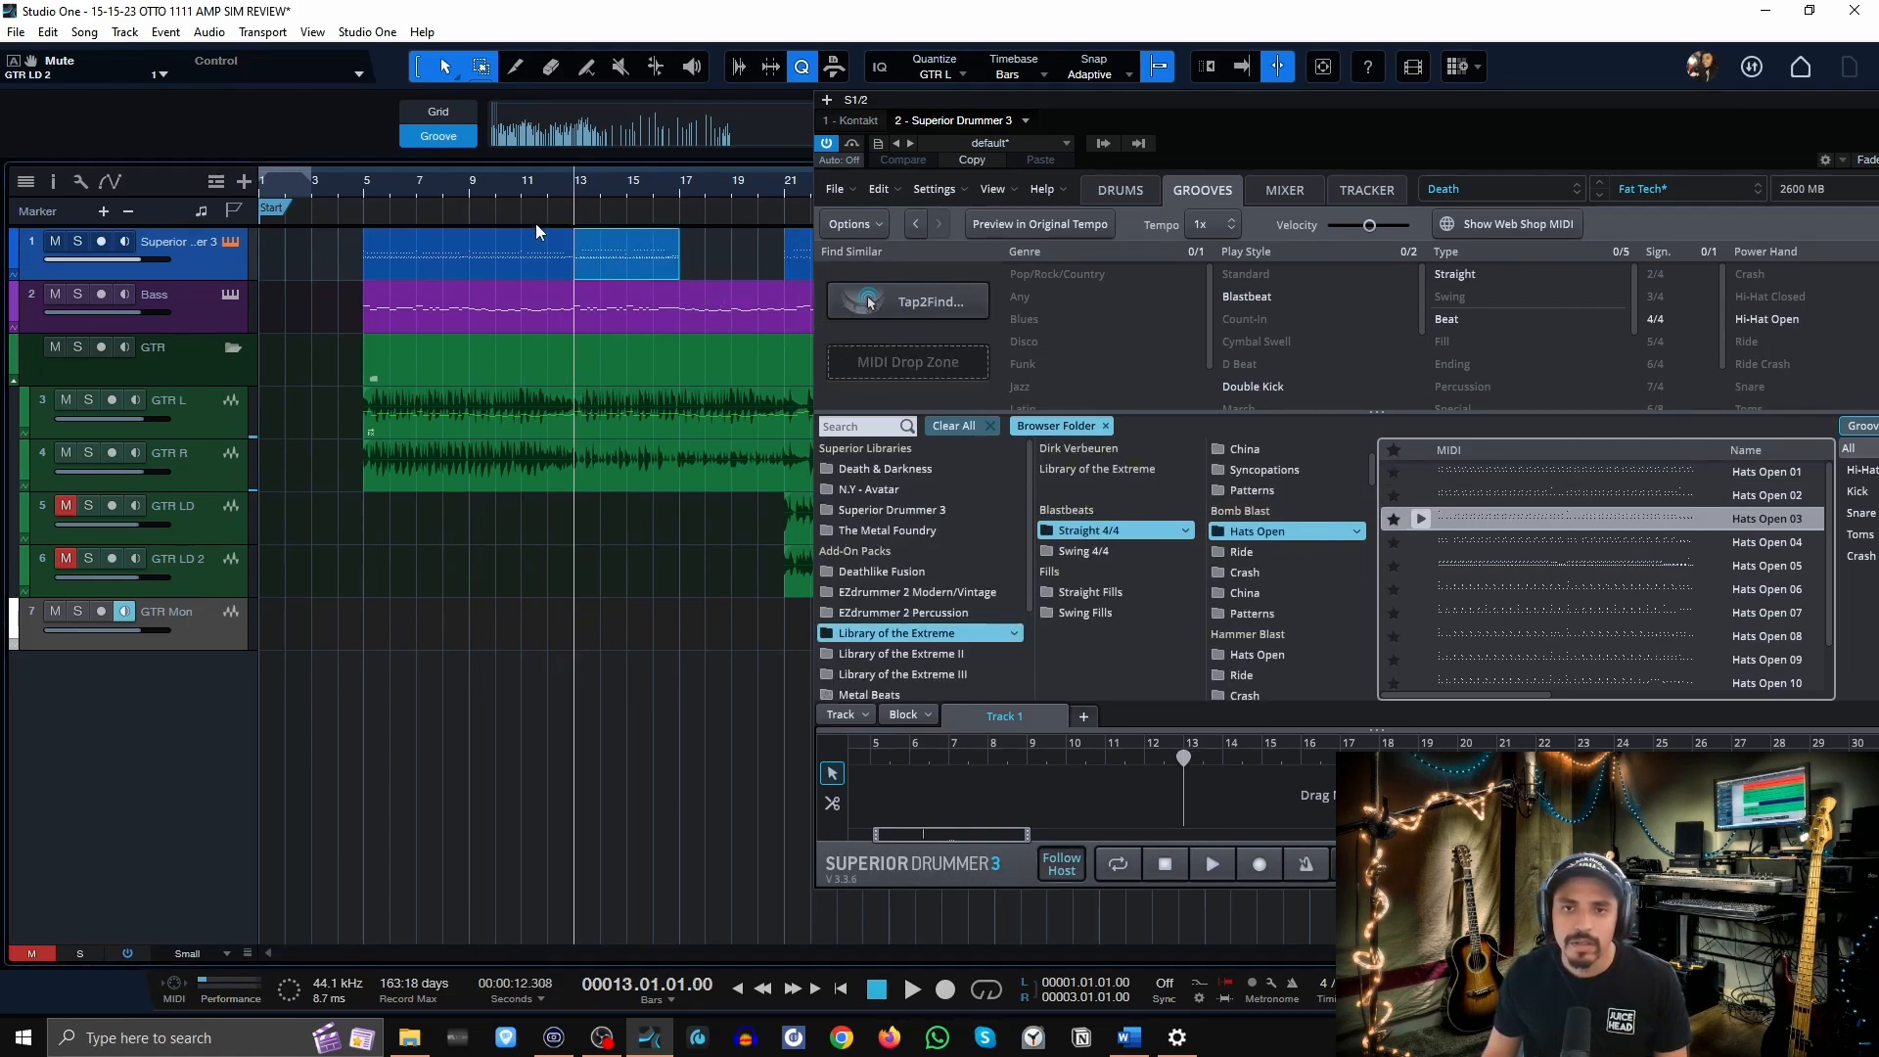
click(472, 191)
key(space)
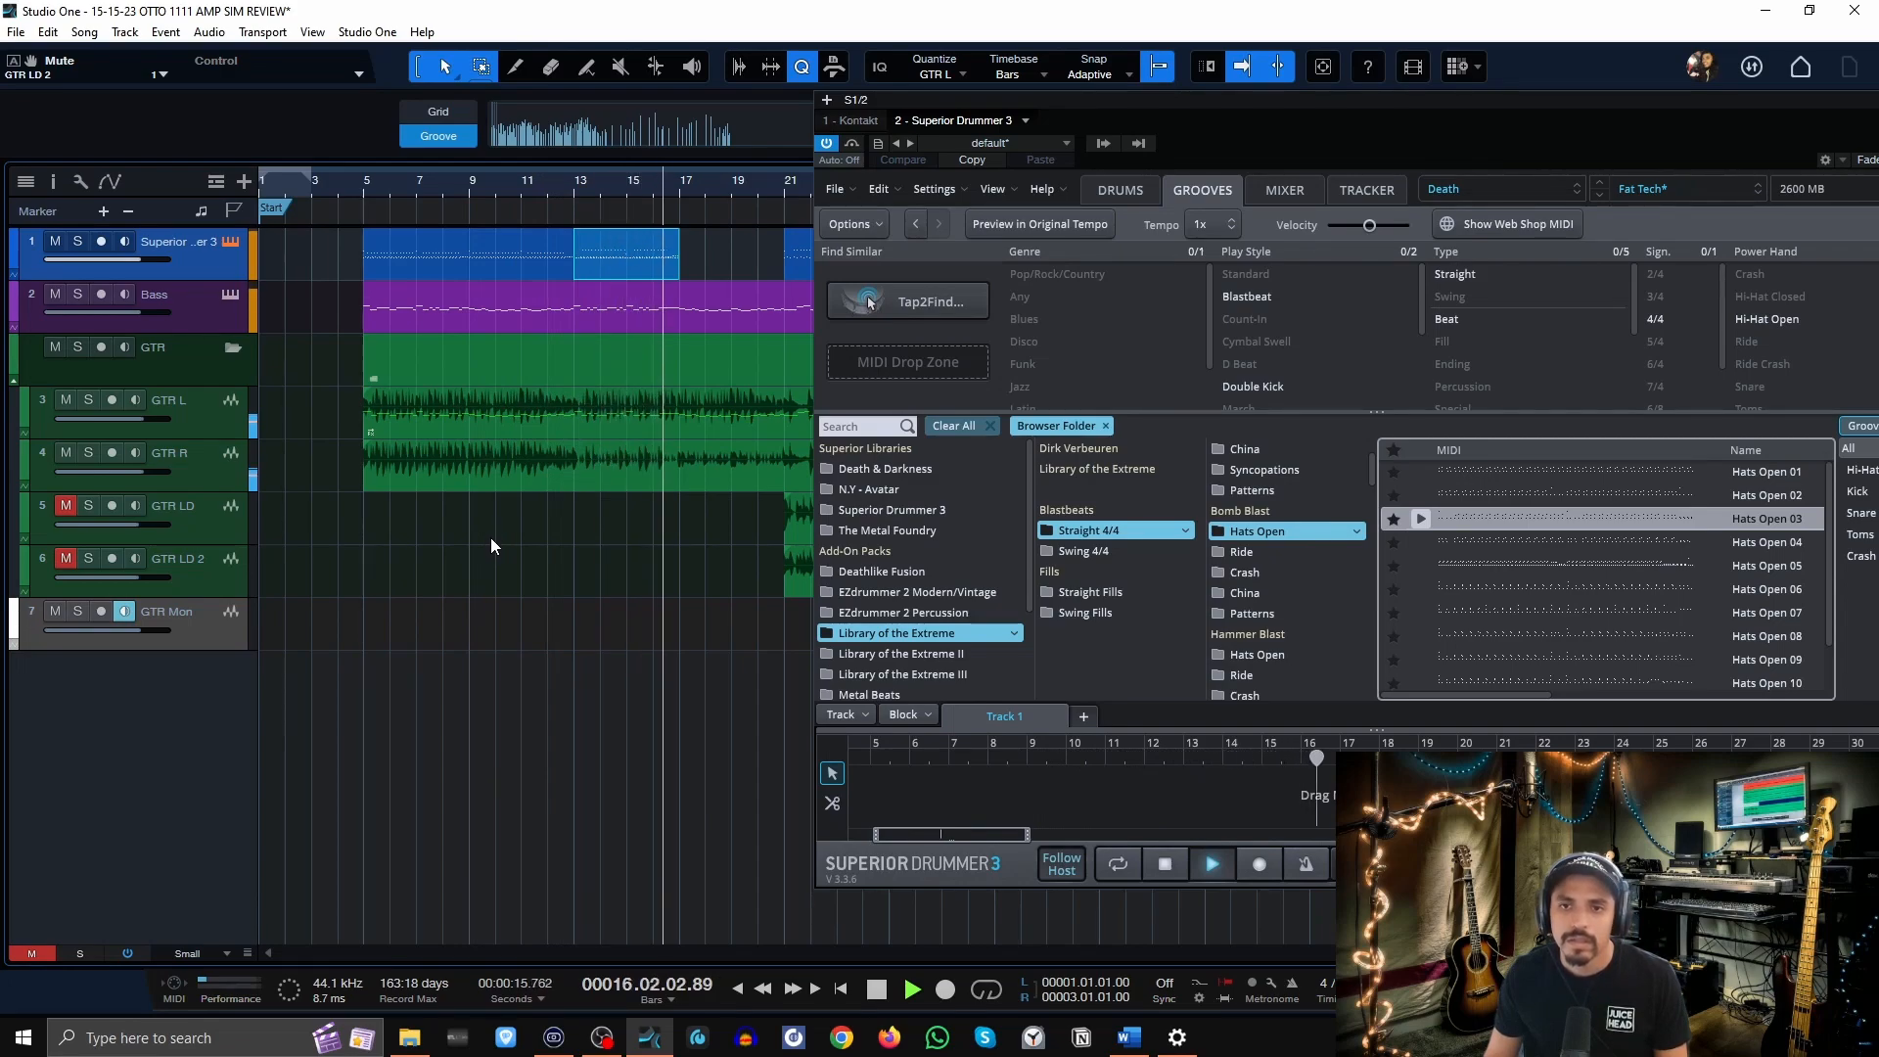
key(space)
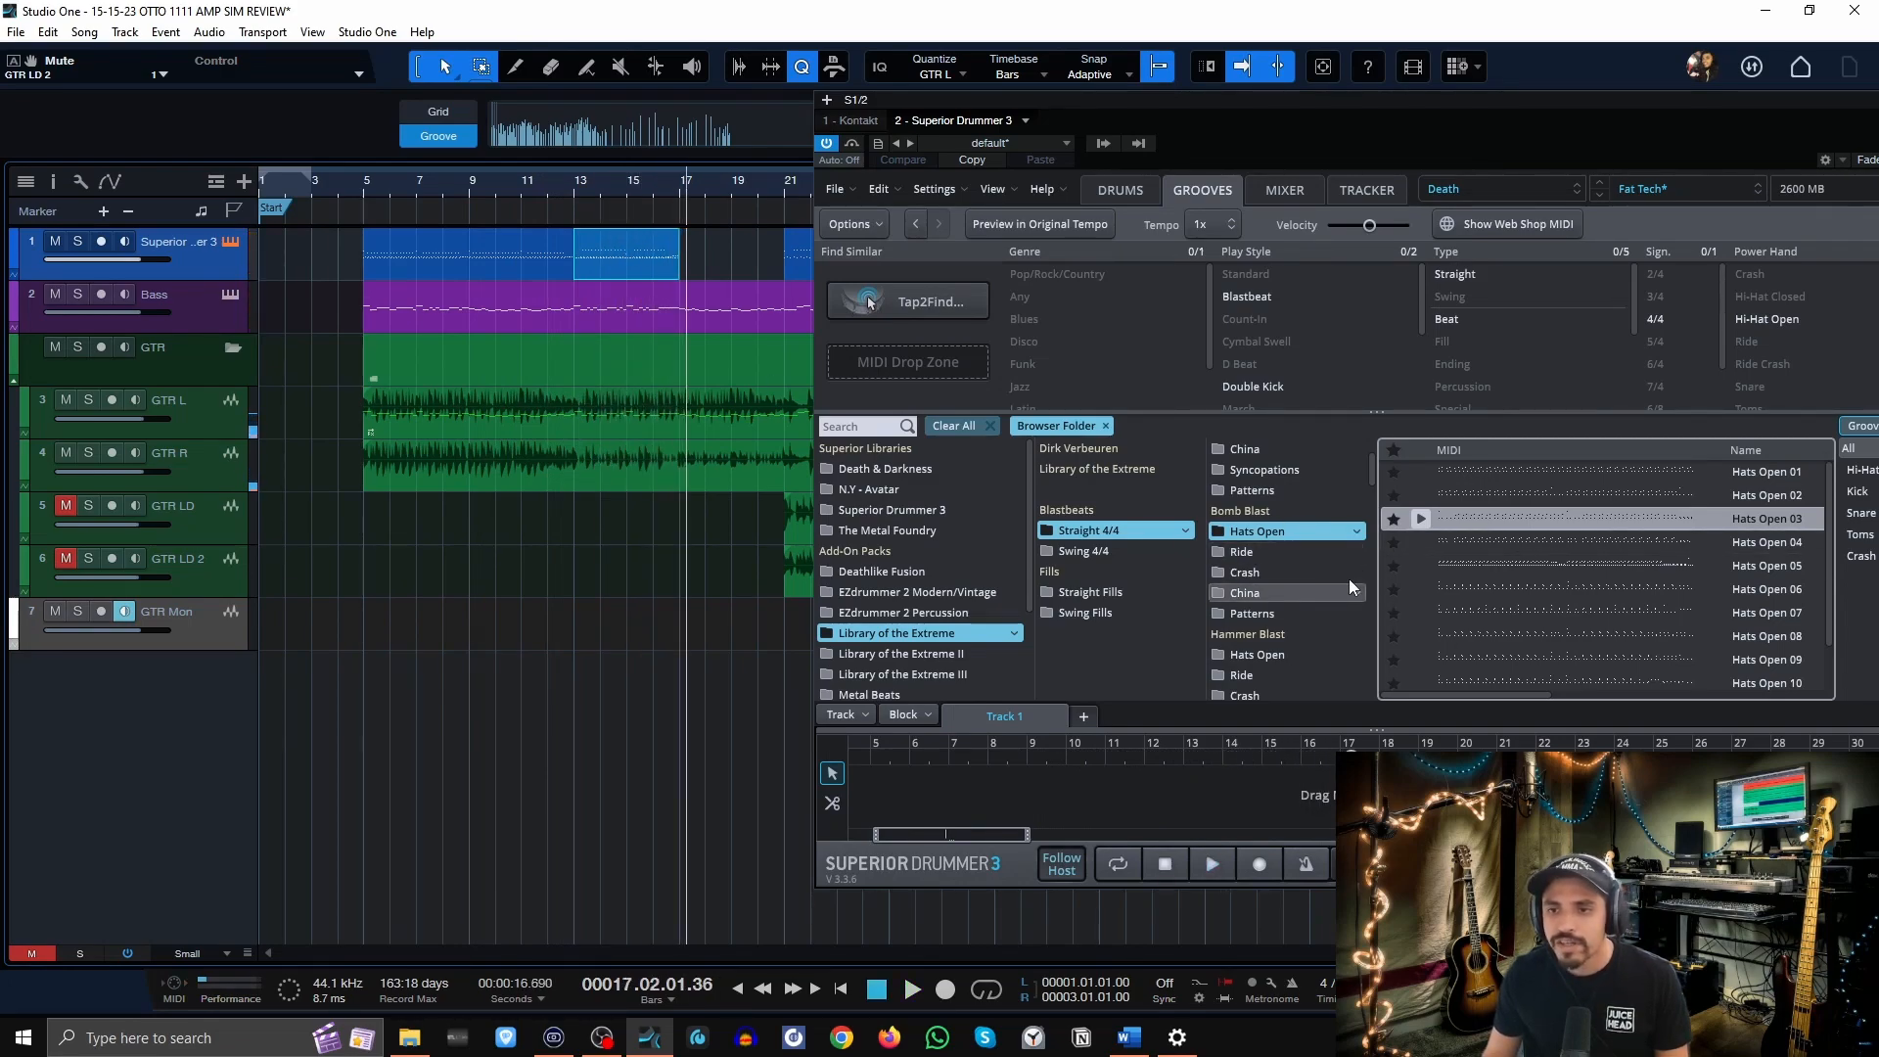
Preview Bomb Blast Ride 02, and add Old School Blast Ride 01 to fill the drum track up to bar 21.
click(1277, 555)
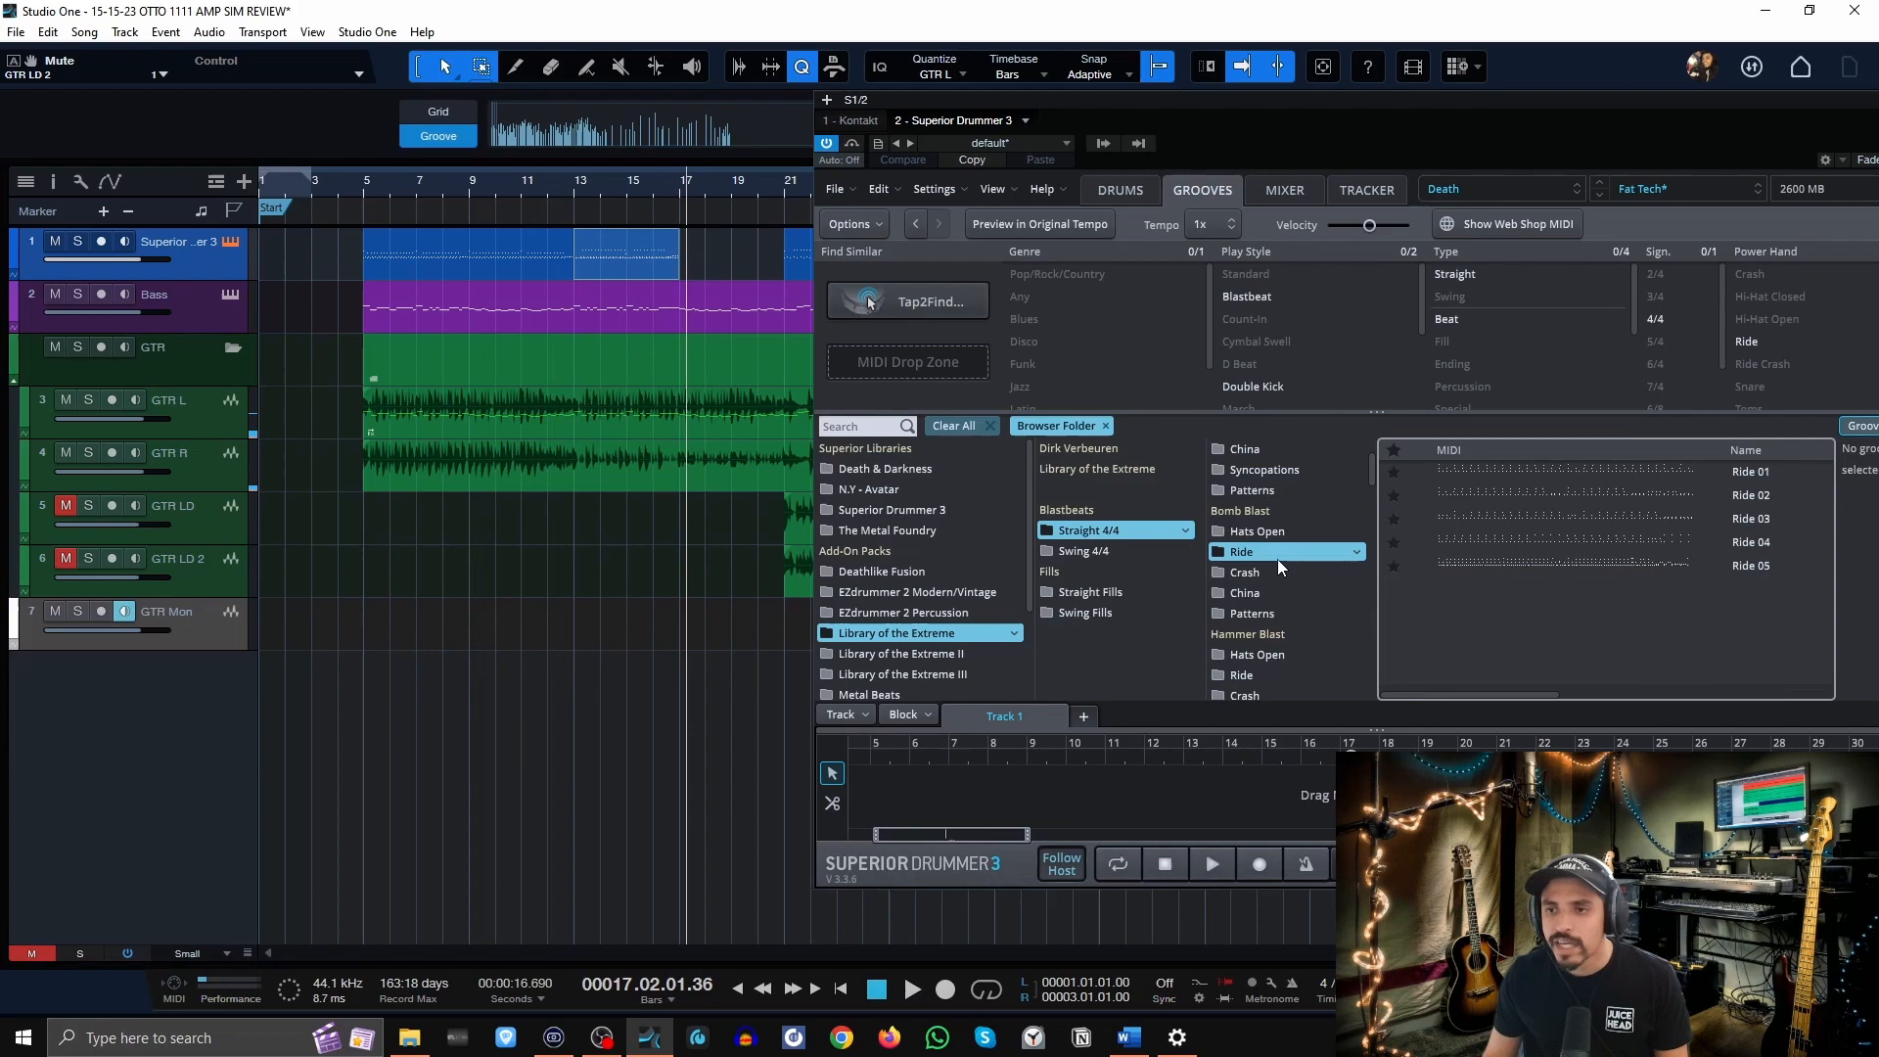
click(1422, 495)
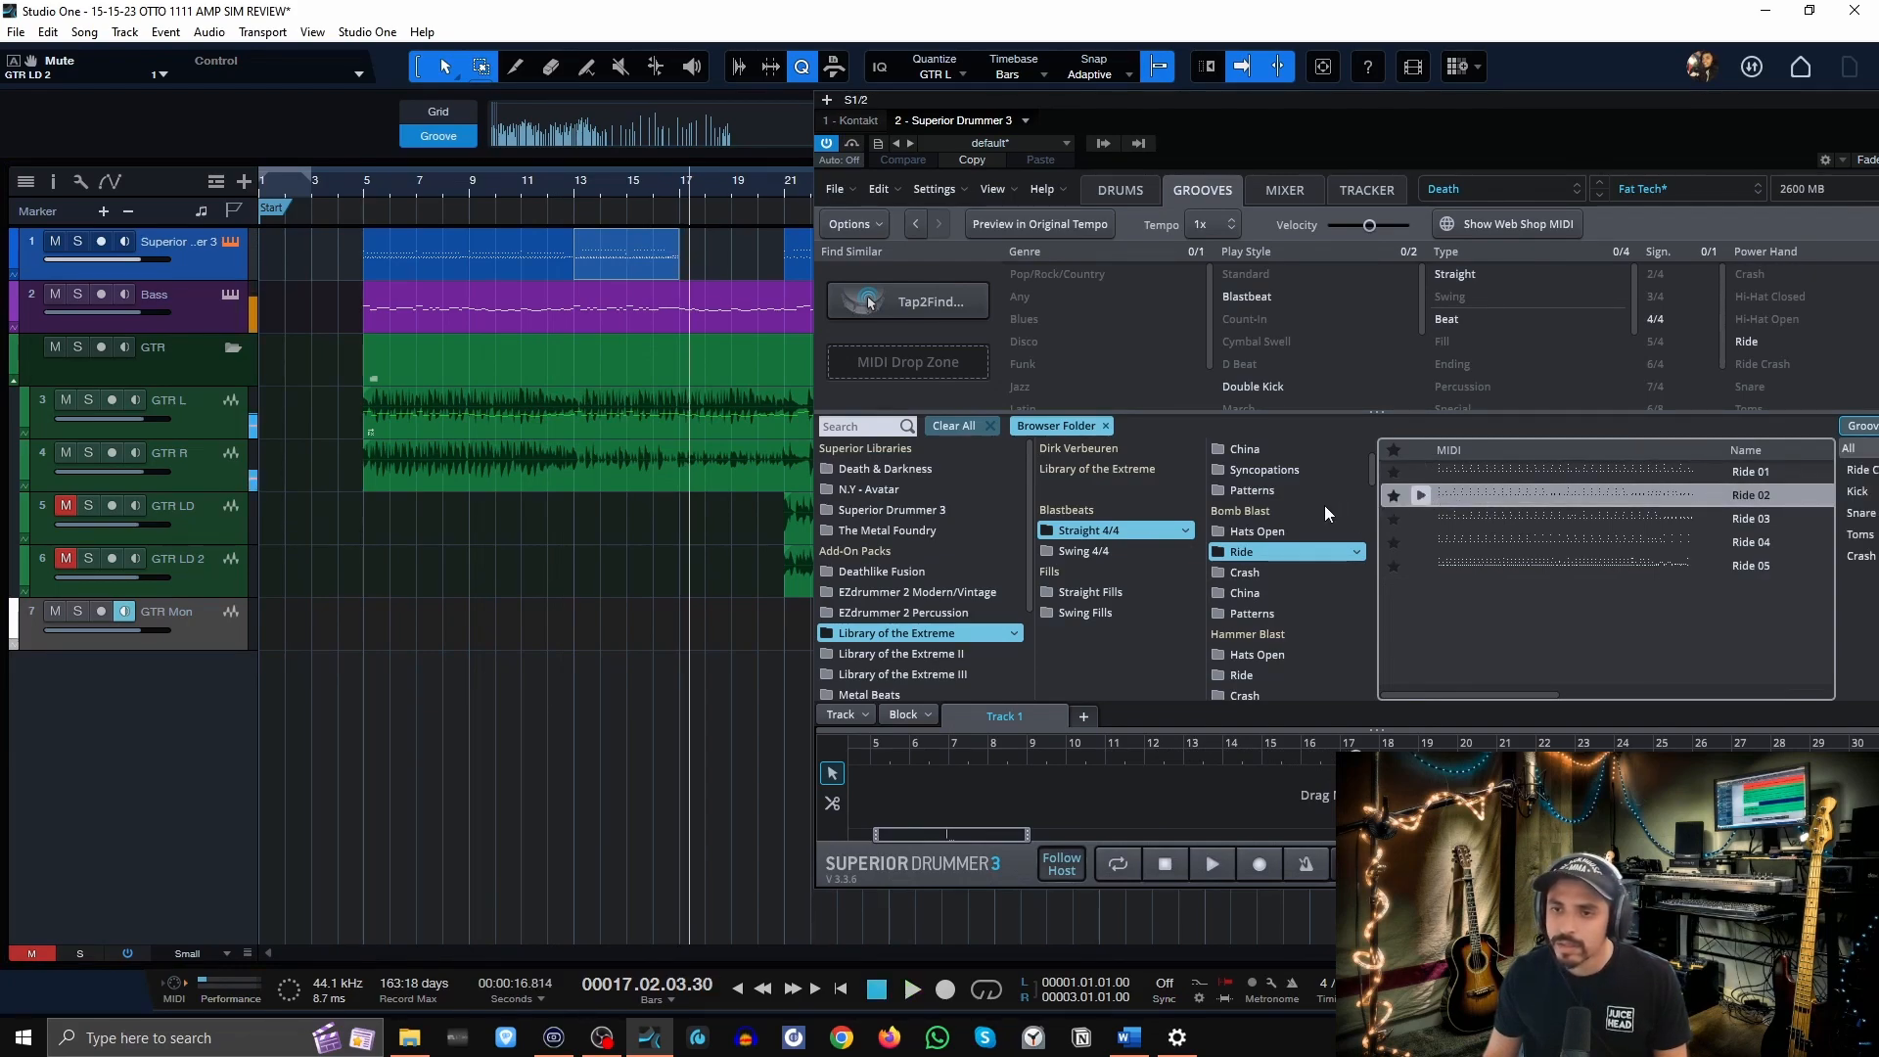
scroll(1280, 490, up, 2)
click(1272, 511)
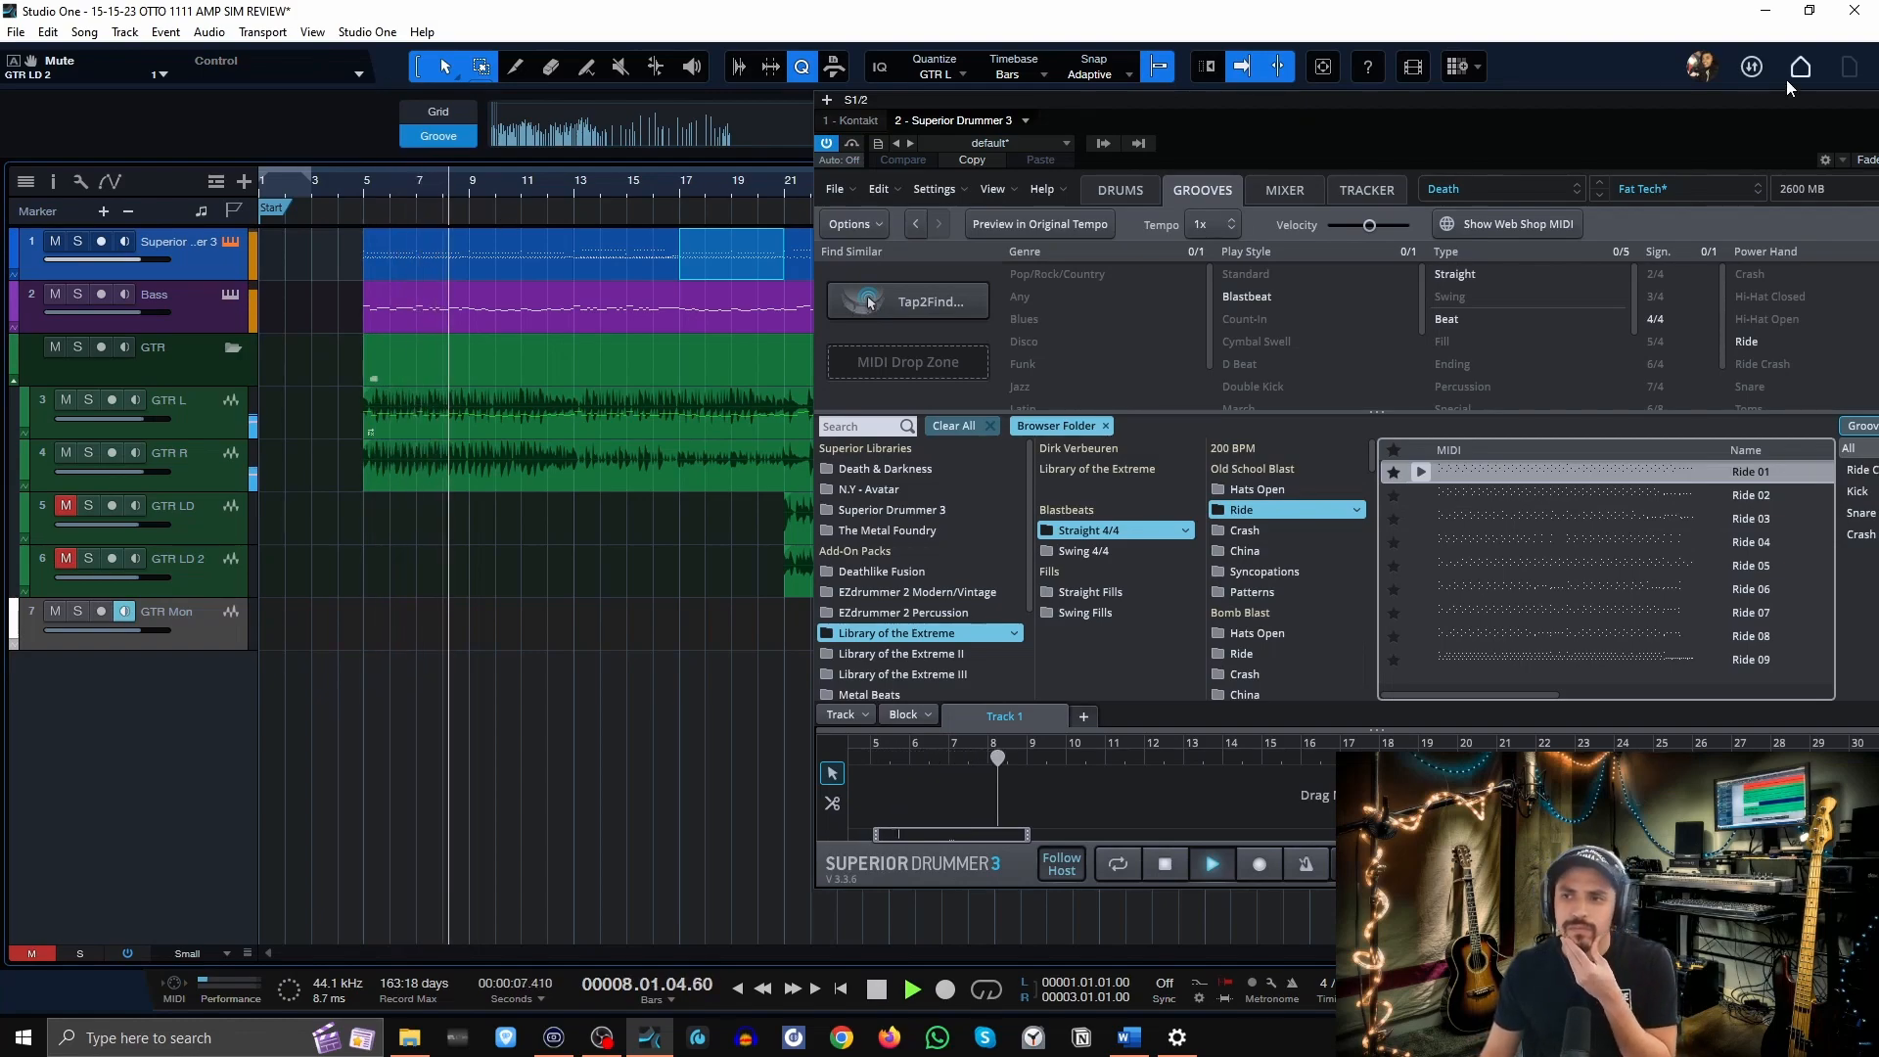
Play through the reworked drum grooves past bar 21 and close the instrument window.
drag(1718, 123, 1770, 126)
scroll(605, 184, up, 2)
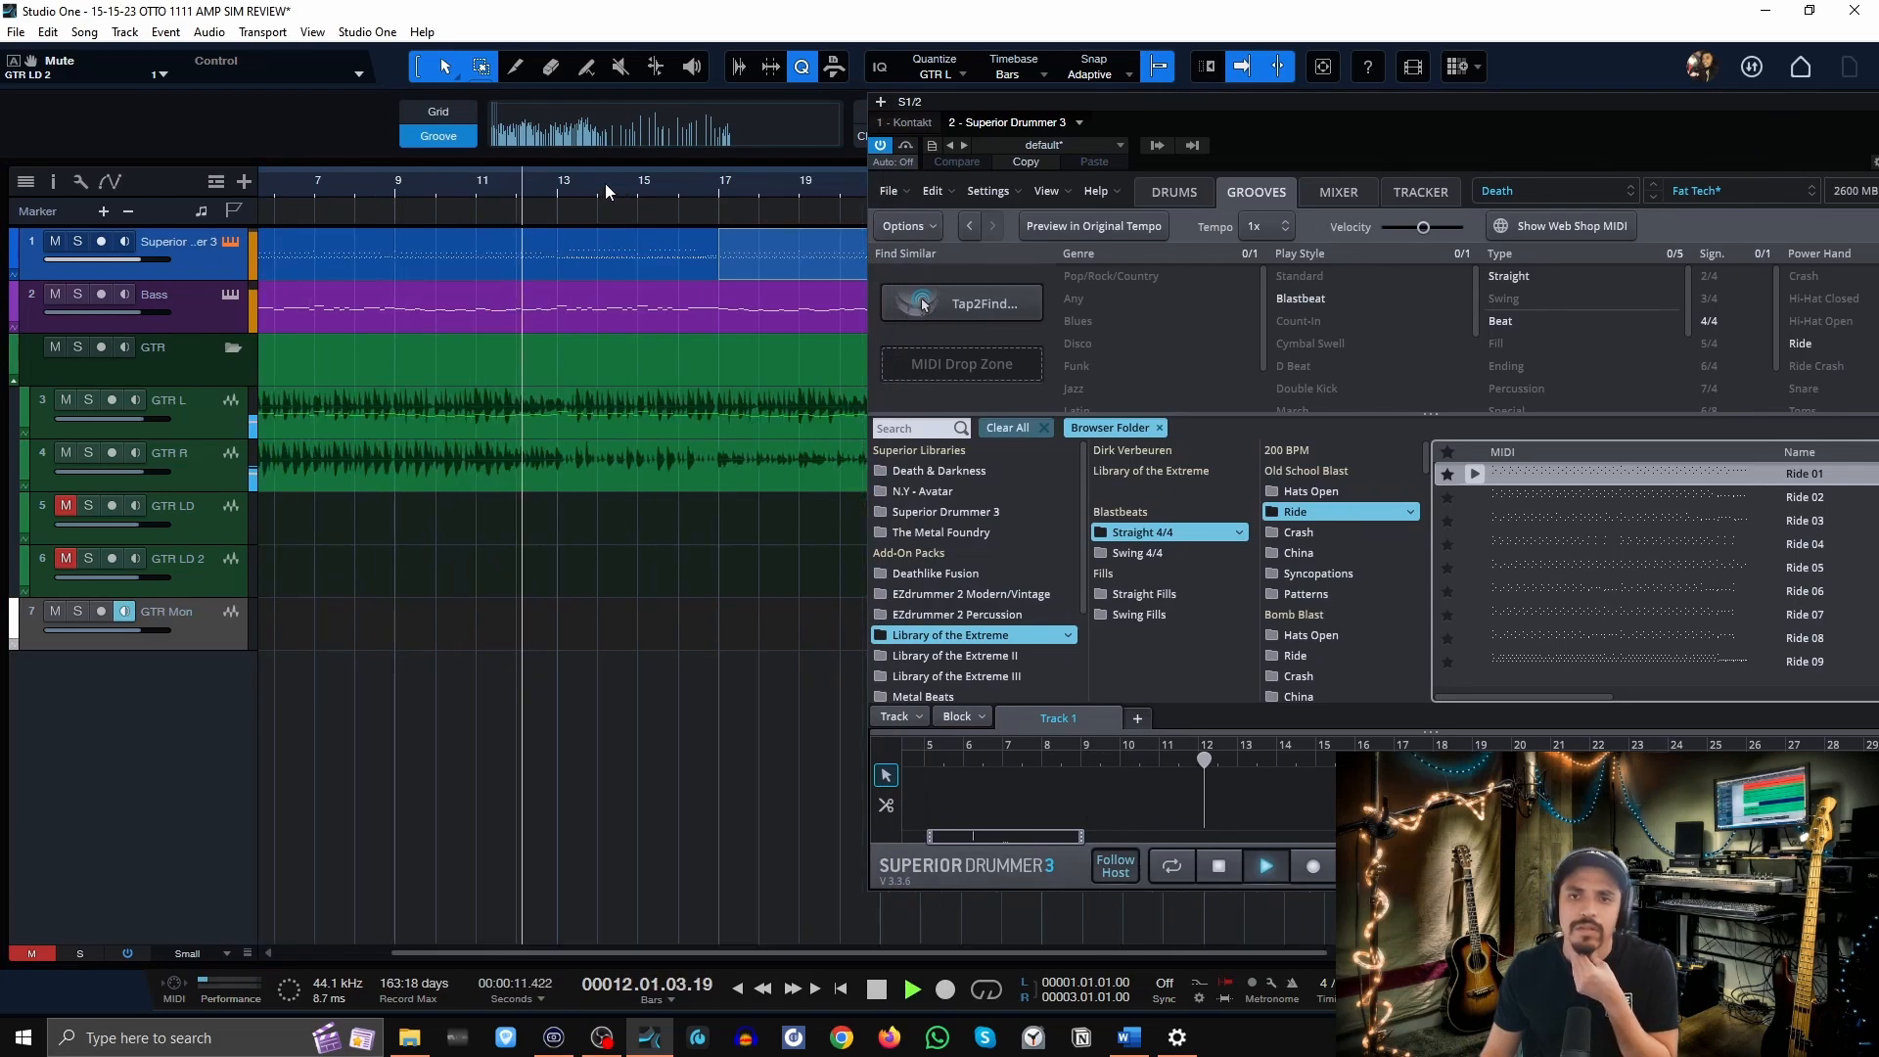
scroll(605, 184, down, 2)
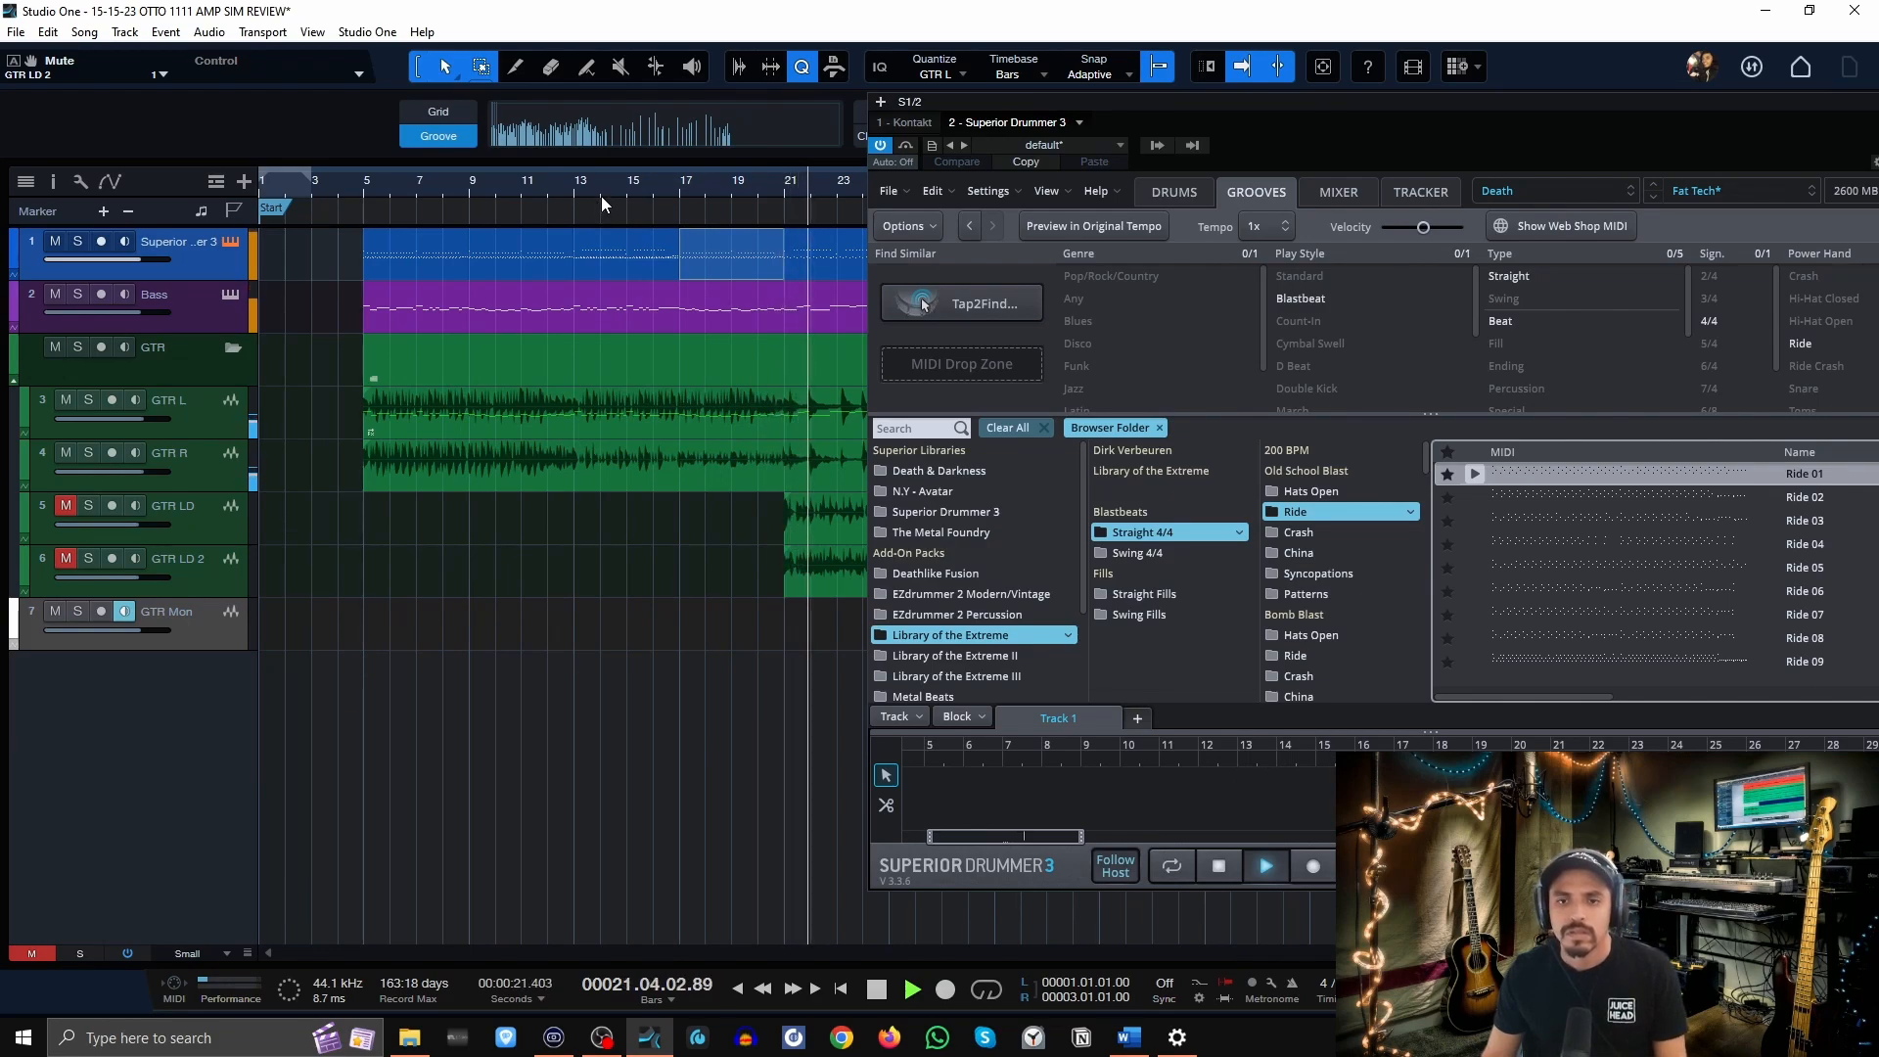
drag(1607, 141, 1083, 163)
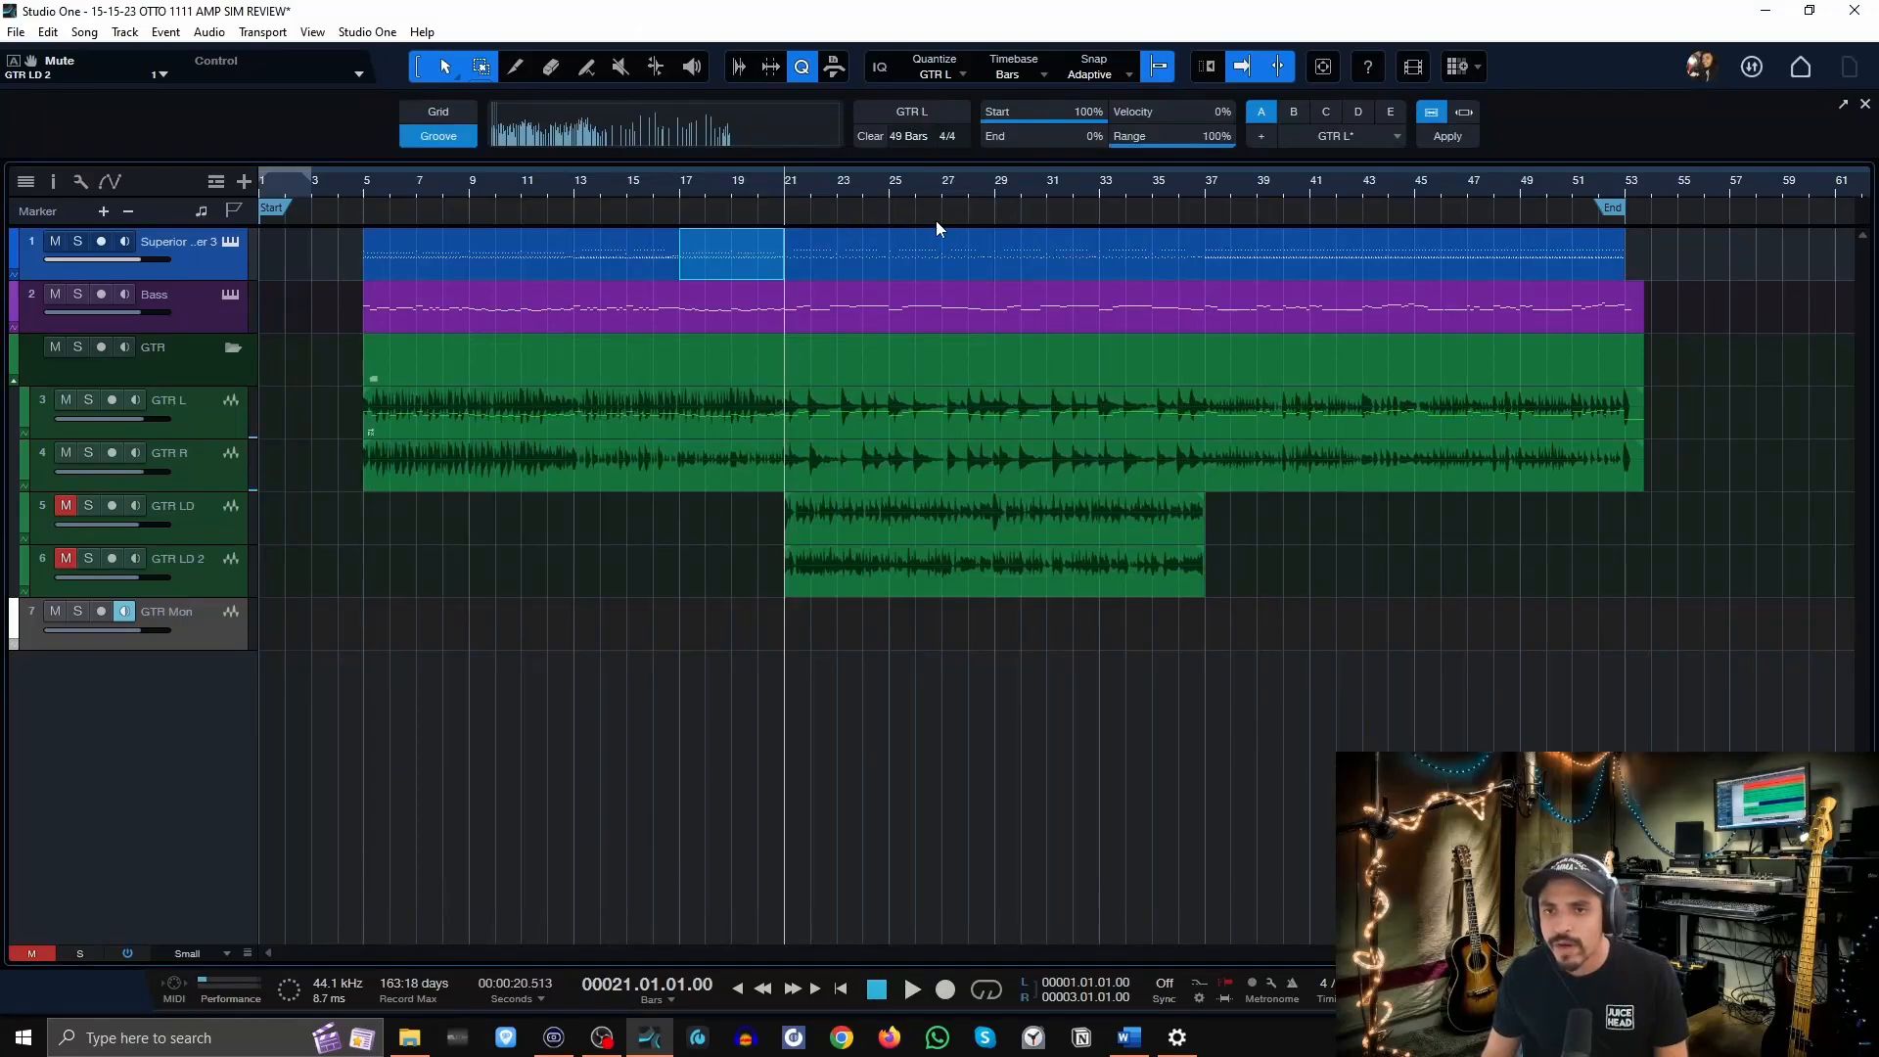
Play the drum section from bar 21 and delete the drum clip between bars 29 and 37.
click(854, 264)
key(space)
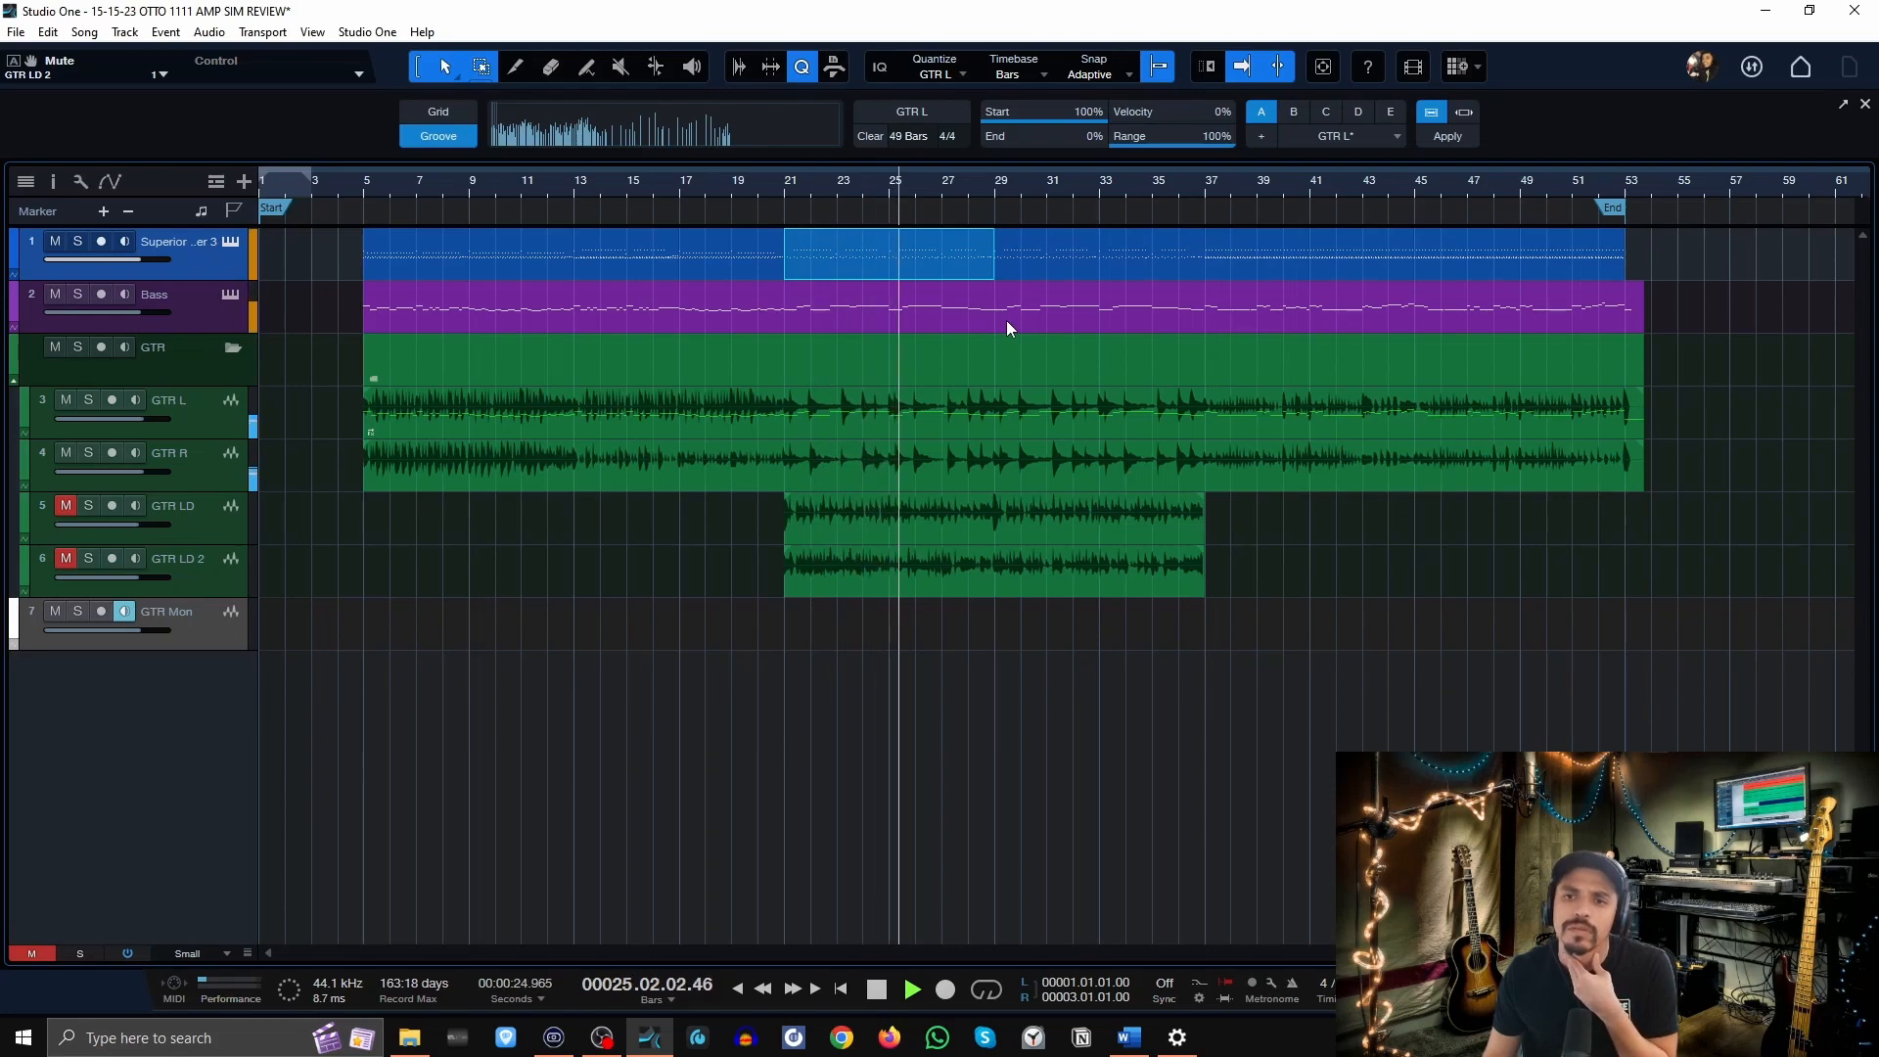
click(1191, 268)
key(Delete)
Reopen Superior Drummer 3 and browse to the Straight 4/4 Death / Thrash Grooves of Library of the Extreme II.
click(233, 243)
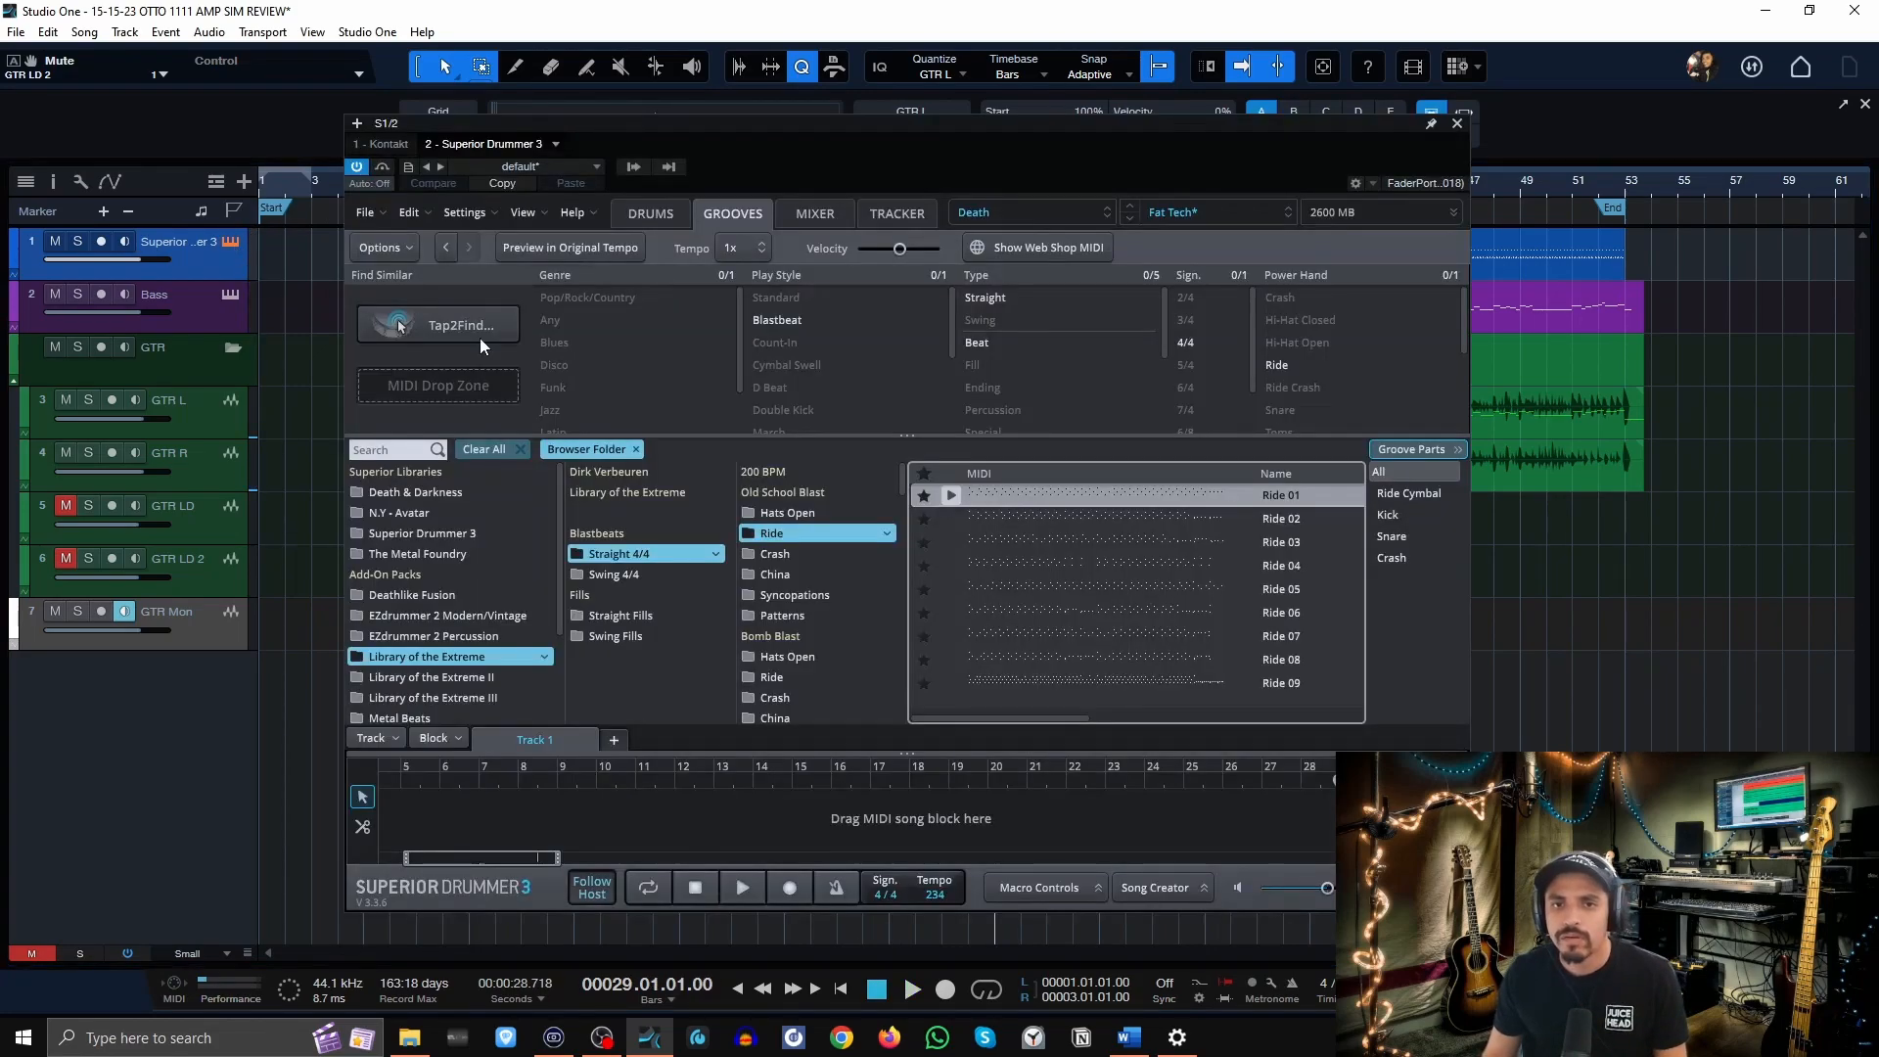
click(439, 637)
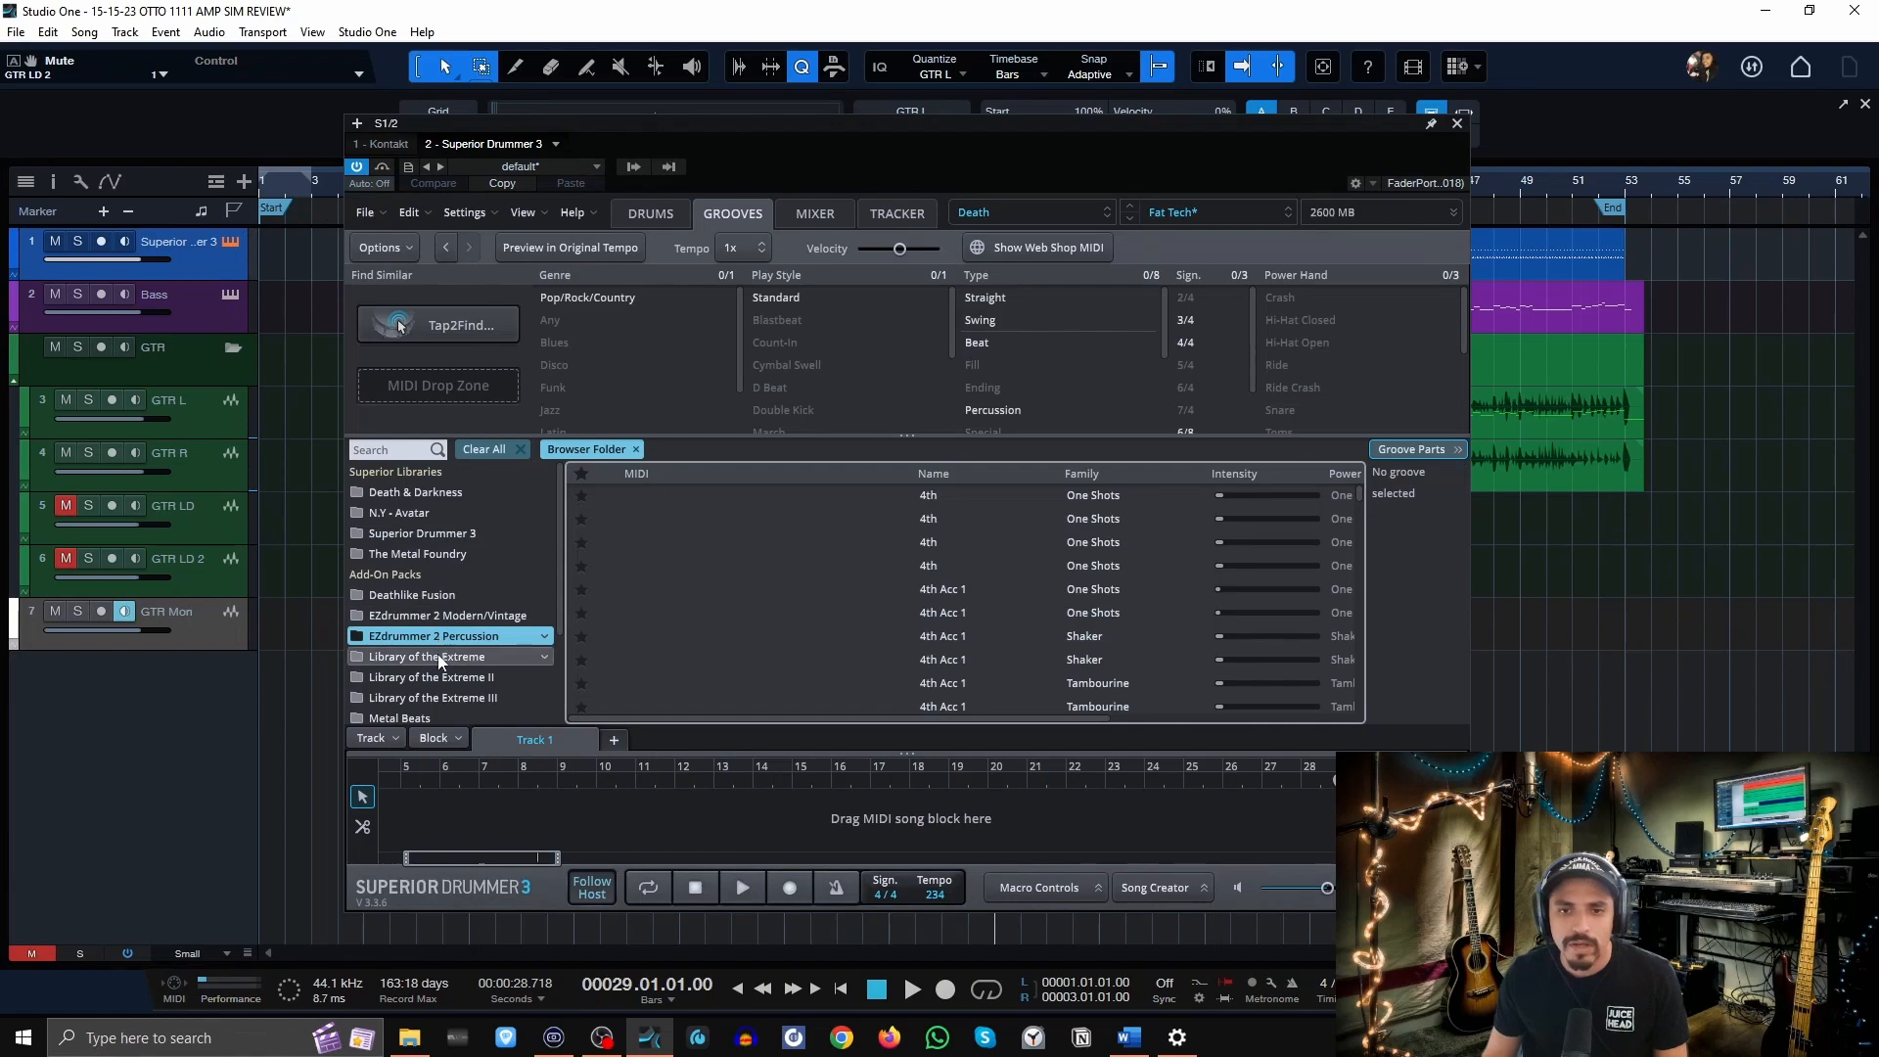
click(430, 677)
click(661, 554)
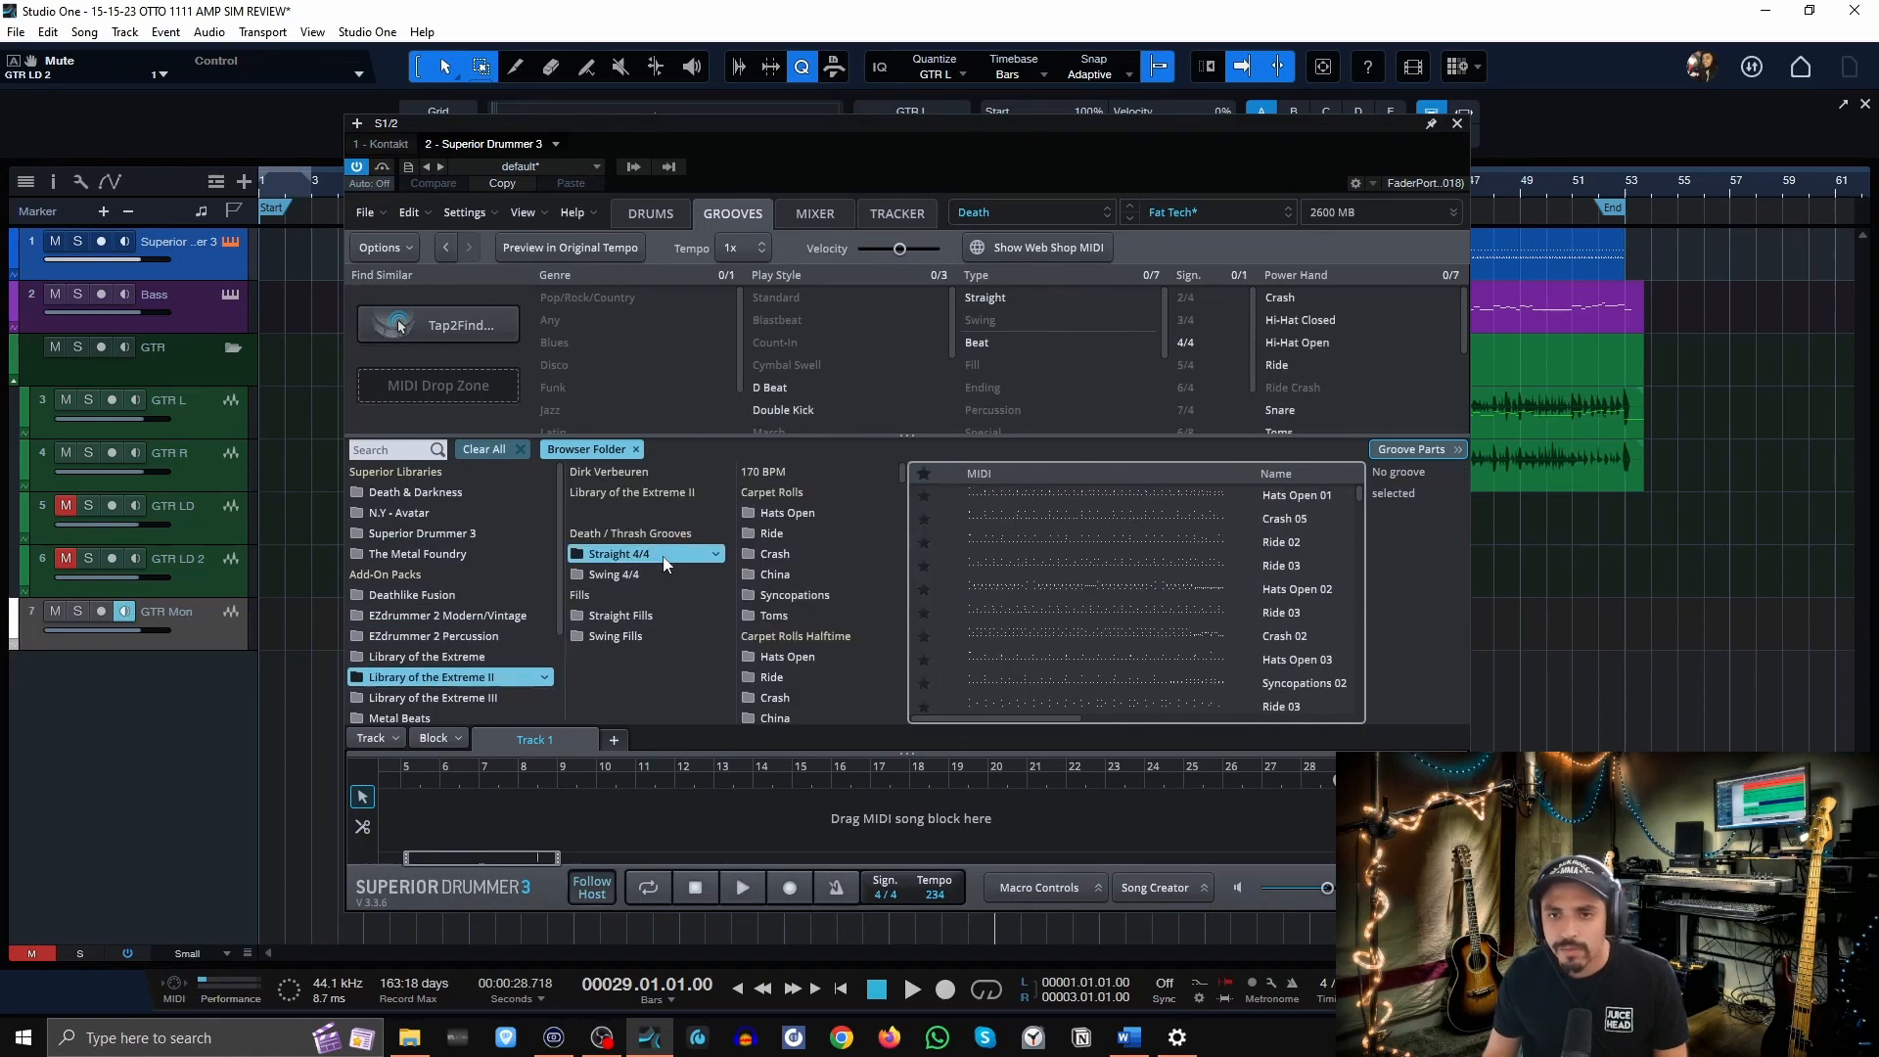
Preview Skank w/ Double Bass Hats Open 01 and try it on the drum track at bar 29.
scroll(828, 661, down, 4)
click(820, 596)
click(953, 497)
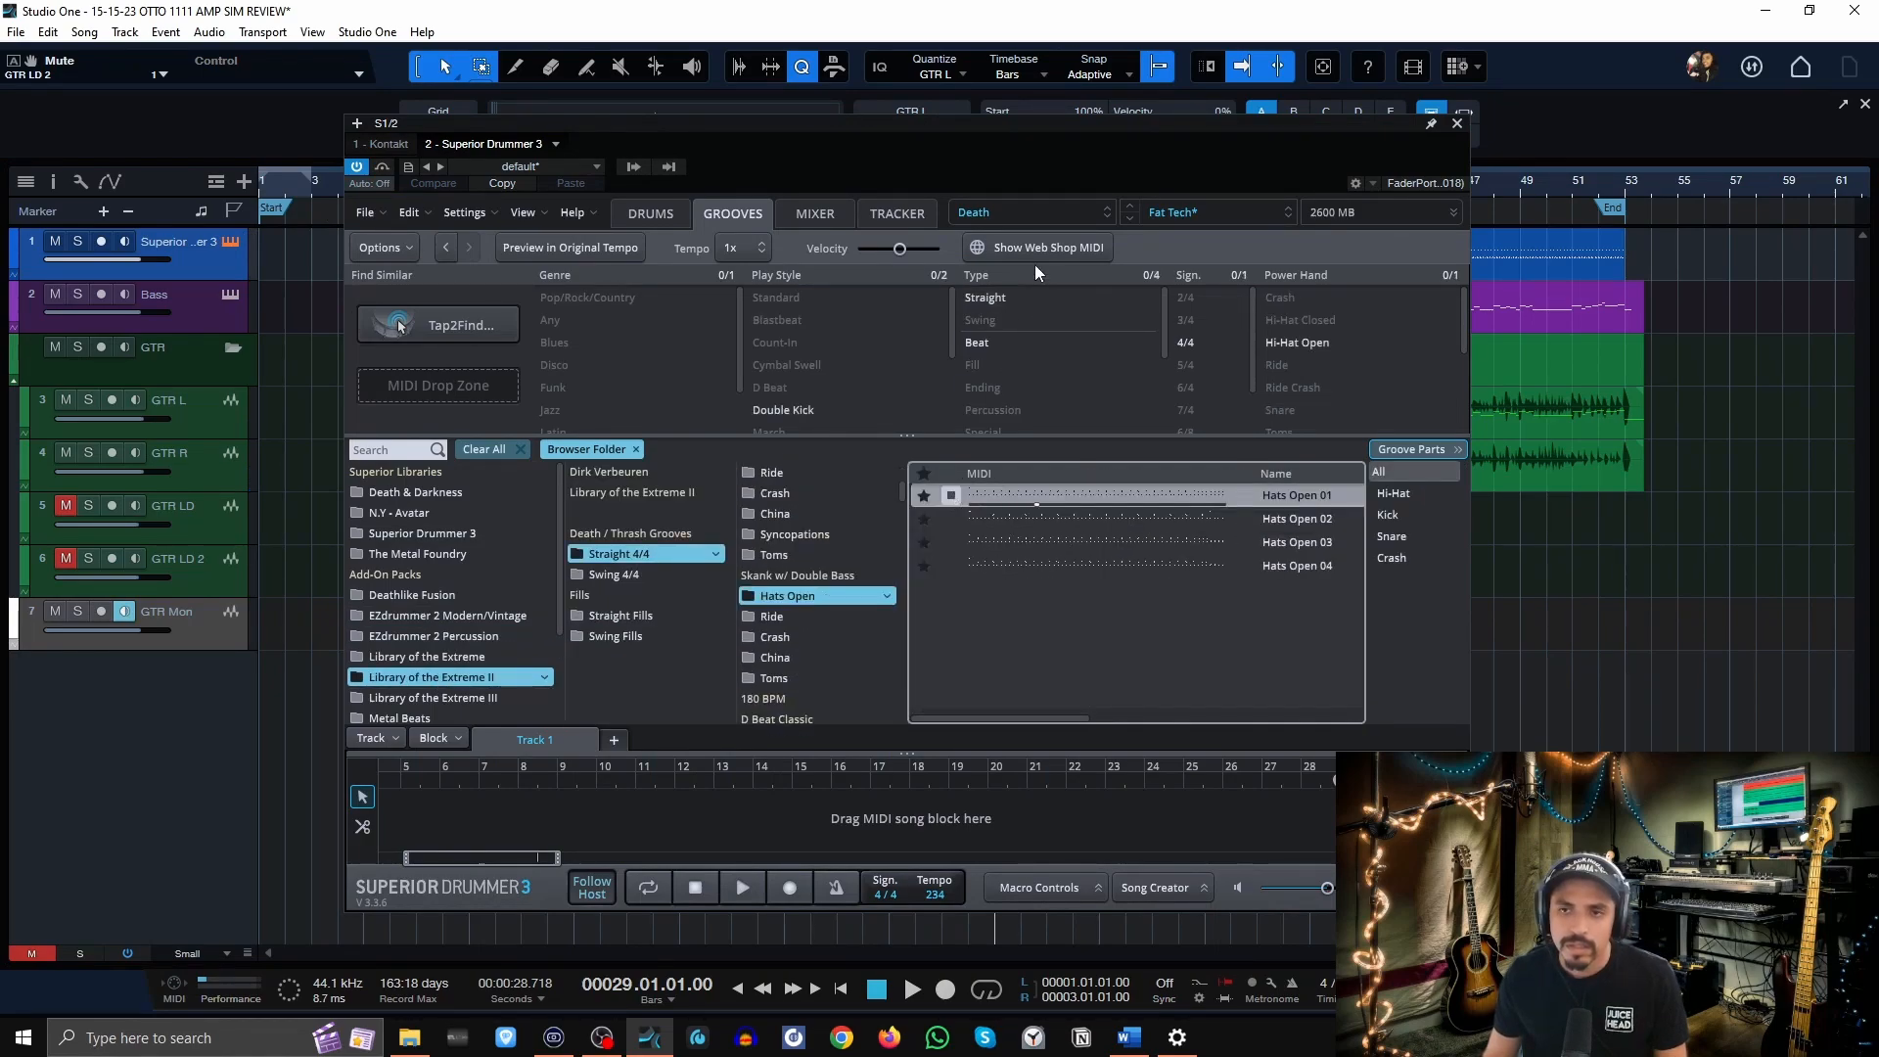
drag(989, 123, 1840, 20)
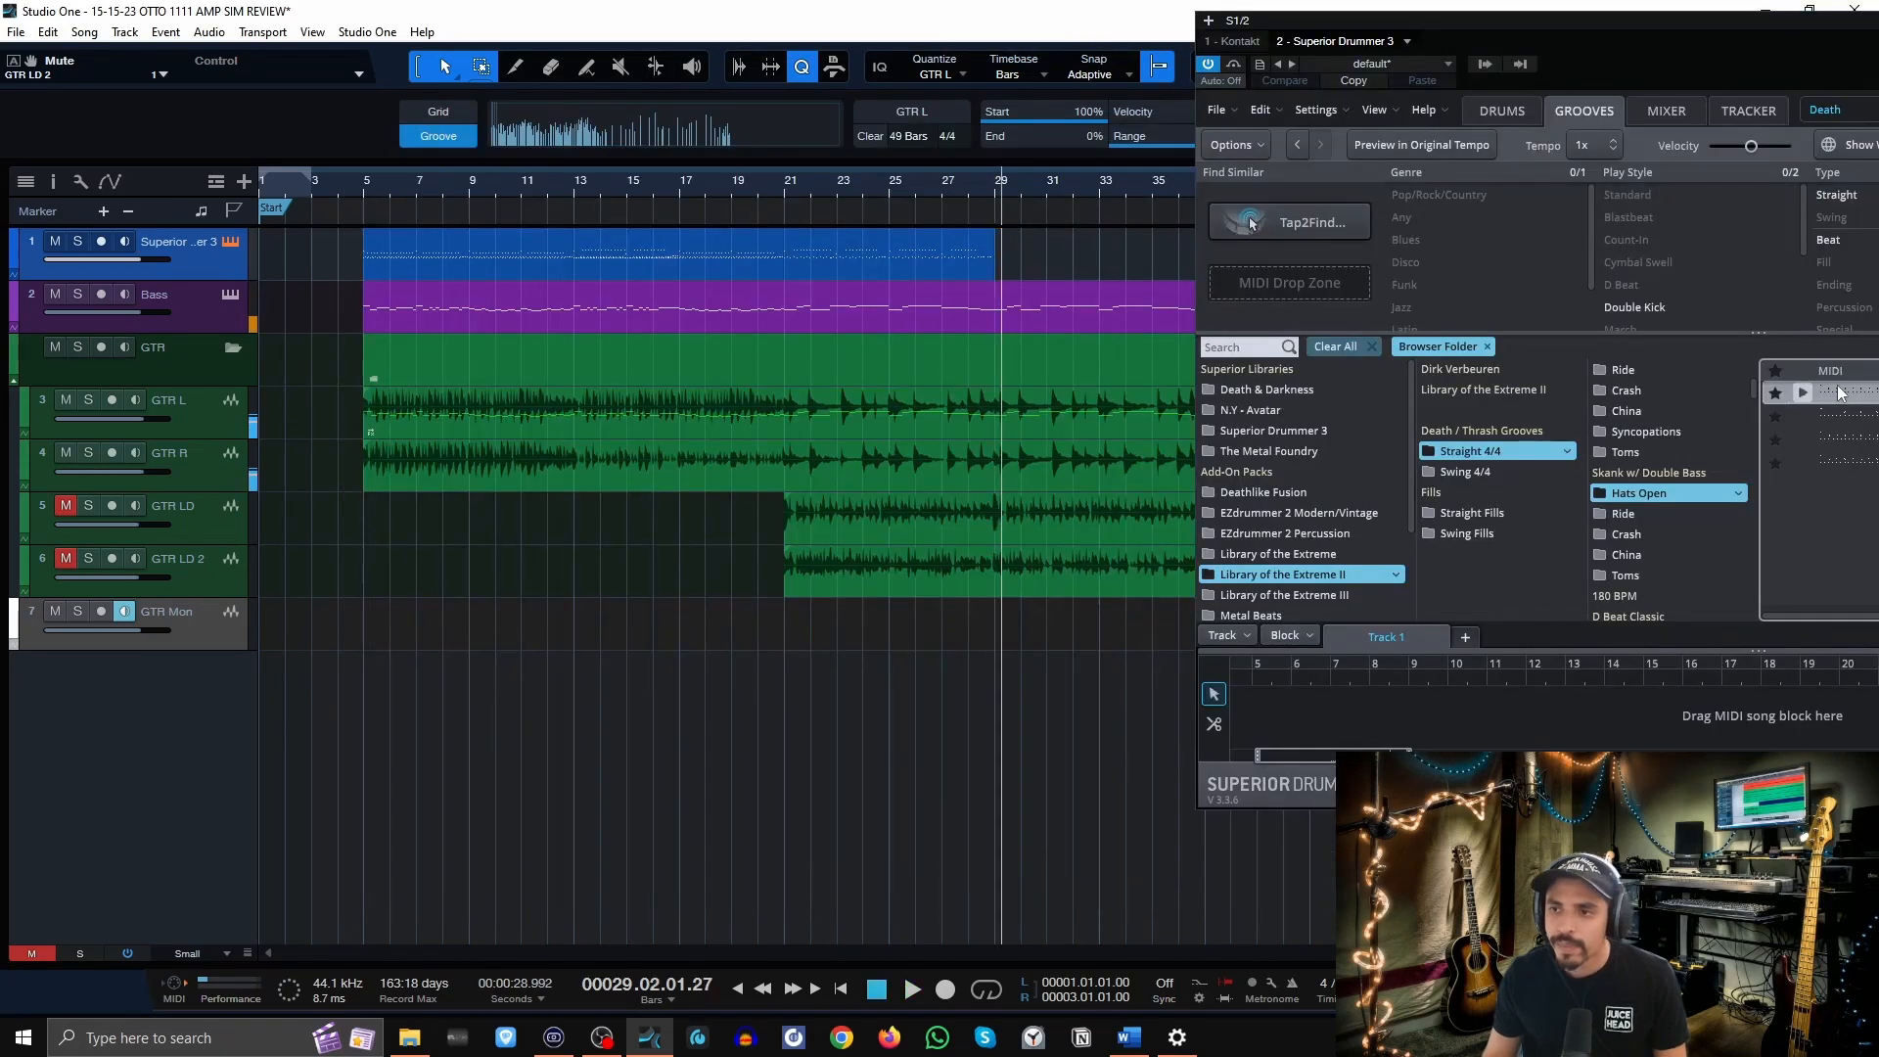
drag(1838, 392, 1039, 227)
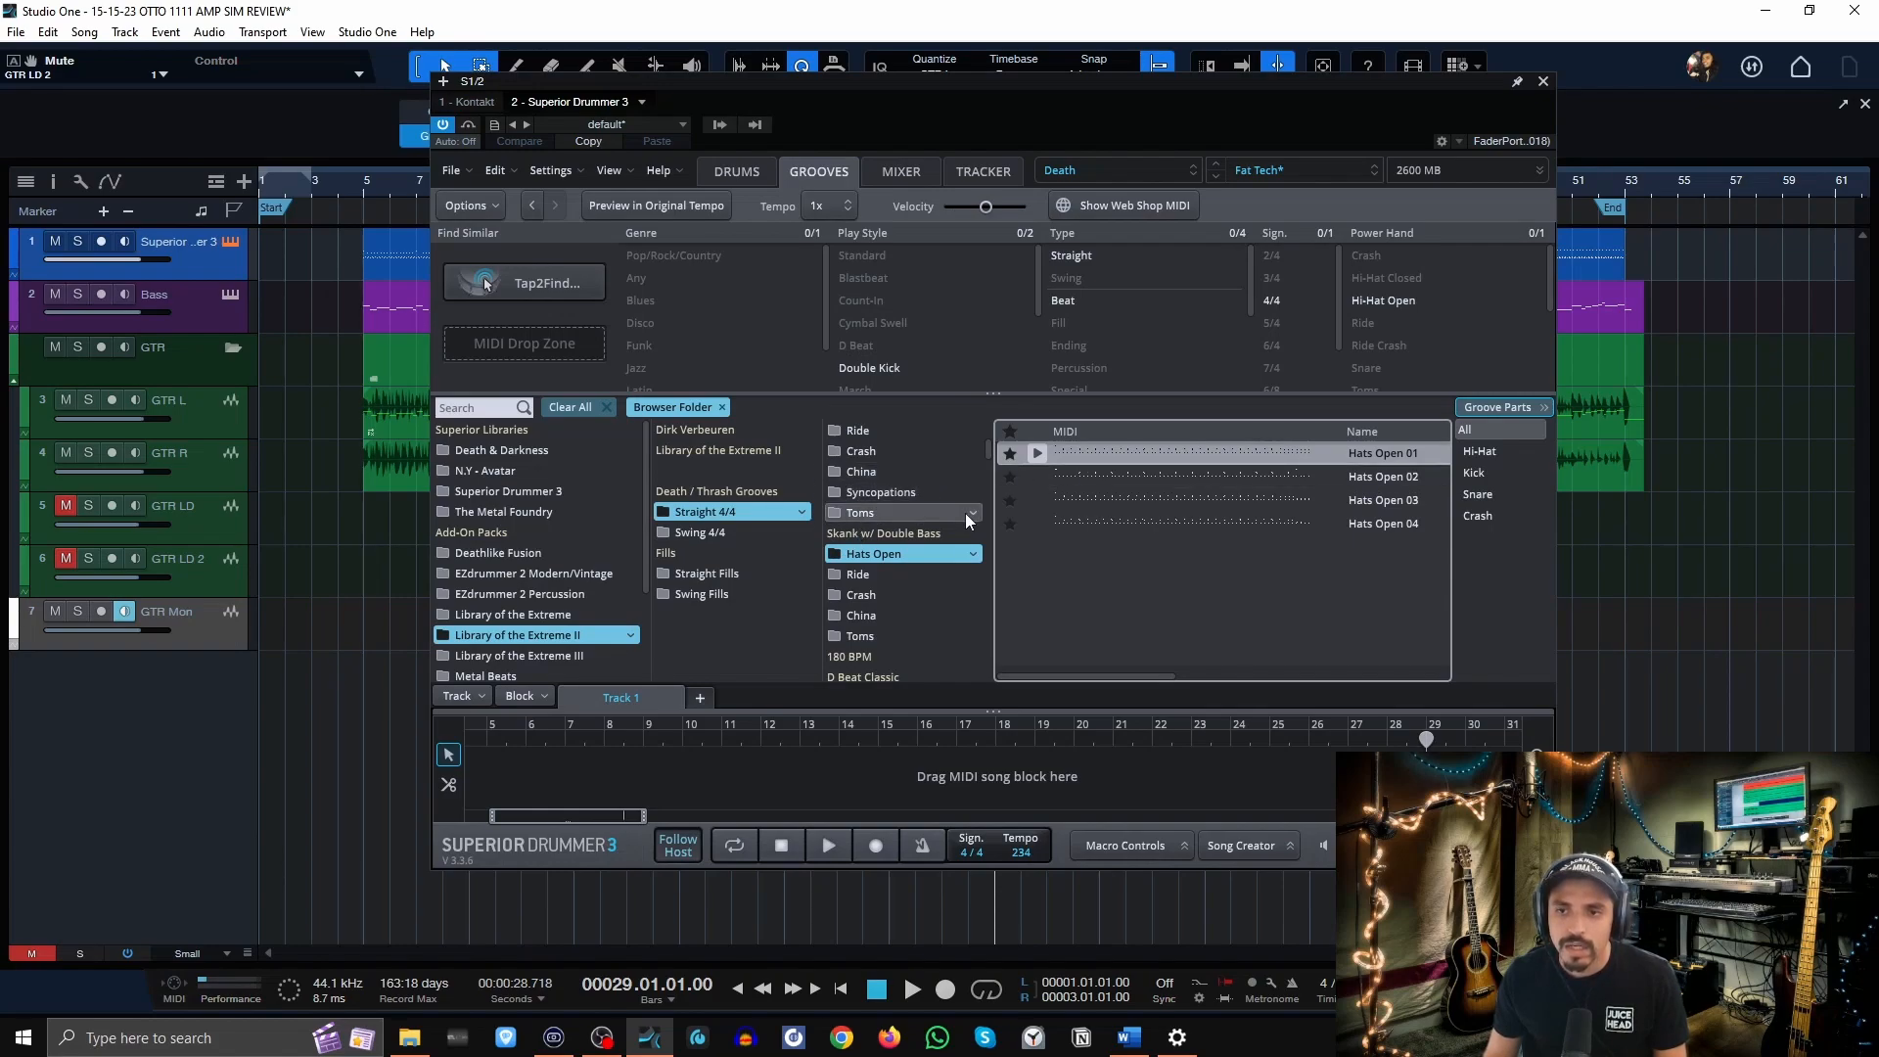
Browse the other Straight 4/4 grooves and preview Carpet Rolls Halftime Hats Open 02.
scroll(889, 601, down, 5)
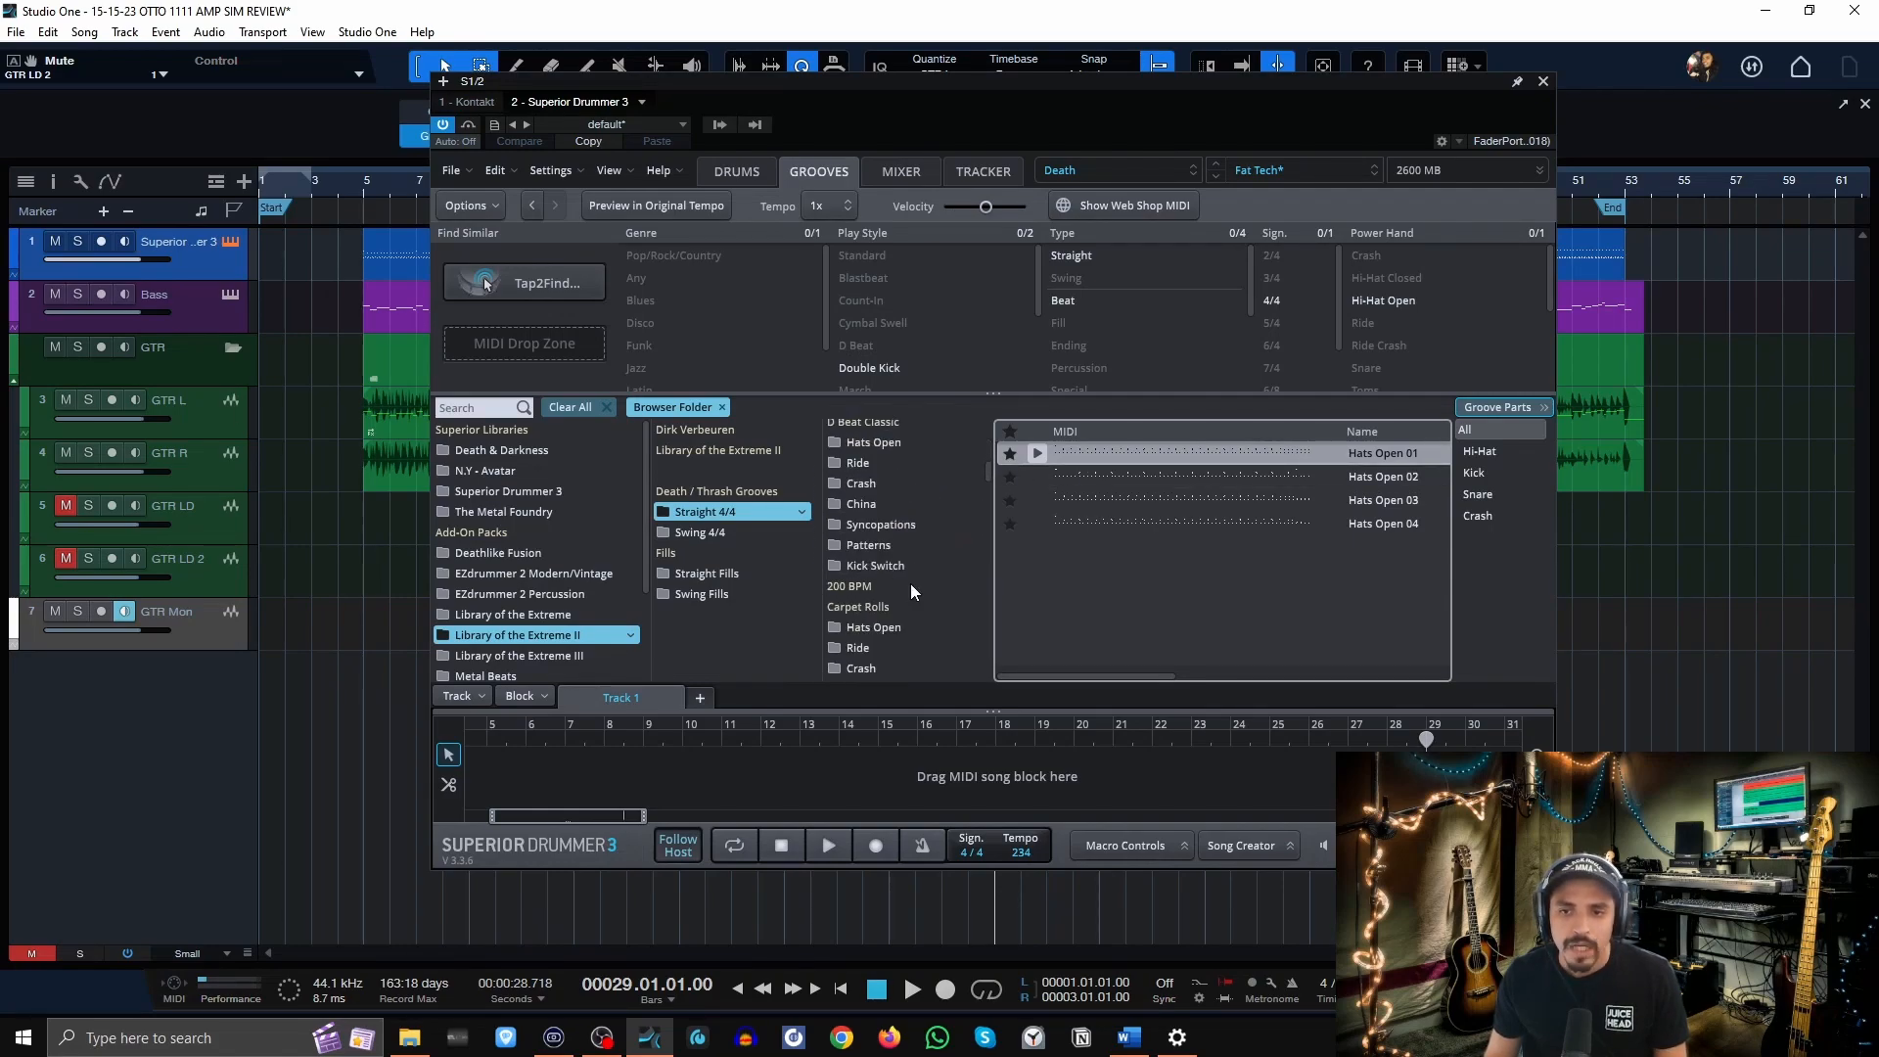
scroll(942, 585, down, 1)
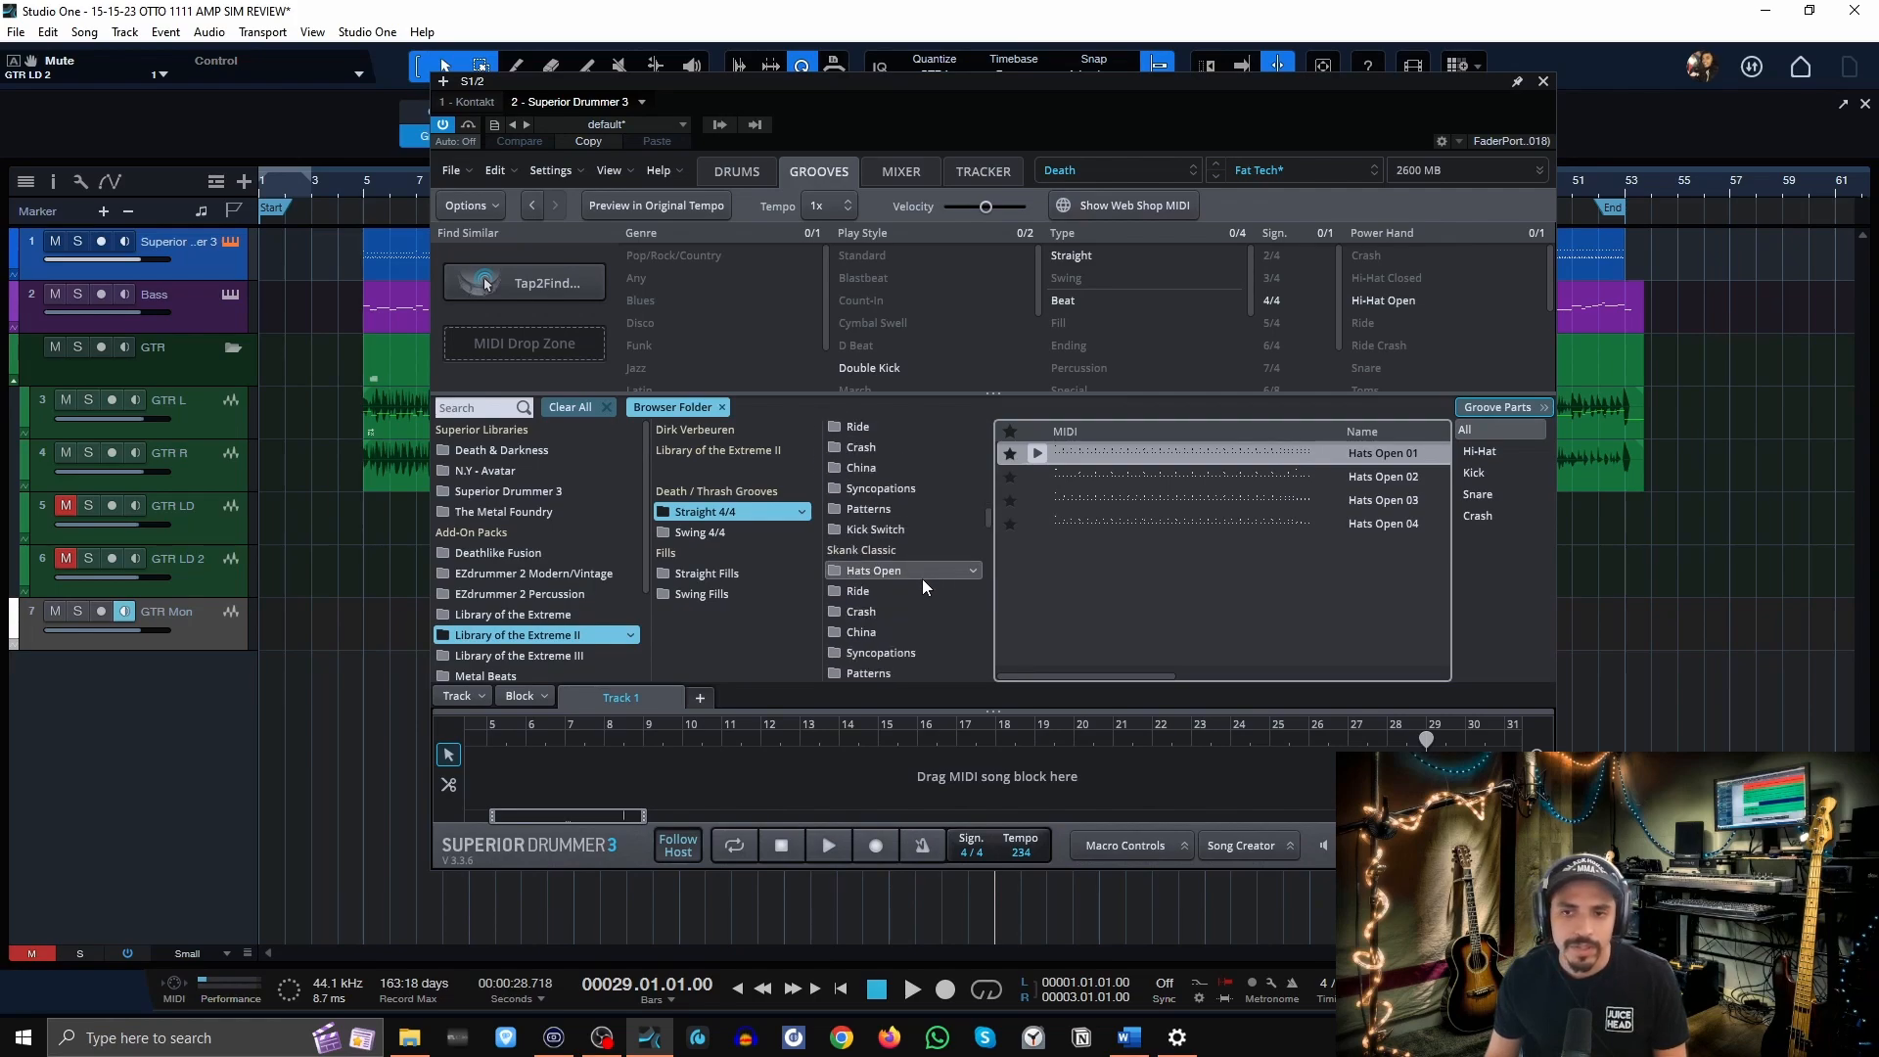
scroll(921, 579, up, 3)
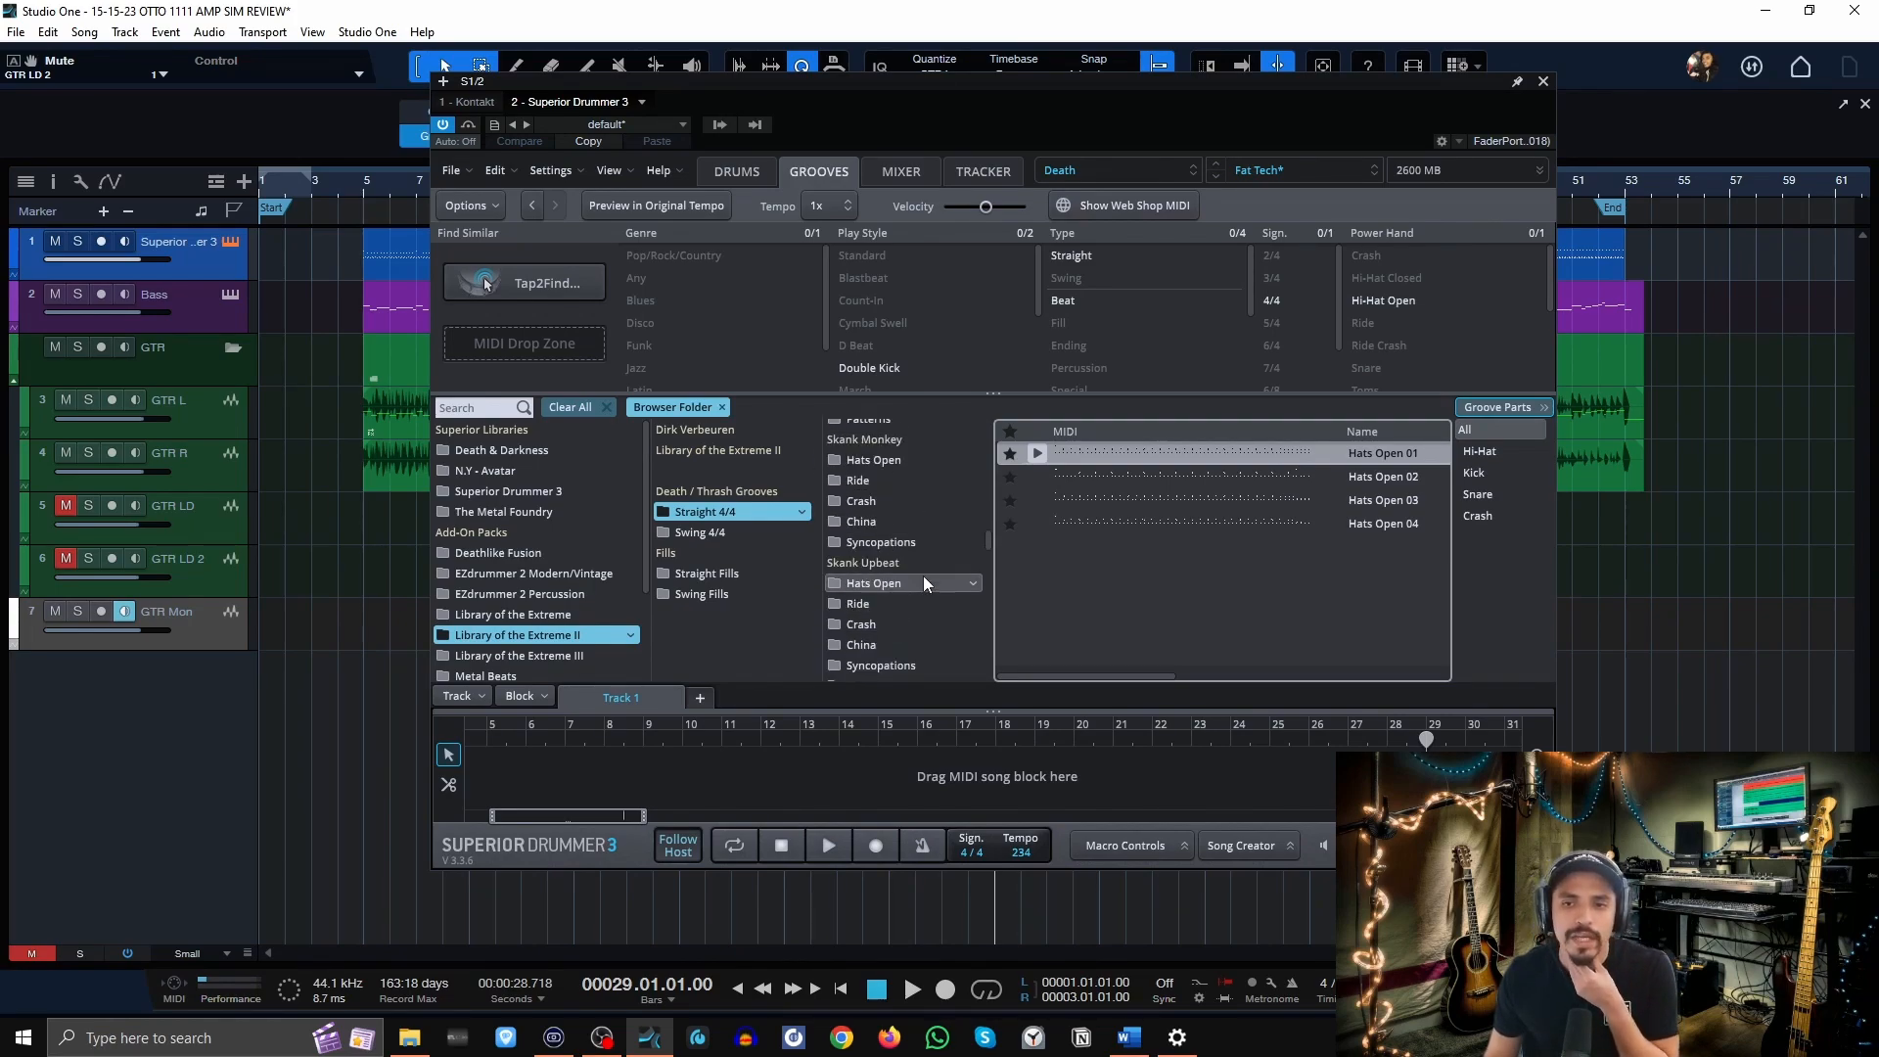
click(908, 455)
click(1044, 479)
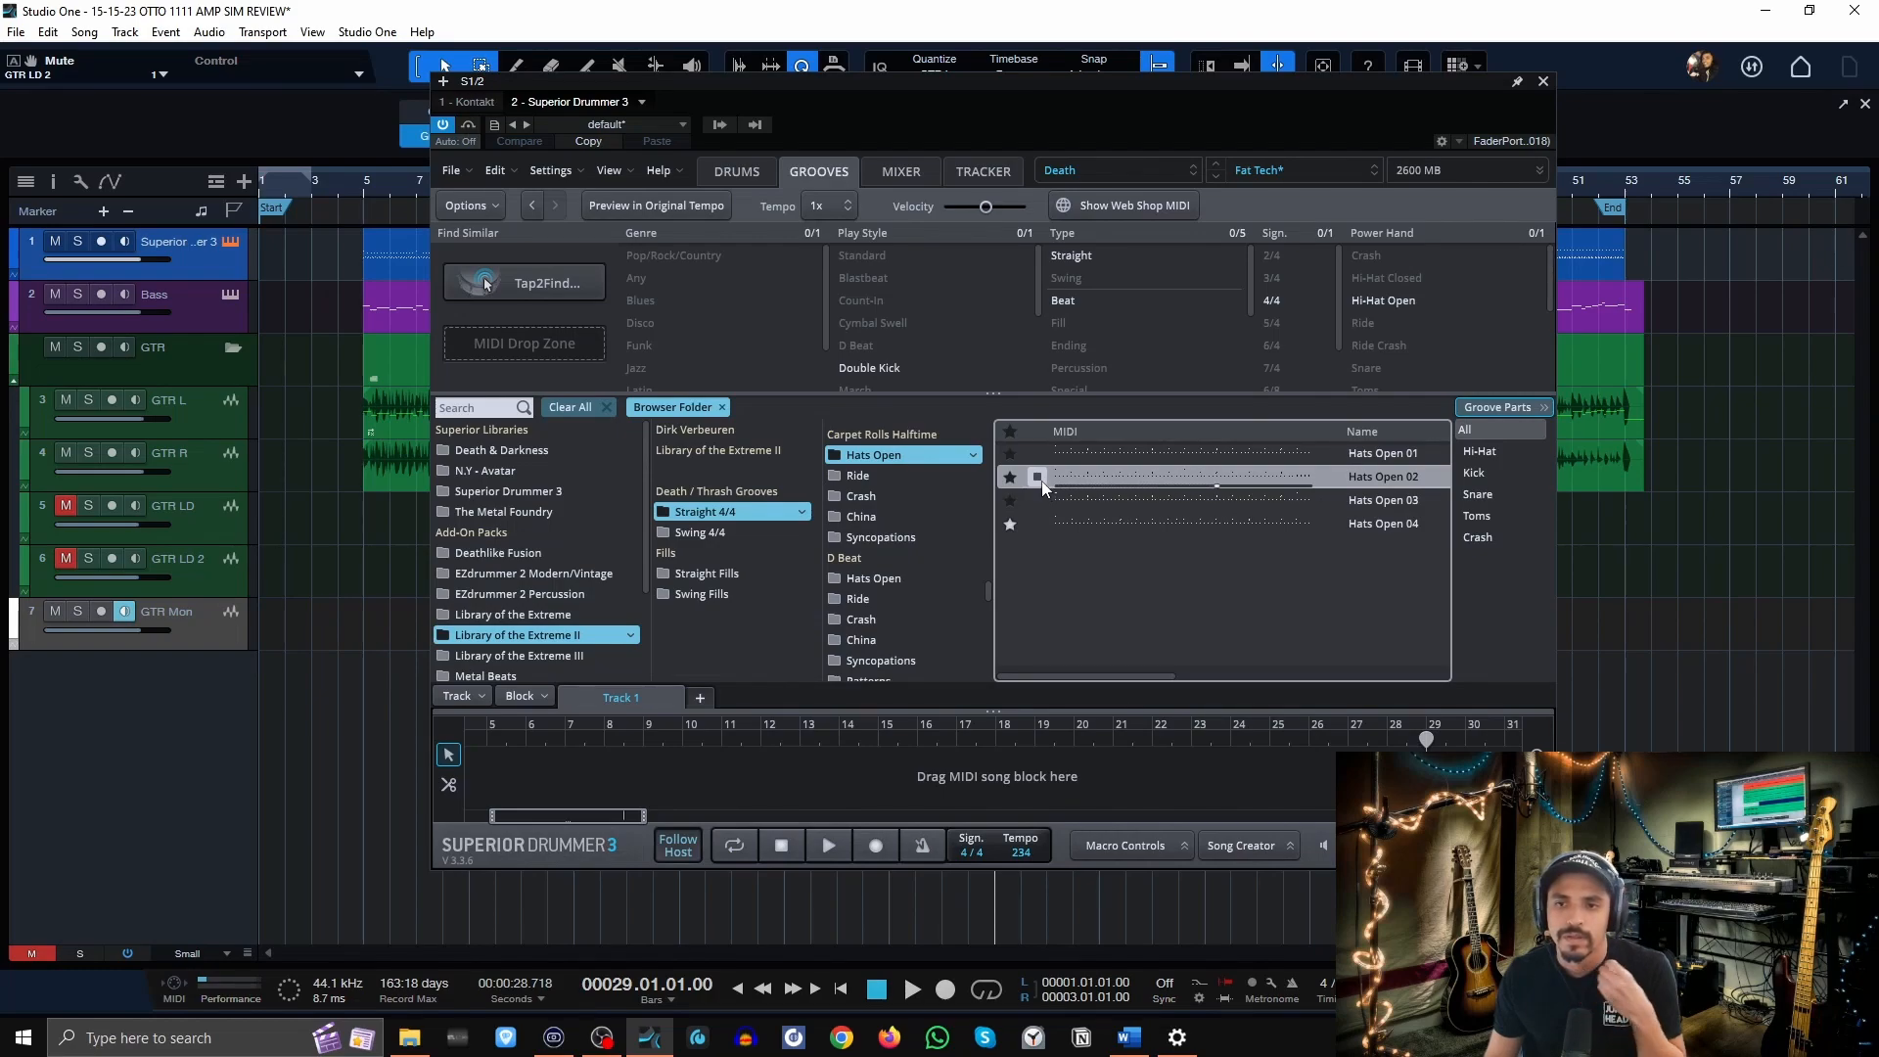
click(1041, 481)
Place Carpet Rolls Halftime Hats Open 02 at bar 29, repeat it at bar 33, and play from bar 25.
drag(1113, 112, 1851, 137)
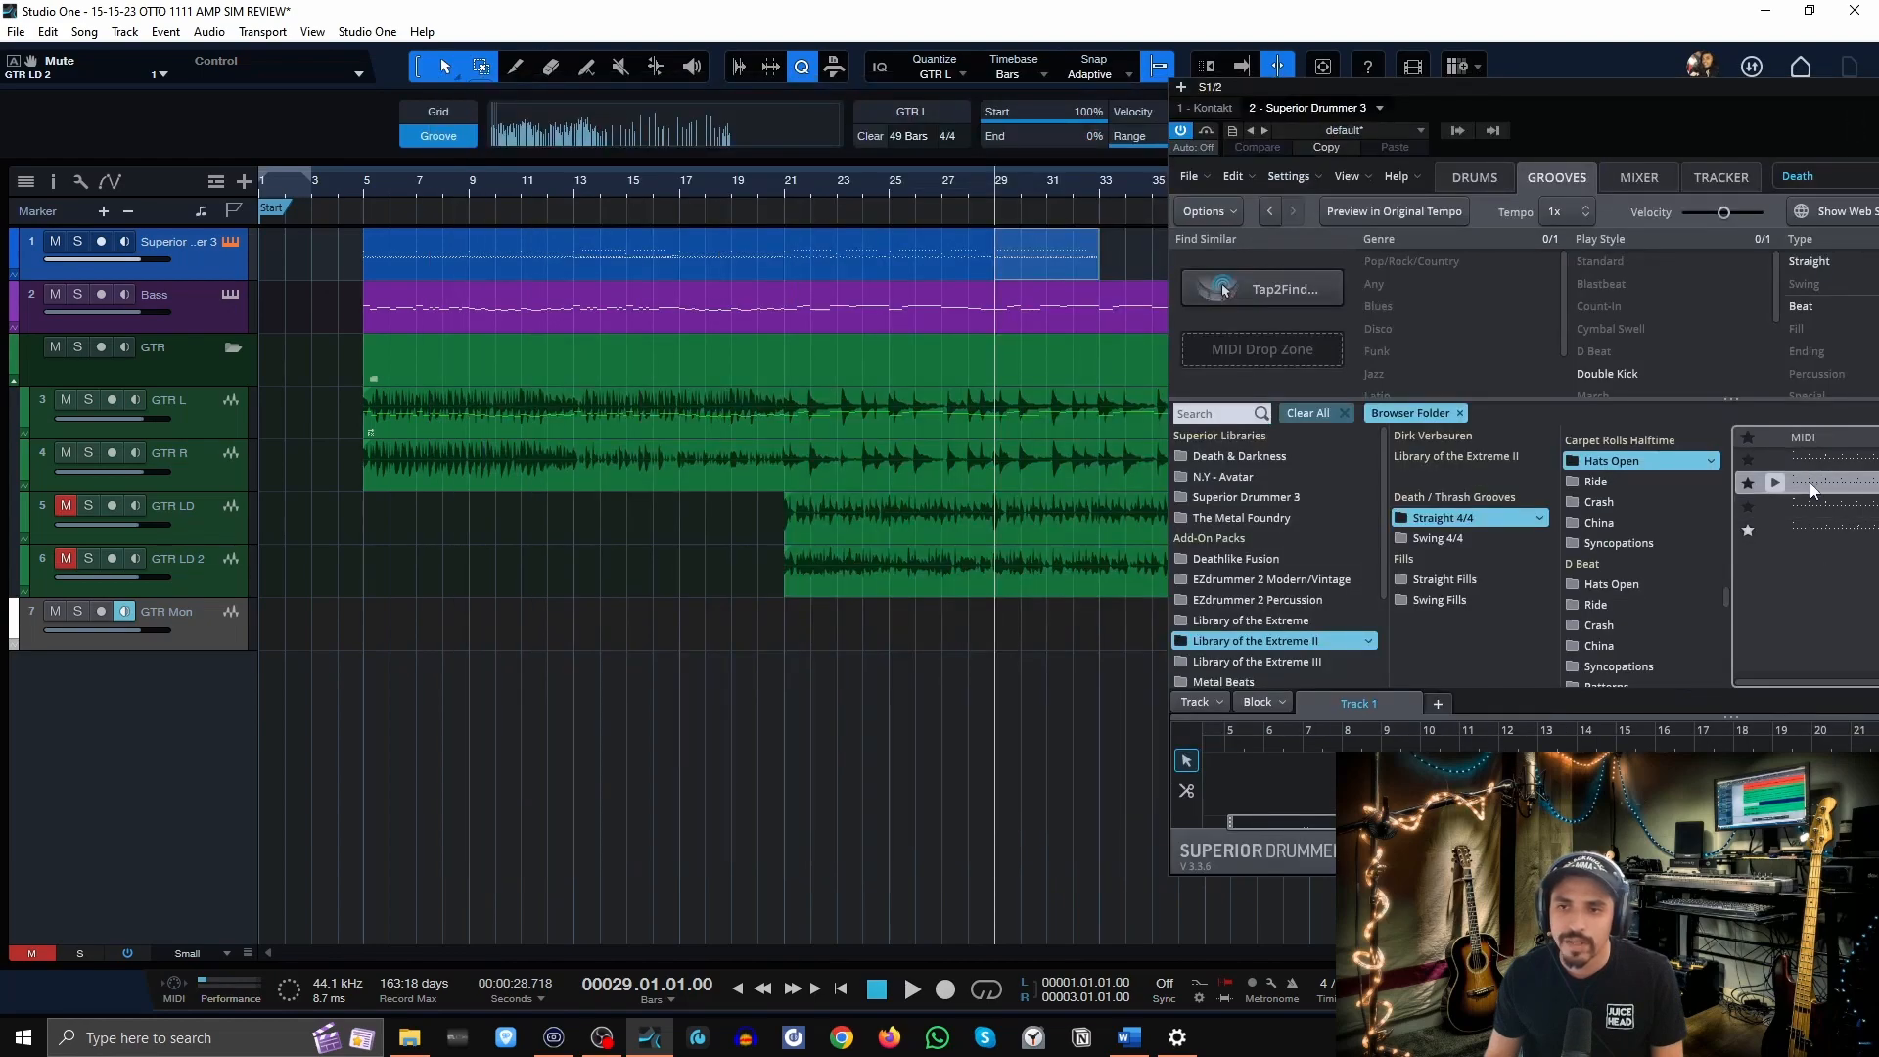
click(889, 195)
key(space)
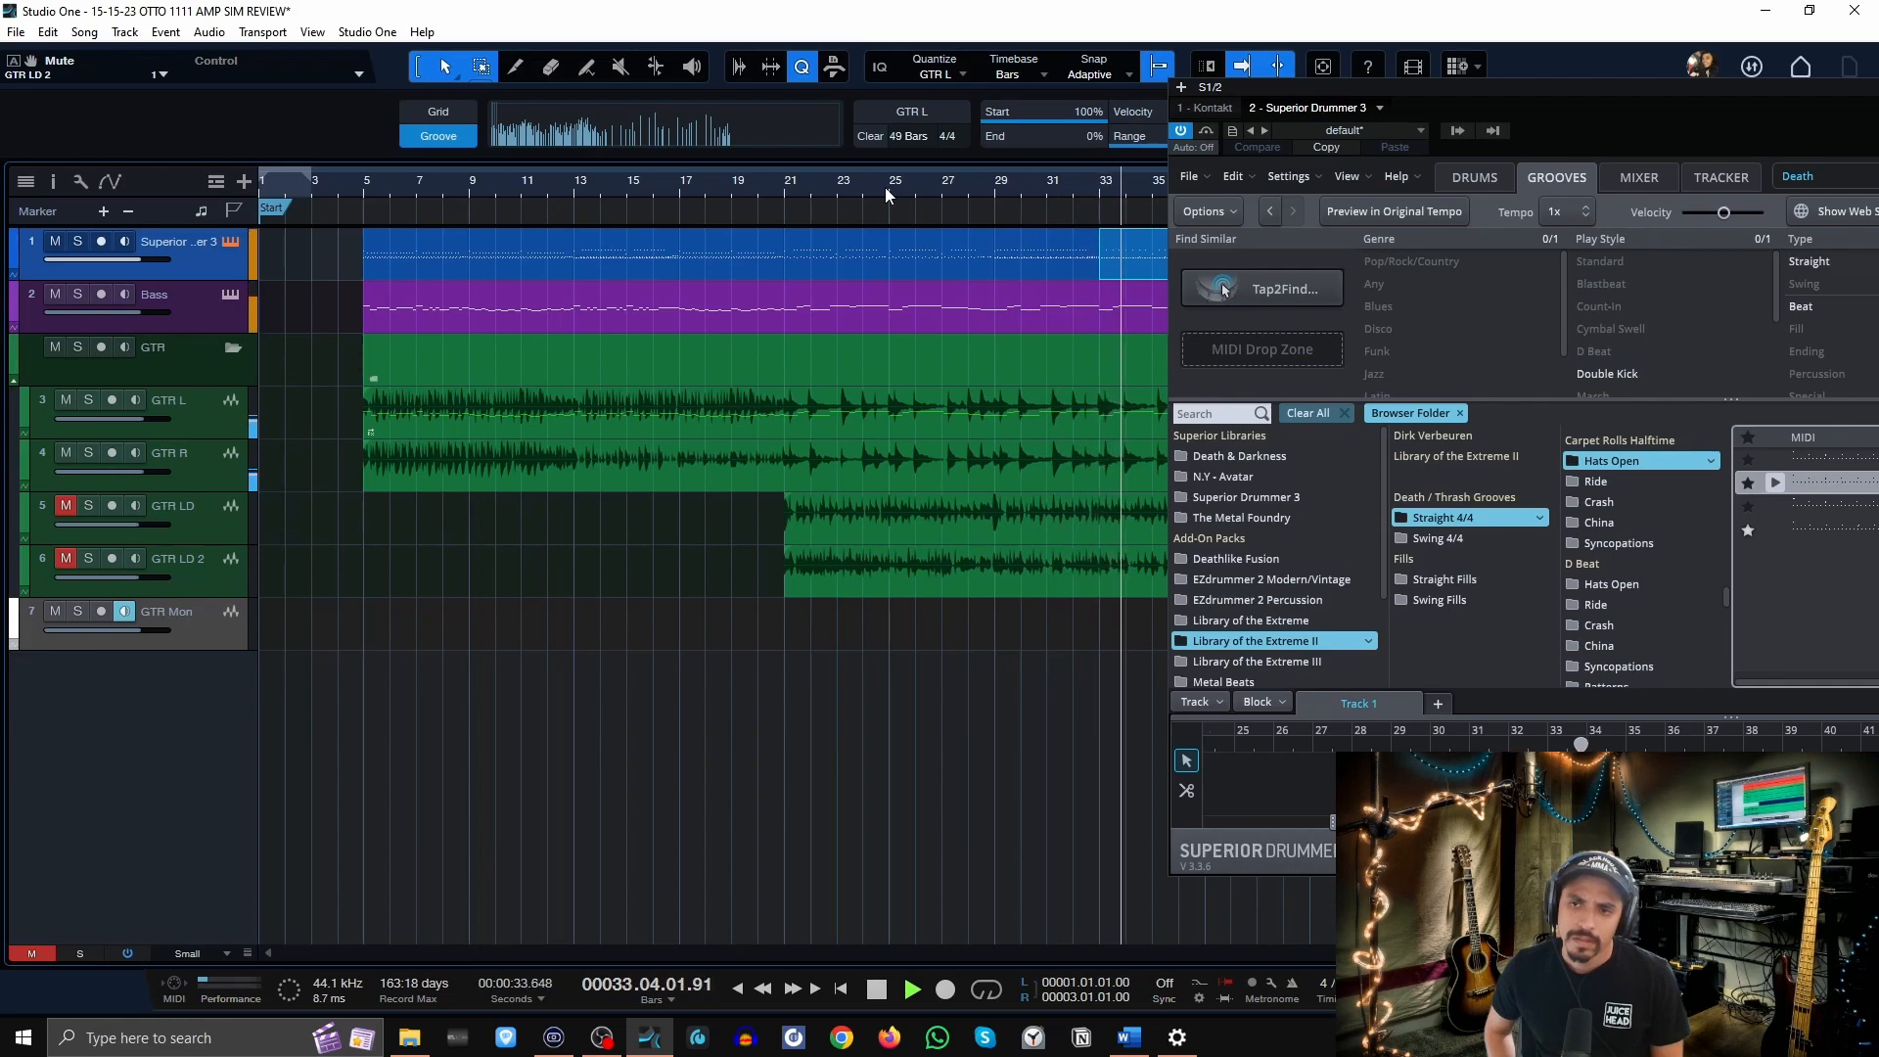
Stop playback and preview Hats Open 01 from Song 9 220 BPM in the Straight 4/4 grooves of Metal Beats.
key(space)
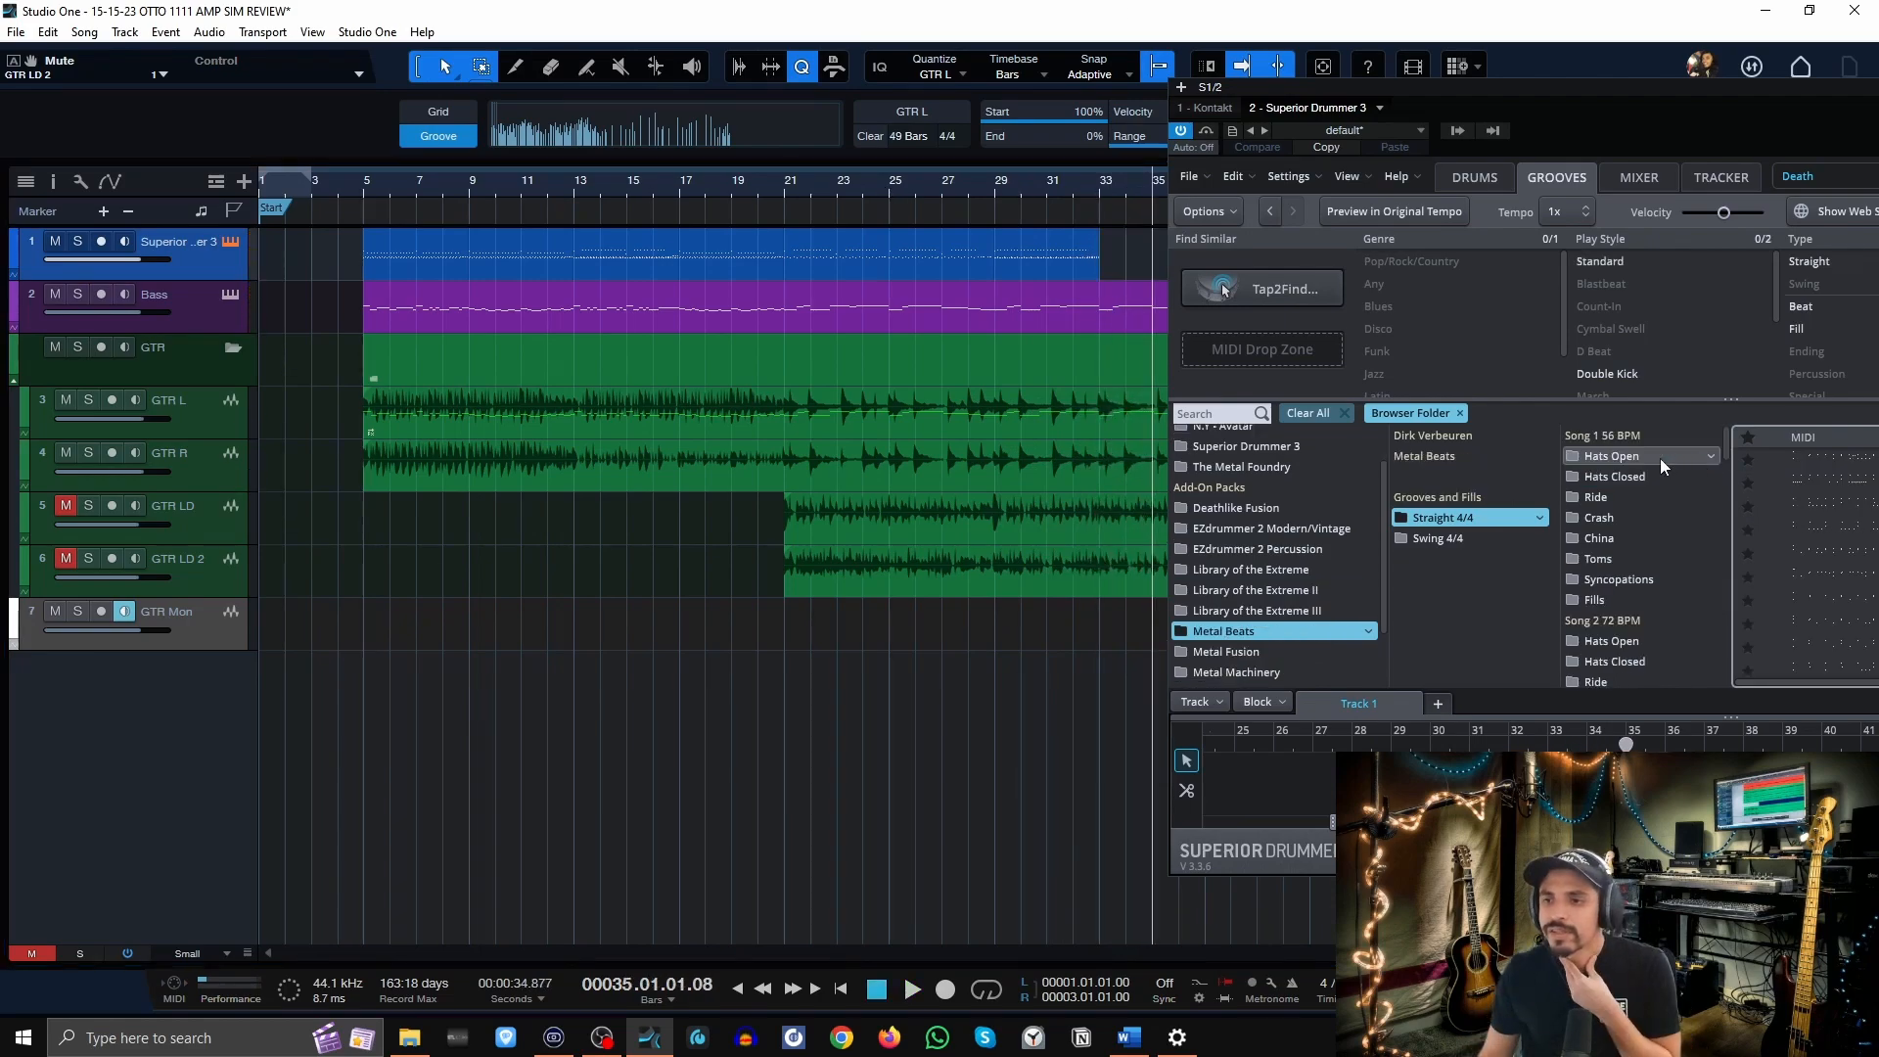
scroll(1662, 538, down, 10)
click(1648, 655)
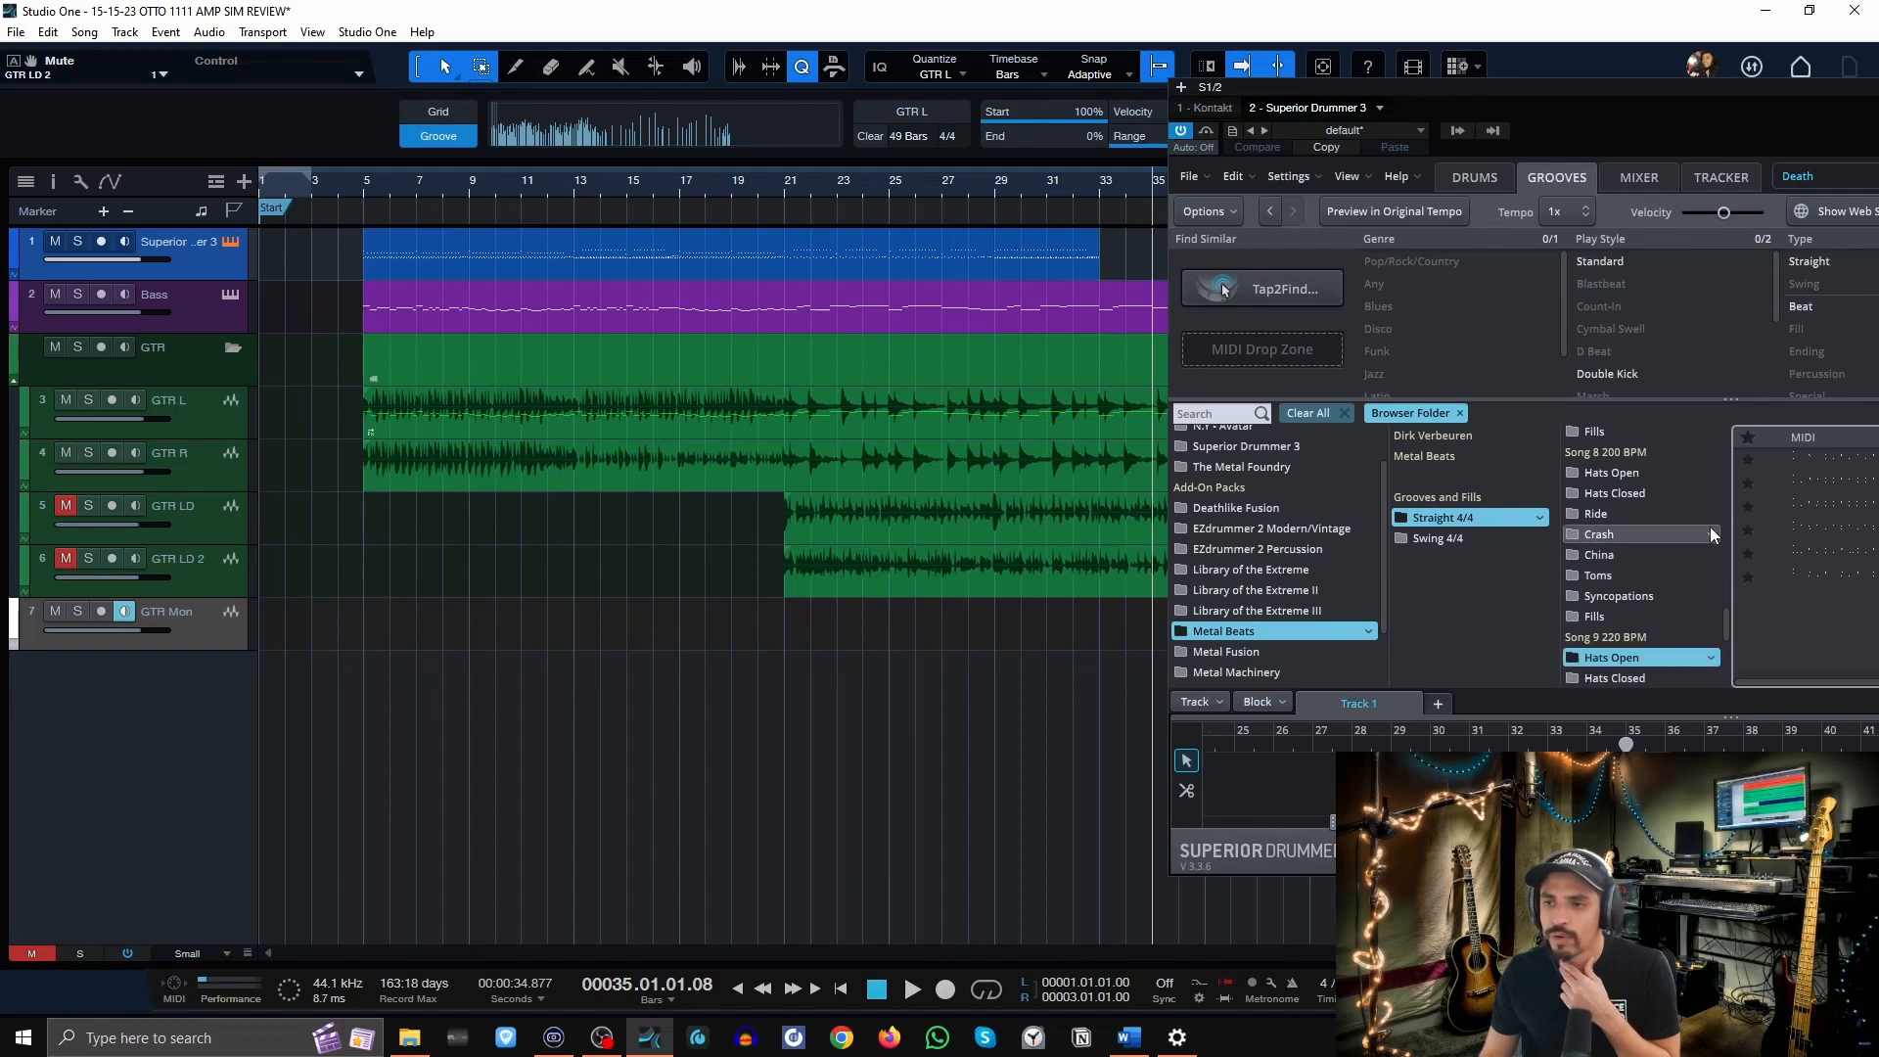
click(1777, 461)
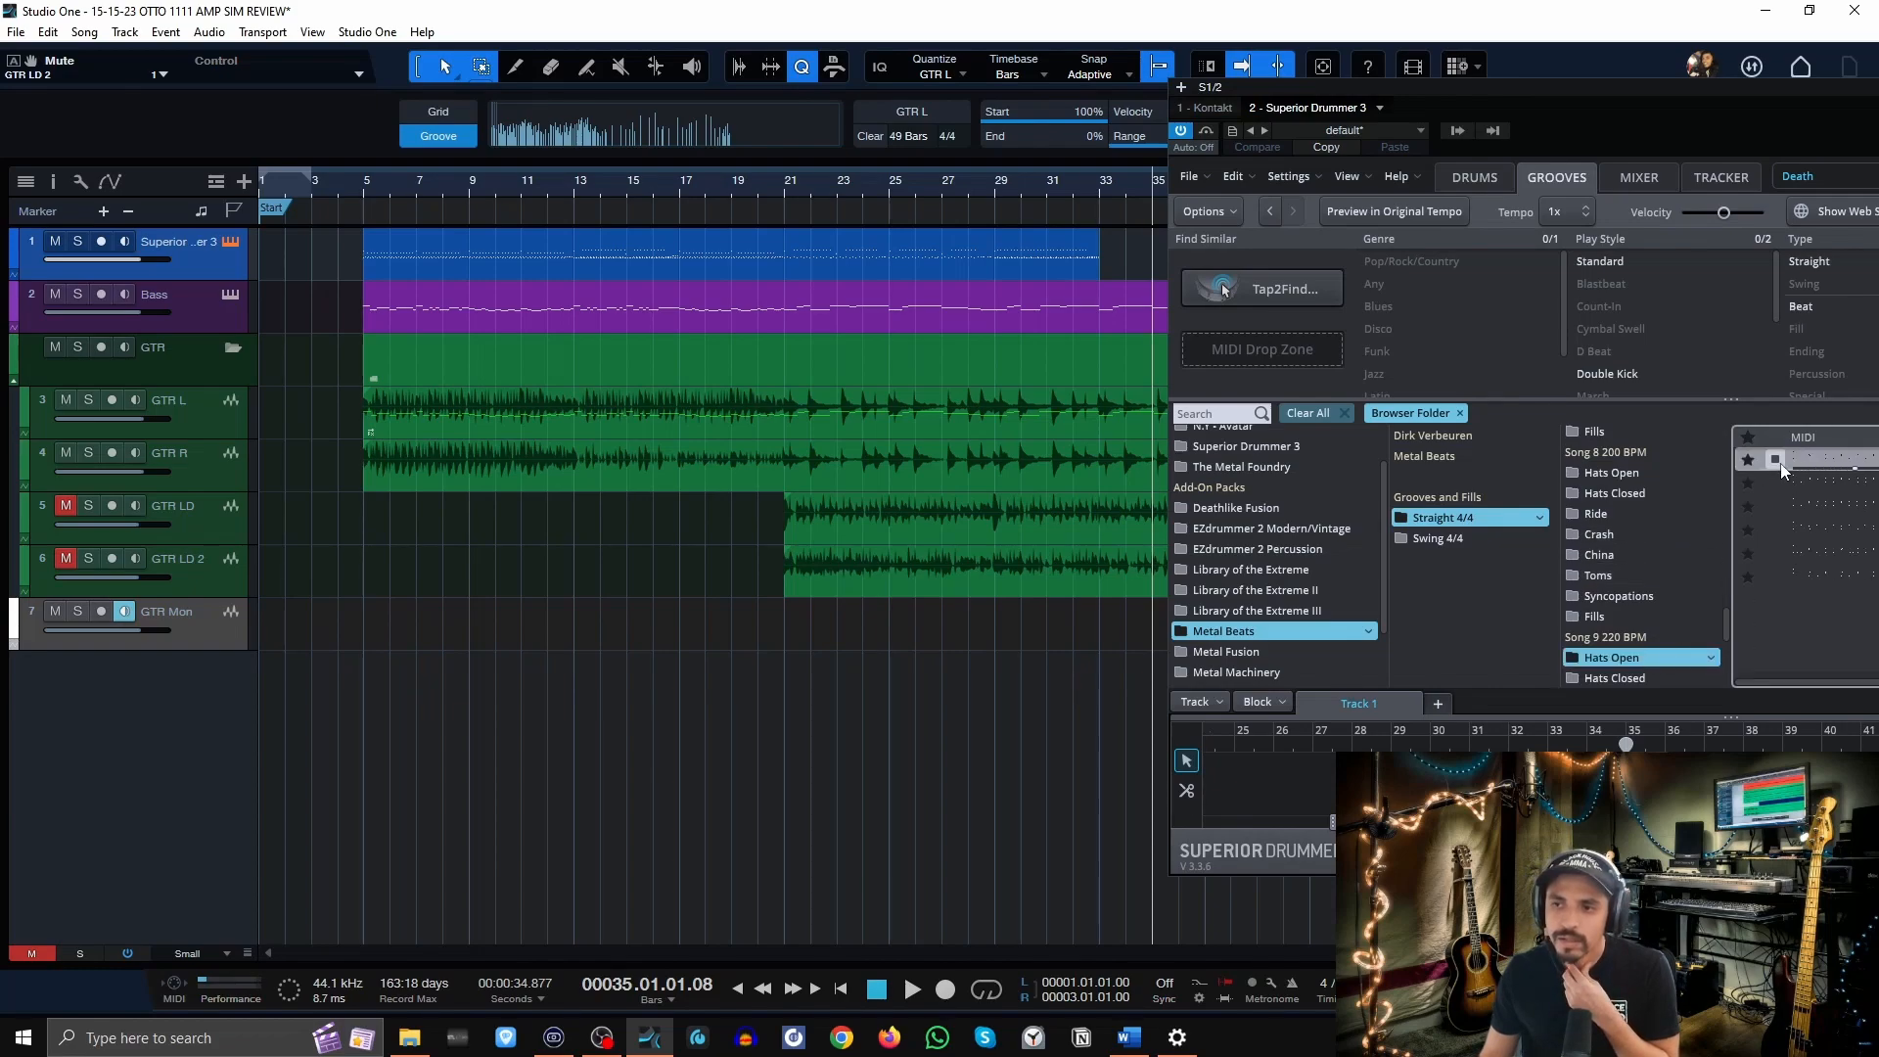
scroll(1272, 650, up, 2)
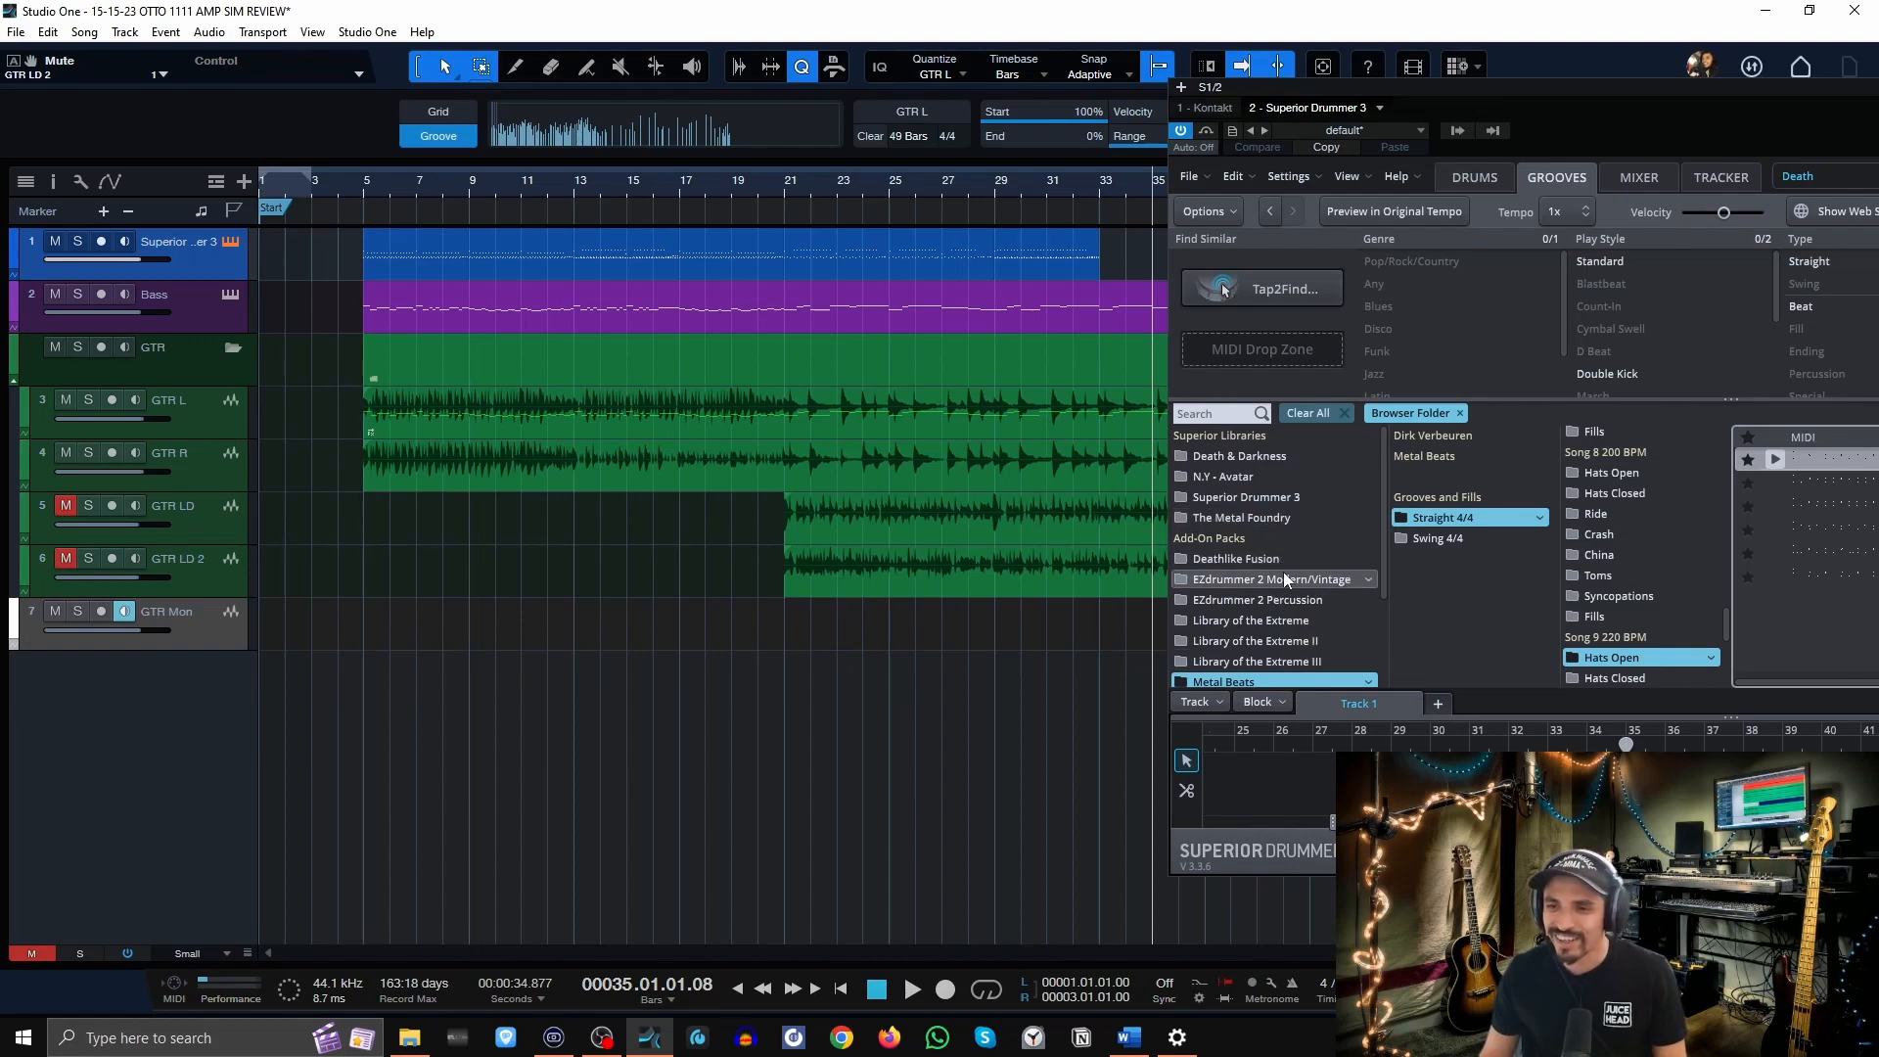
Copy the four-bar drum clip at bar 21 to bar 33 and play the section from bar 29.
click(860, 261)
key(d)
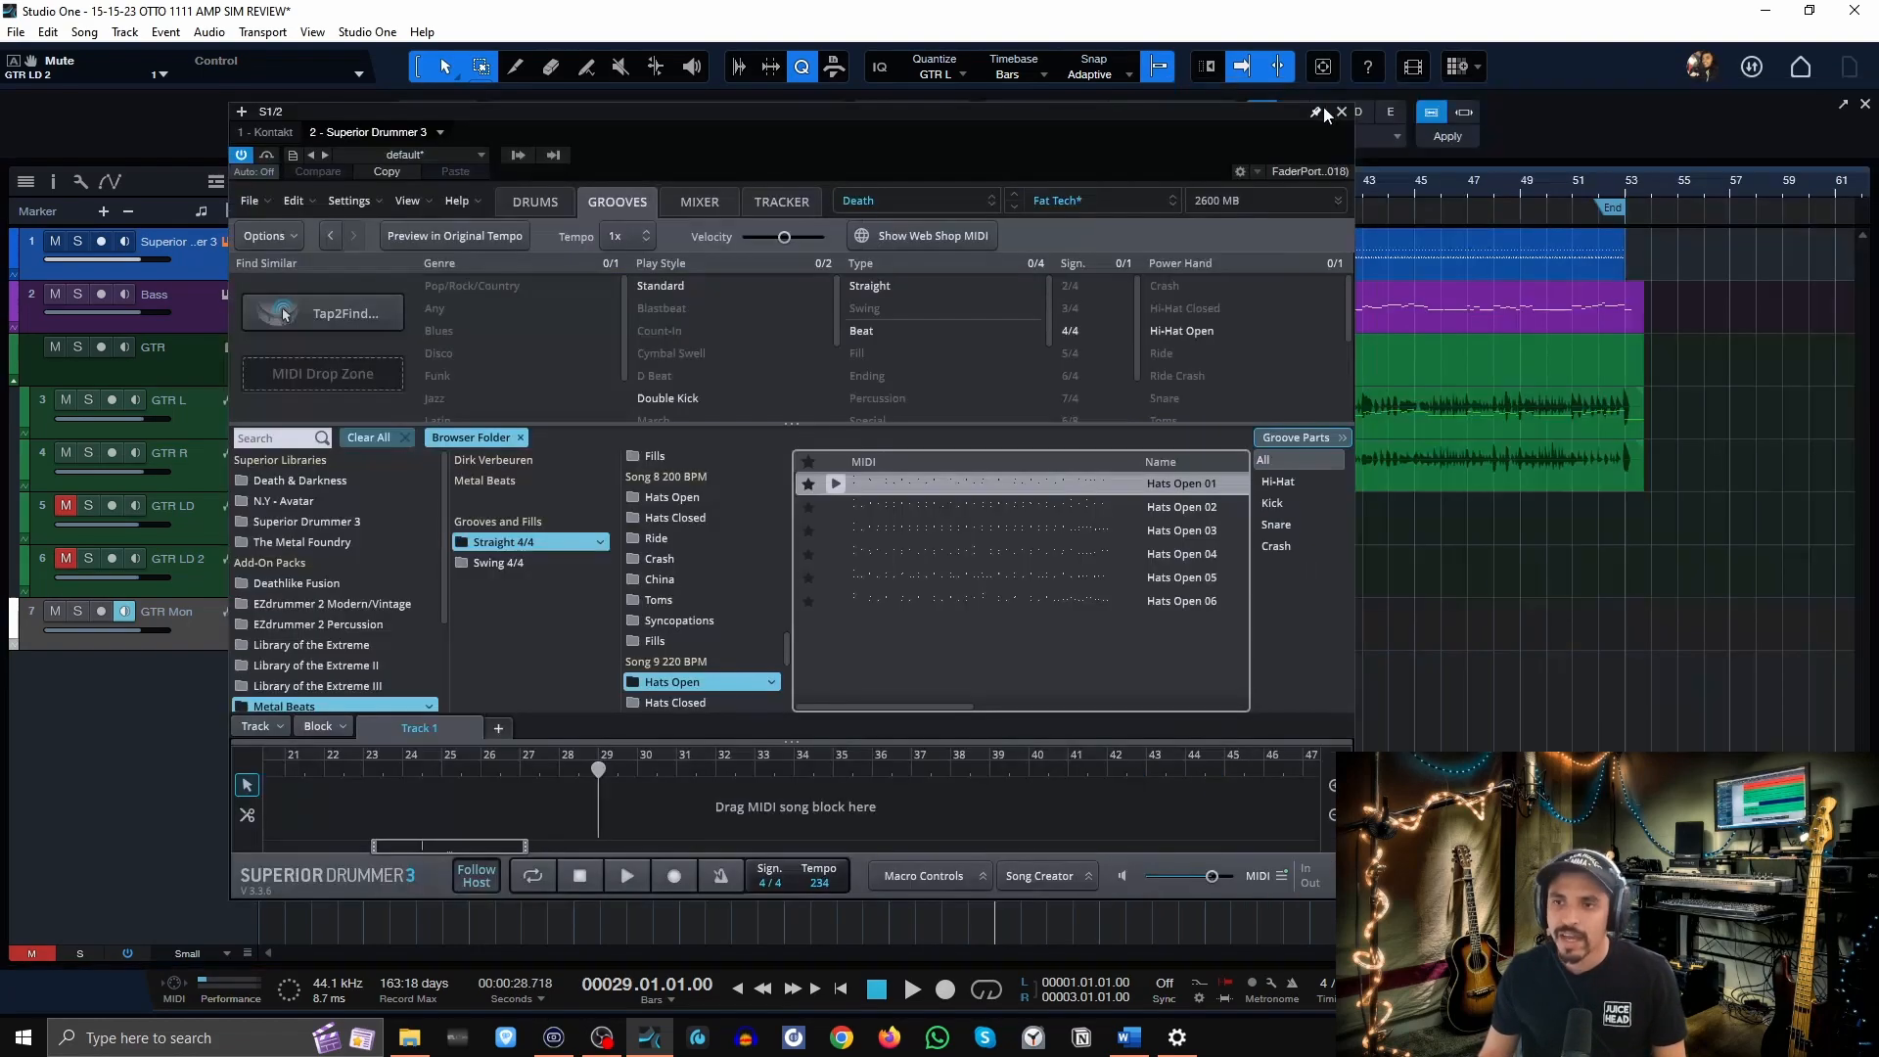
click(1336, 112)
drag(1203, 263, 1133, 265)
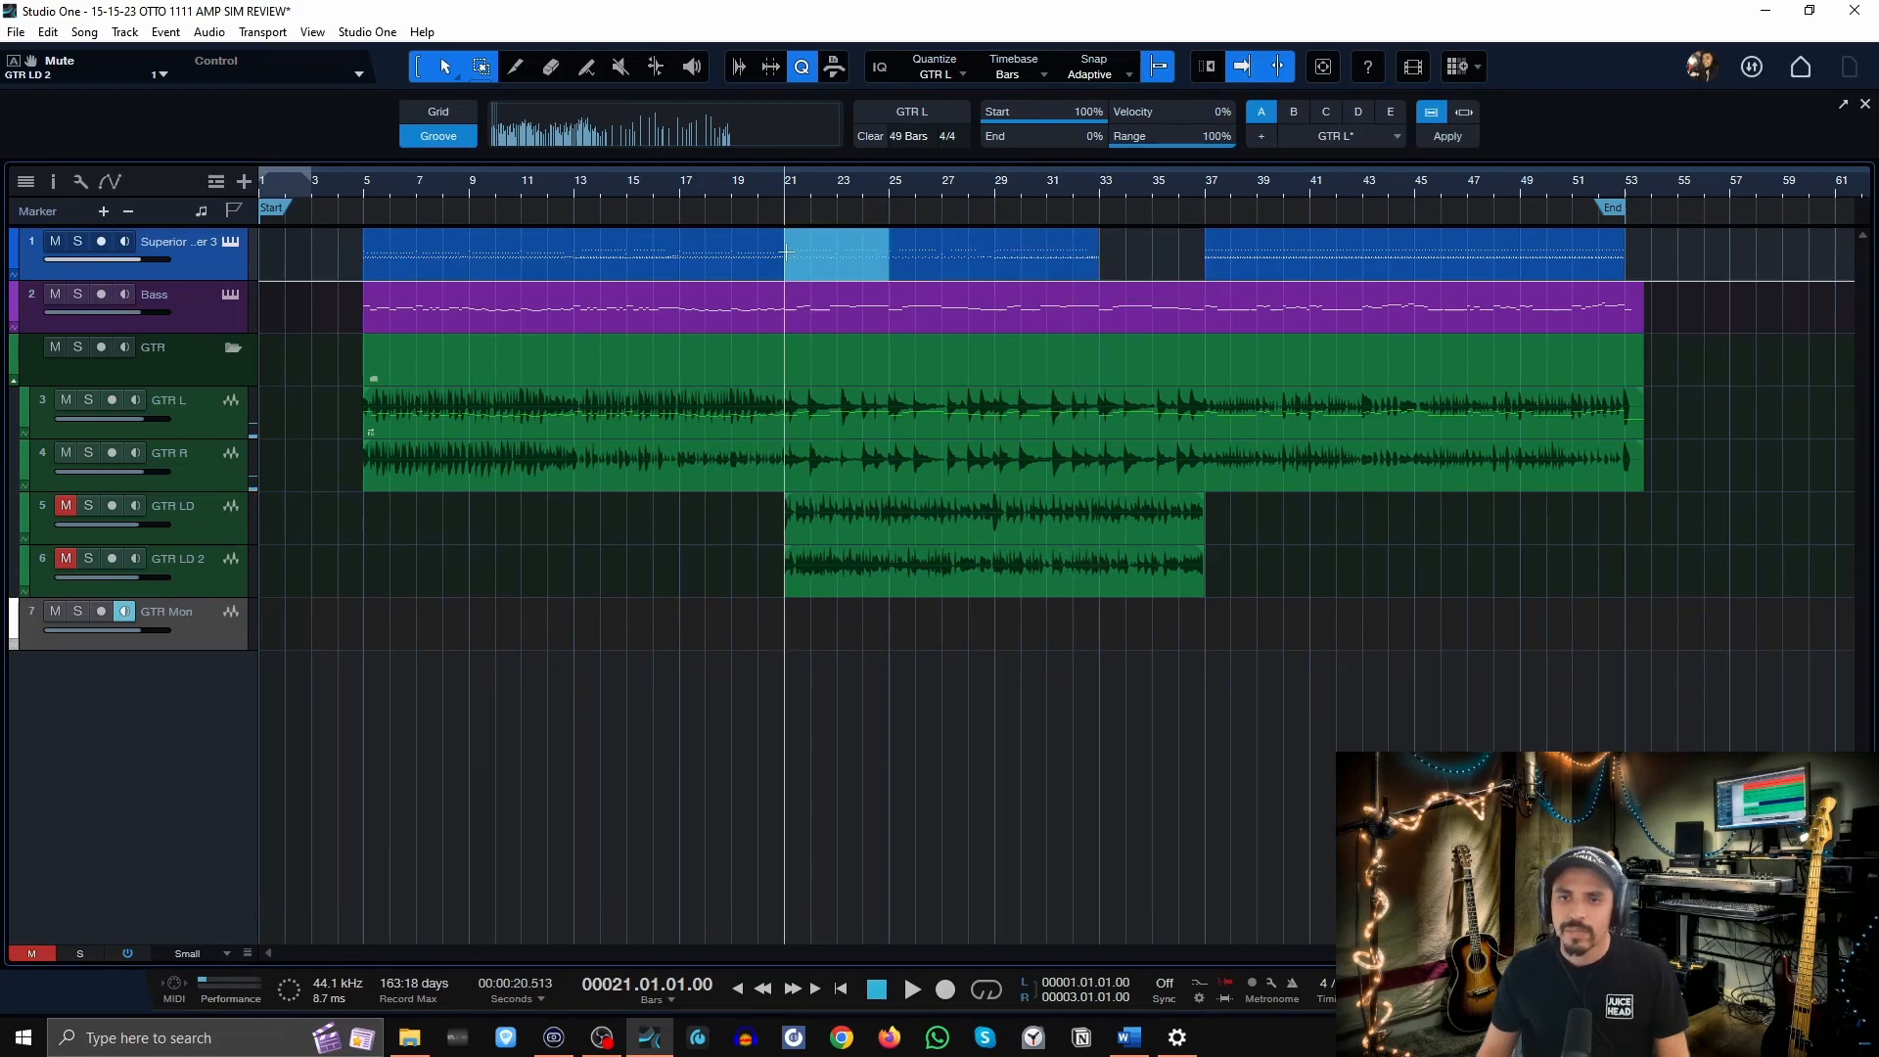
drag(786, 252, 1121, 260)
key(space)
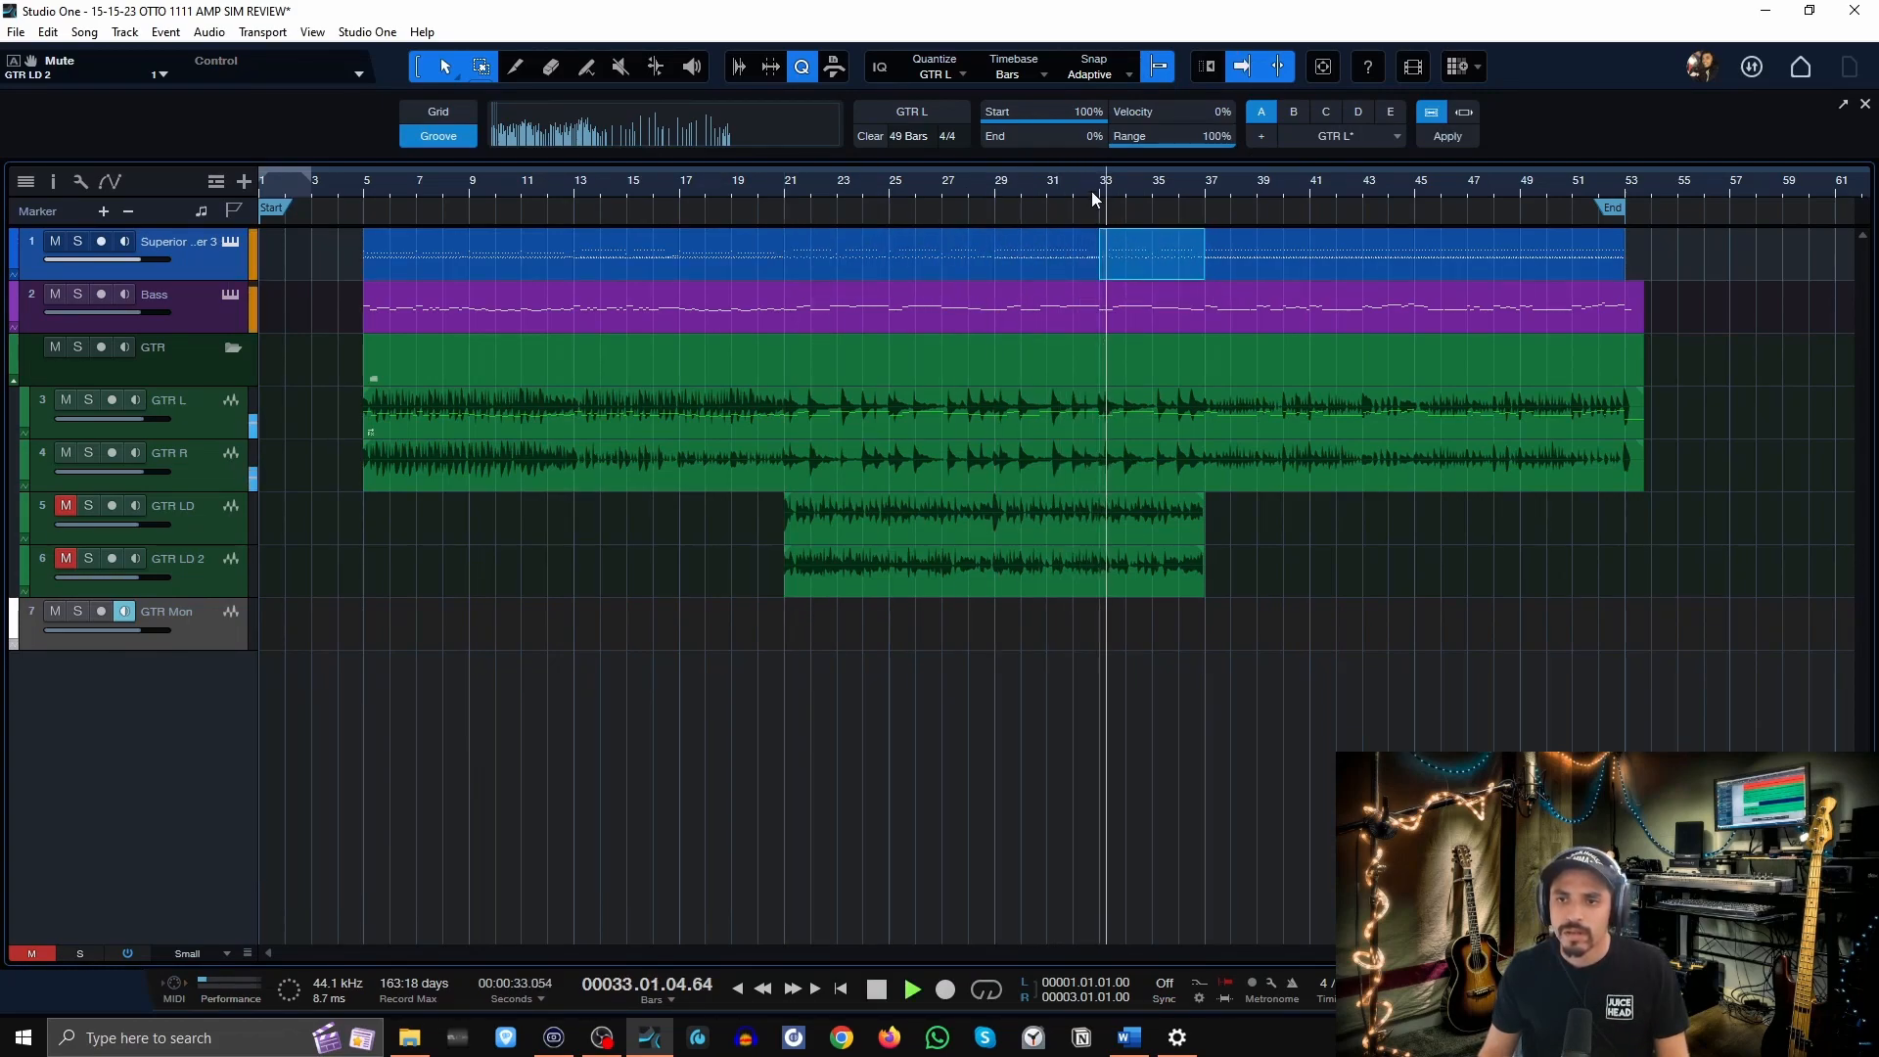
click(998, 189)
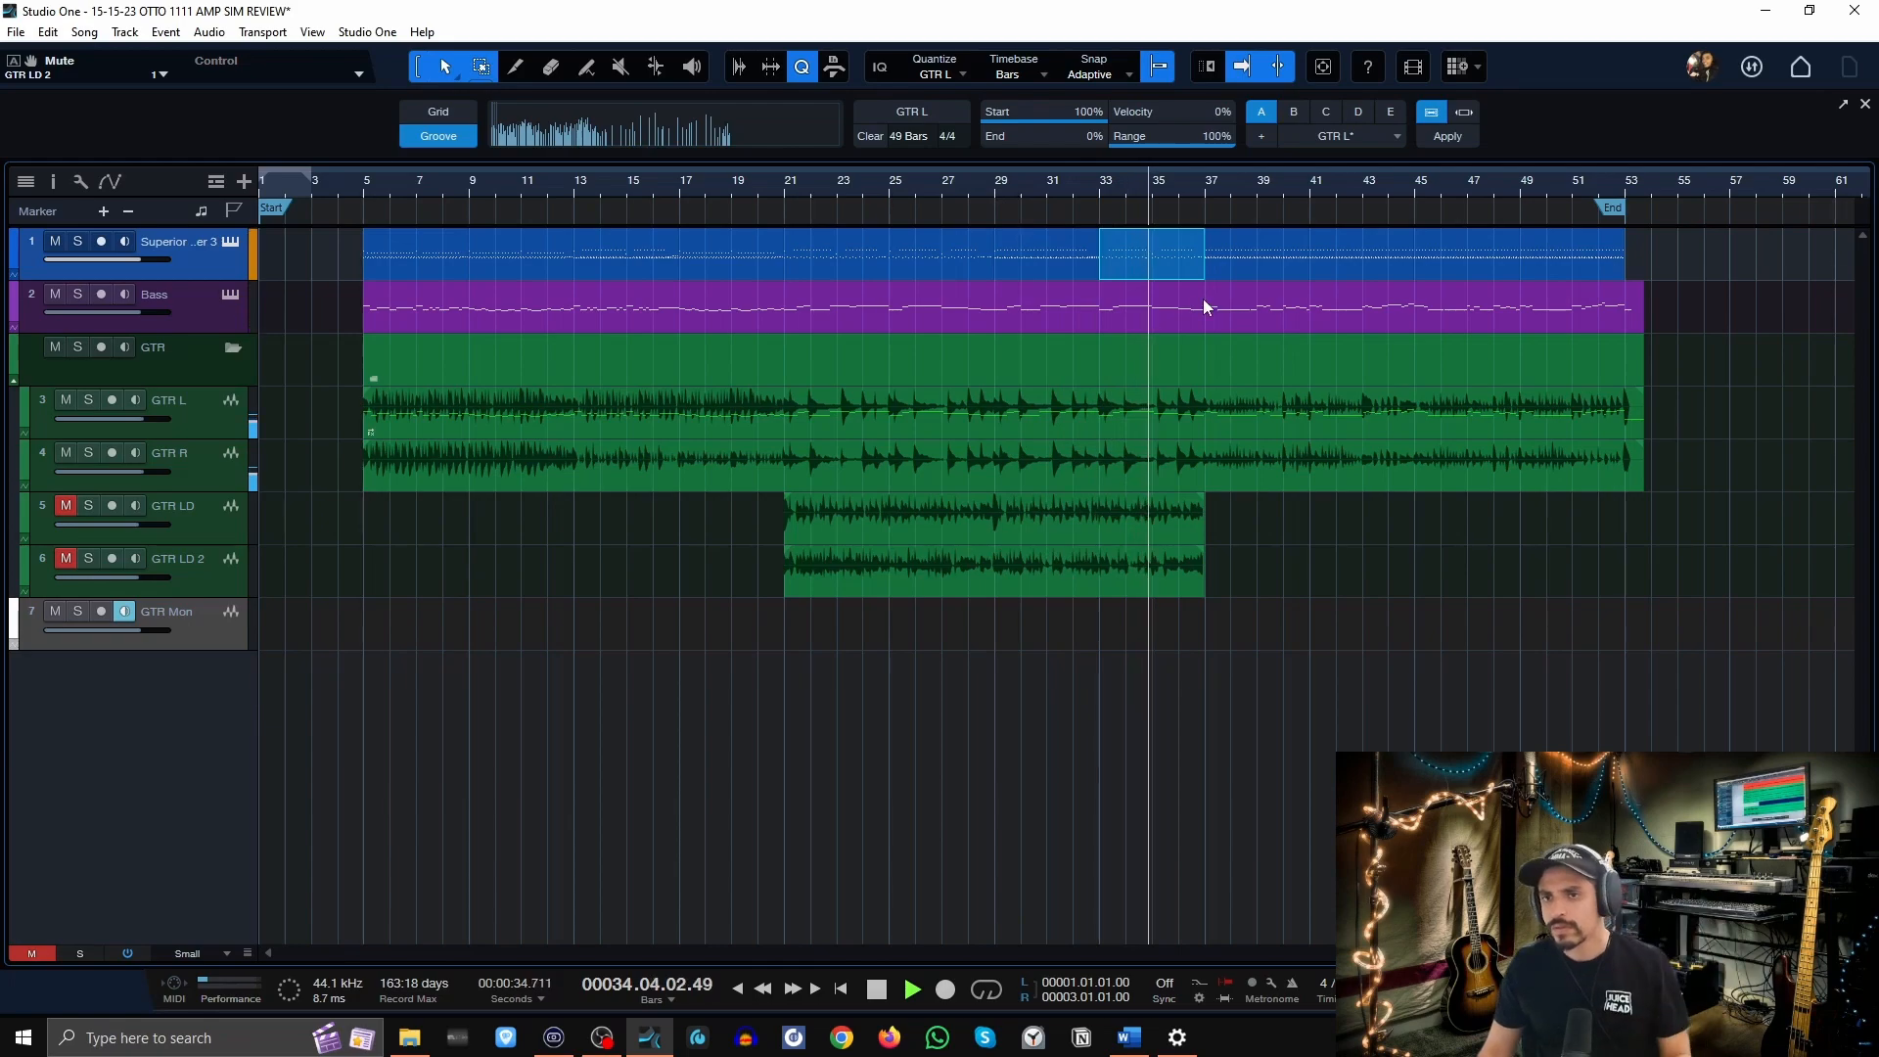
Split the drum clip at bar 35 and clear its second half up to bar 37.
key(space)
click(1151, 241)
key(alt+x)
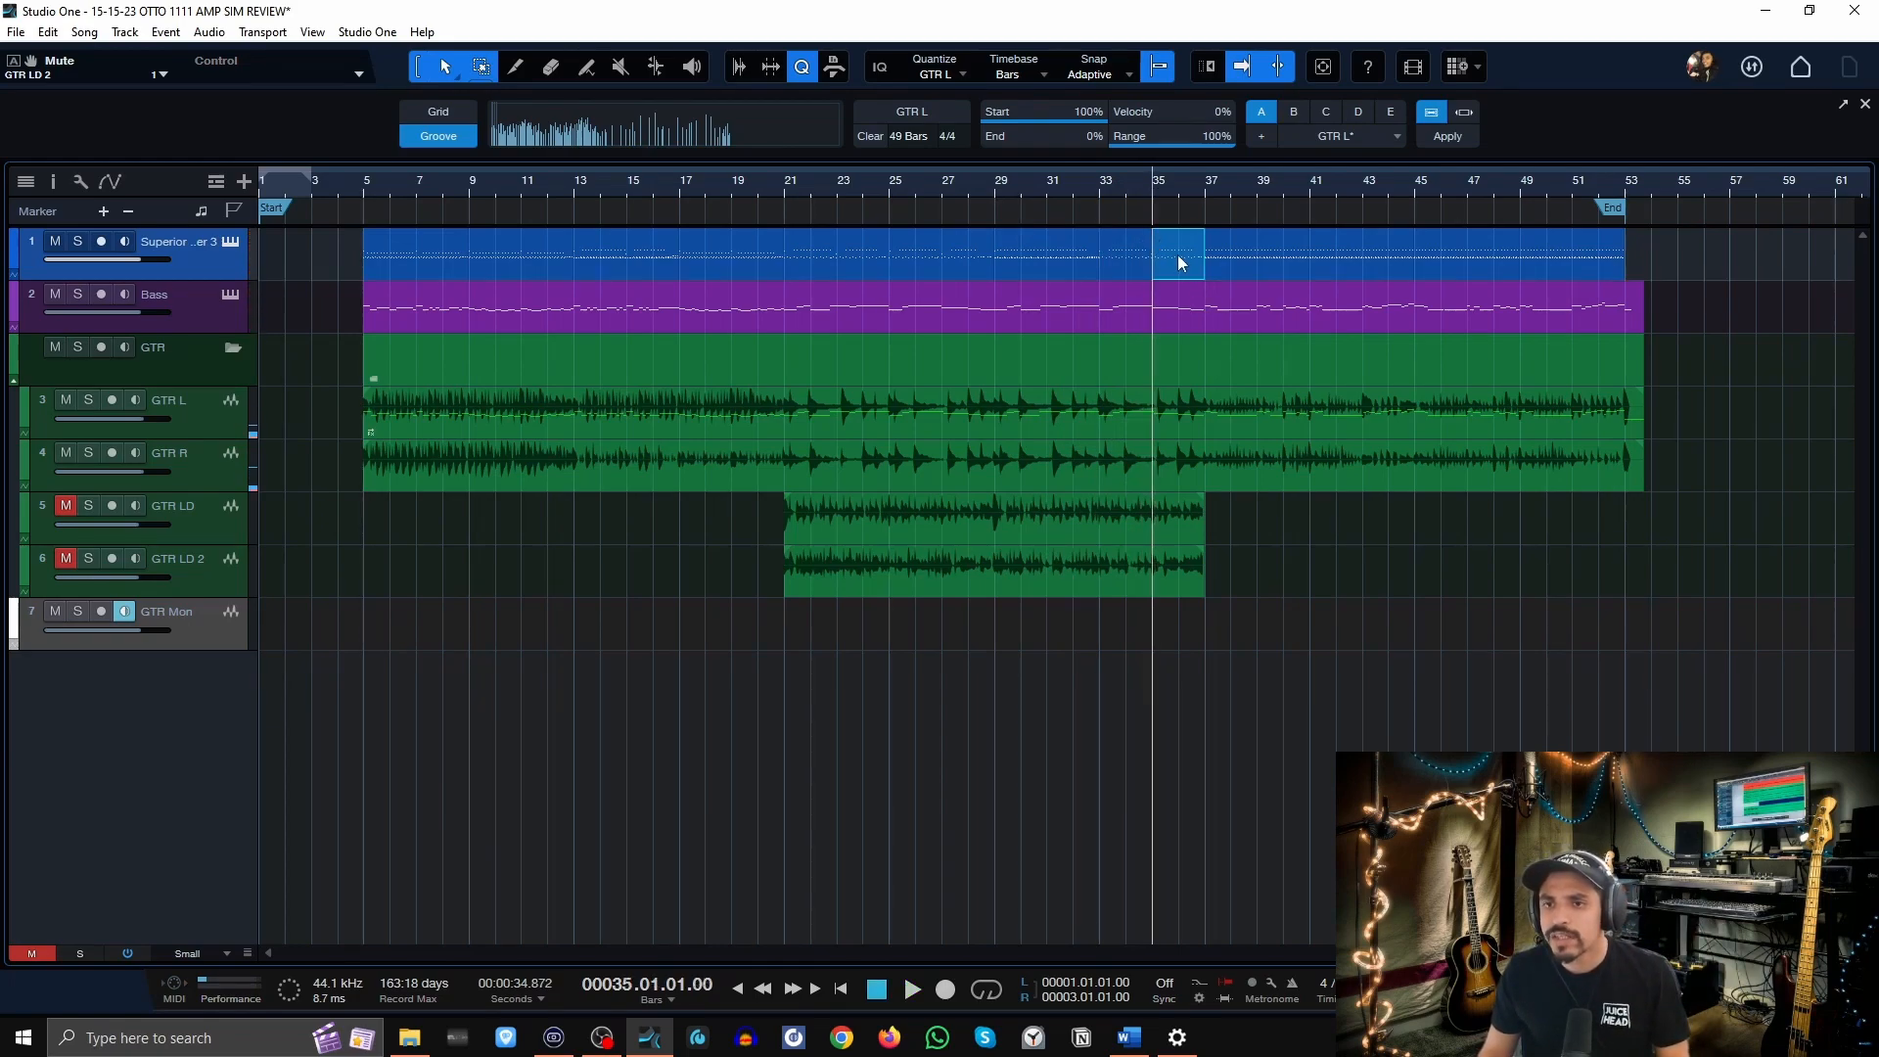
Reopen Superior Drummer 3 and preview the first 170 BPM Combo Variations fill in Library of the Extreme III's Straight 4/4 Stand Alone Fills.
click(239, 244)
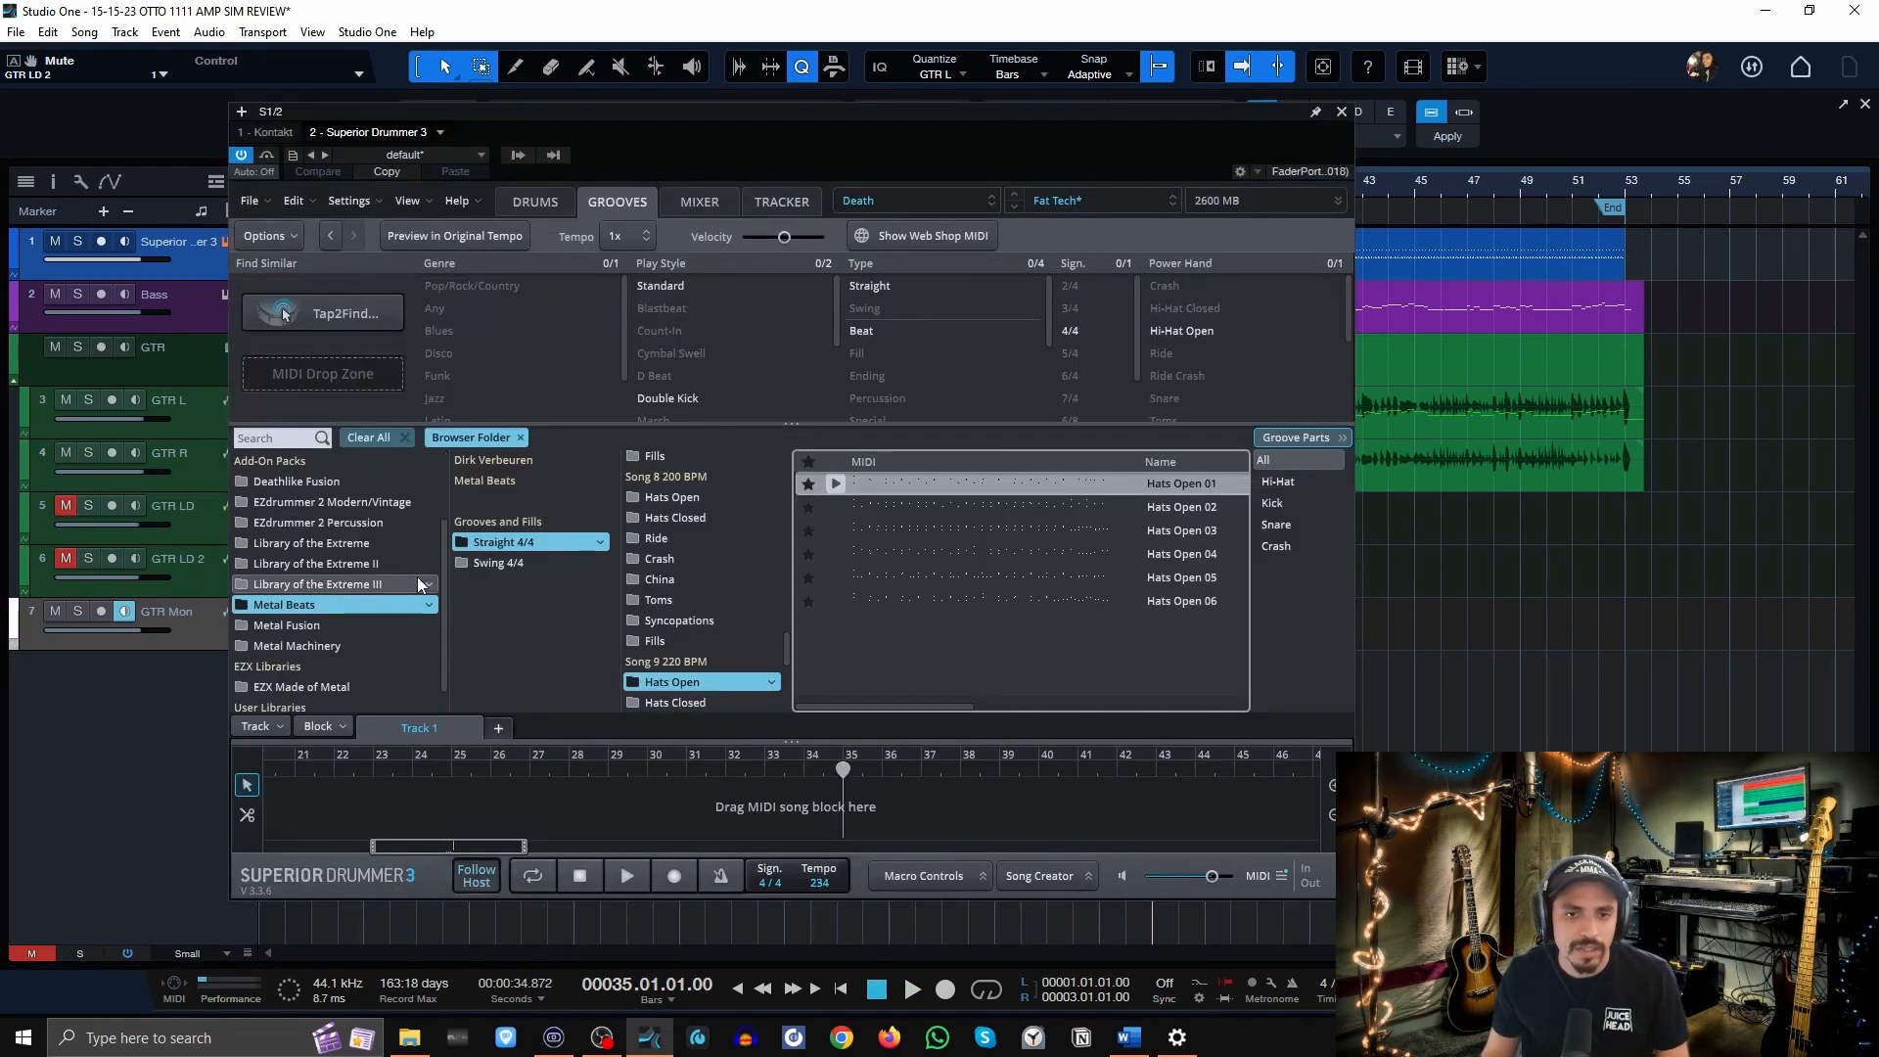
click(416, 577)
scroll(394, 564, down, 1)
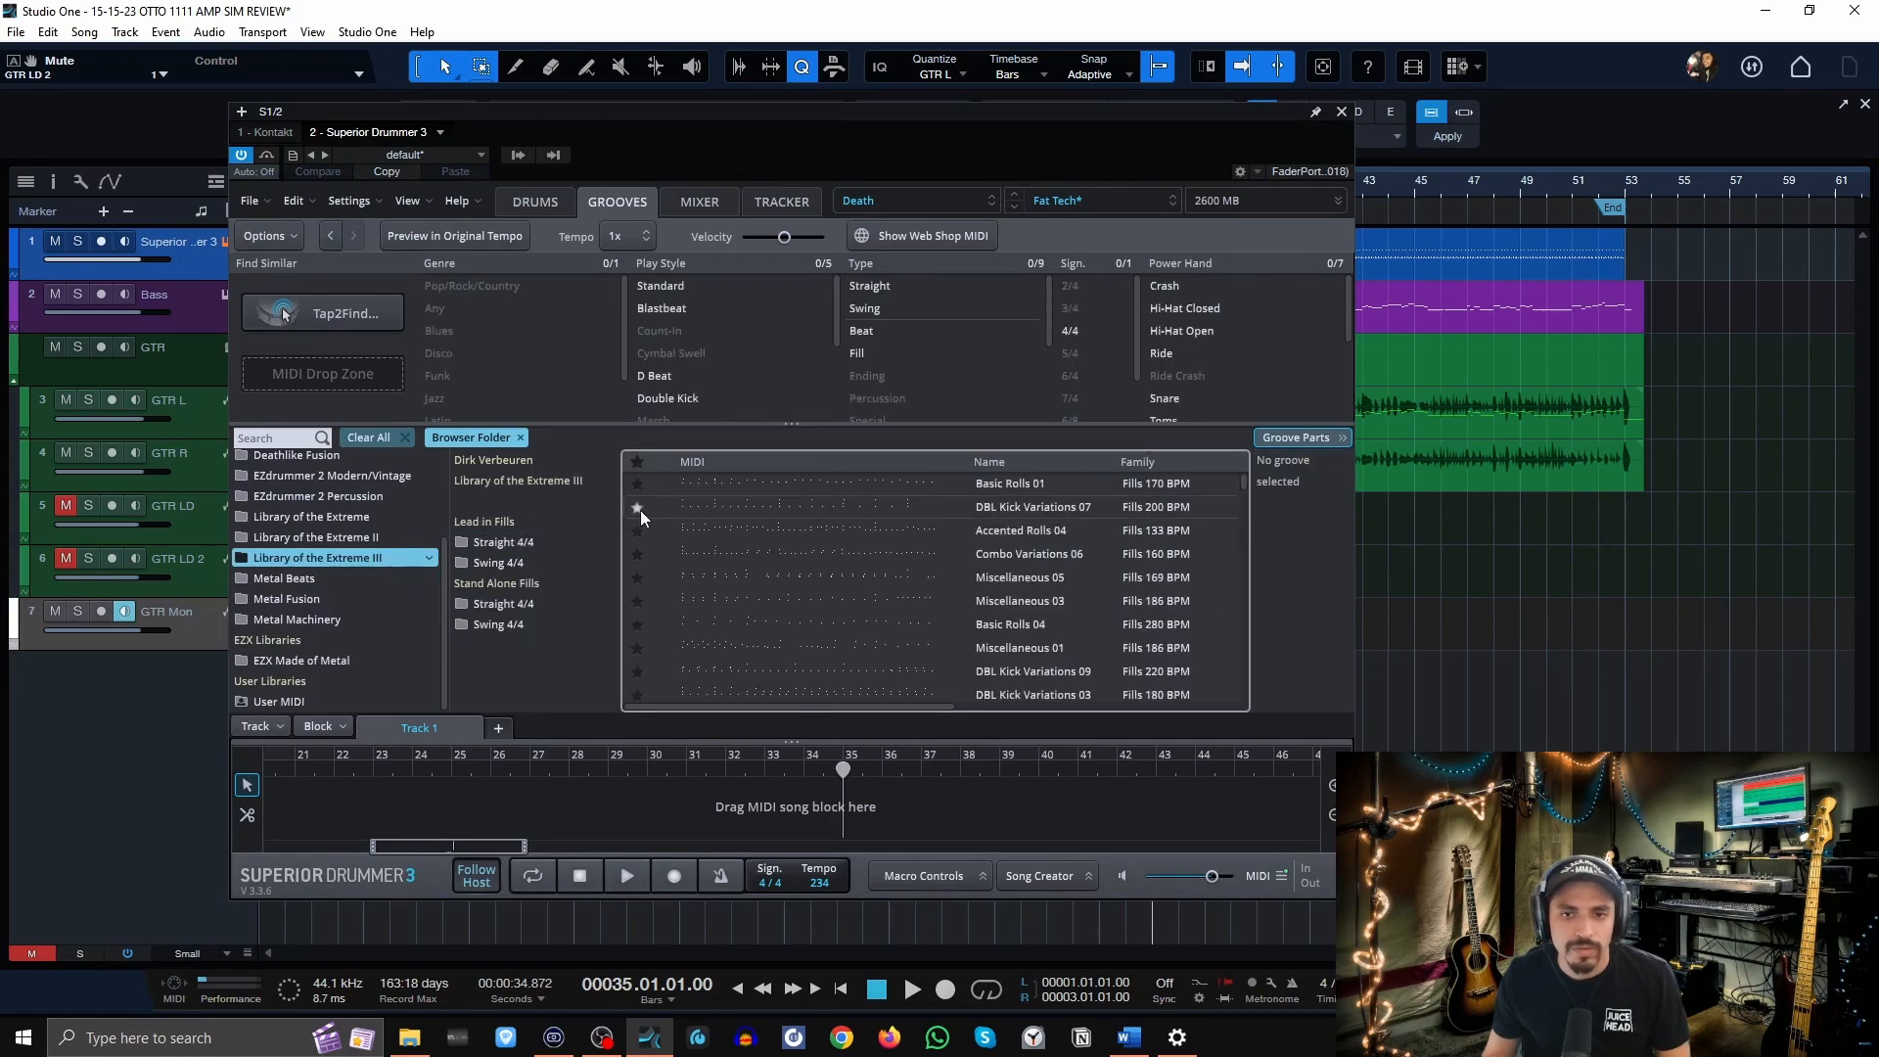
click(502, 600)
click(682, 482)
click(844, 483)
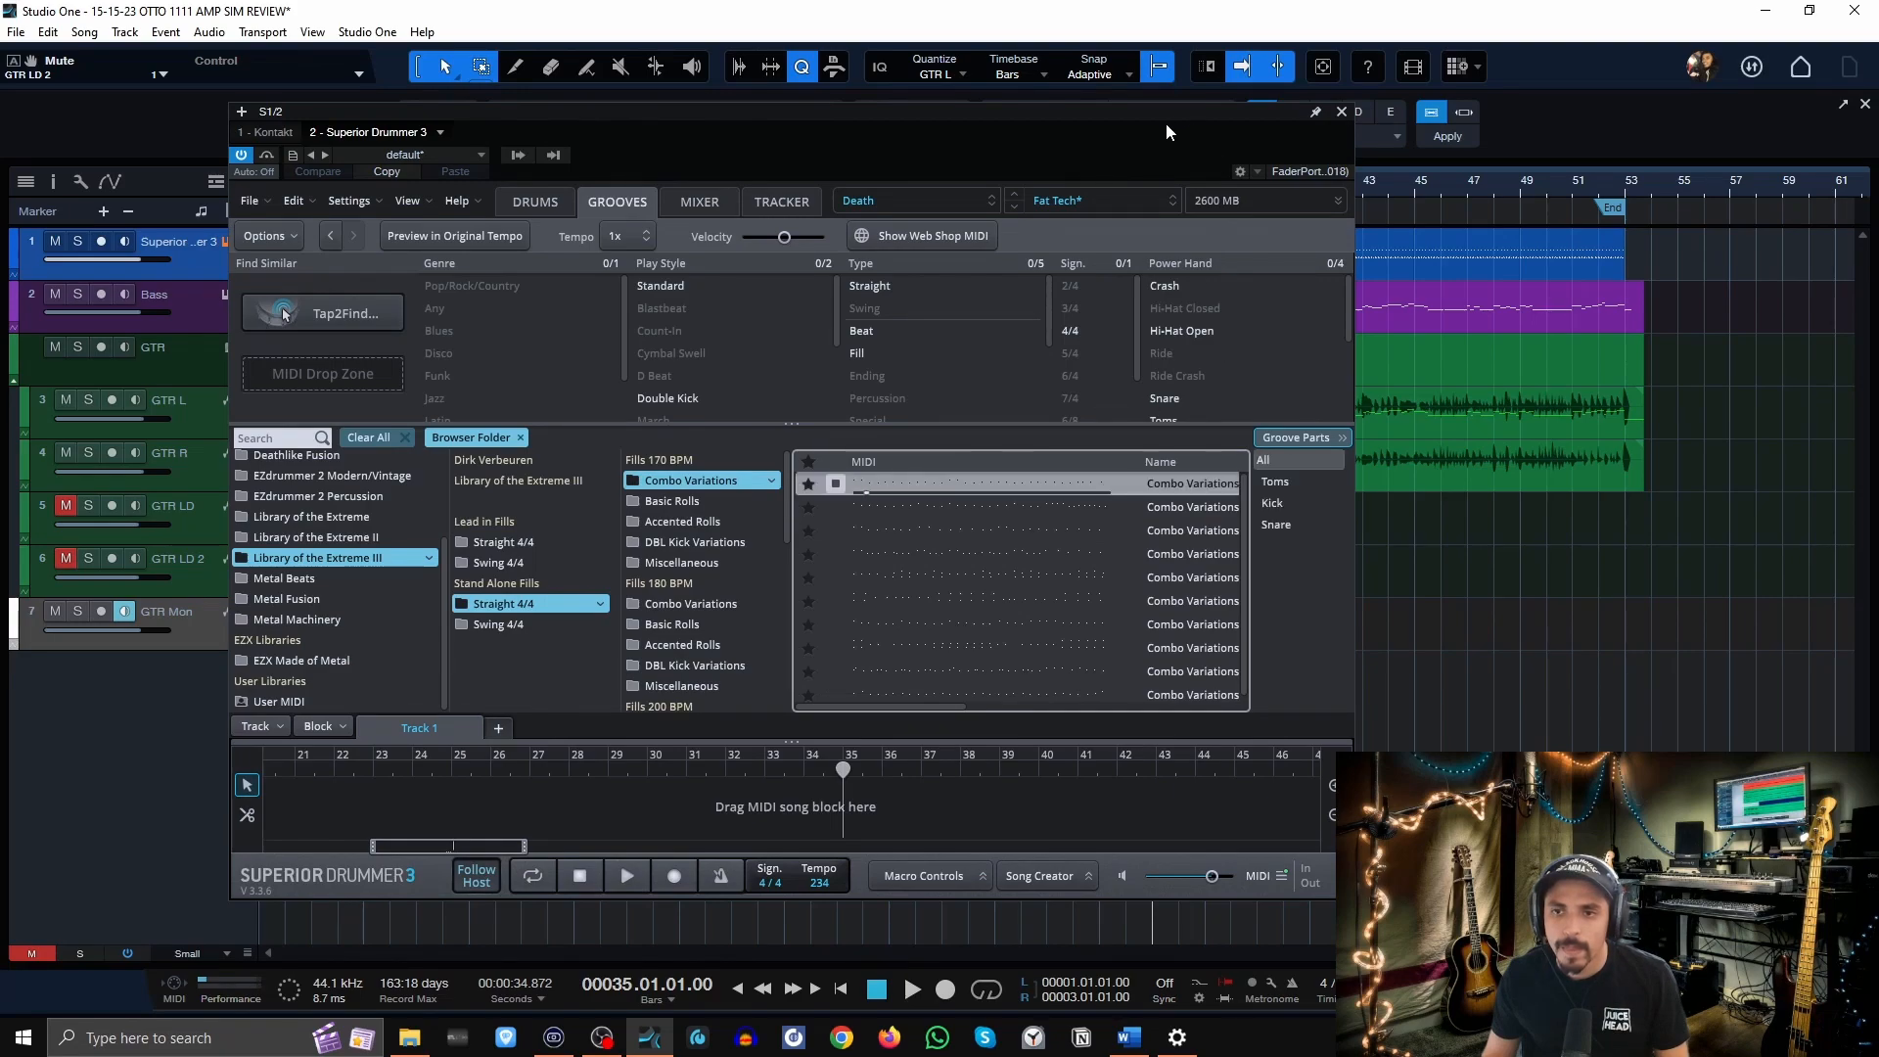
Try the first Combo Variations fill on the drum track at bar 35 and play from bar 29.
drag(1166, 122, 669, 118)
drag(452, 479, 1192, 263)
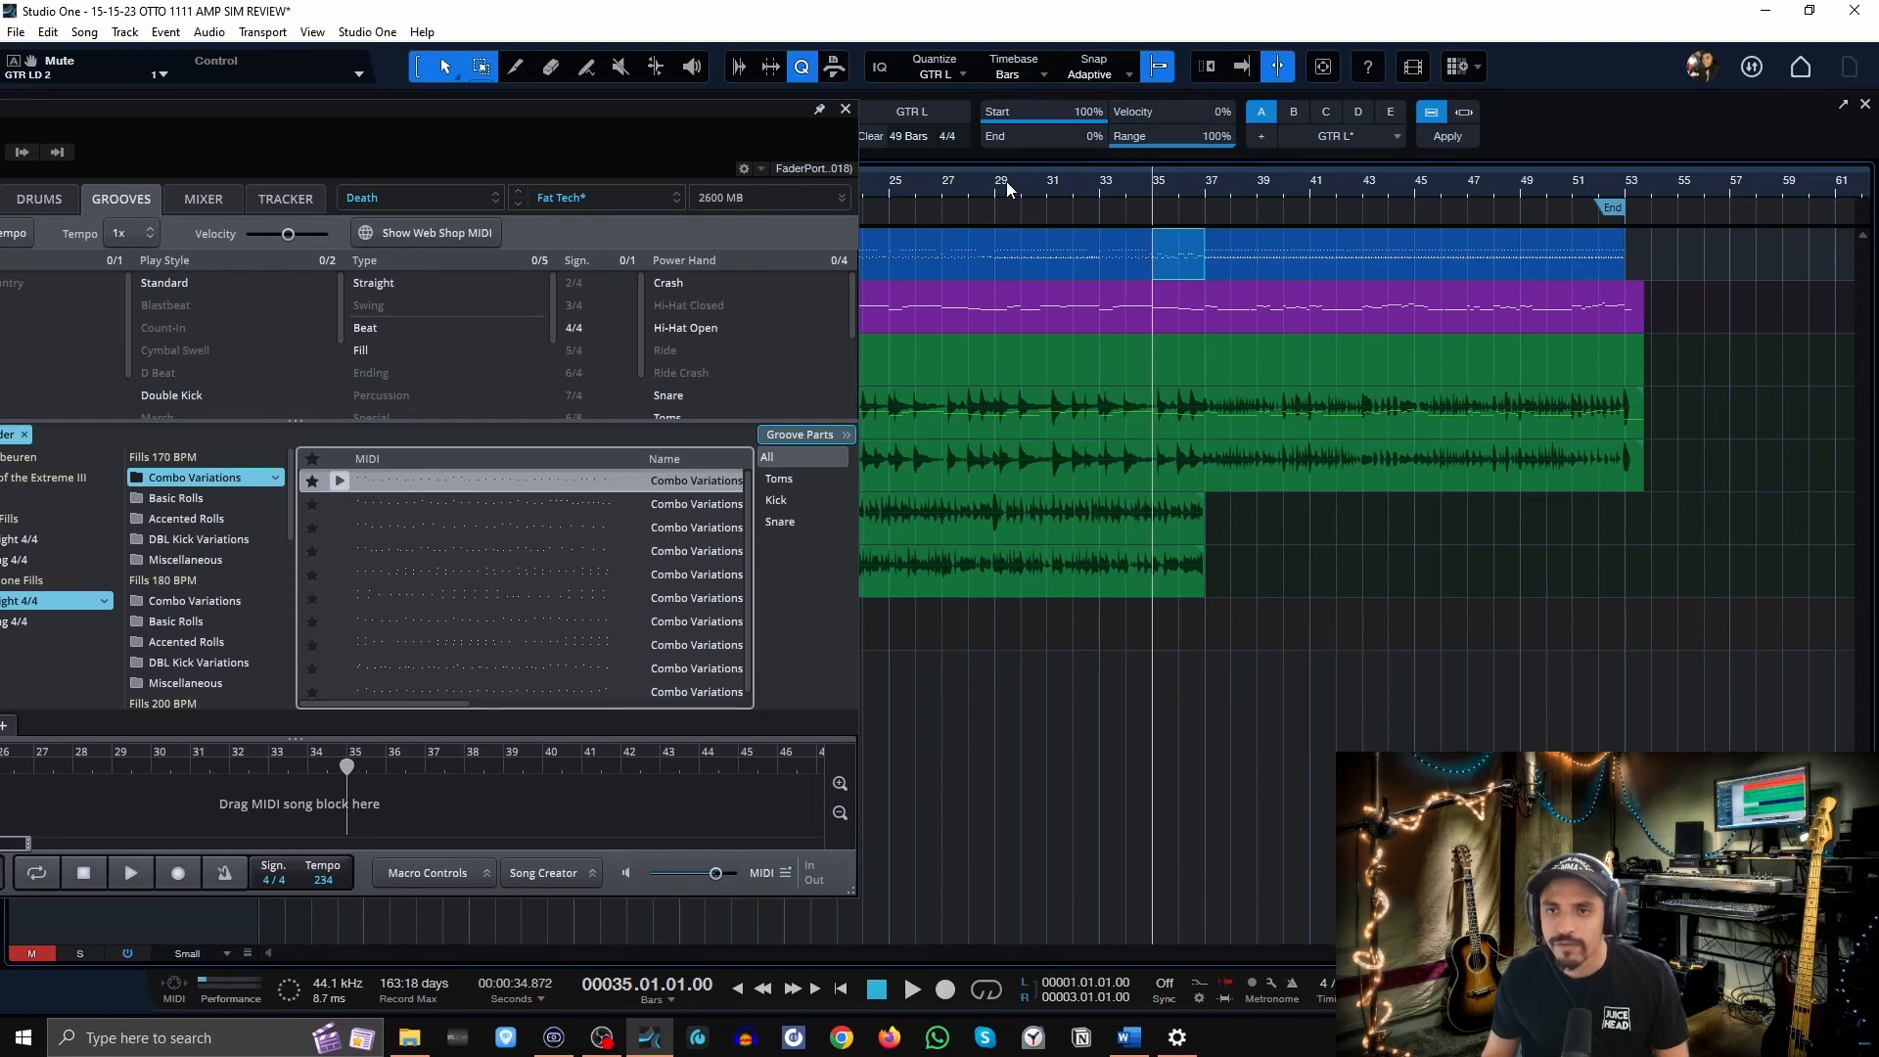
click(996, 182)
key(space)
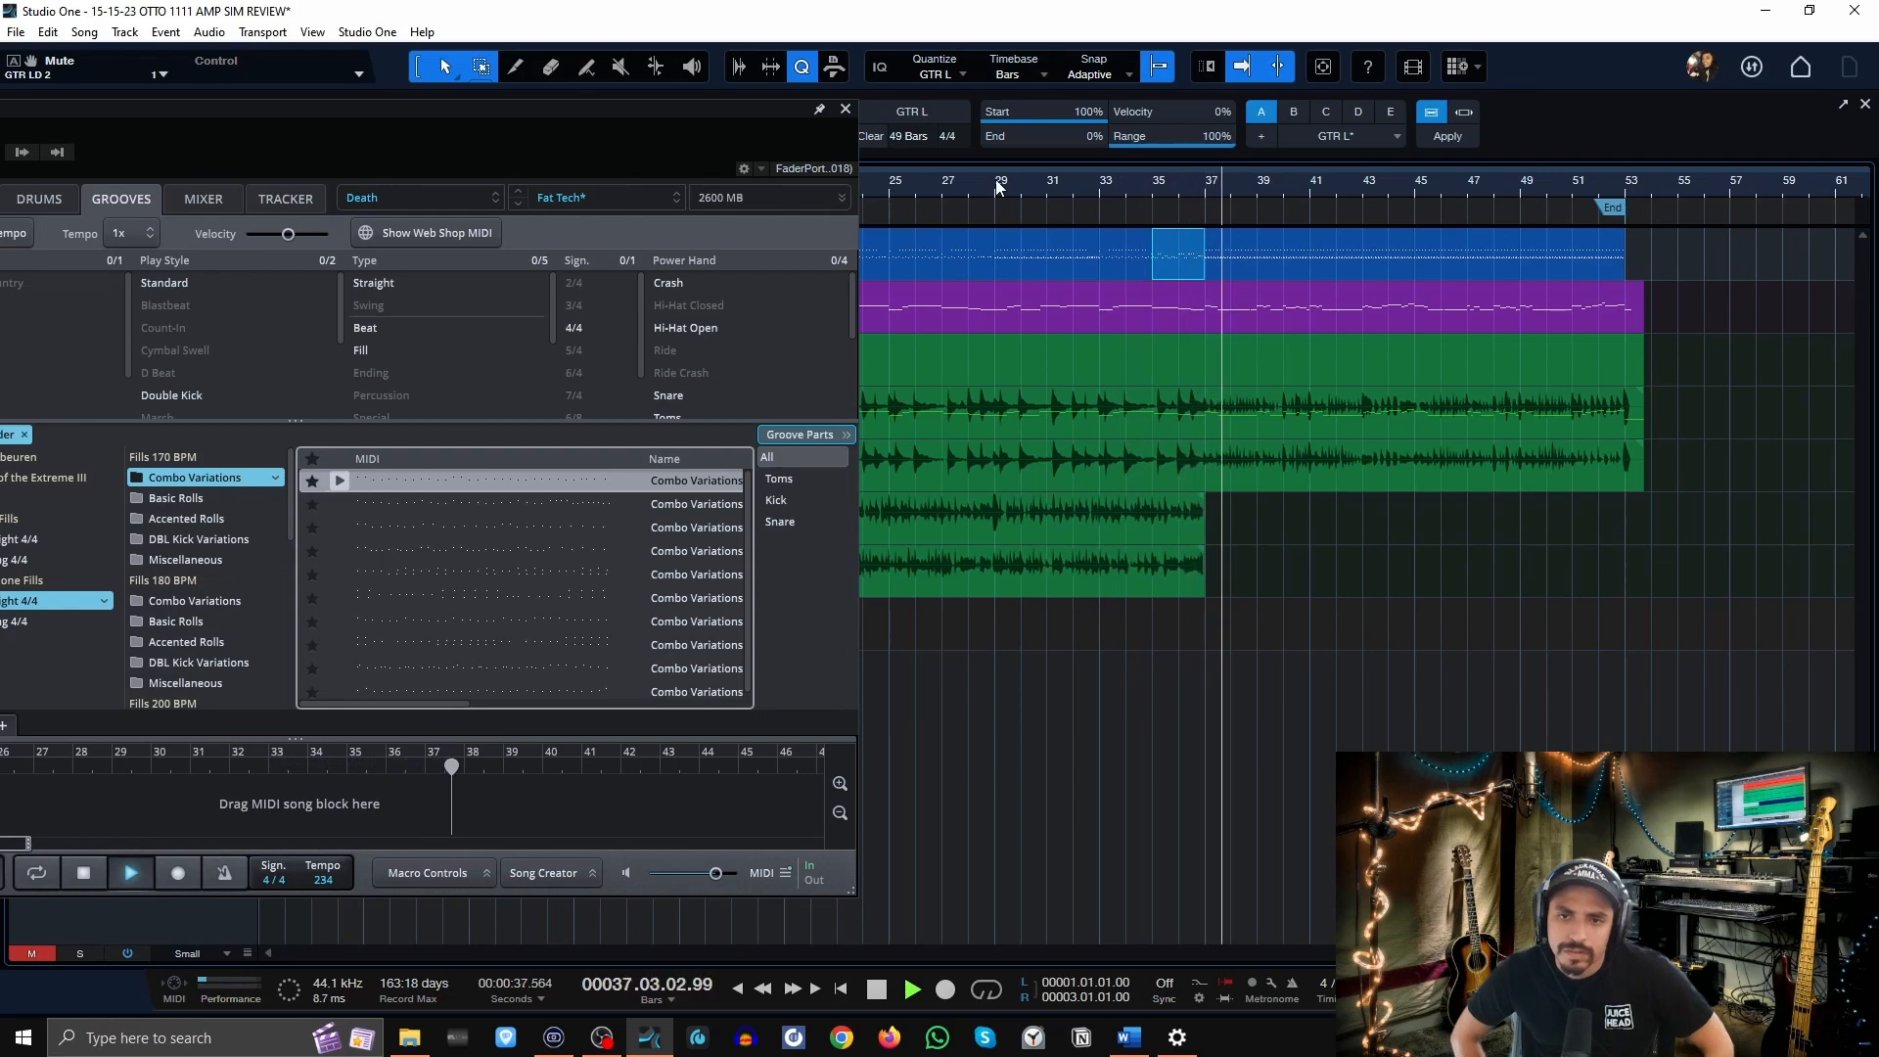
Replace the fill at bar 35 with Basic Rolls 02 from the 170 BPM fills and listen to it in the song.
click(176, 498)
click(338, 506)
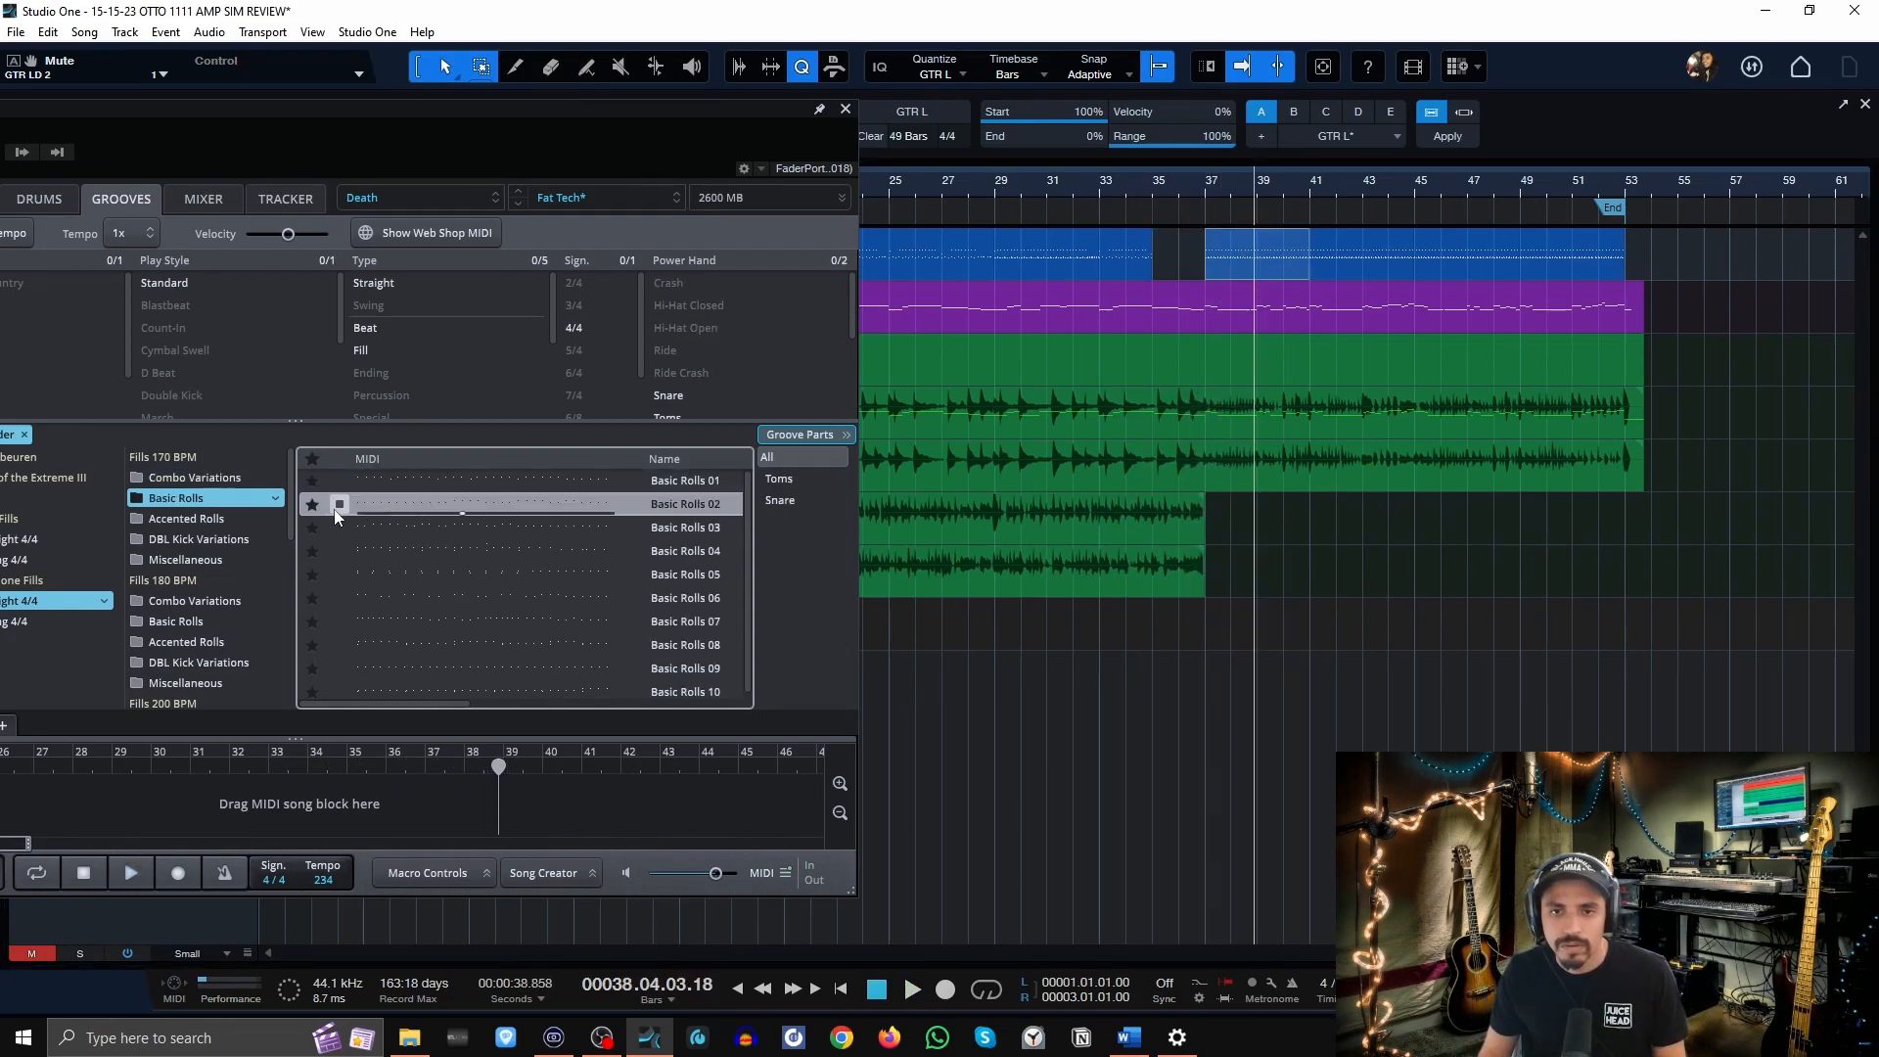
drag(335, 511, 1188, 261)
key(space)
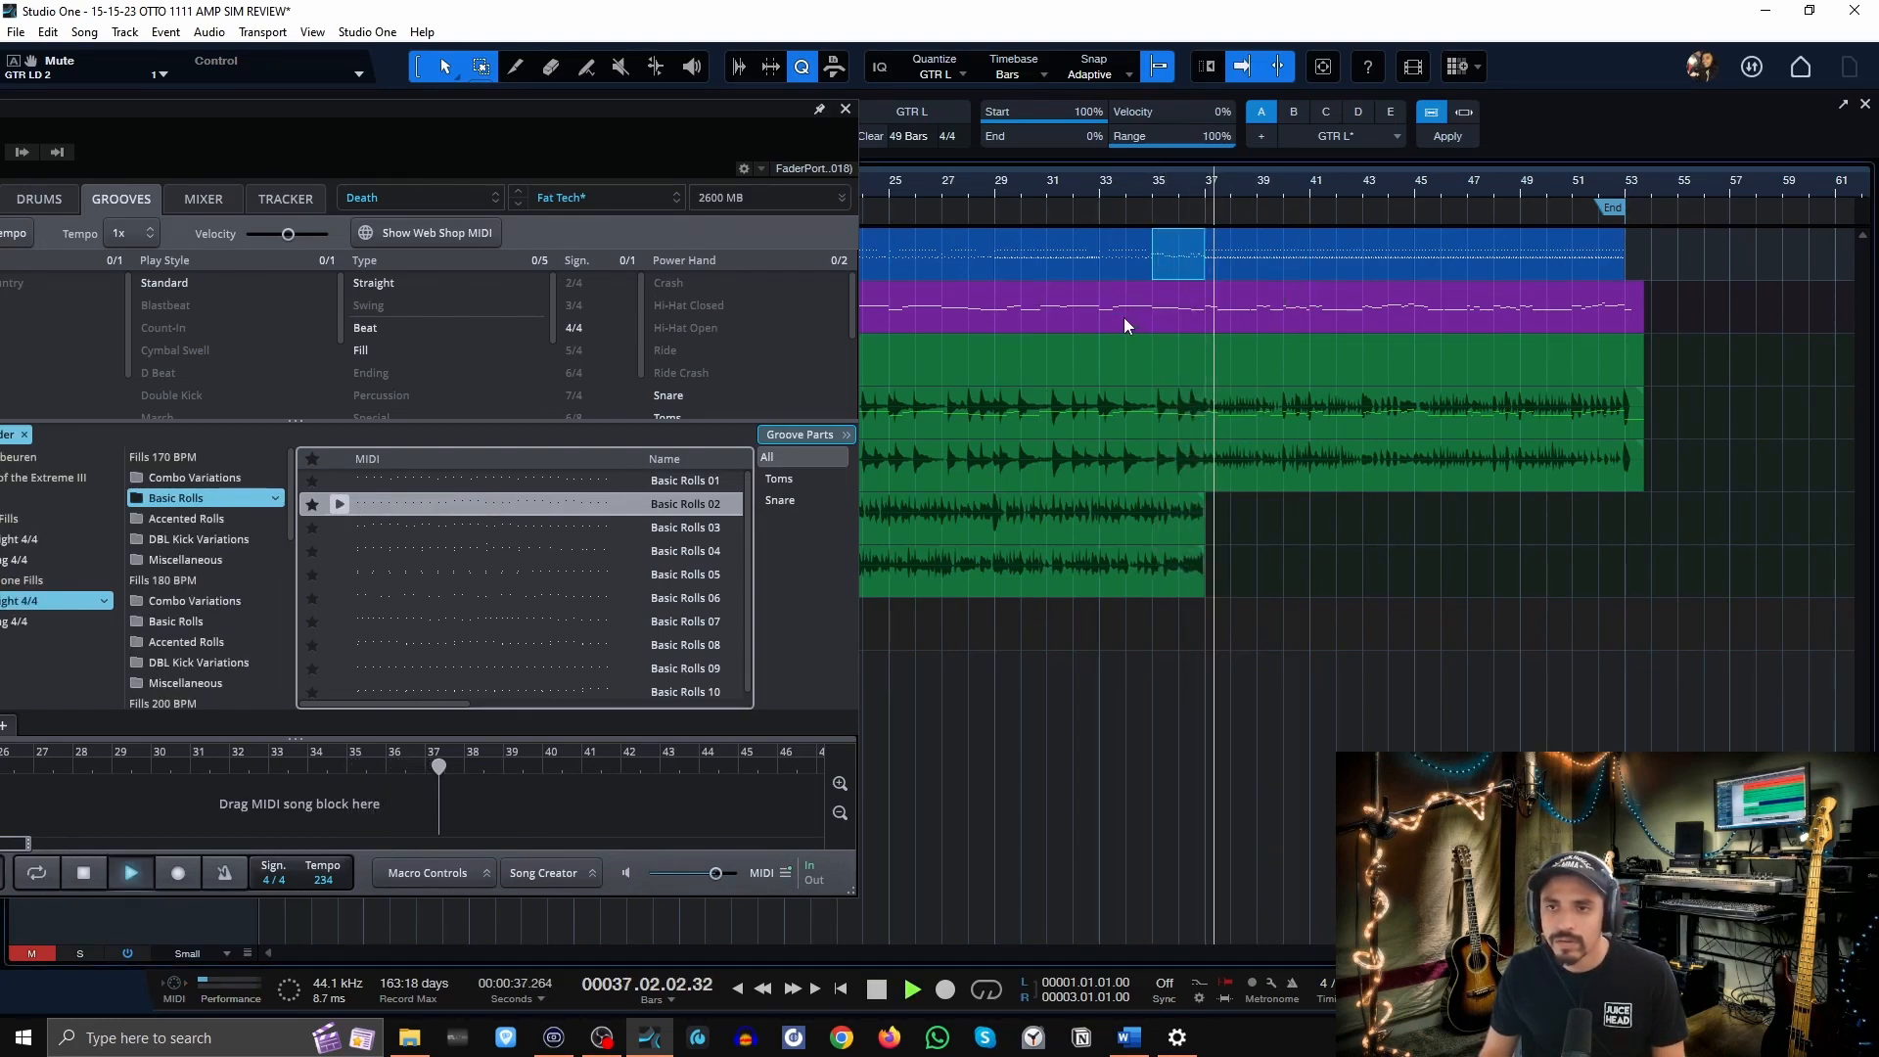
click(845, 109)
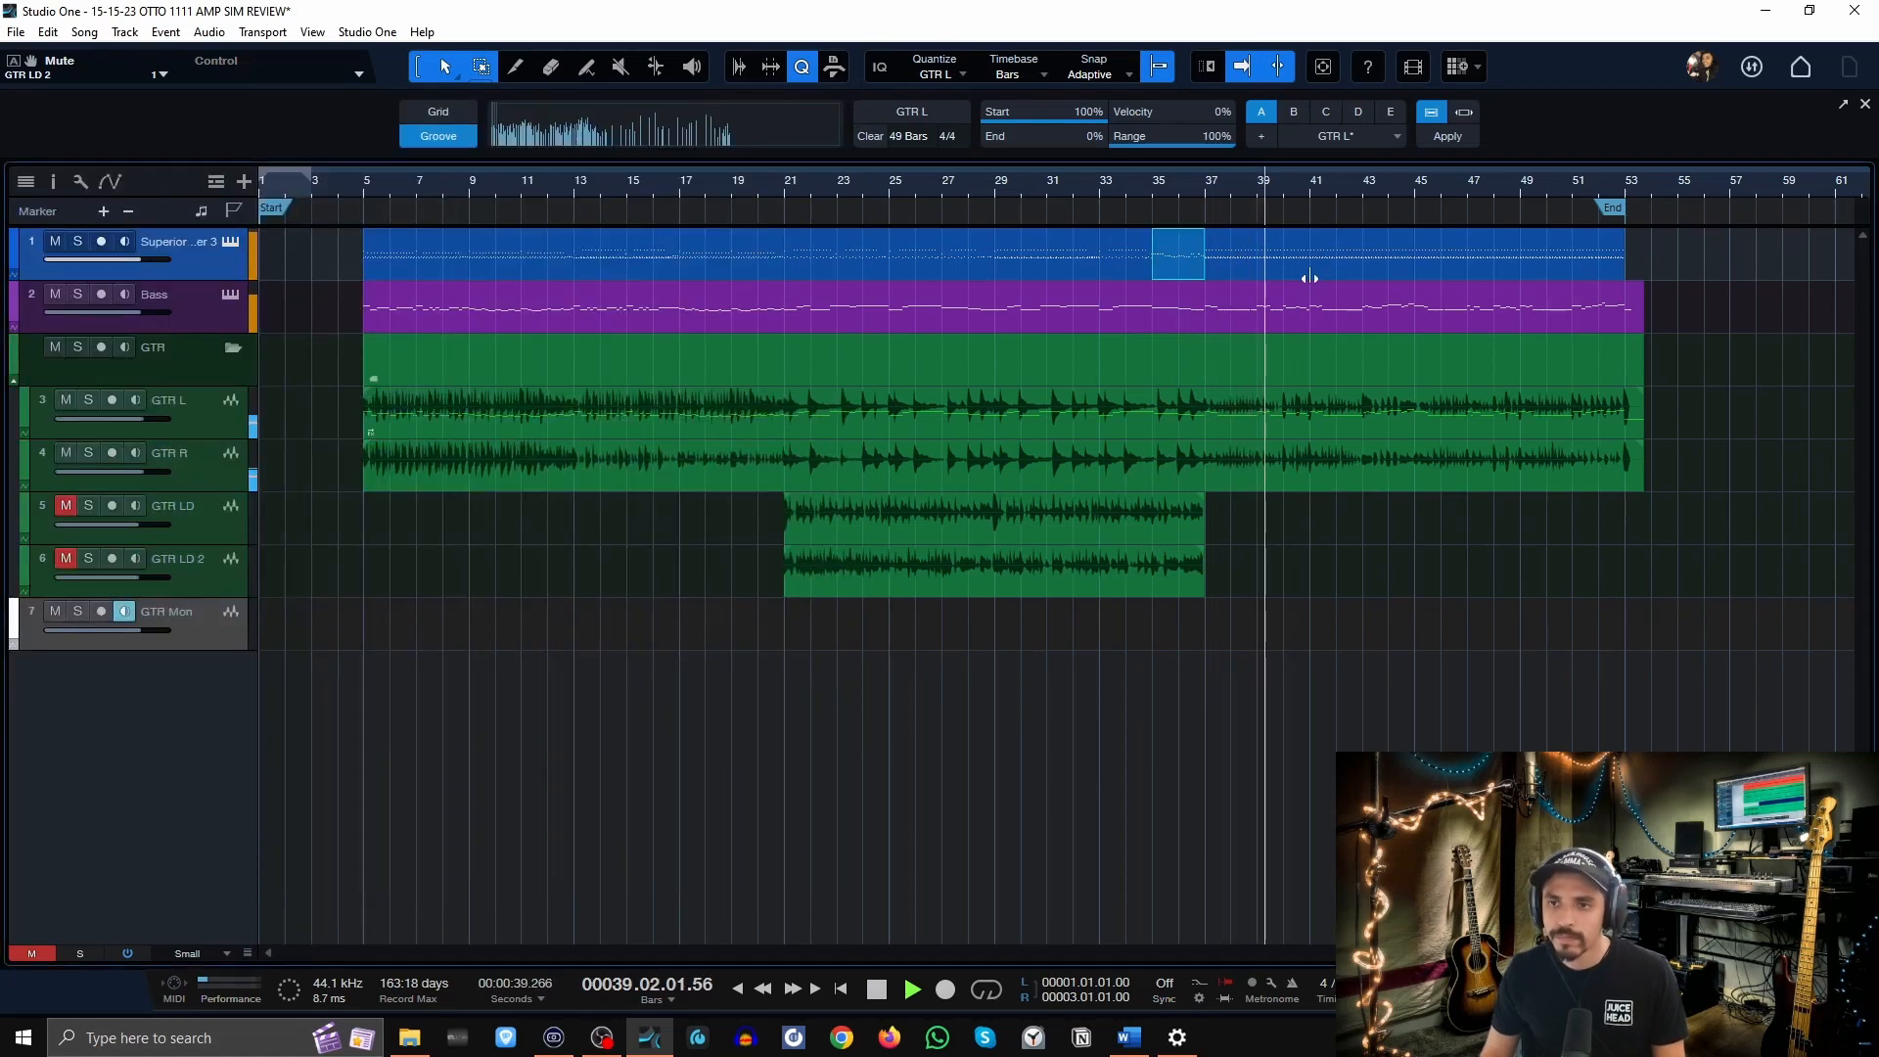
key(space)
Delete the drum clip at bar 37 and open the Straight 4/4 Bomb Blast Hats Open grooves of Library of the Extreme.
click(1258, 262)
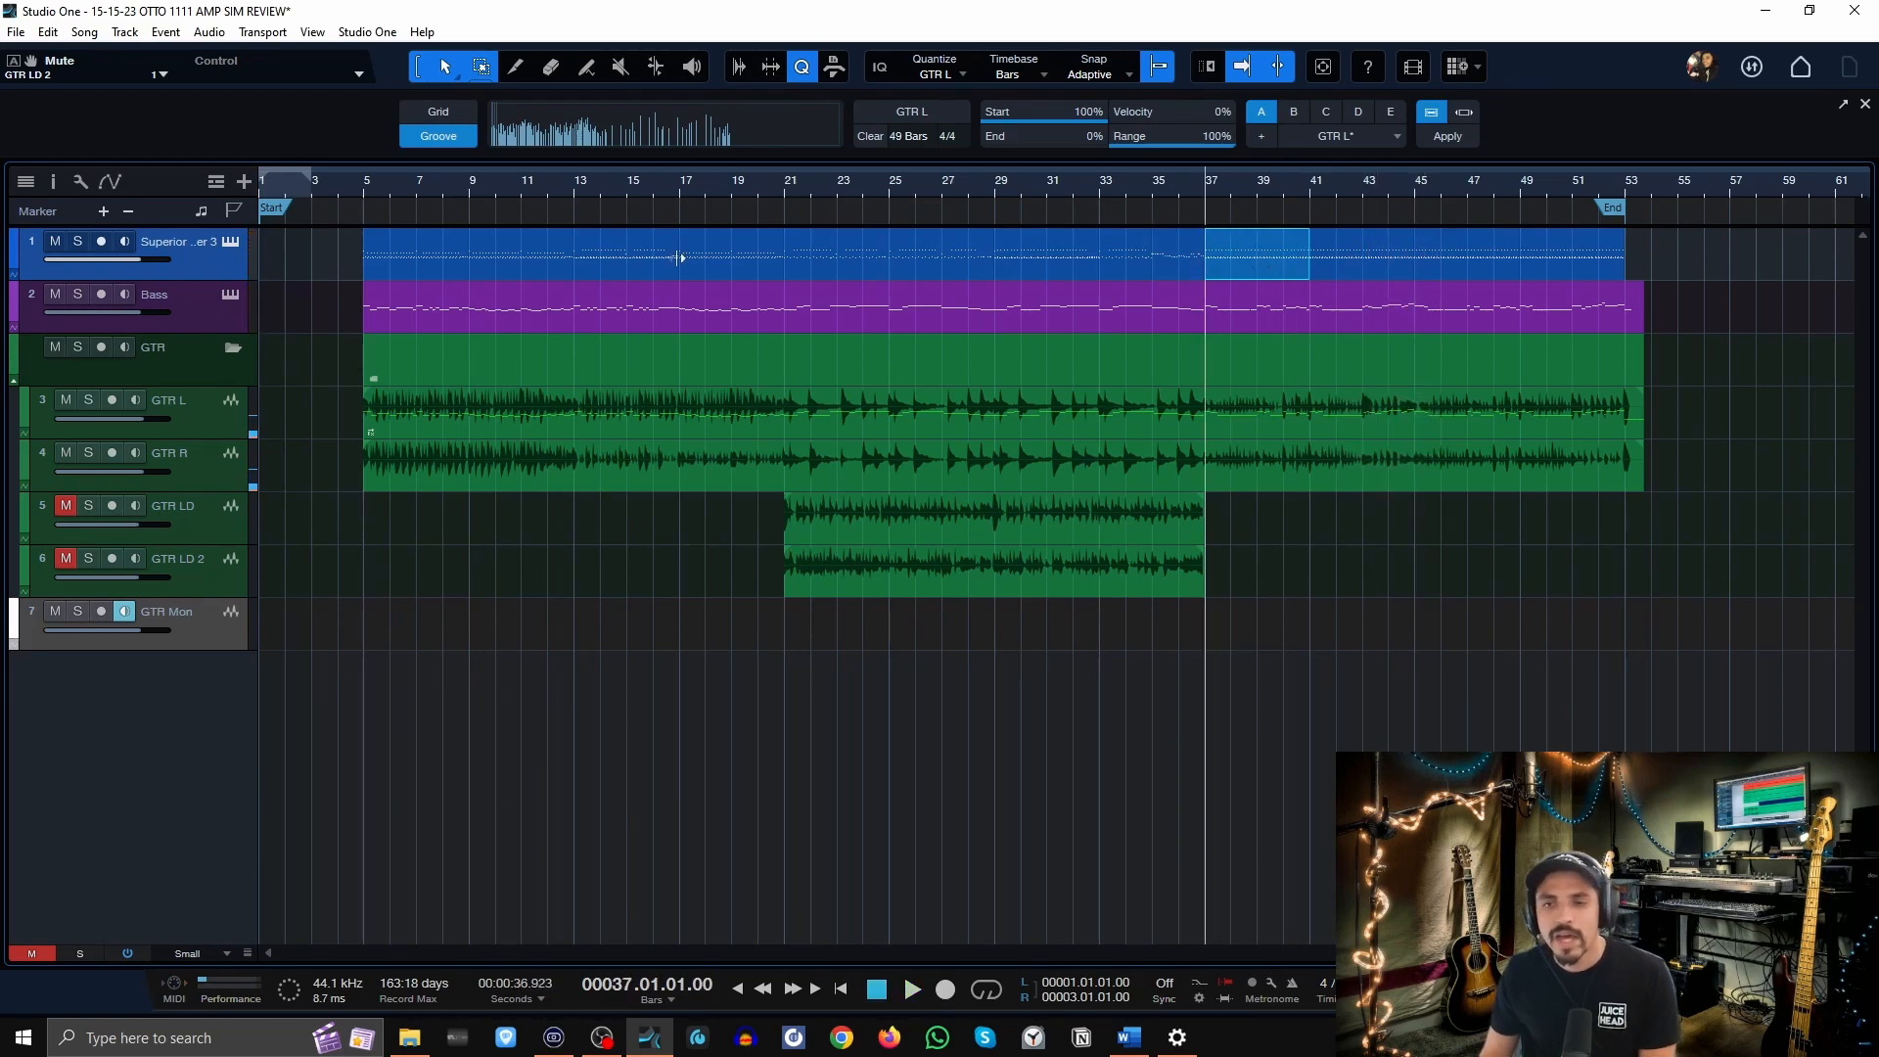
key(Delete)
click(230, 243)
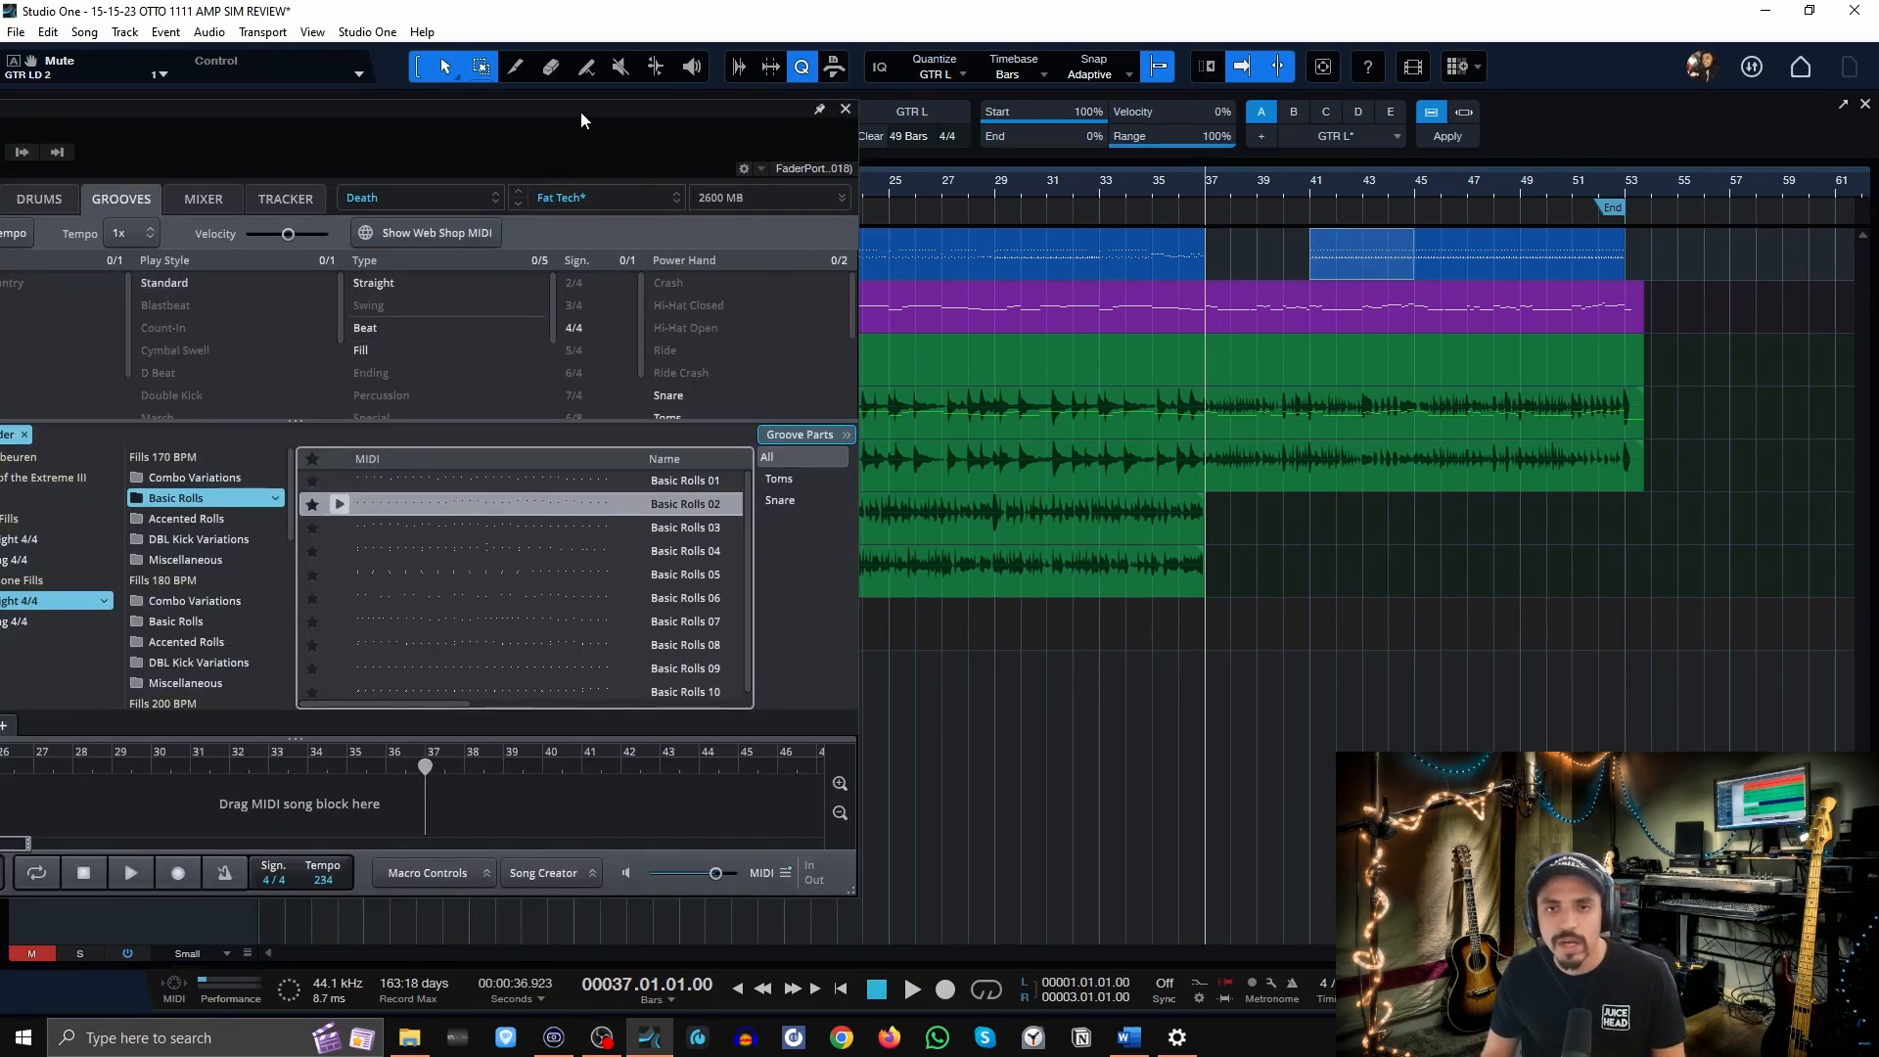
drag(548, 109, 830, 127)
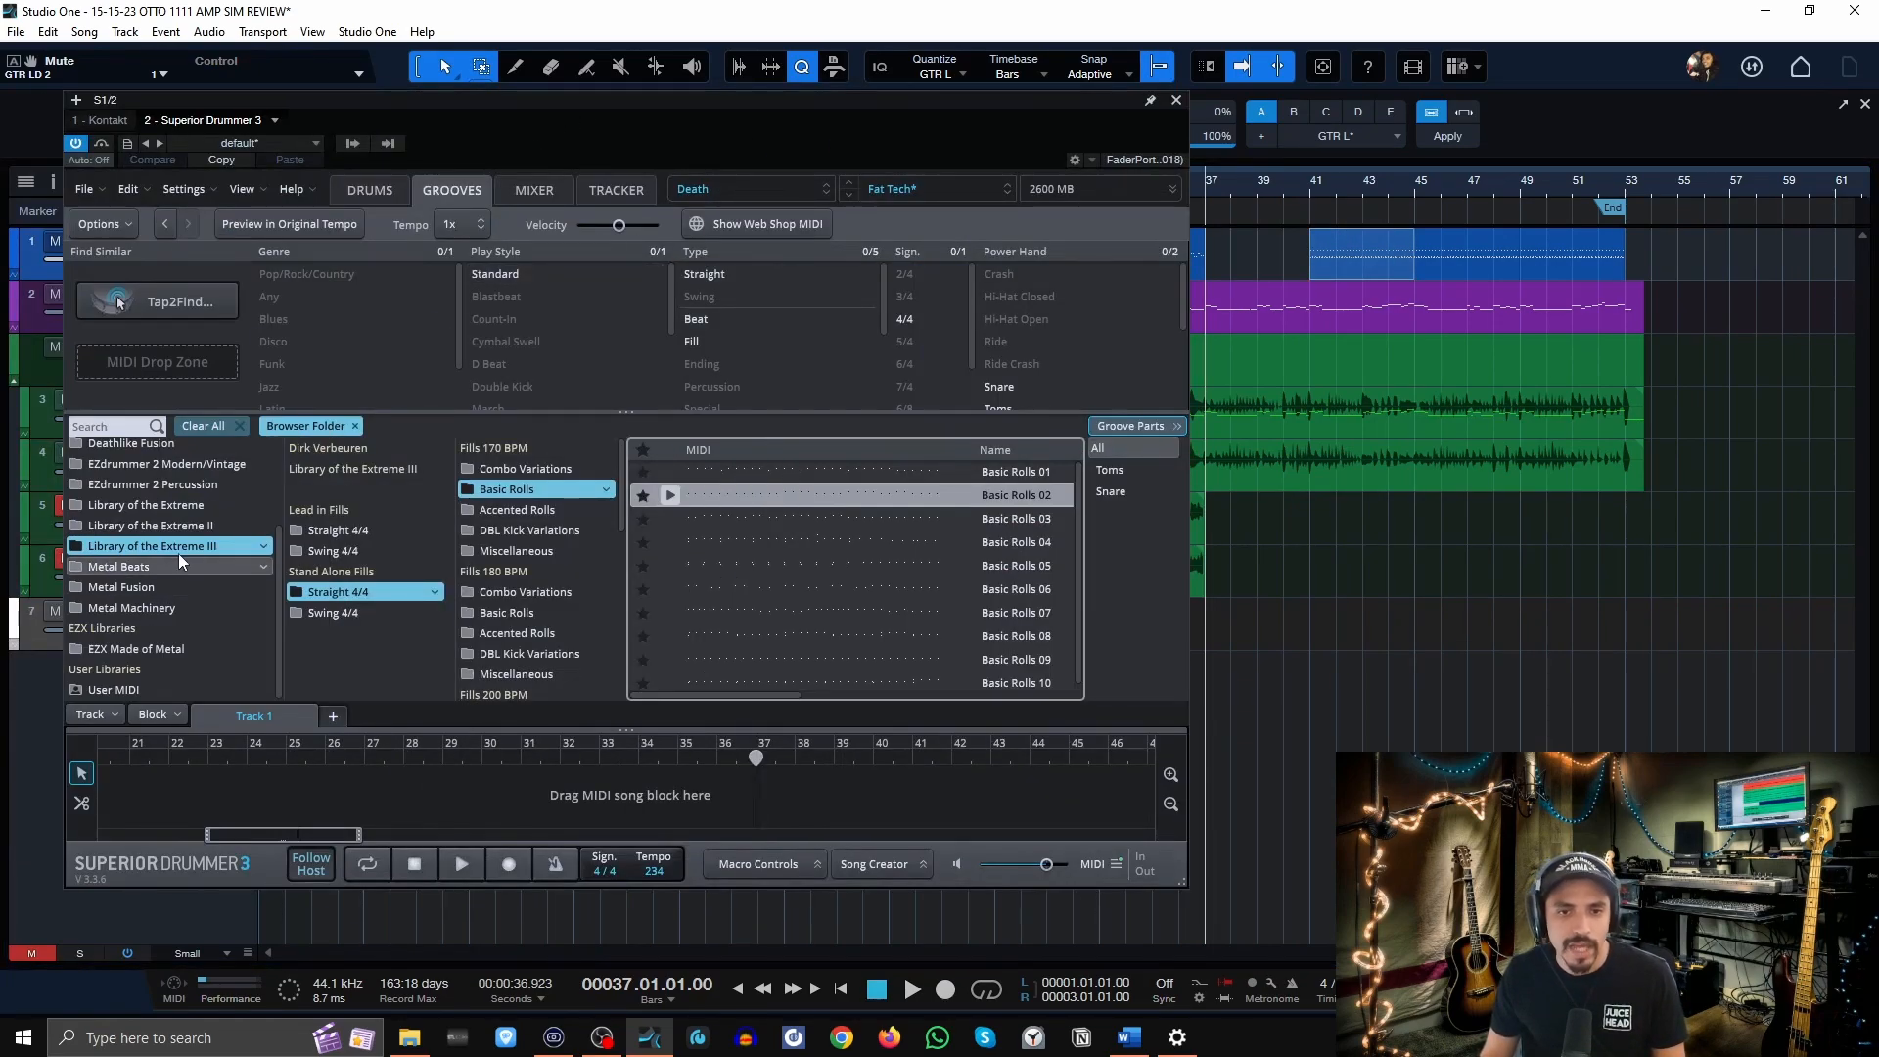
click(190, 503)
click(543, 596)
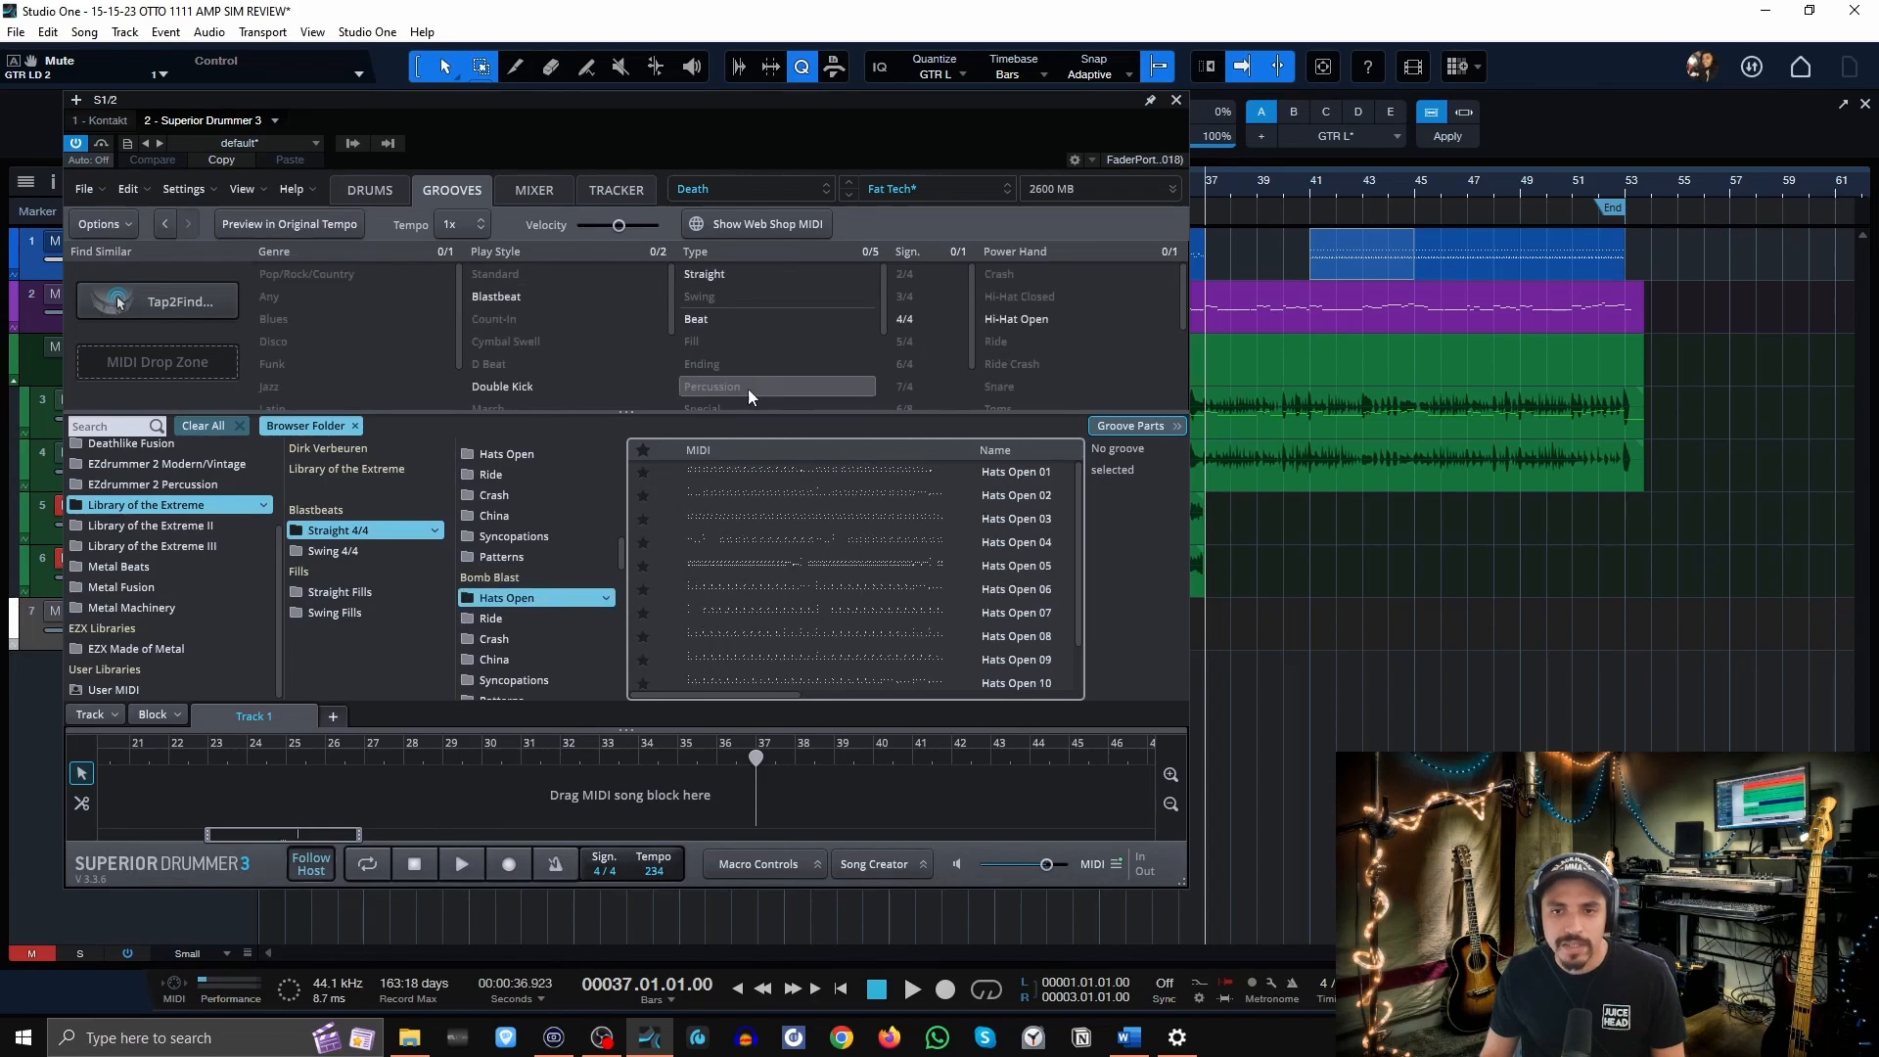
Preview the Bomb Blast grooves Hats Open 01, 02 and 04.
click(671, 469)
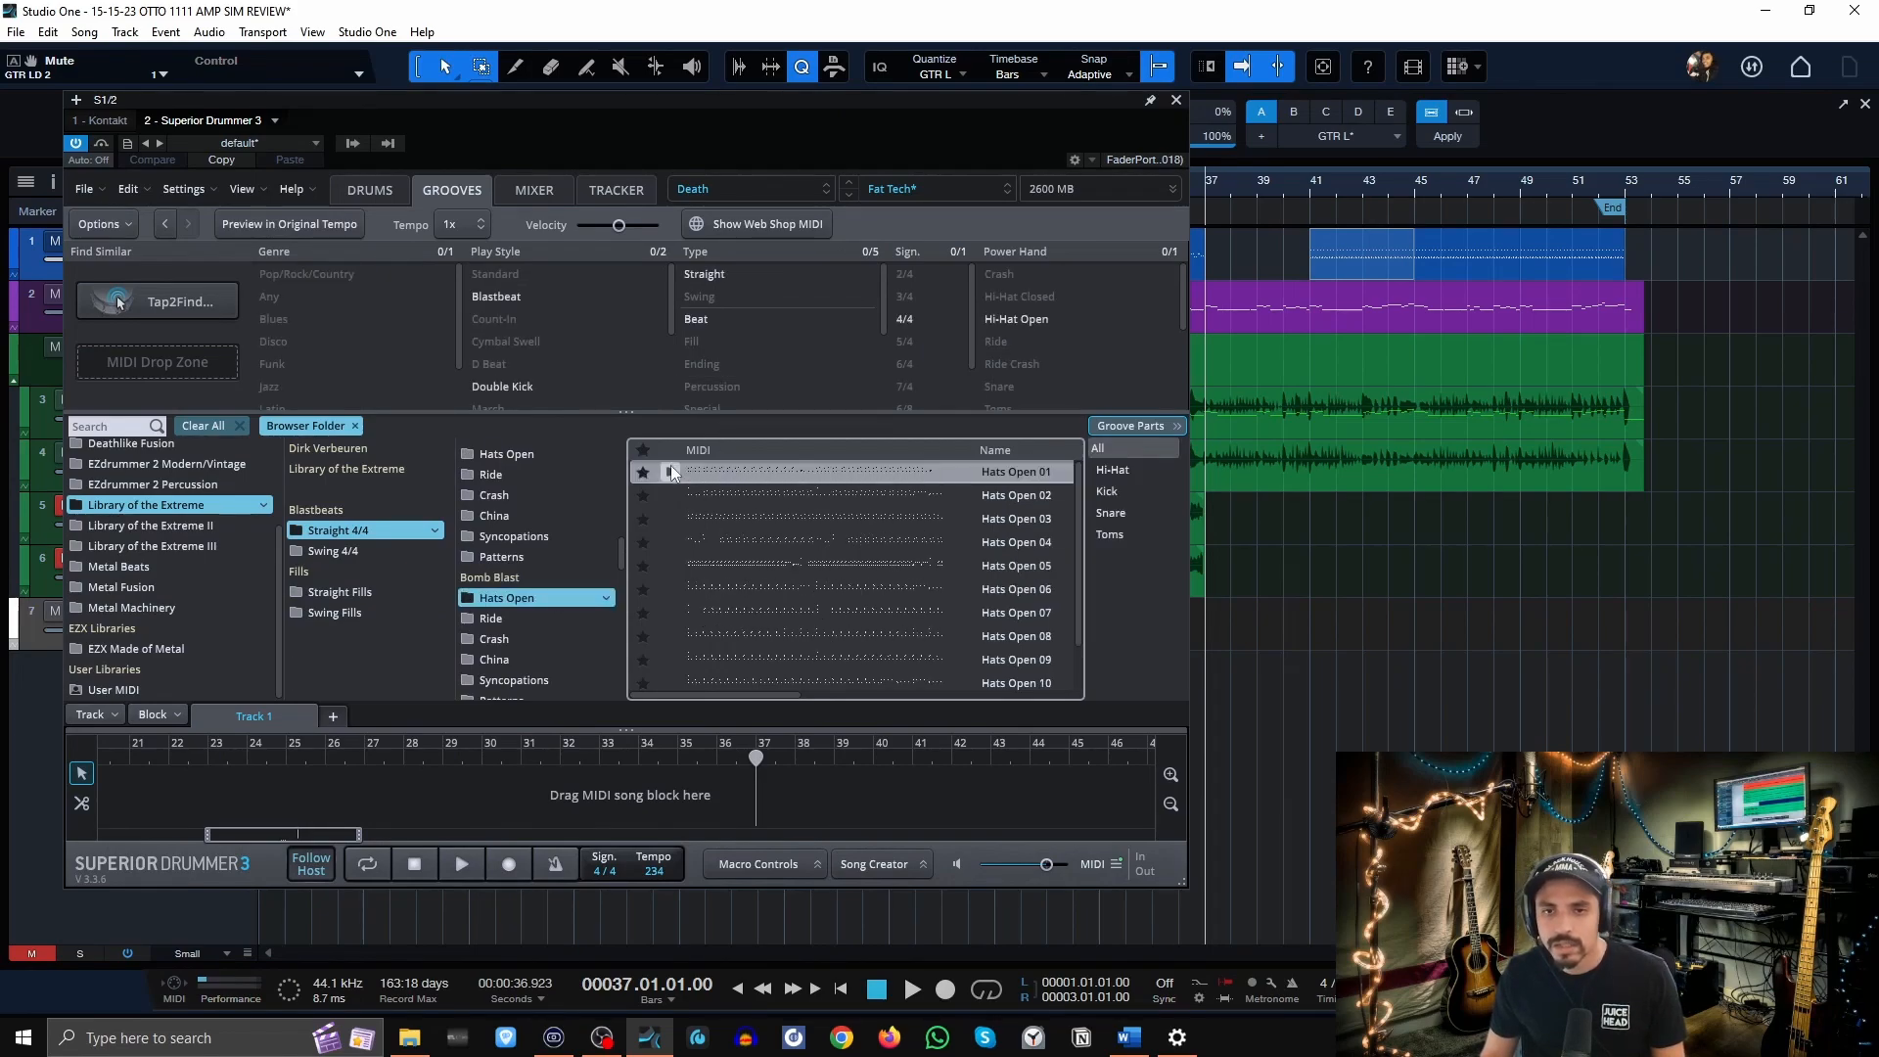
click(667, 495)
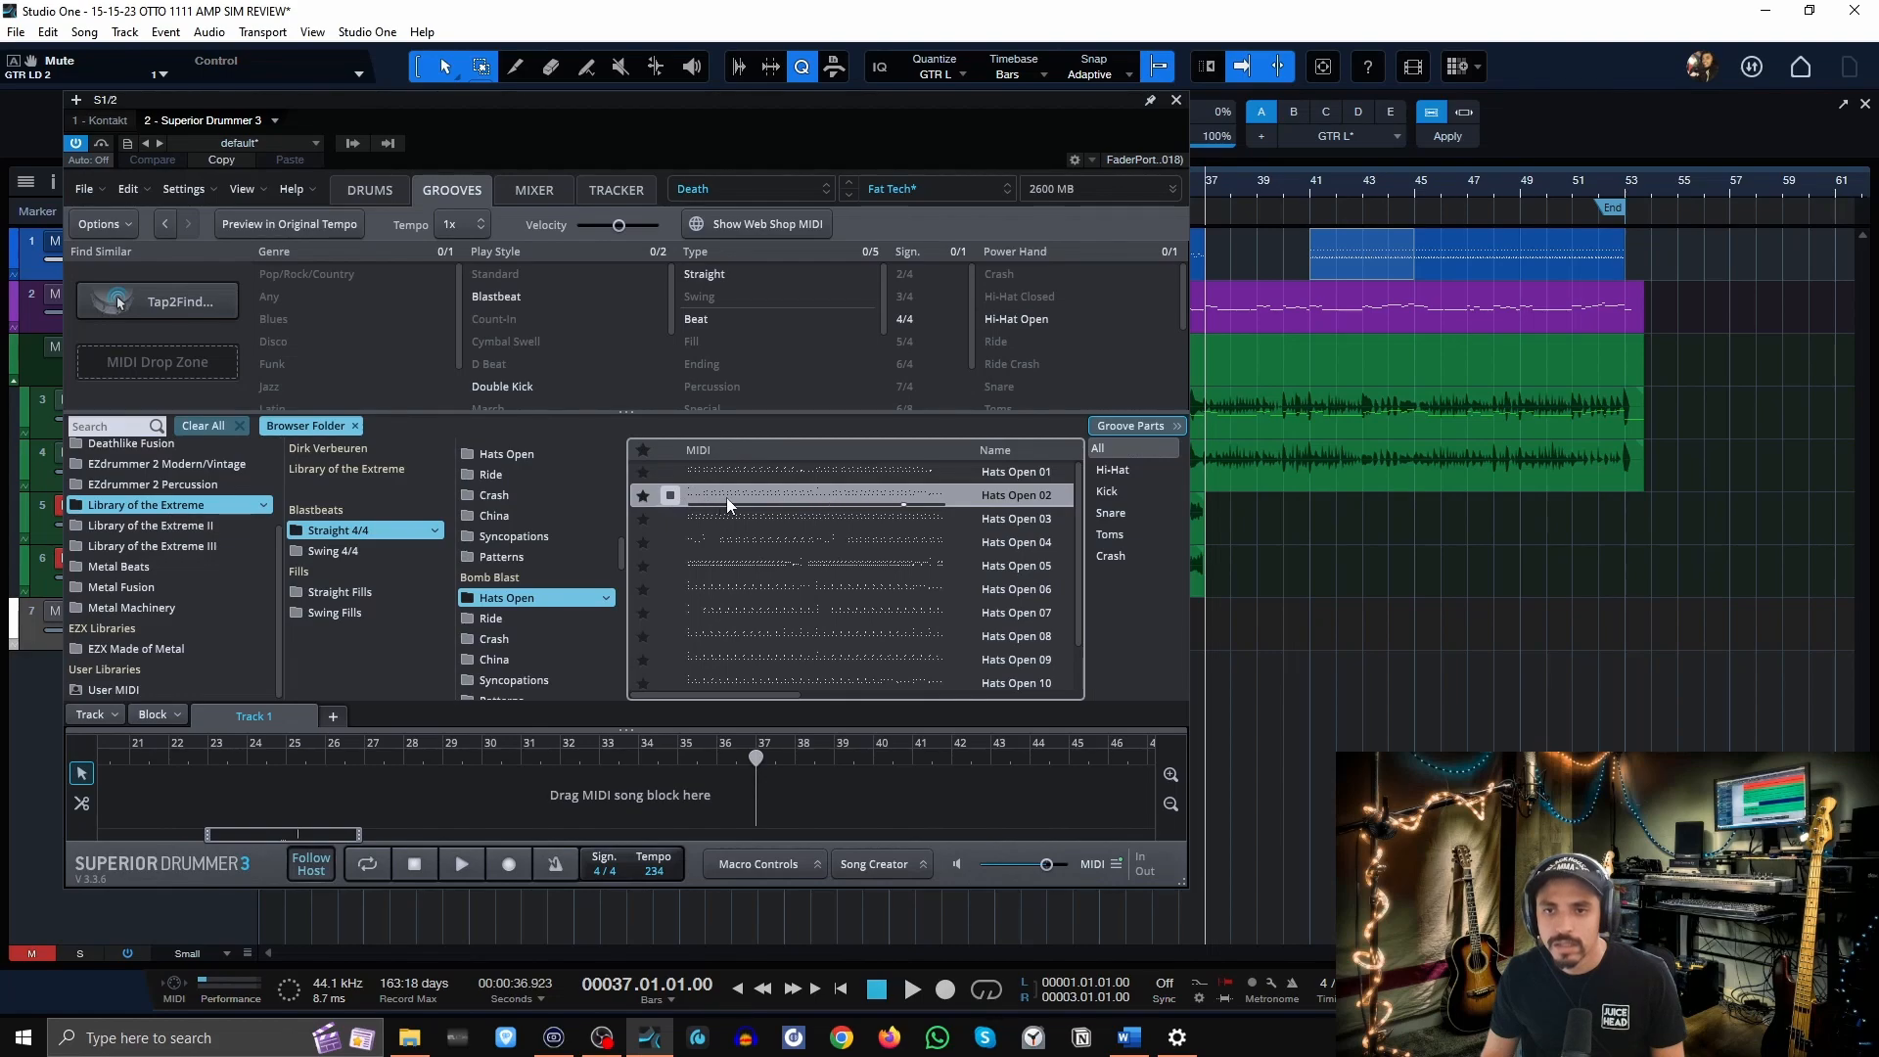
click(671, 542)
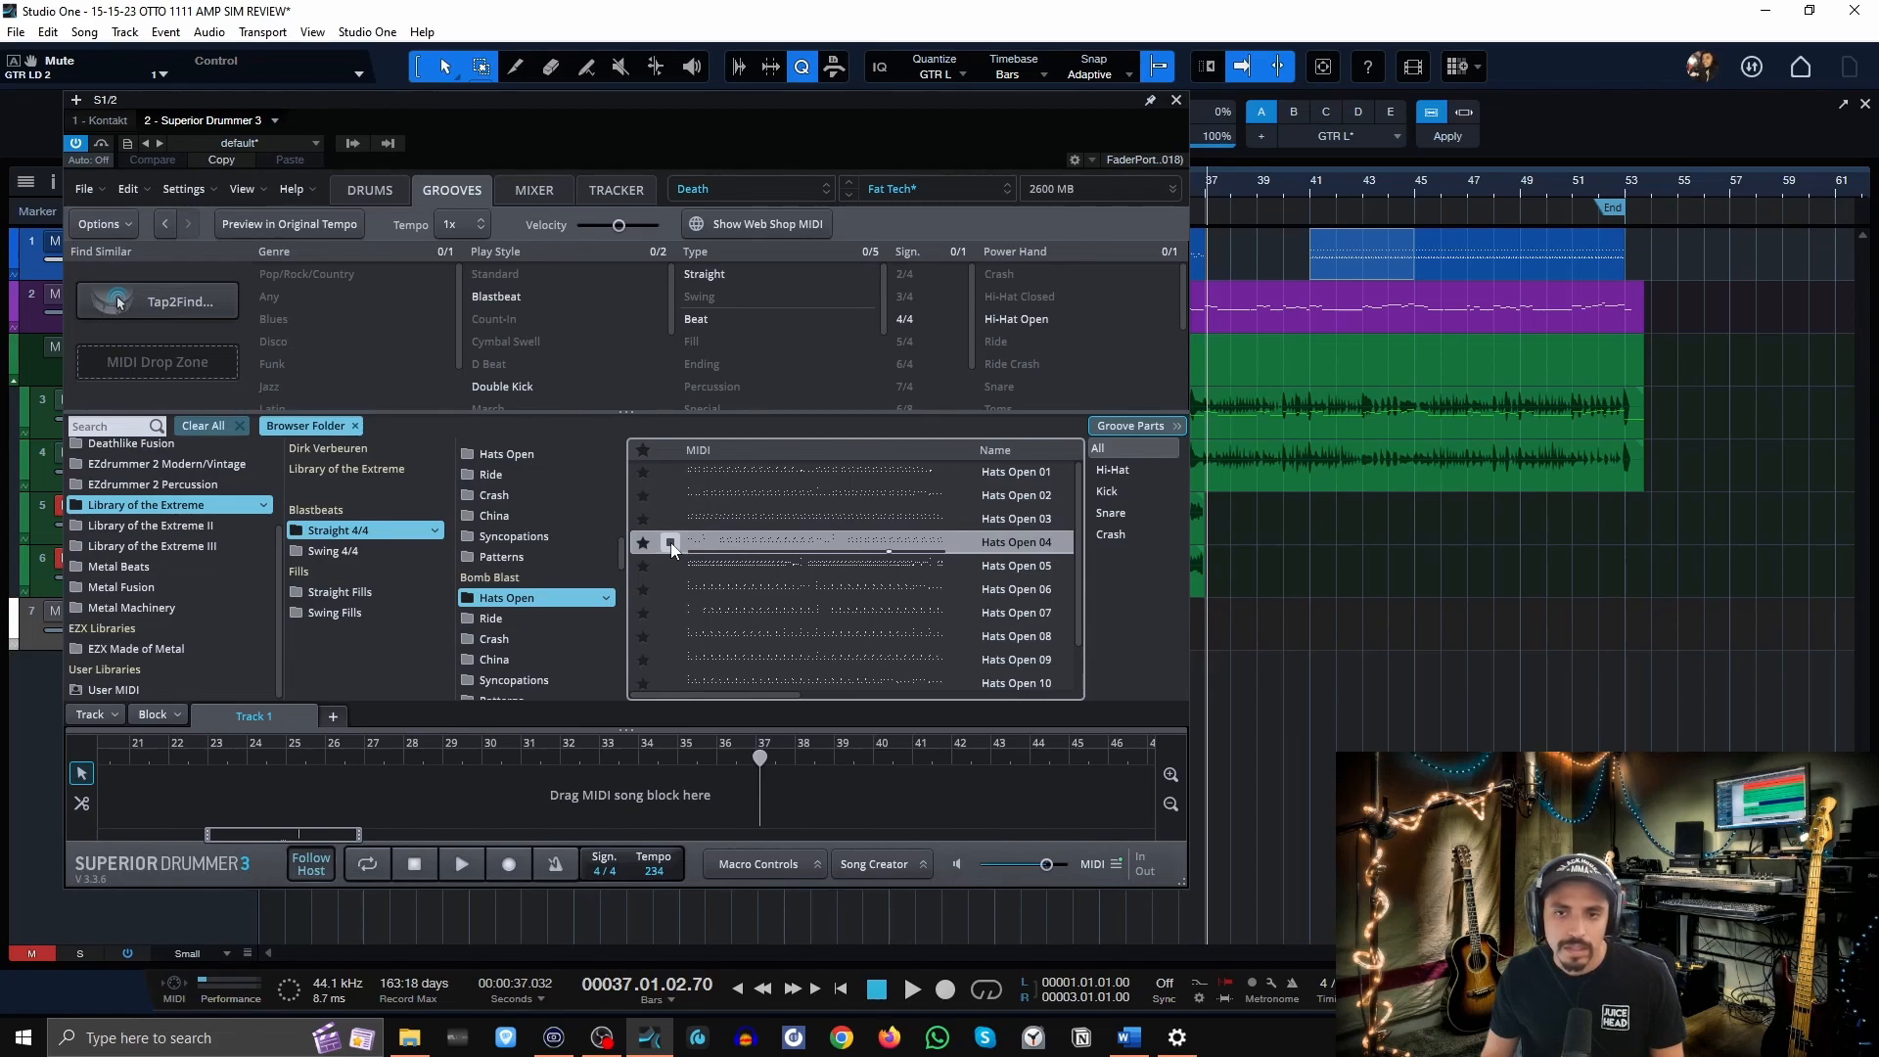
Place Bomb Blast Hats Open 04 on the drum track at bar 37 and play it with the other tracks.
drag(698, 544, 1242, 238)
key(space)
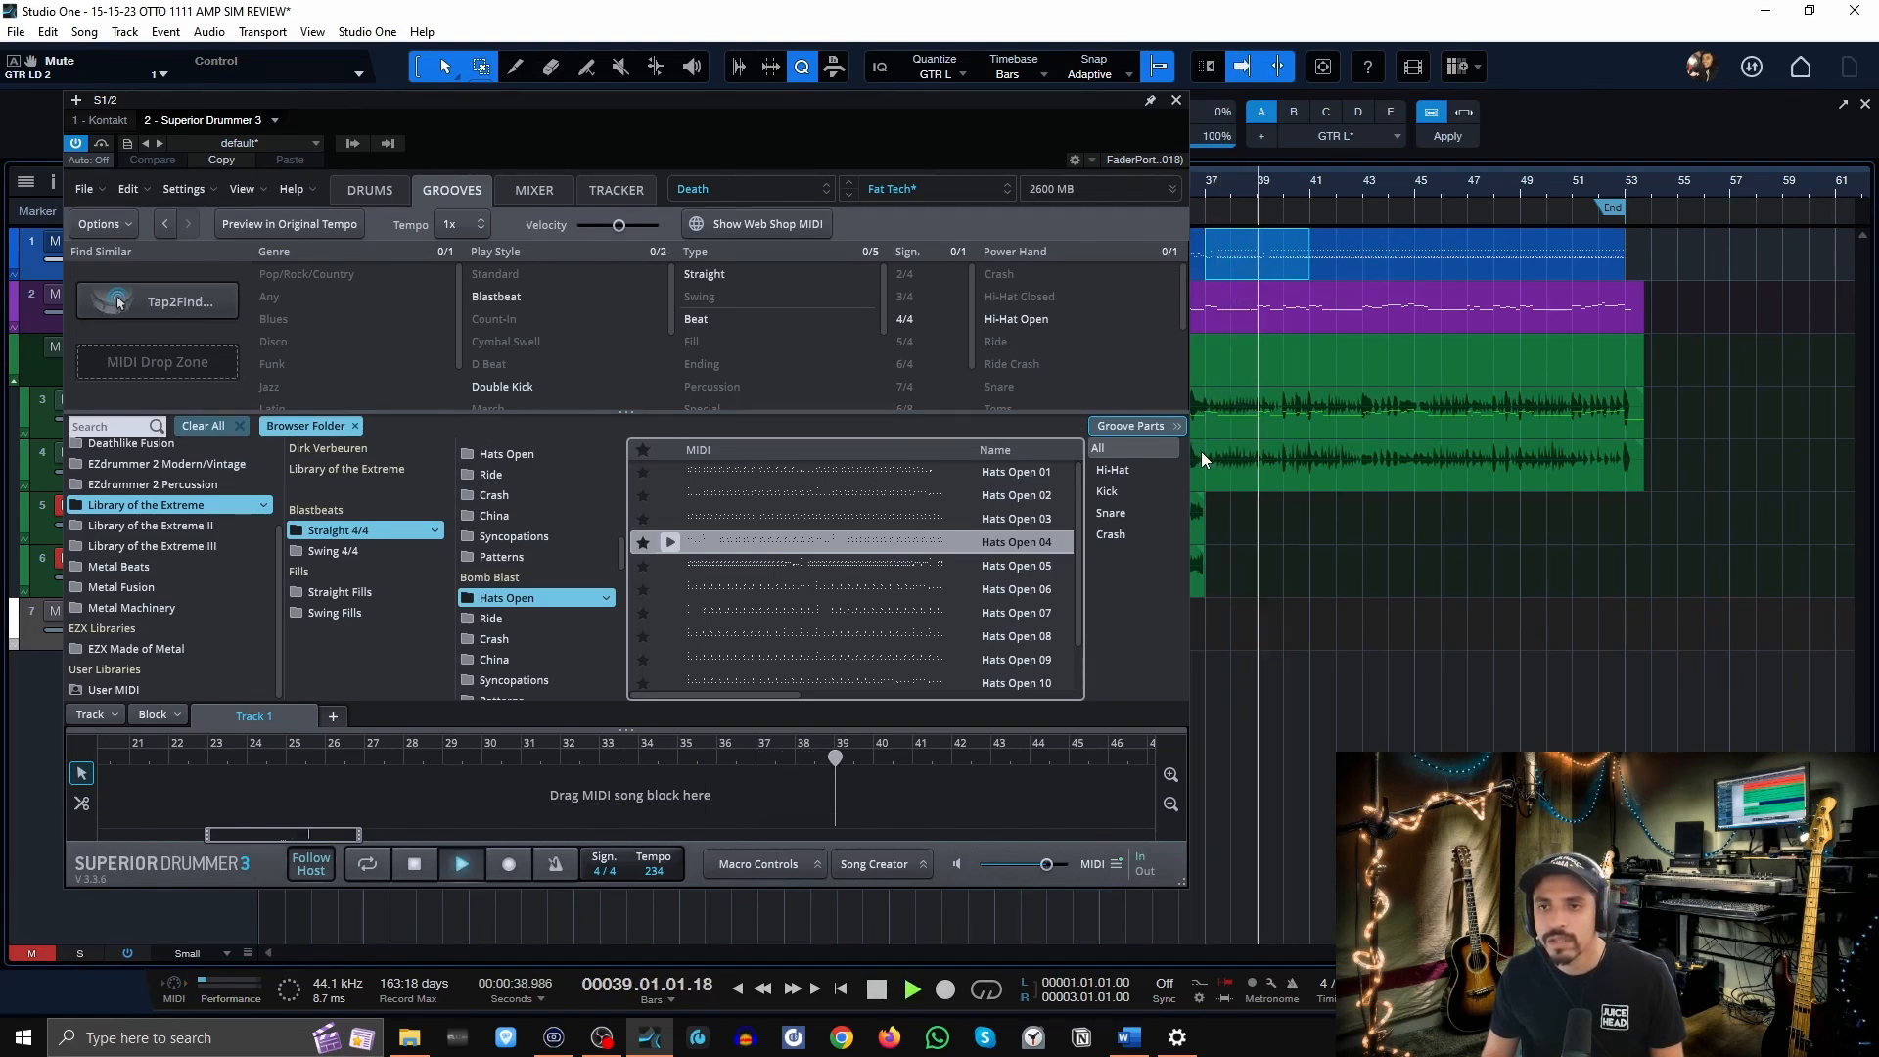
key(space)
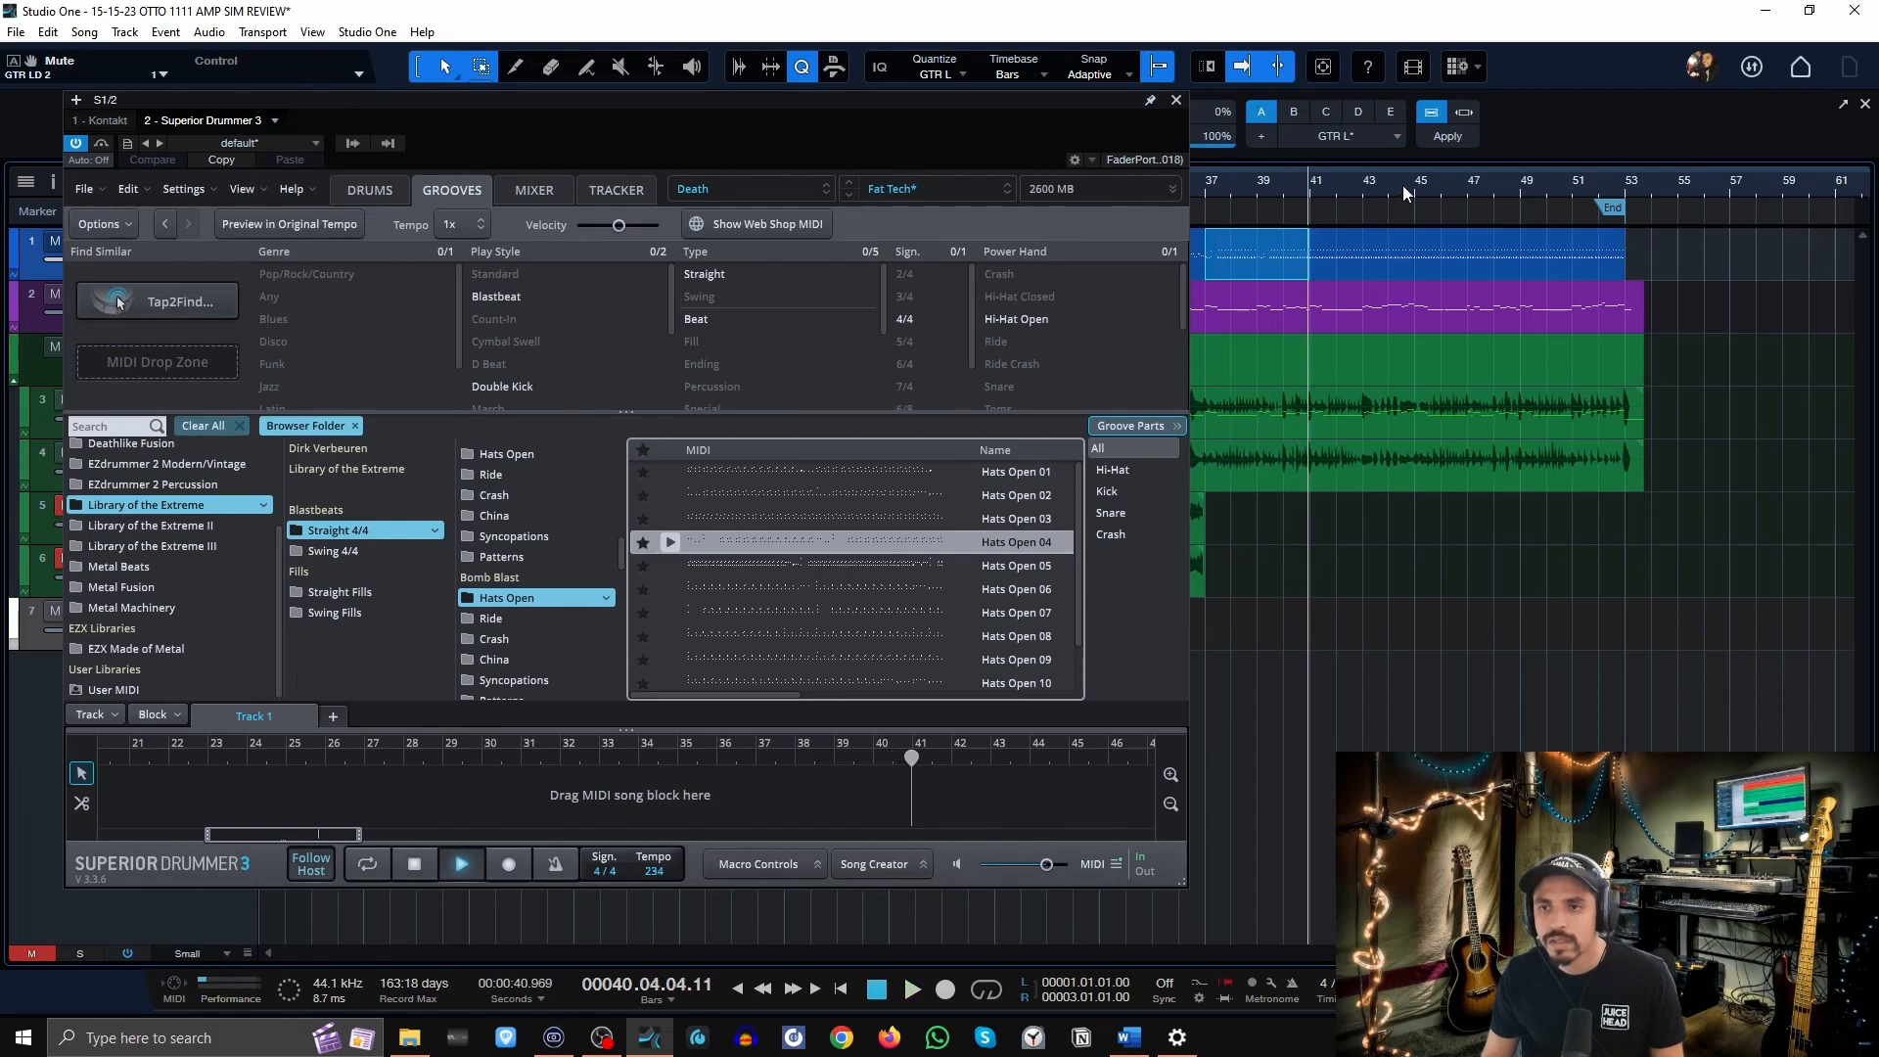
Replace the drum clip at bar 41 with a duplicate of the bar 37 blast beat and play it in the song.
click(1352, 270)
key(Delete)
click(1261, 268)
key(d)
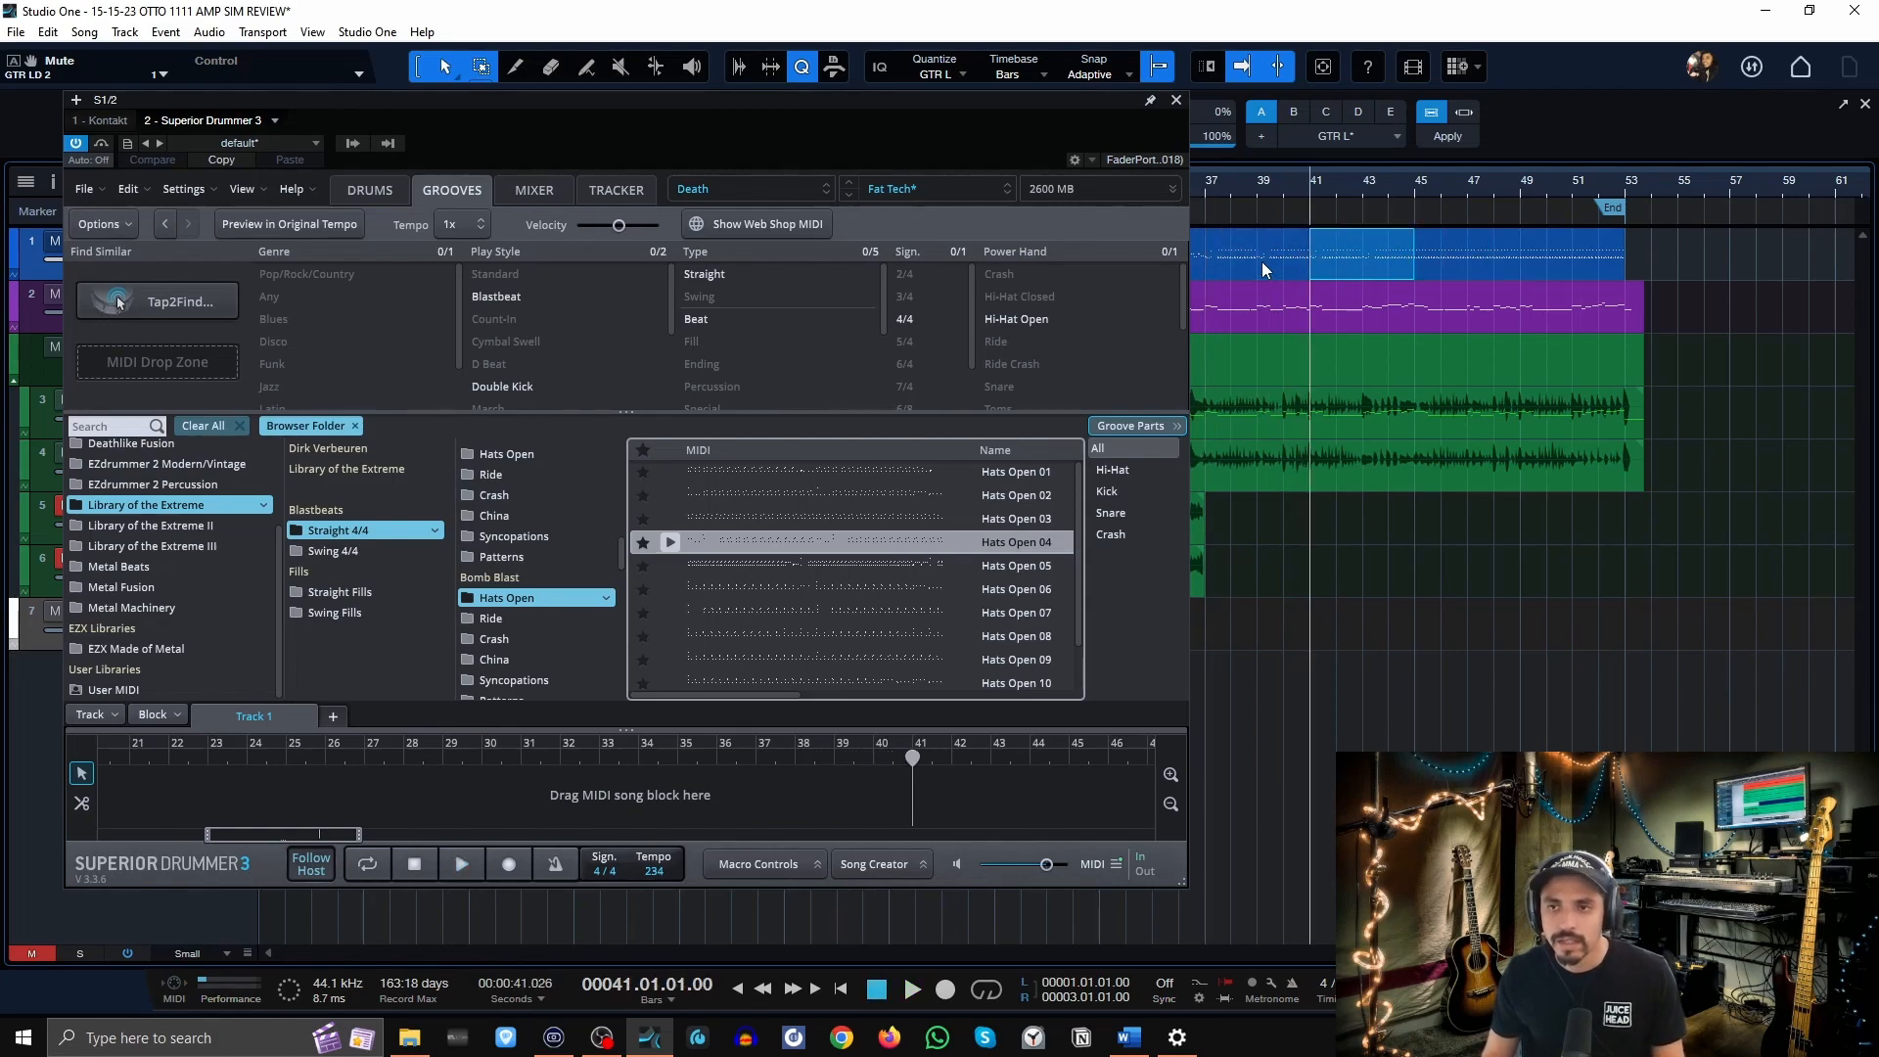
key(space)
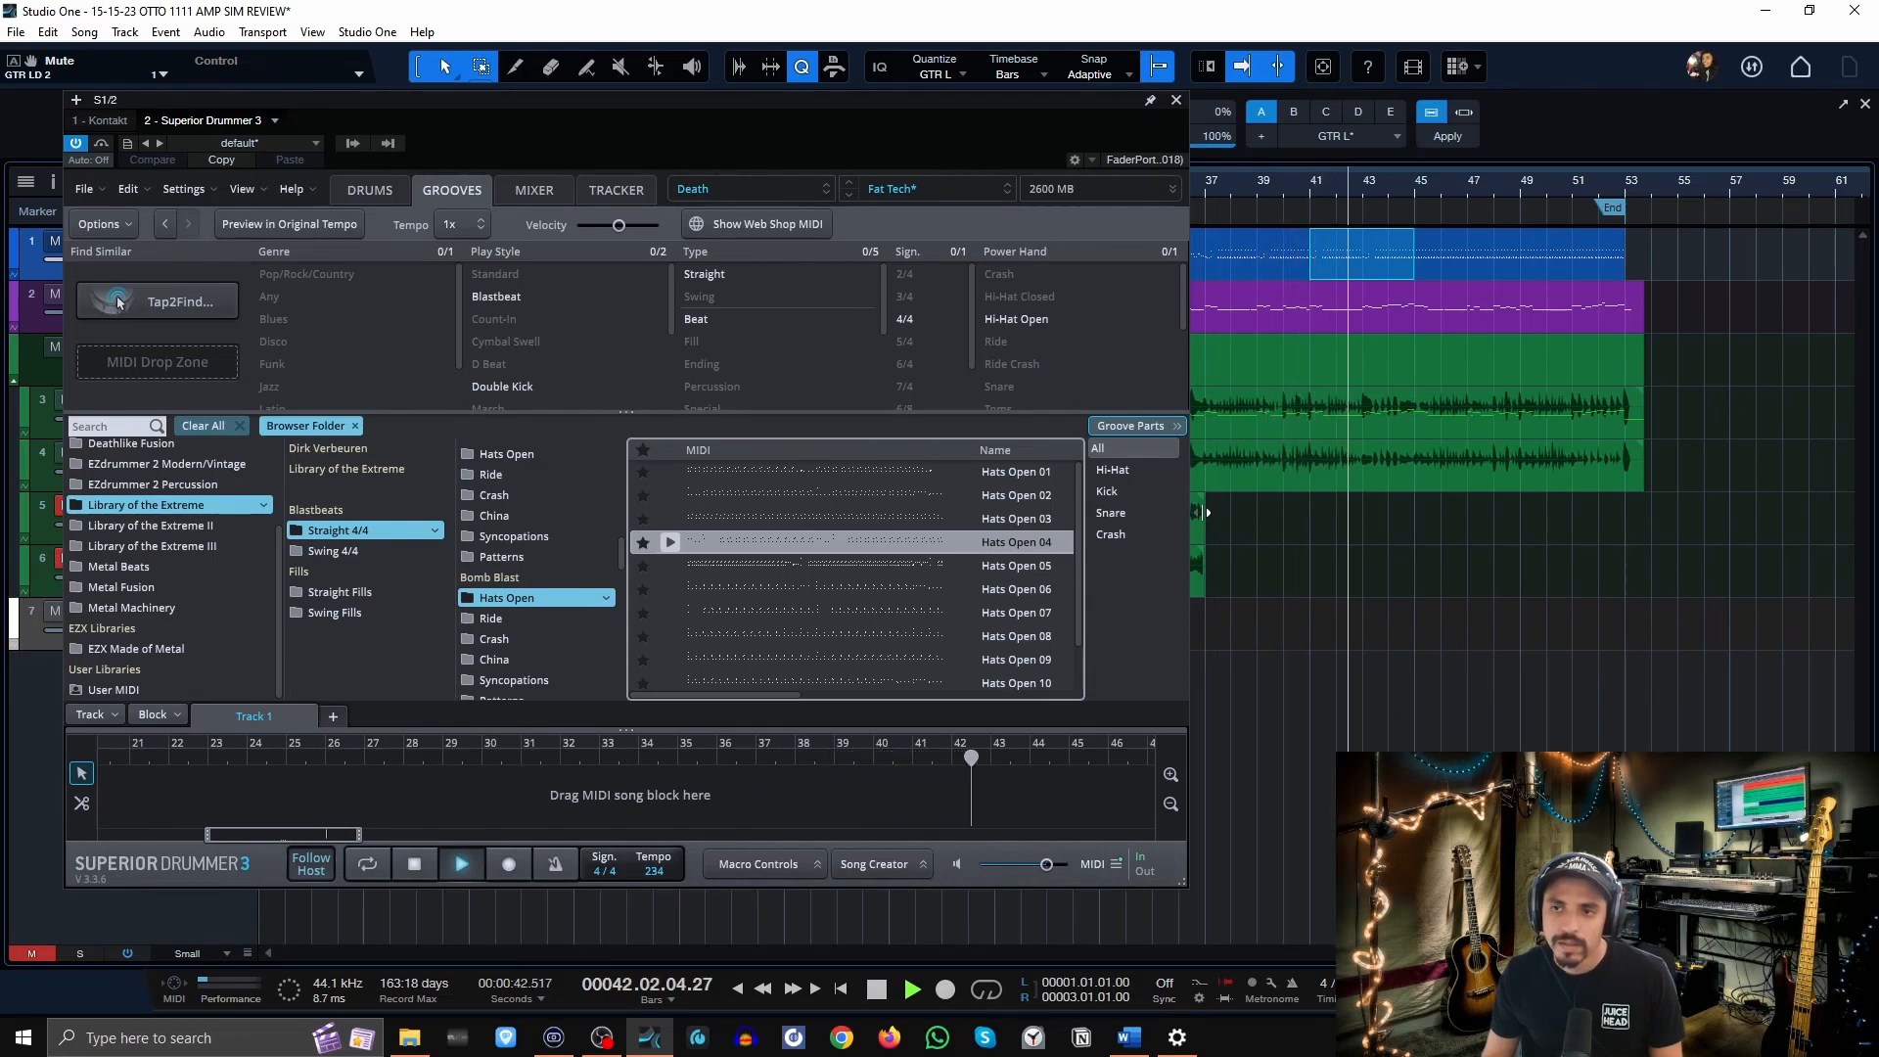
key(space)
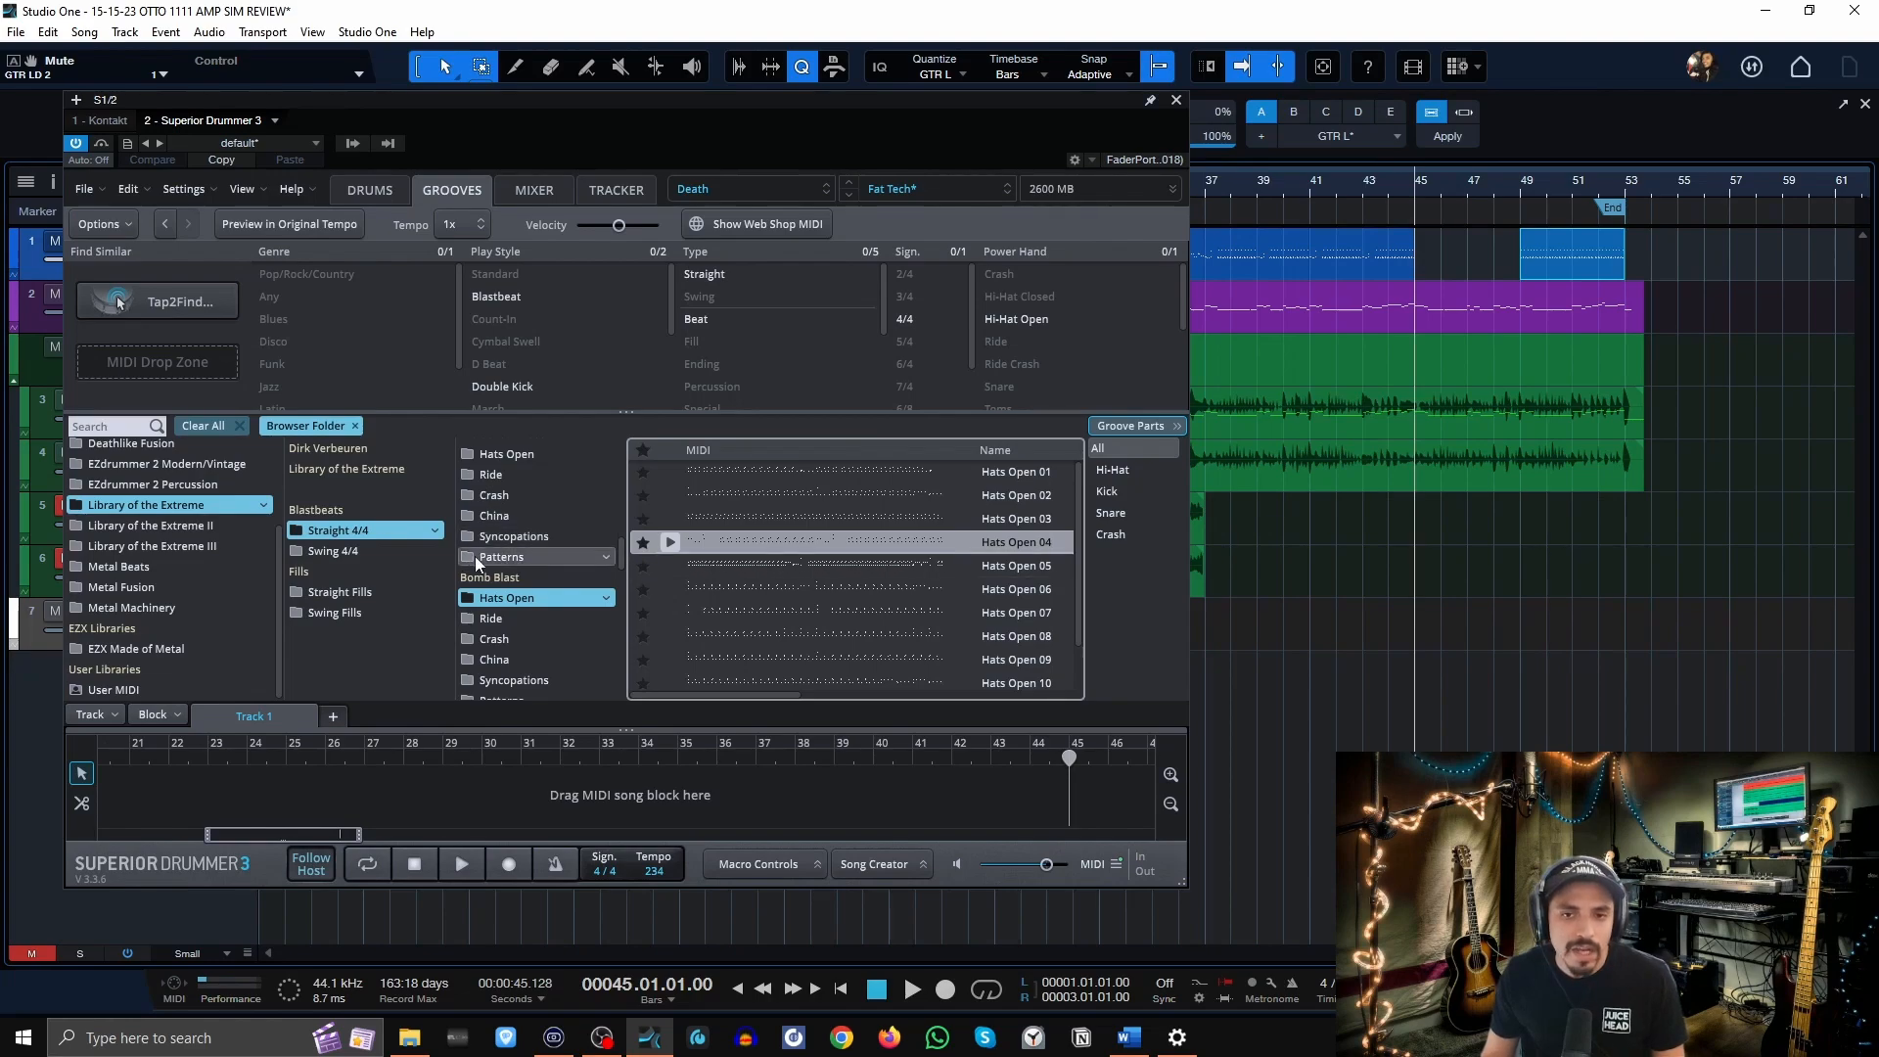
Preview Syncopations 02 from the 220 BPM Old School Blast grooves, and place it at bar 45 to hear it in context.
scroll(478, 556, up, 2)
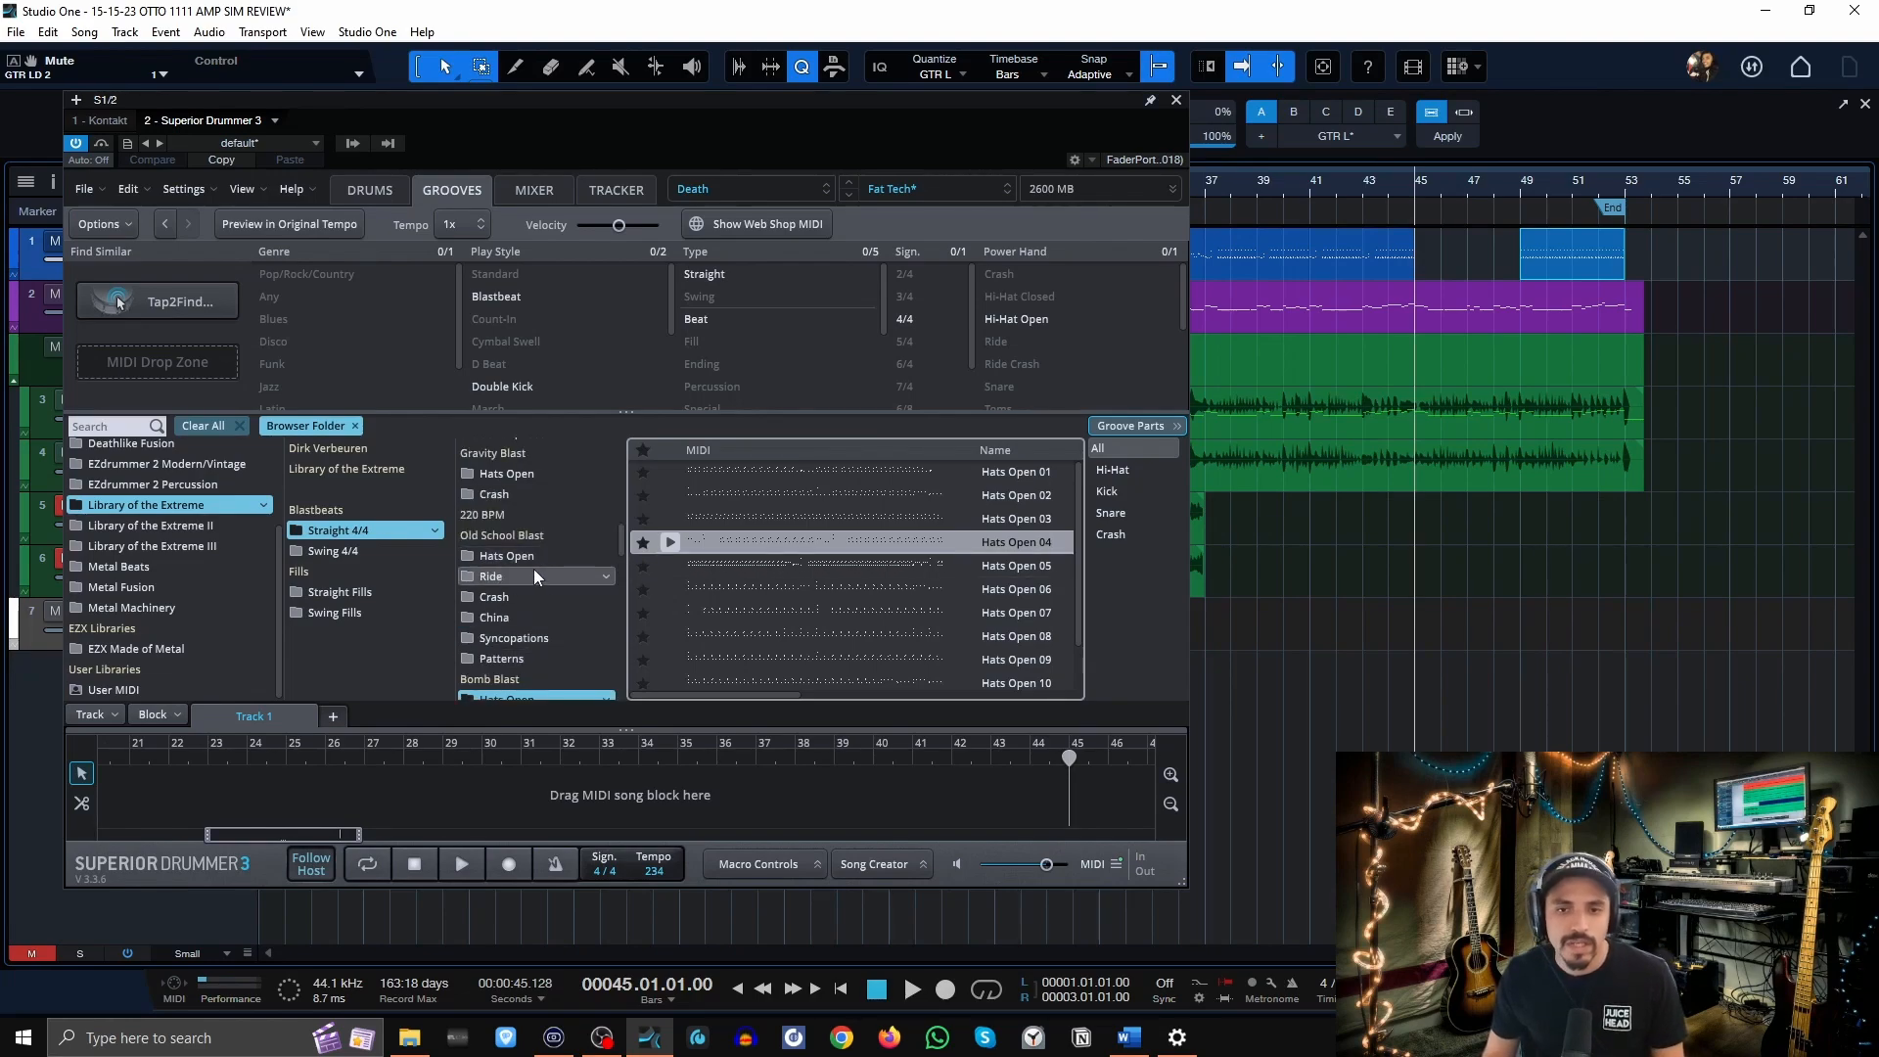
click(525, 639)
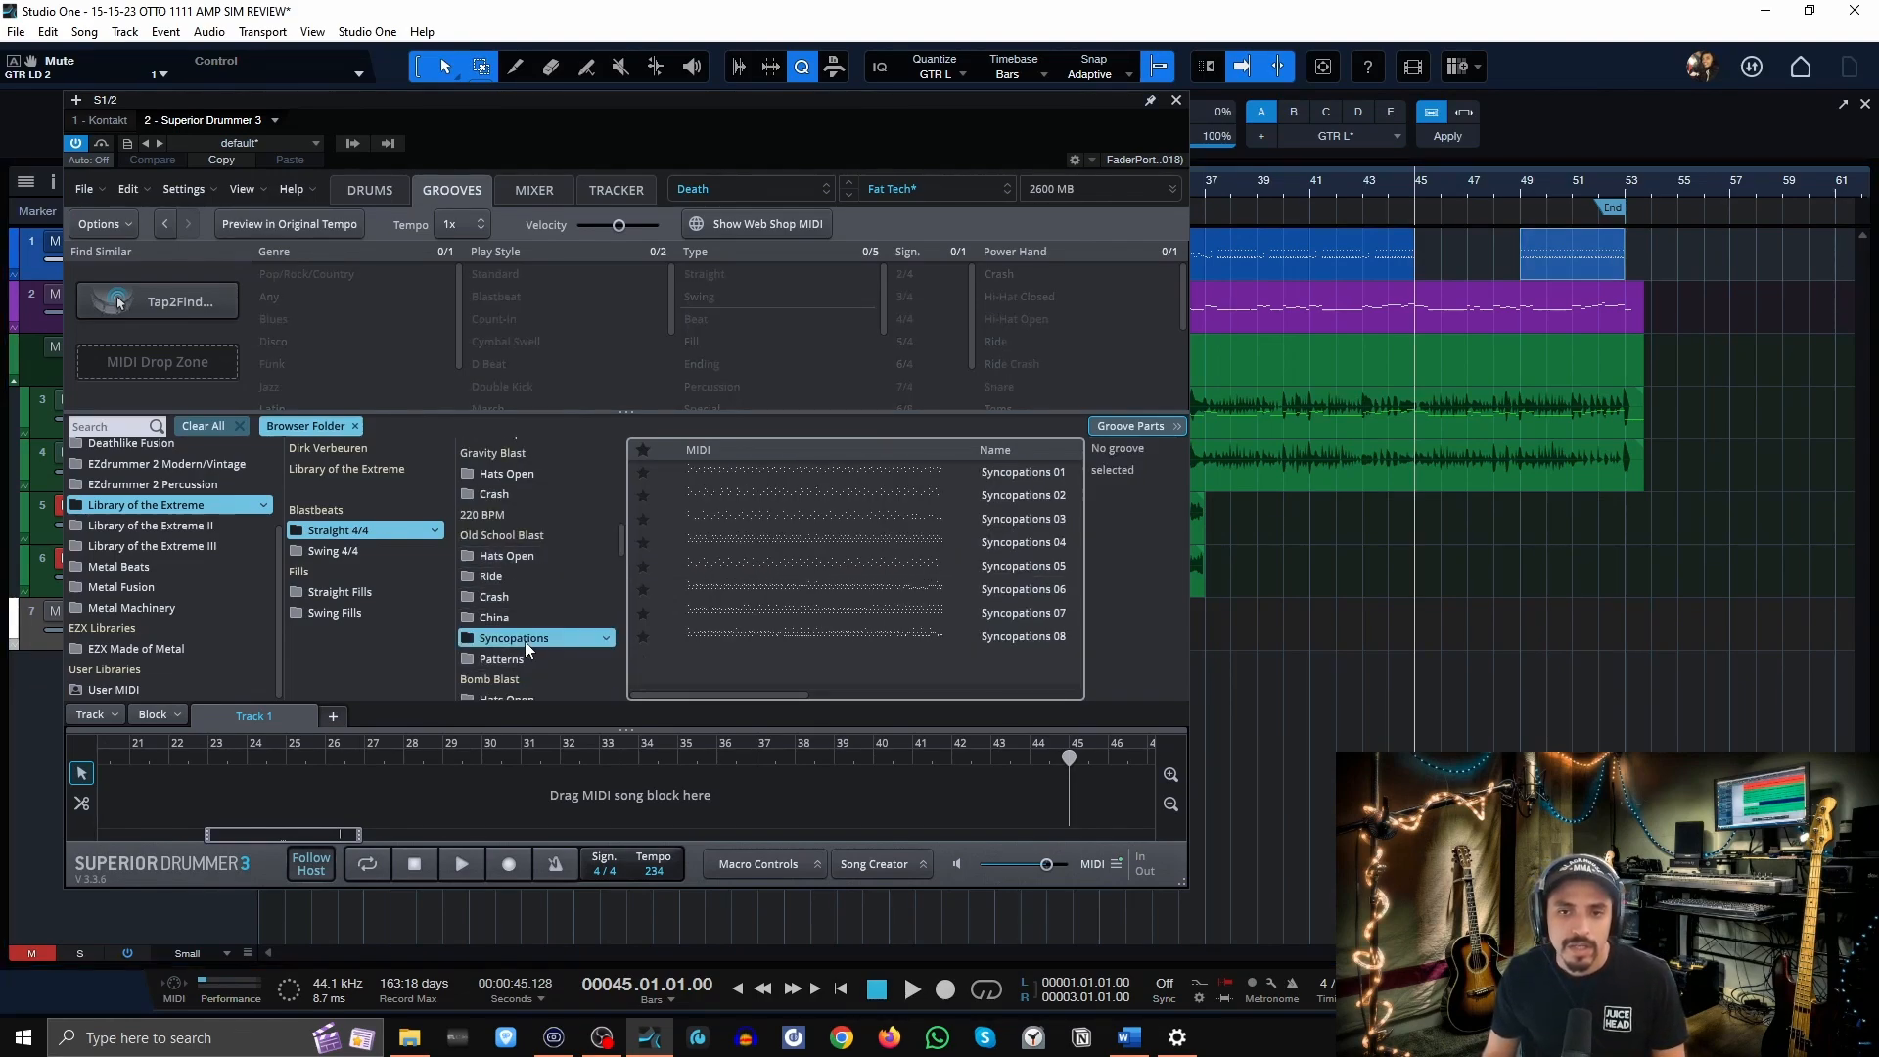
click(670, 496)
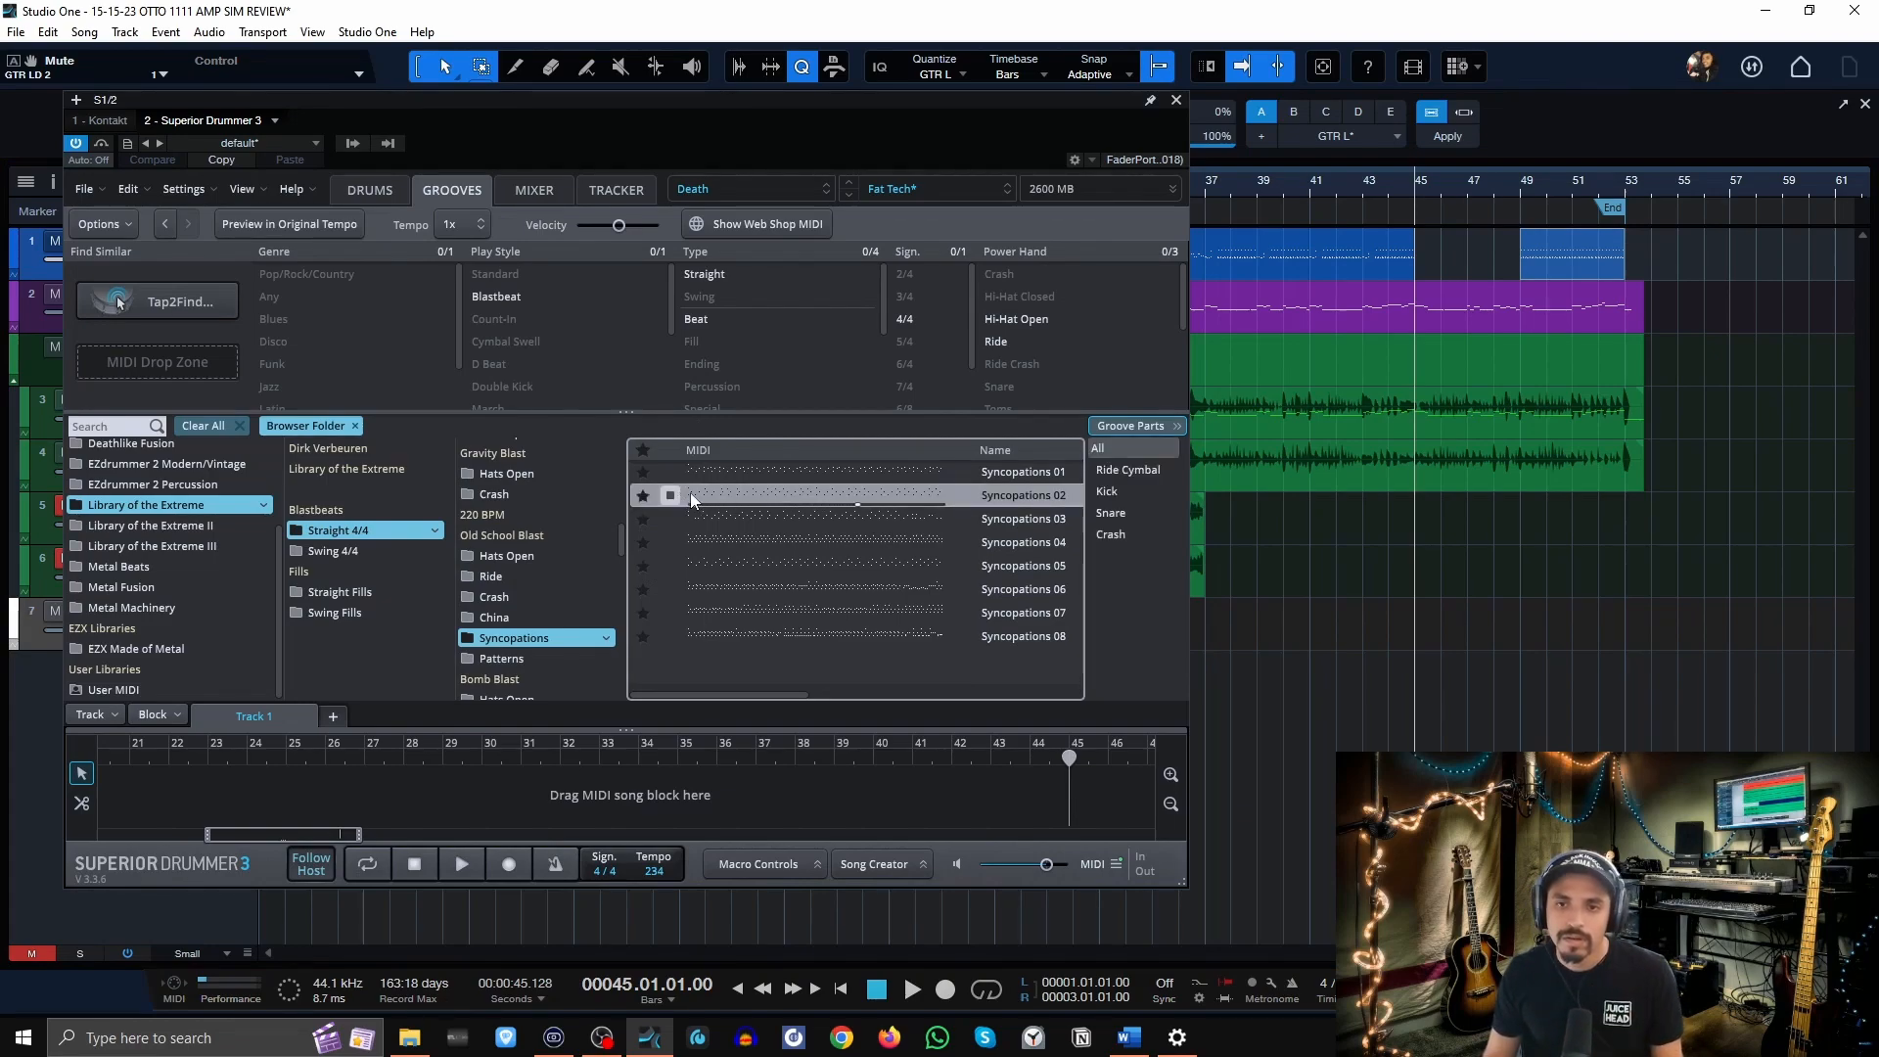
drag(732, 495, 1448, 267)
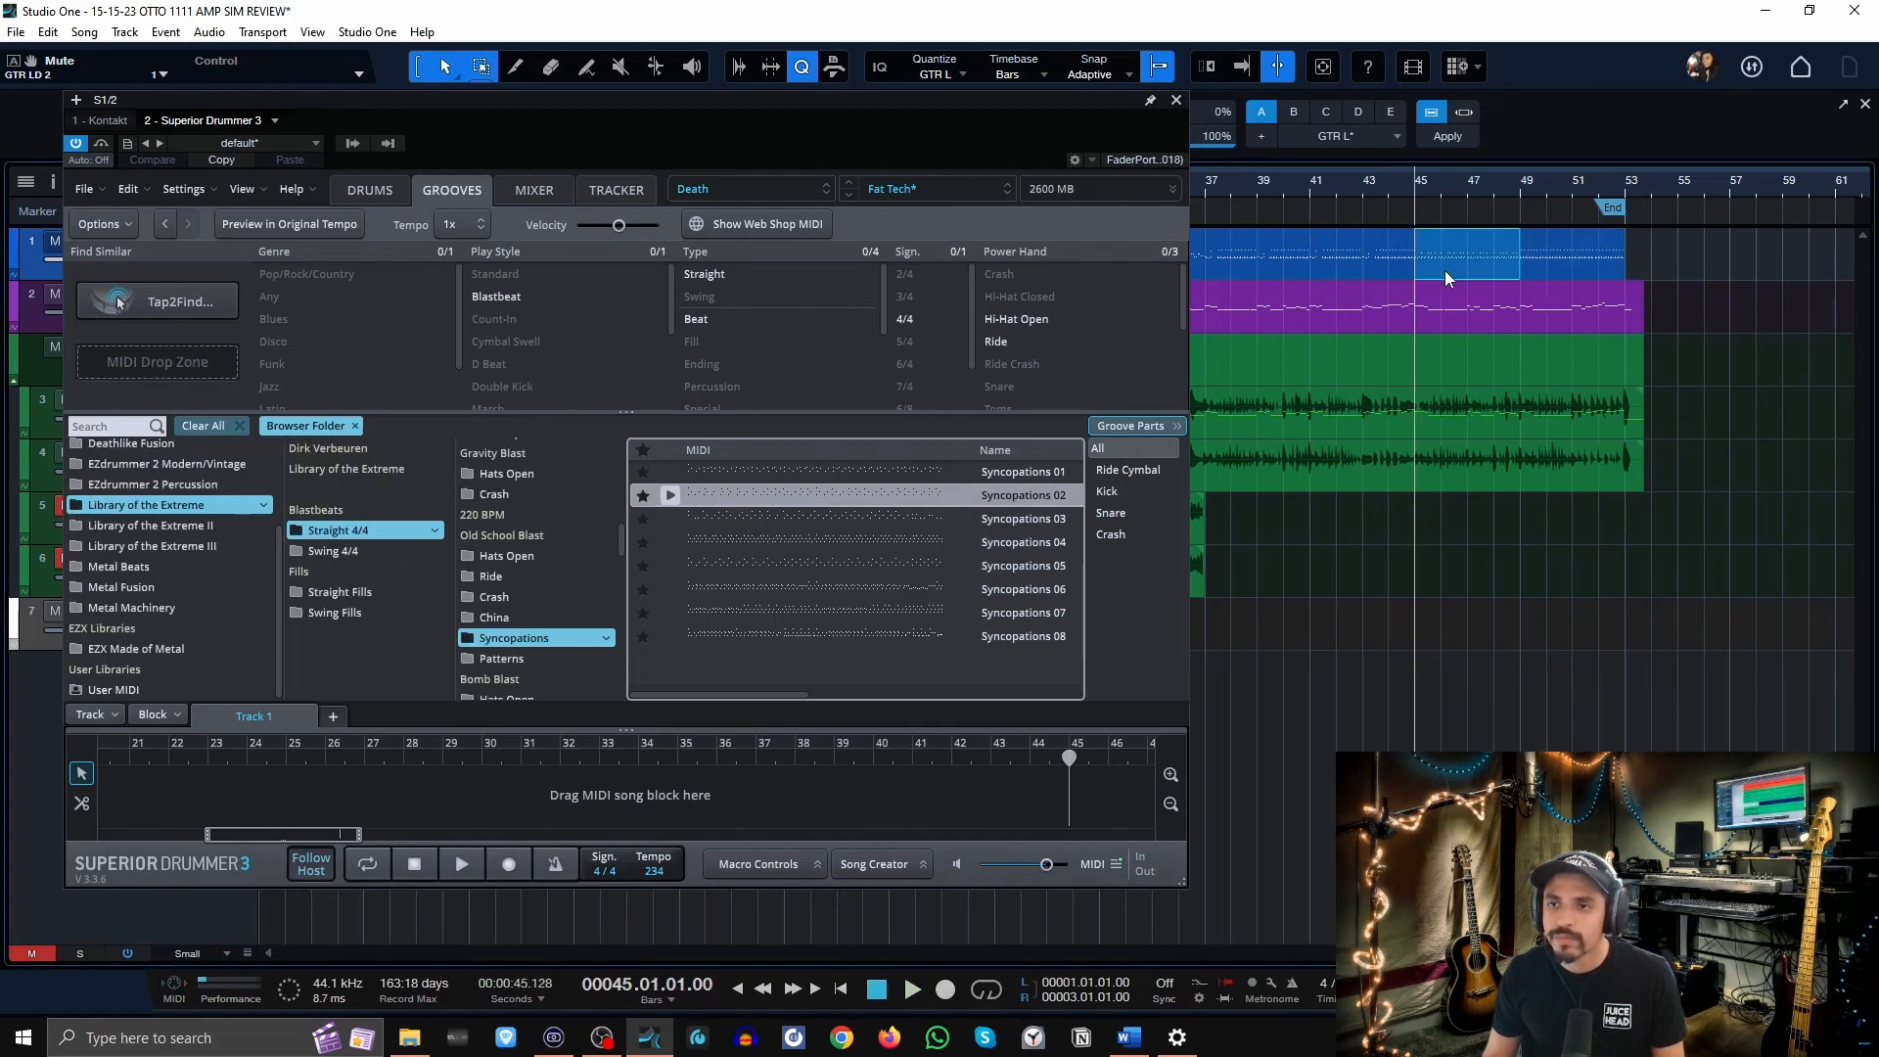
key(space)
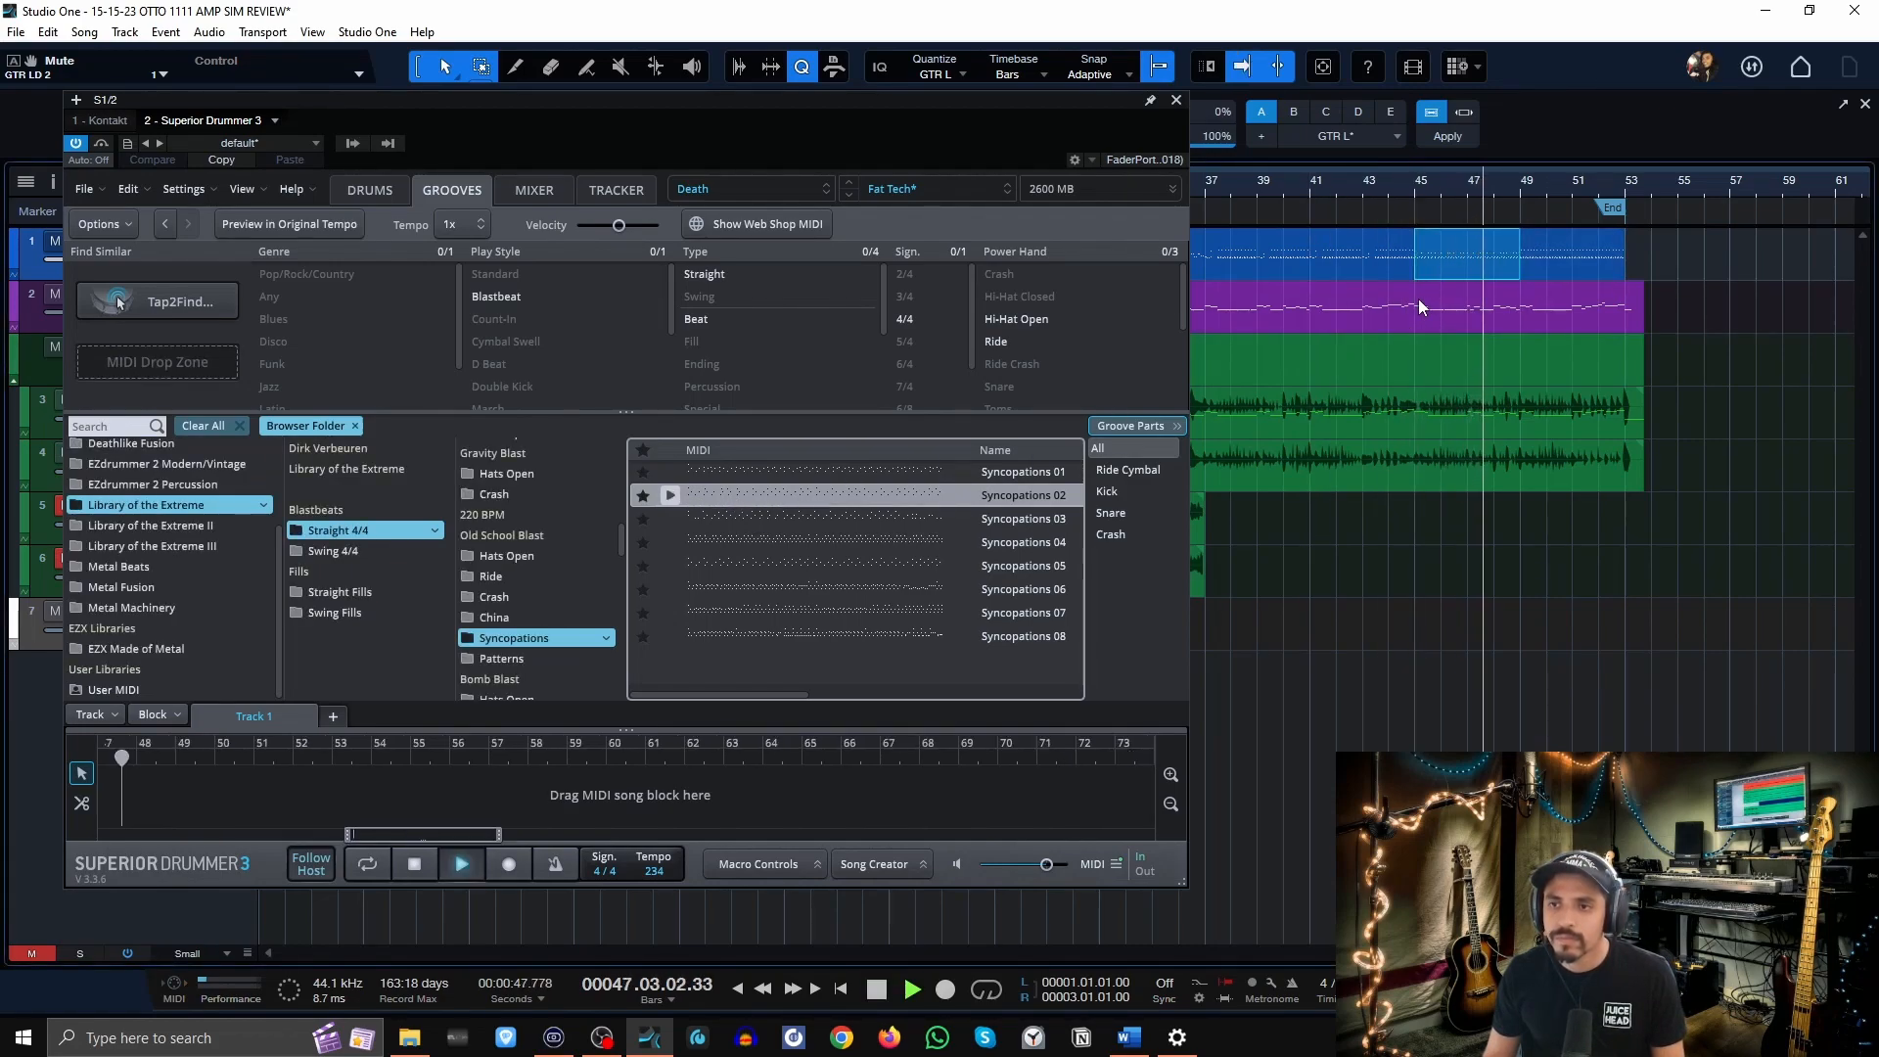
key(space)
Split the drum clip that starts at bar 49 at bar 51 and delete its first half.
click(1540, 261)
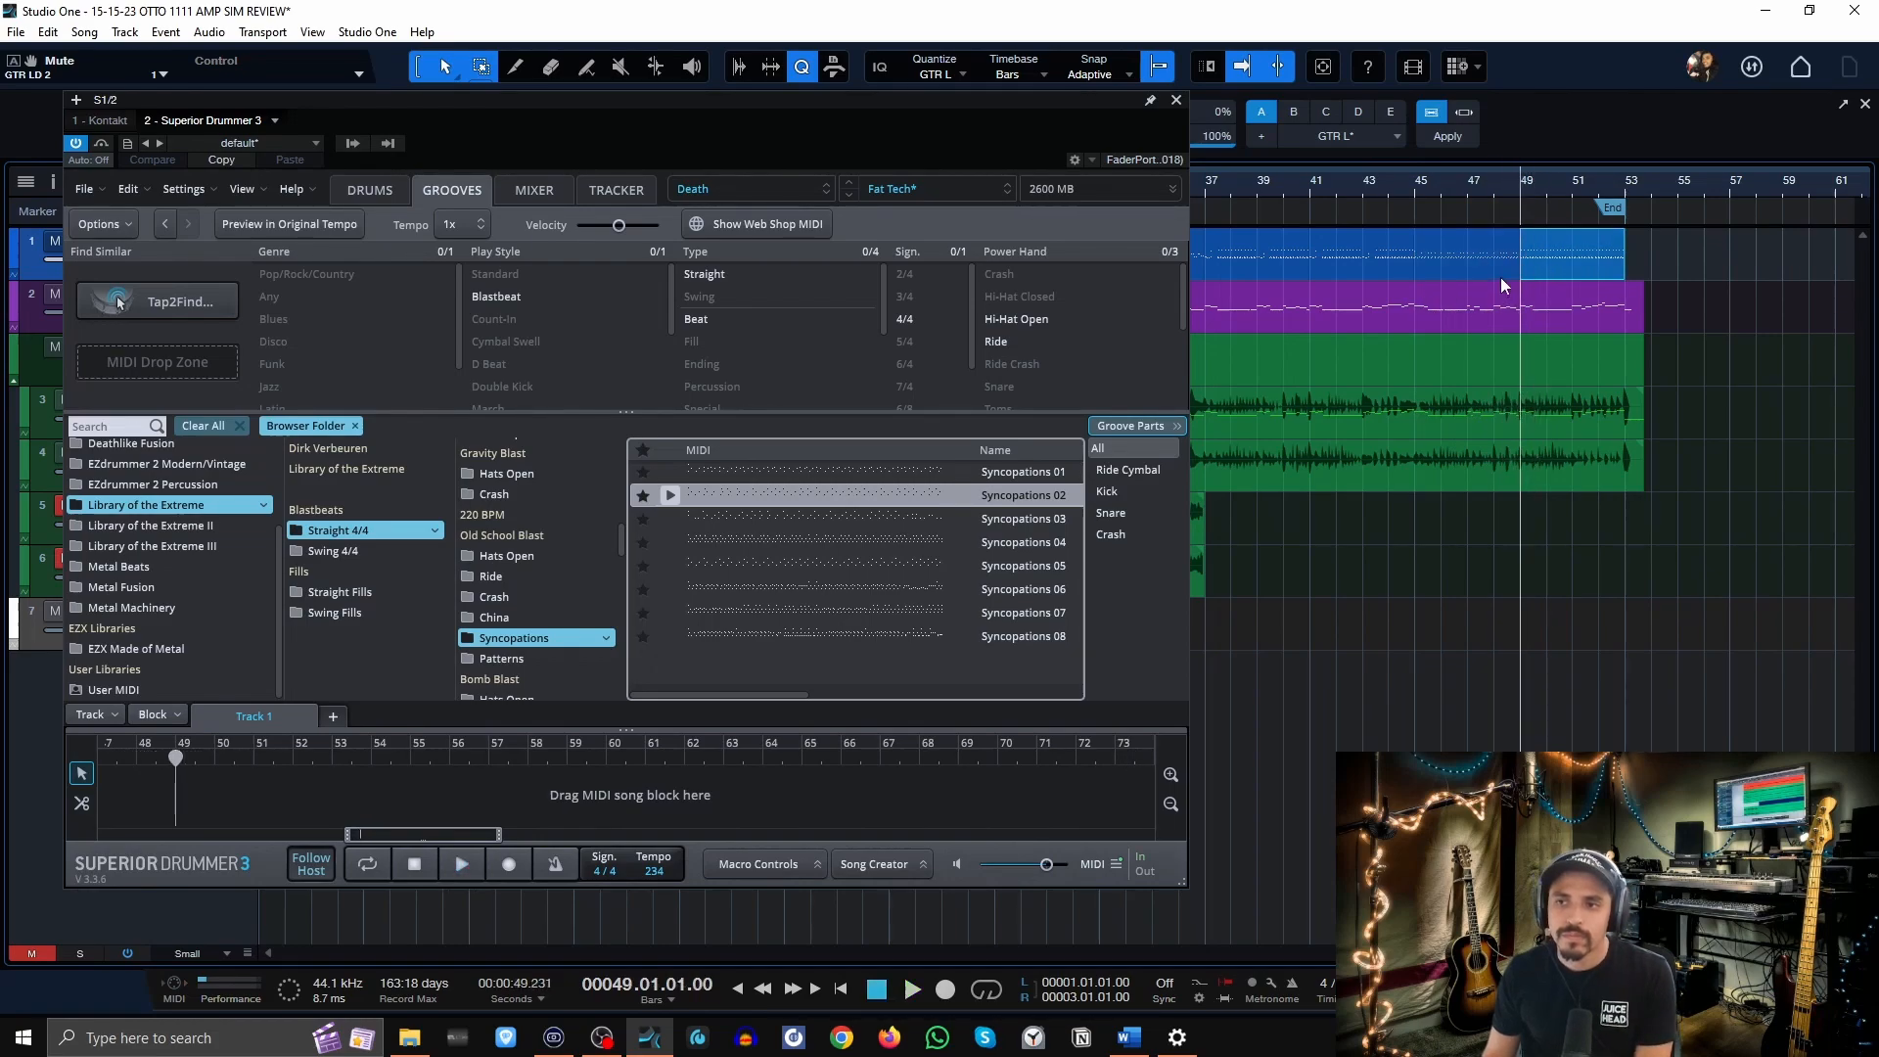
double_click(1572, 244)
click(1558, 266)
key(Delete)
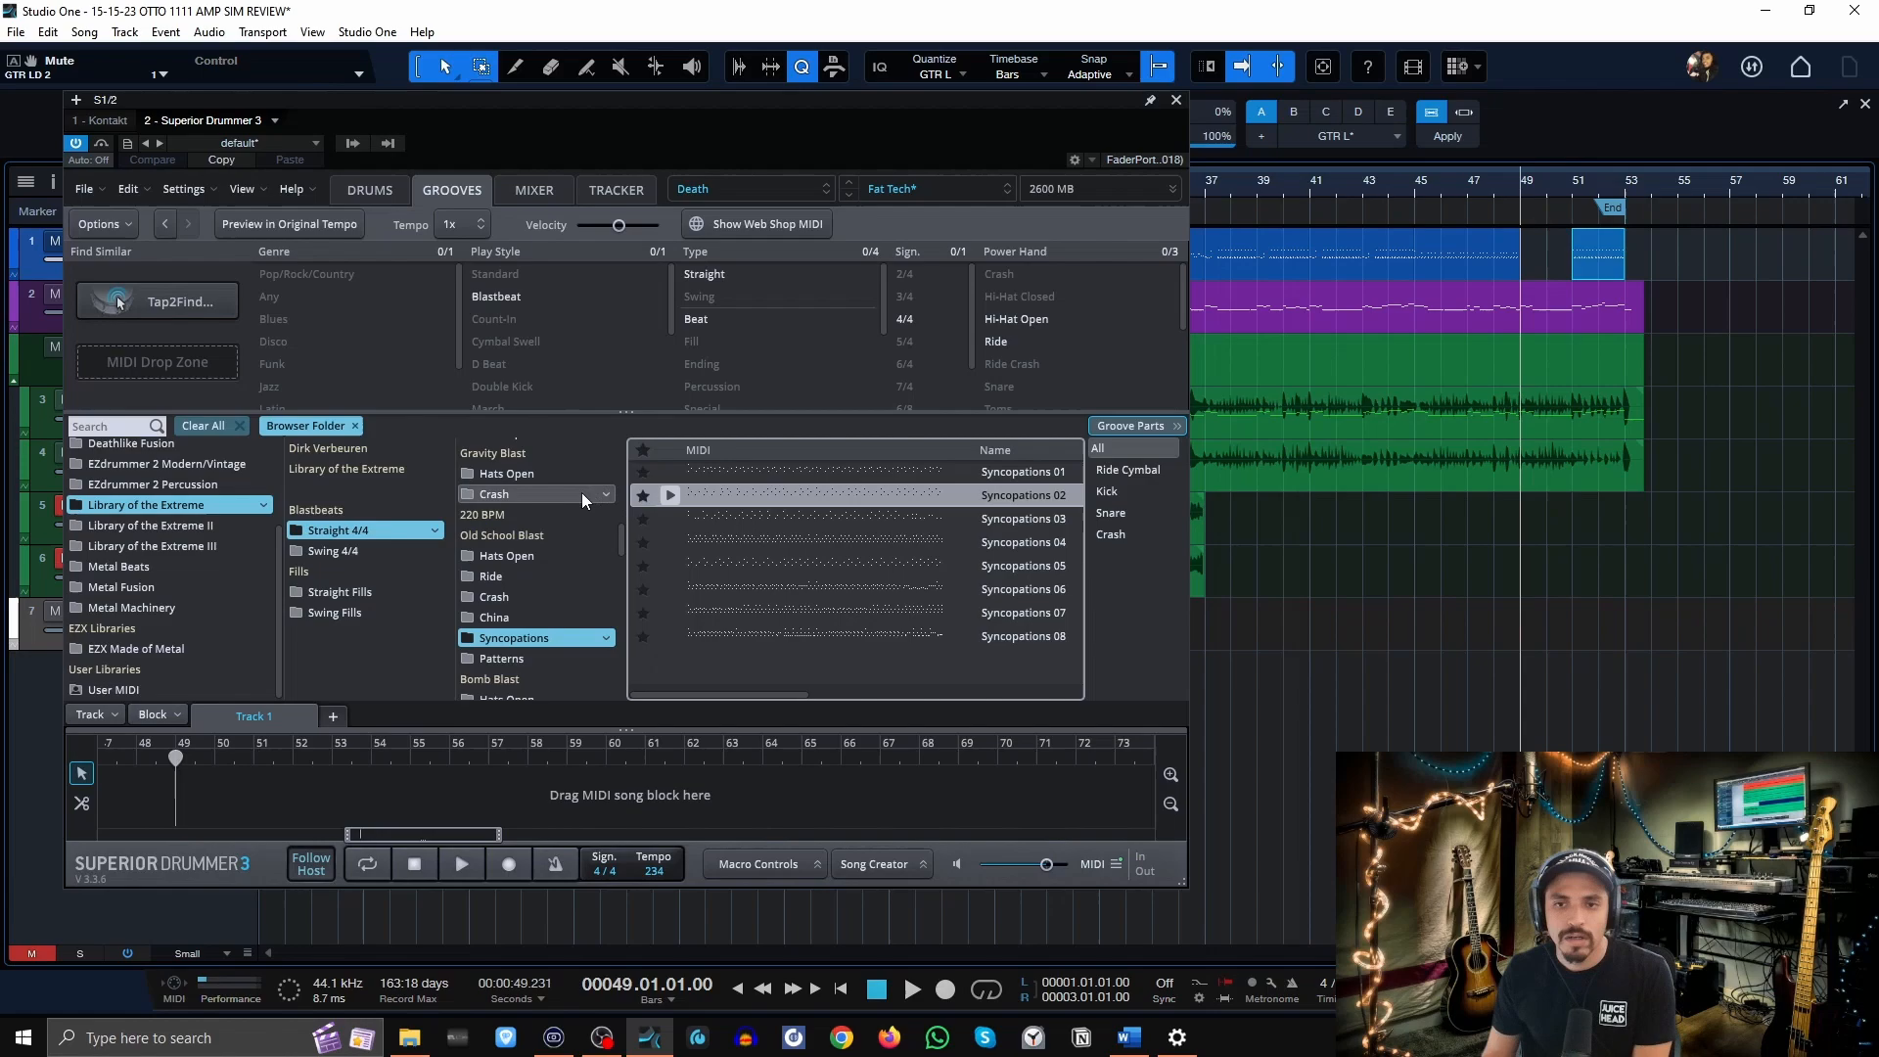
Preview Syncopations 01 from the 220 BPM Old School Blast grooves, place it at bar 49 and play the song from bar 45.
click(671, 473)
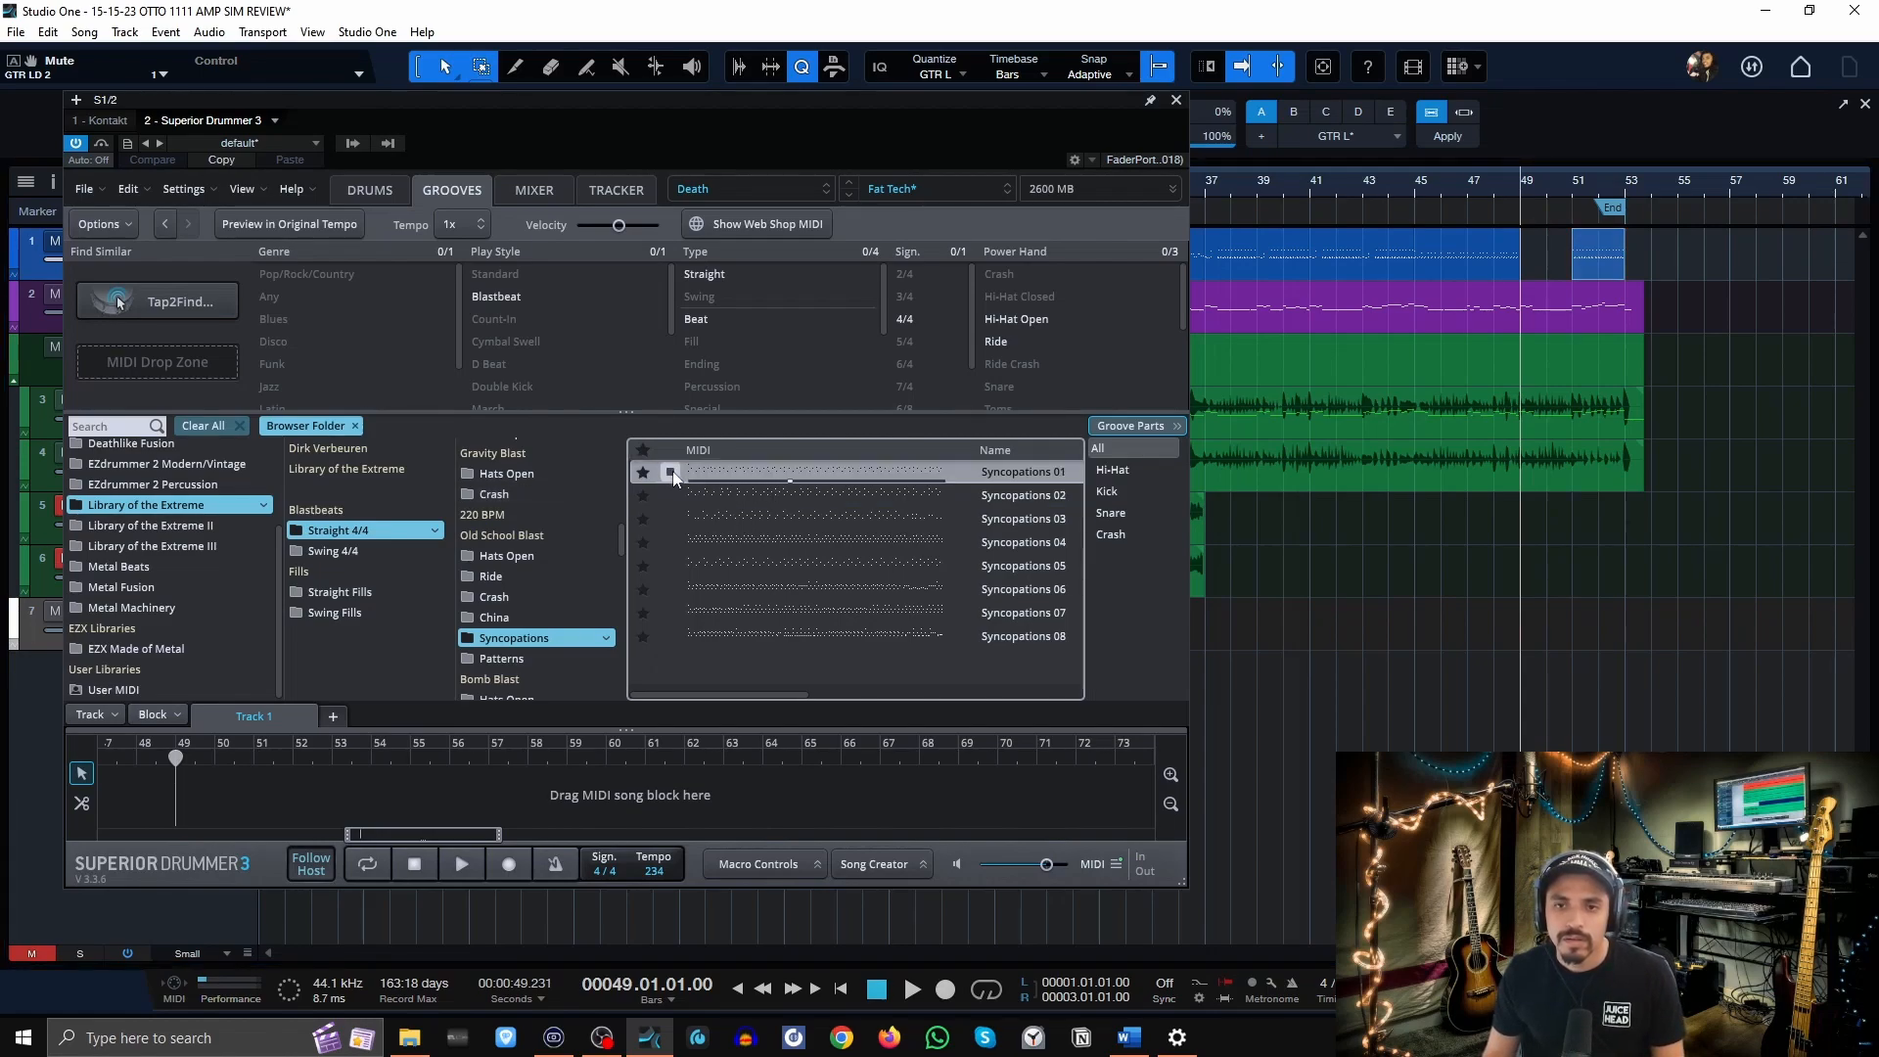
drag(767, 470, 1538, 256)
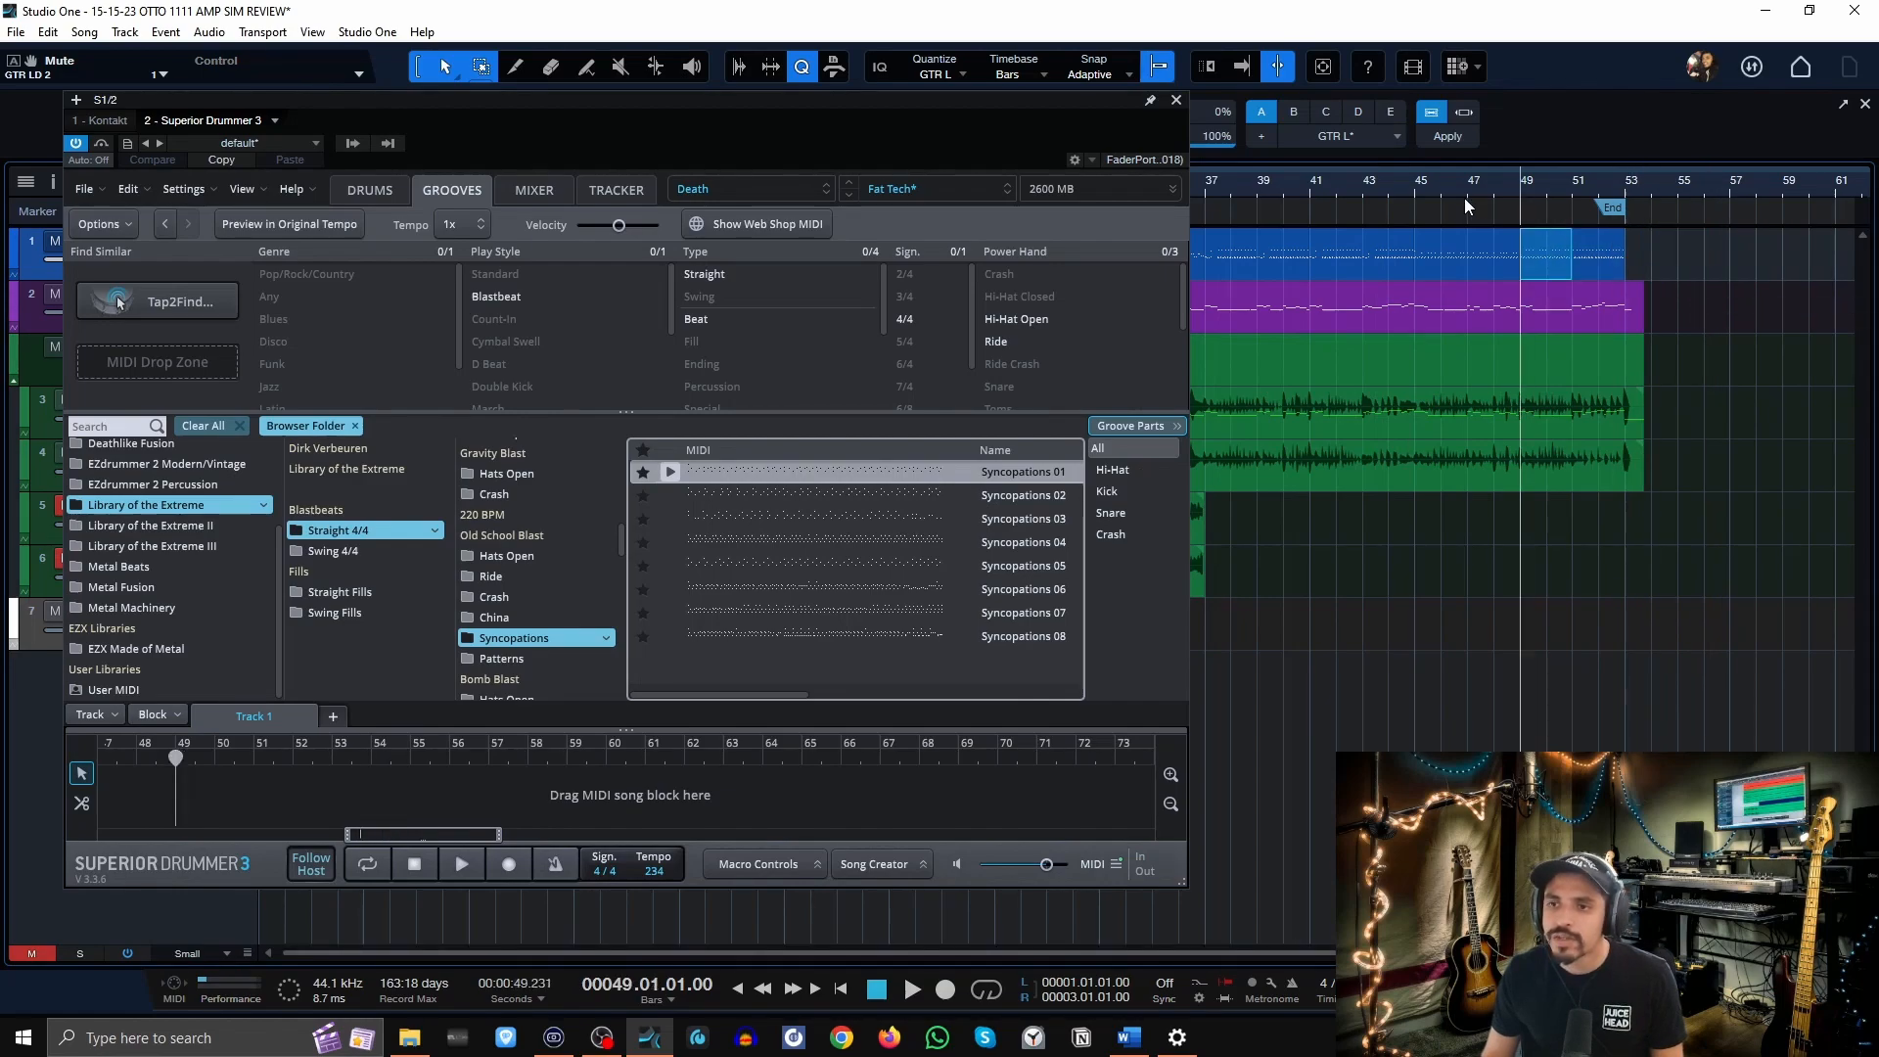
click(1415, 188)
key(space)
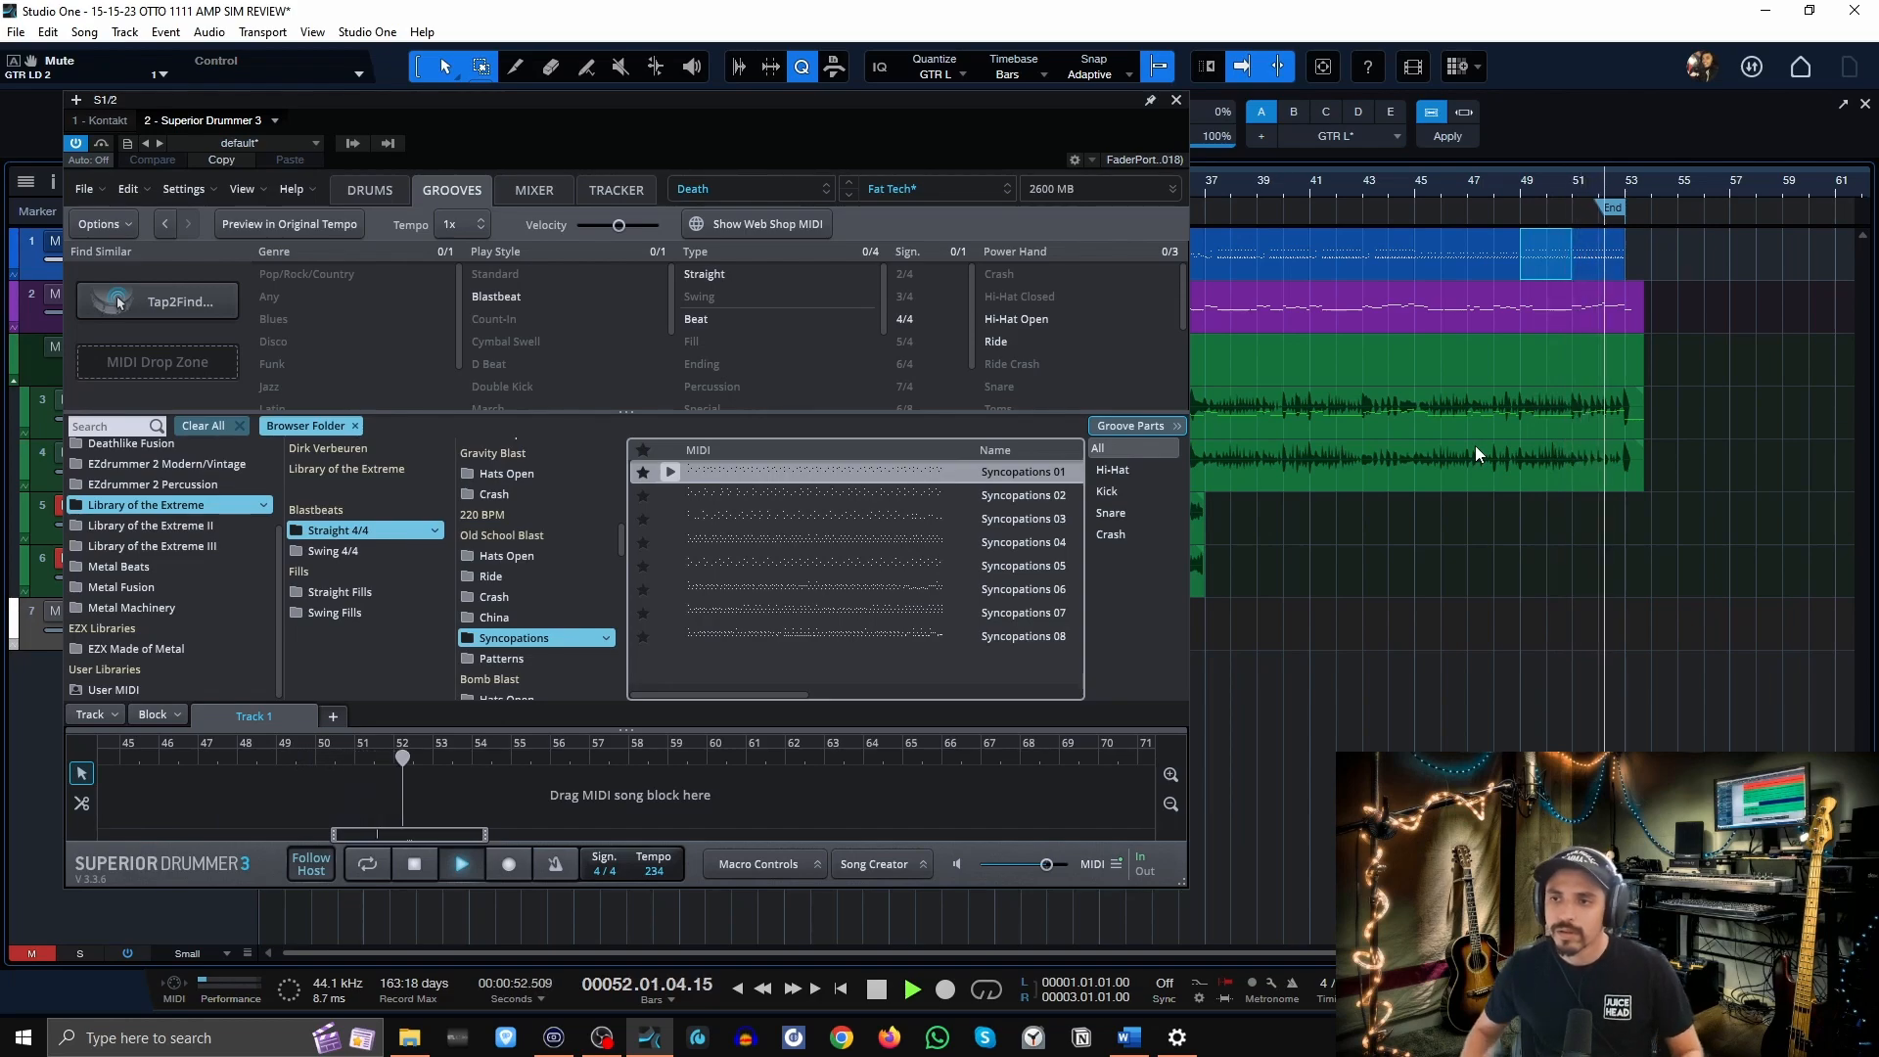
key(space)
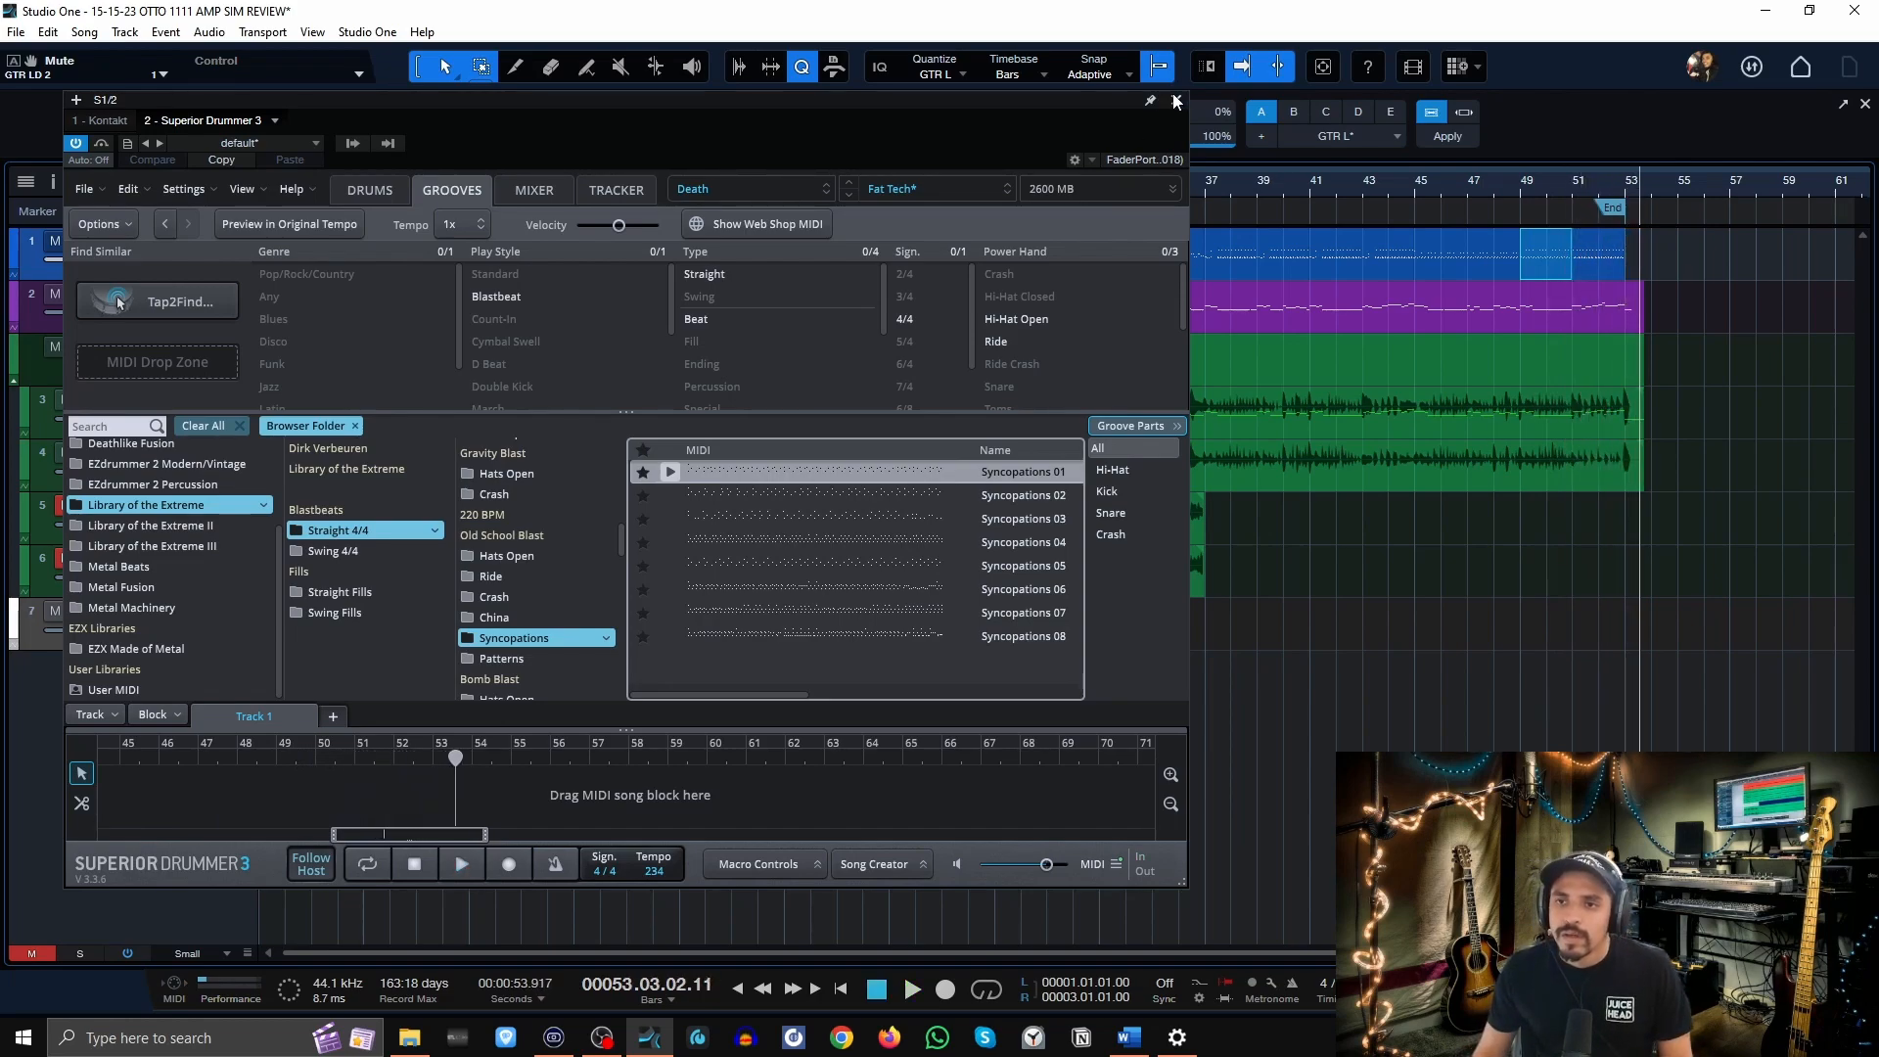
Close the drum plugin window, play the whole arrangement from bar 5, and save the song.
click(1176, 101)
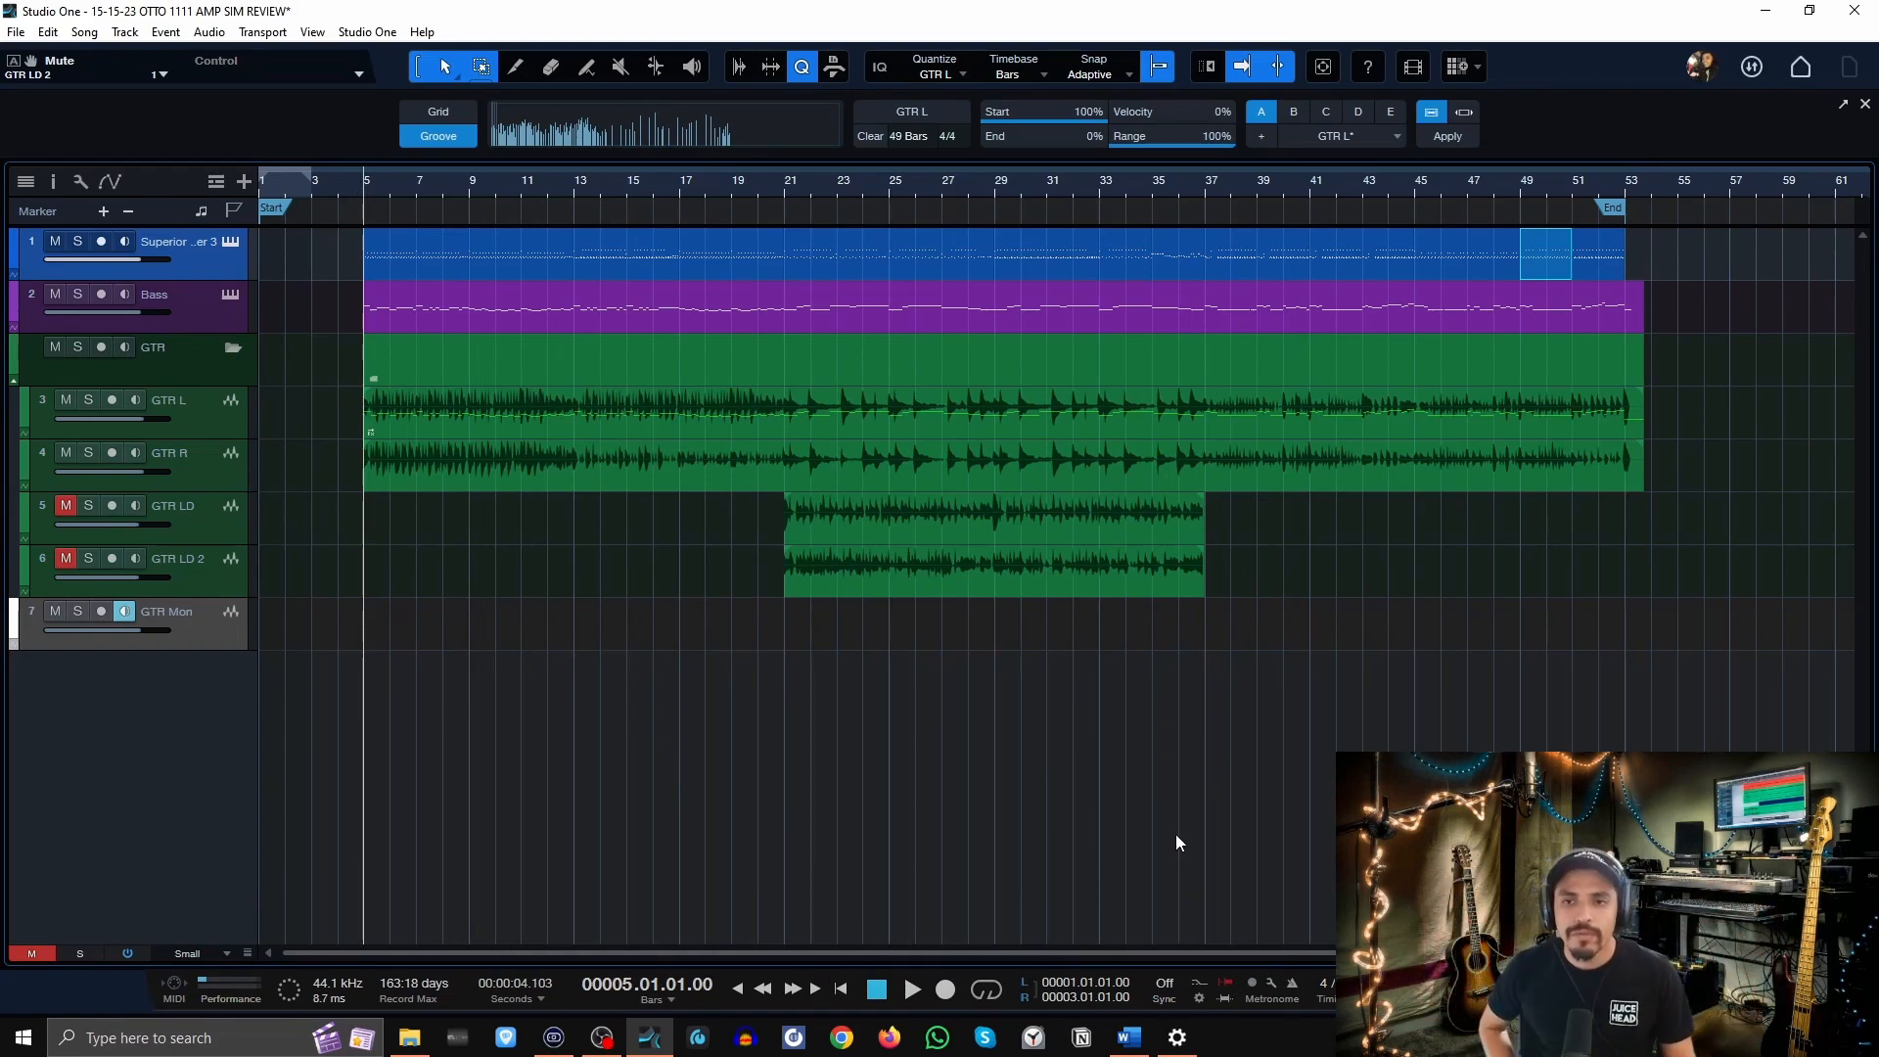
key(space)
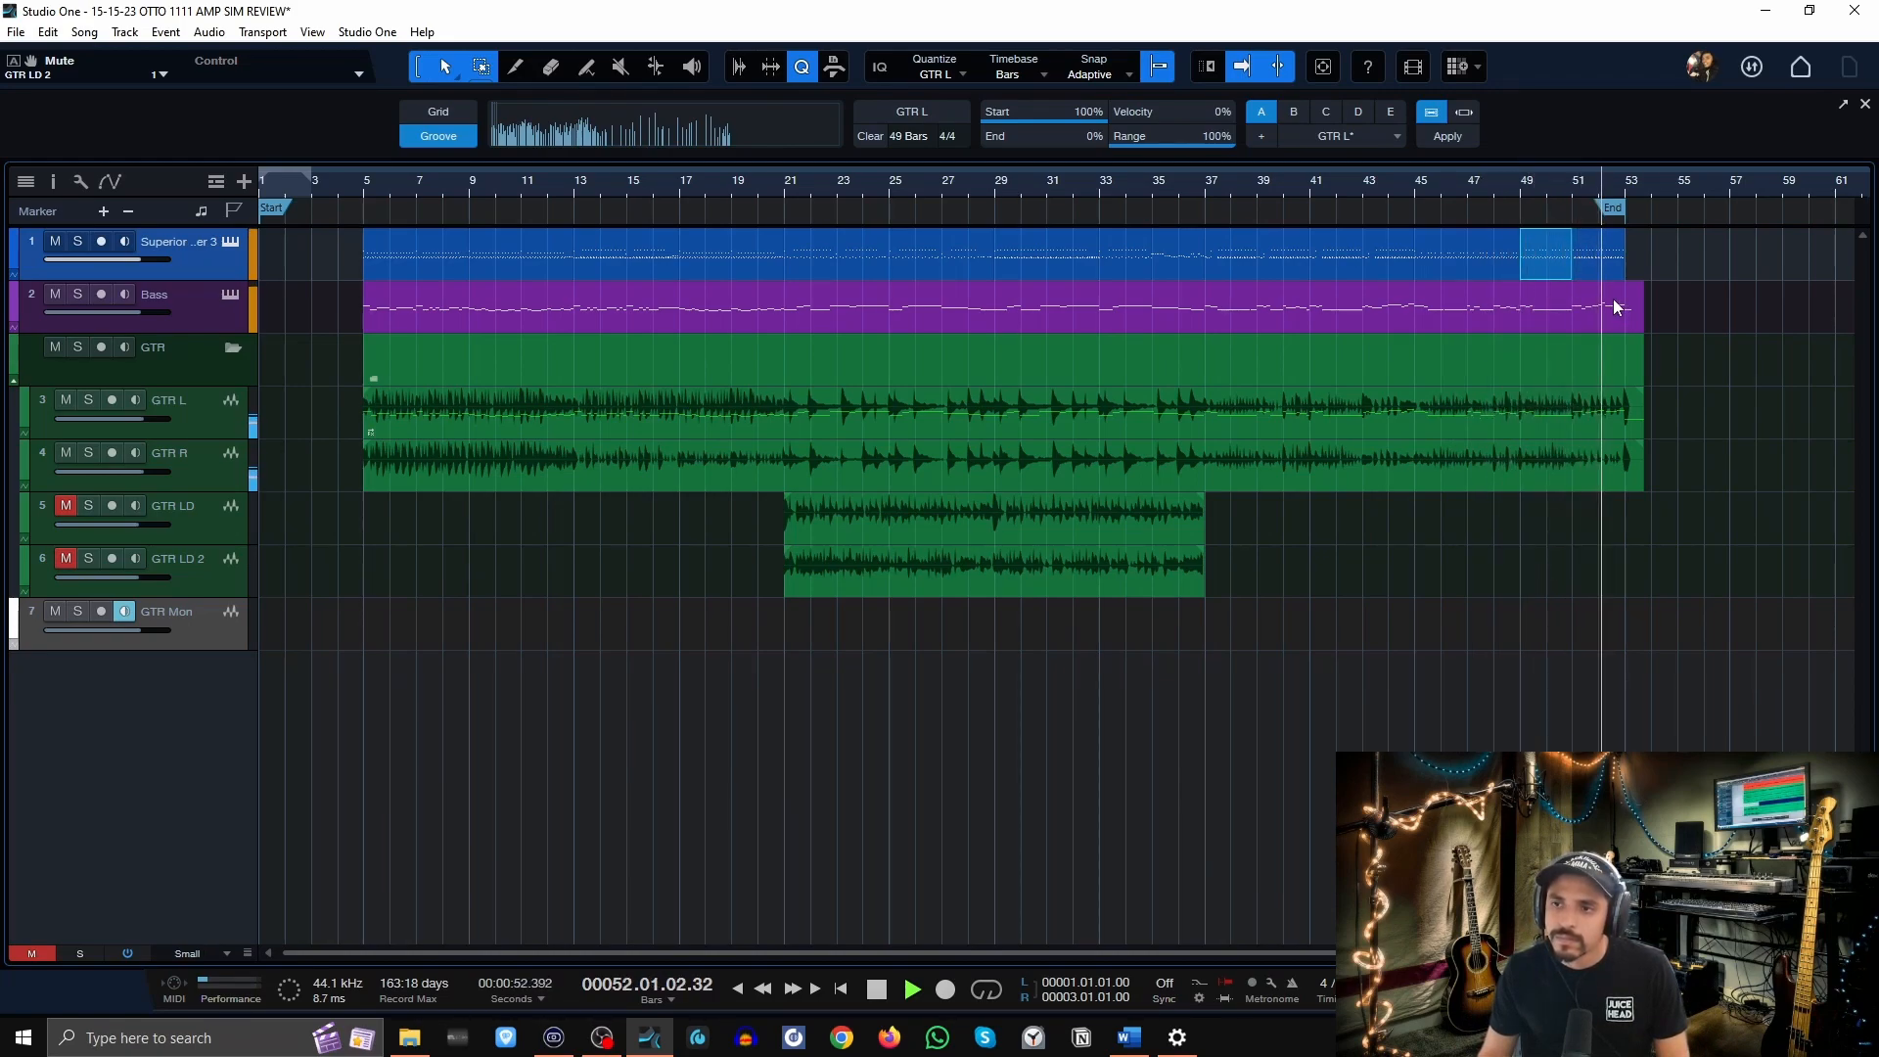
key(space)
key(ctrl+s)
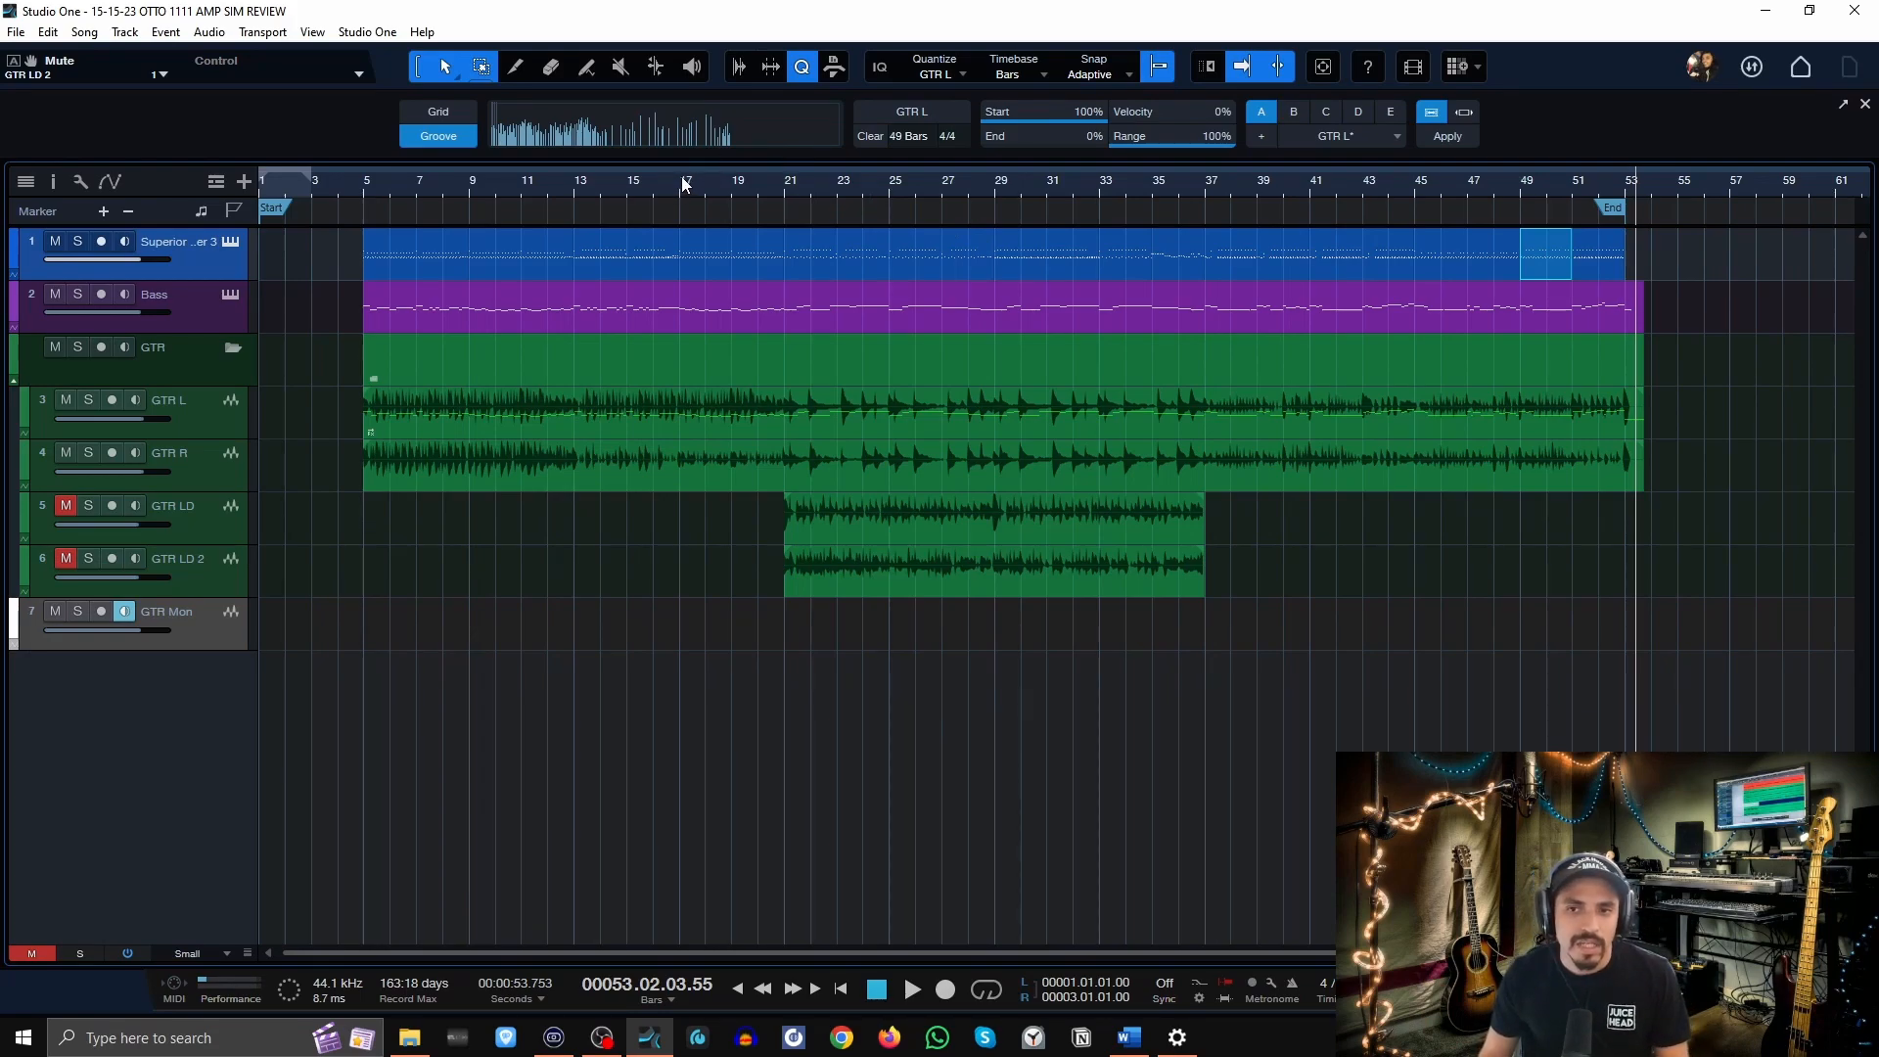
Play the song from bar 37 and clear the drum track between bars 43 and 45, undoing the replacement tried there.
click(1205, 203)
key(space)
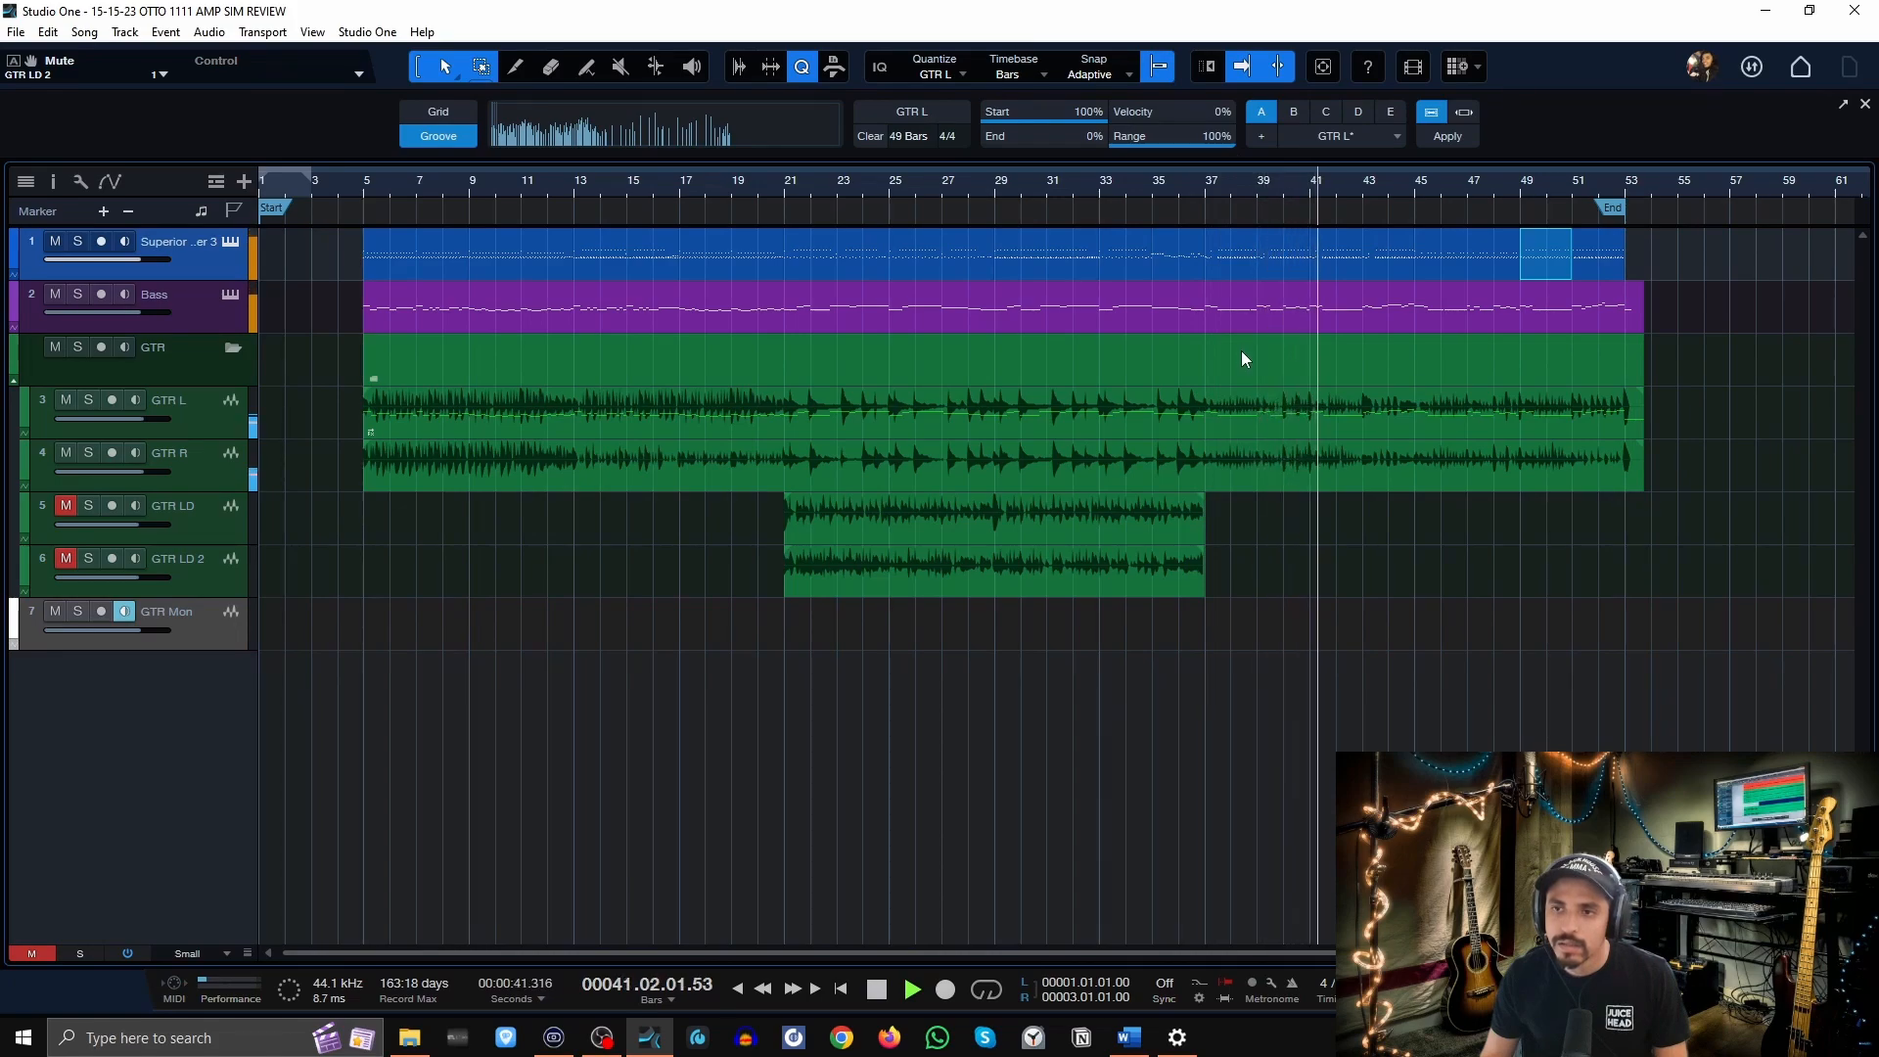
click(1364, 237)
mouse_move(1374, 245)
mouse_down()
mouse_move(1441, 261)
mouse_move(1391, 262)
mouse_up()
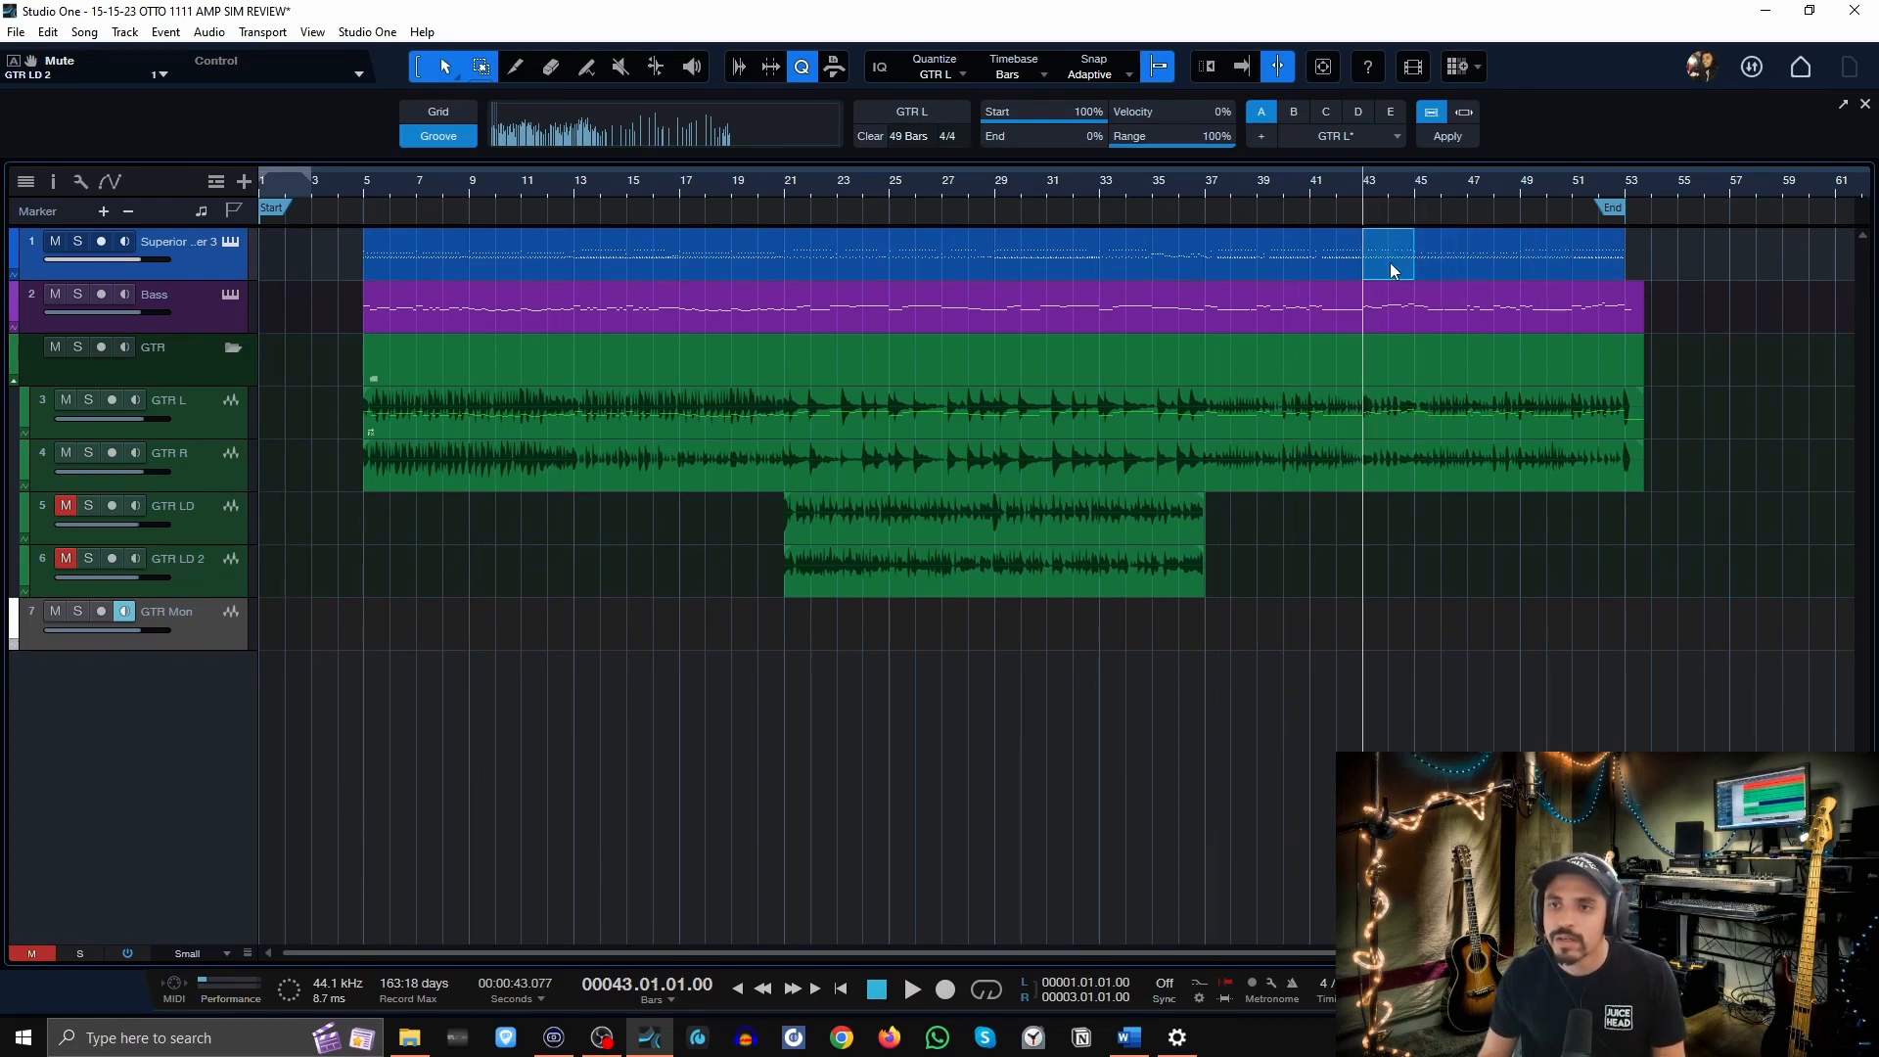
key(space)
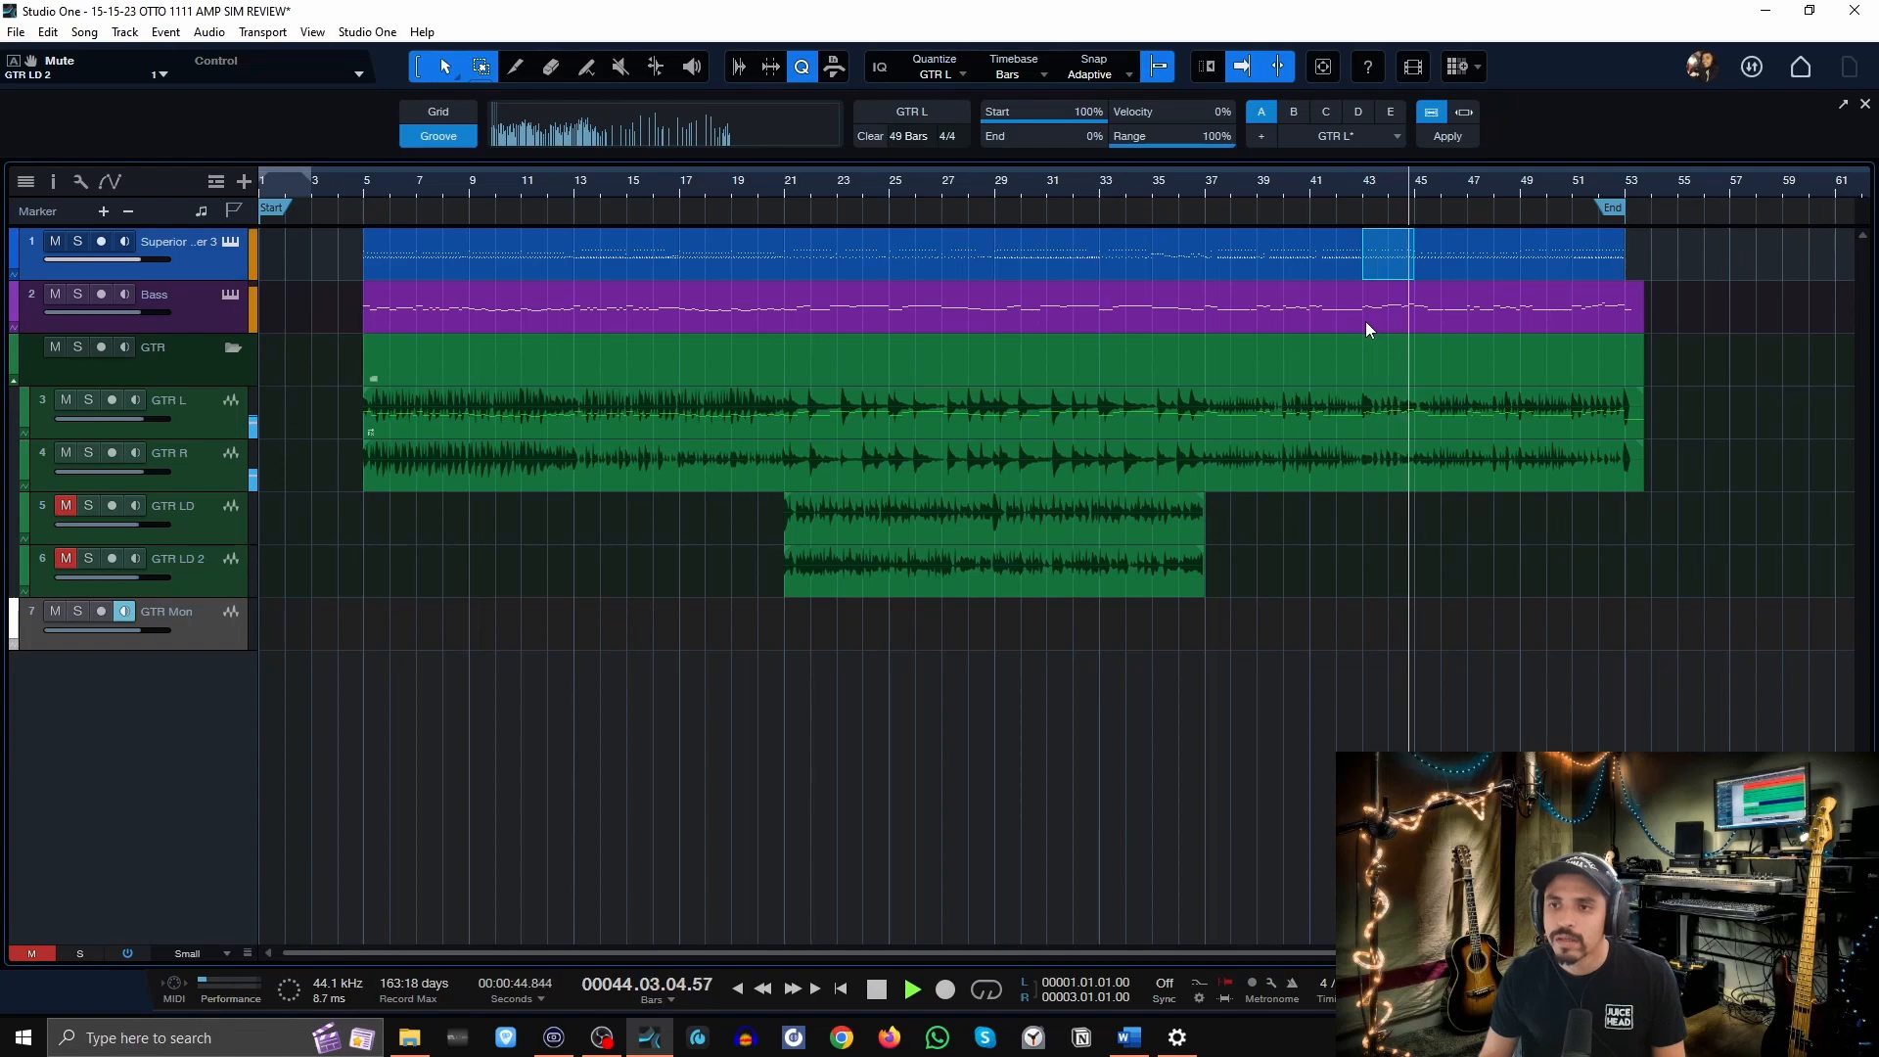
key(ctrl+z)
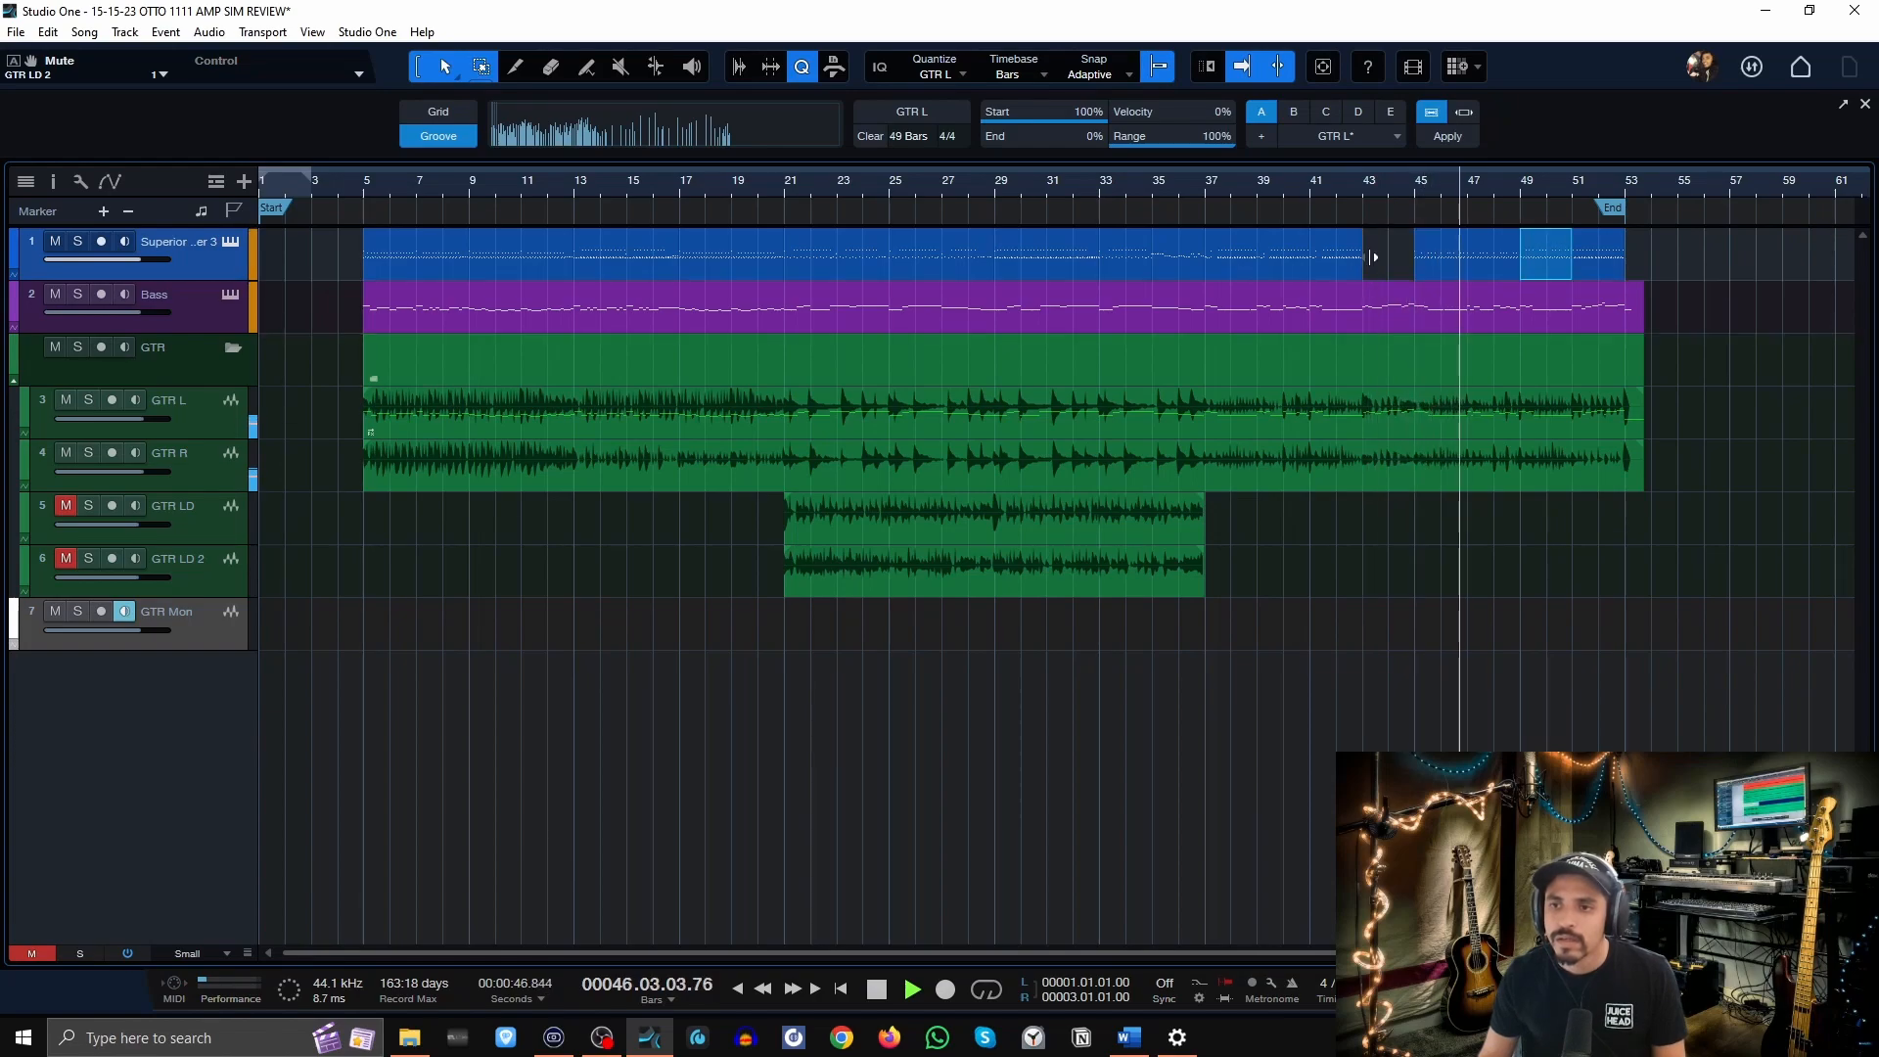
Place Fills w/ Lead in 02 from the 200 BPM straight fills in the drum gap at bar 43 and play it in the song.
drag(1466, 266, 1402, 260)
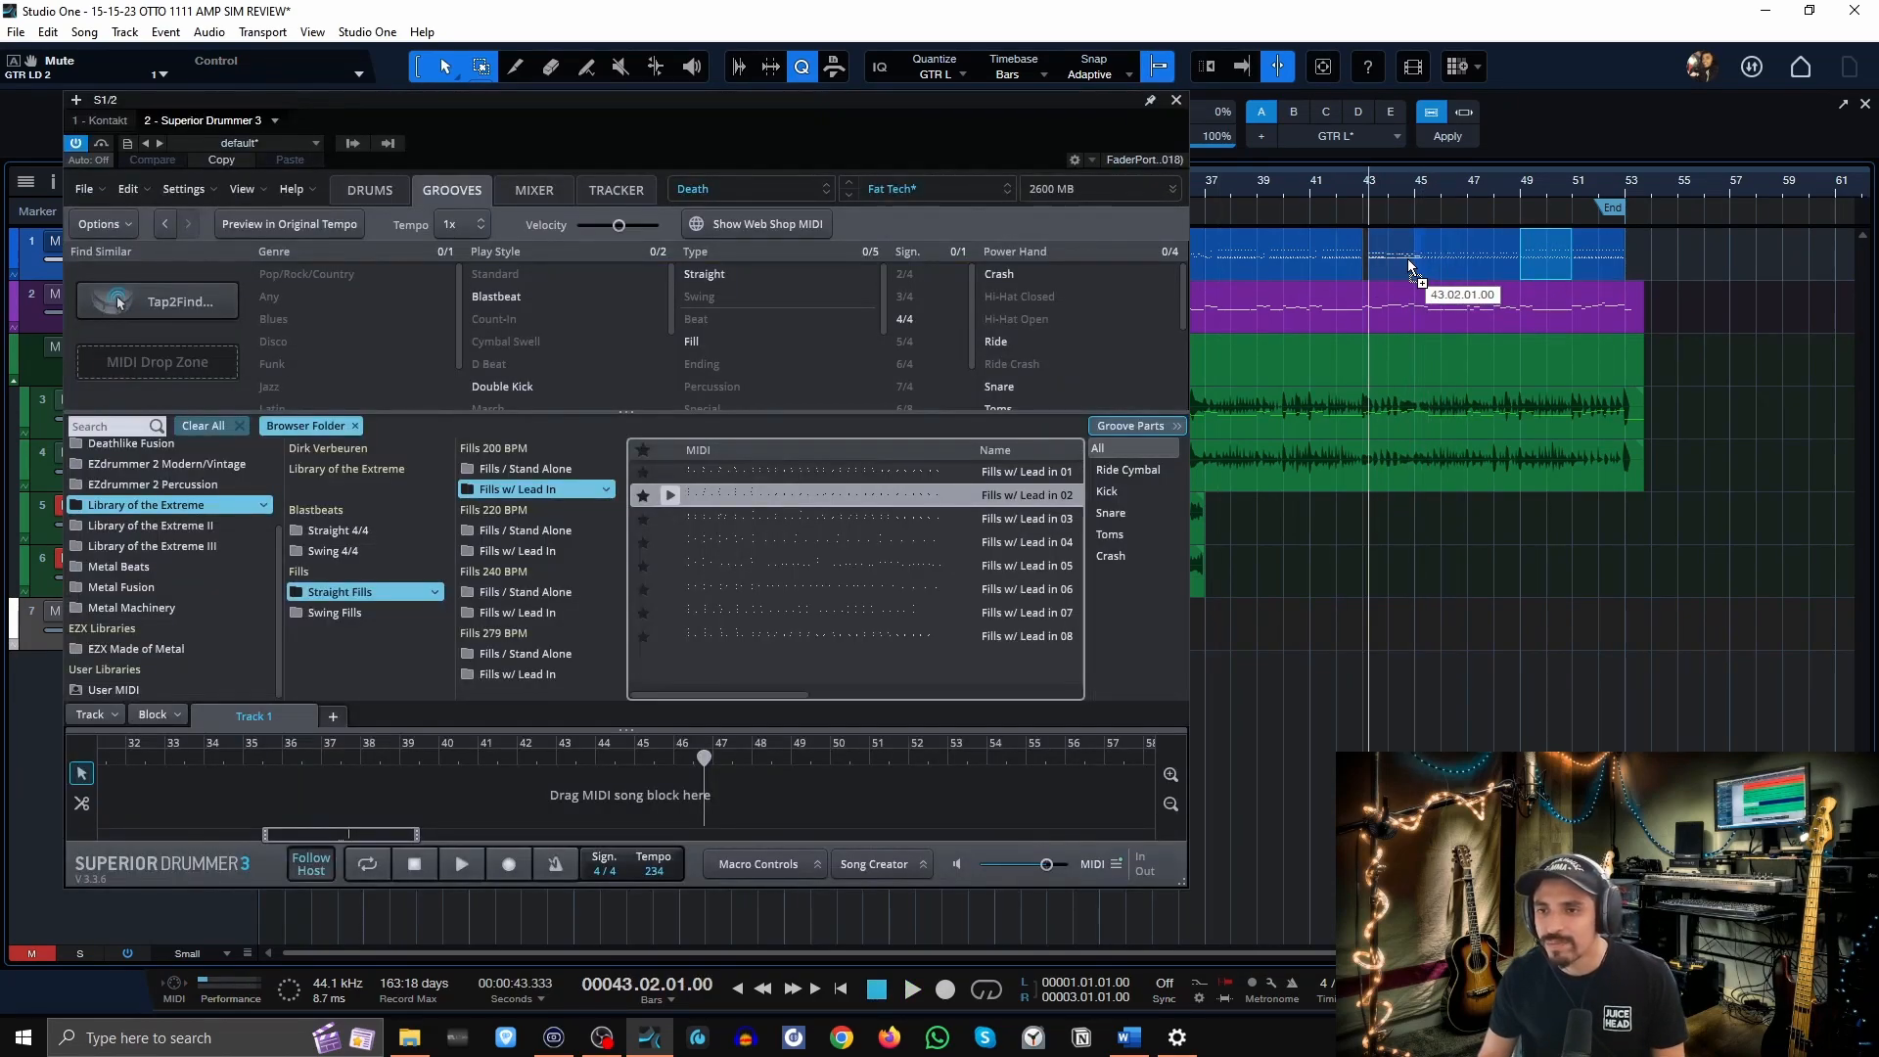
click(1277, 186)
key(space)
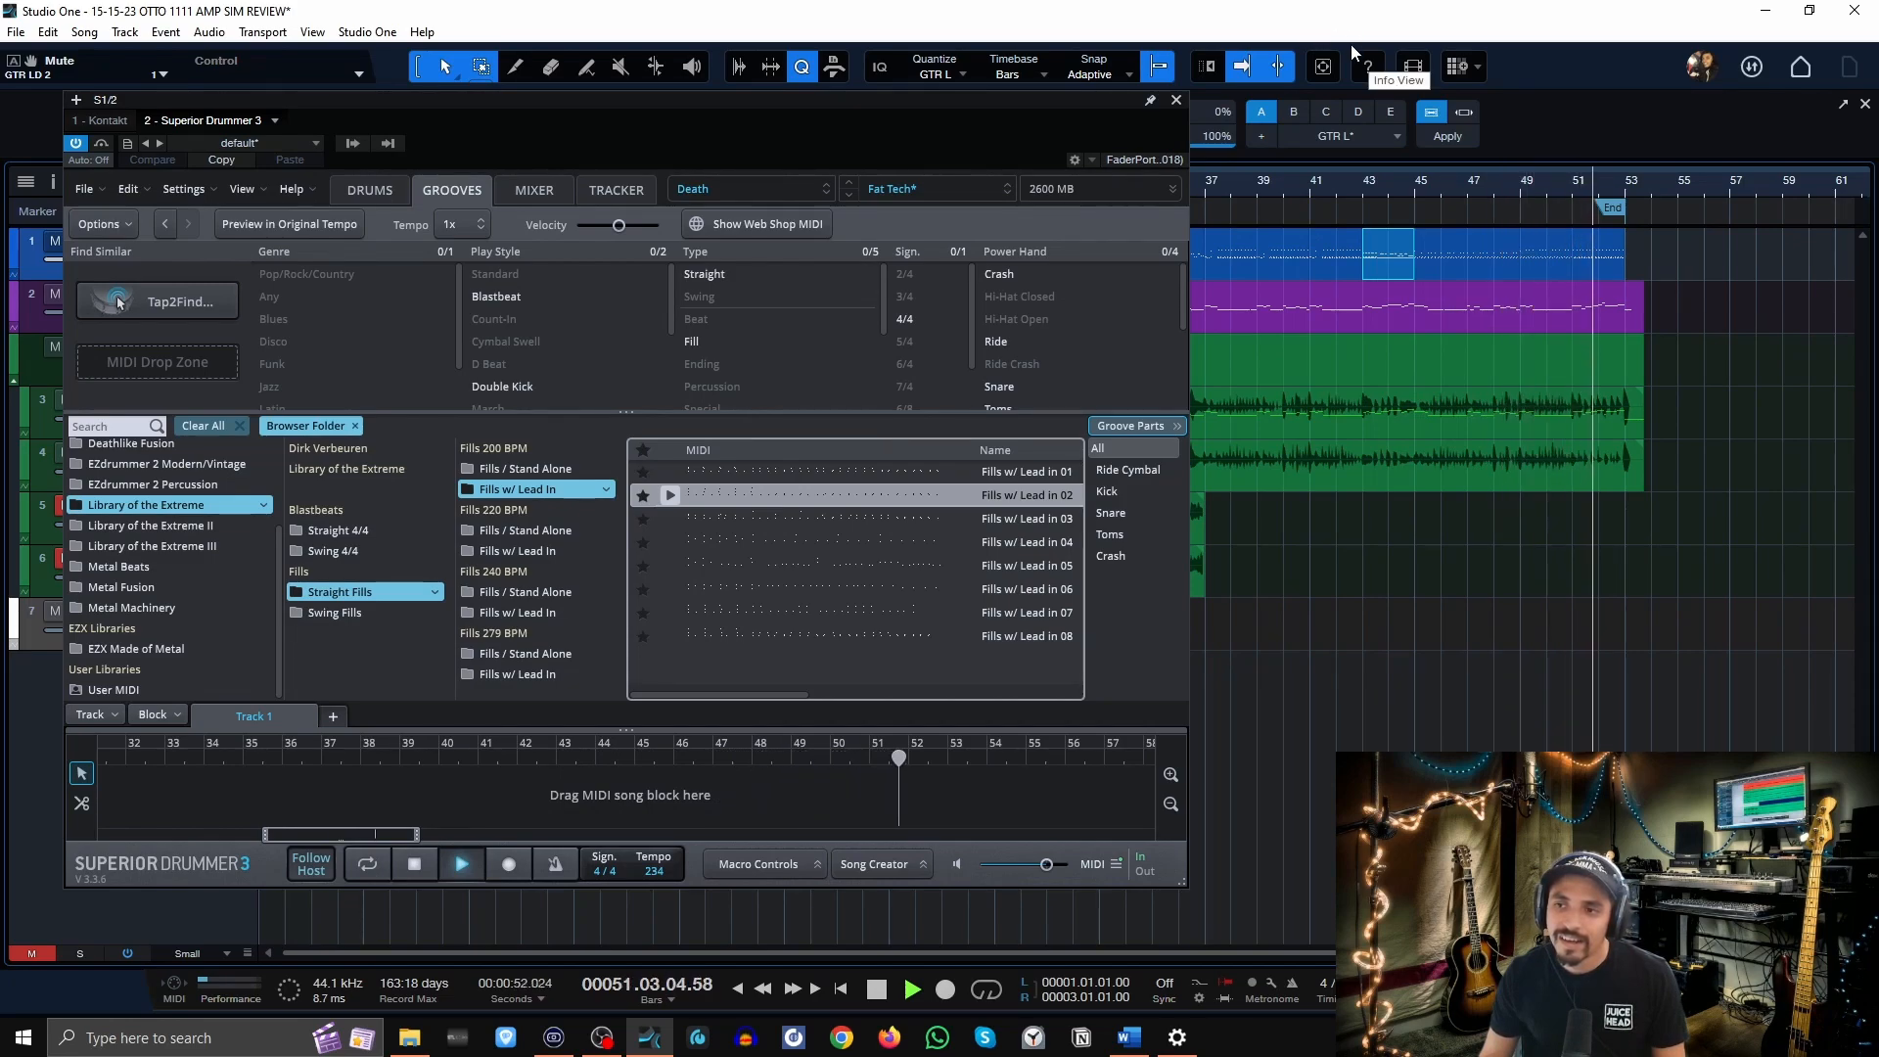
key(space)
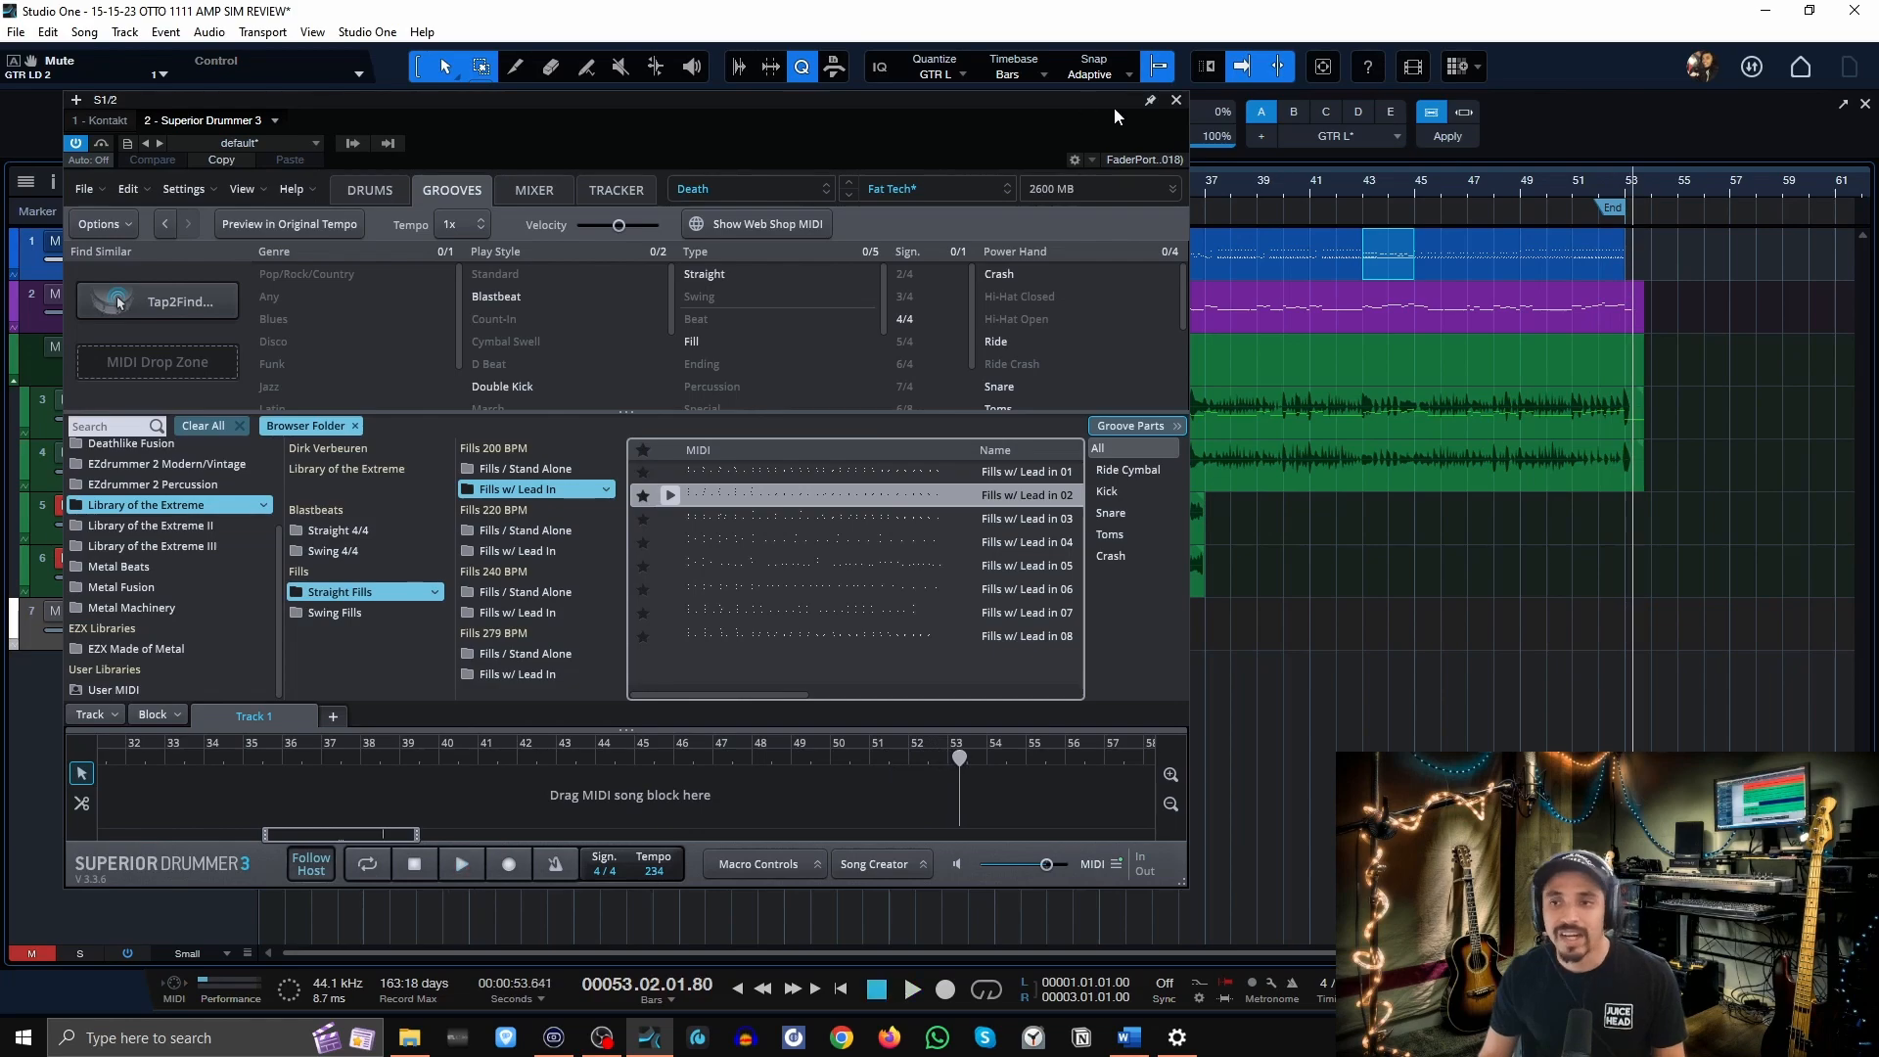
Close the drum plugin window, play the song from bar 5, and delete the drum clip between bars 9 and 13.
click(1175, 101)
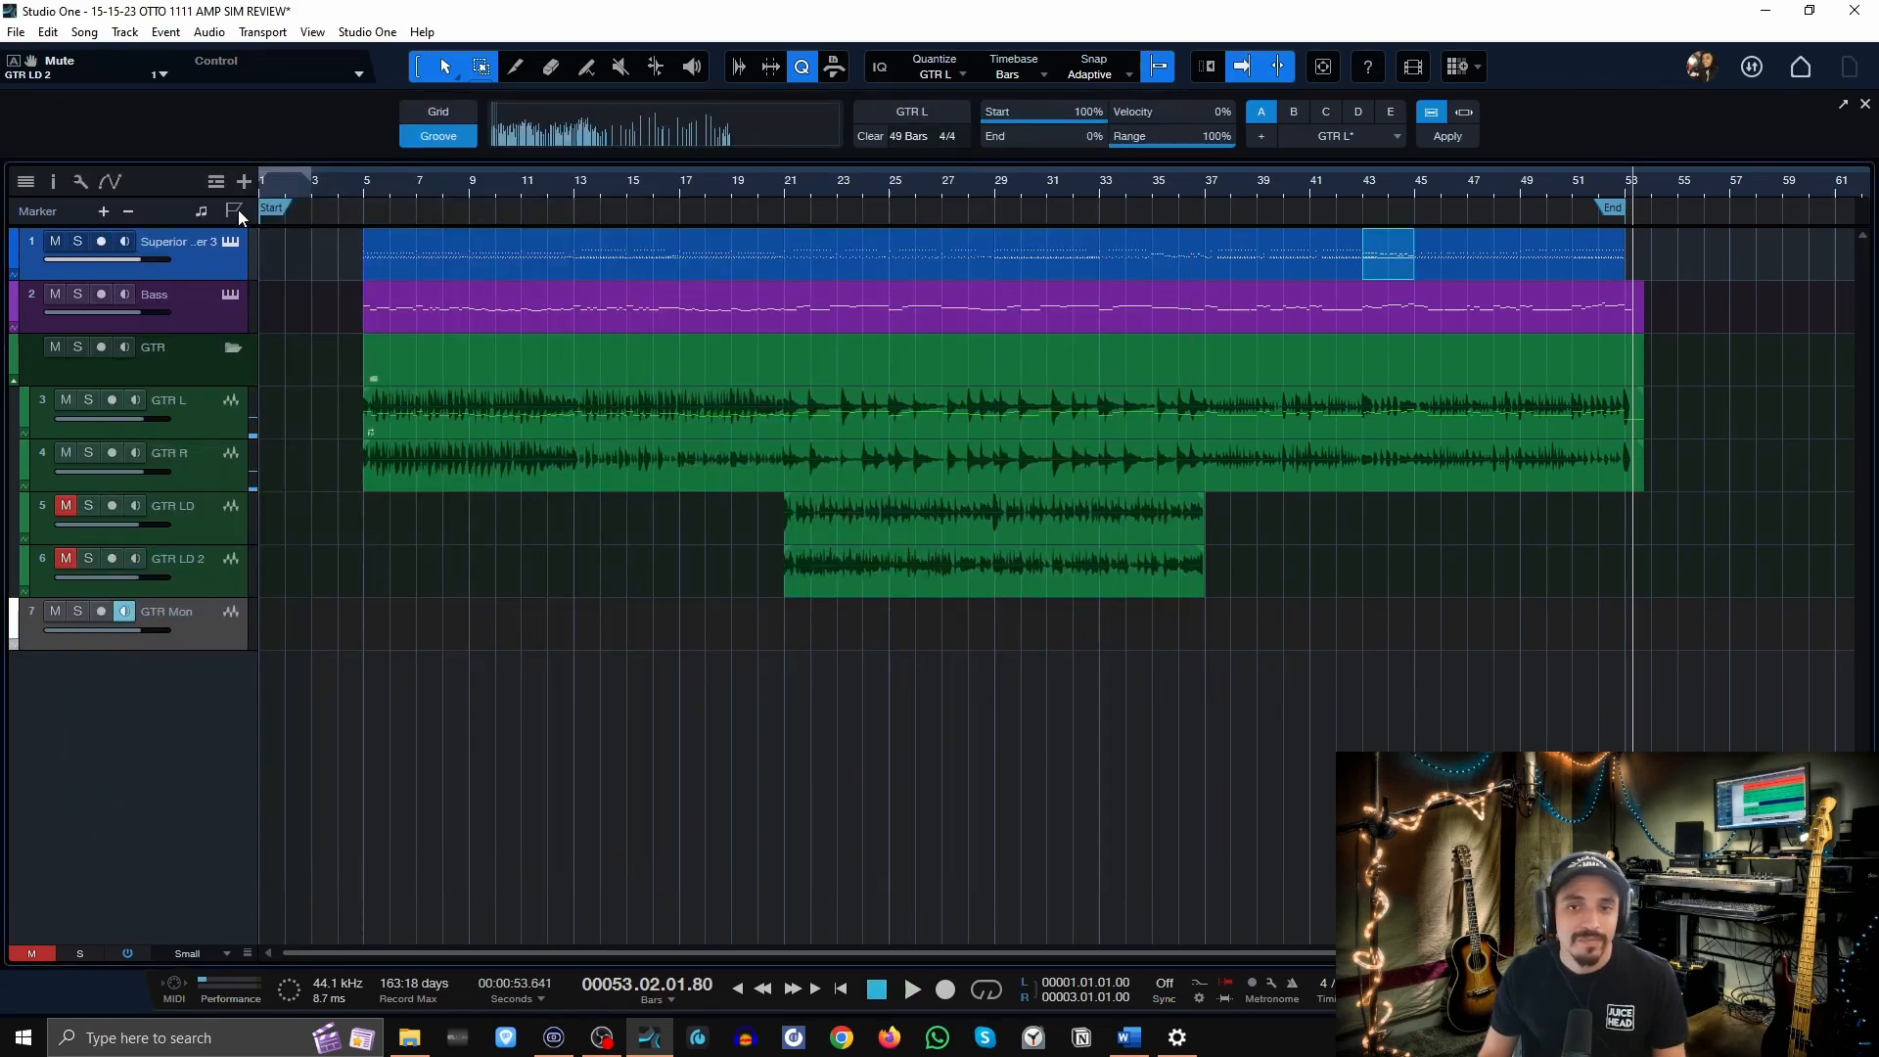
click(368, 186)
key(space)
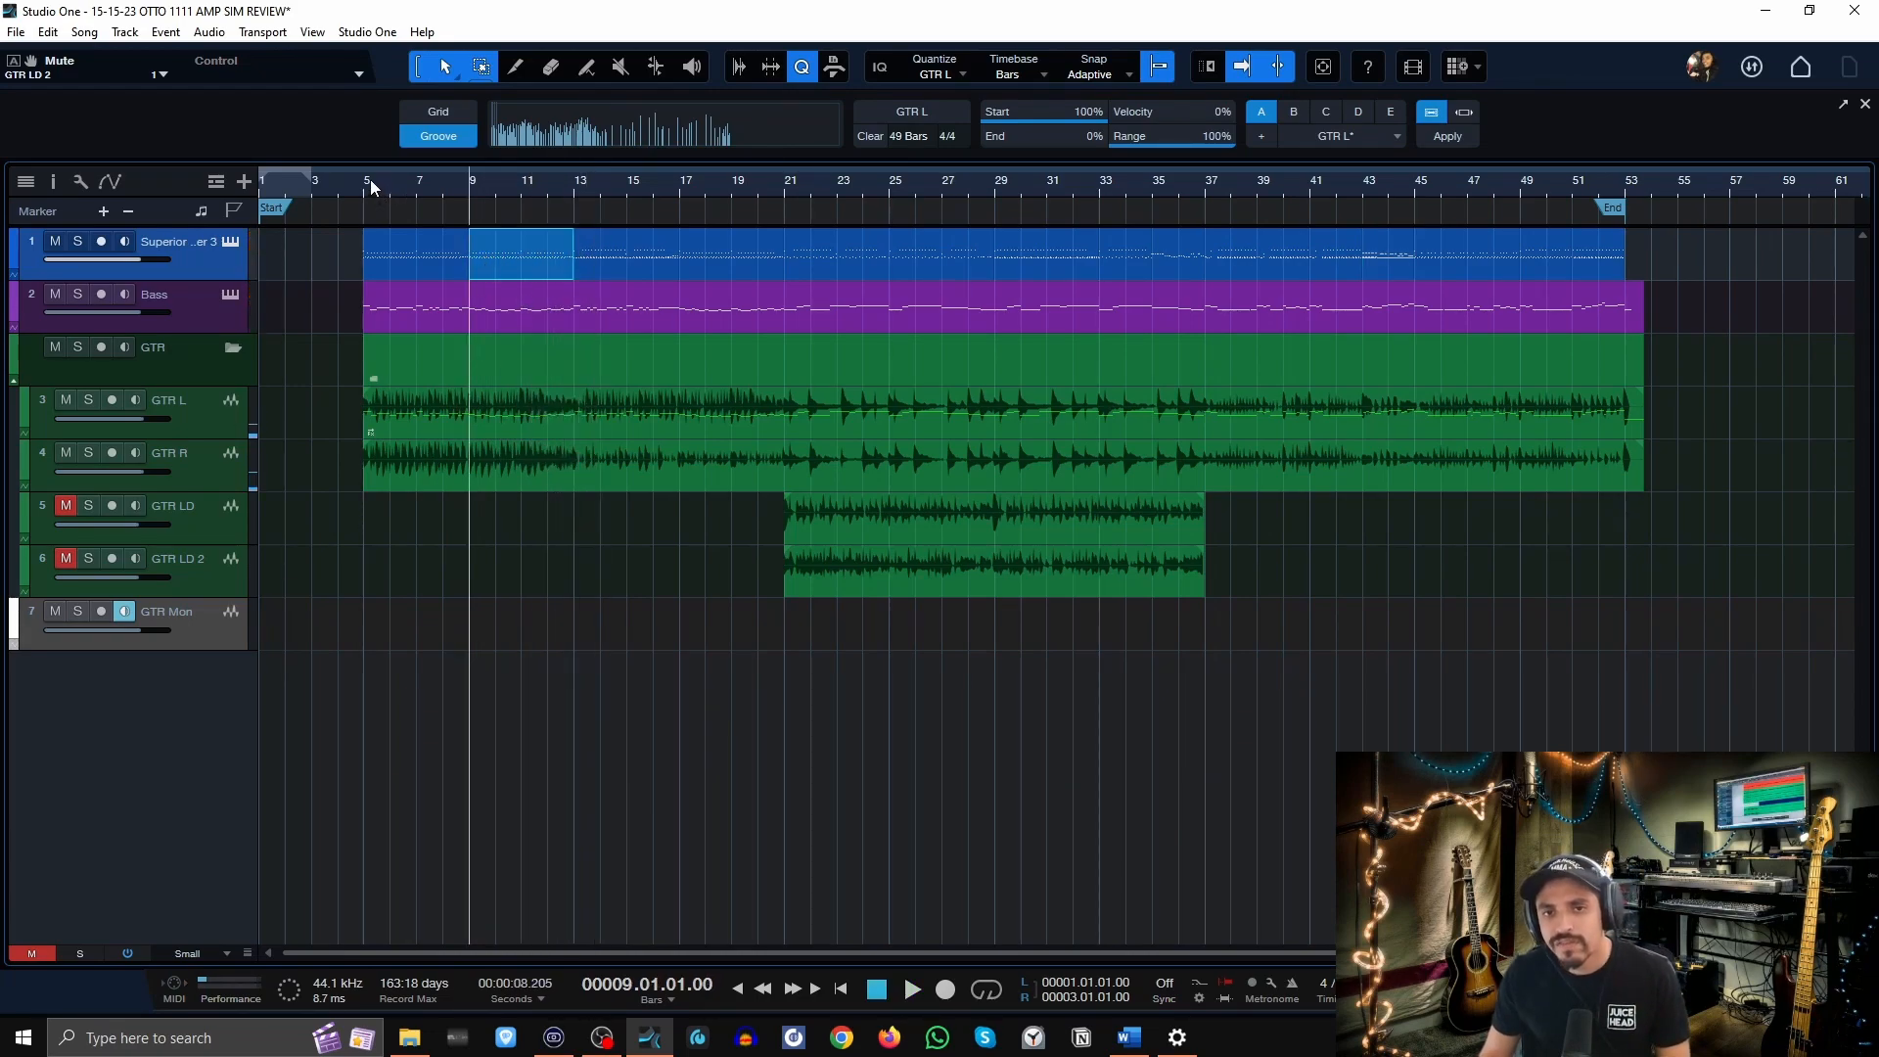
click(370, 182)
click(359, 190)
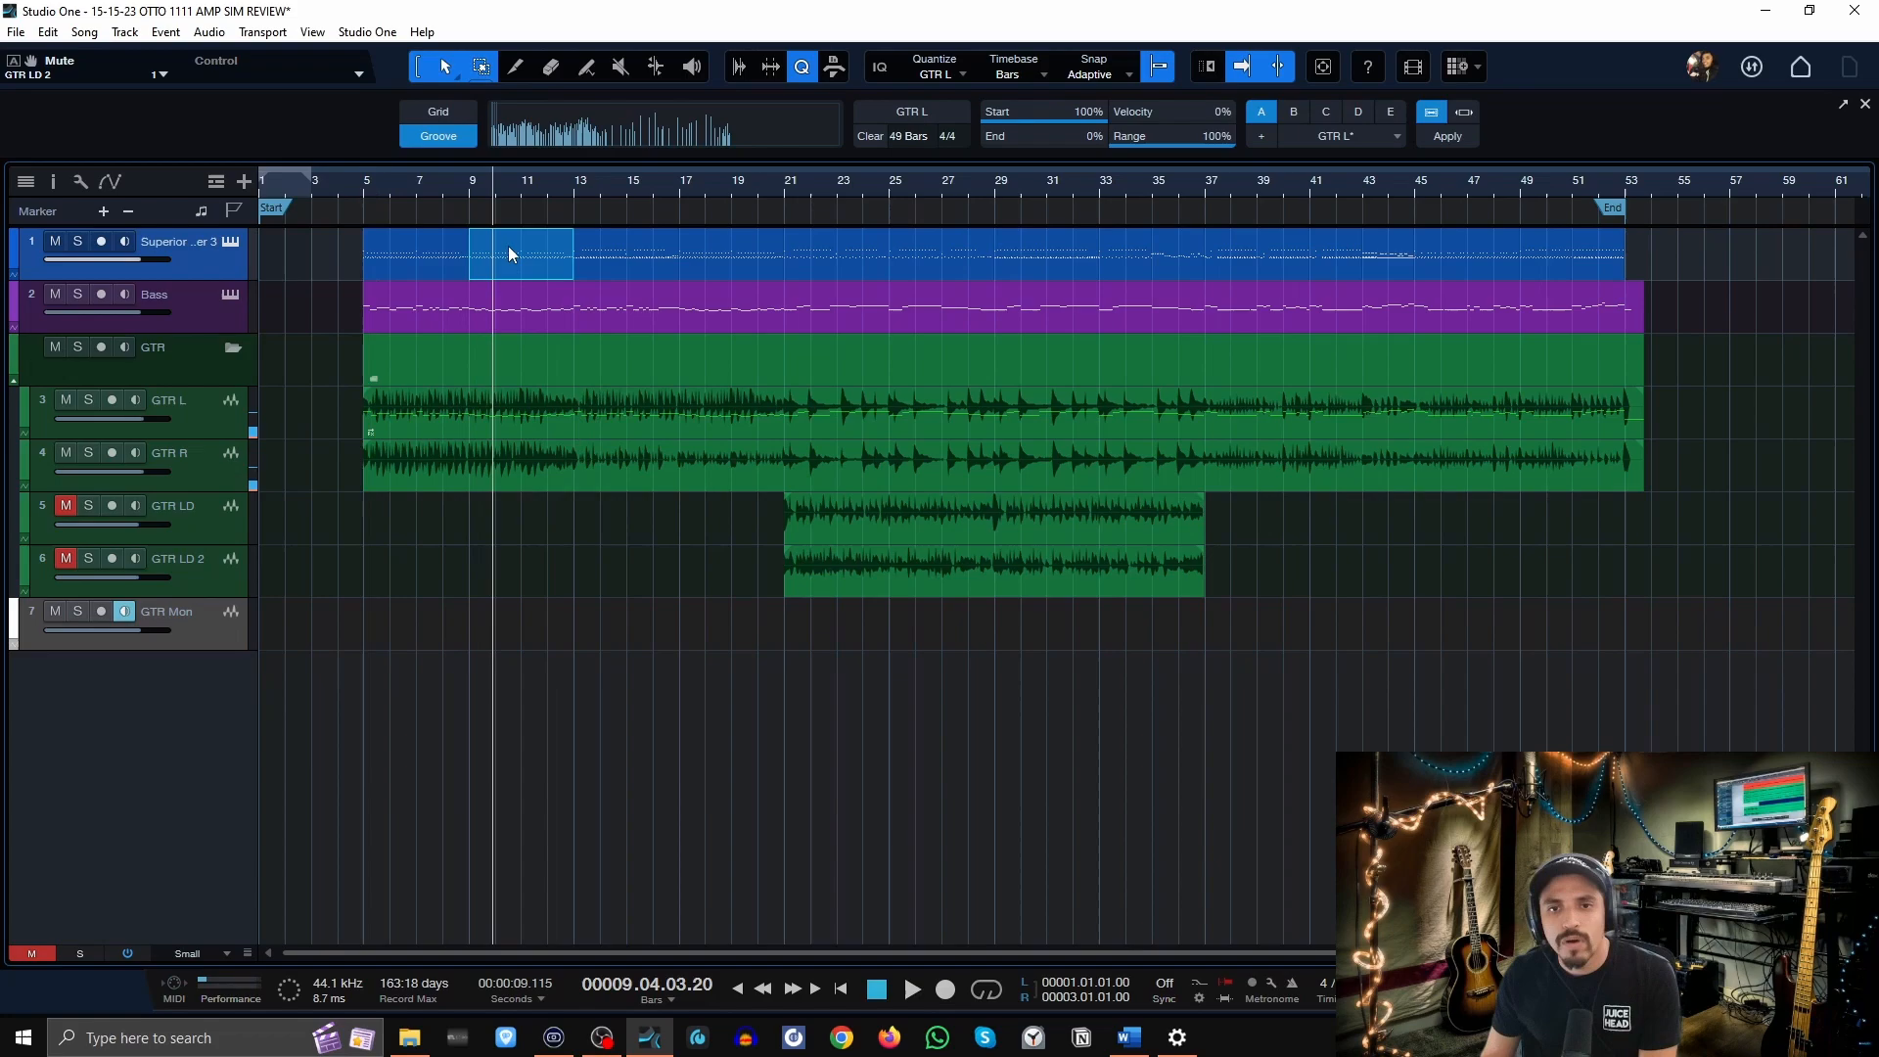
key(Delete)
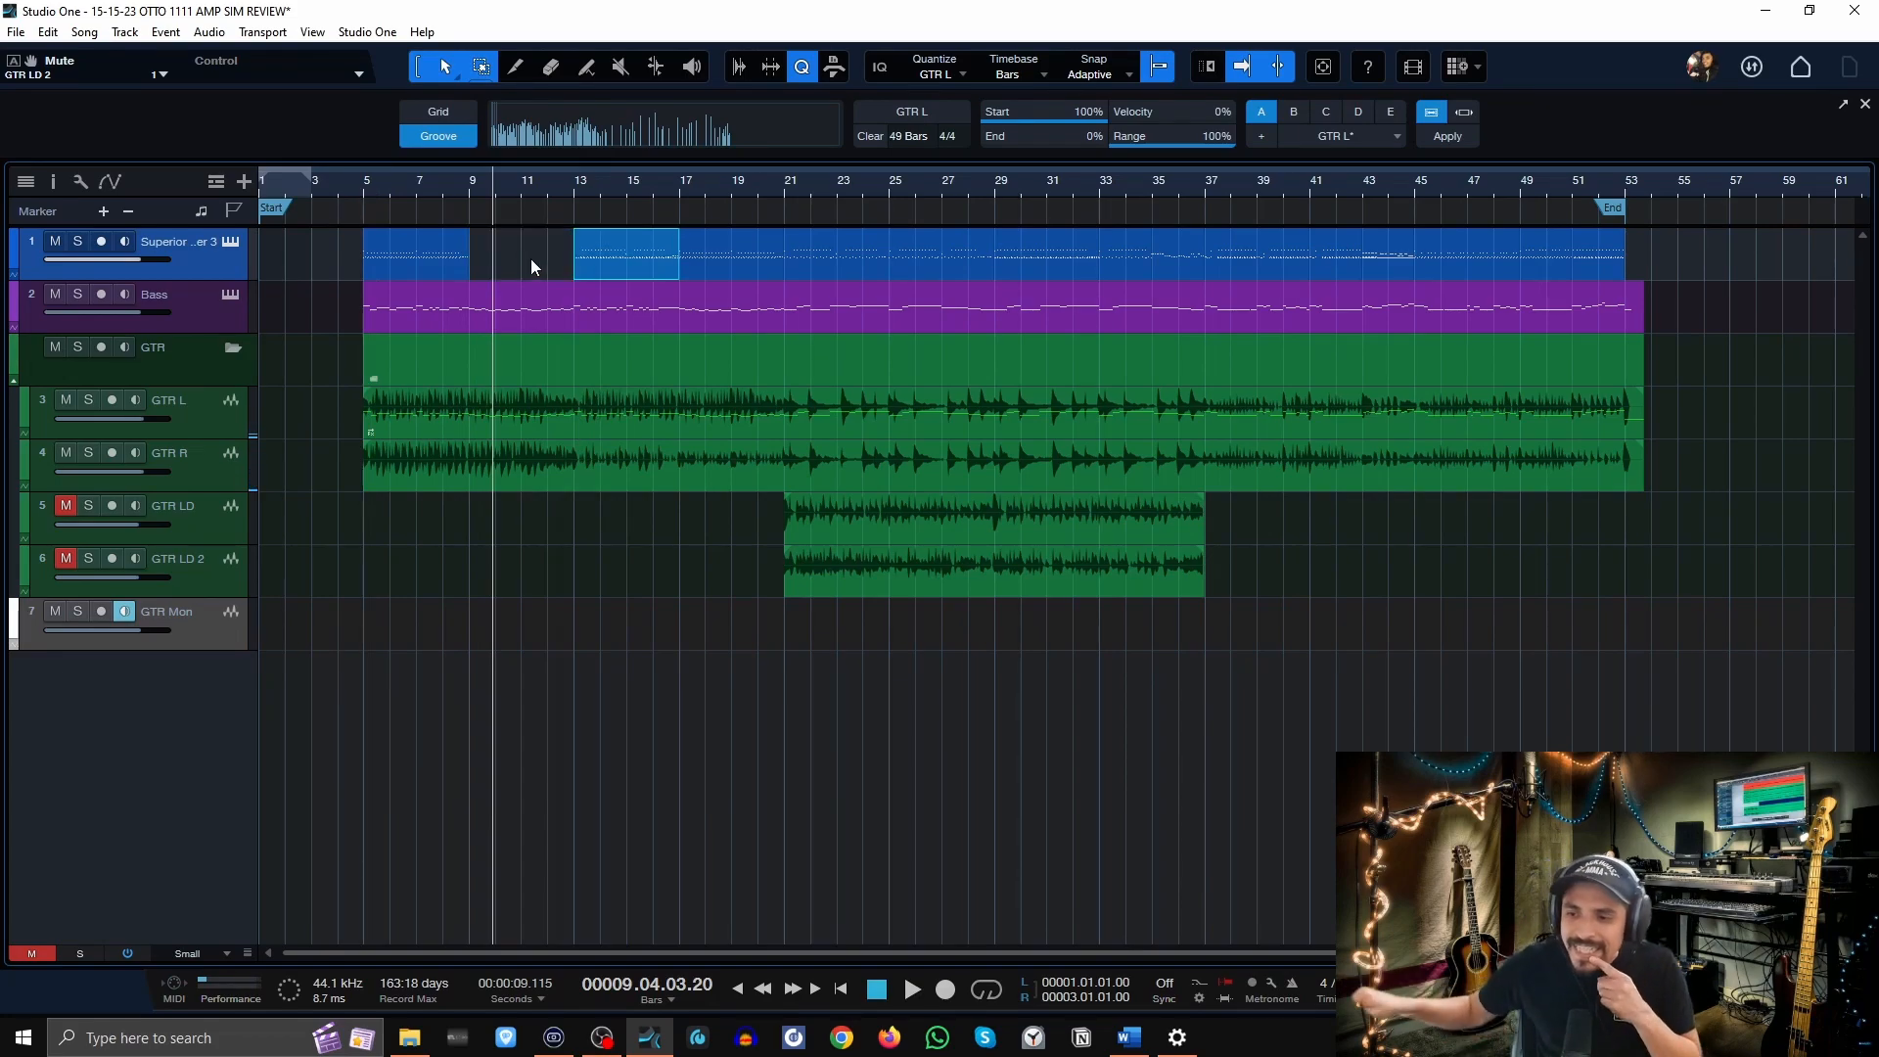
Preview Syncopations 01 to 04 from the 200 BPM Old School Blast grooves in the Library of the Extreme.
click(231, 241)
click(360, 532)
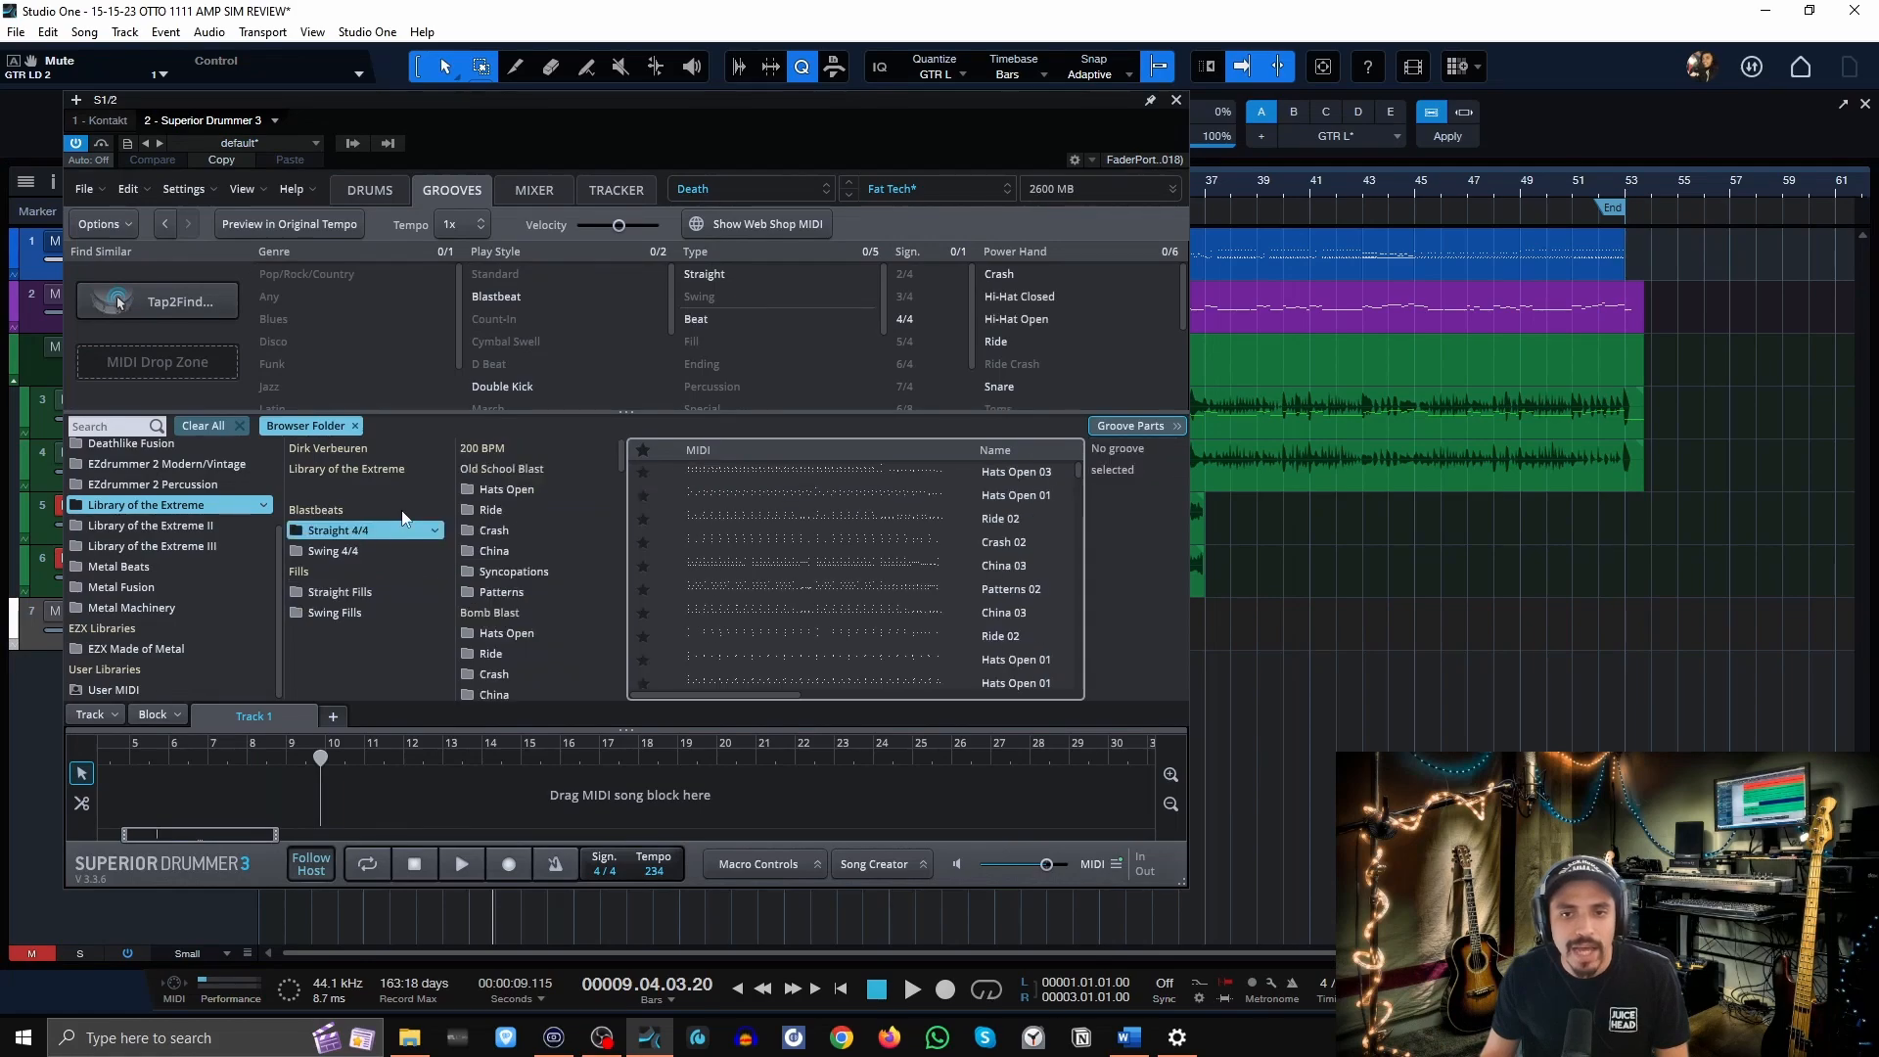
click(525, 573)
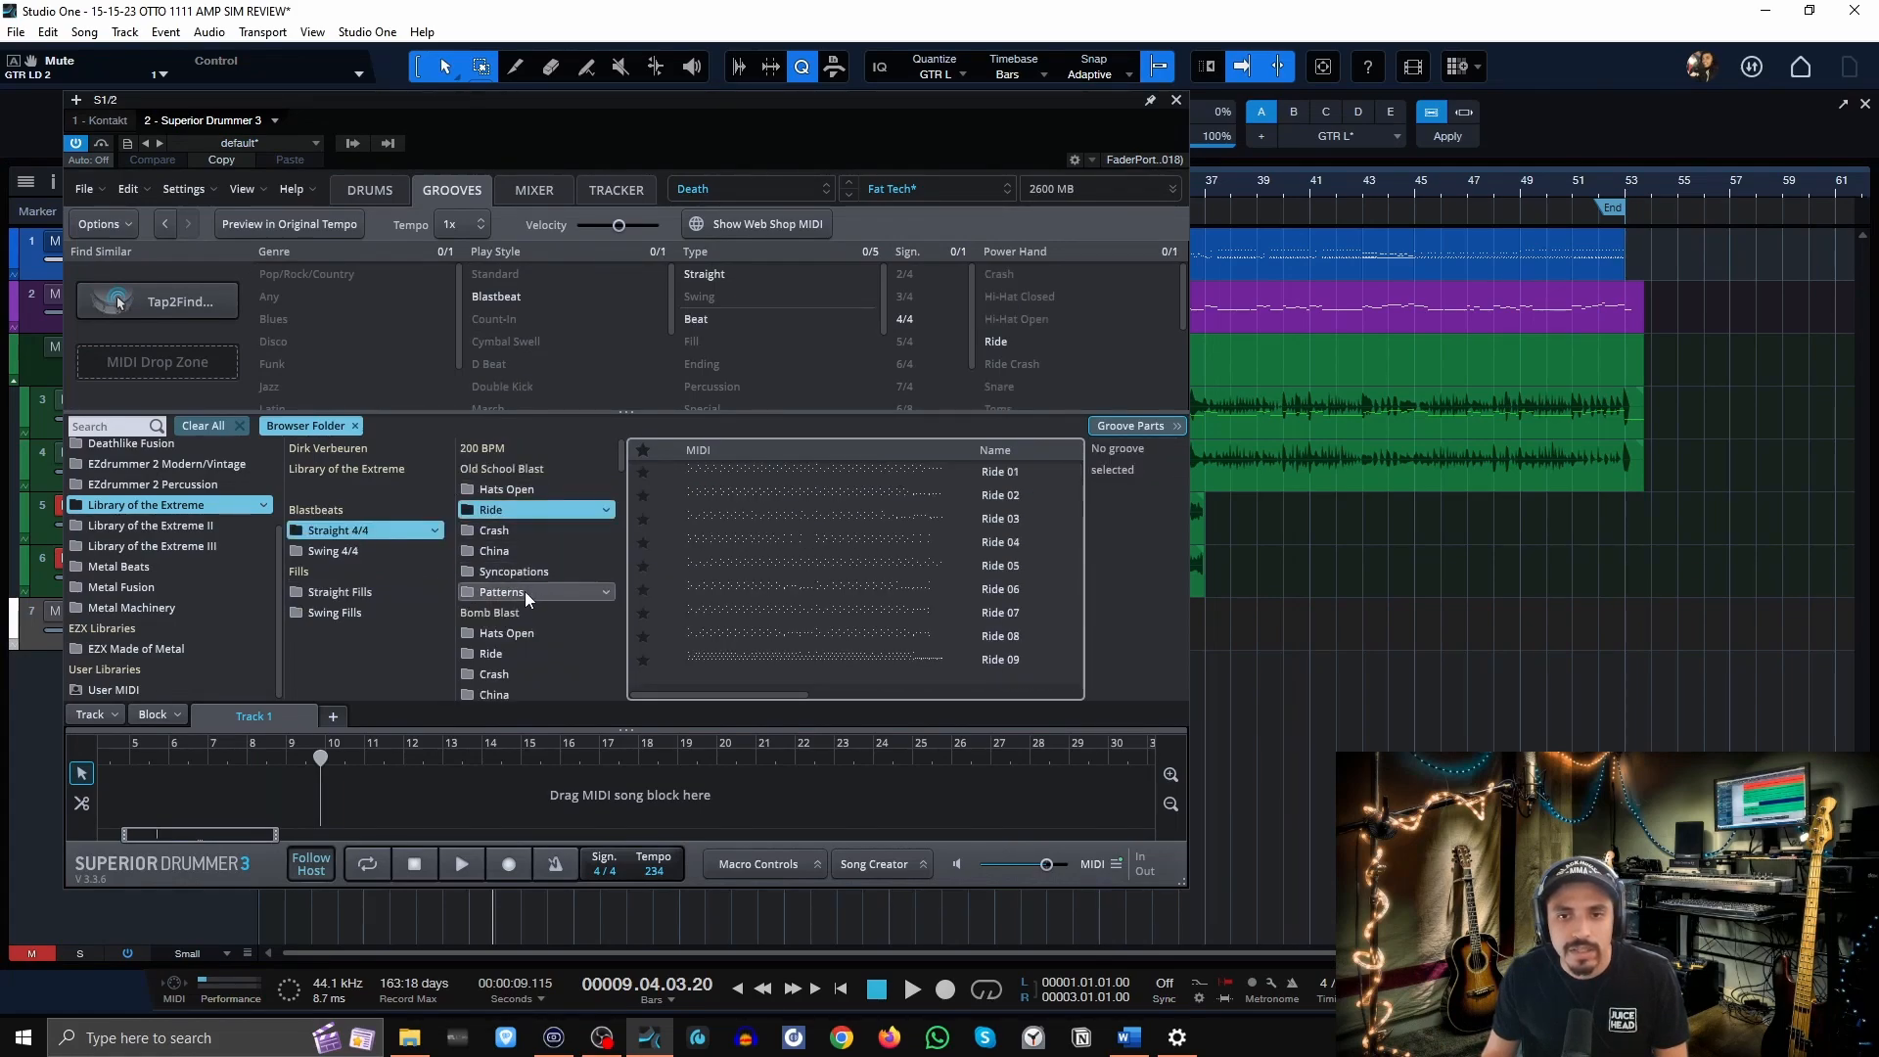
click(671, 473)
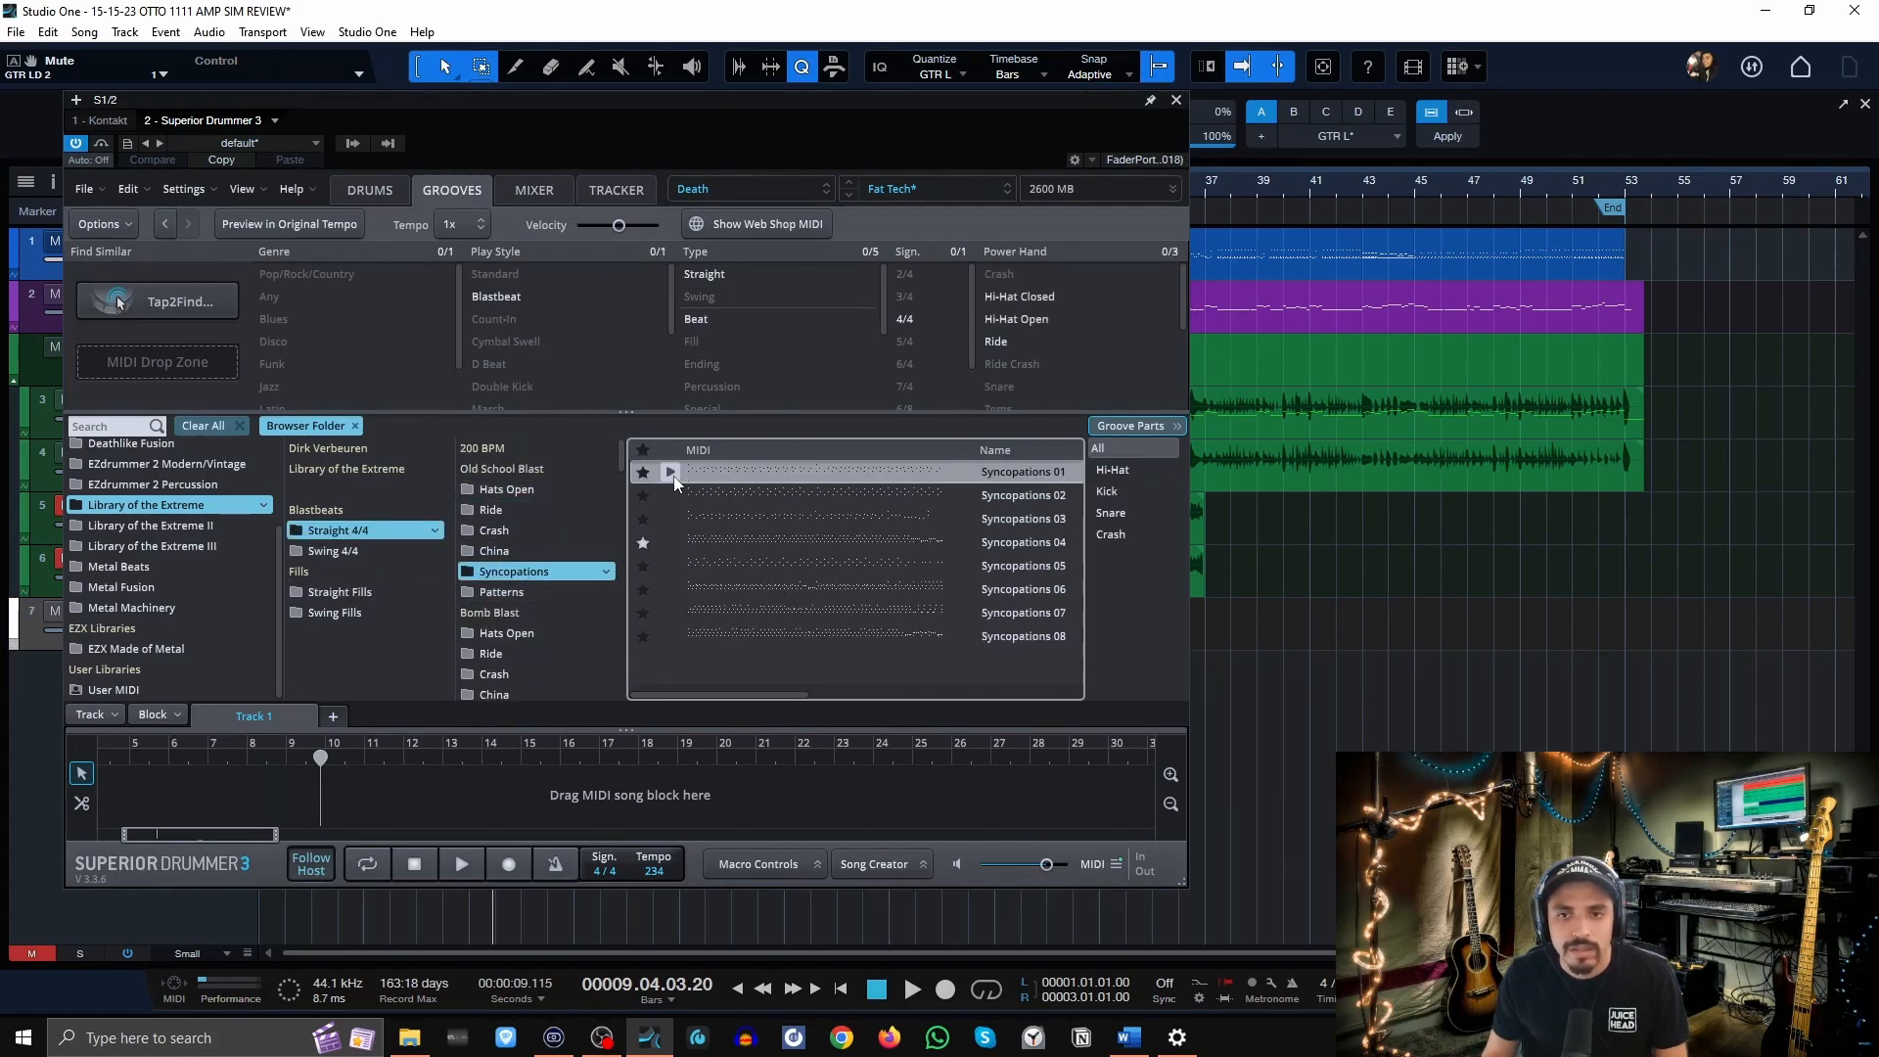
click(670, 495)
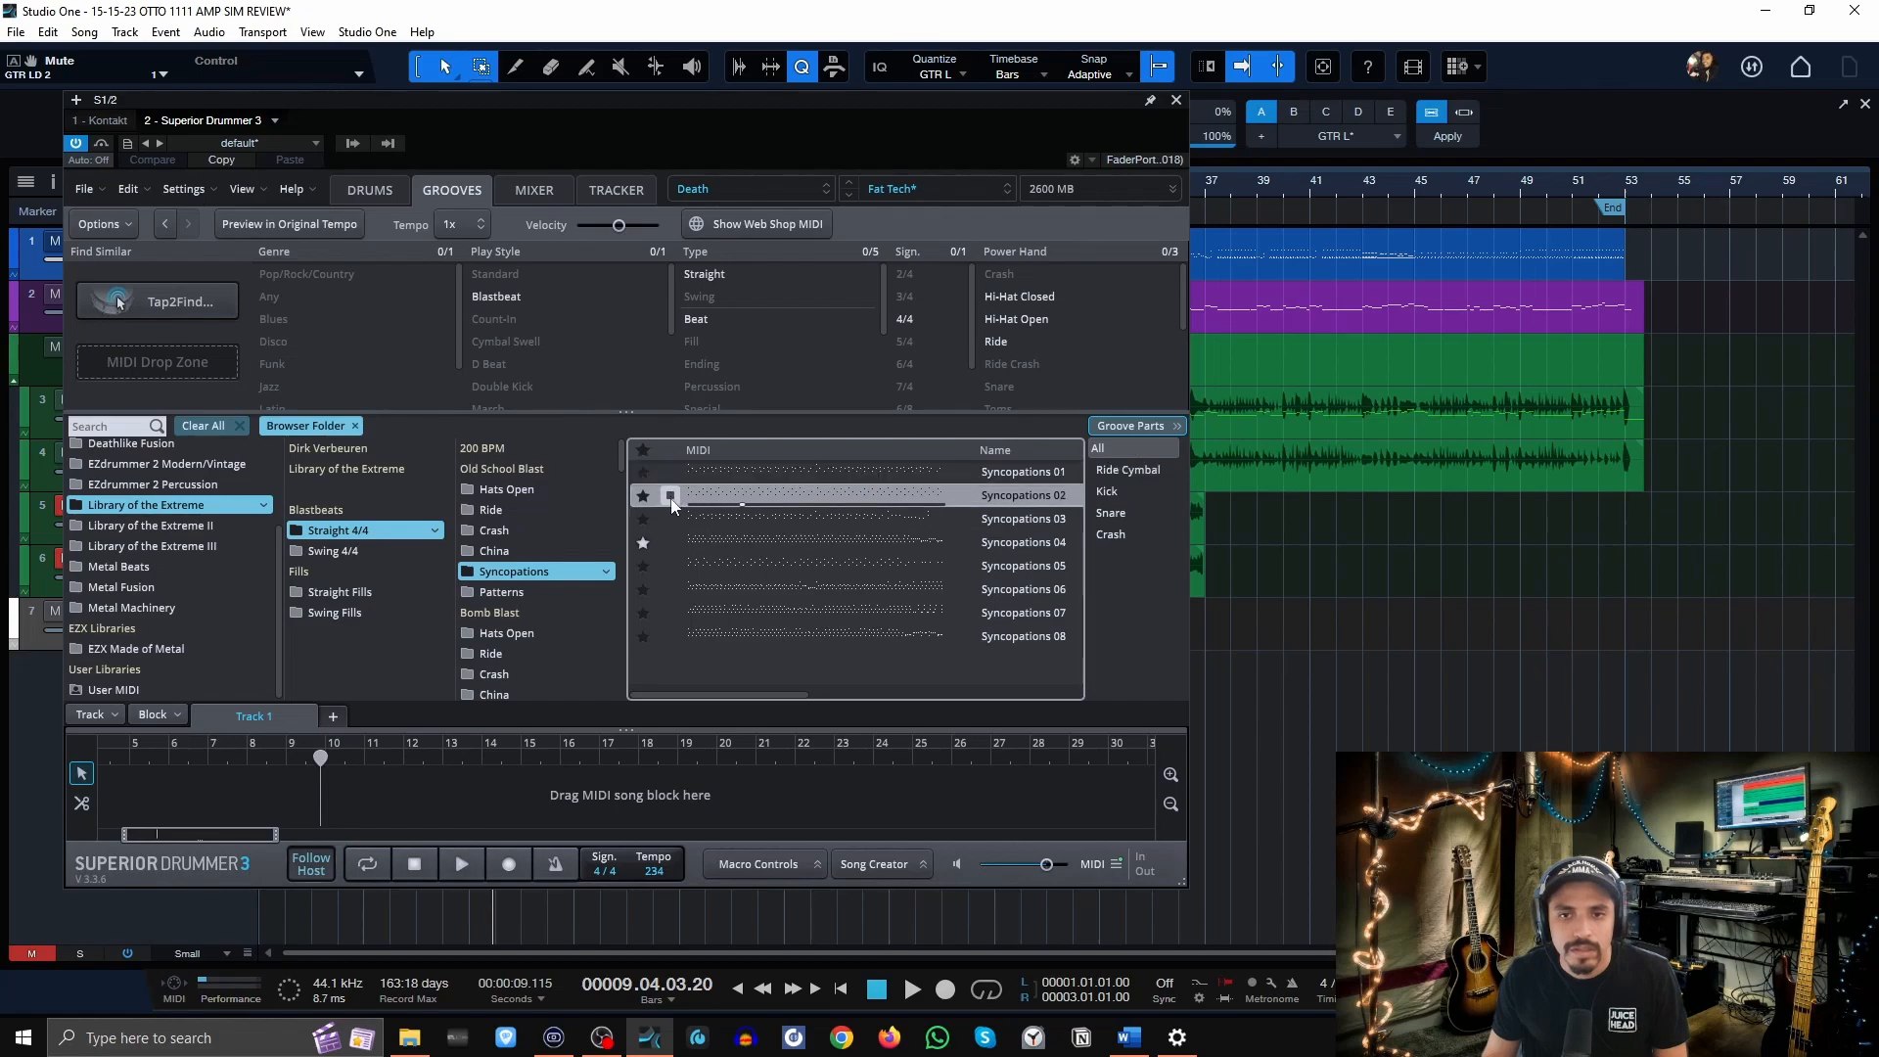
click(671, 520)
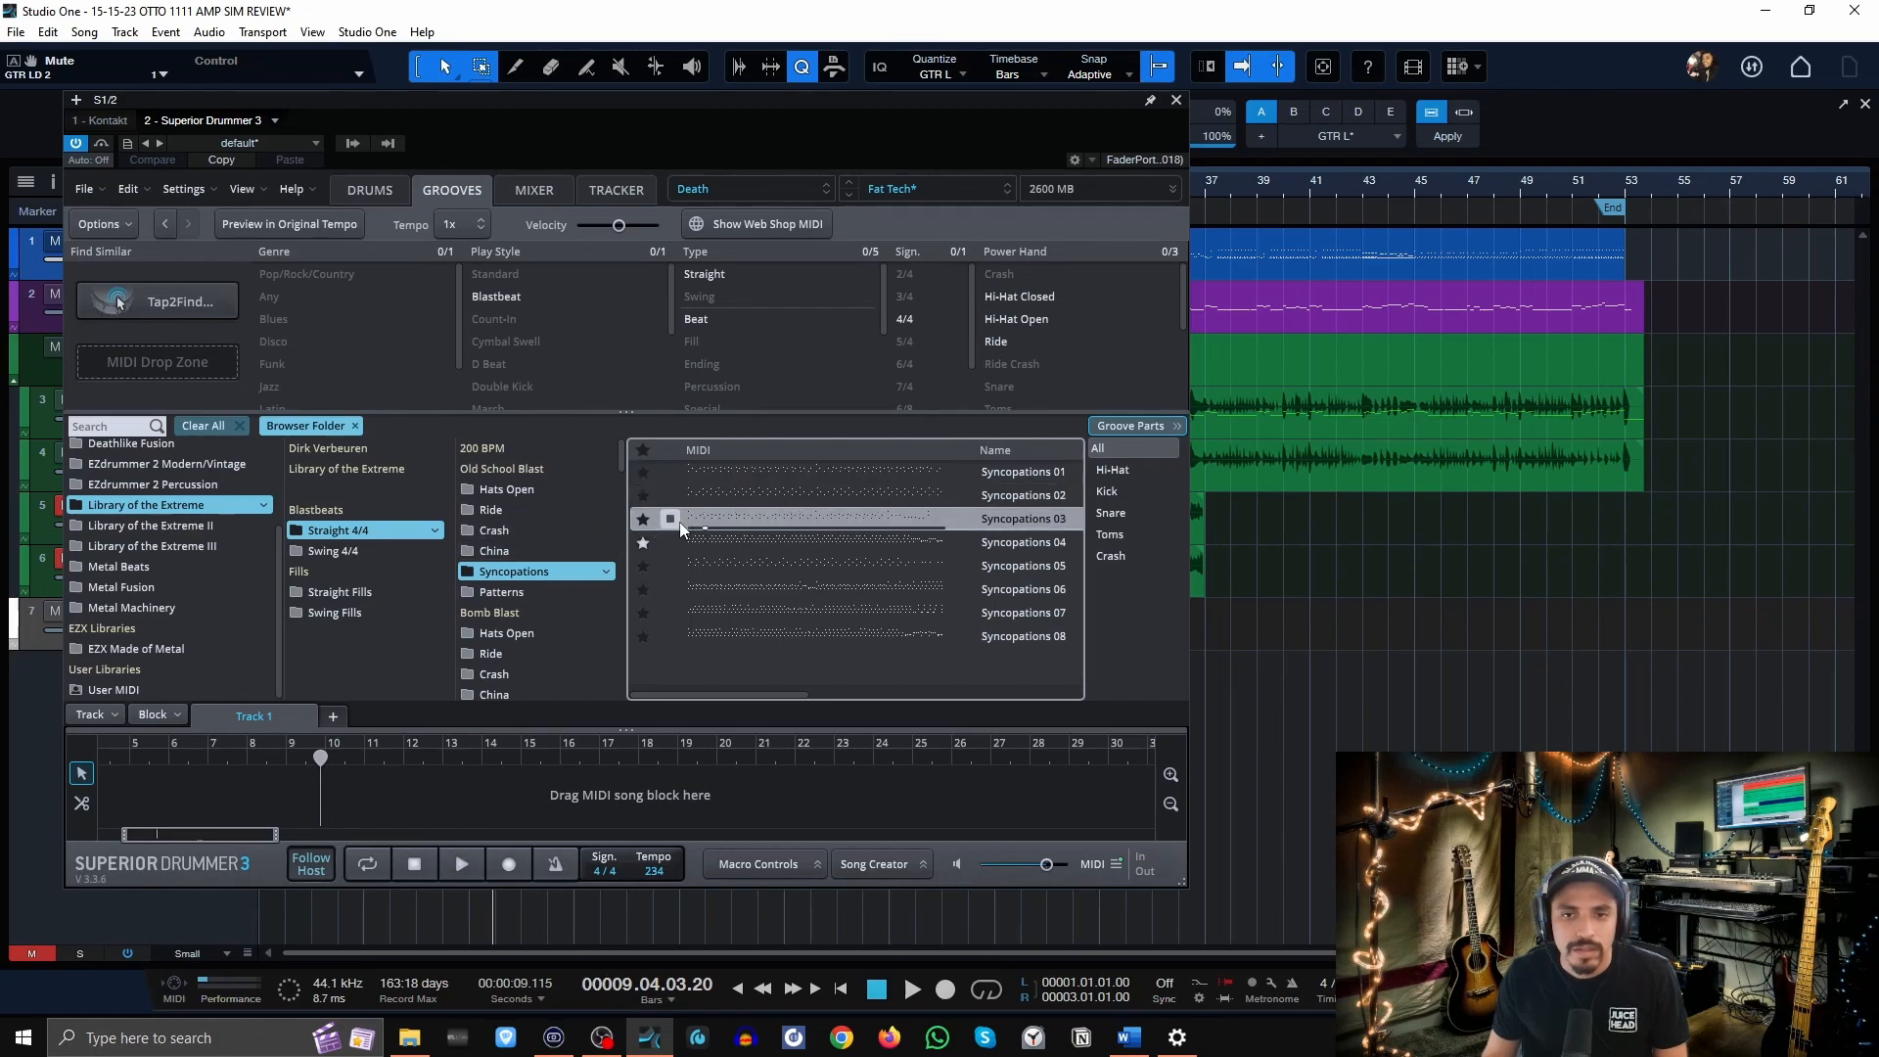
click(673, 542)
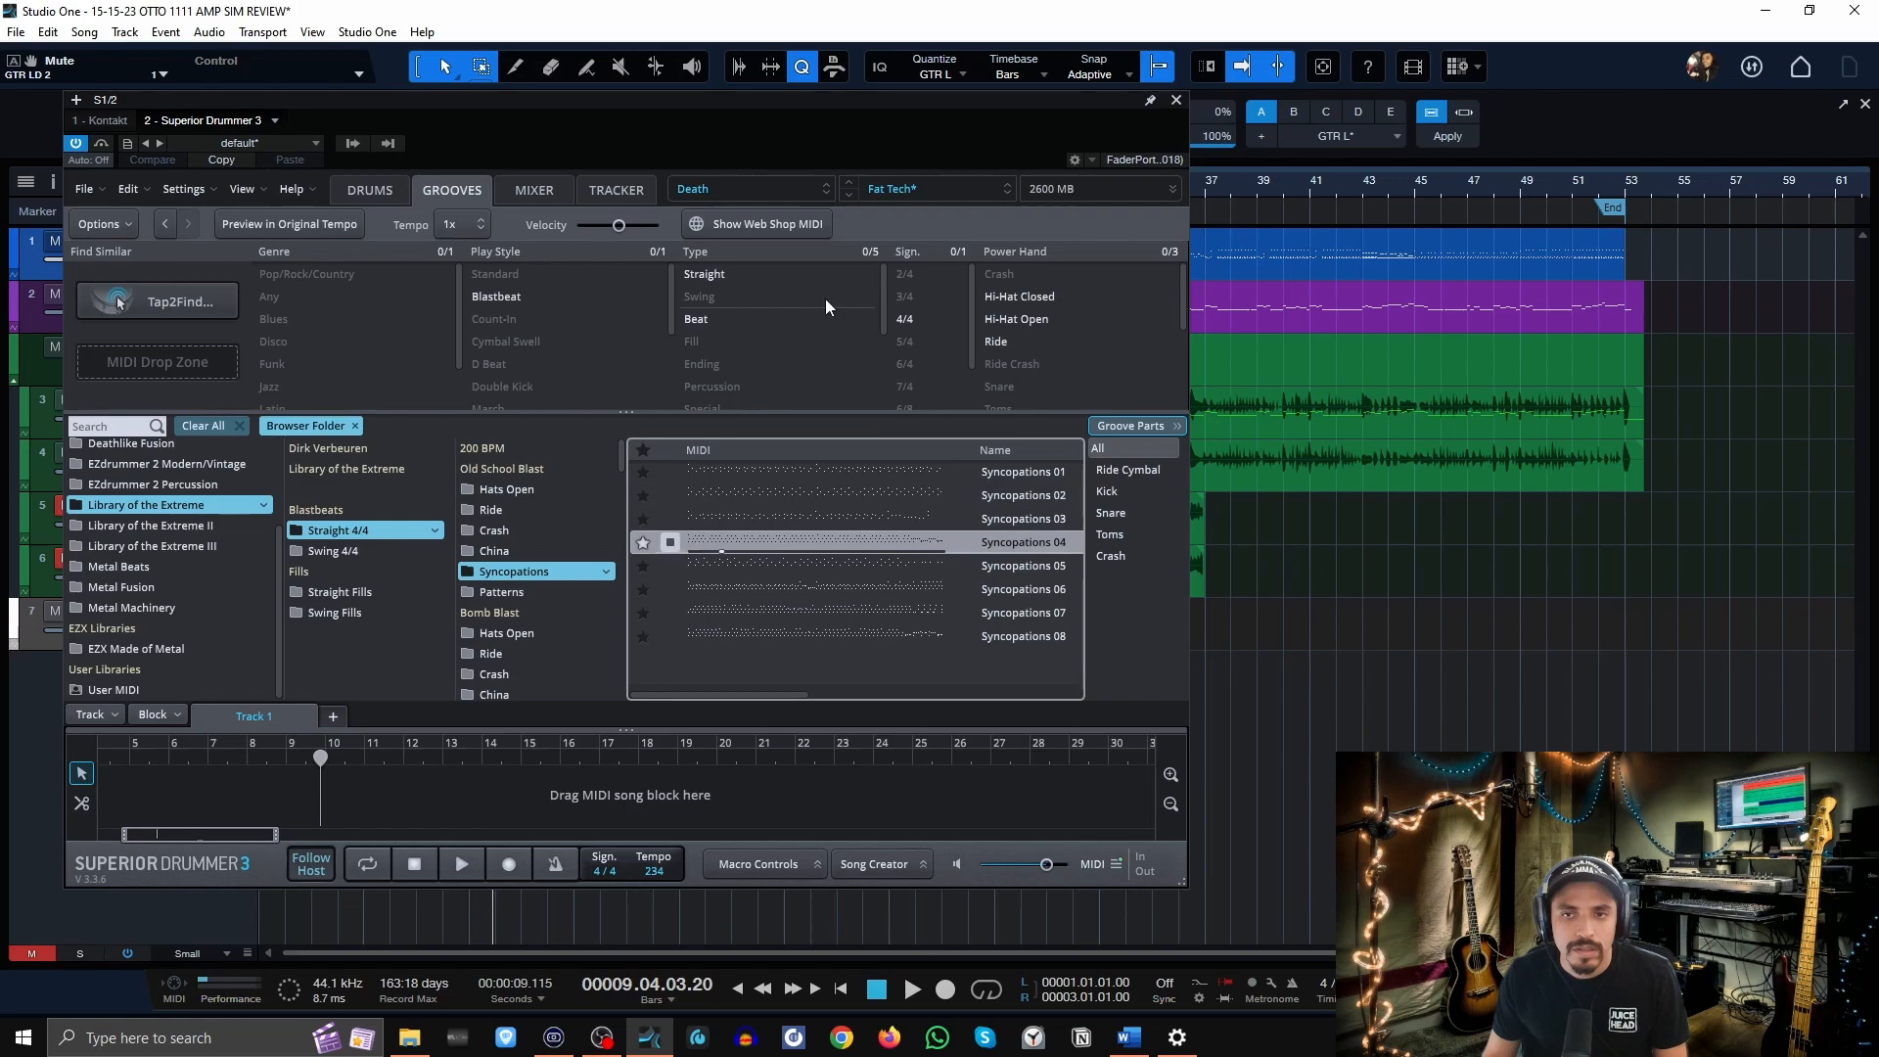
Move the drum plugin window off the gap, place Syncopations 04 at bar 9, and play the song from bar 5.
drag(1034, 102, 1785, 81)
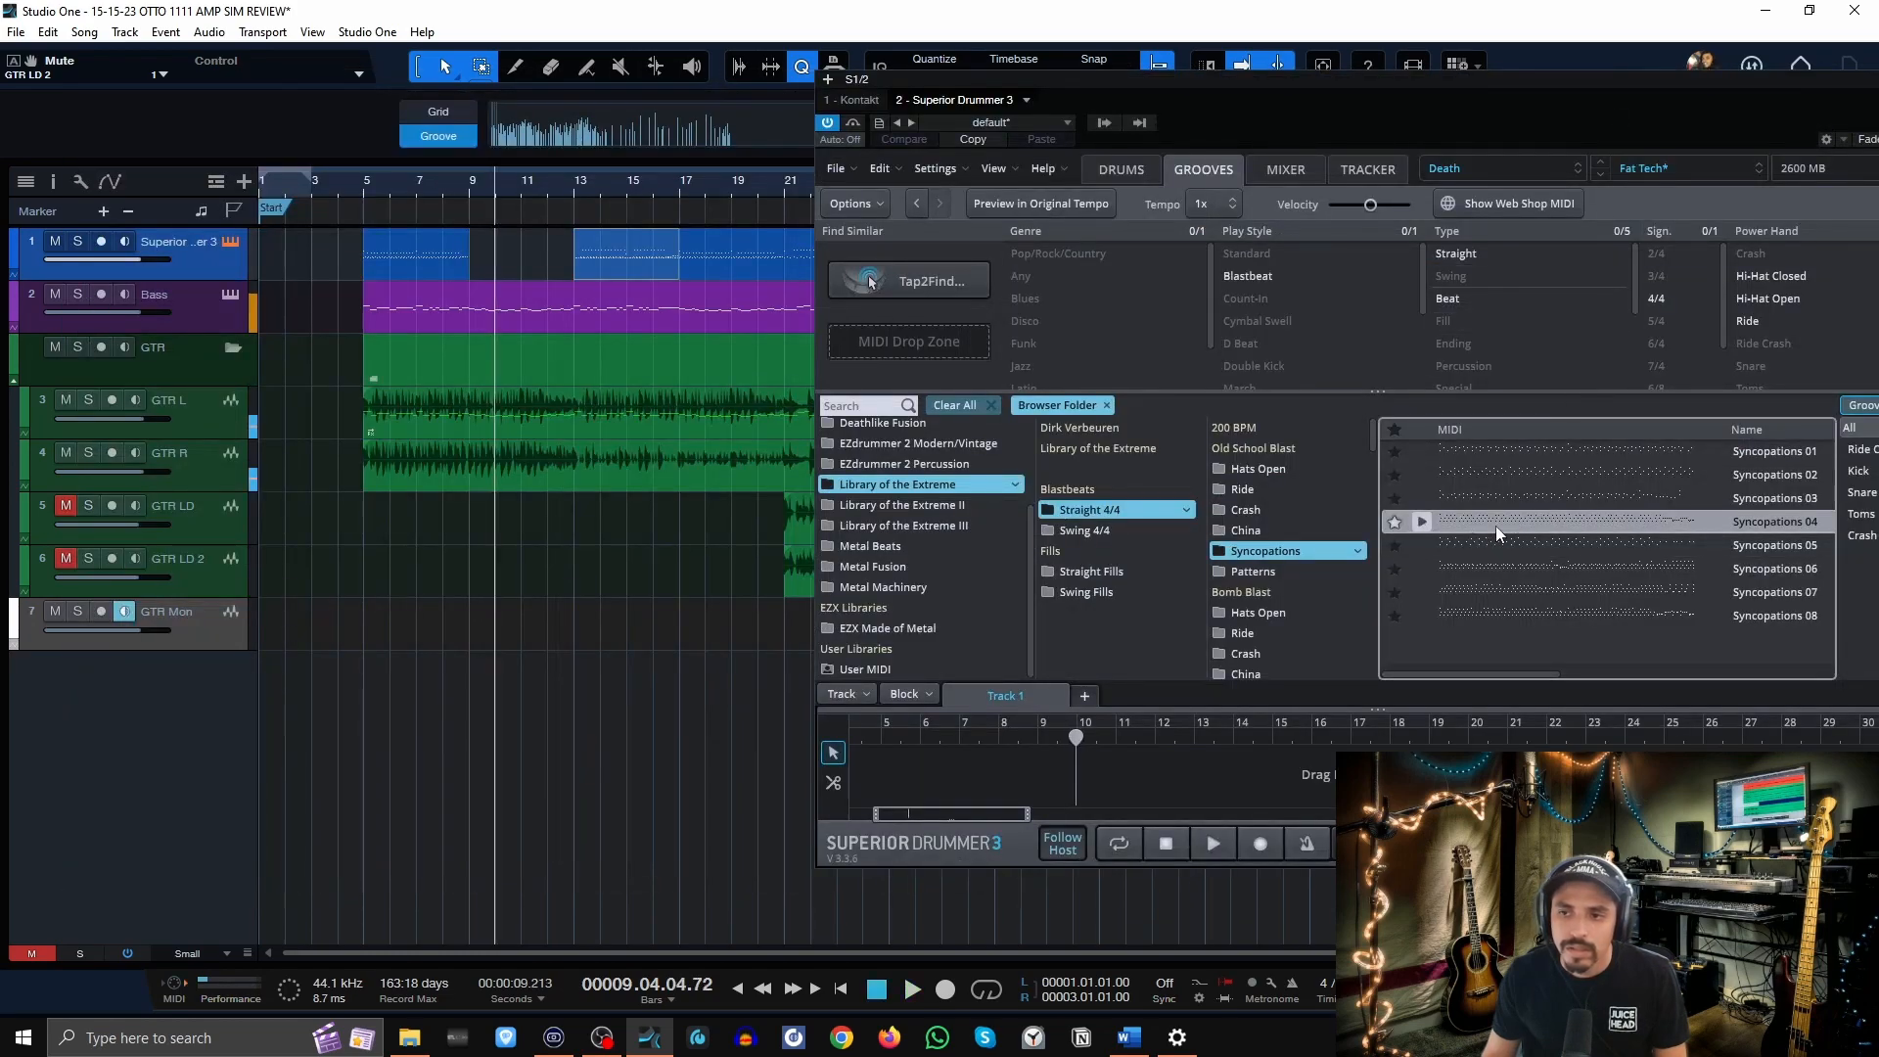
drag(1495, 526, 572, 286)
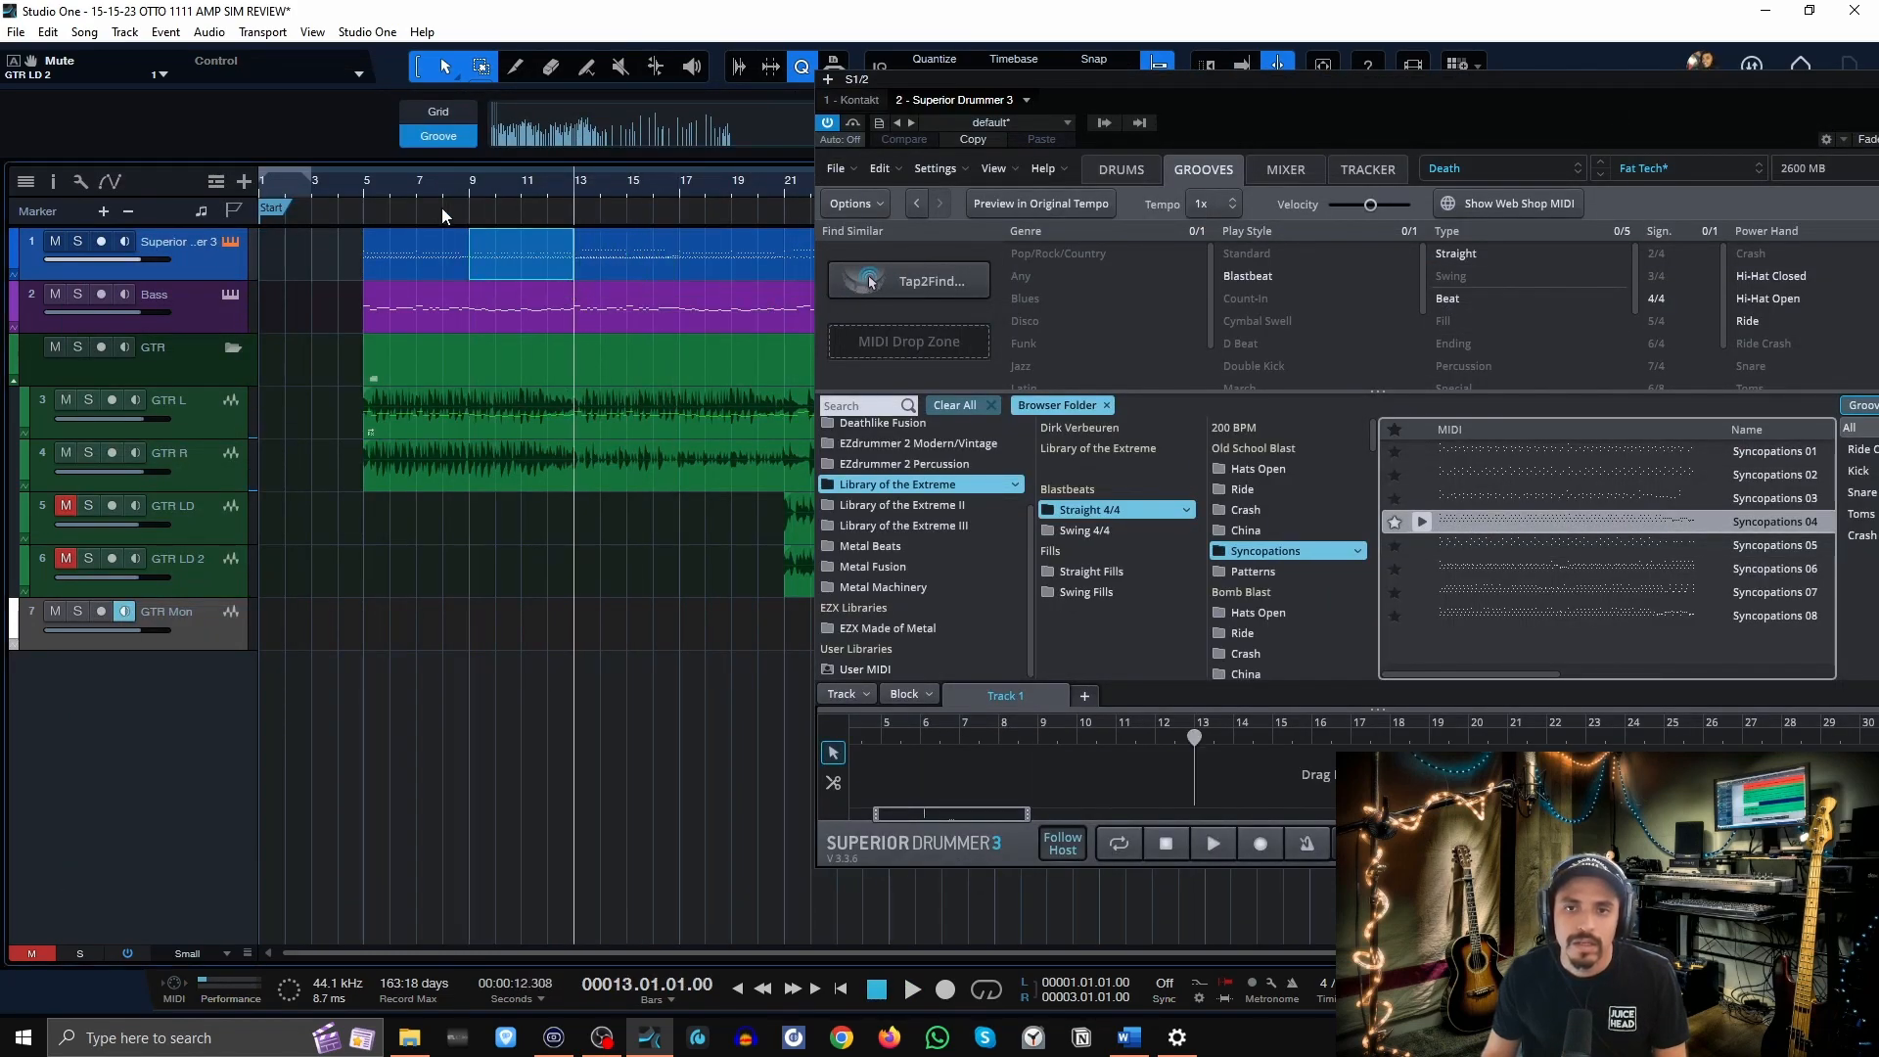
click(361, 190)
key(space)
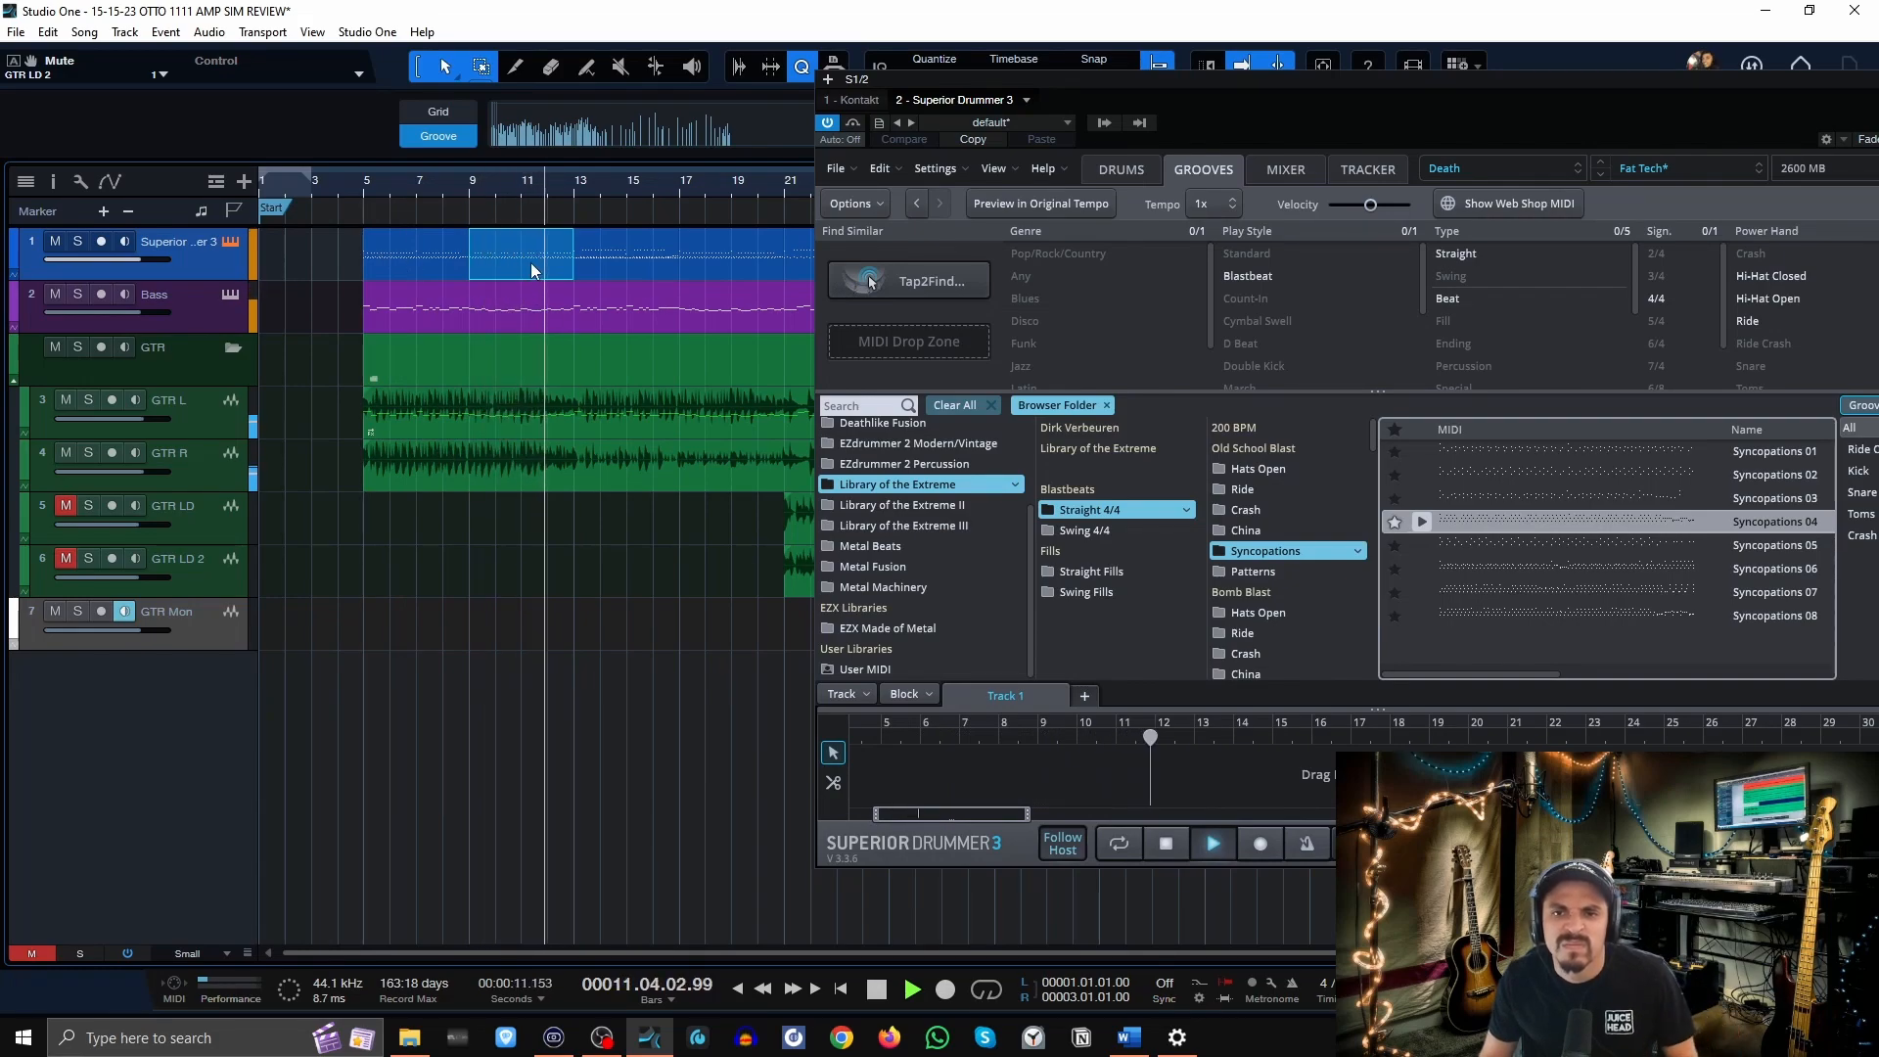
key(space)
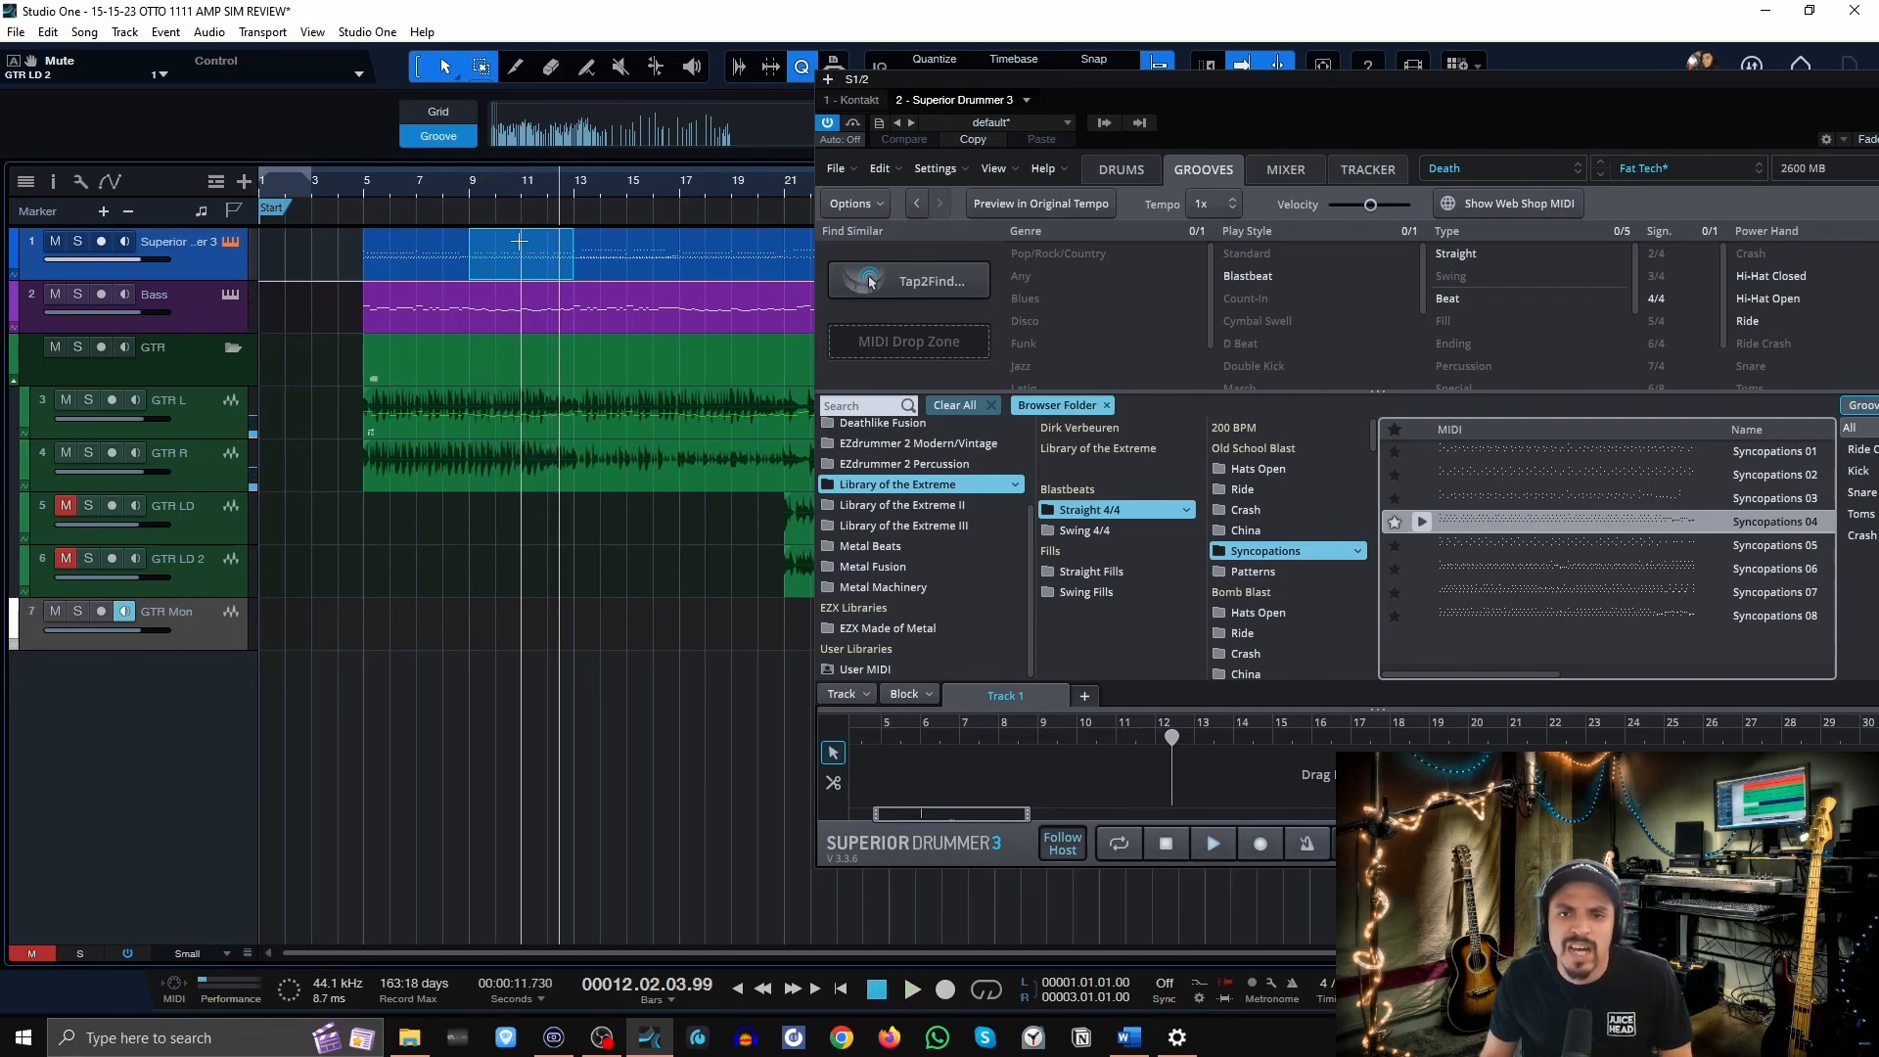
Replace the first two bars of the drum clip at bar 9 with Syncopations 05 and play the song from bar 5.
click(520, 241)
click(499, 272)
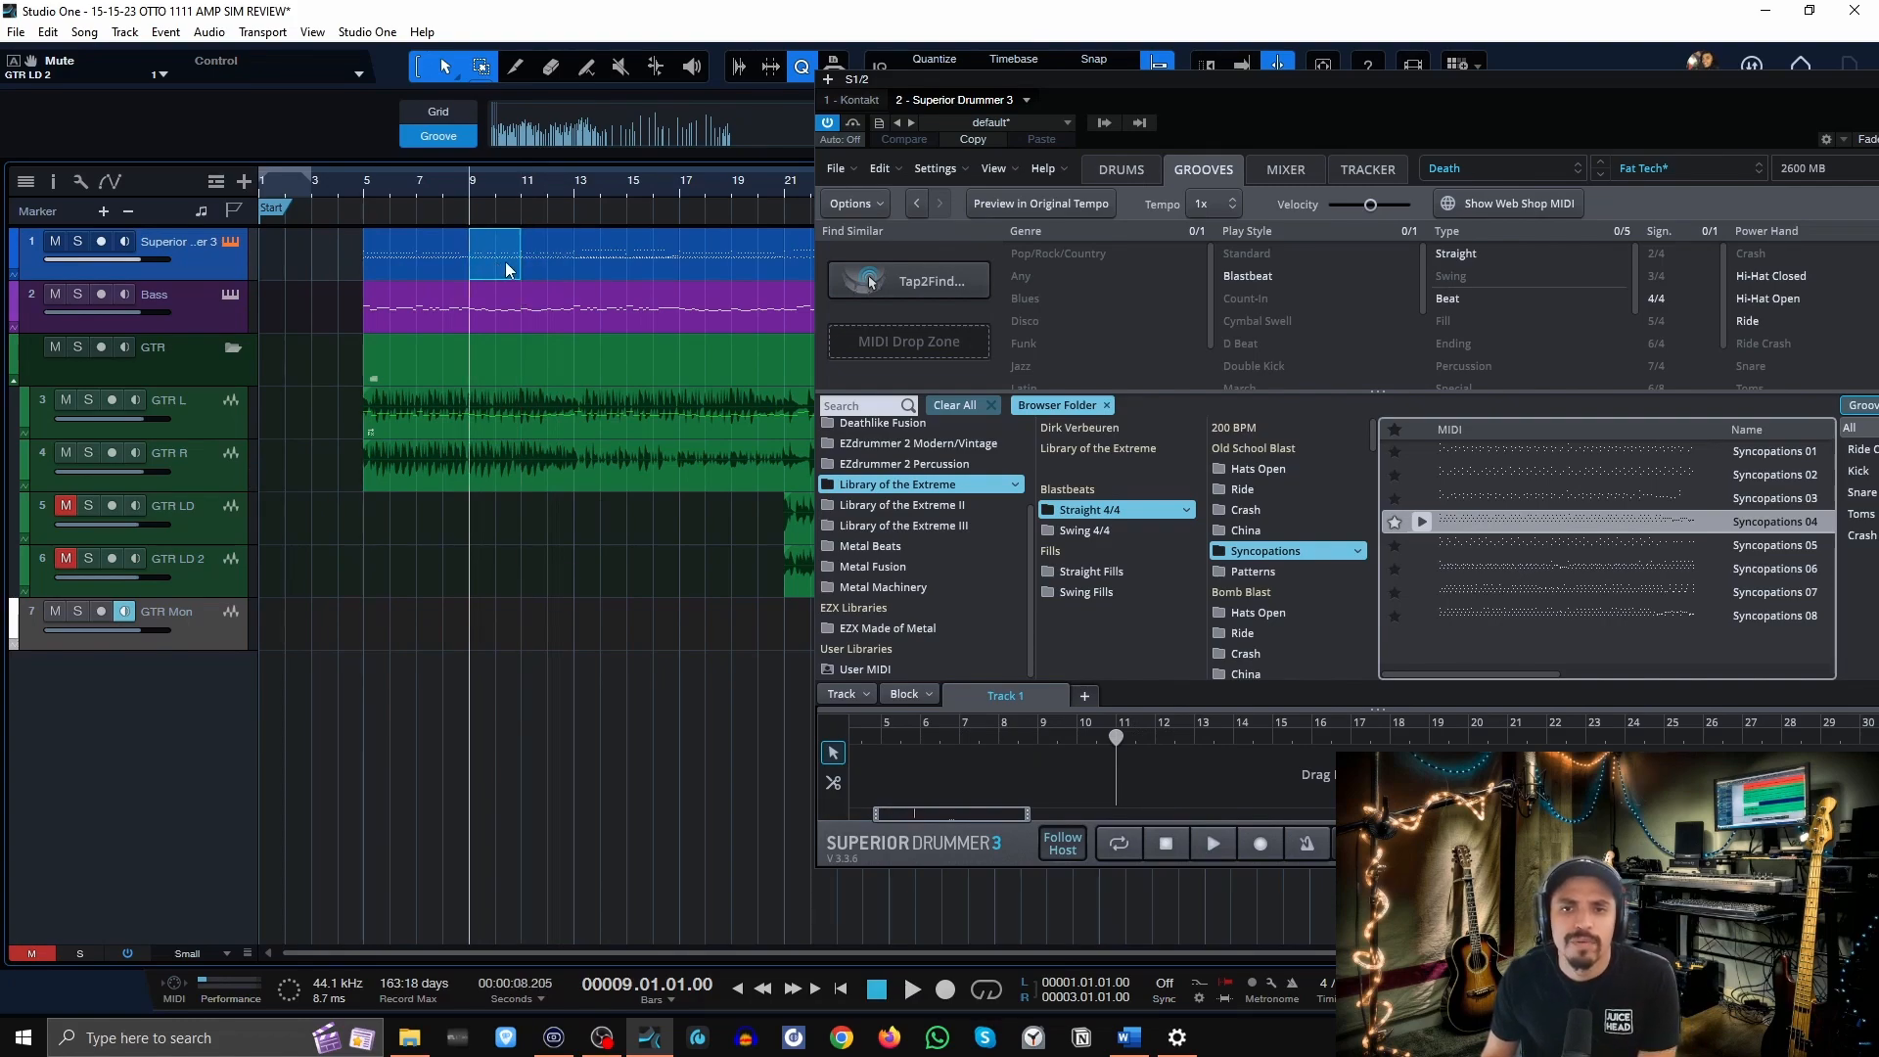
click(1421, 546)
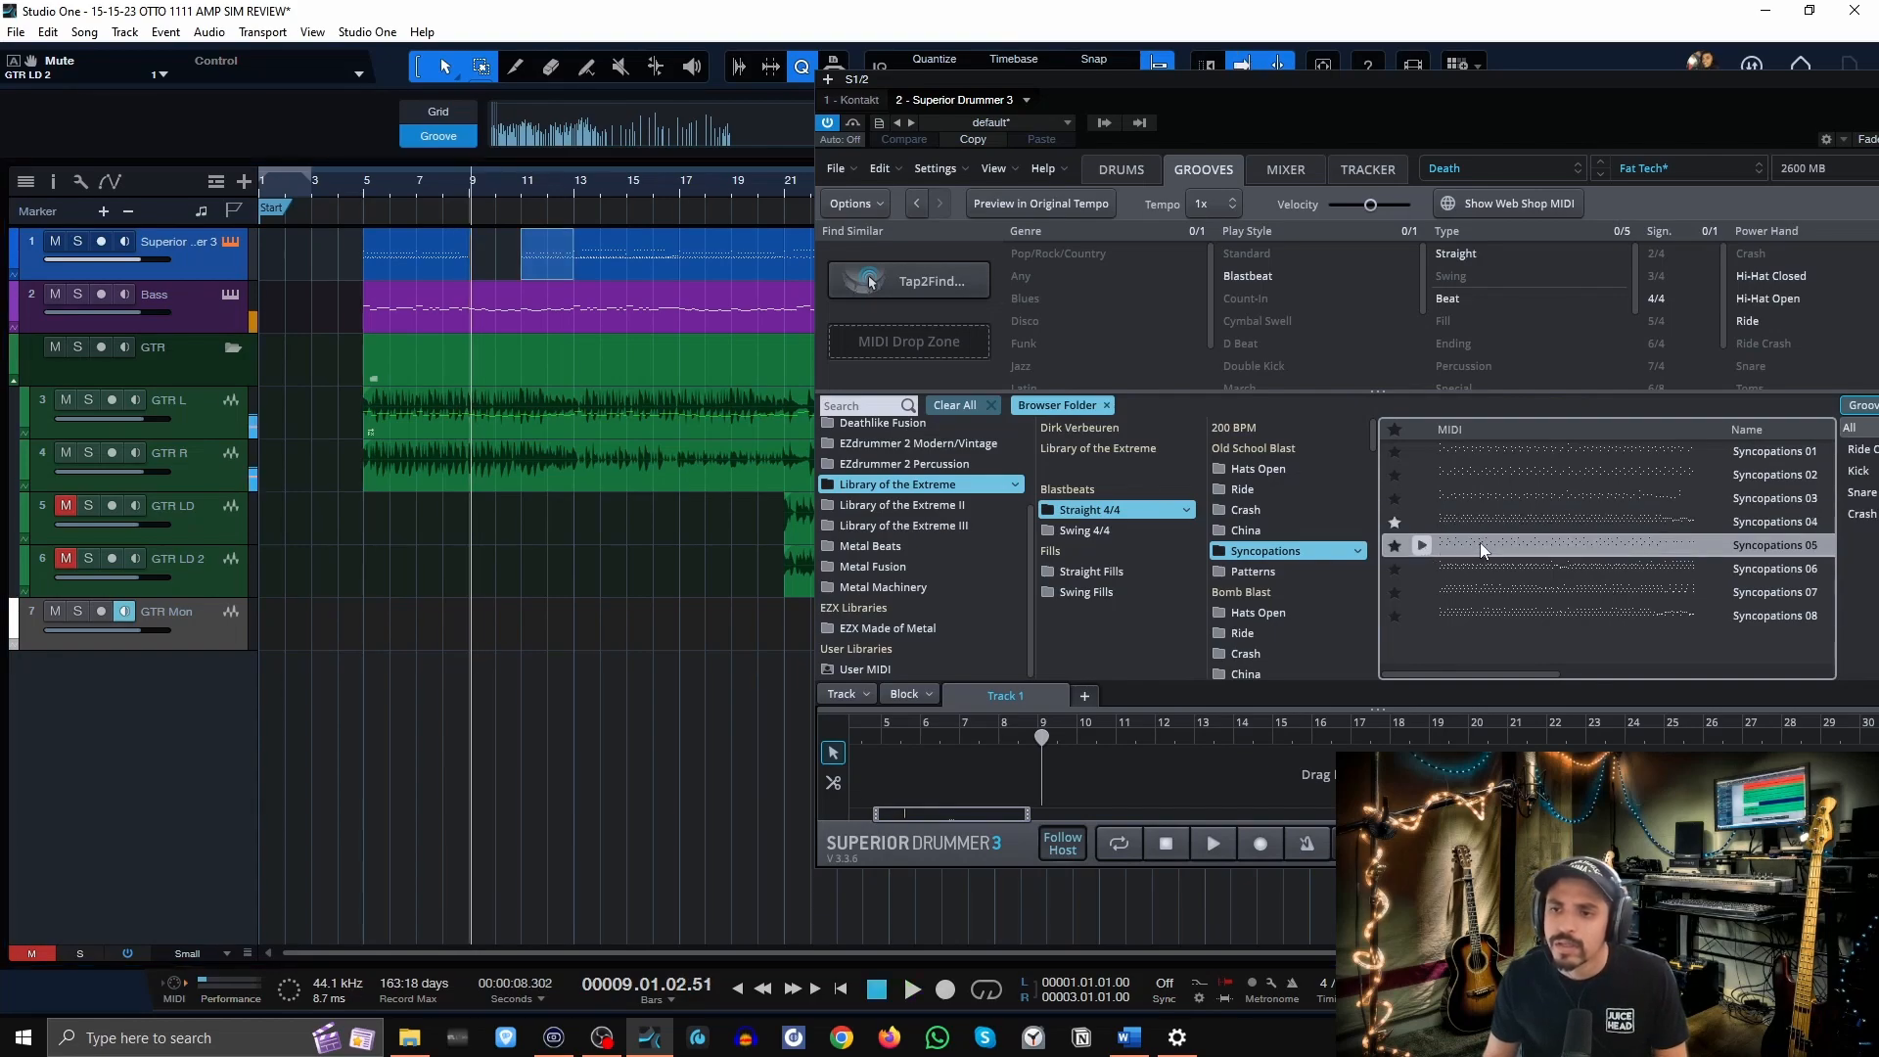
drag(1480, 542, 511, 274)
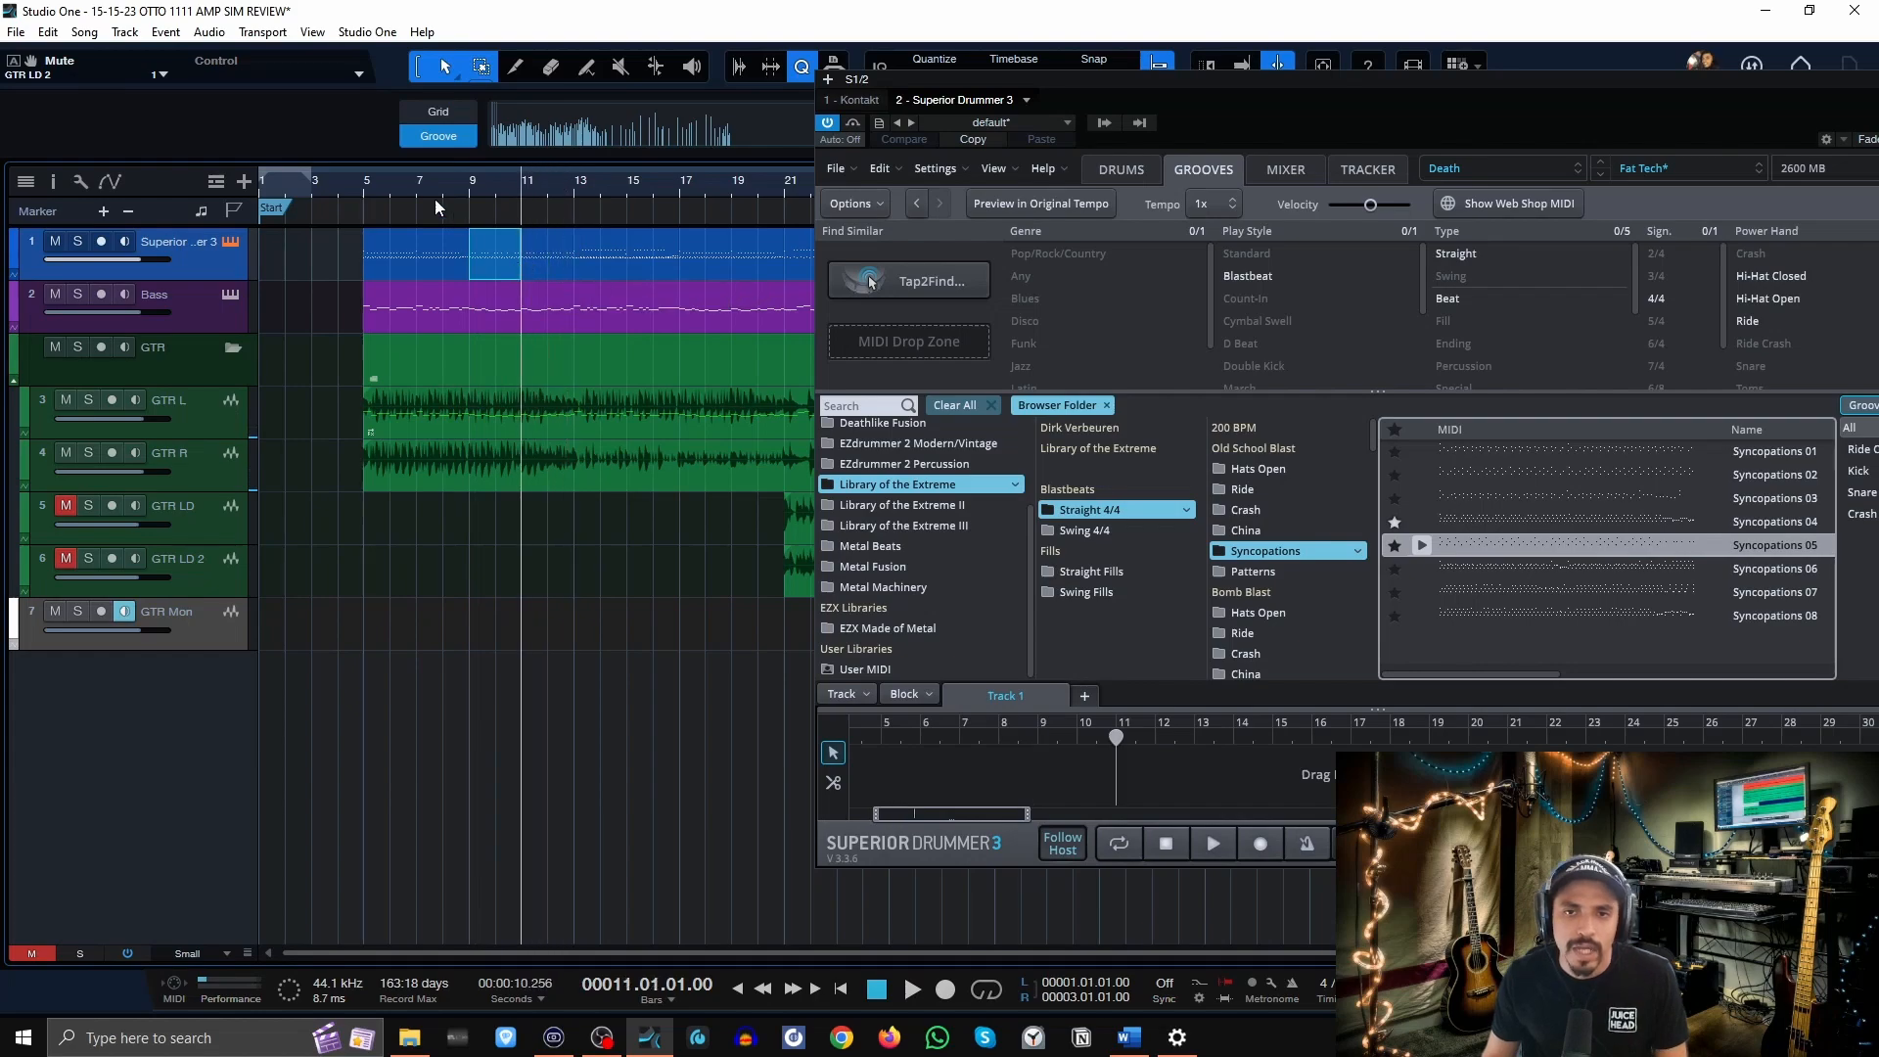
click(362, 186)
key(space)
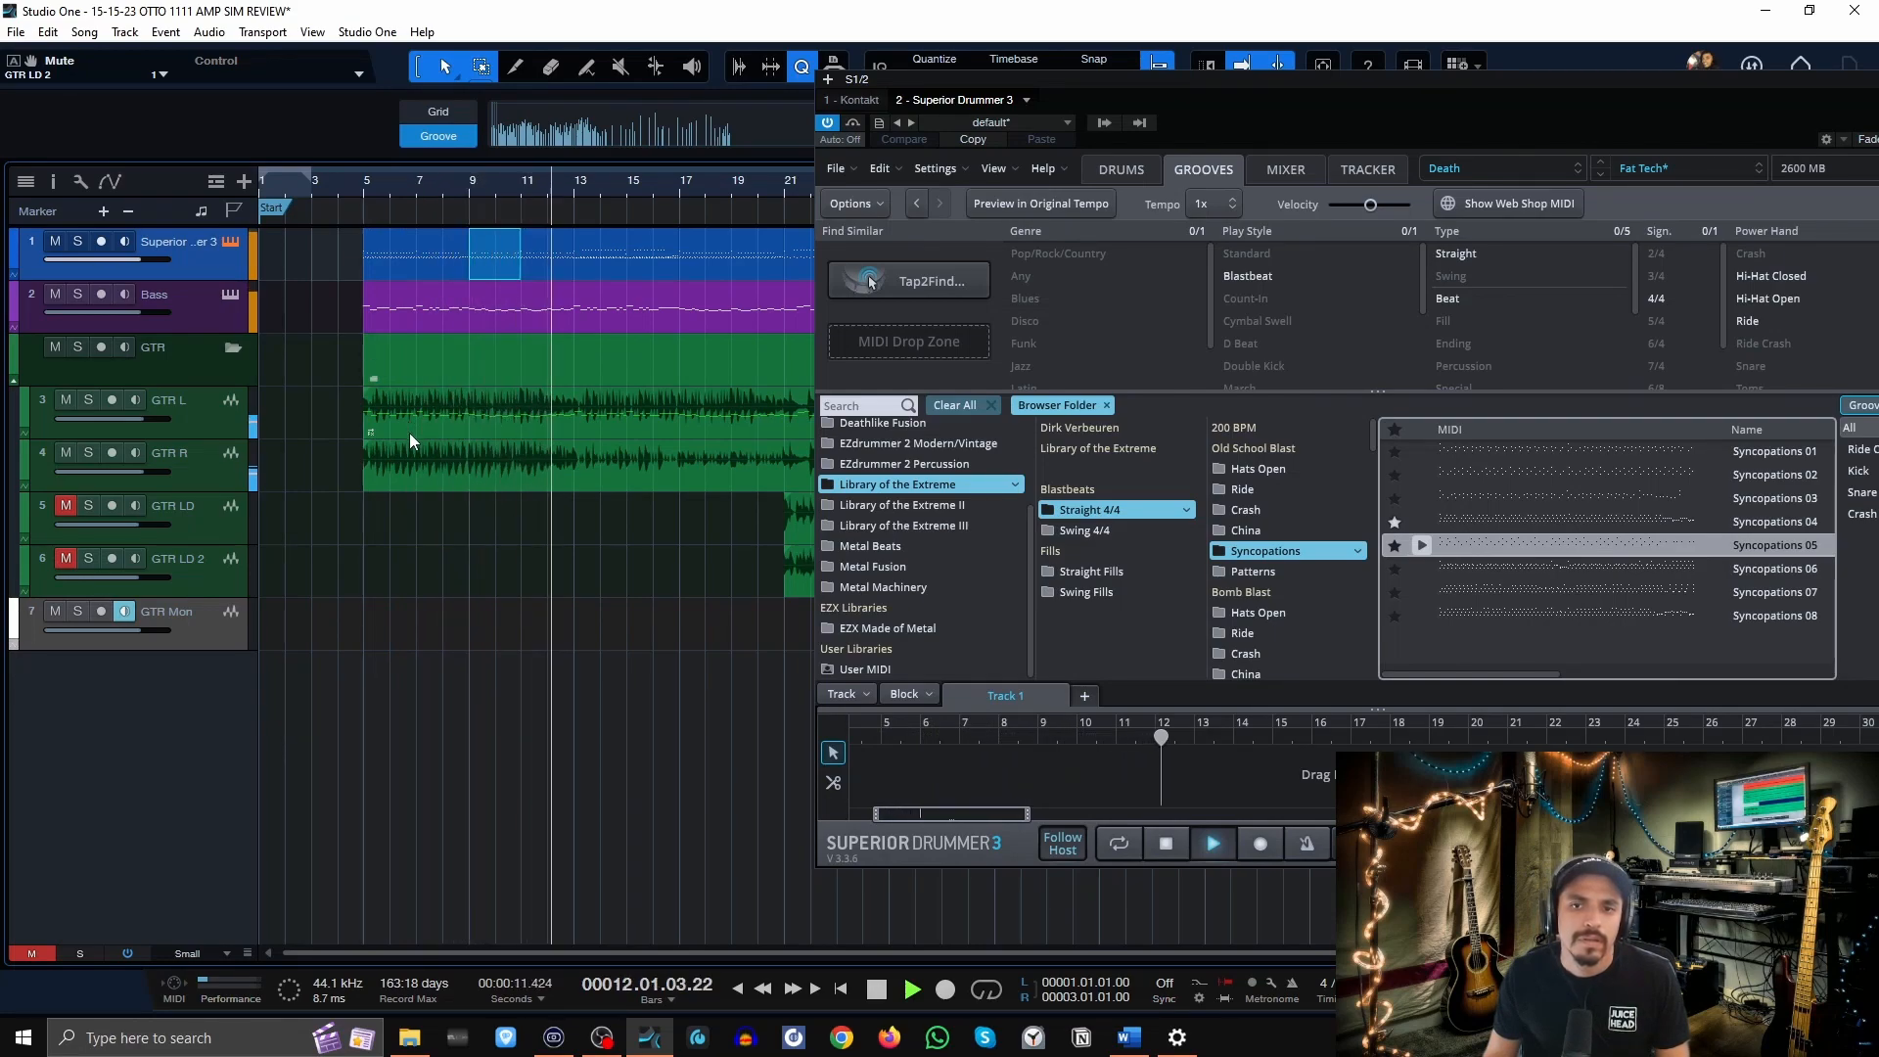
key(space)
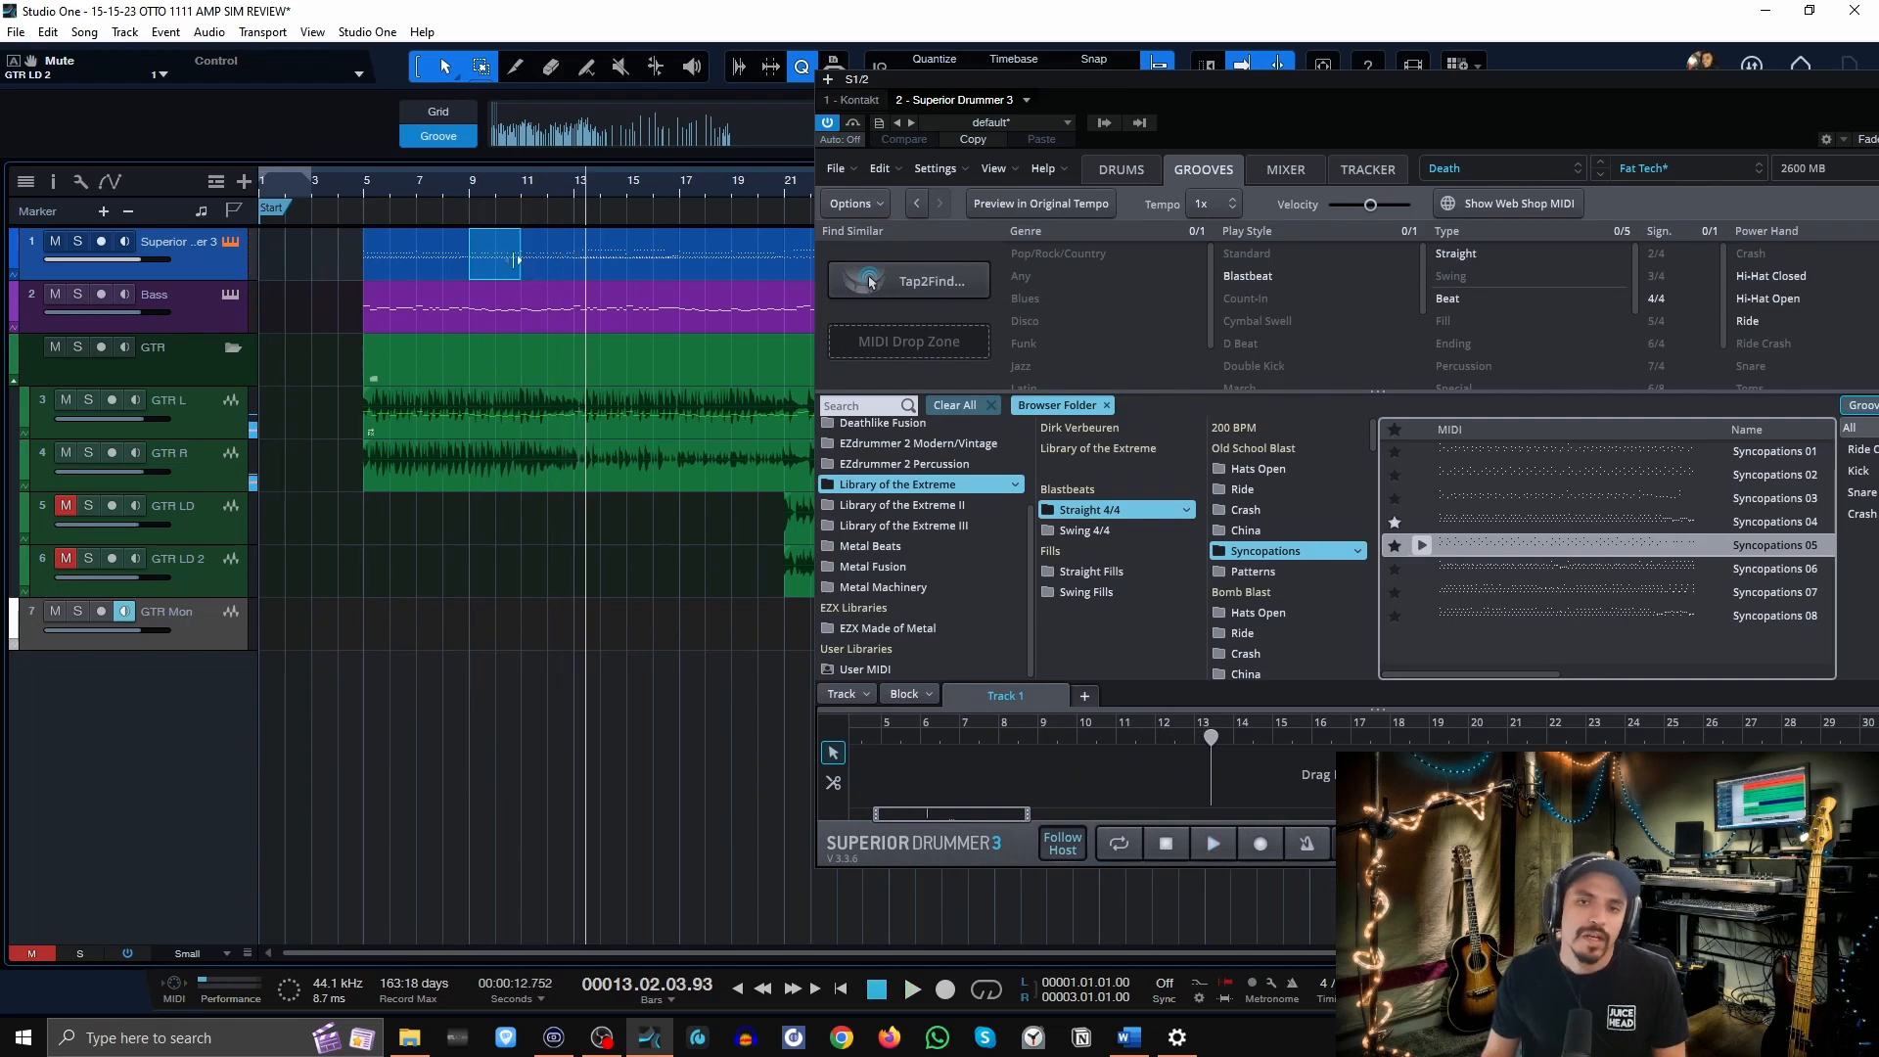
Open the drum clip at bar 9 in the note editor and close the drum plugin window covering the arrangement.
scroll(528, 206, up, 2)
double_click(507, 272)
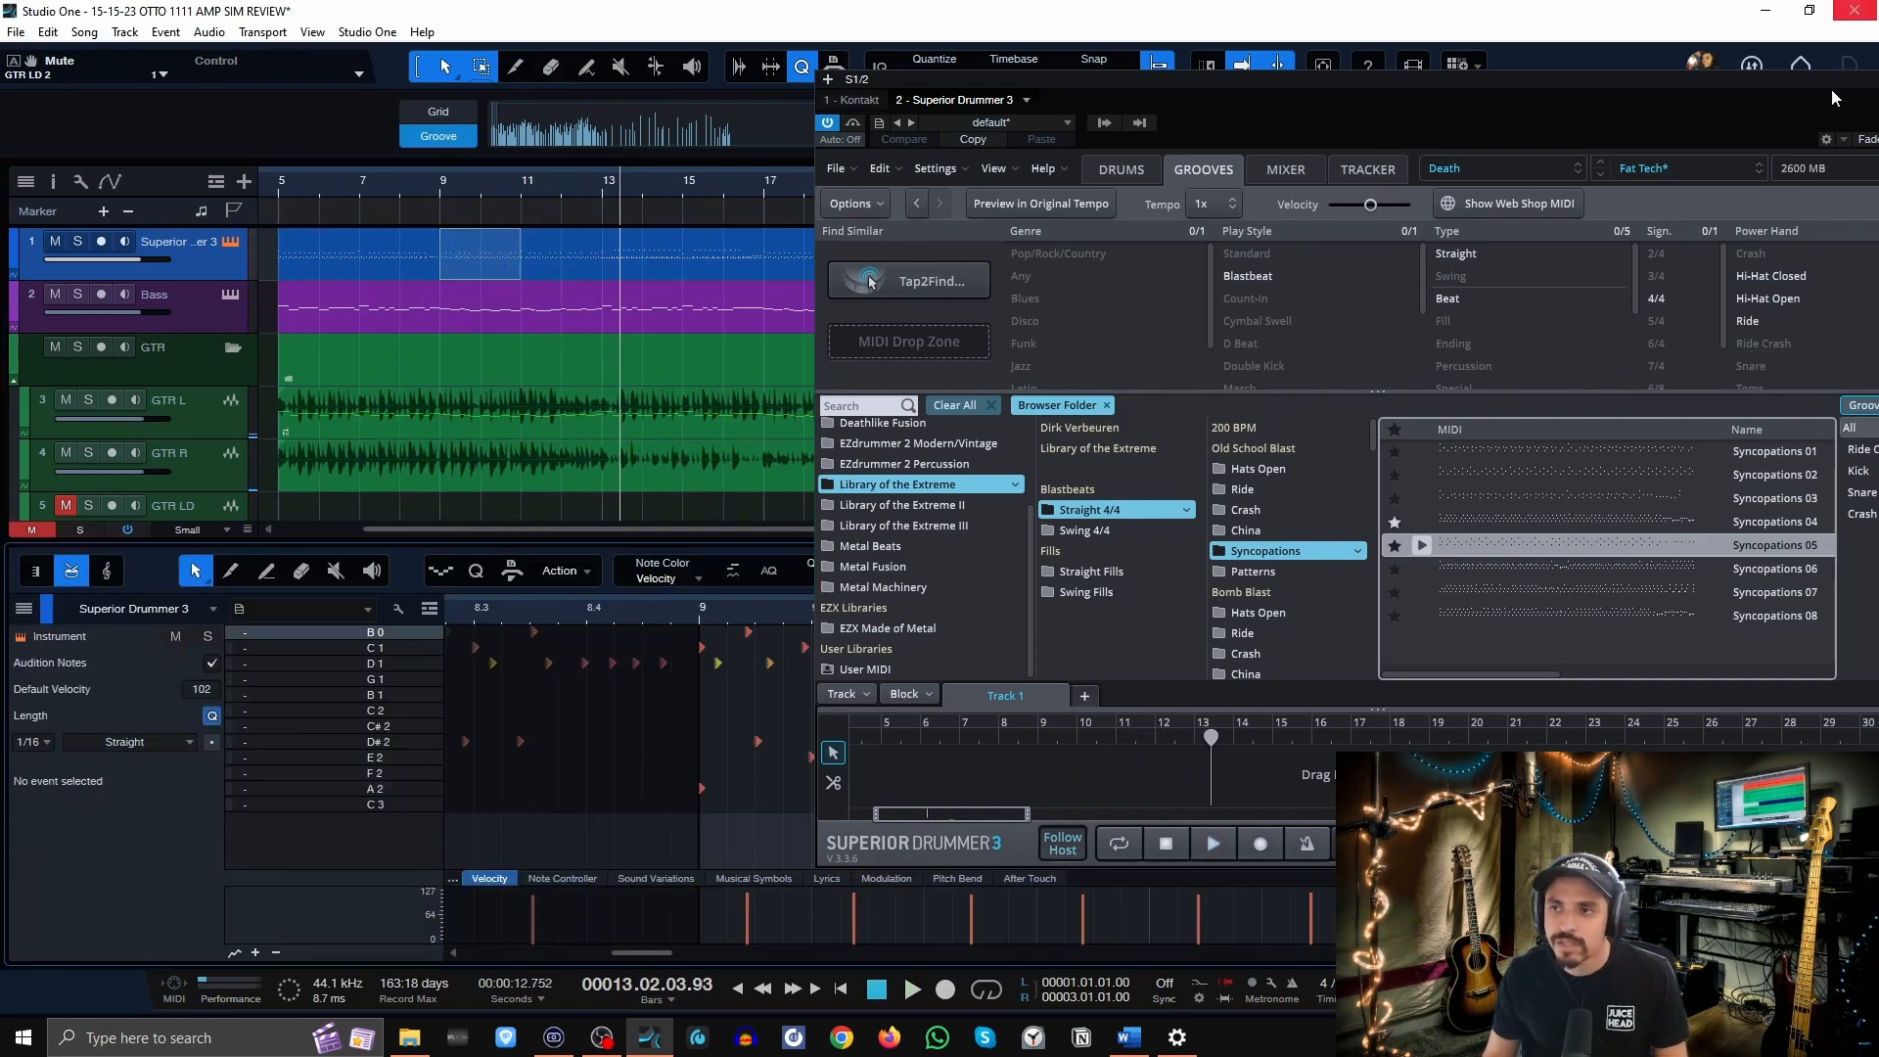
drag(1818, 84, 918, 81)
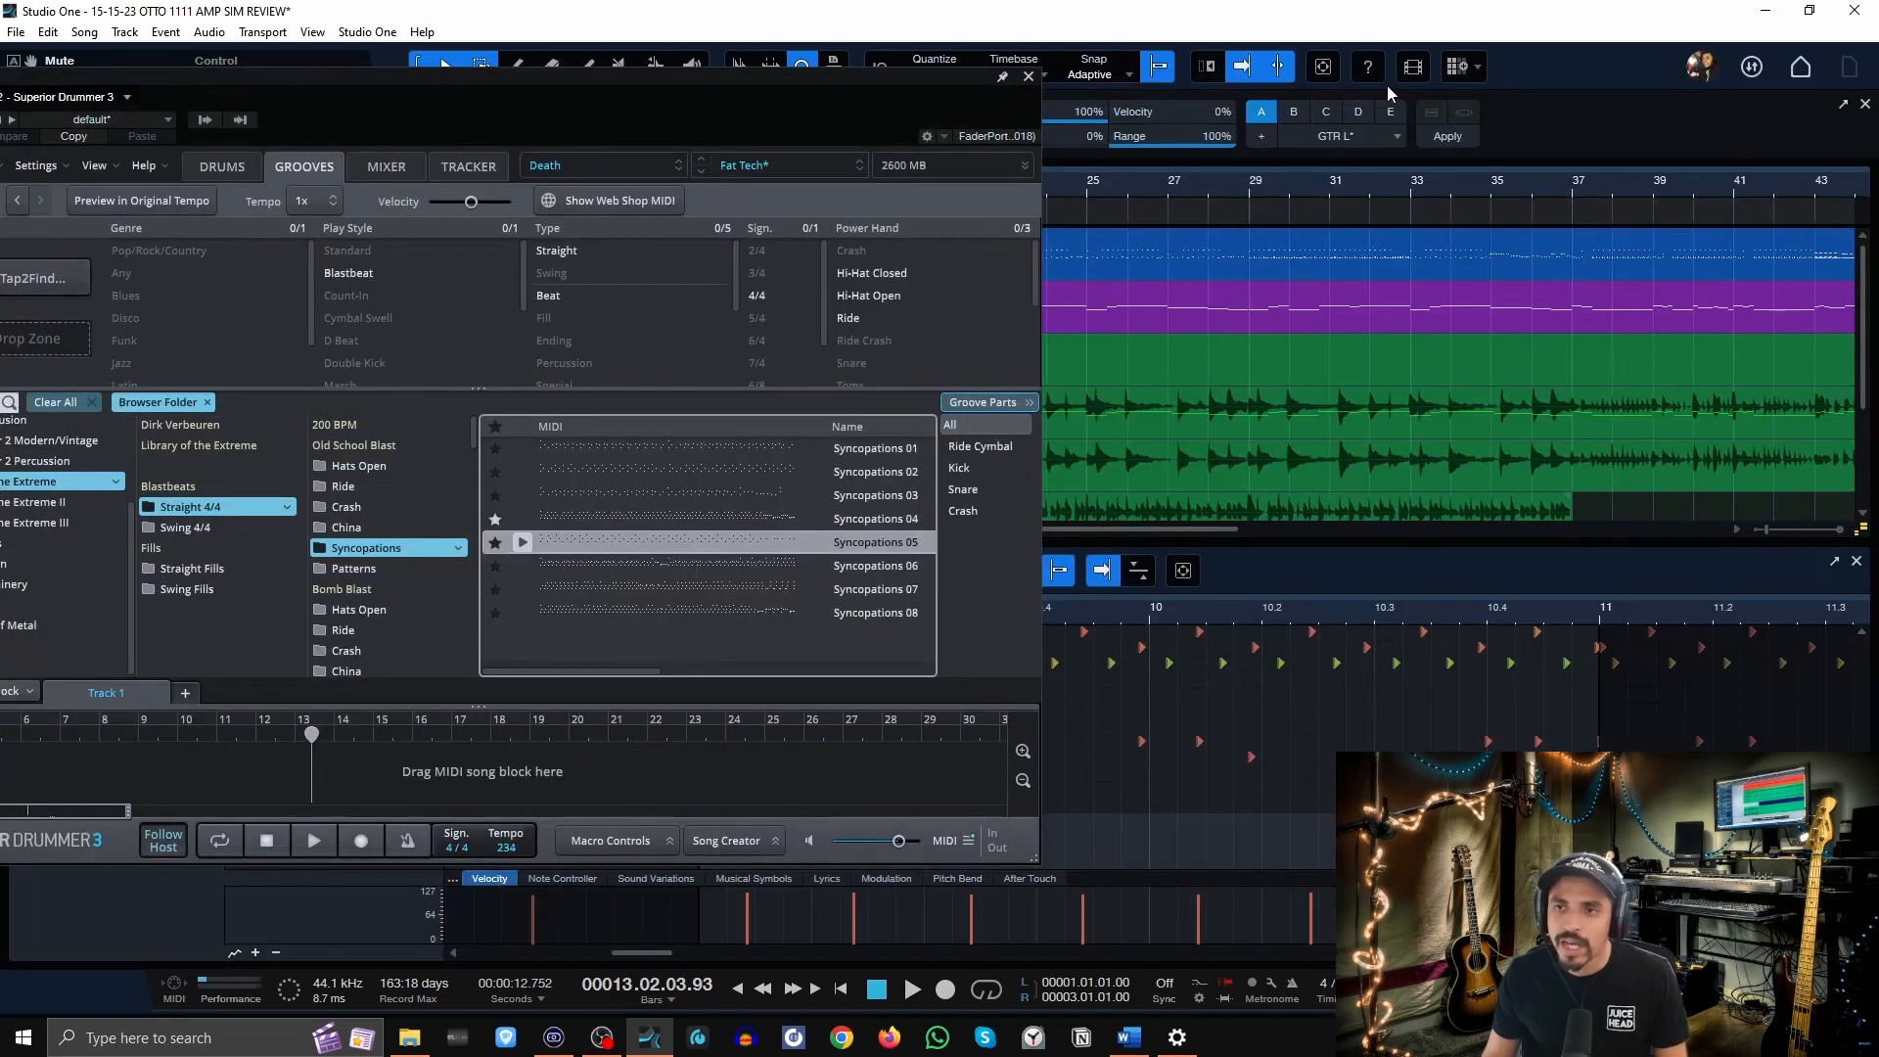
click(1028, 78)
Delete the stray C 1 note just before bar 11 from the drum clip.
click(553, 270)
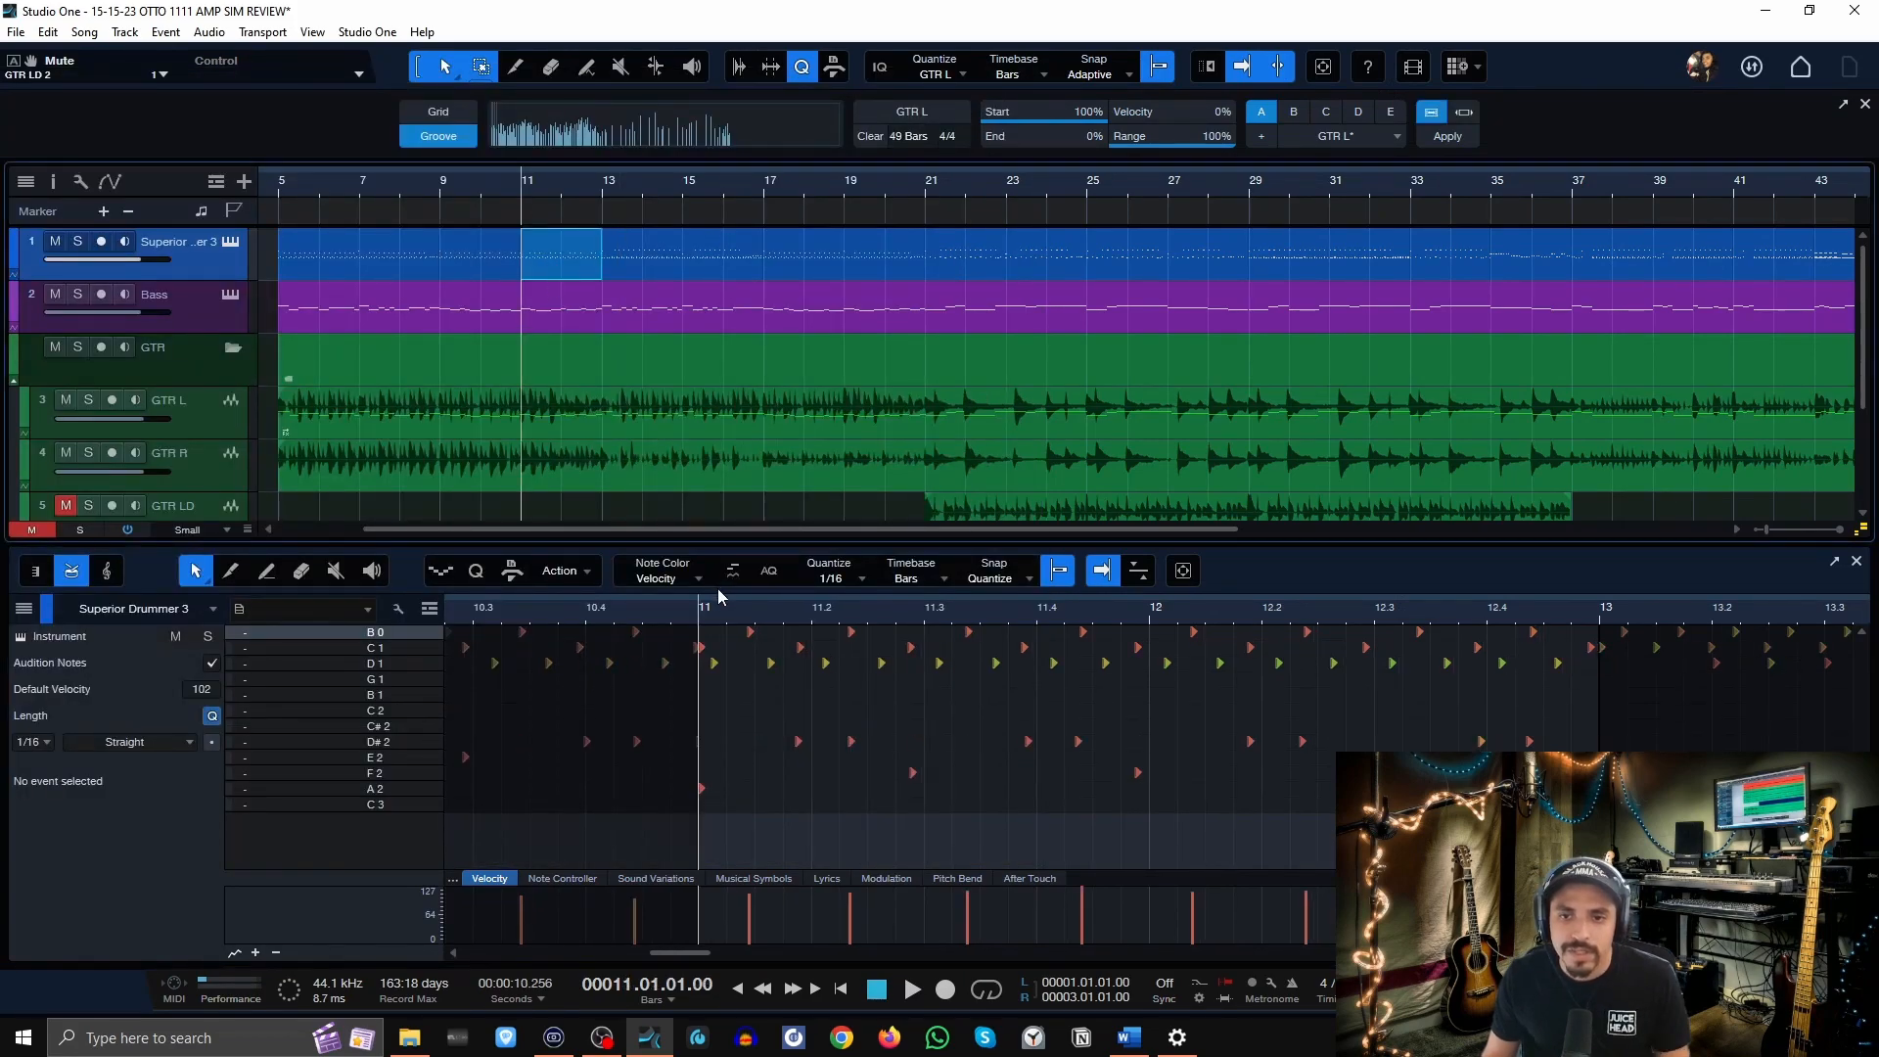
click(695, 649)
key(Delete)
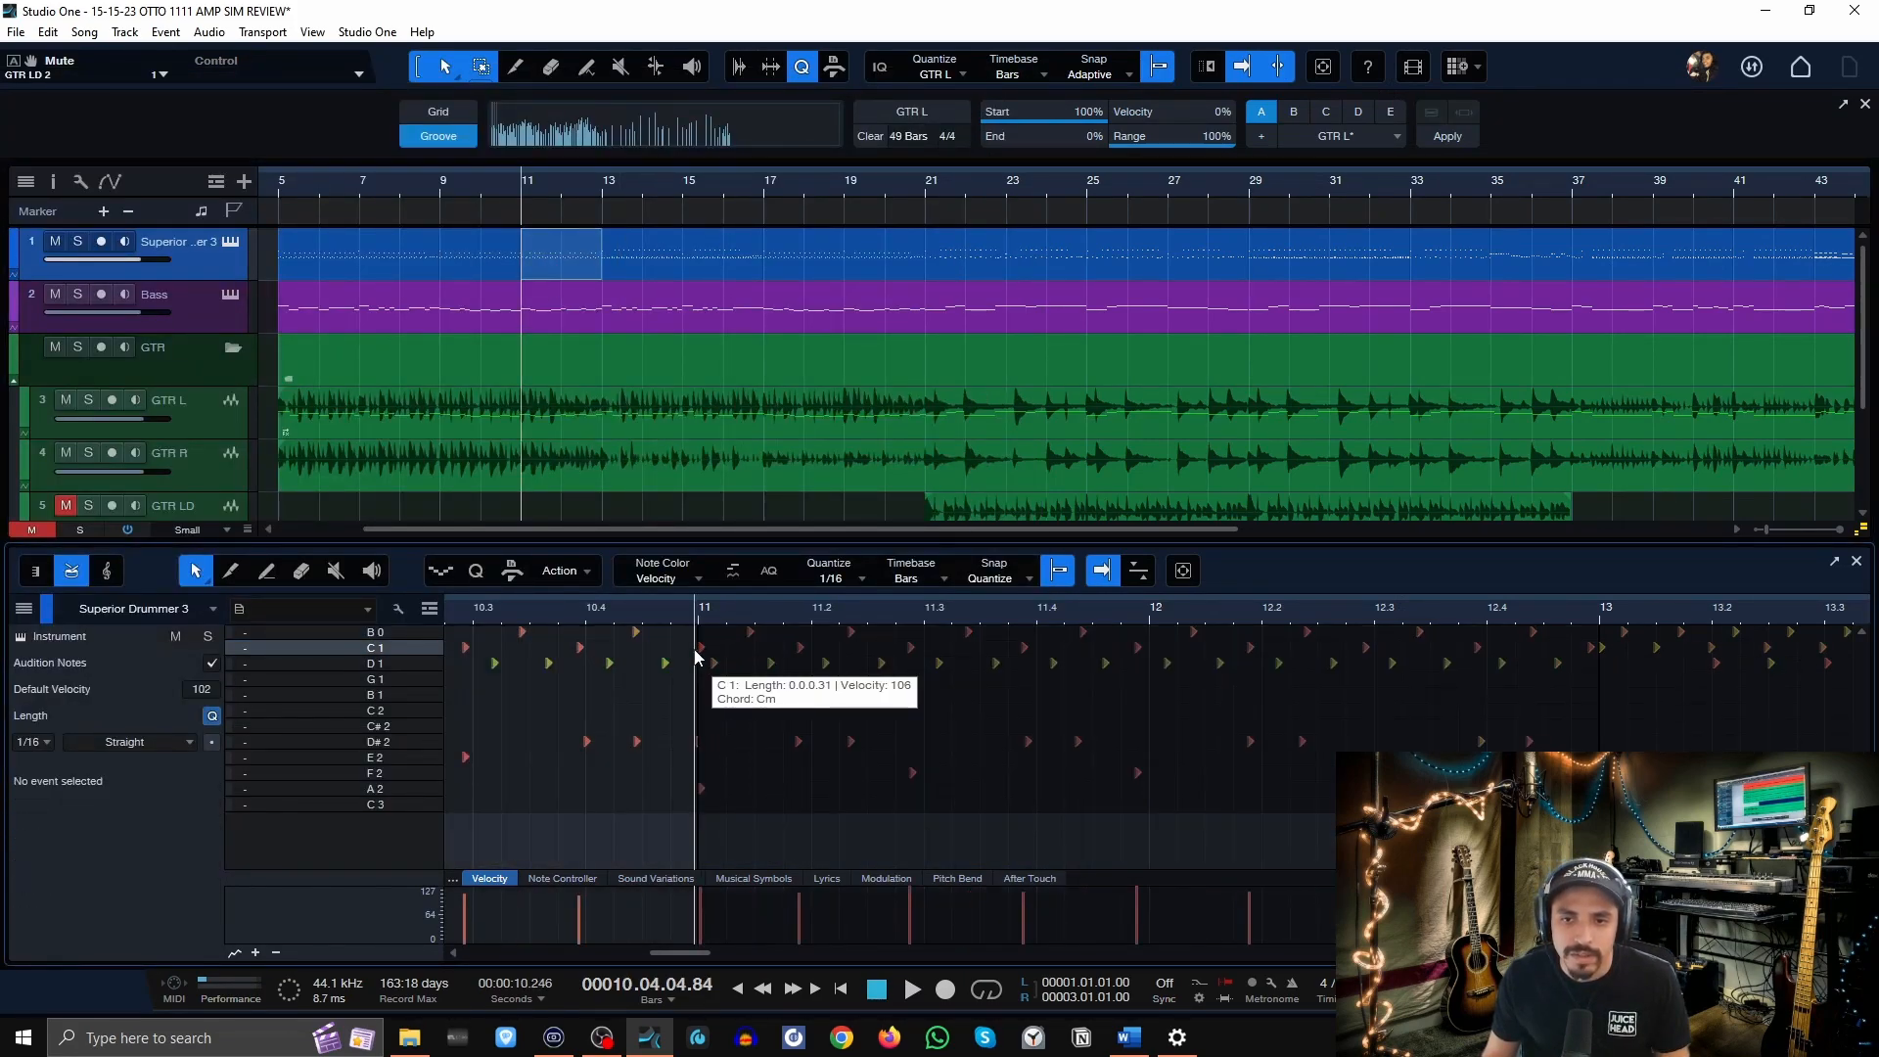
Play the song from just before bar 9 past bar 13 to check the edited drum transition.
scroll(717, 611, down, 5)
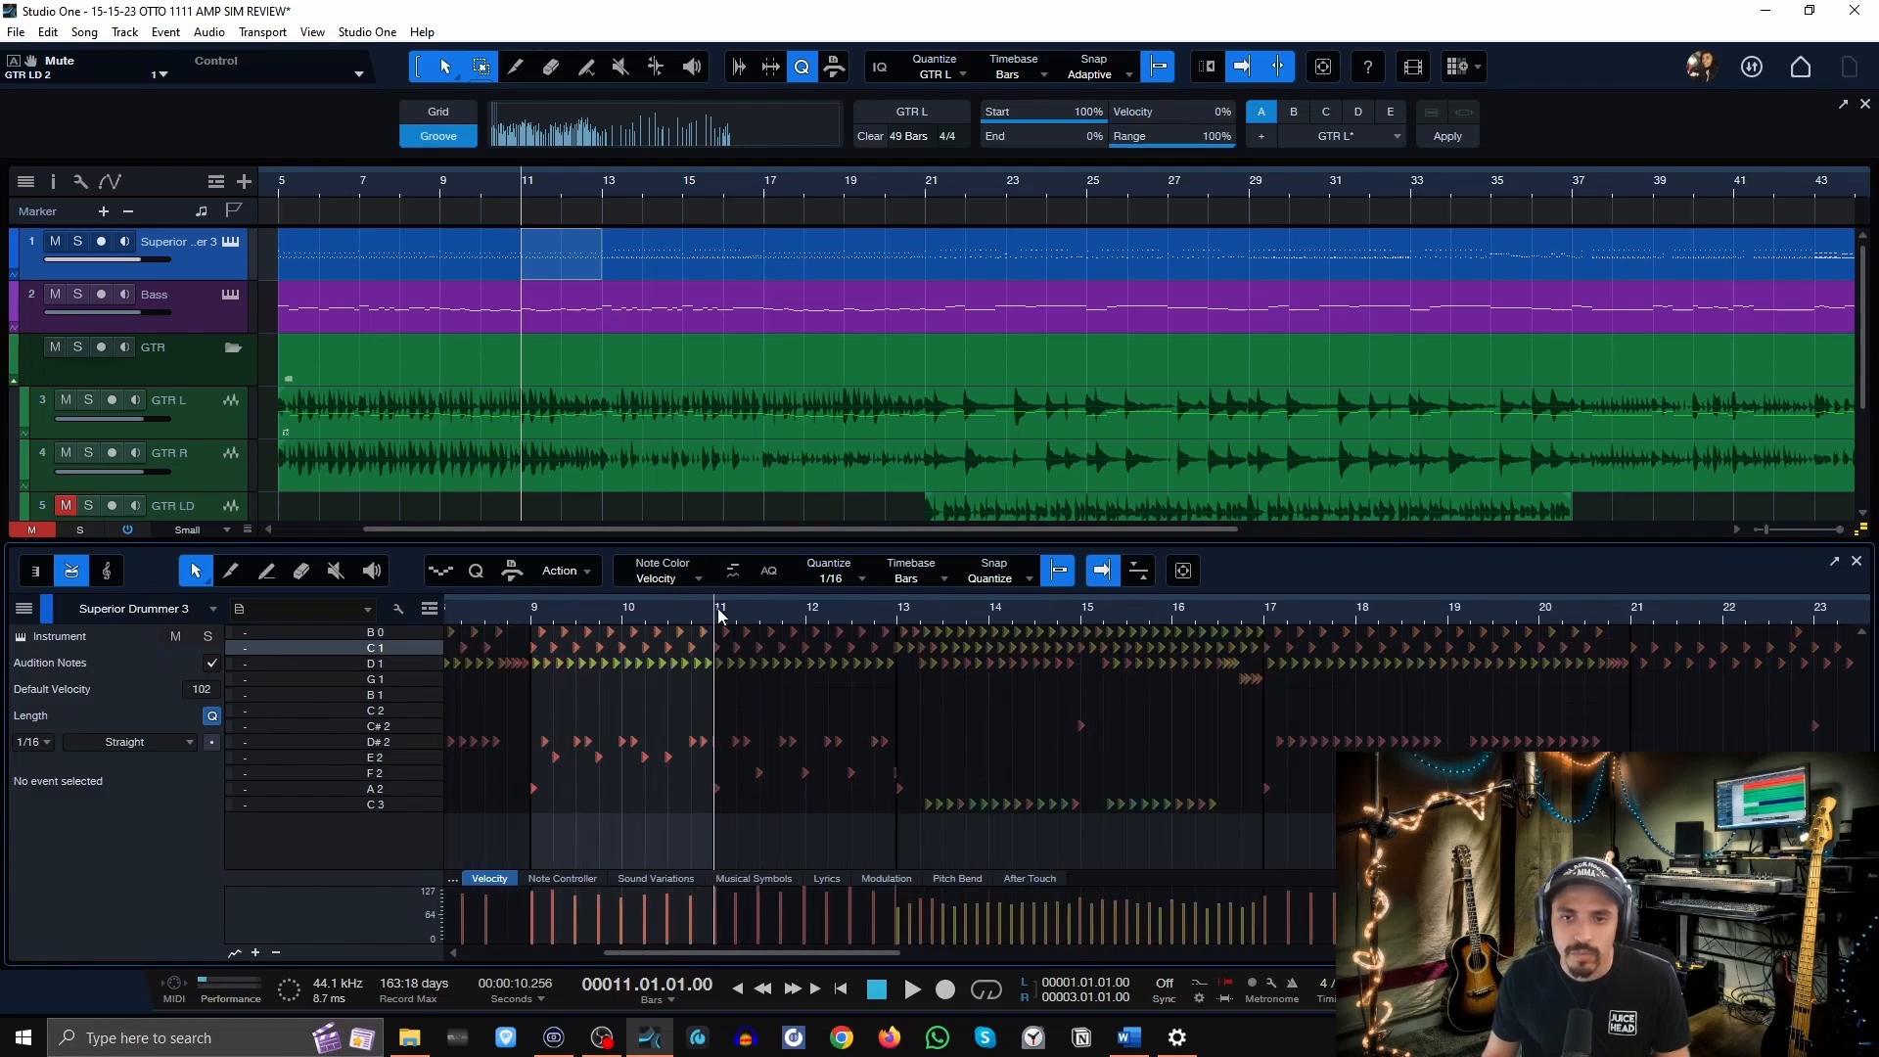
click(519, 614)
key(space)
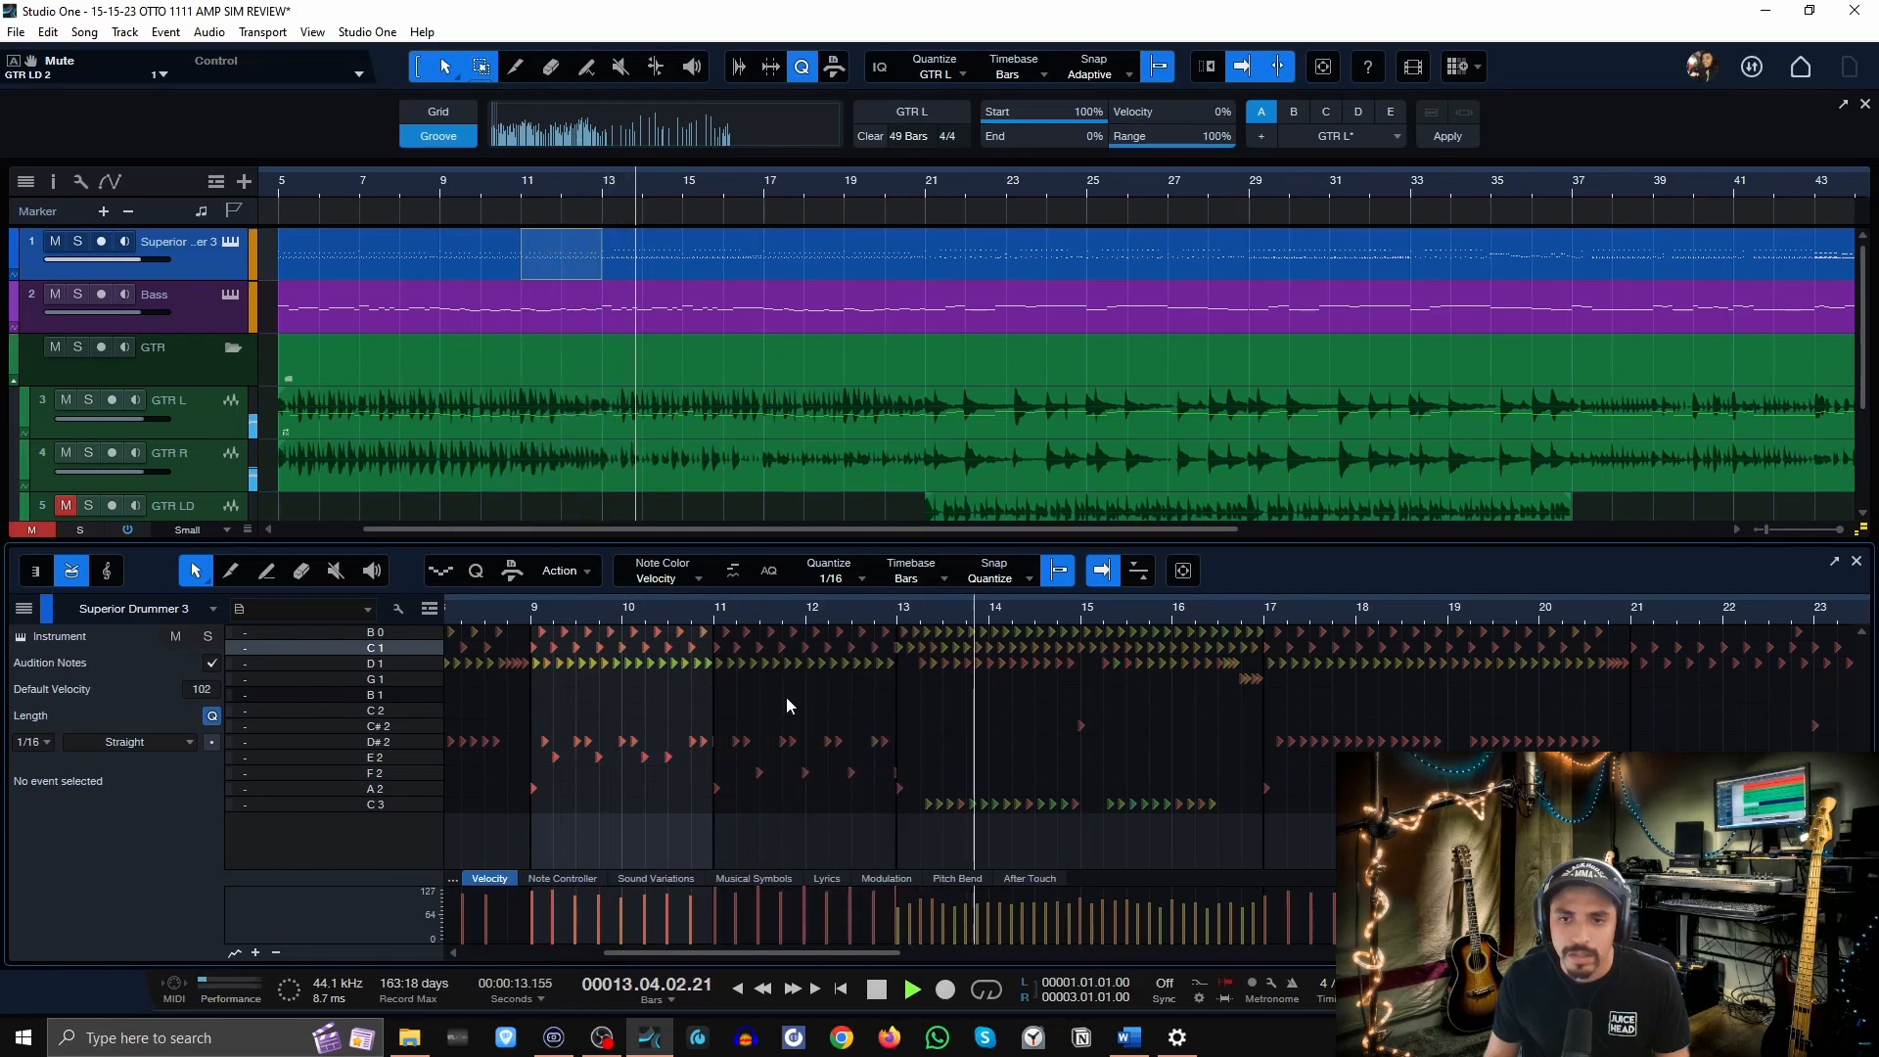
key(space)
Remove the D# 2 note just before bar 11 and play the section with the SEB SD3 MAP 2.9 drum map.
drag(724, 602, 660, 744)
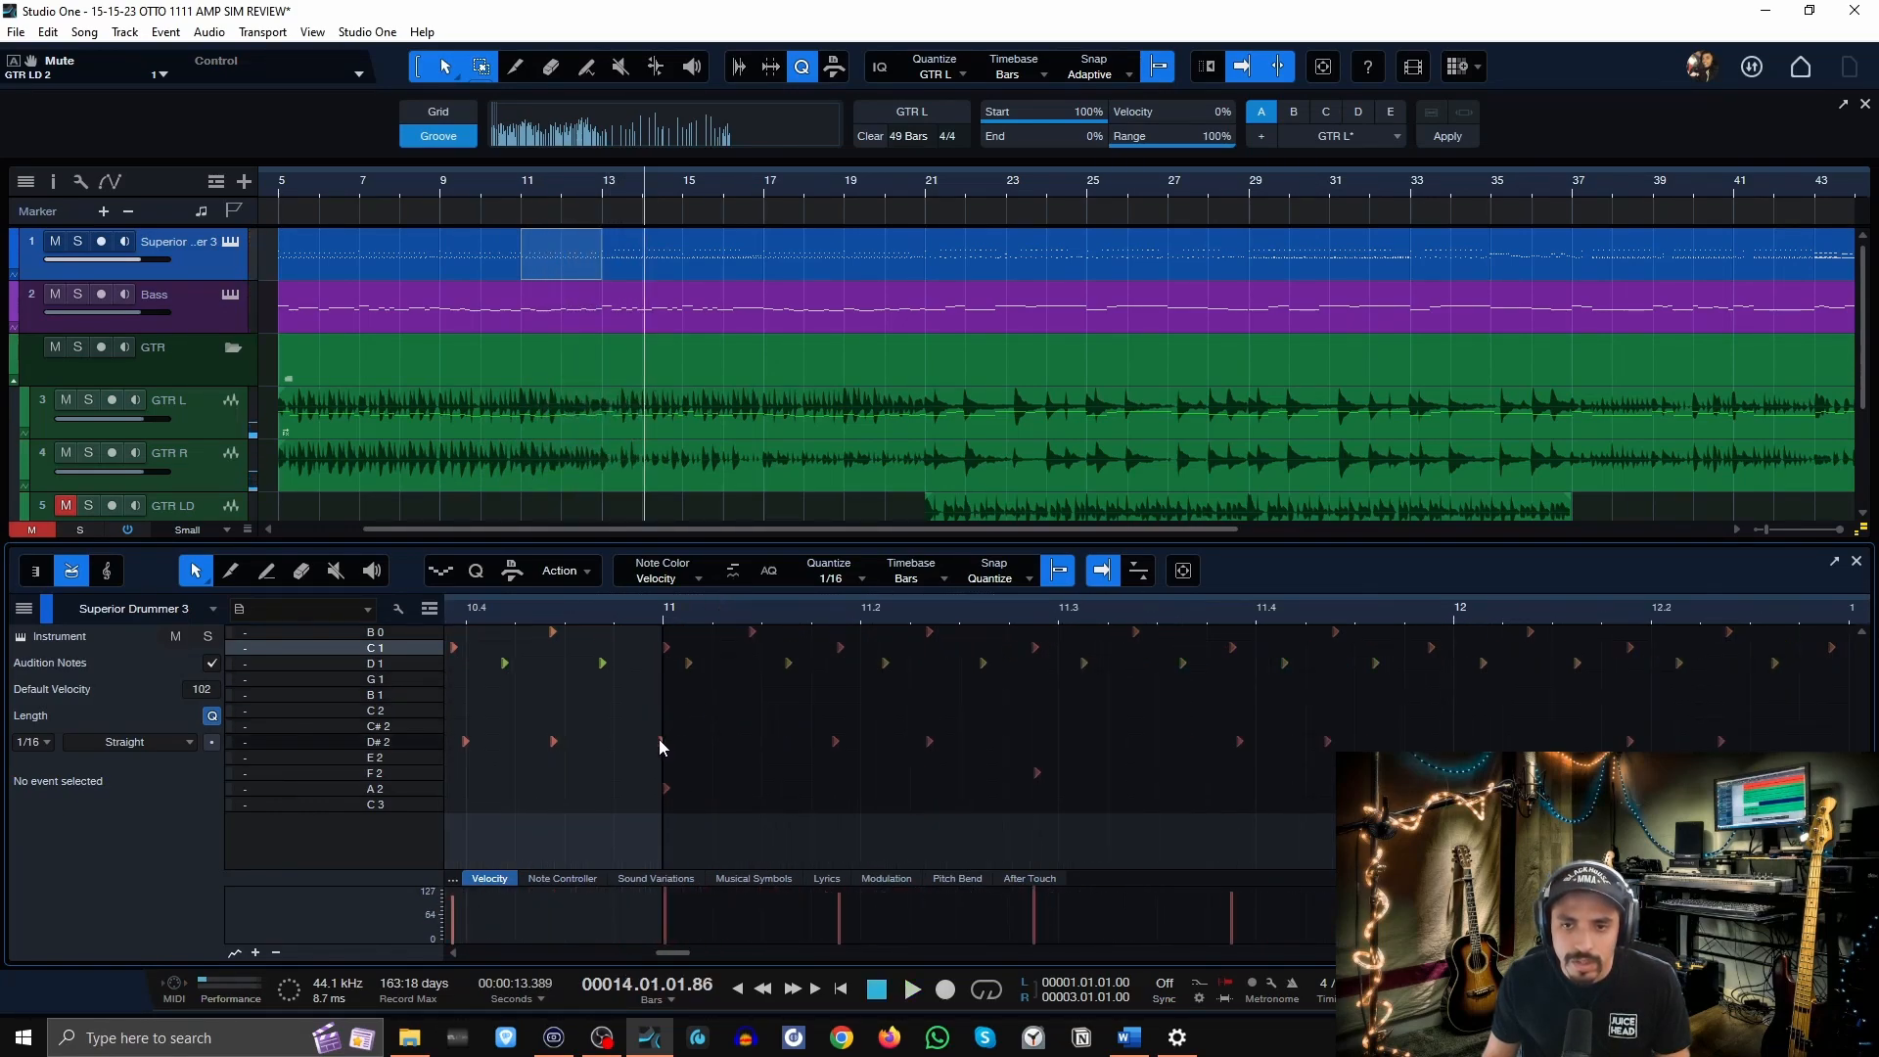
click(661, 740)
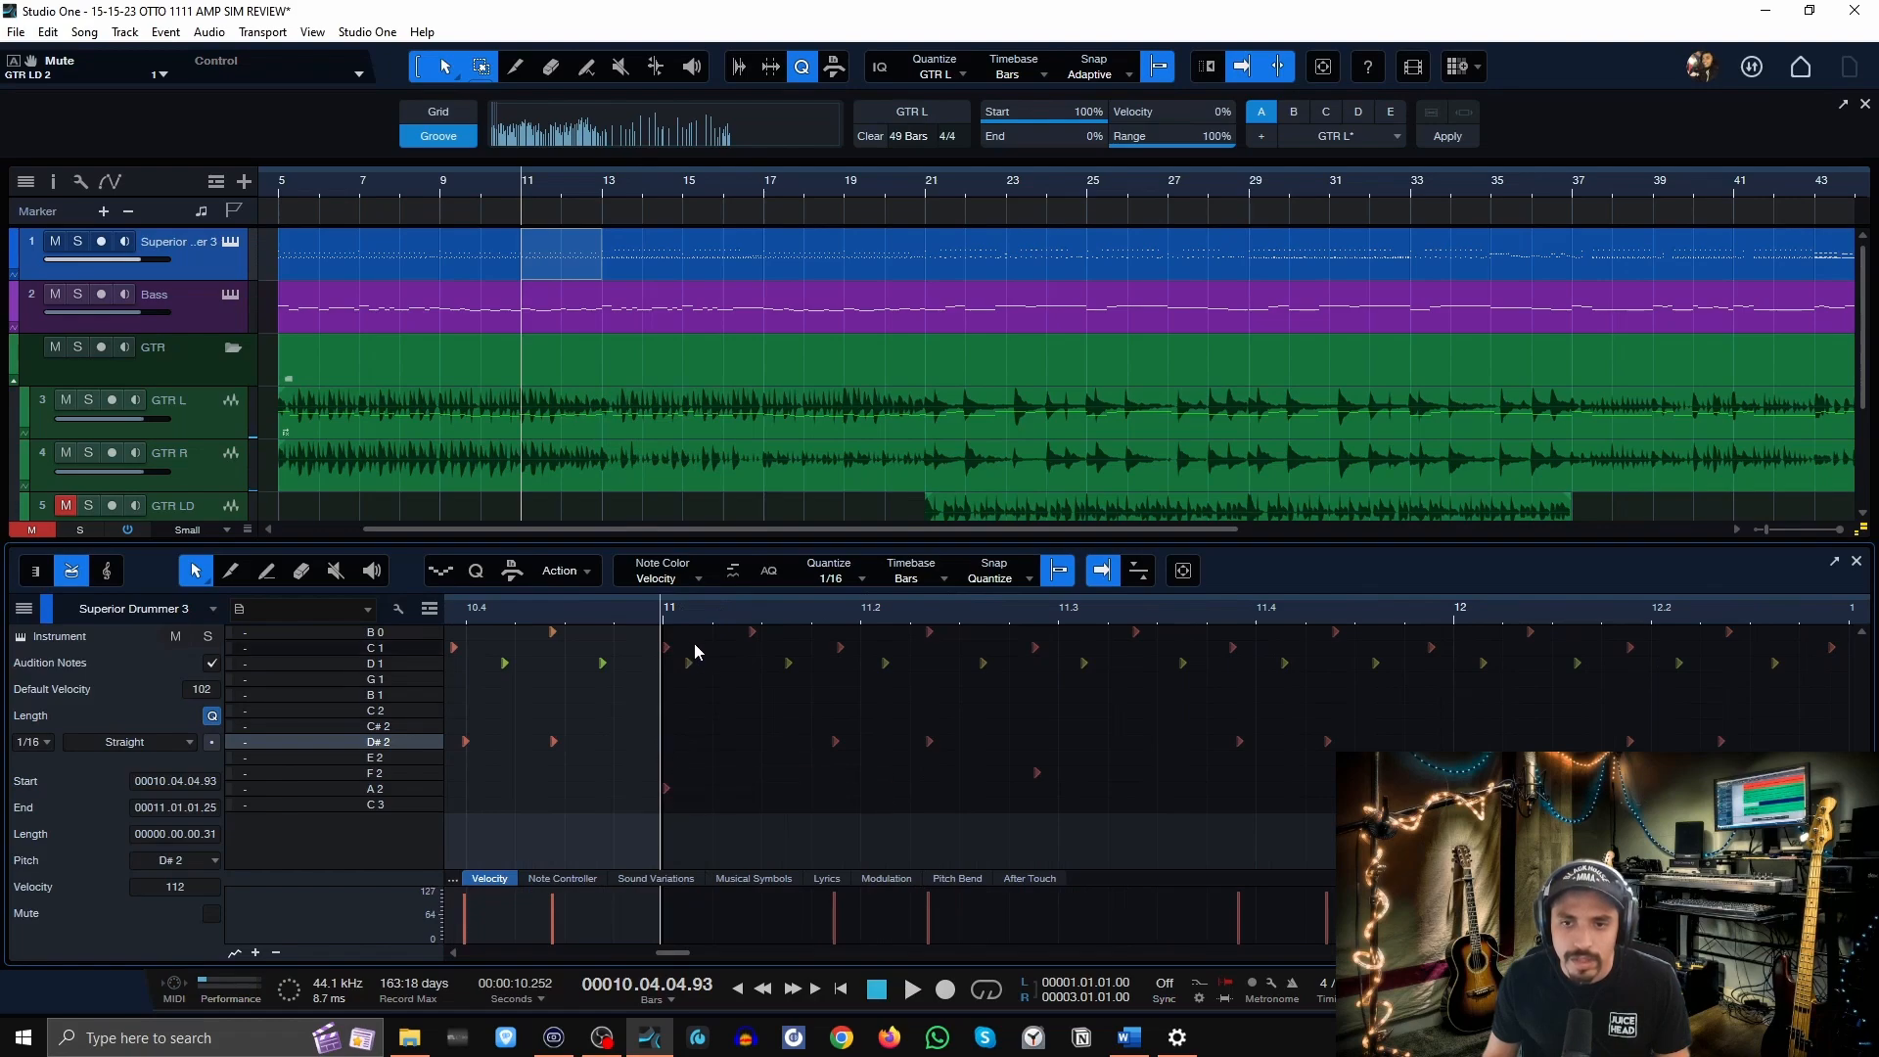
drag(694, 618, 692, 608)
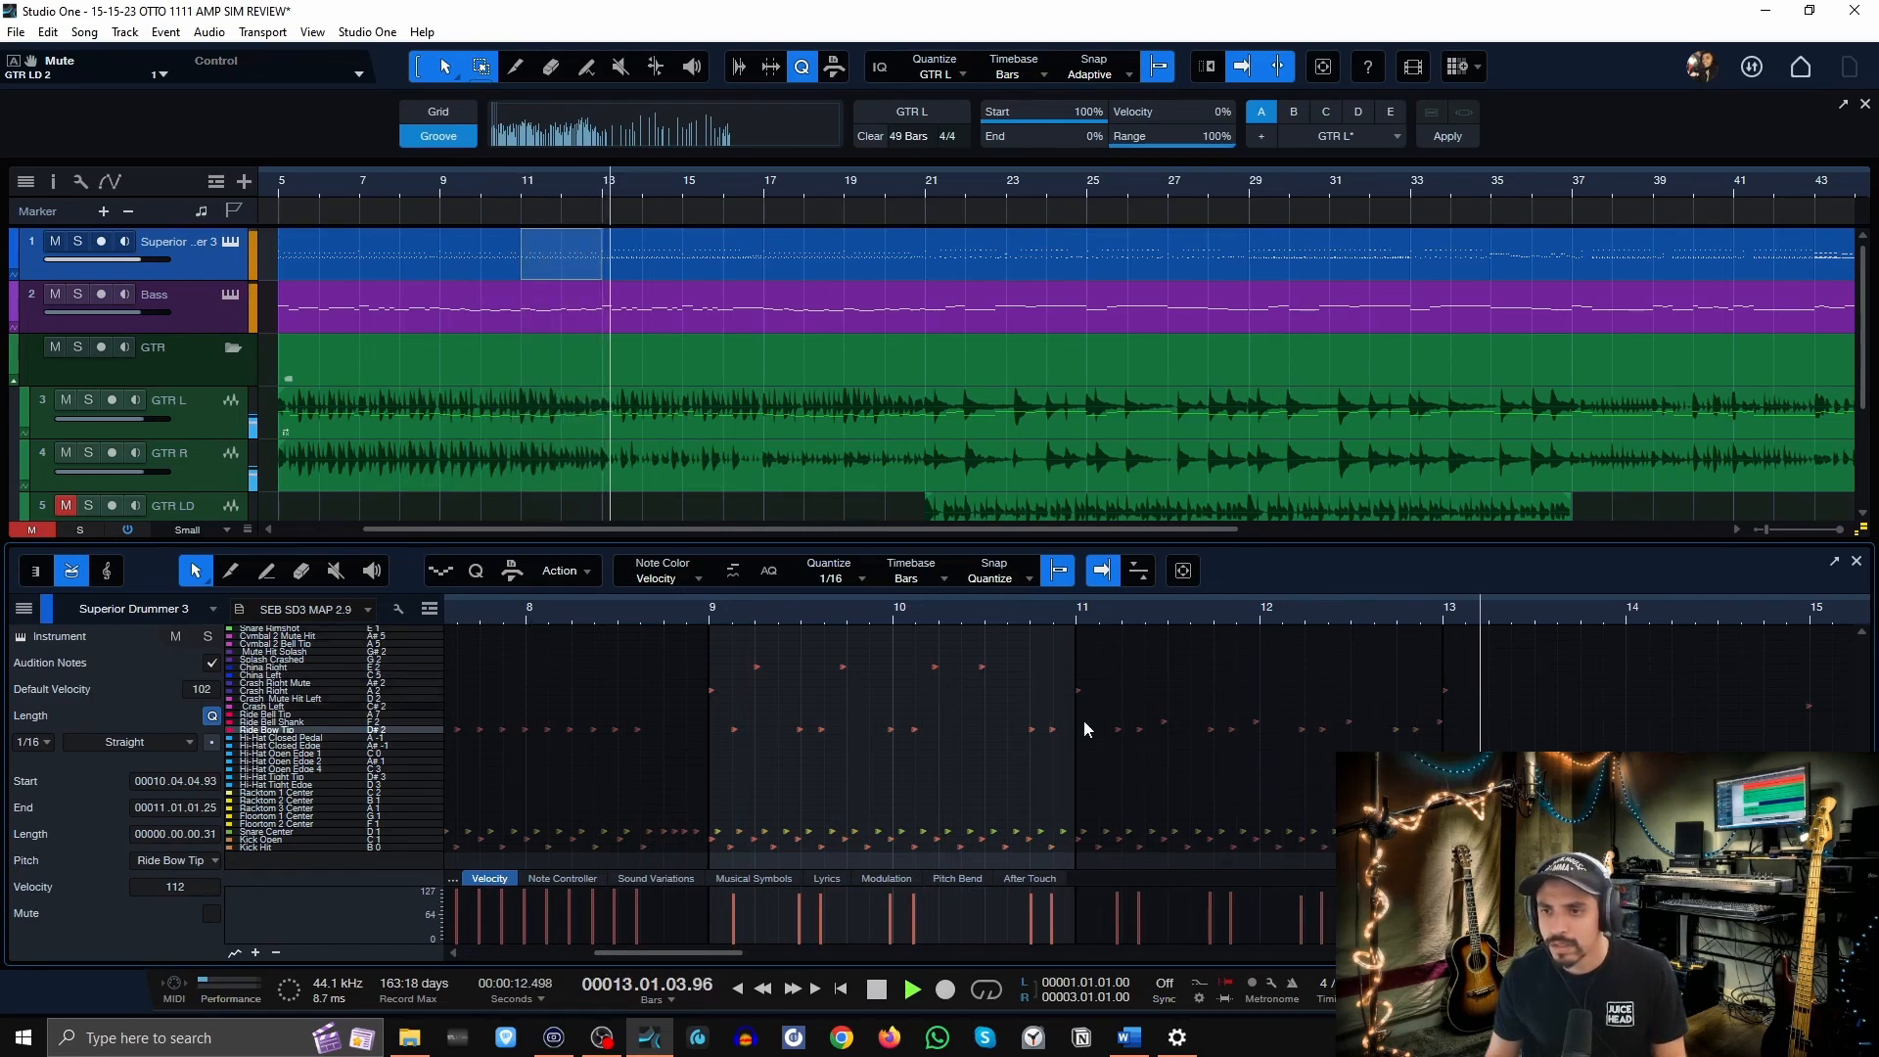
Stop playback and delete the stray Kick Open note just before bar 13.
key(space)
click(1438, 725)
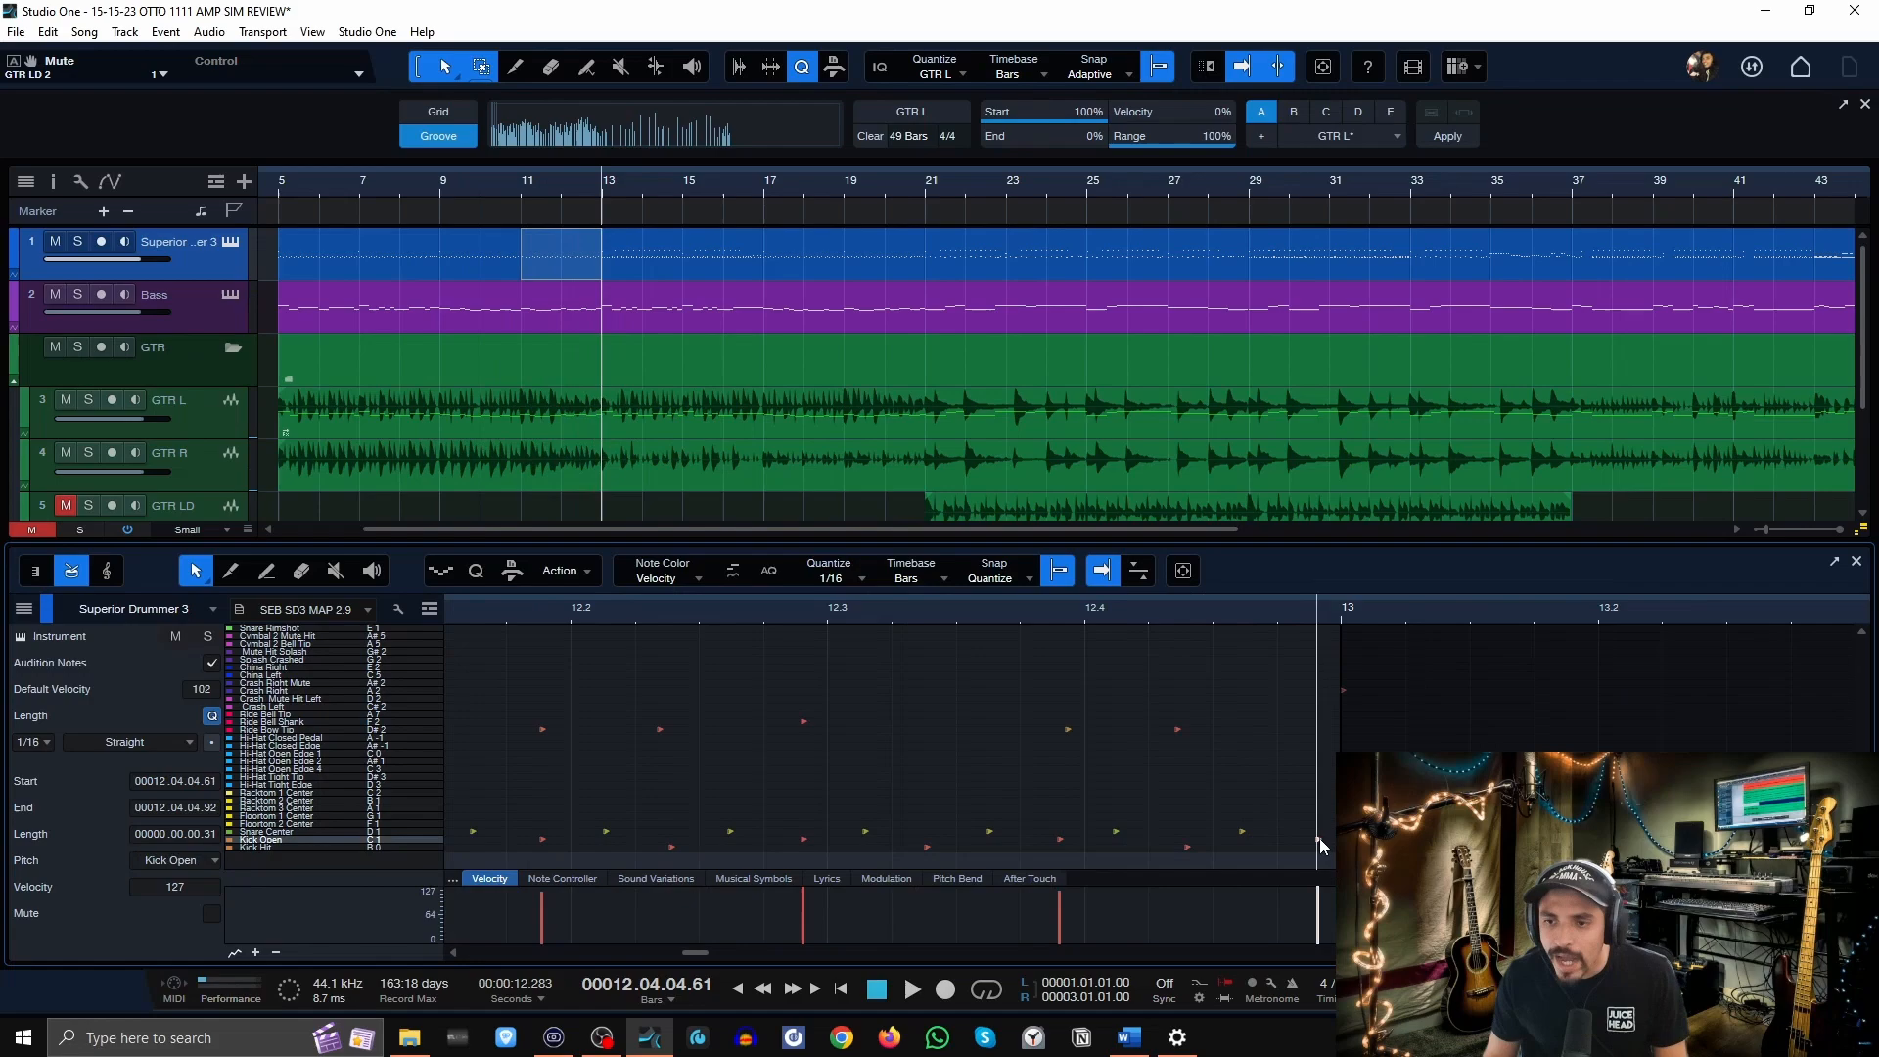
key(Delete)
Play the song from bar 5 to about bar 36, following the drum notes to check the clip transitions.
scroll(1358, 601, down, 8)
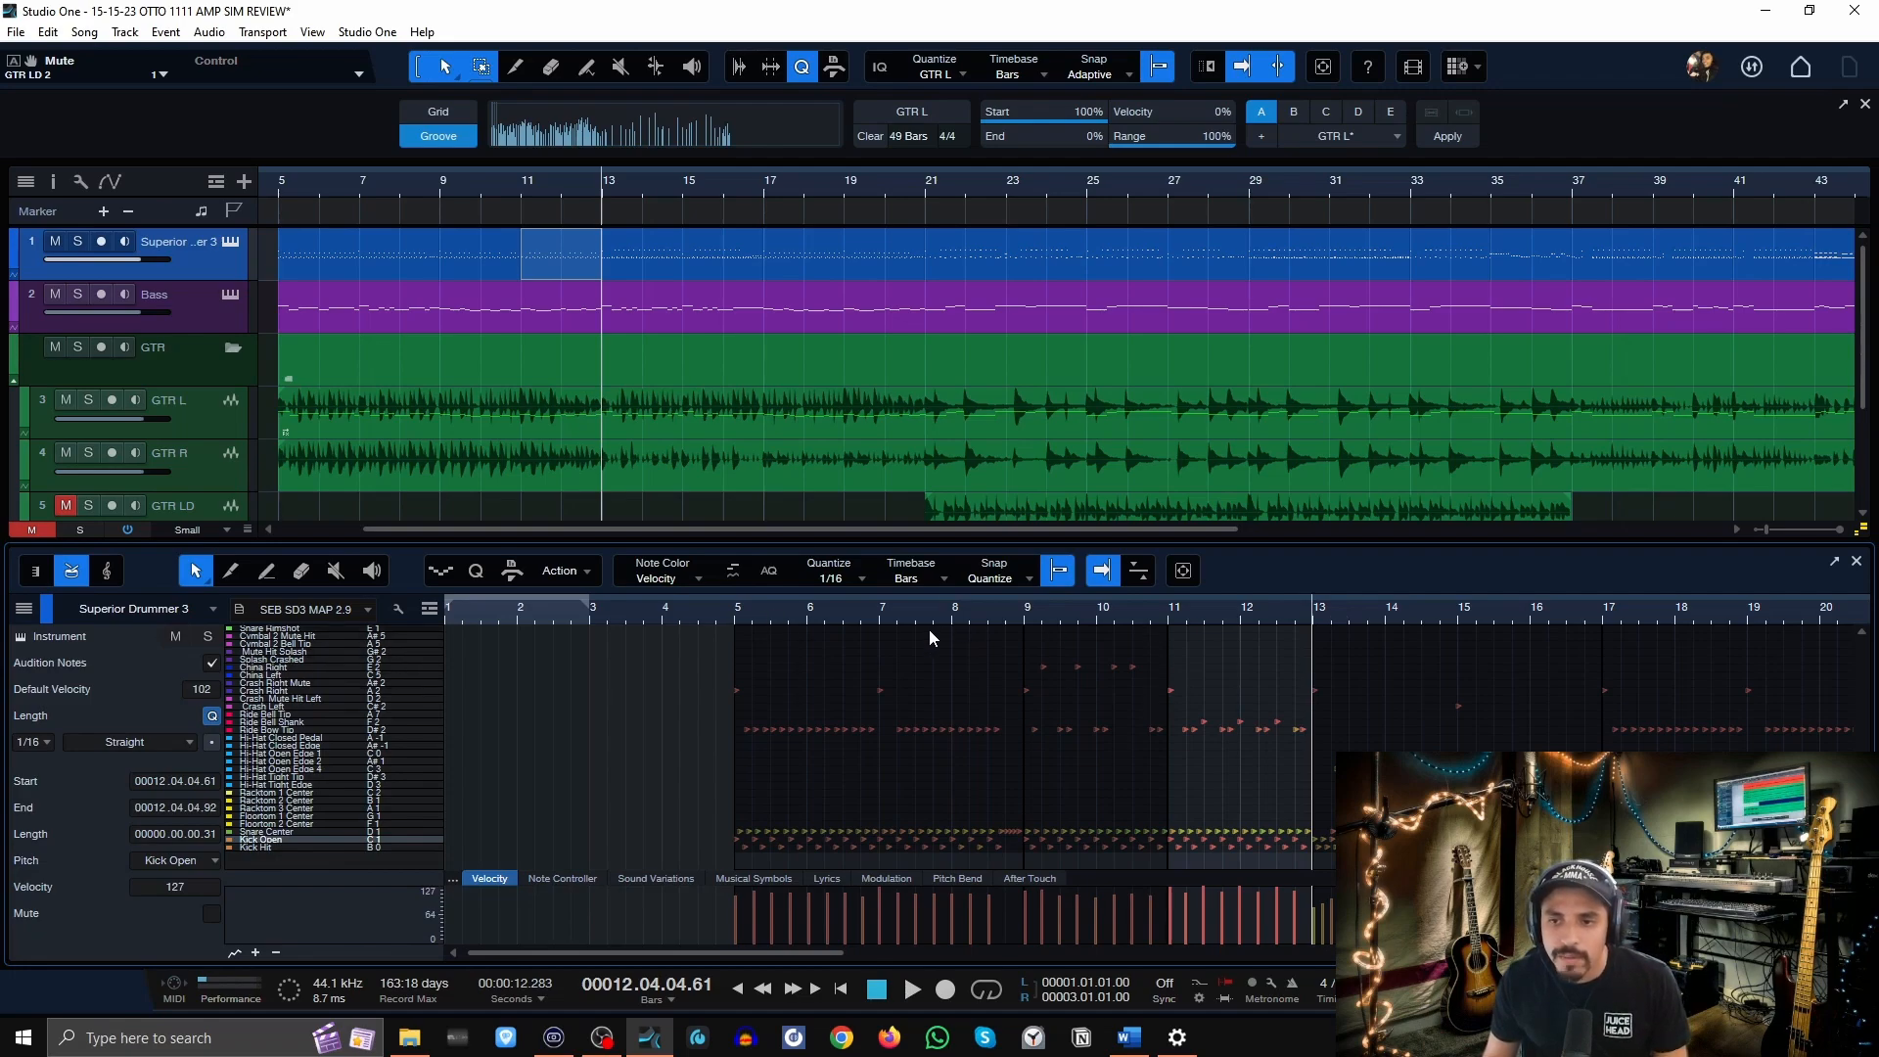
click(730, 609)
key(space)
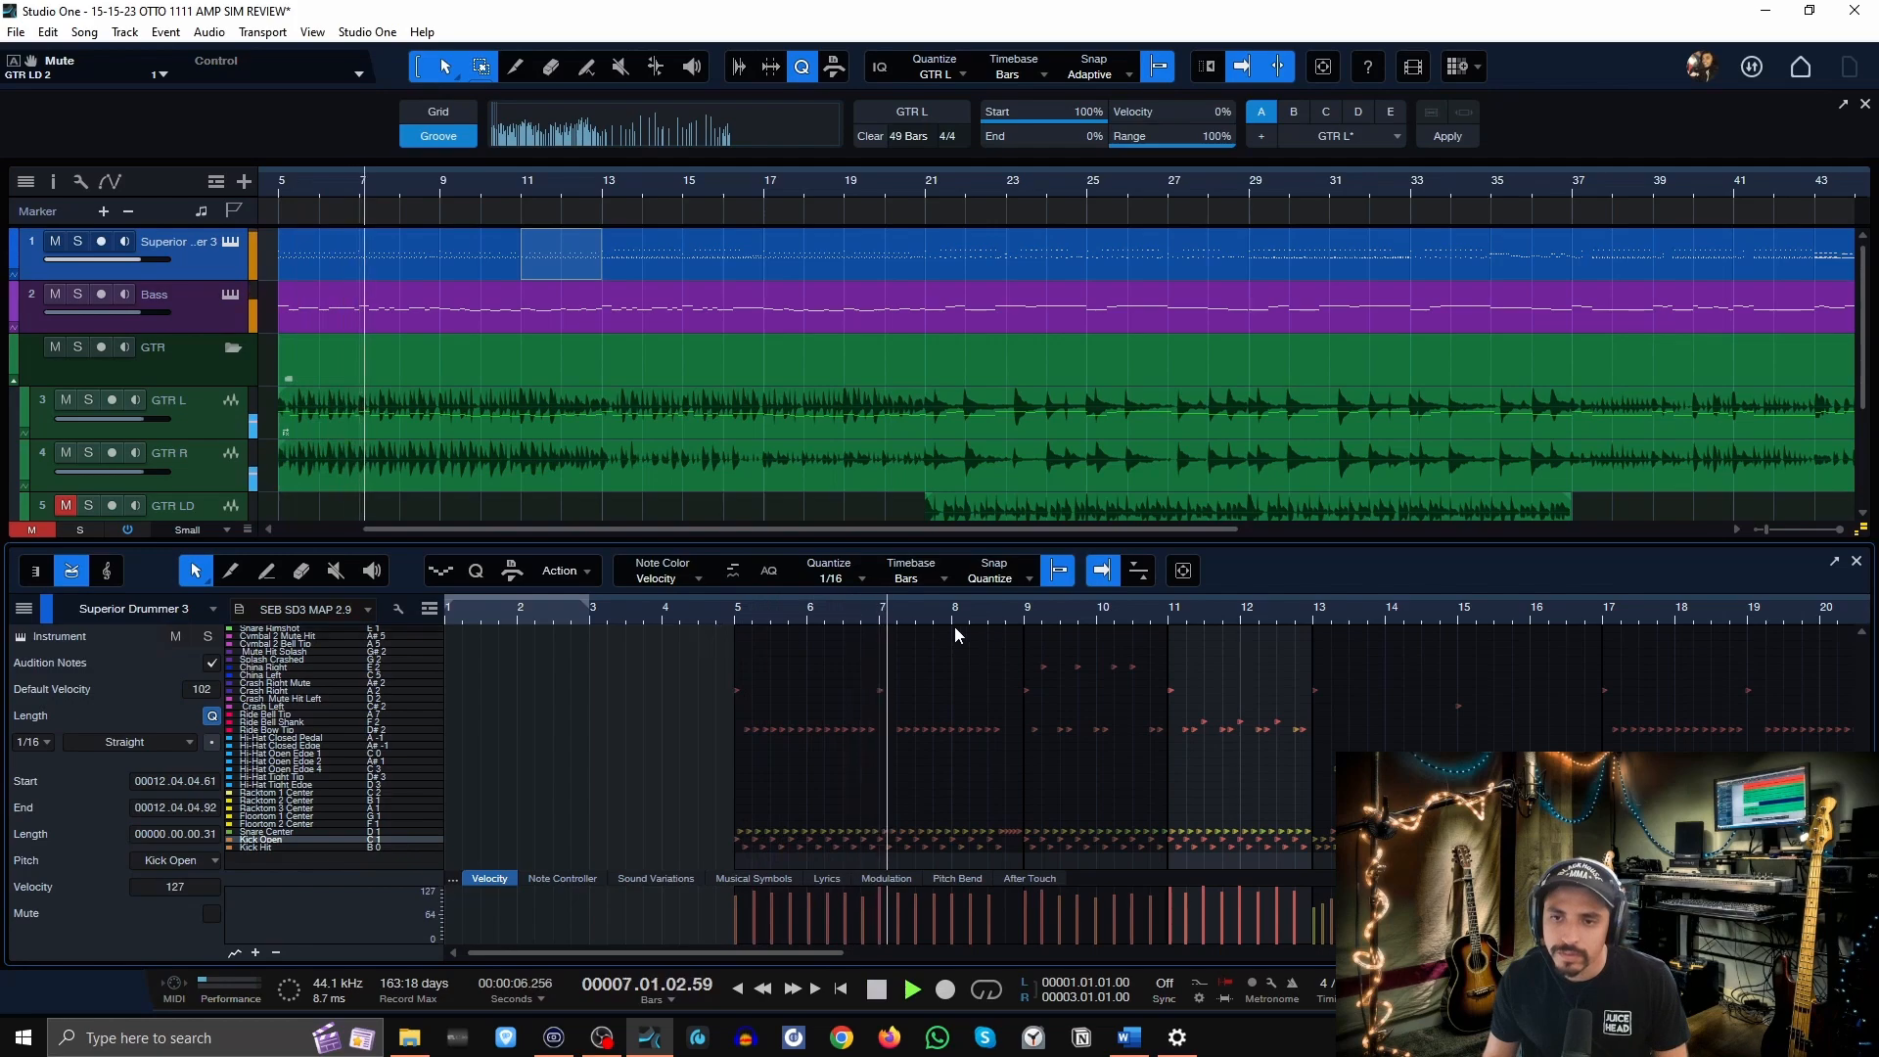
scroll(1124, 615, up, 3)
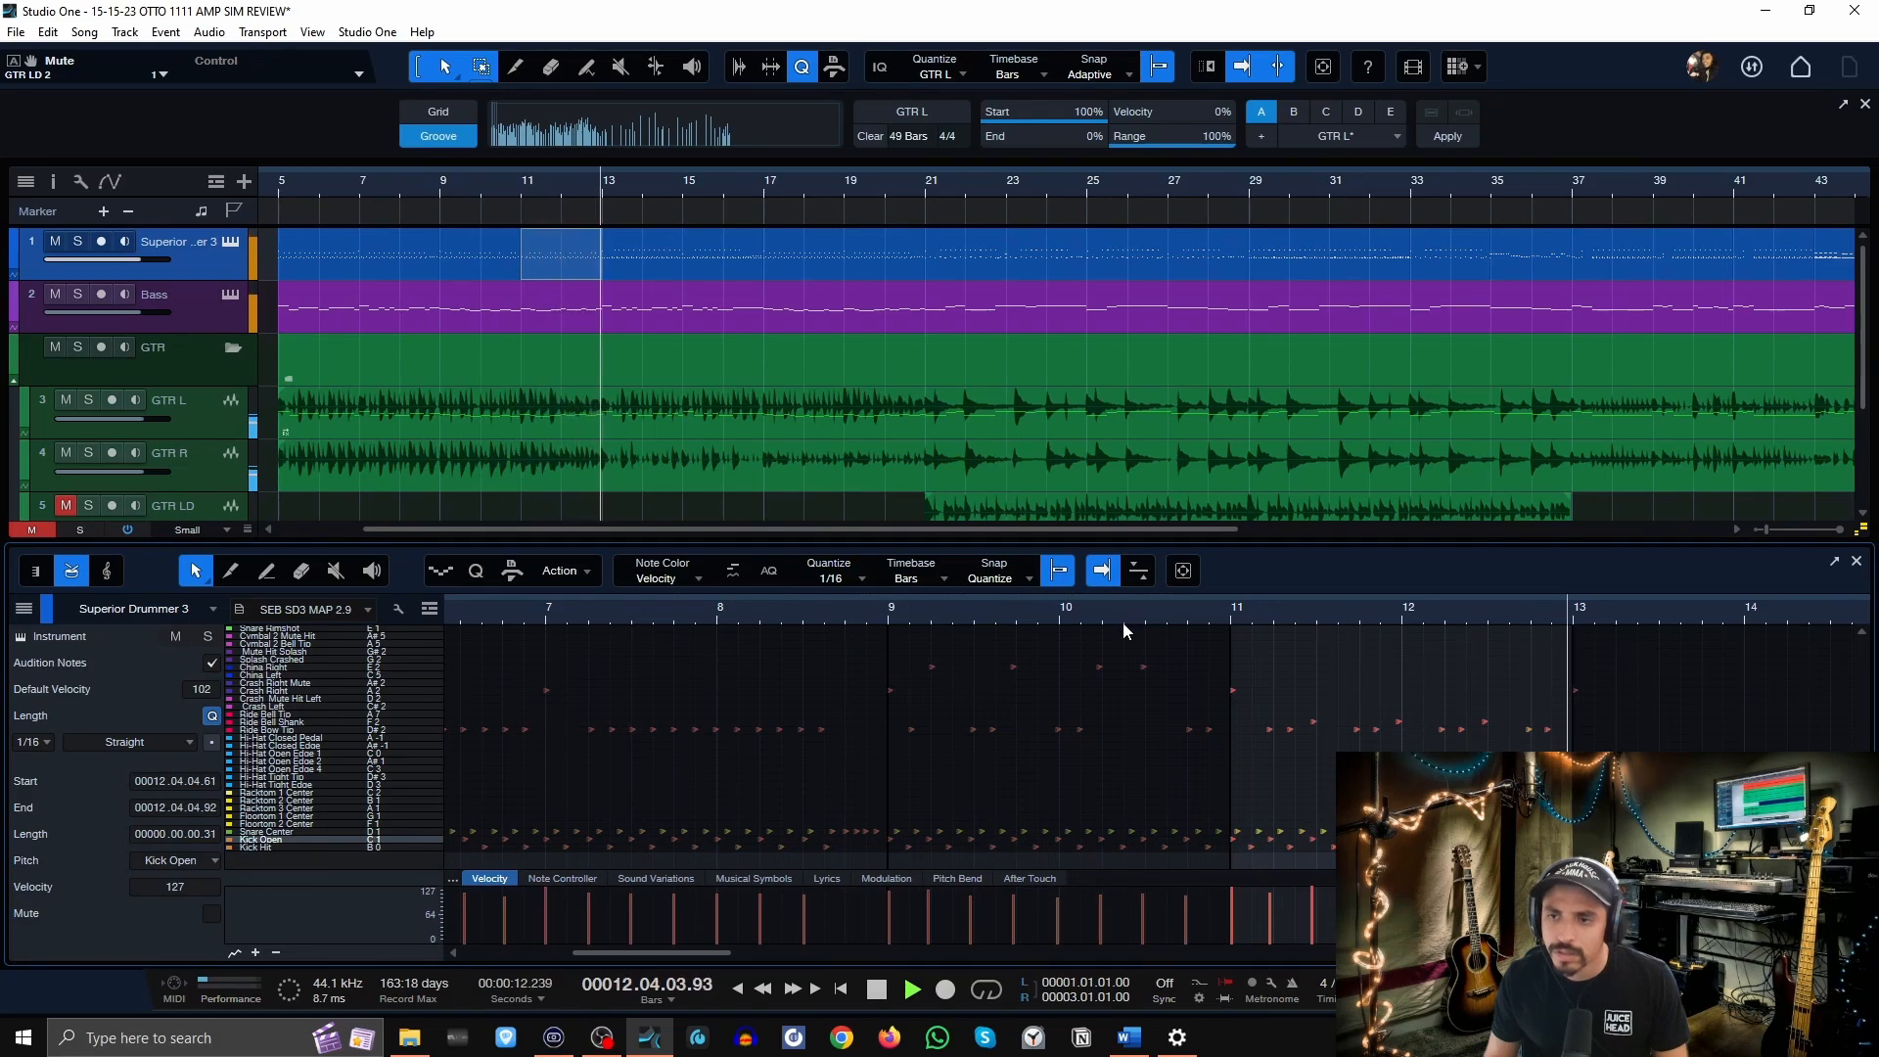
scroll(1124, 621, down, 3)
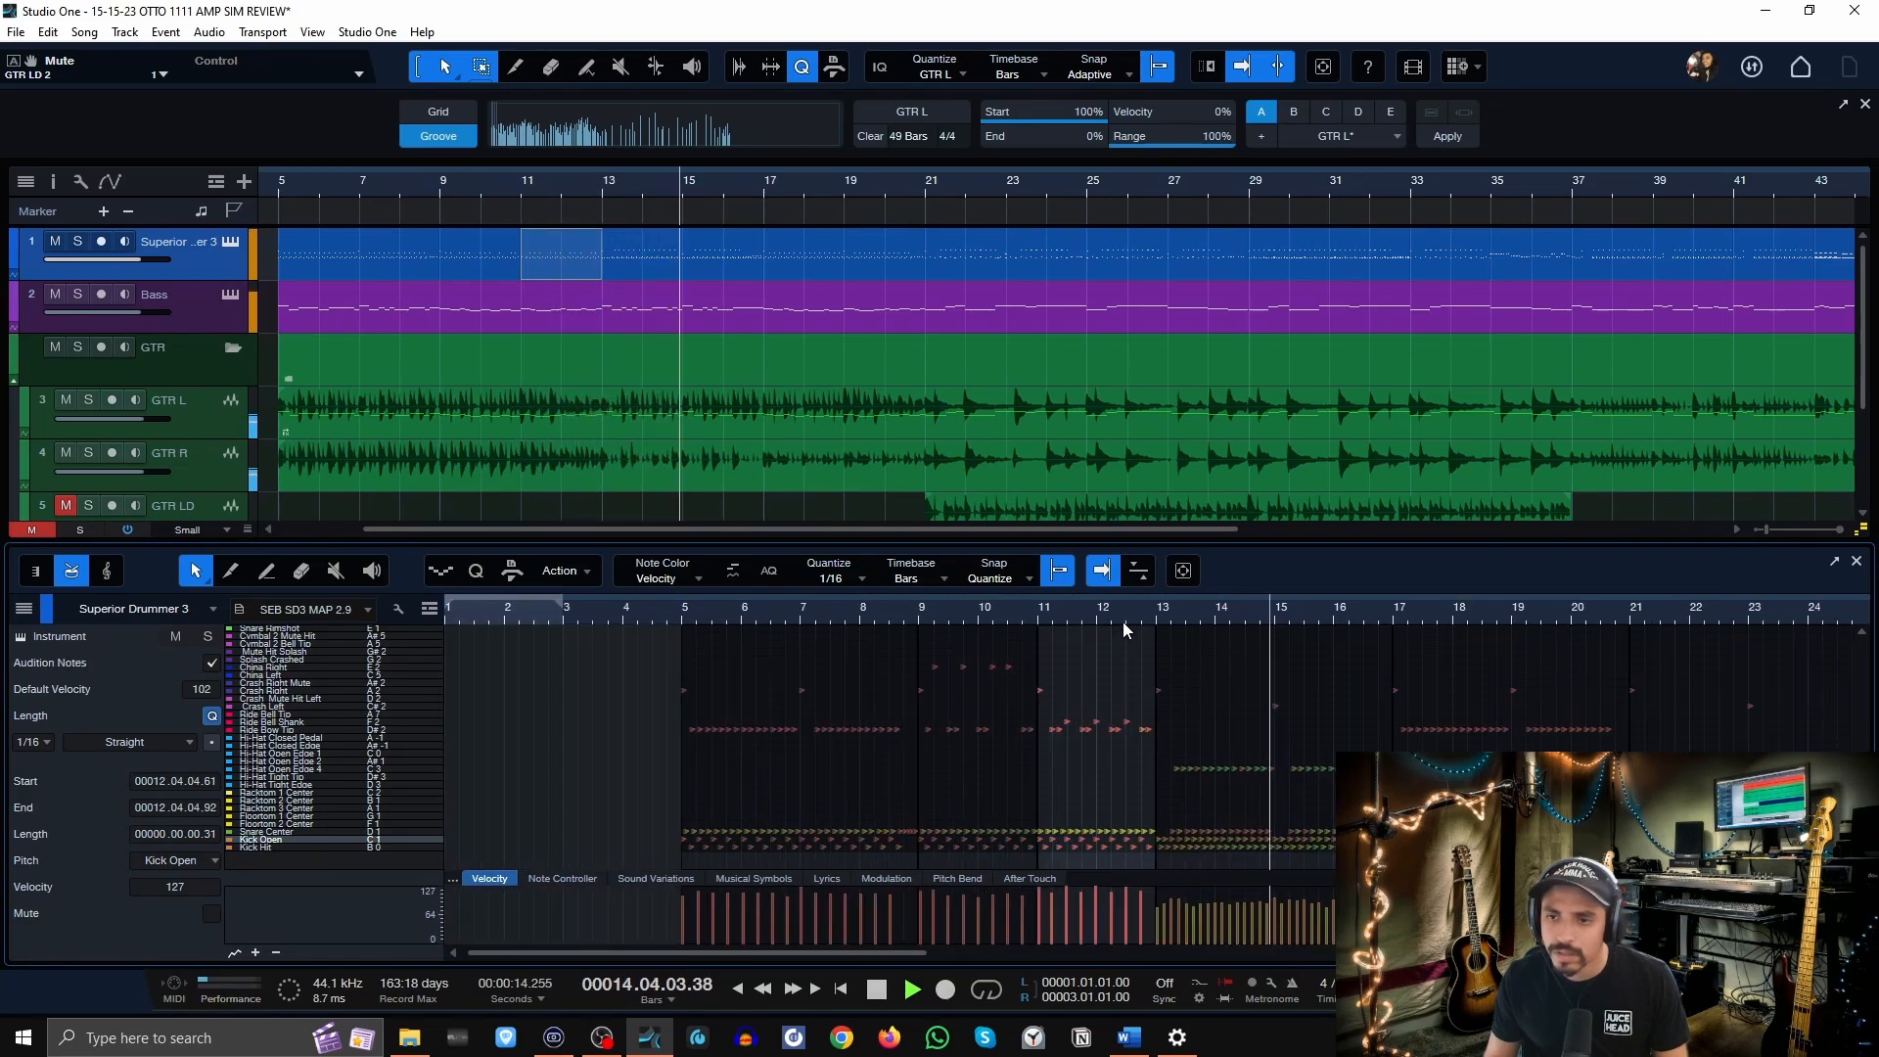
scroll(1486, 618, up, 3)
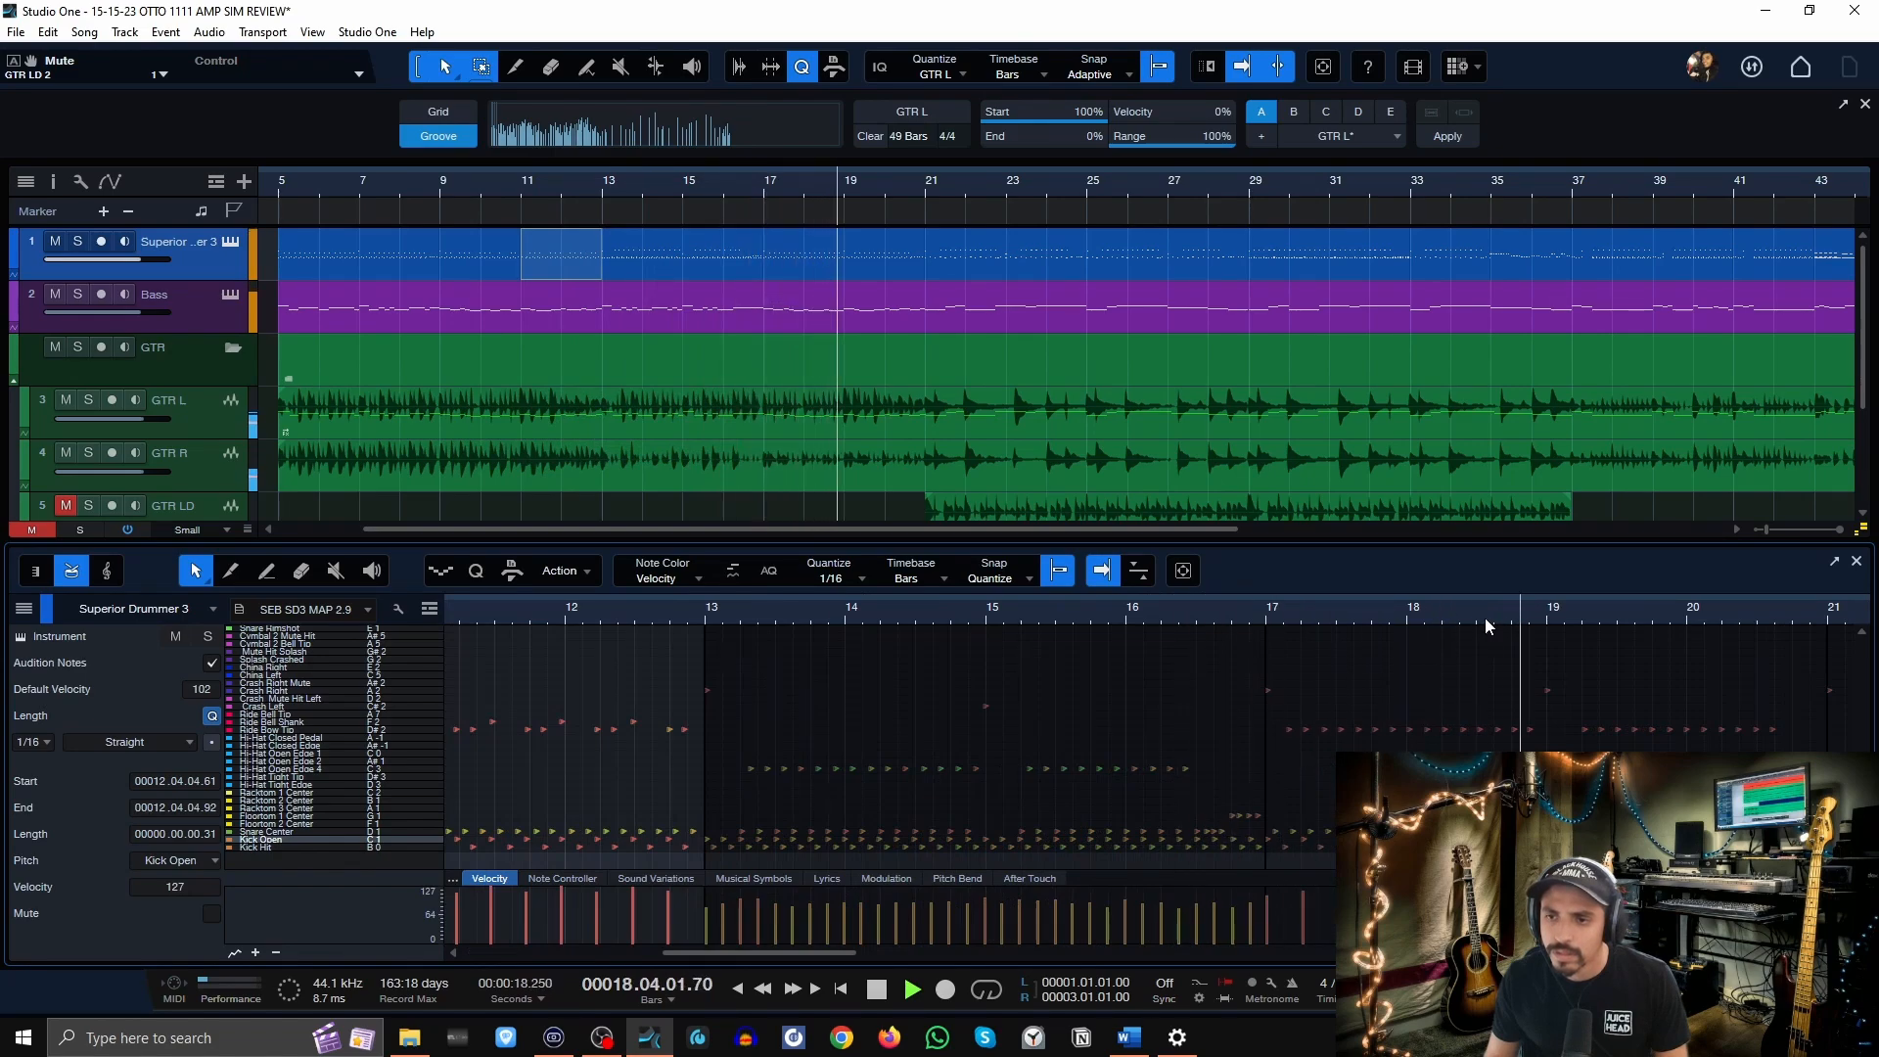
scroll(1481, 619, down, 2)
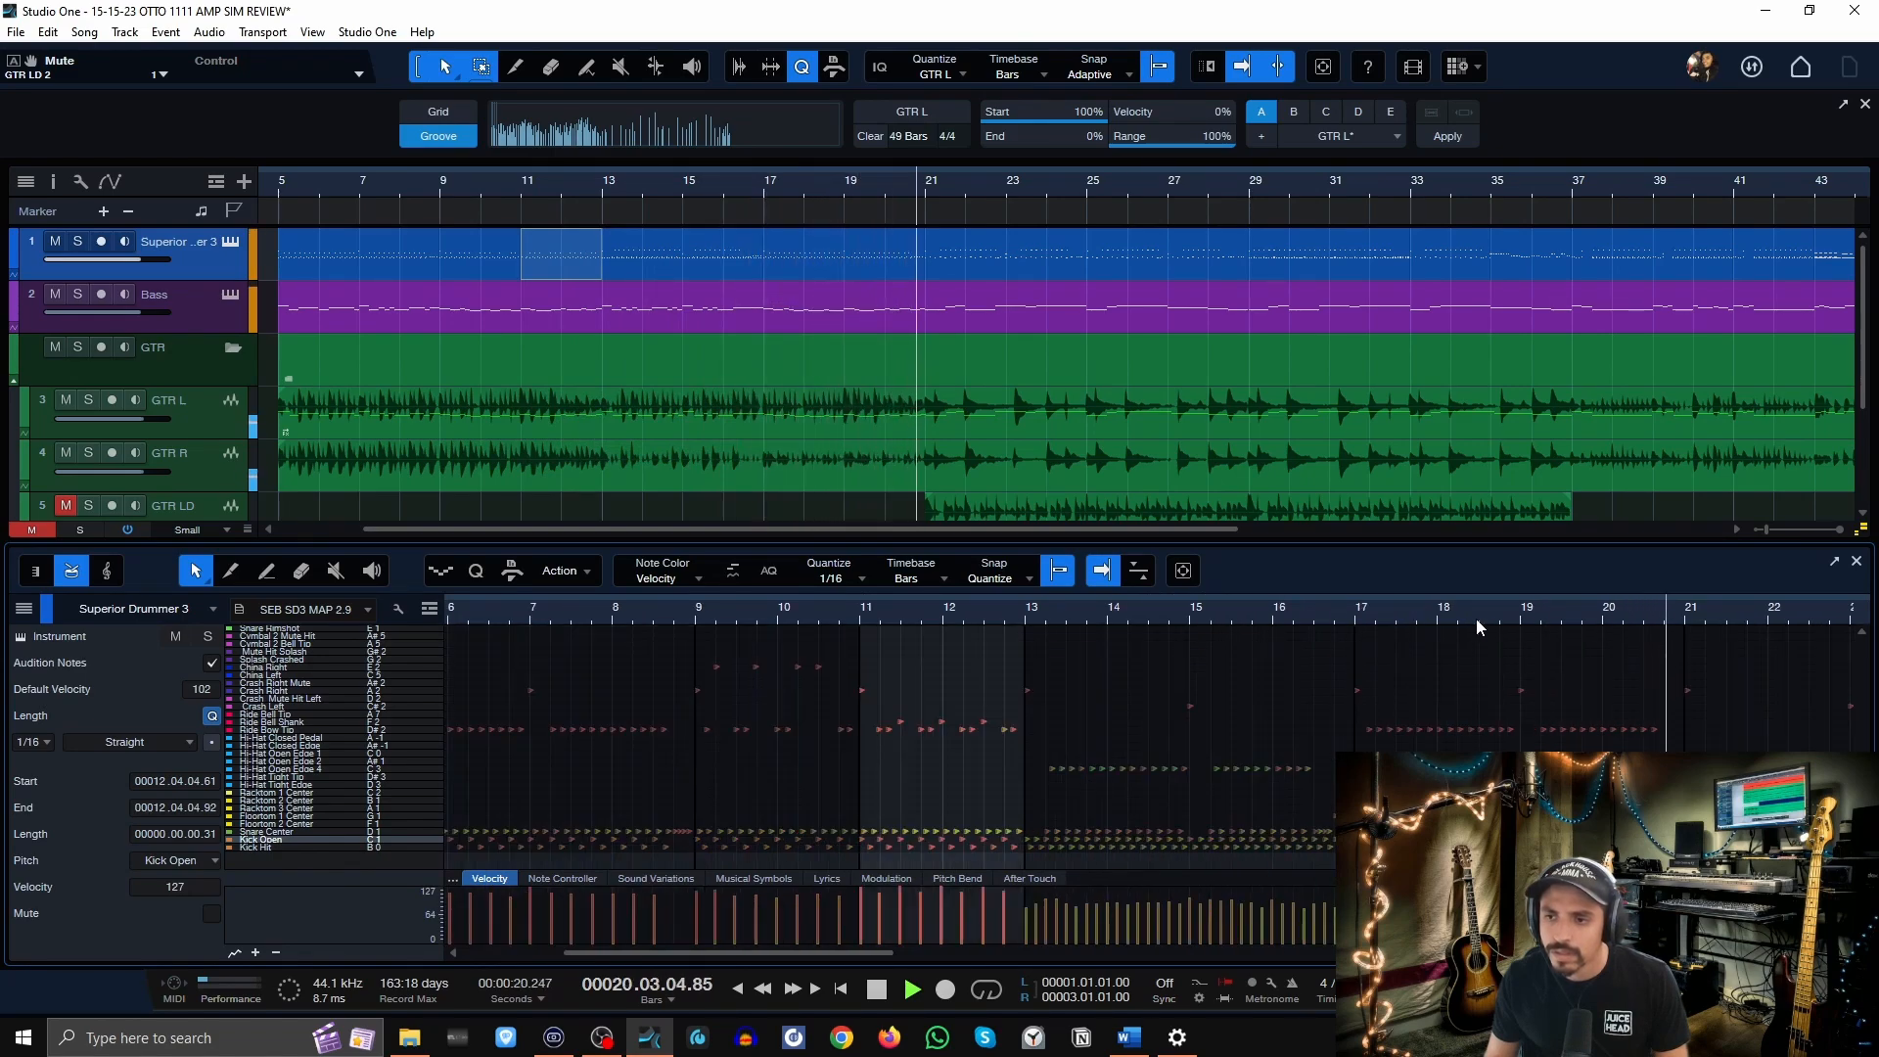
scroll(1468, 618, down, 2)
scroll(1462, 618, down, 2)
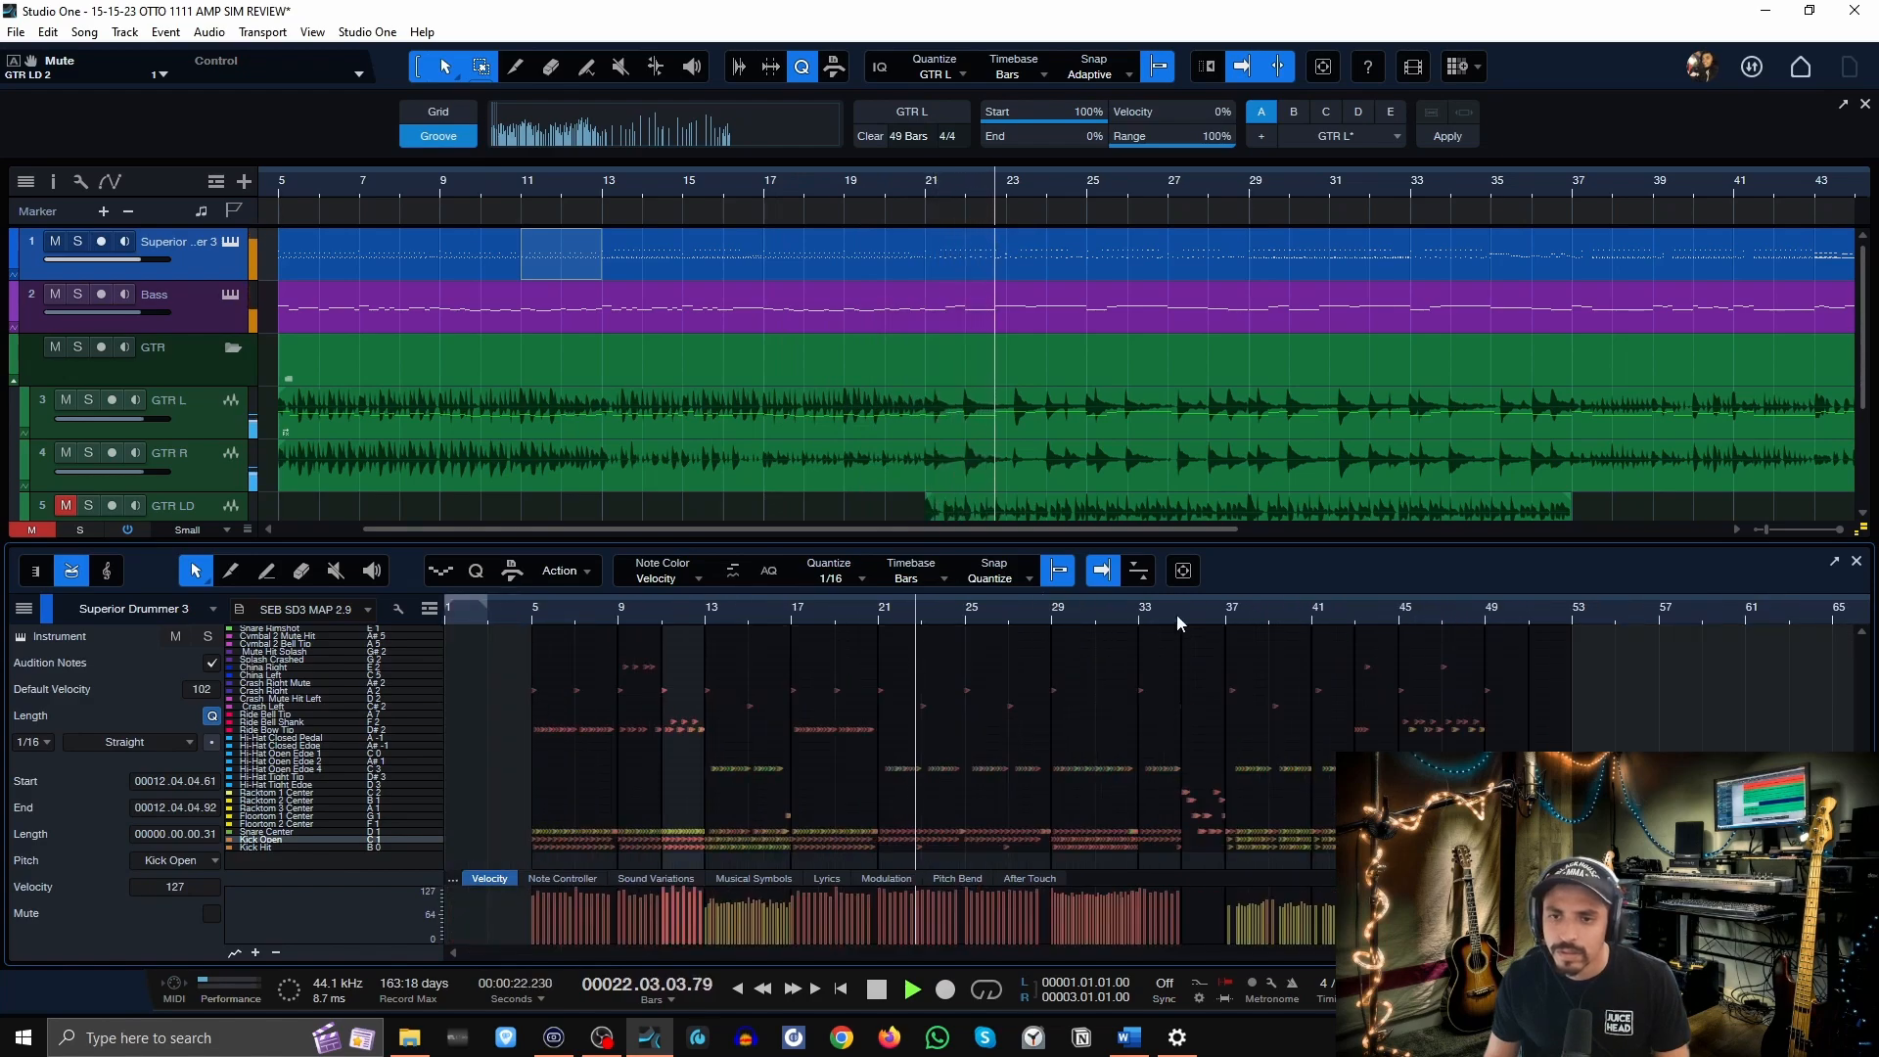
scroll(1149, 614, up, 1)
scroll(1149, 620, up, 1)
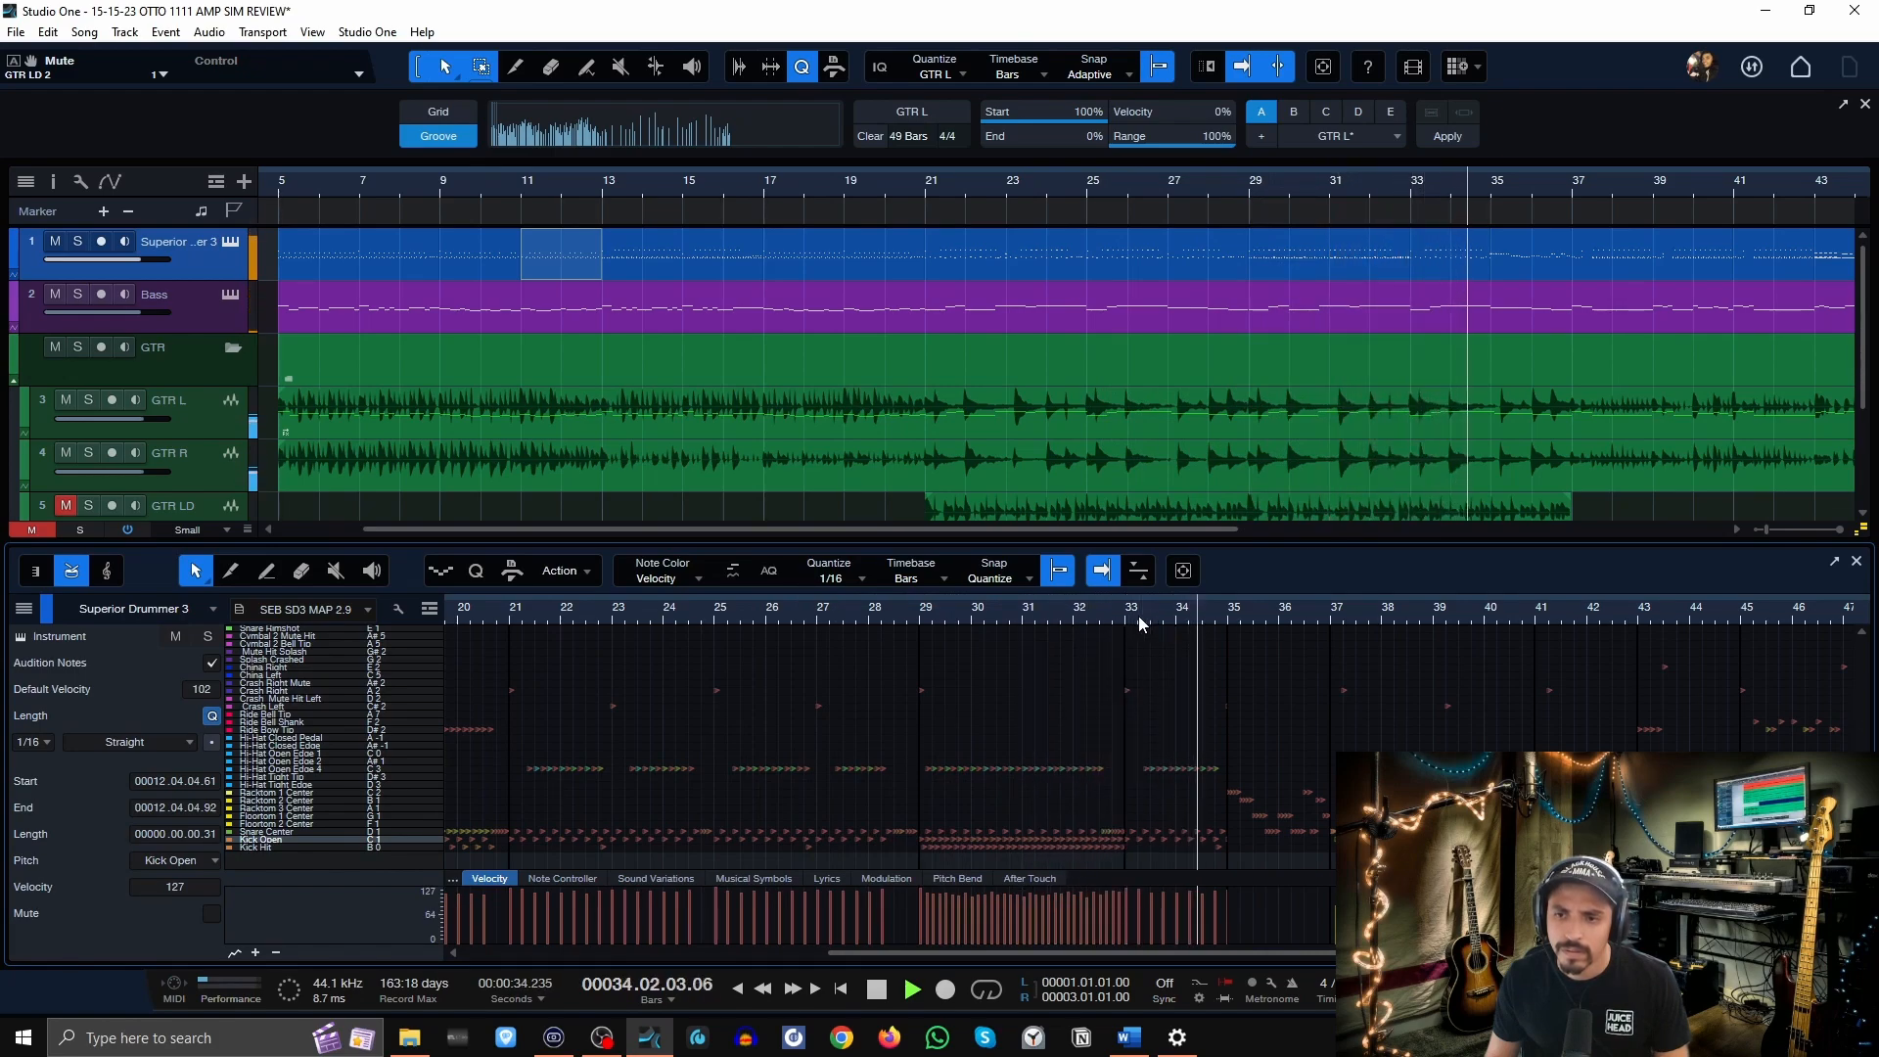
key(space)
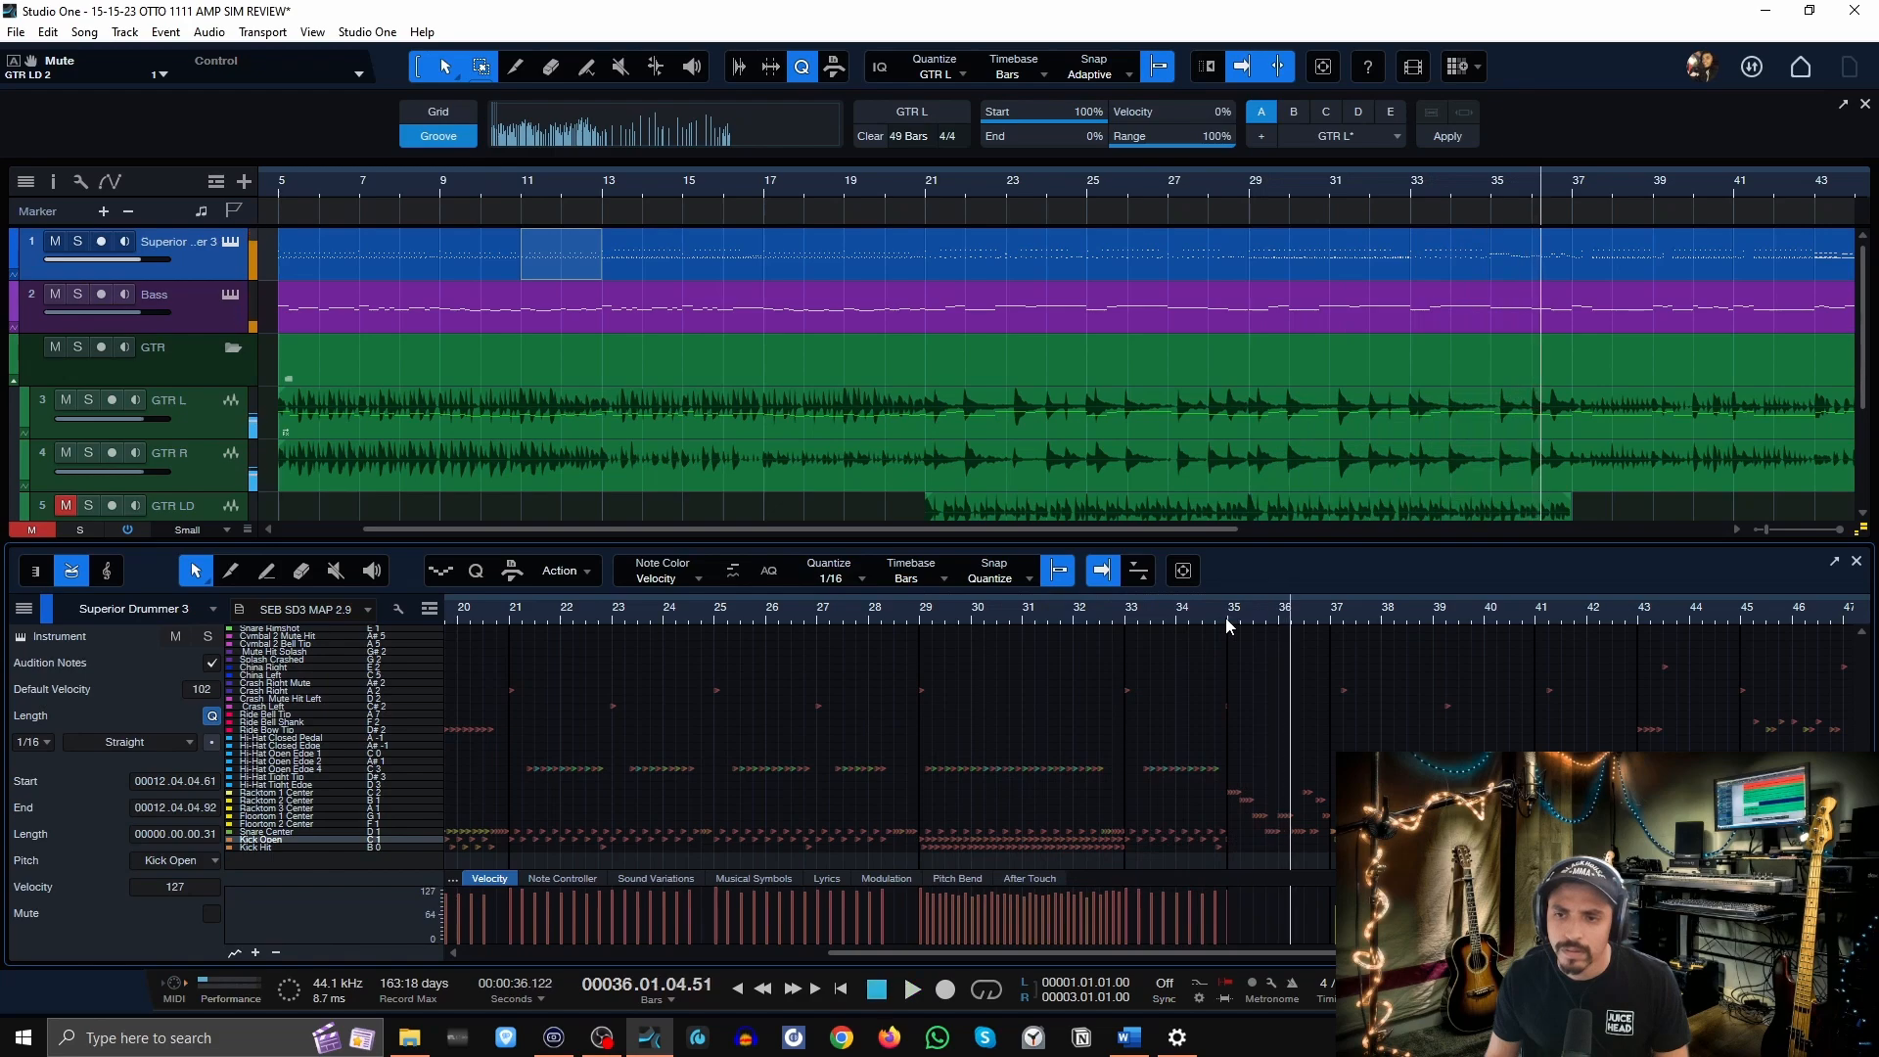
Delete the stray Crash Left and Kick Open notes just before bar 35.
scroll(1224, 625, up, 5)
scroll(1233, 618, up, 3)
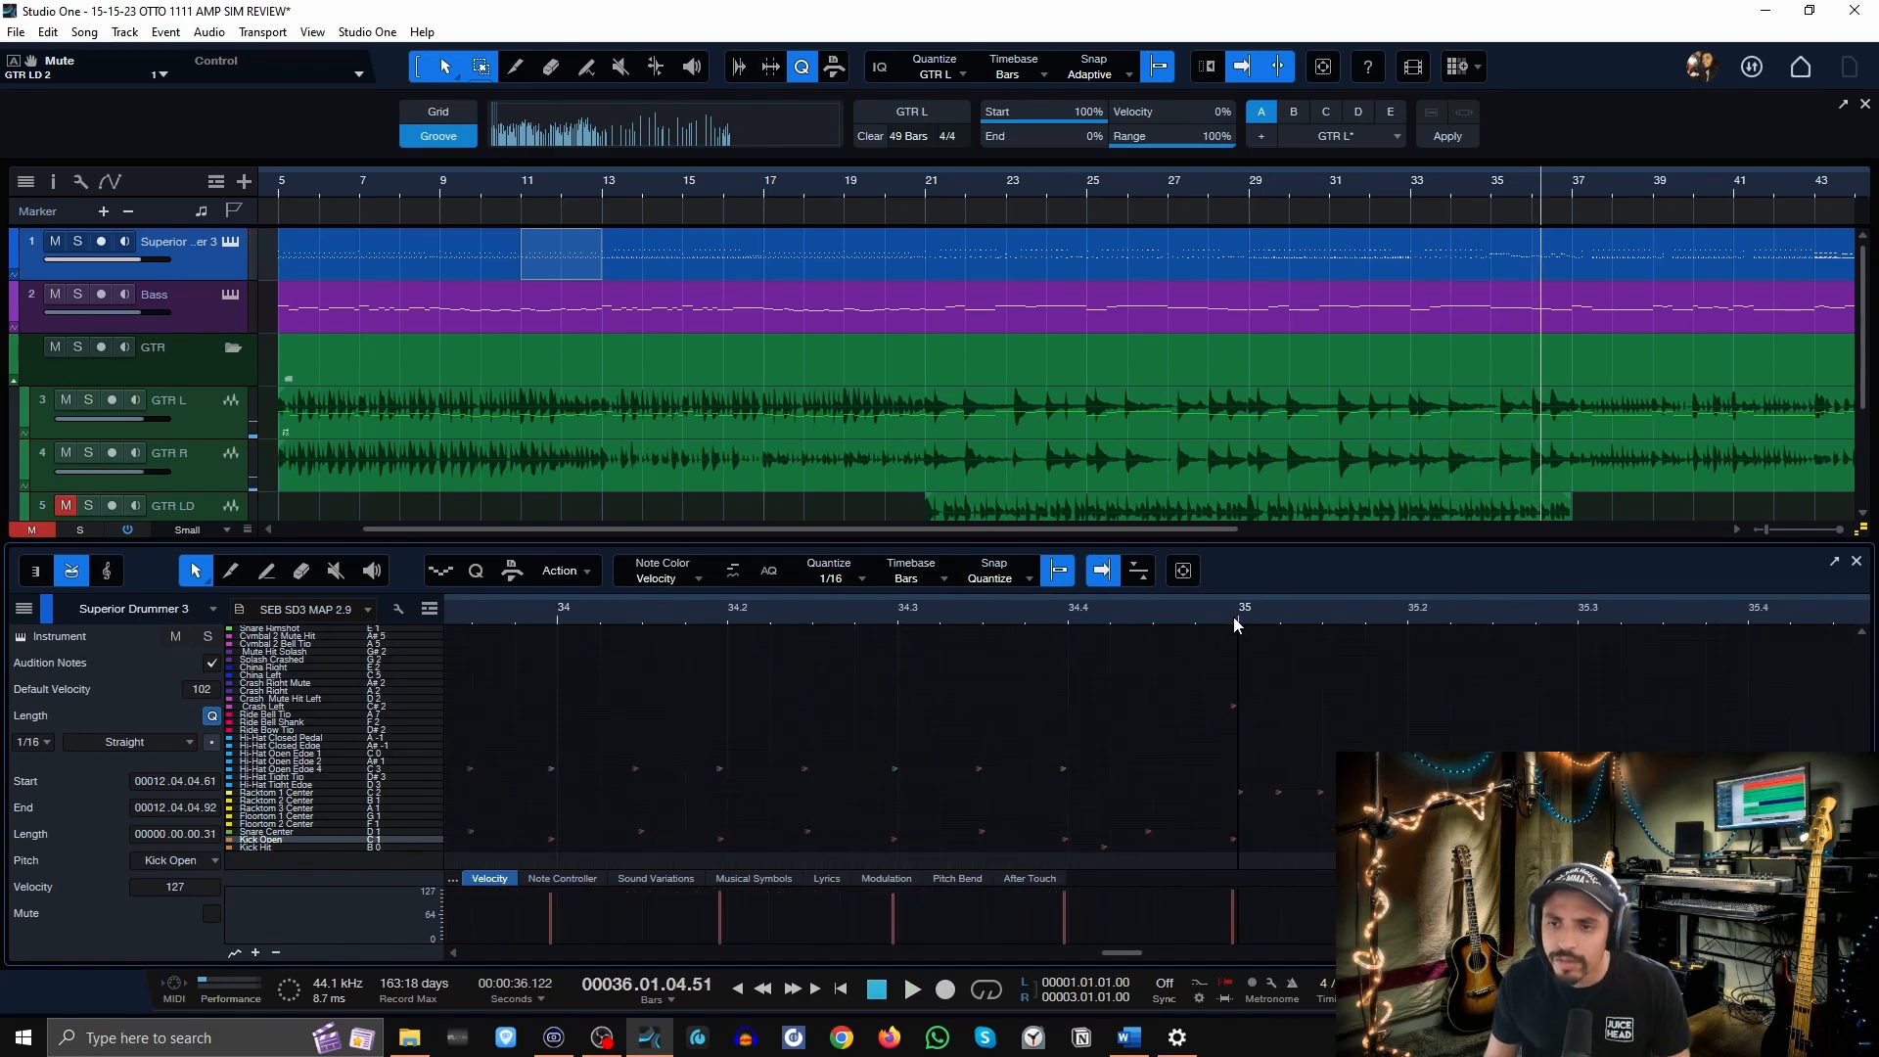
click(1233, 707)
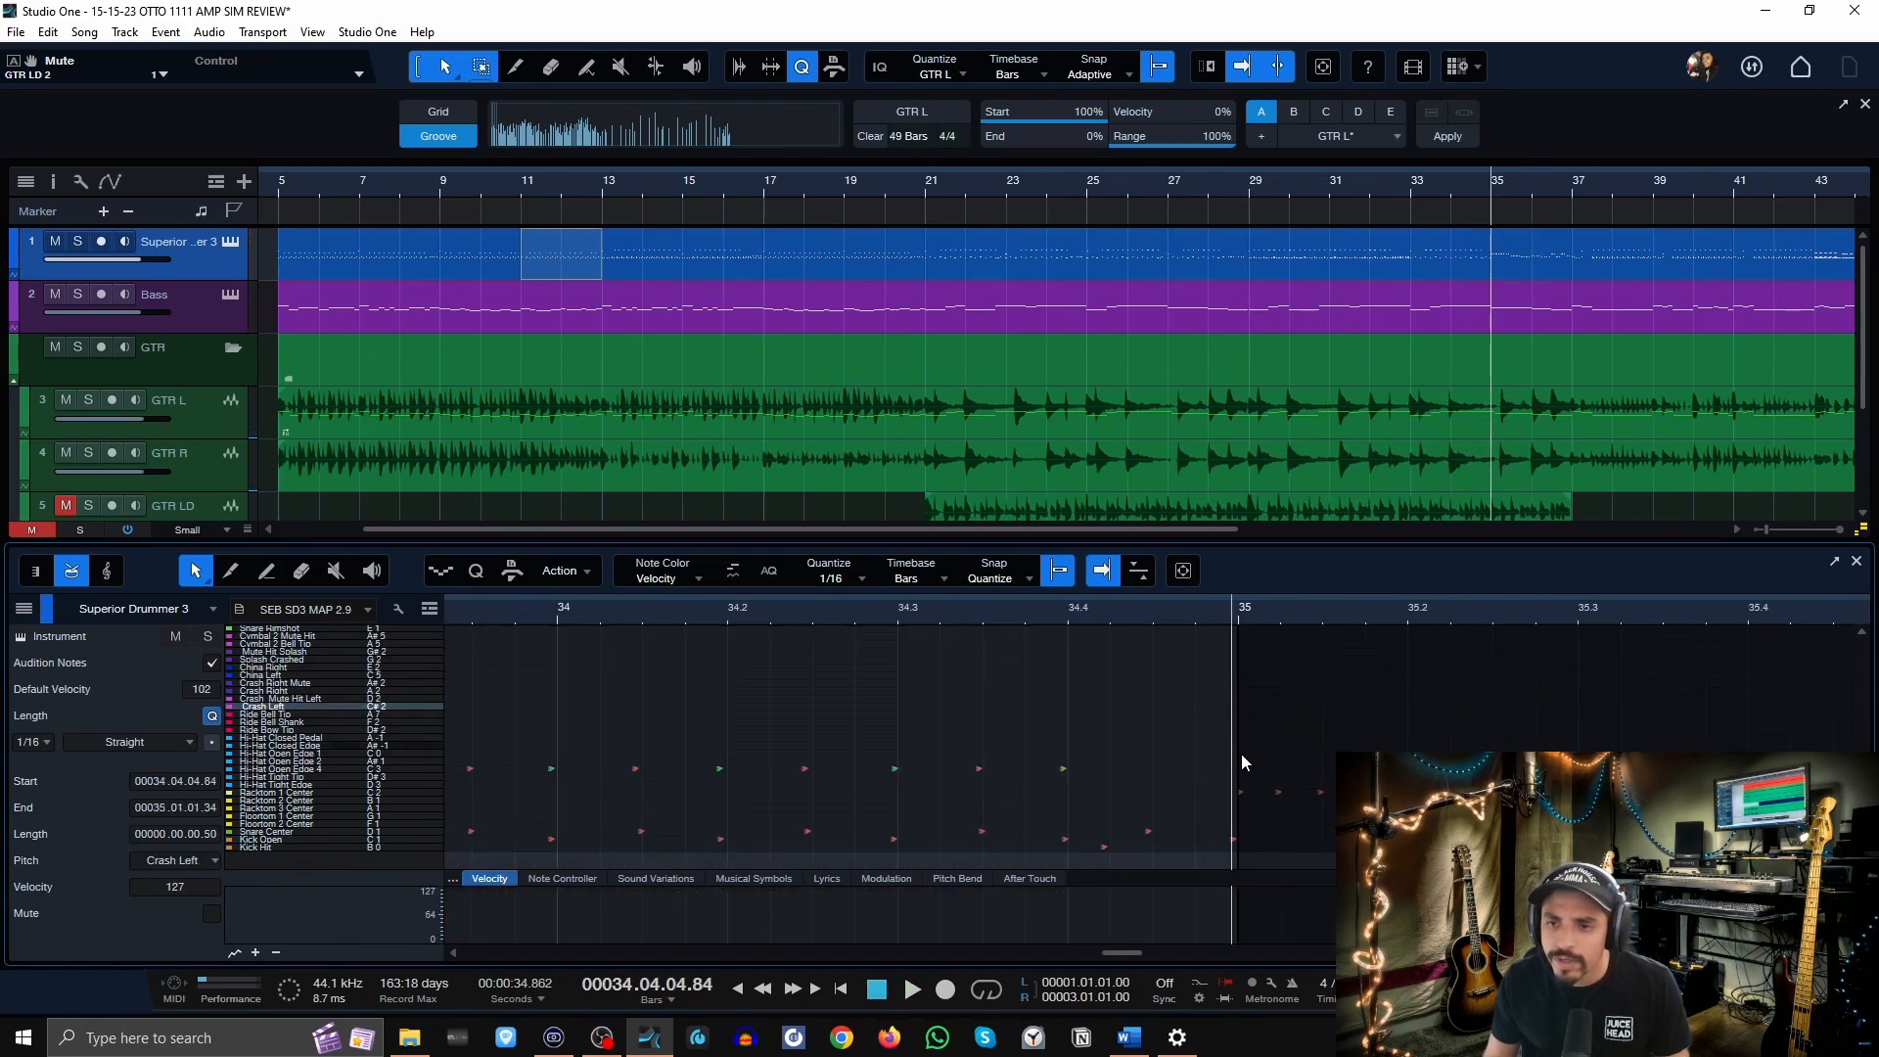
click(1234, 838)
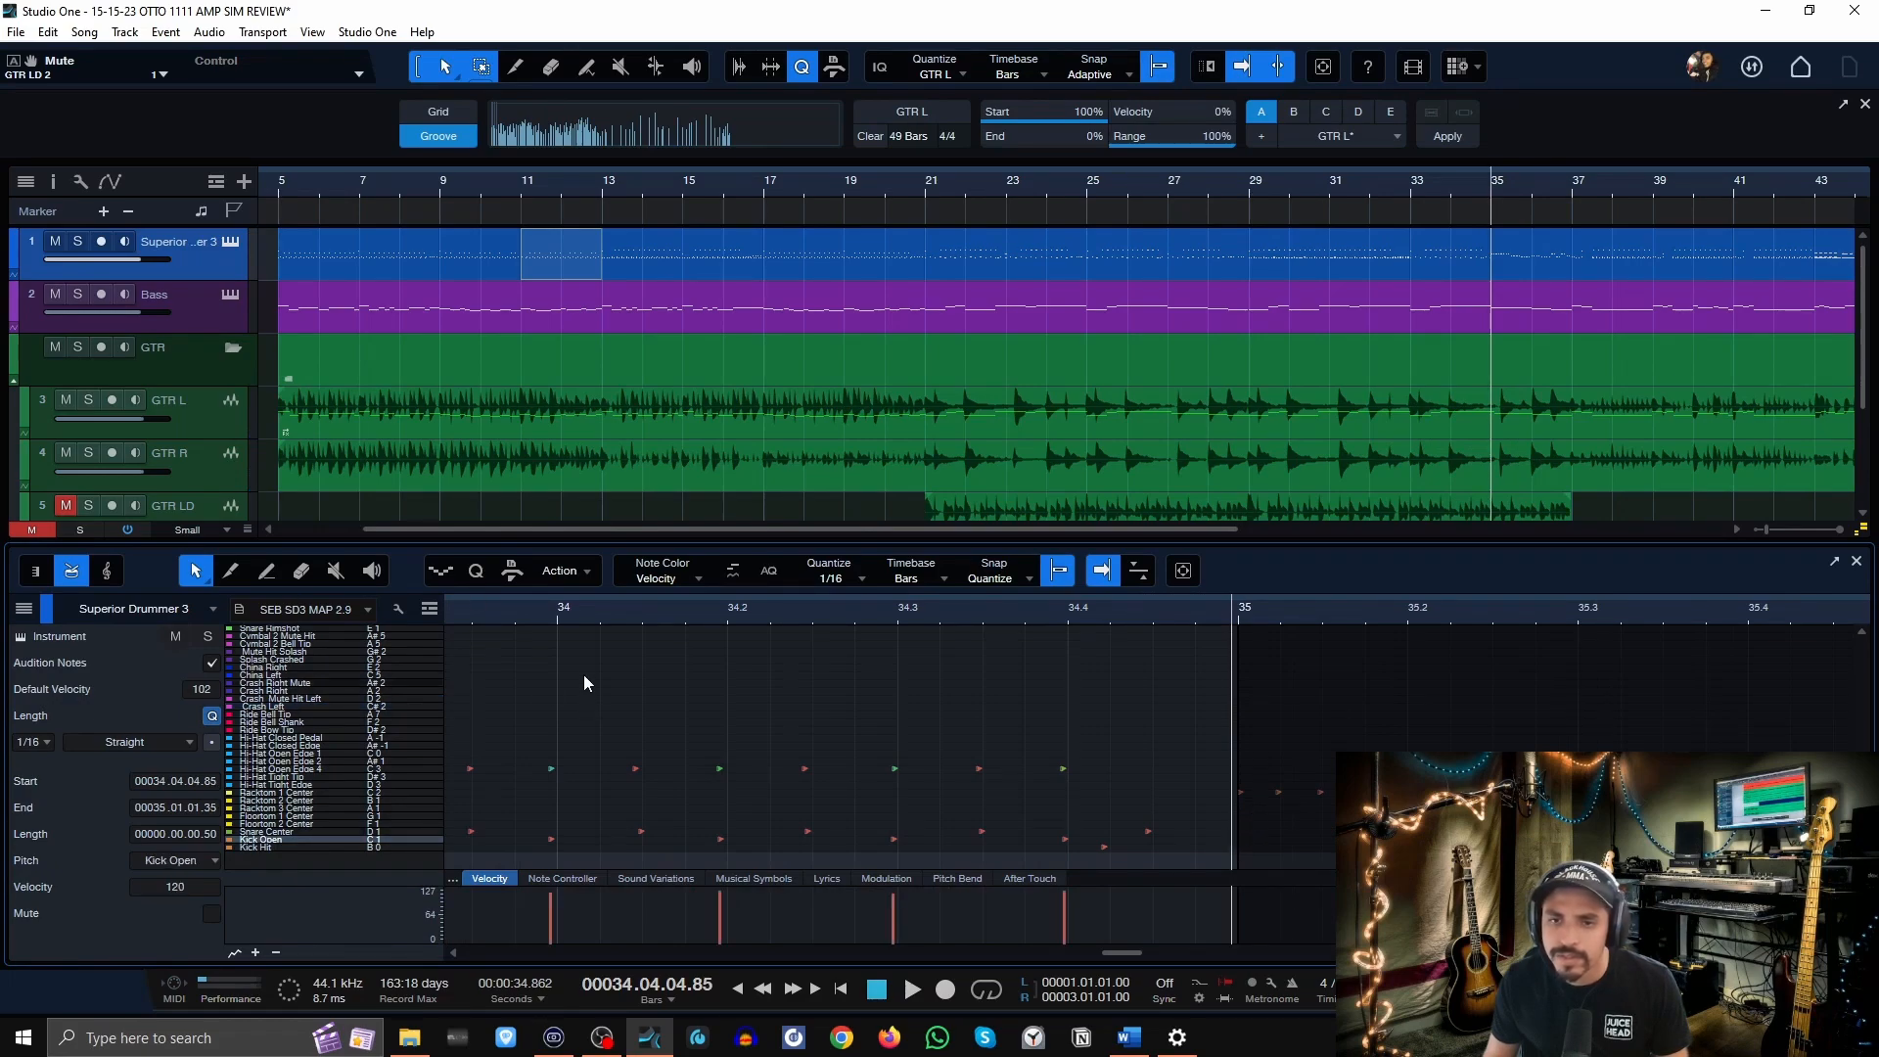
Play the song from just before bar 35 to the end, following the drum notes.
key(space)
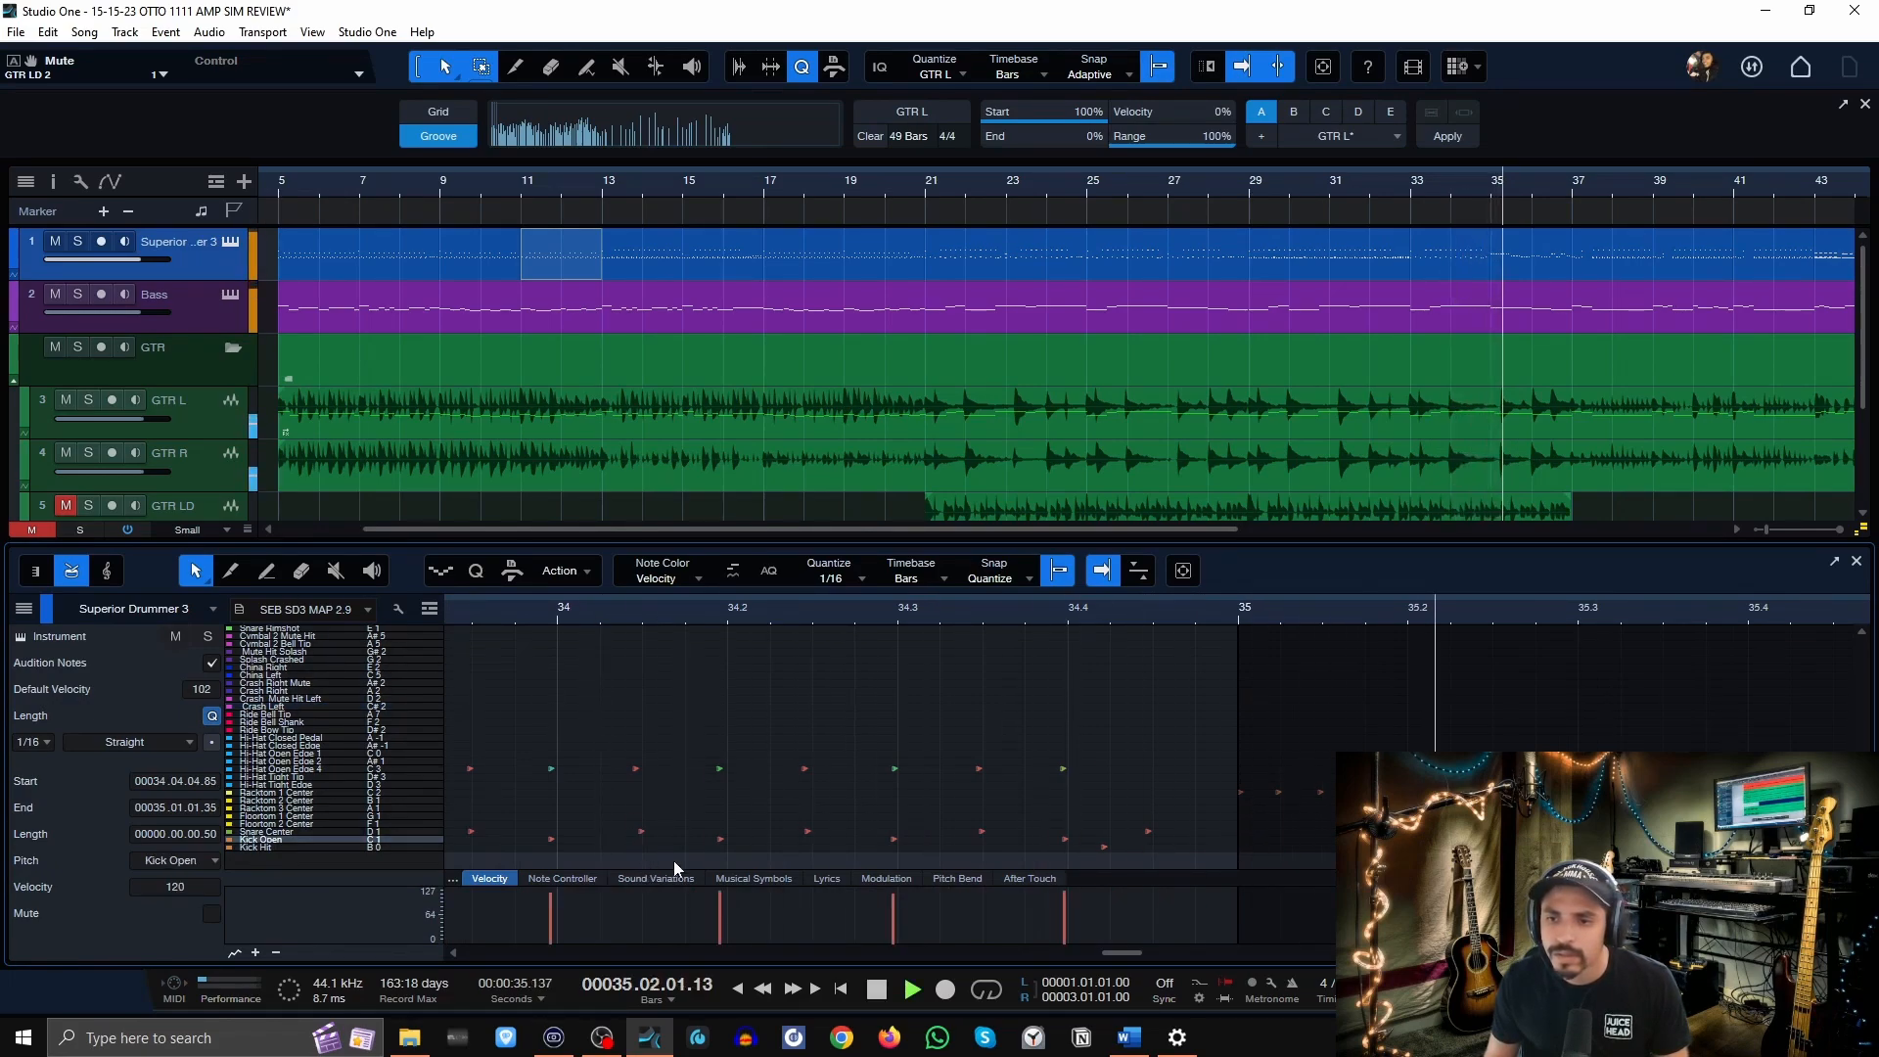
scroll(930, 611, down, 5)
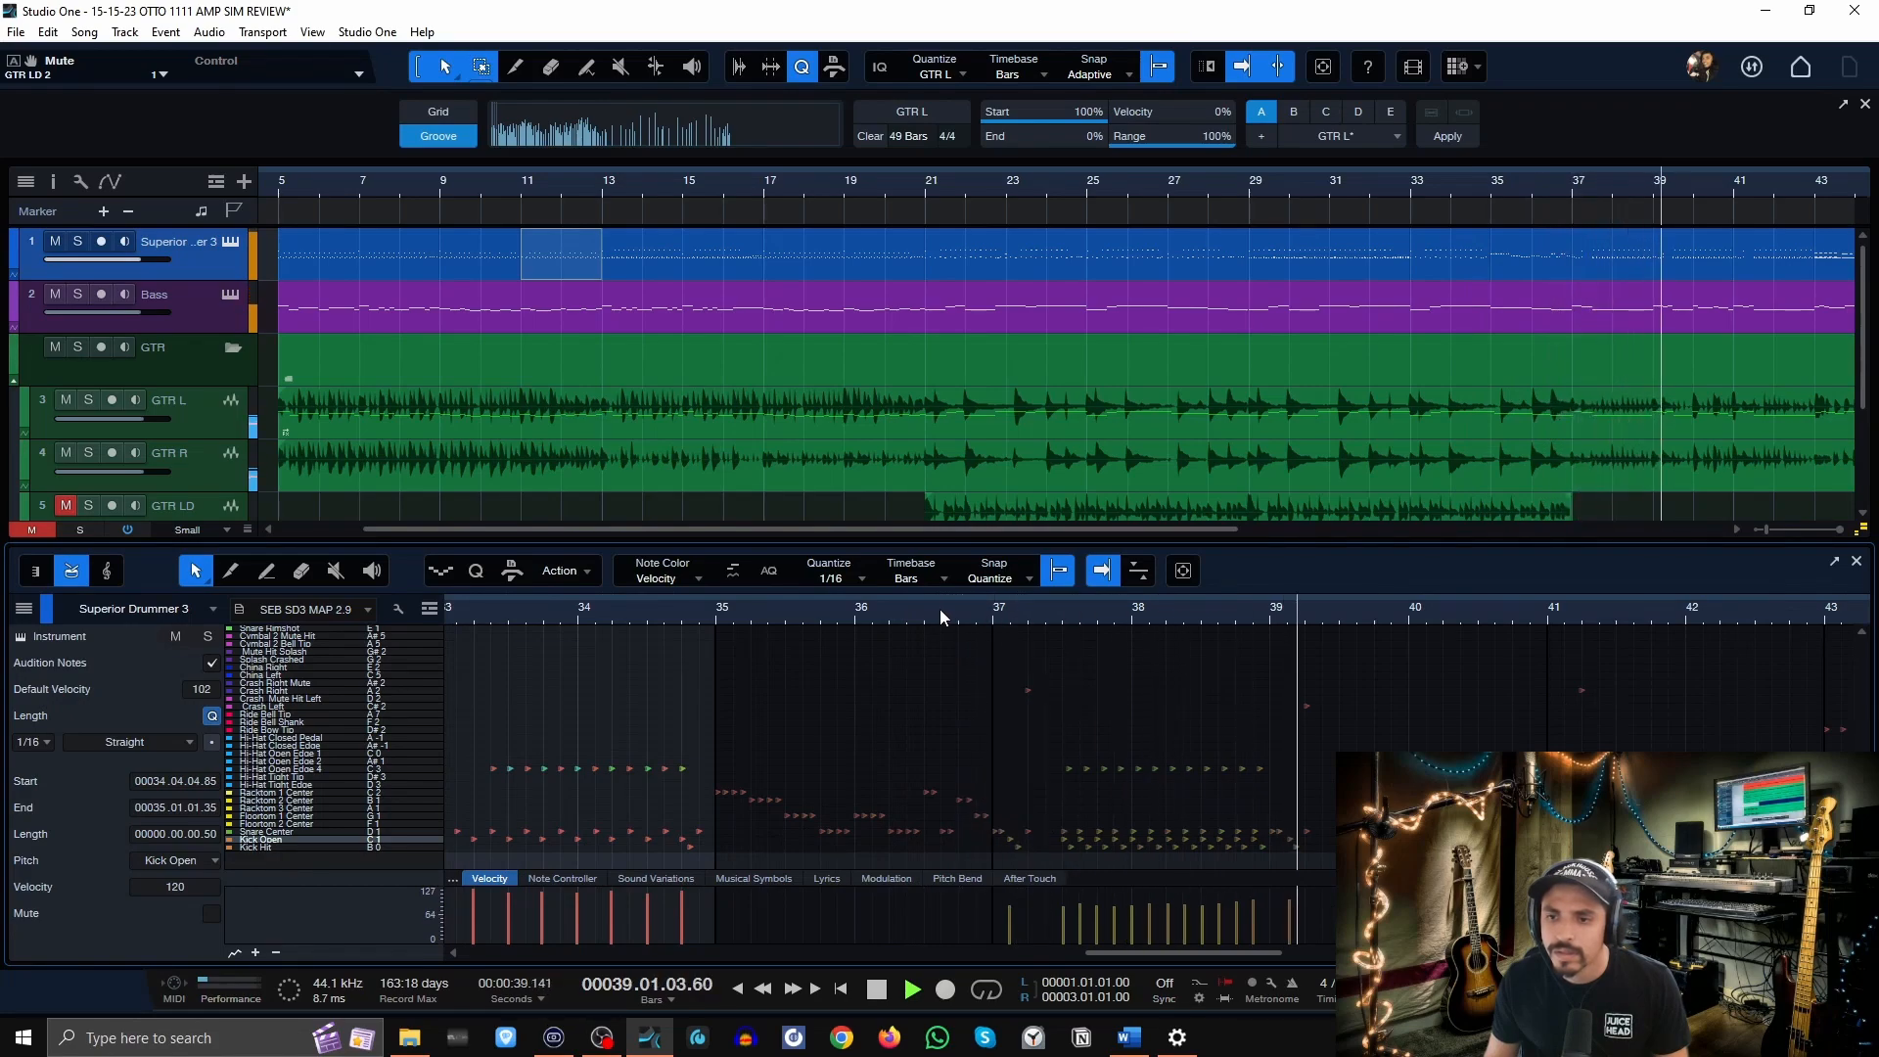
scroll(939, 615, down, 3)
scroll(1284, 623, up, 3)
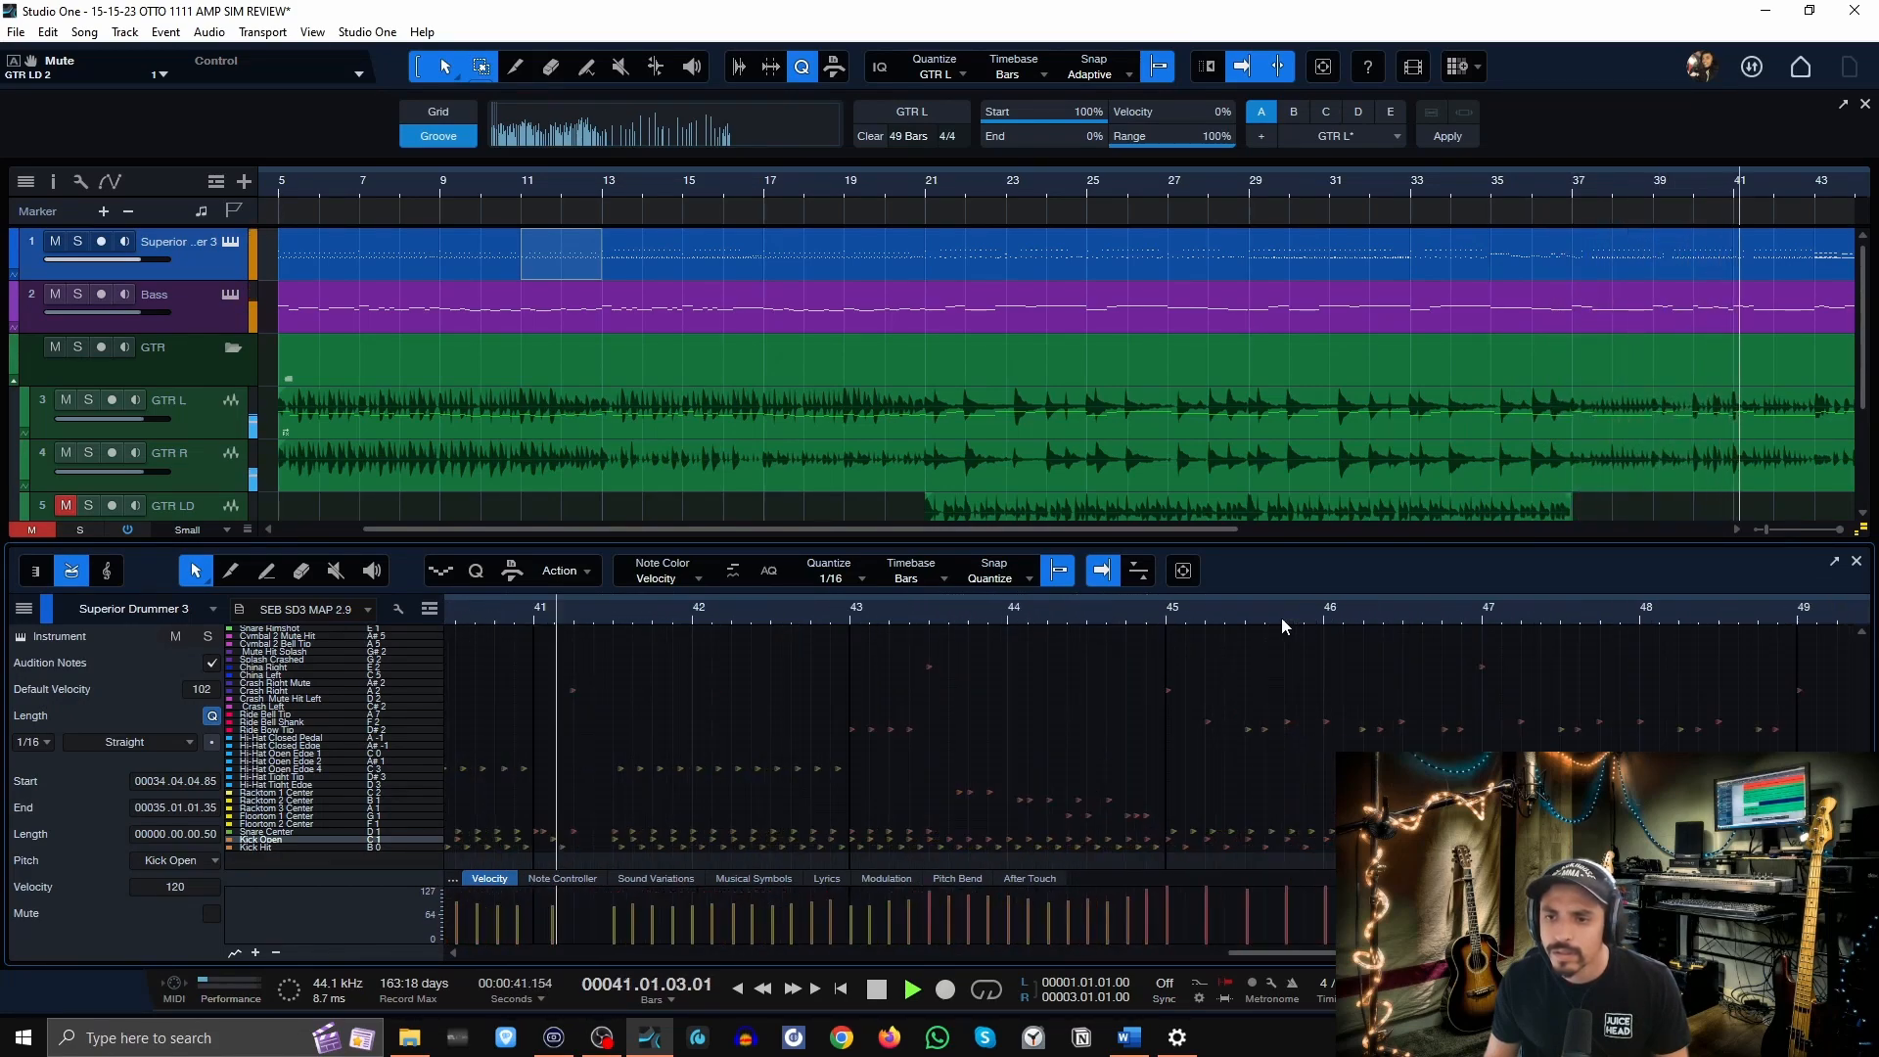
scroll(1282, 618, down, 3)
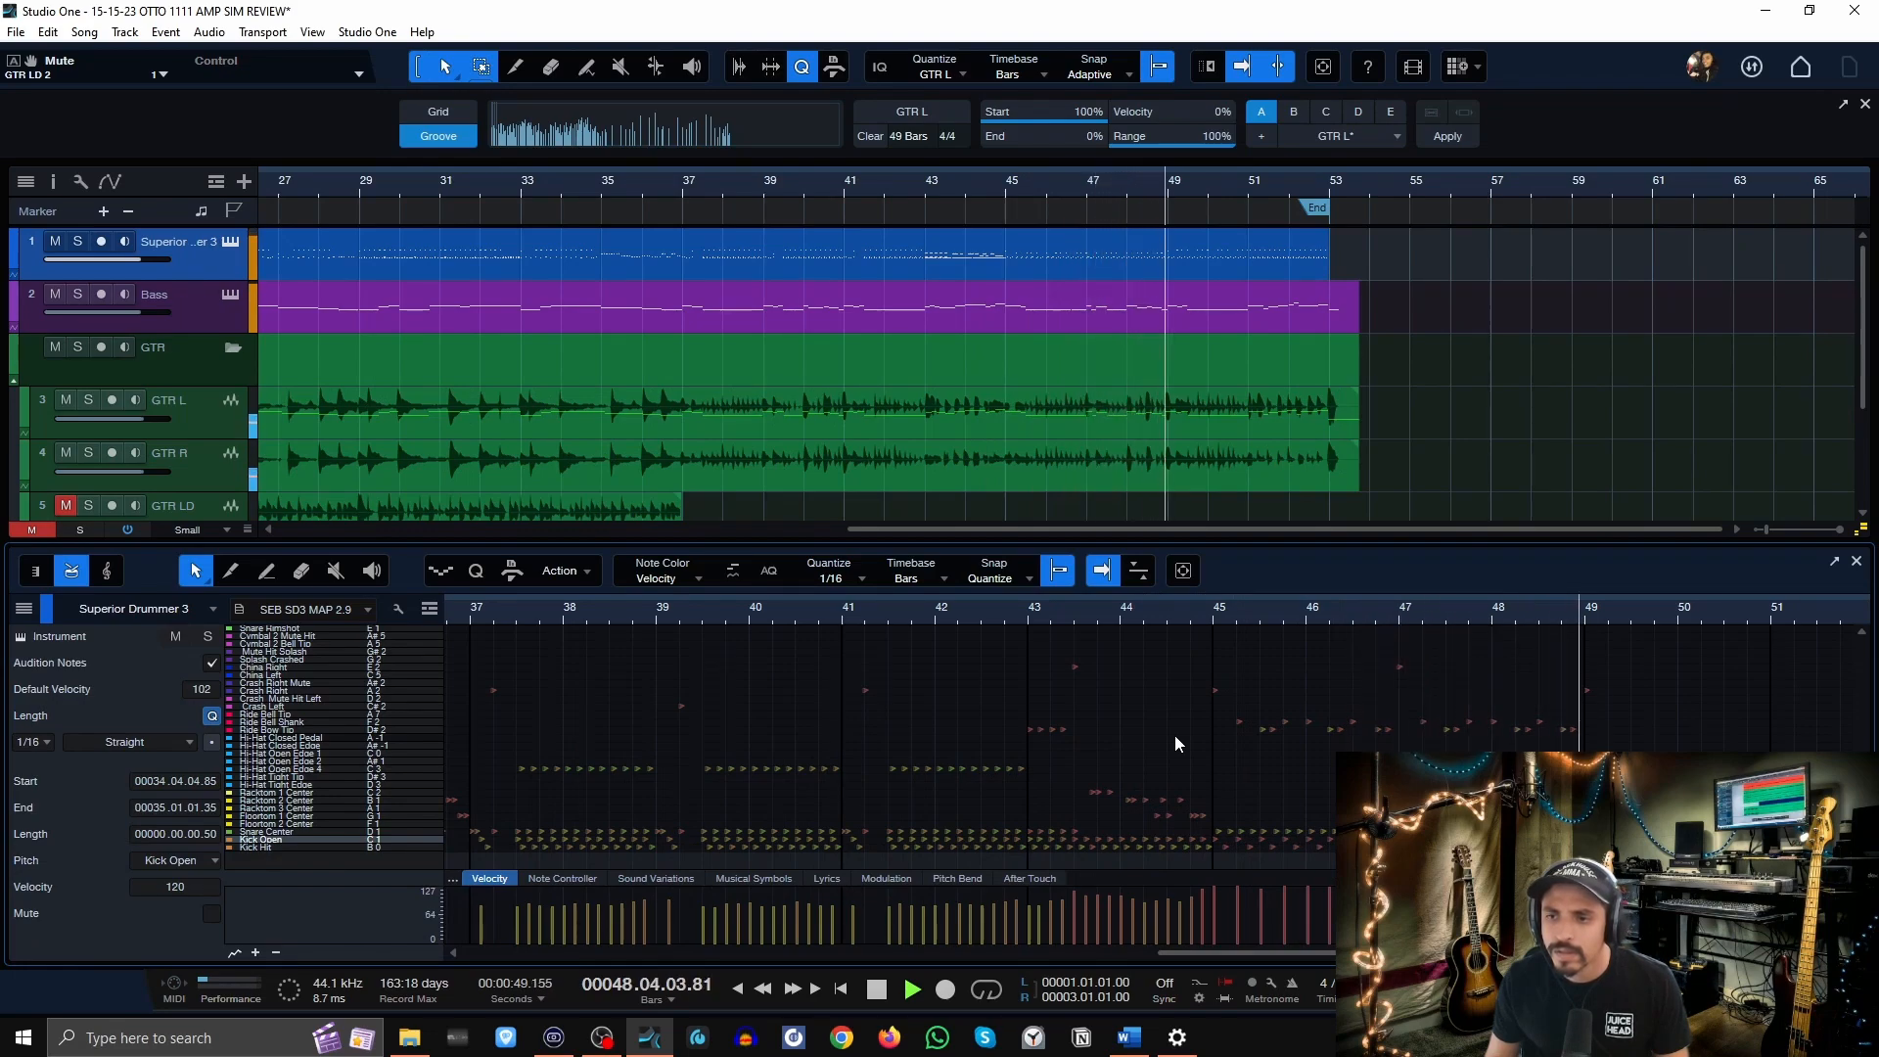
scroll(1177, 605, down, 3)
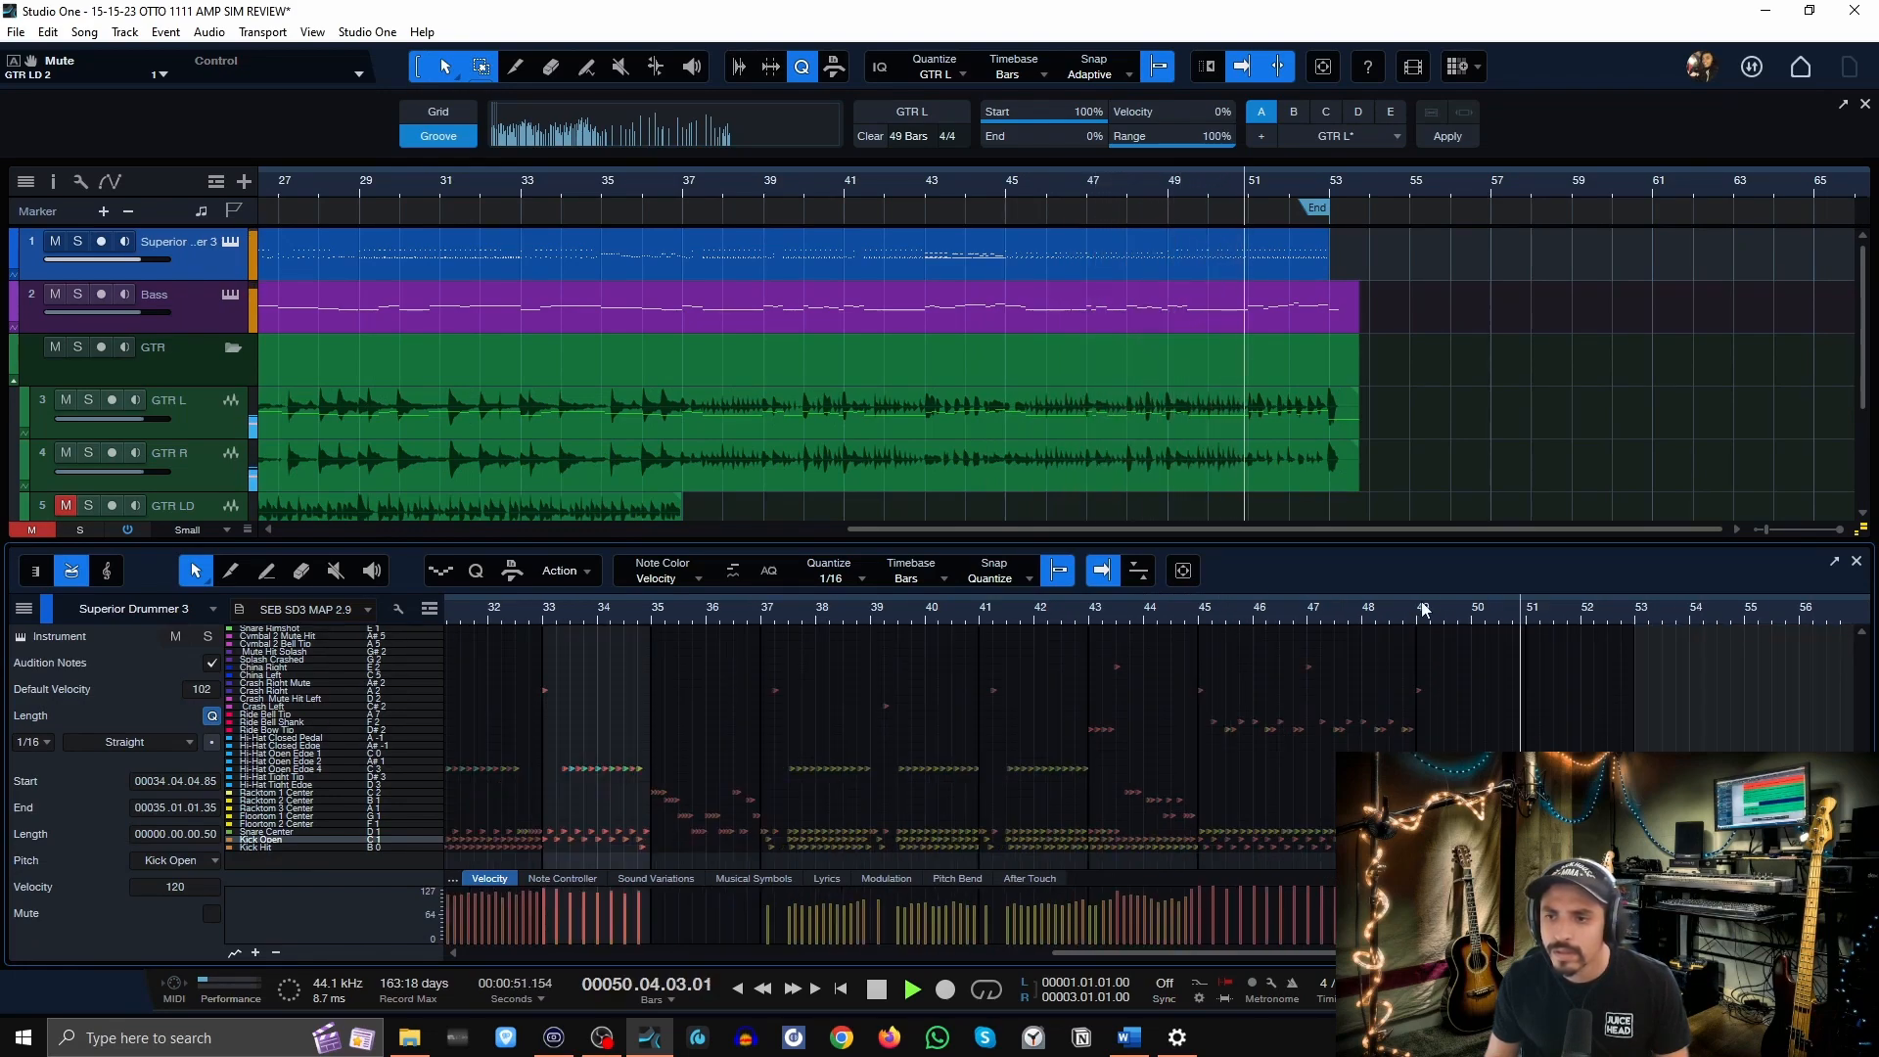
Delete the stray Hi-Hat Open Edge 4 note just before bar 51.
scroll(1564, 627, up, 5)
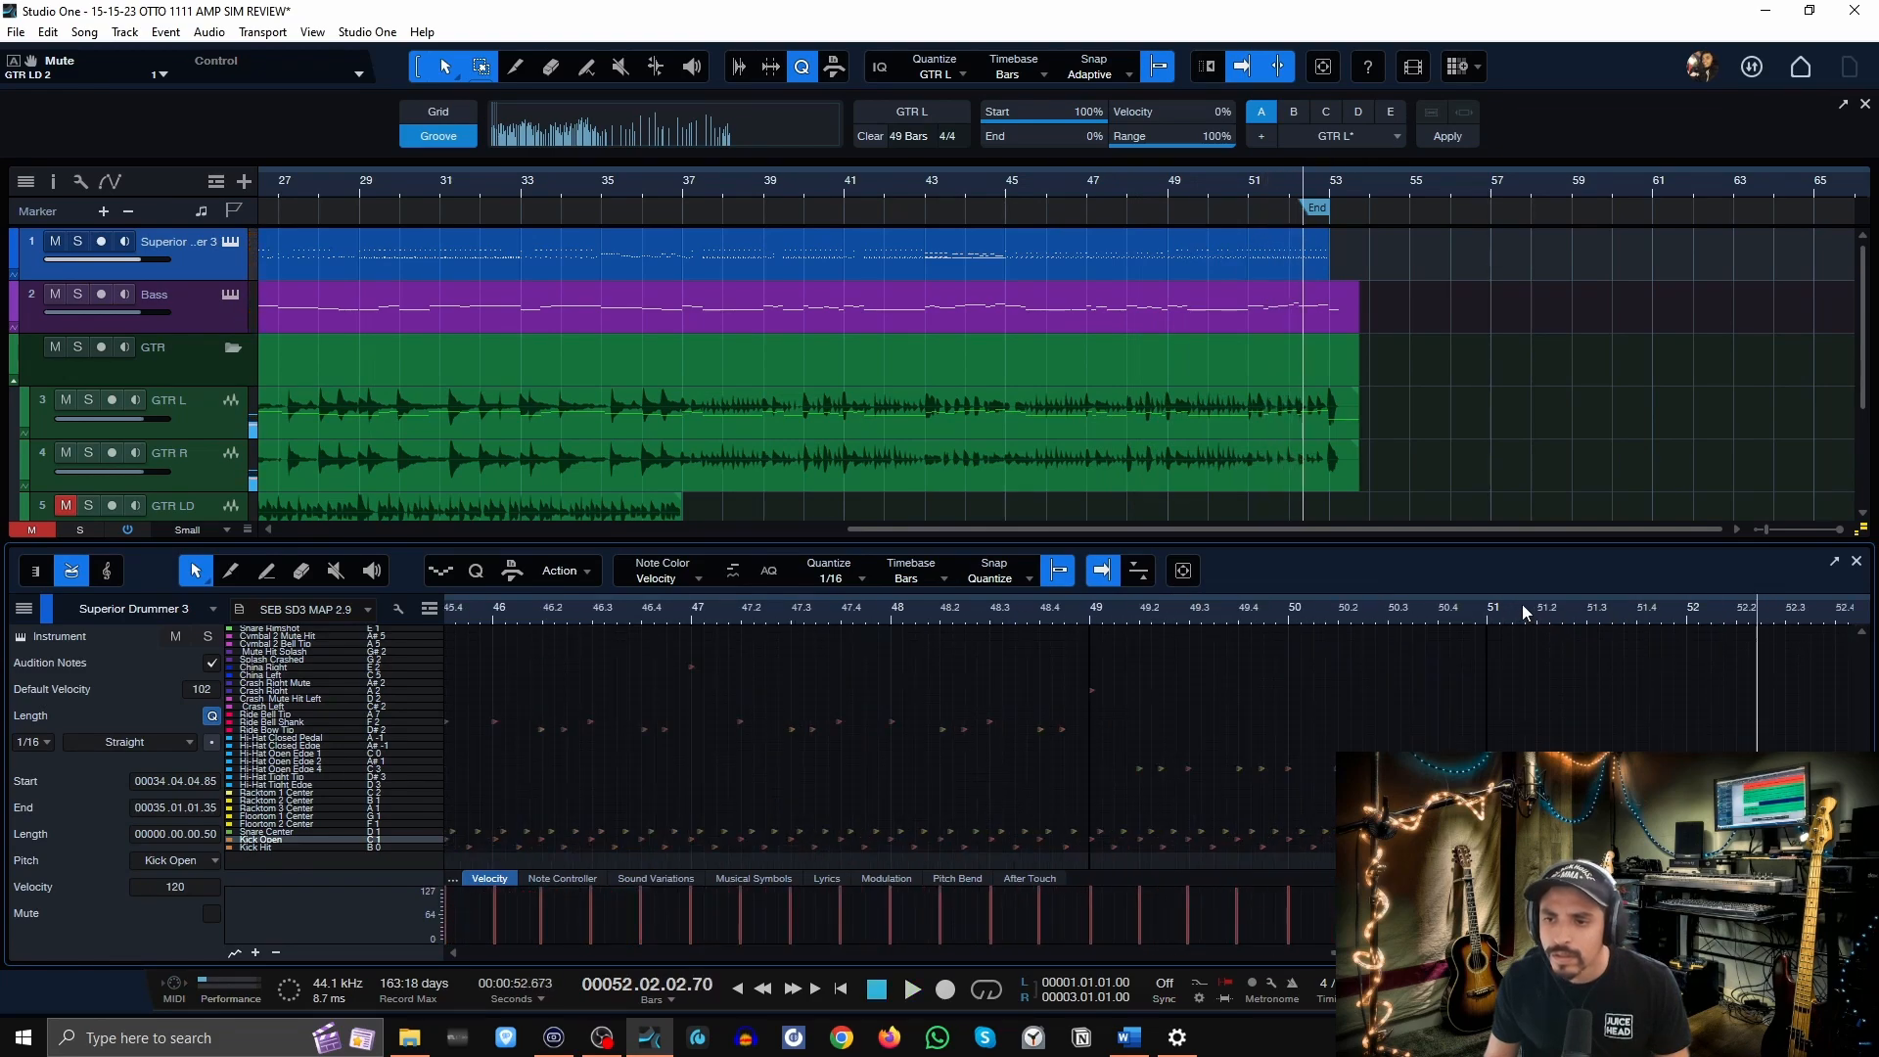
scroll(1525, 607, up, 5)
click(1393, 768)
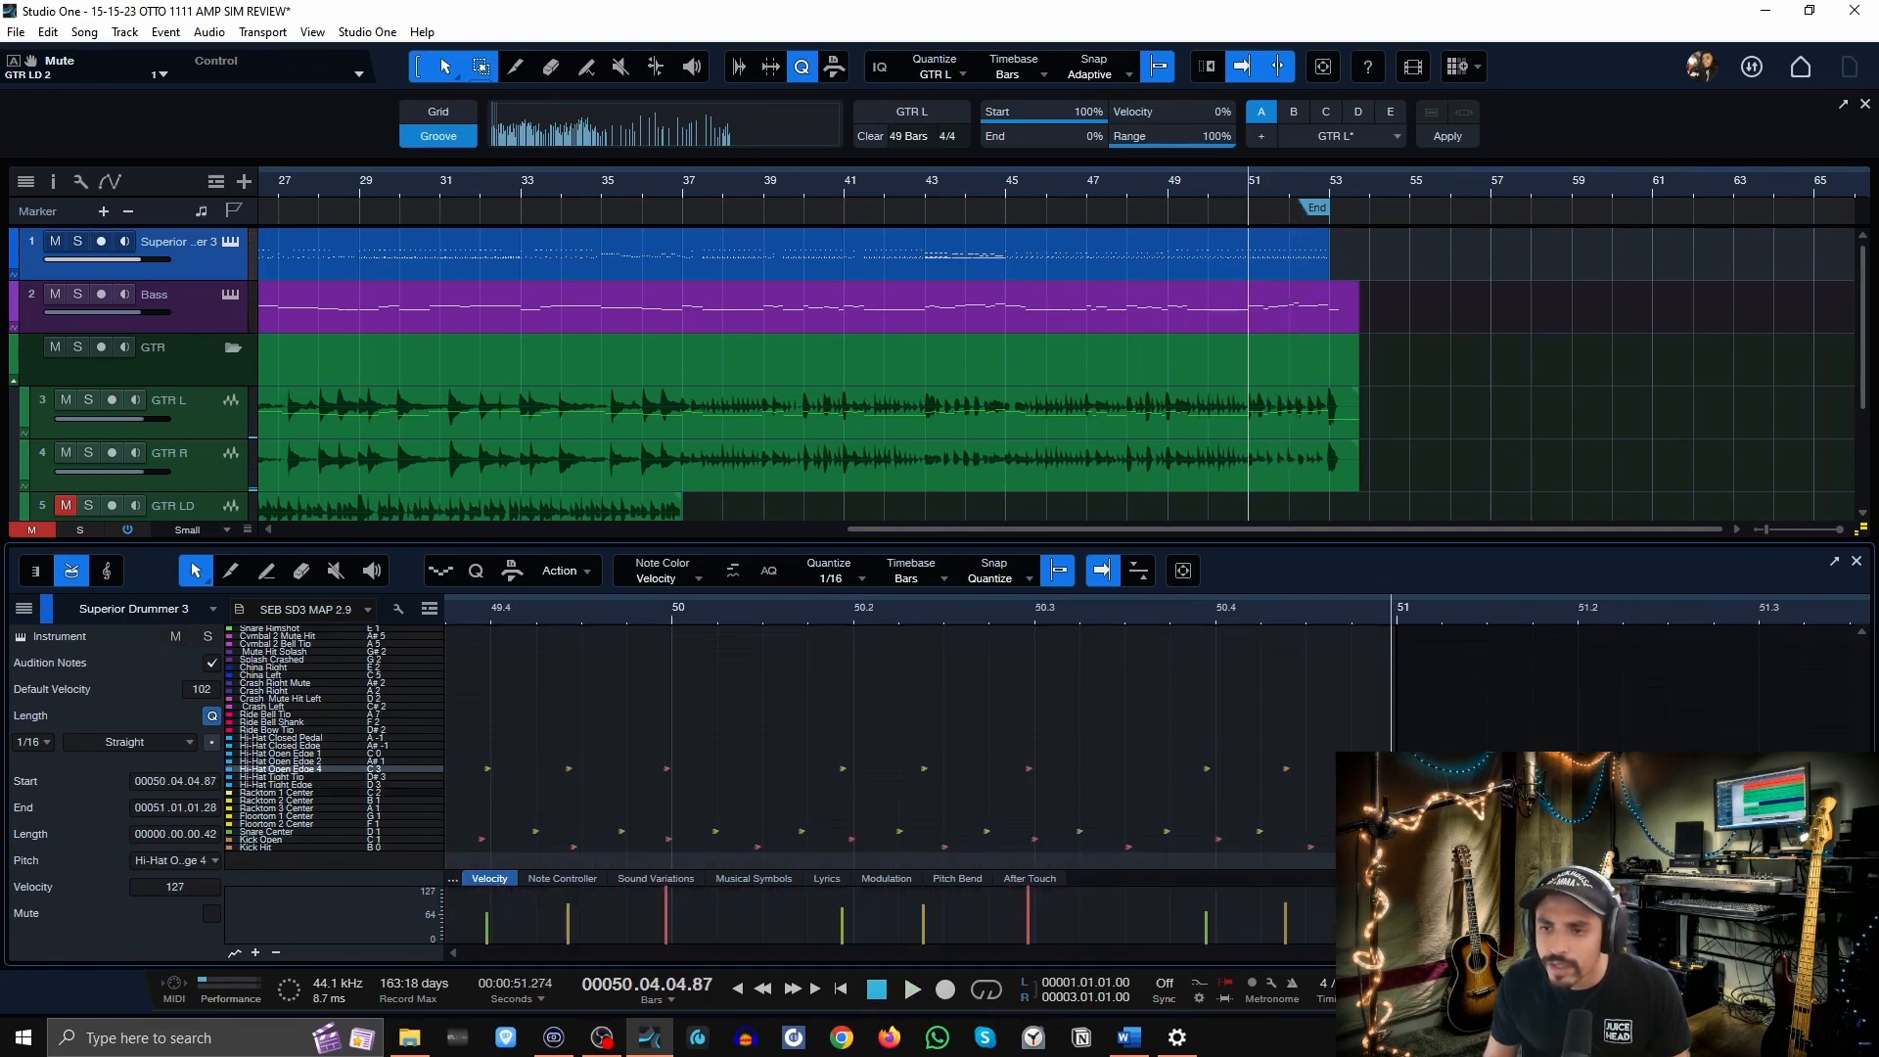
Play the ending from the fourth beat of bar 49 past bar 53.
click(530, 622)
key(space)
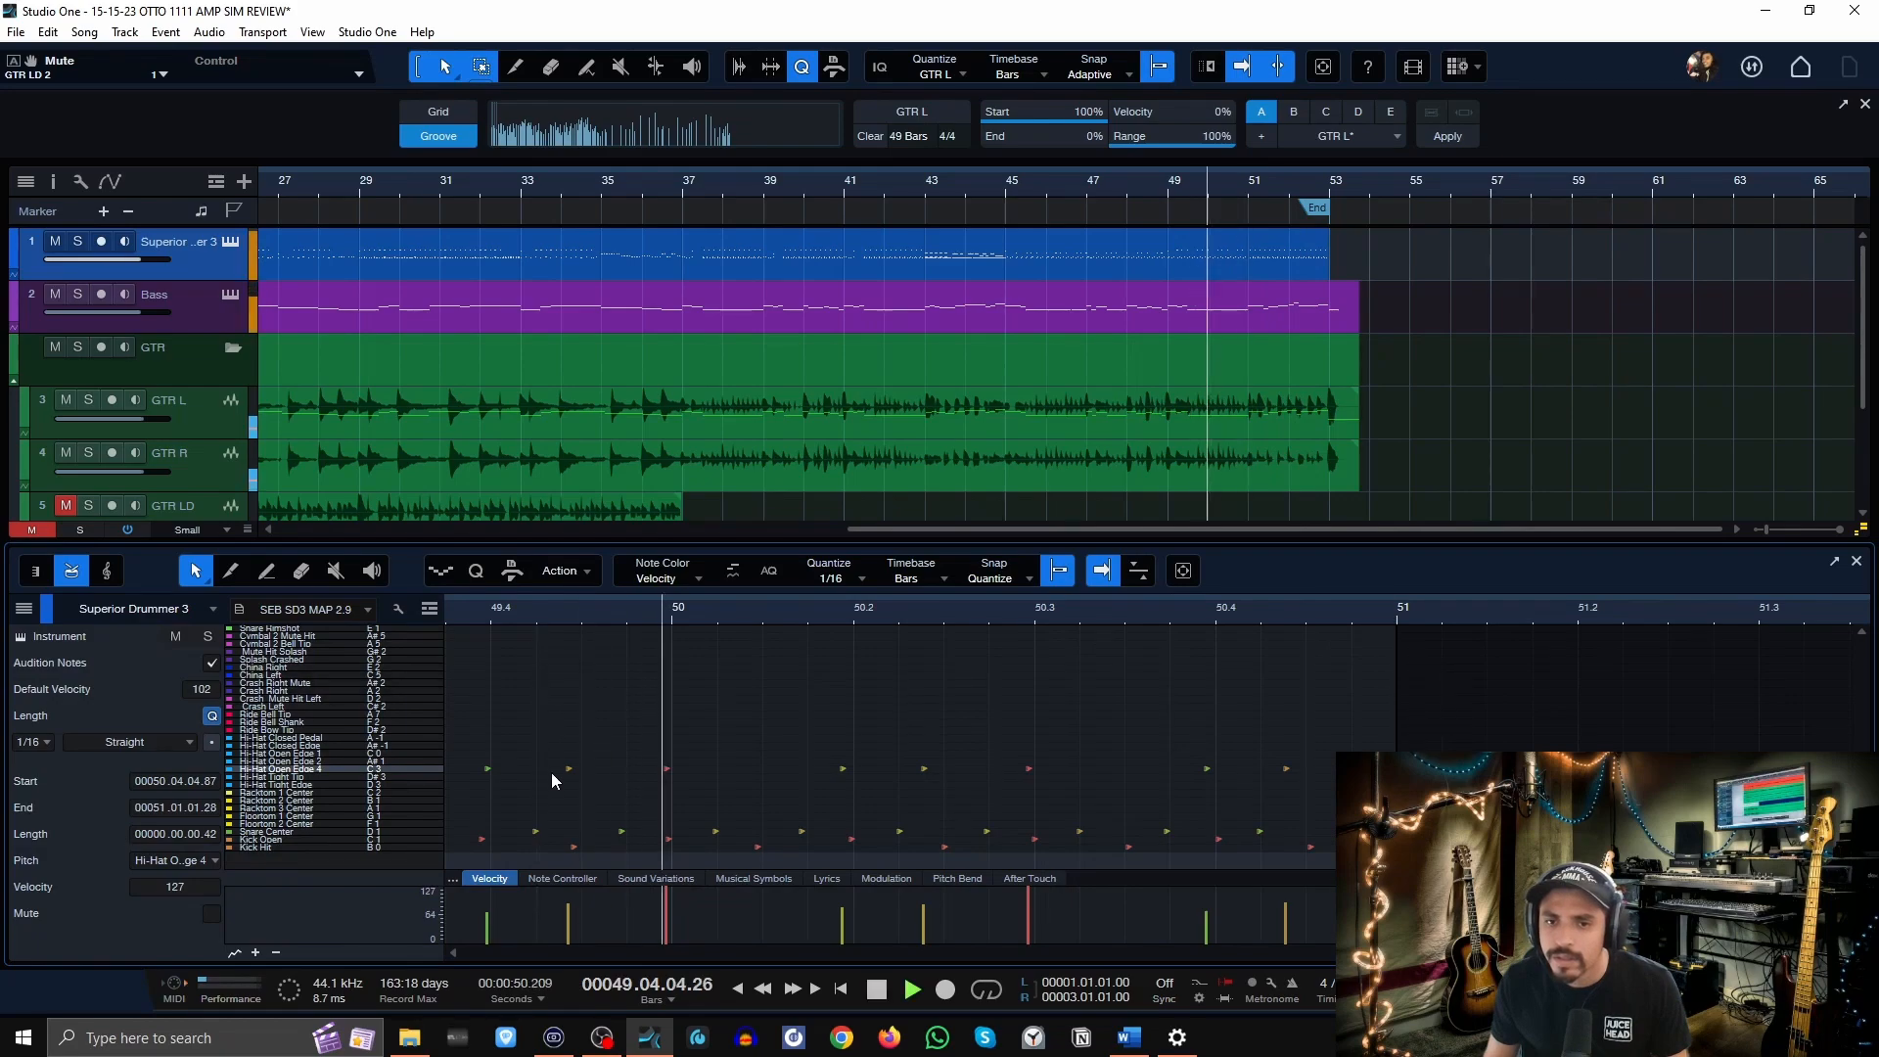
scroll(969, 607, down, 5)
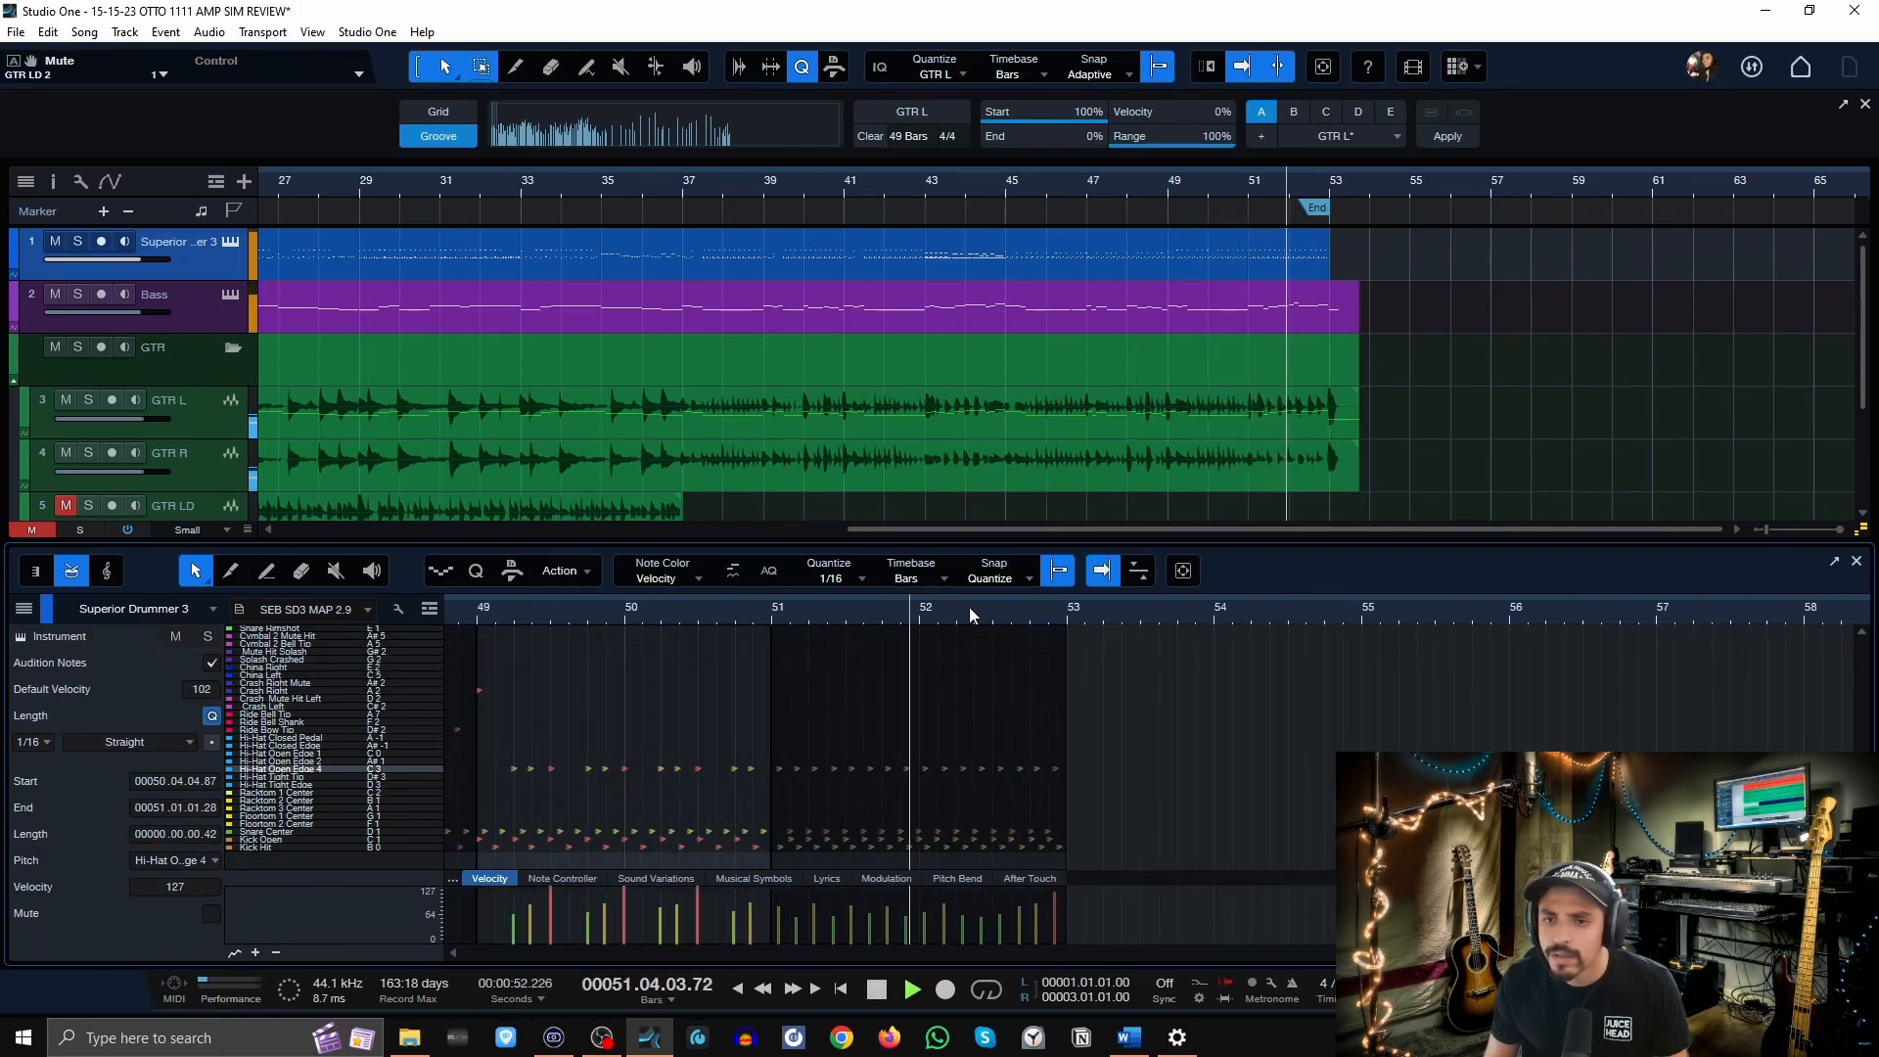
key(space)
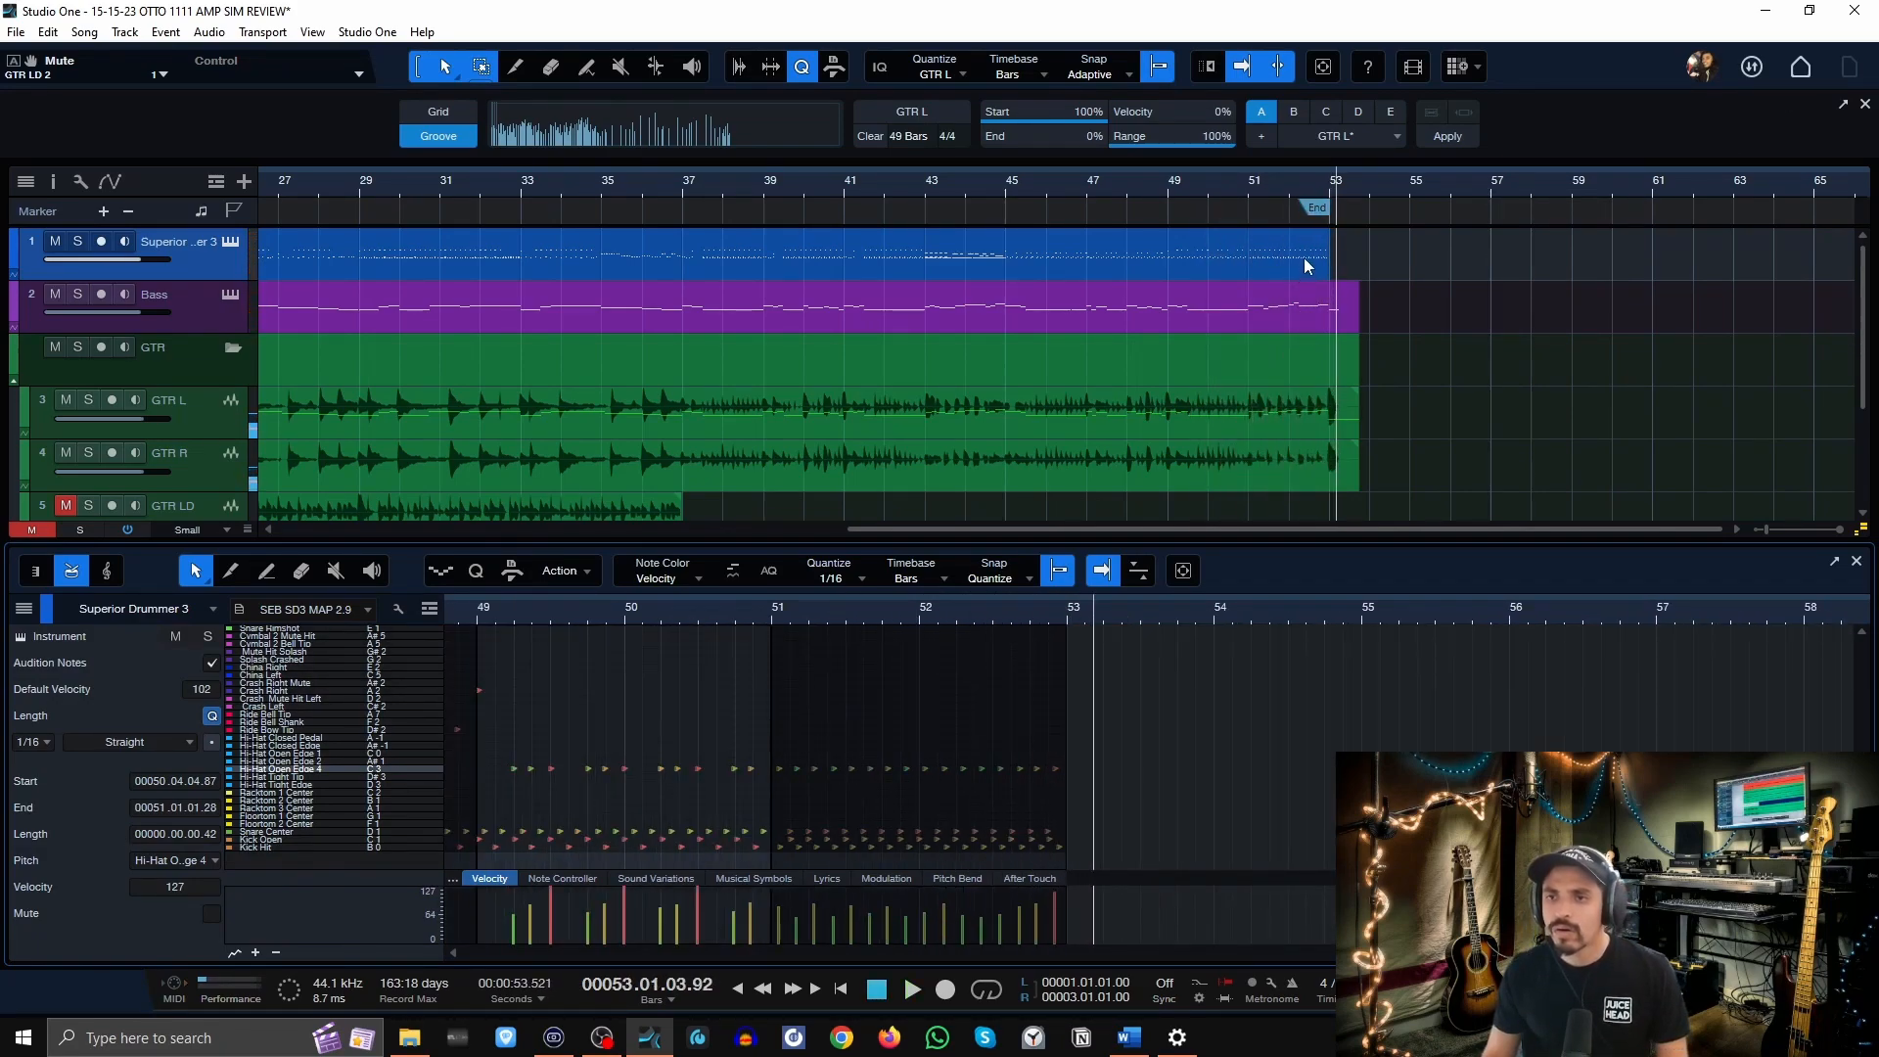
Extend the last drum clip to the end of the bass clip and add a Kick Open hit with velocity 127 at bar 53.
drag(1331, 261, 1366, 261)
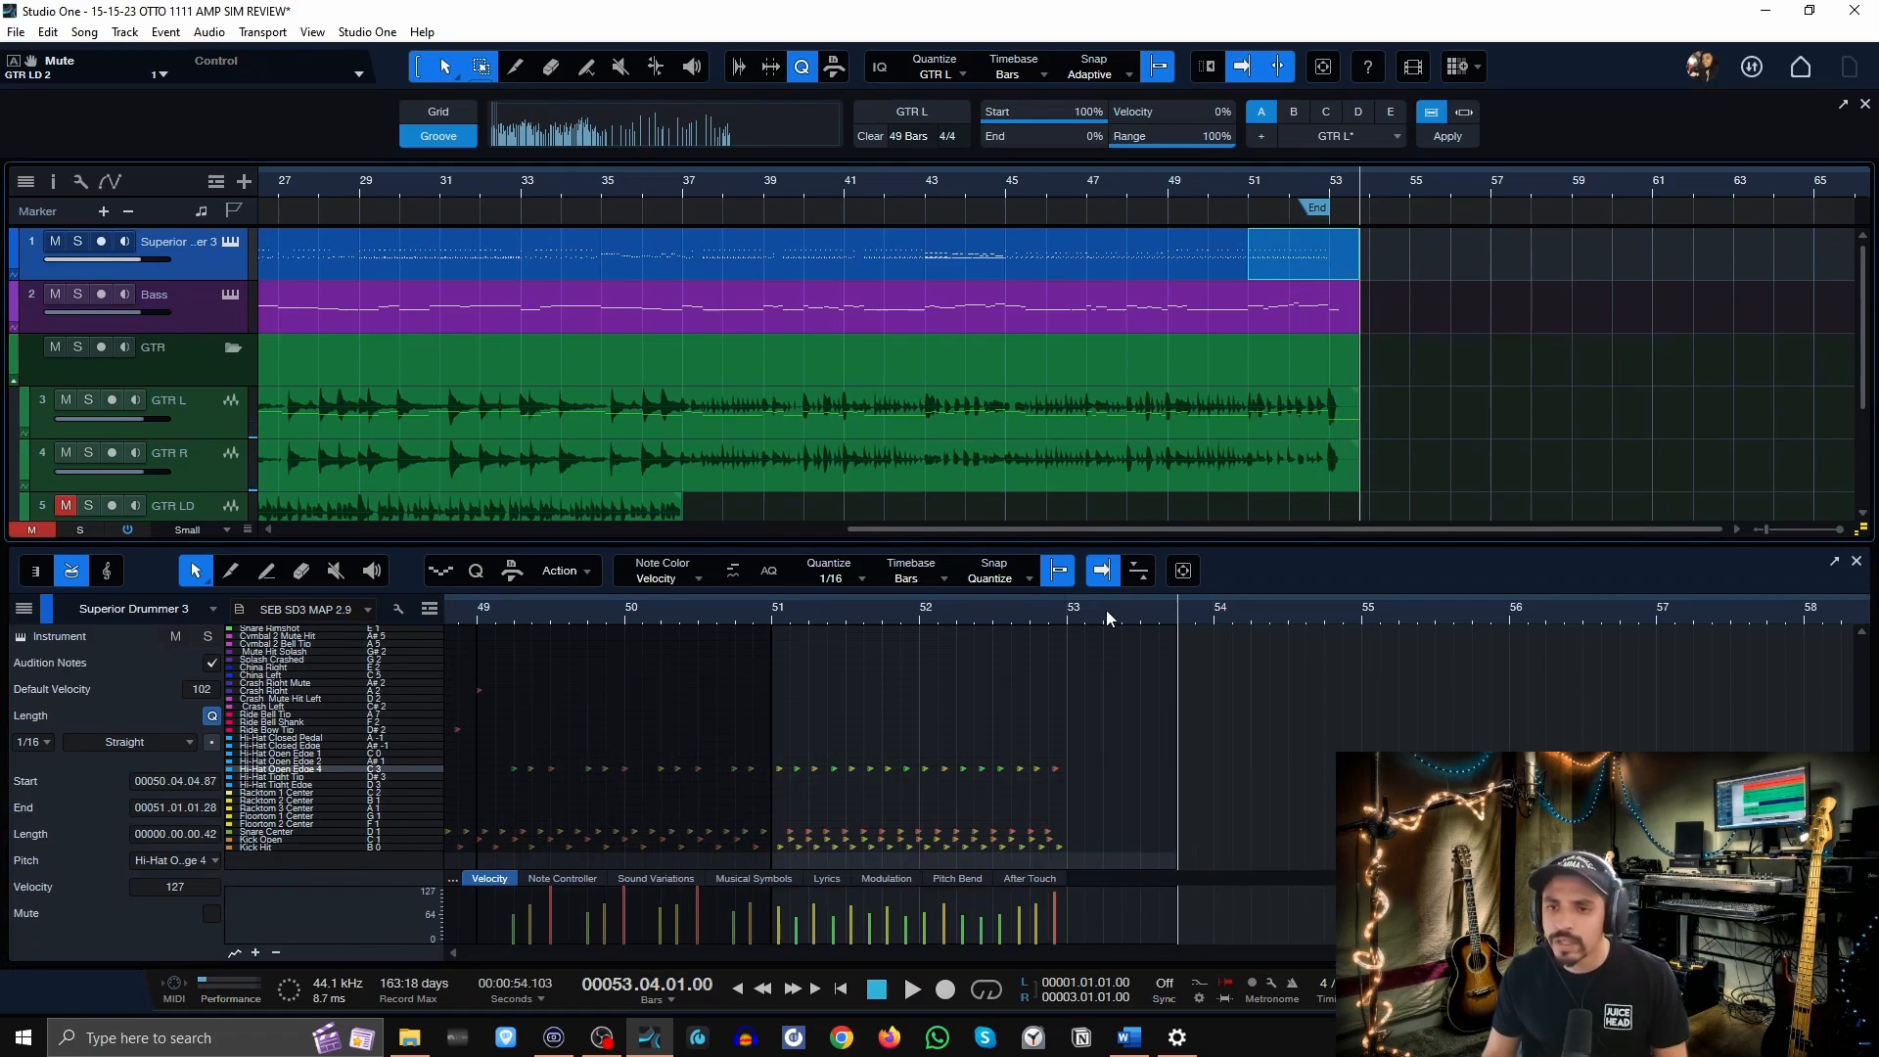
ctrl+click(1066, 833)
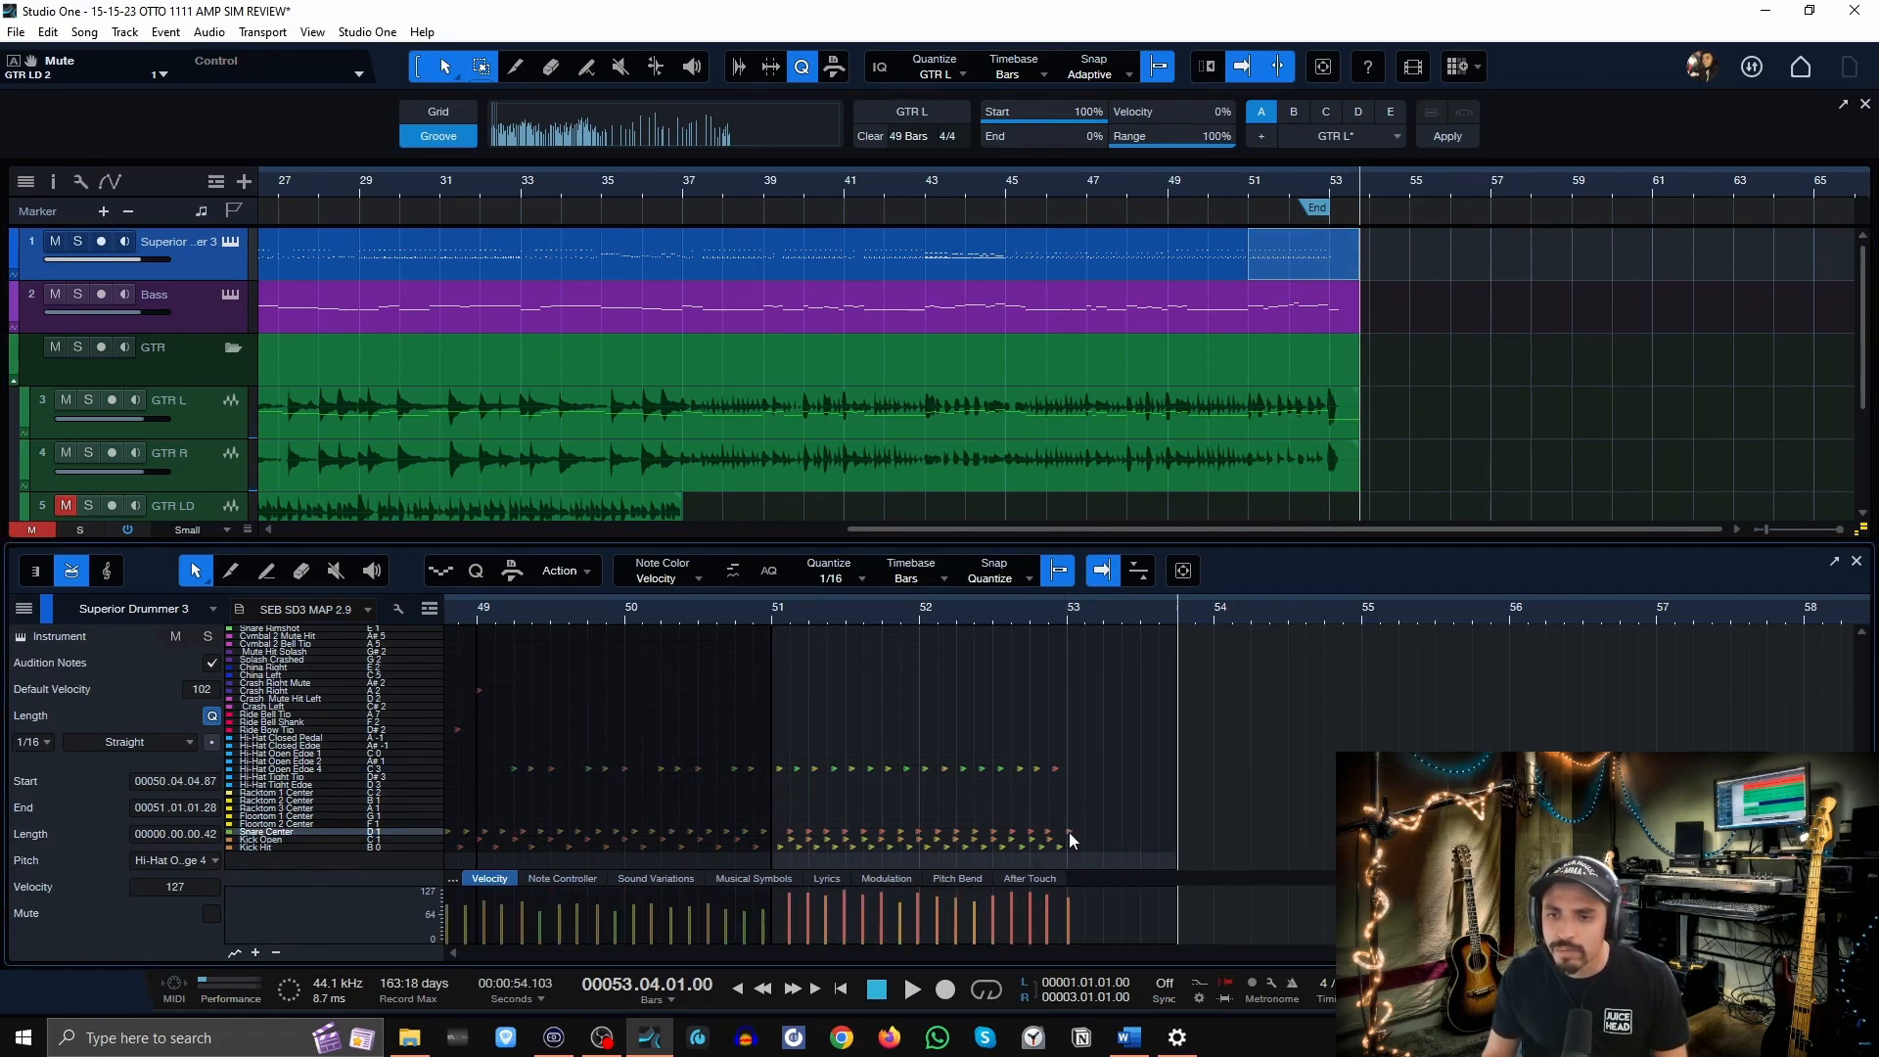
click(1068, 840)
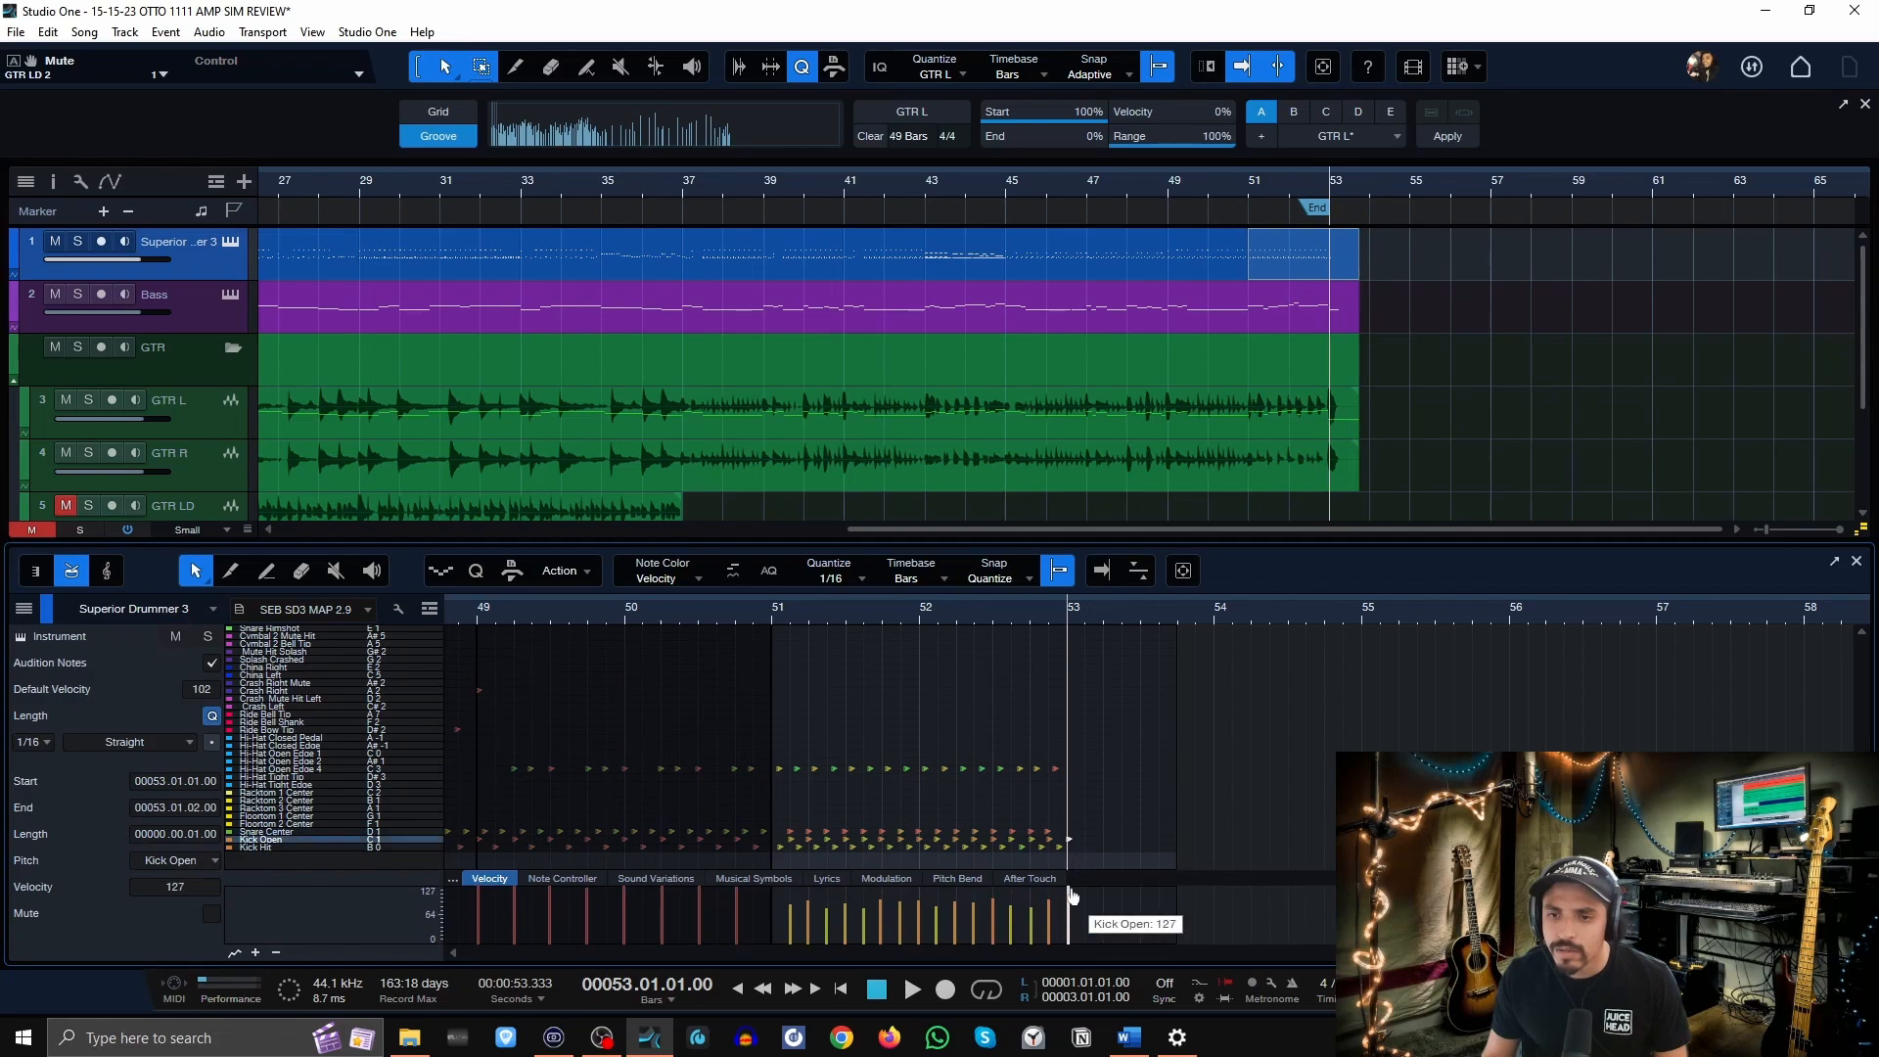
Add Crash Mute Hit Left and Crash Right Mute hits with velocity 127 at bar 53.
ctrl+click(1069, 705)
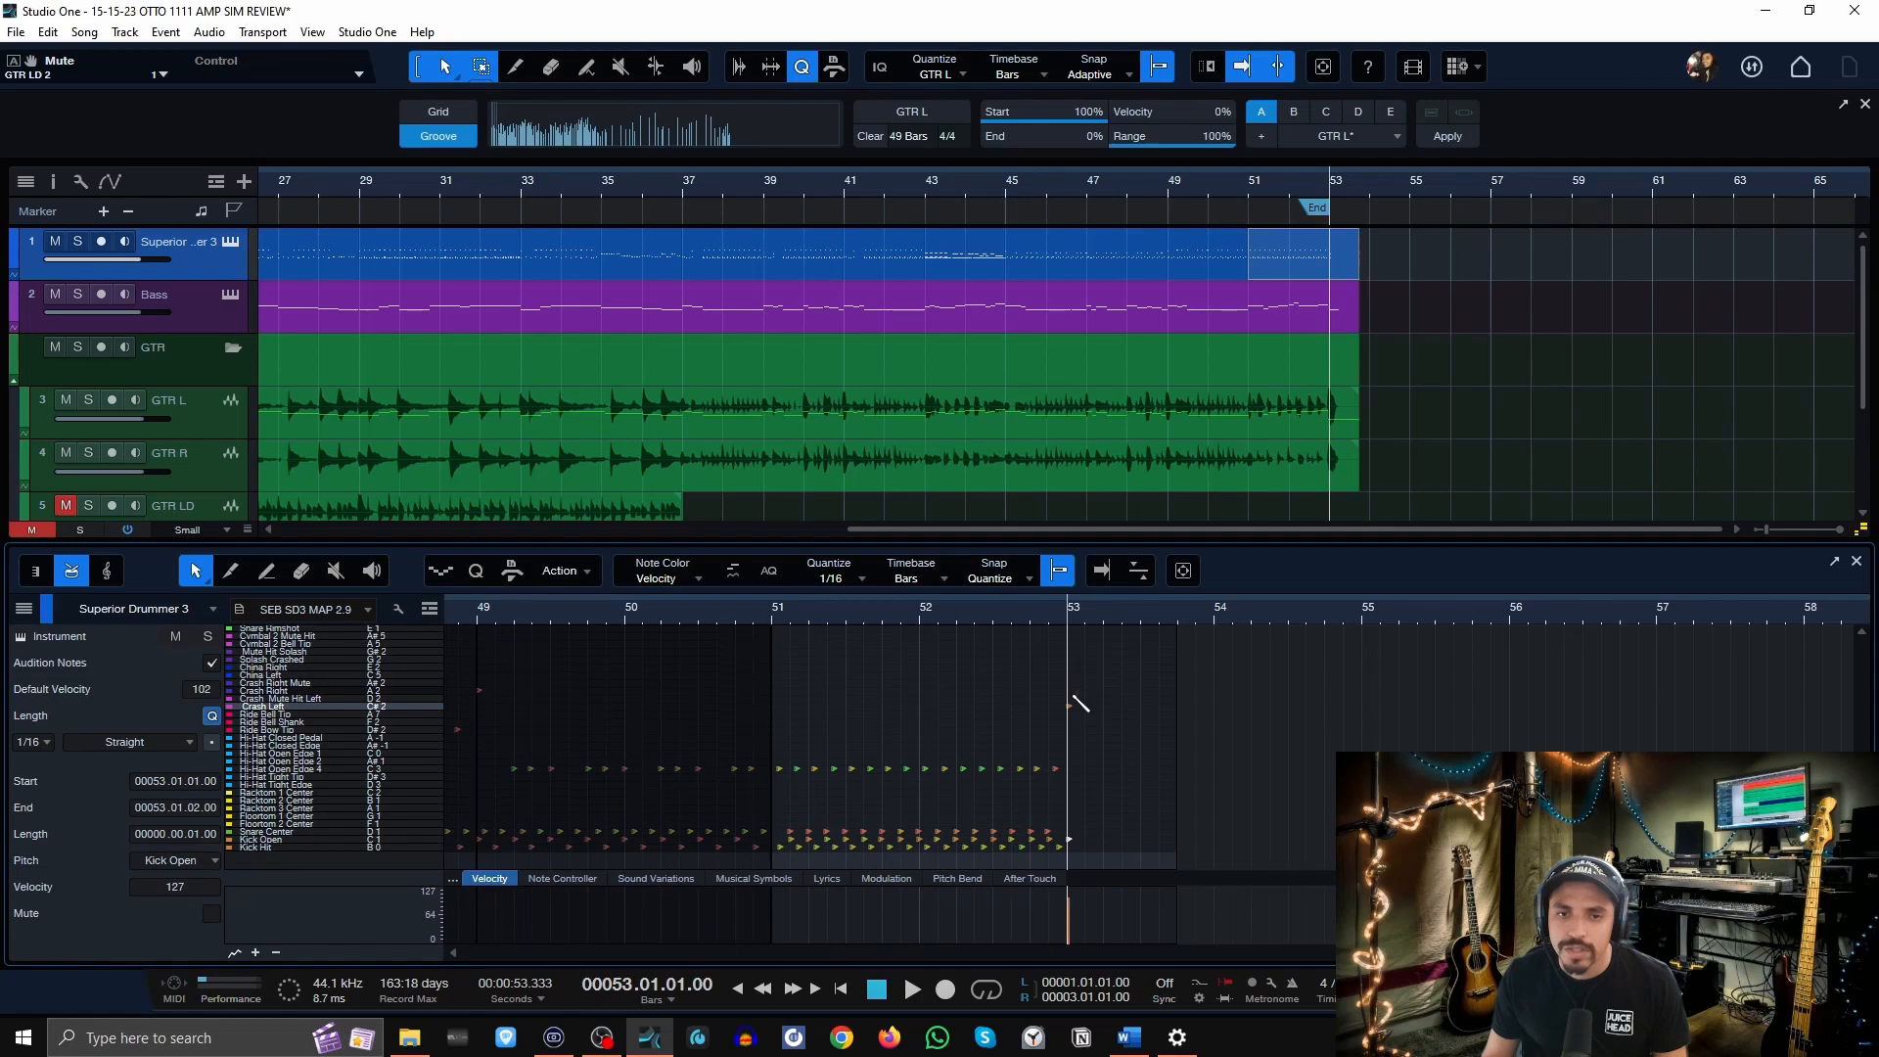
ctrl+click(1076, 683)
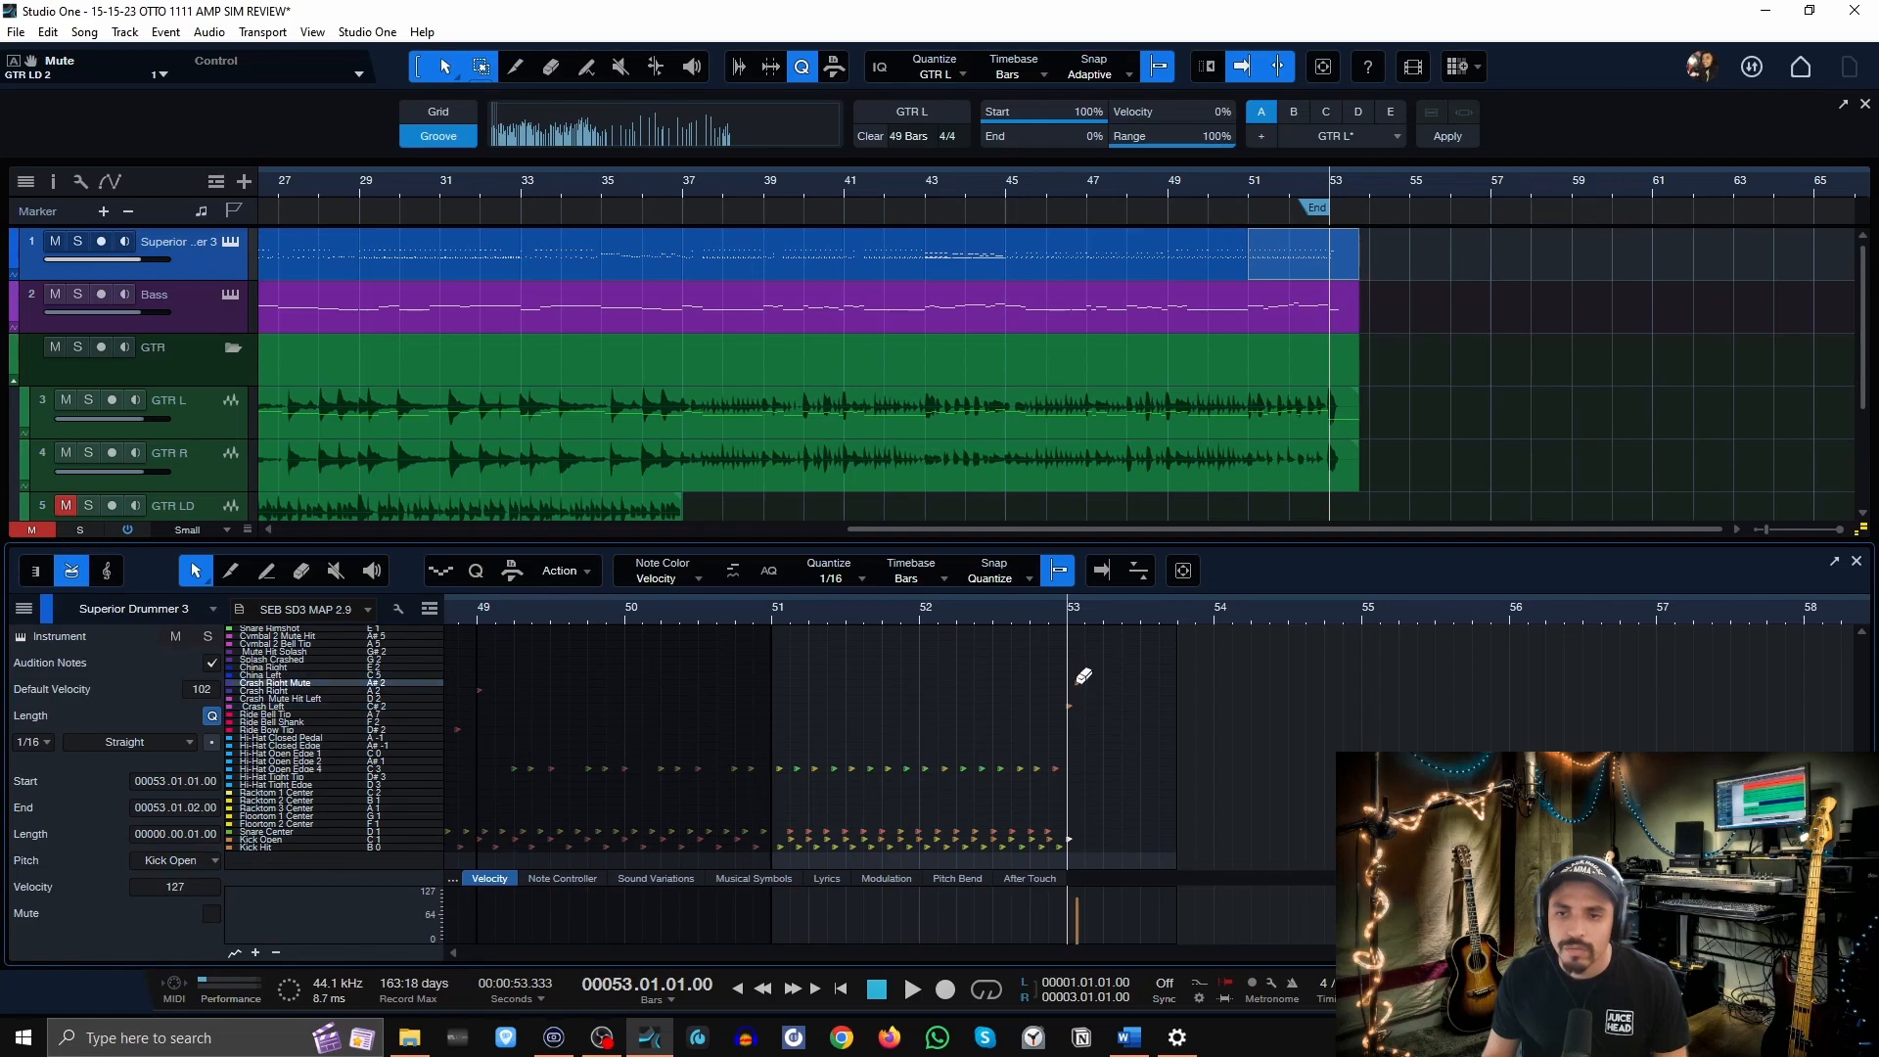
scroll(1066, 602, up, 5)
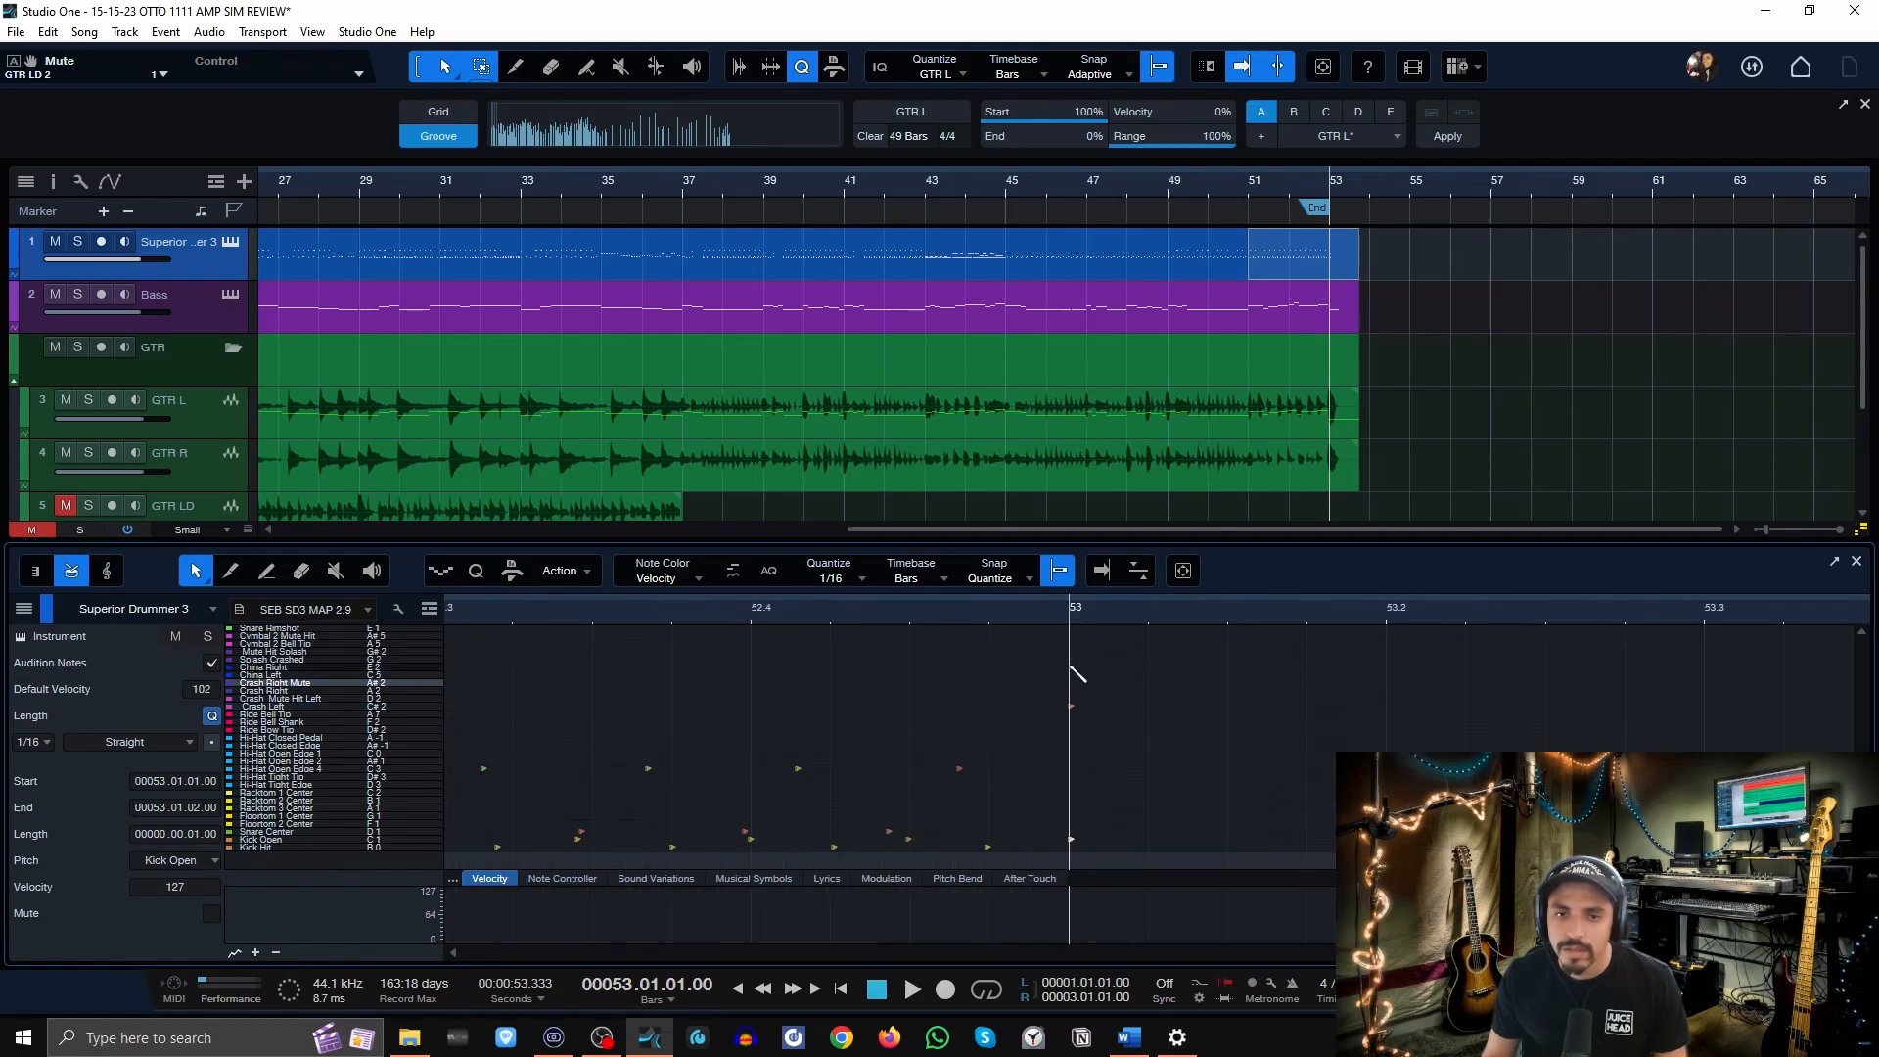
scroll(1107, 710, up, 3)
scroll(1107, 711, up, 4)
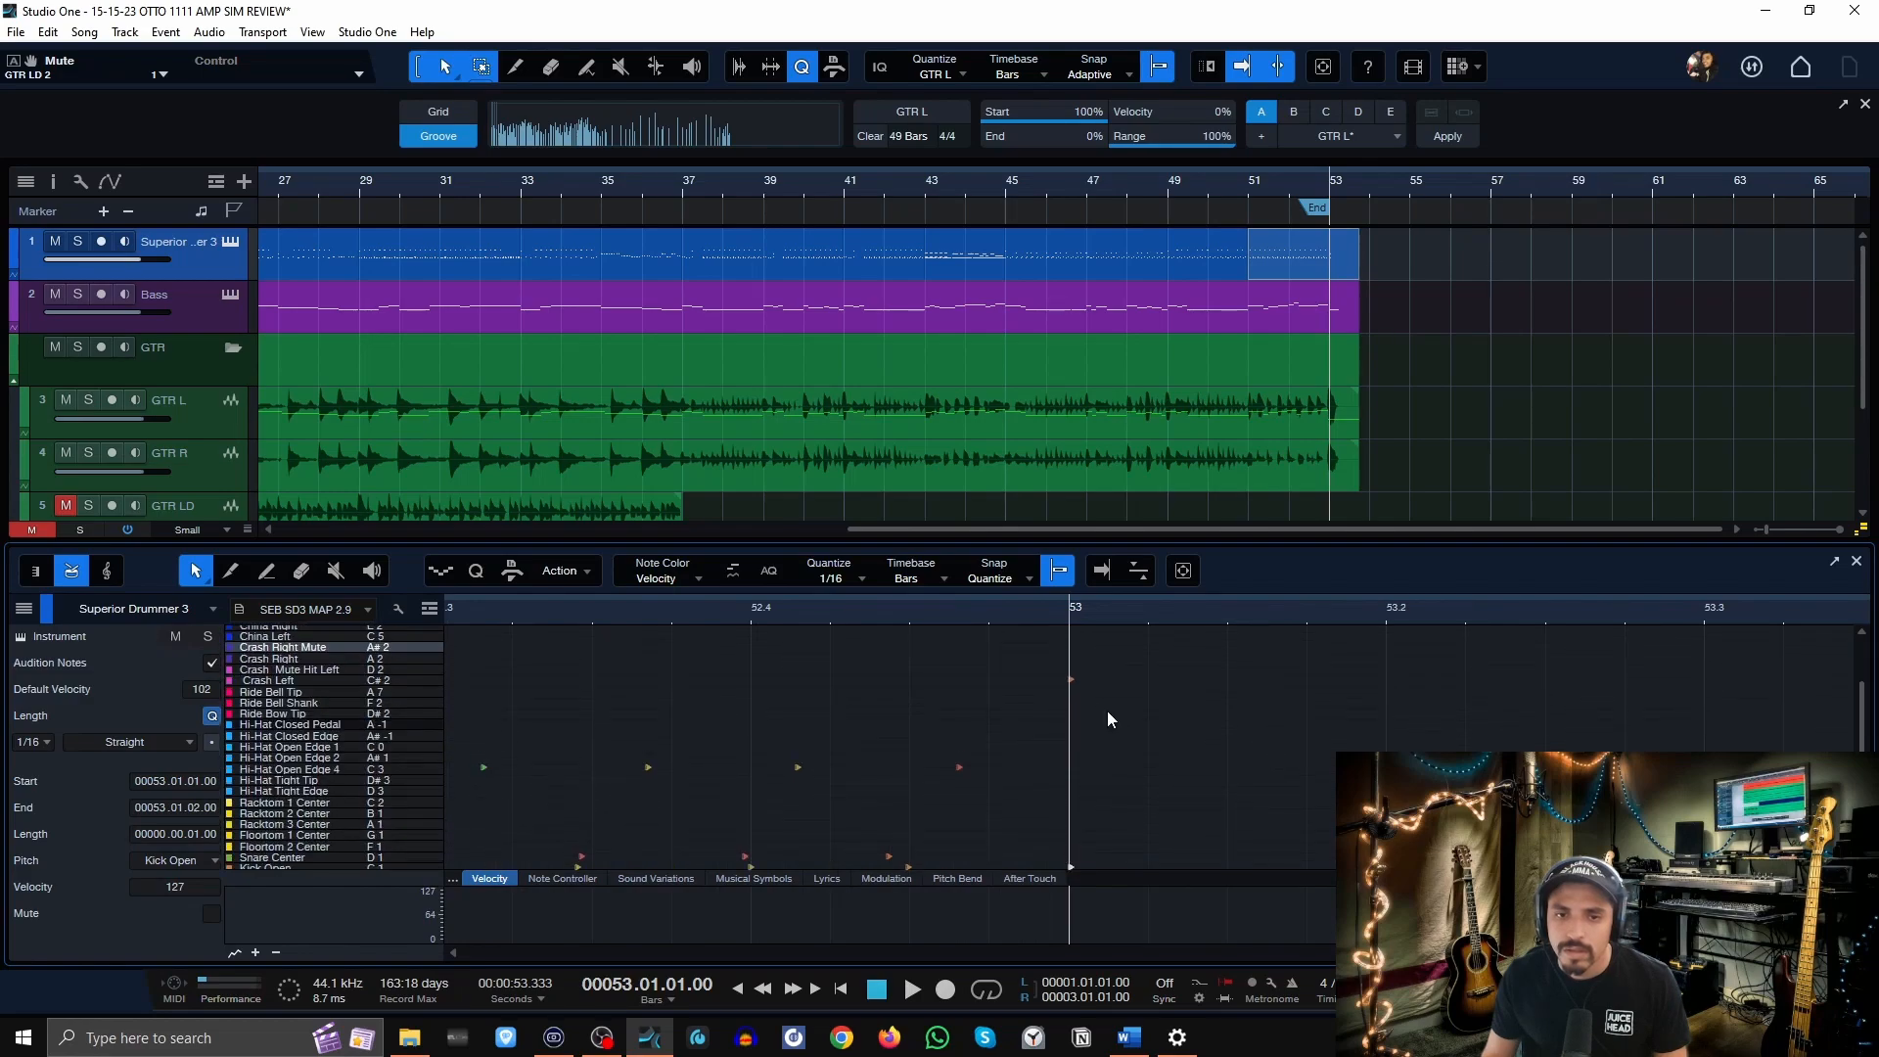
ctrl+click(1073, 724)
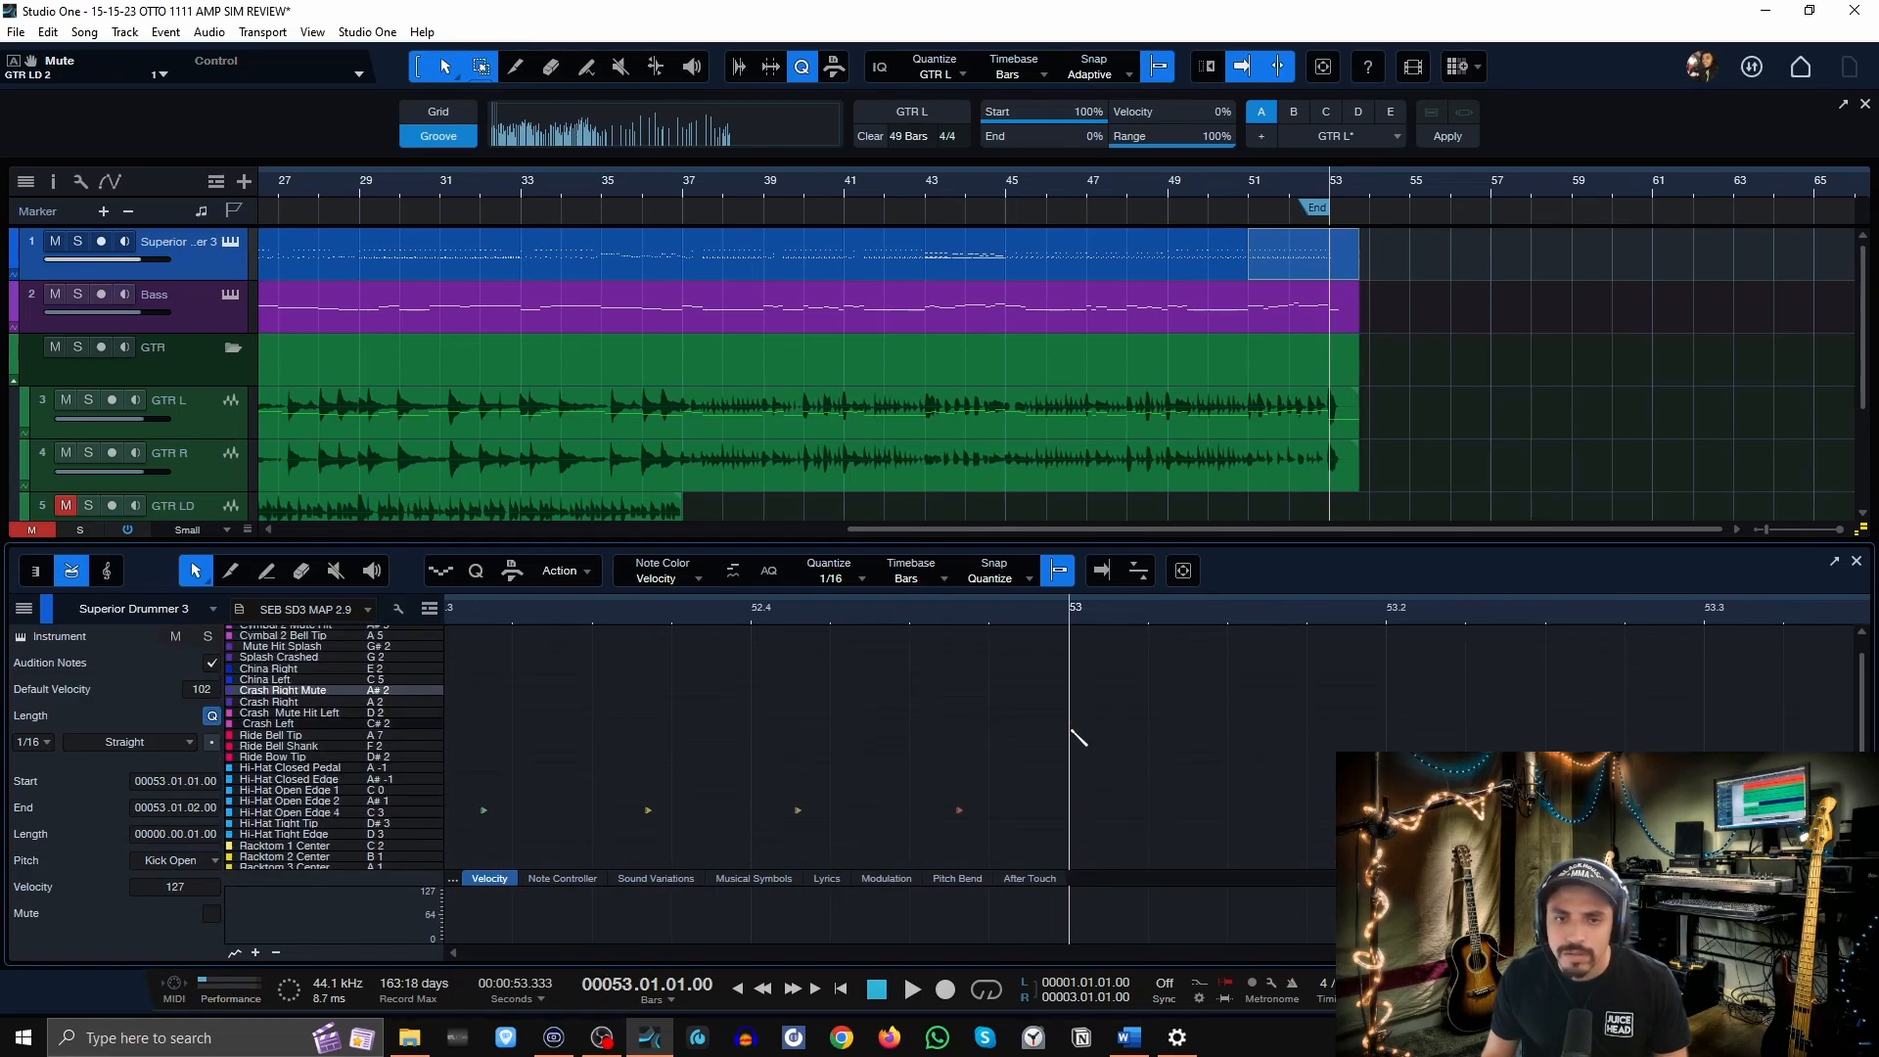
click(1074, 712)
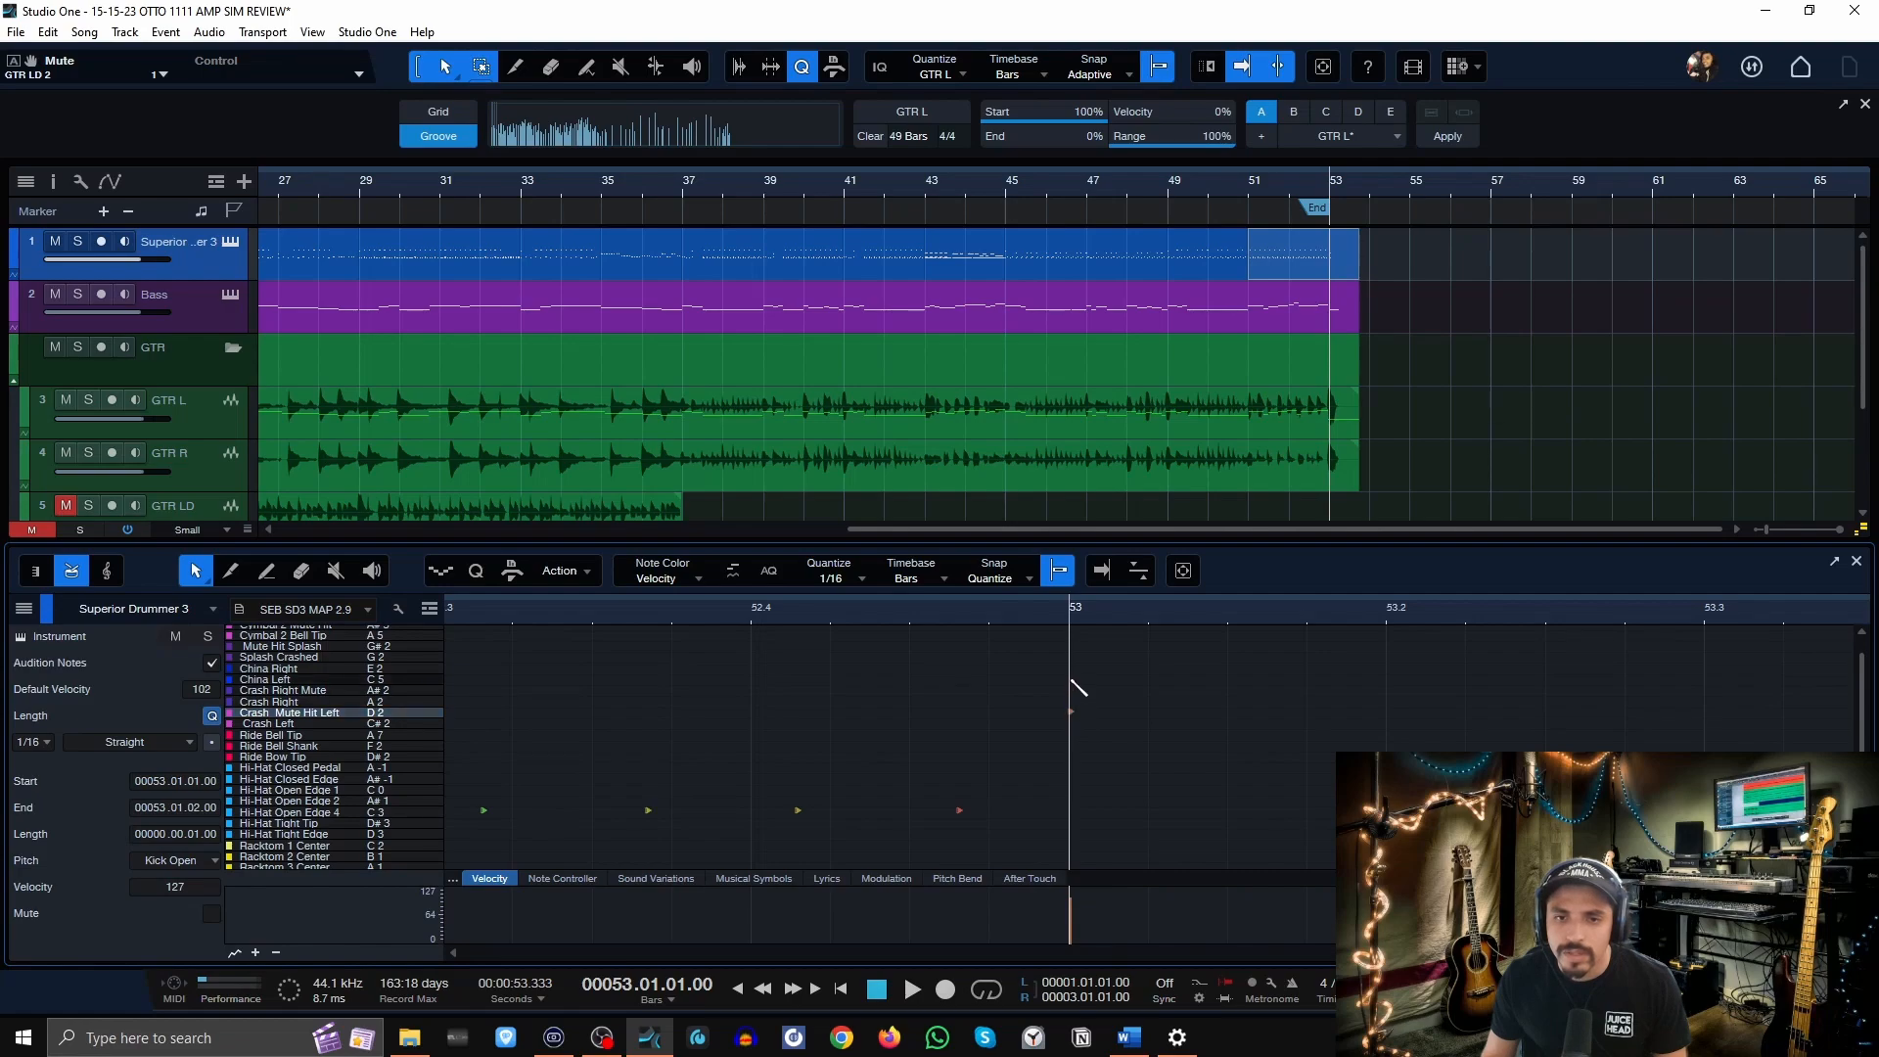
click(1072, 690)
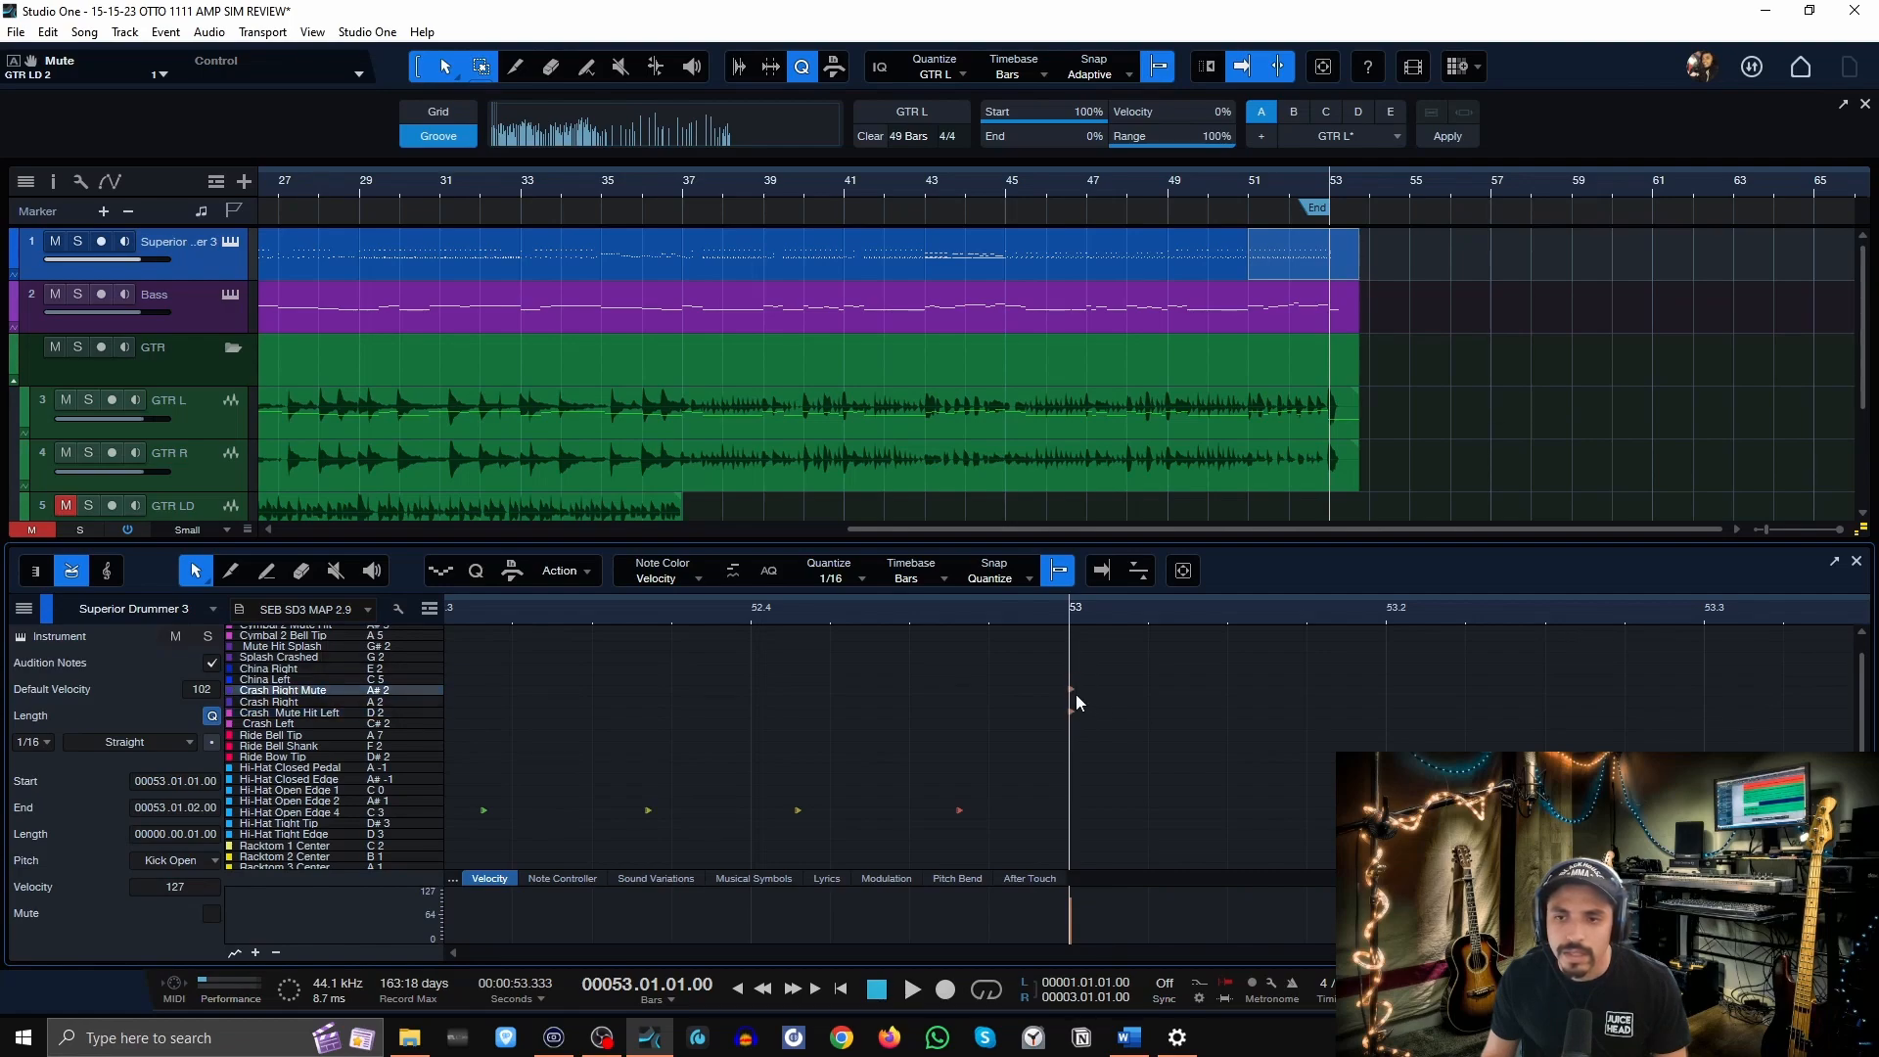
click(1073, 690)
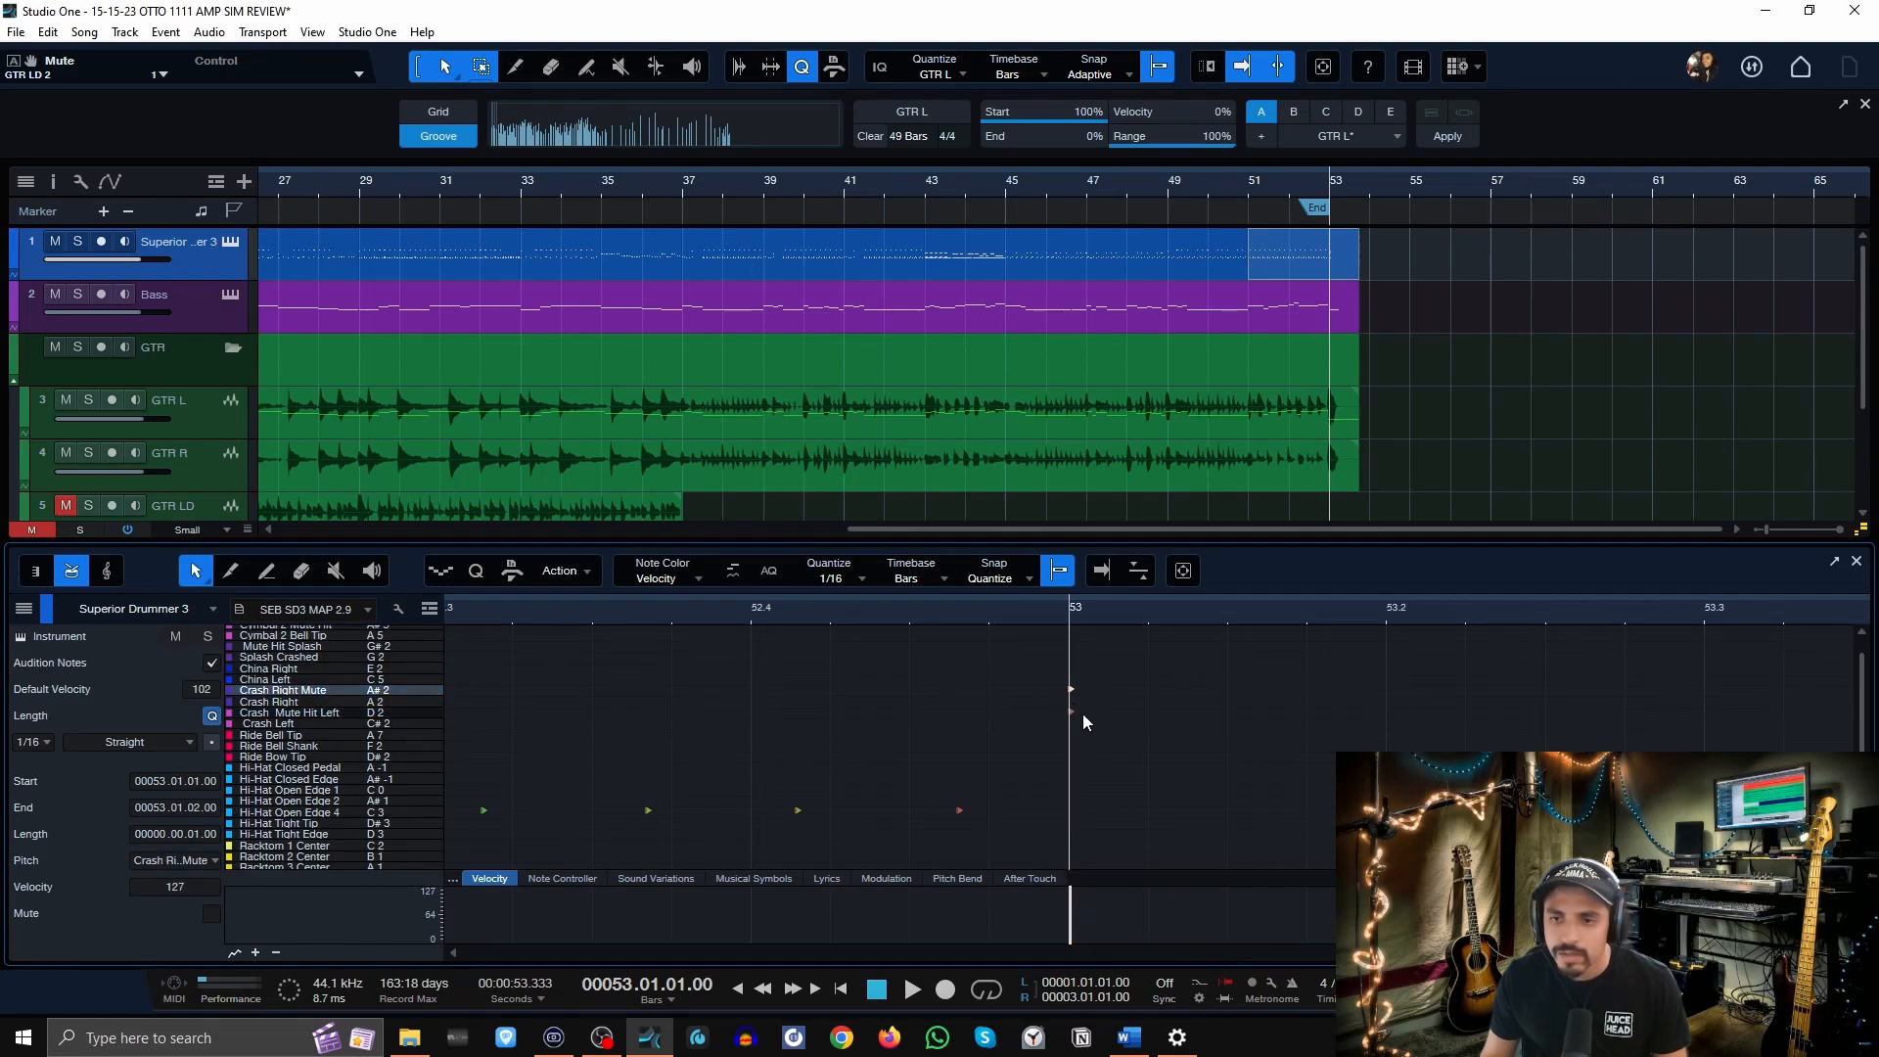
click(1073, 712)
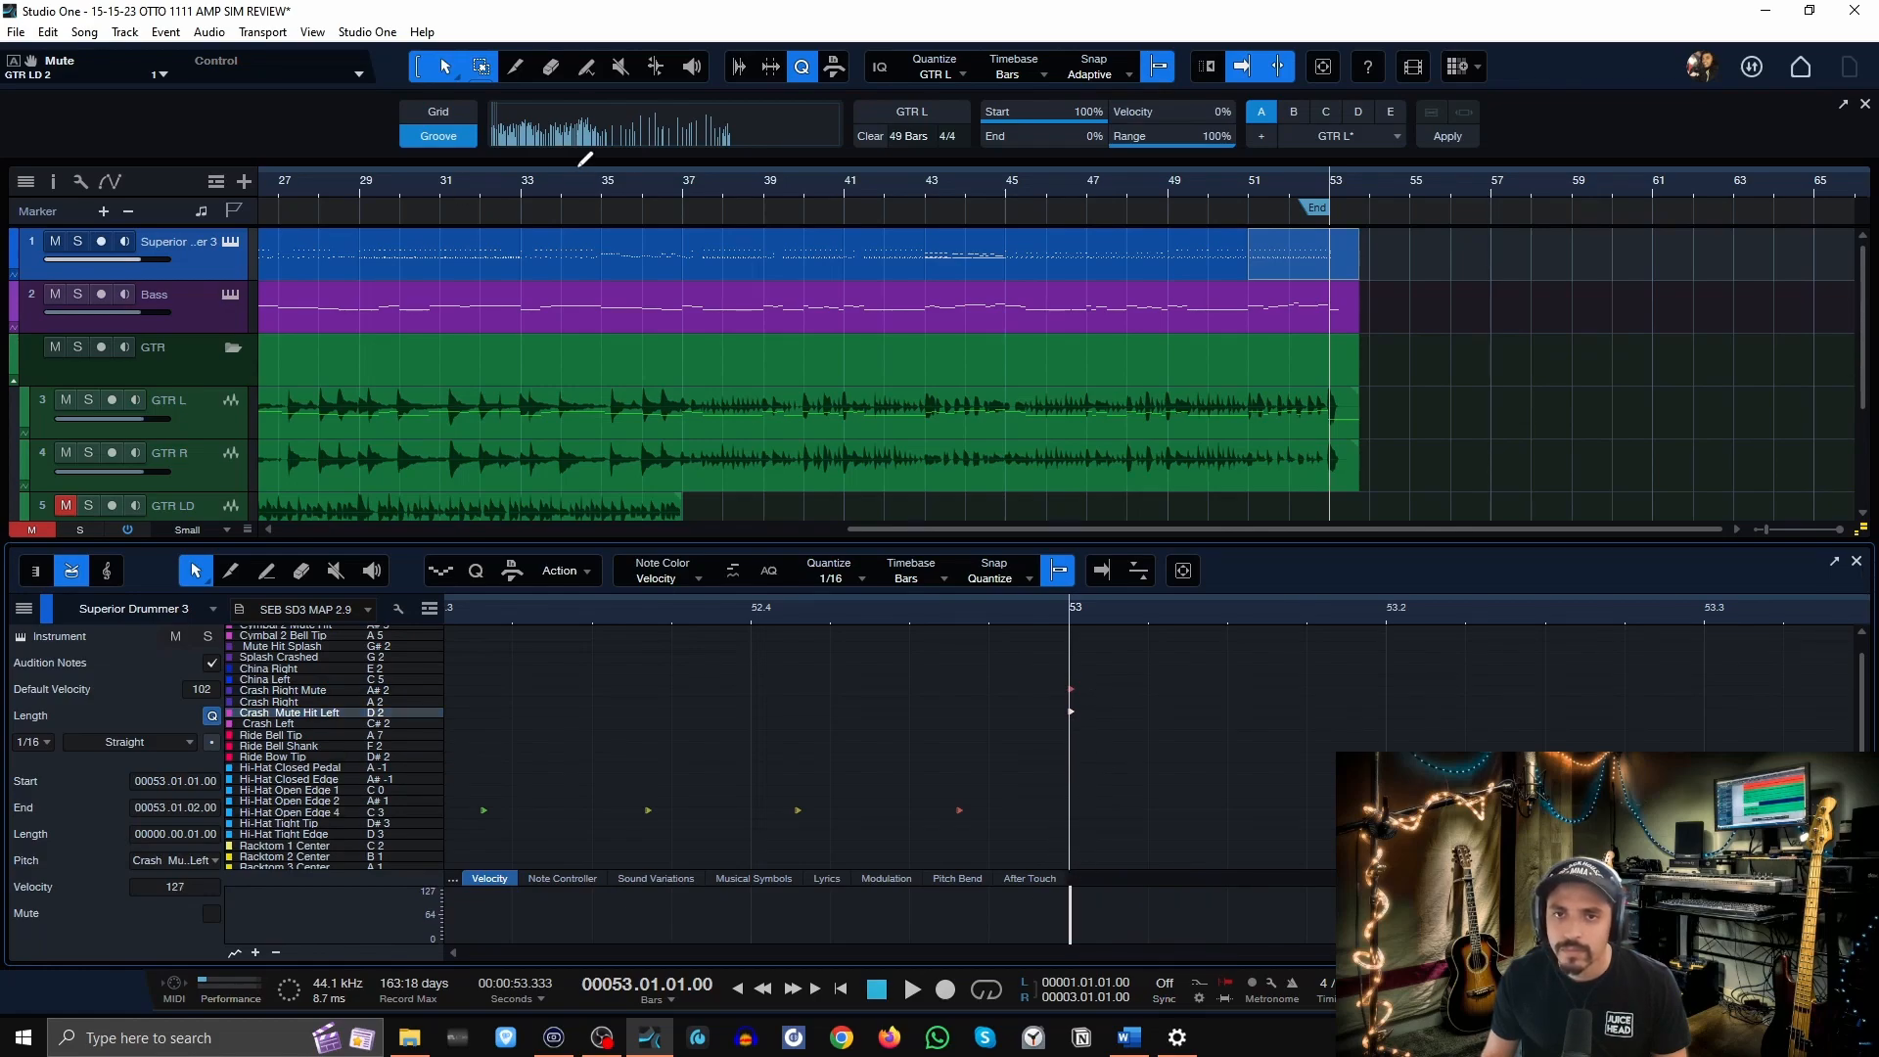
Play the ending from about bar 51 past the final hits at bar 53.
scroll(576, 181, down, 3)
click(1501, 184)
key(space)
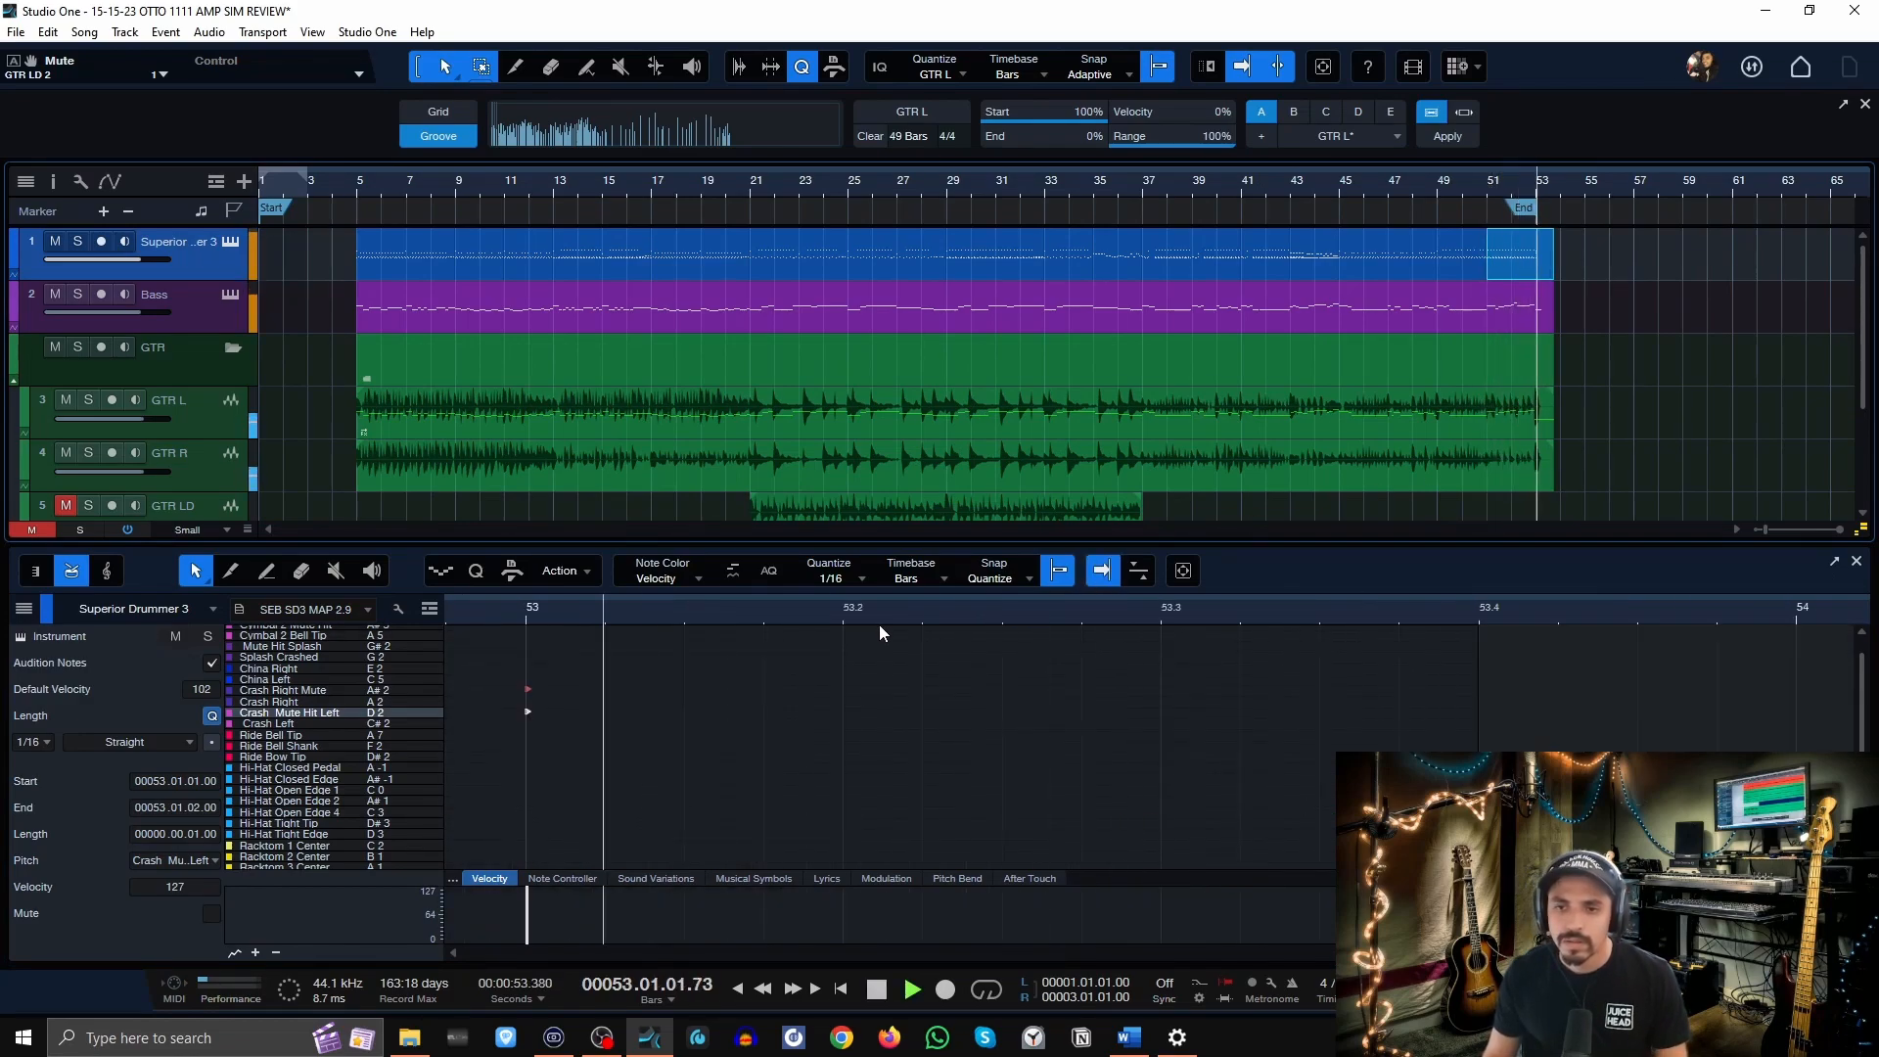
Merge all the drum clips from bar 5 to the end into a single clip.
scroll(878, 626, down, 1)
scroll(884, 611, down, 3)
scroll(885, 611, down, 5)
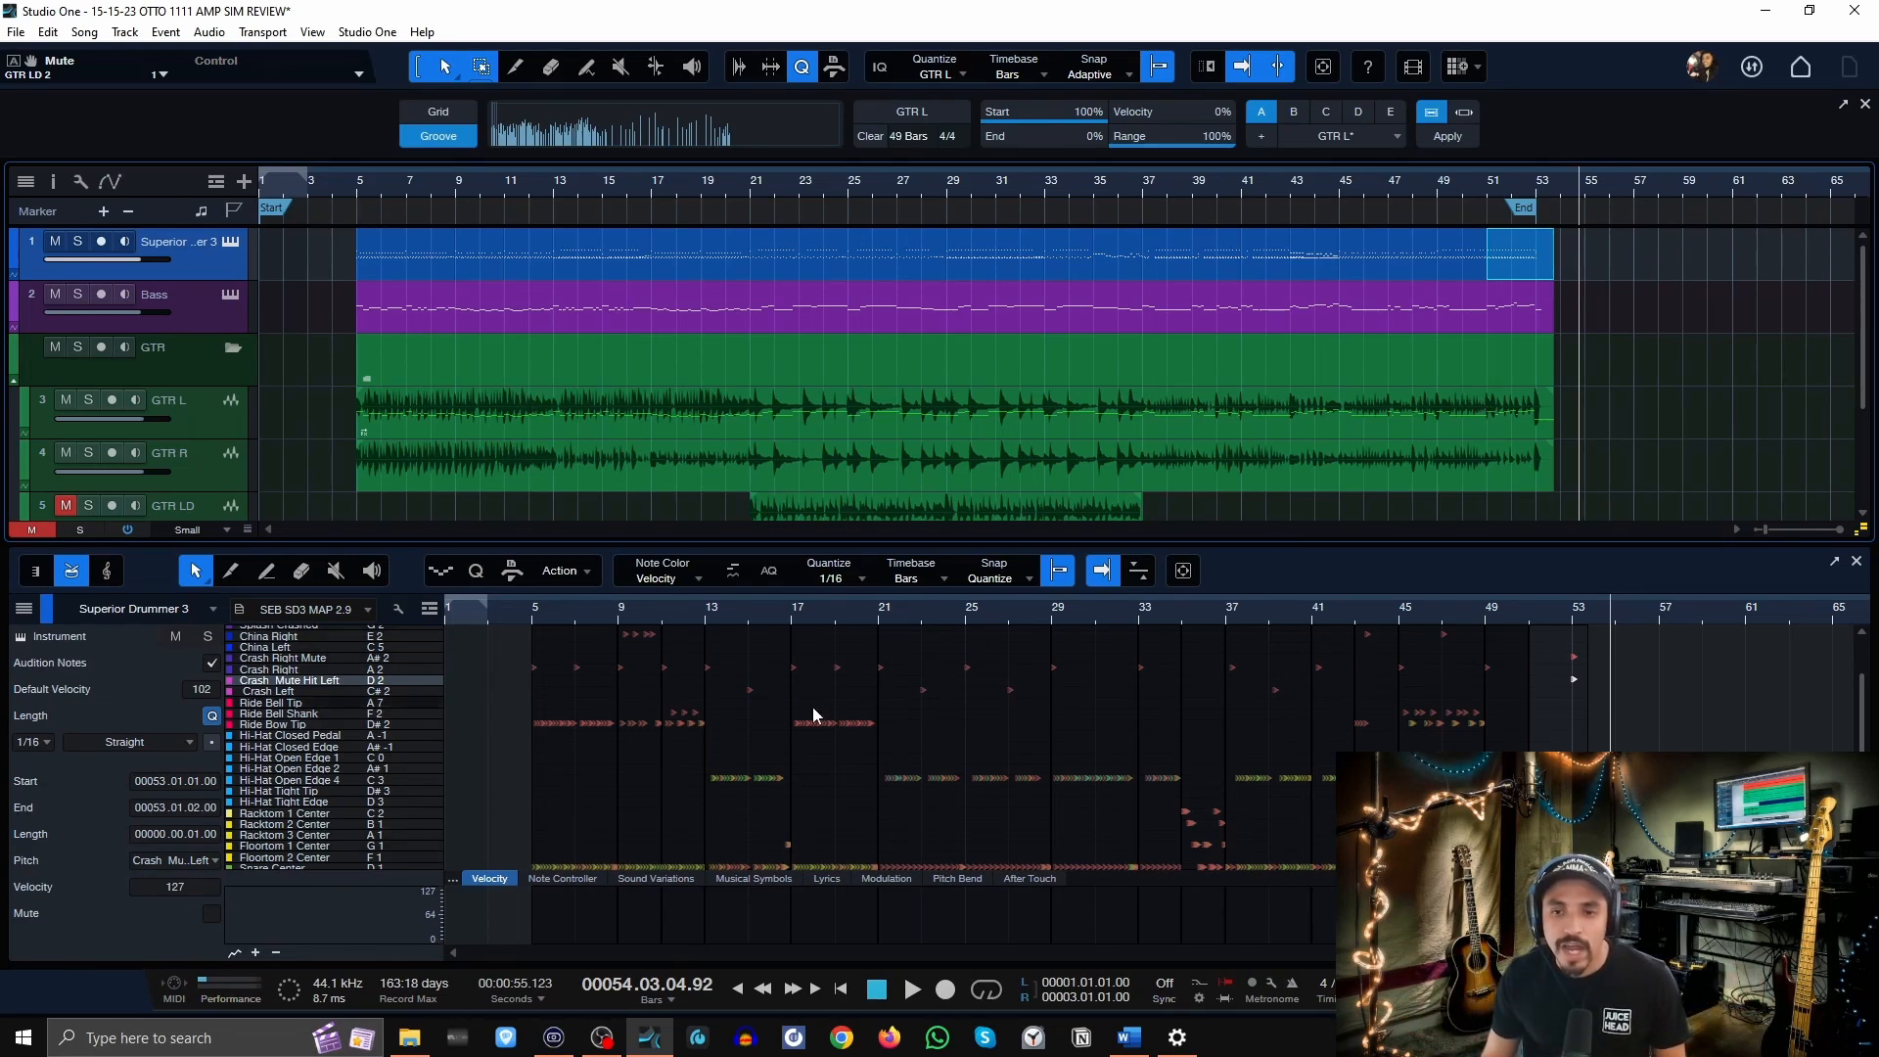
scroll(860, 697, down, 1)
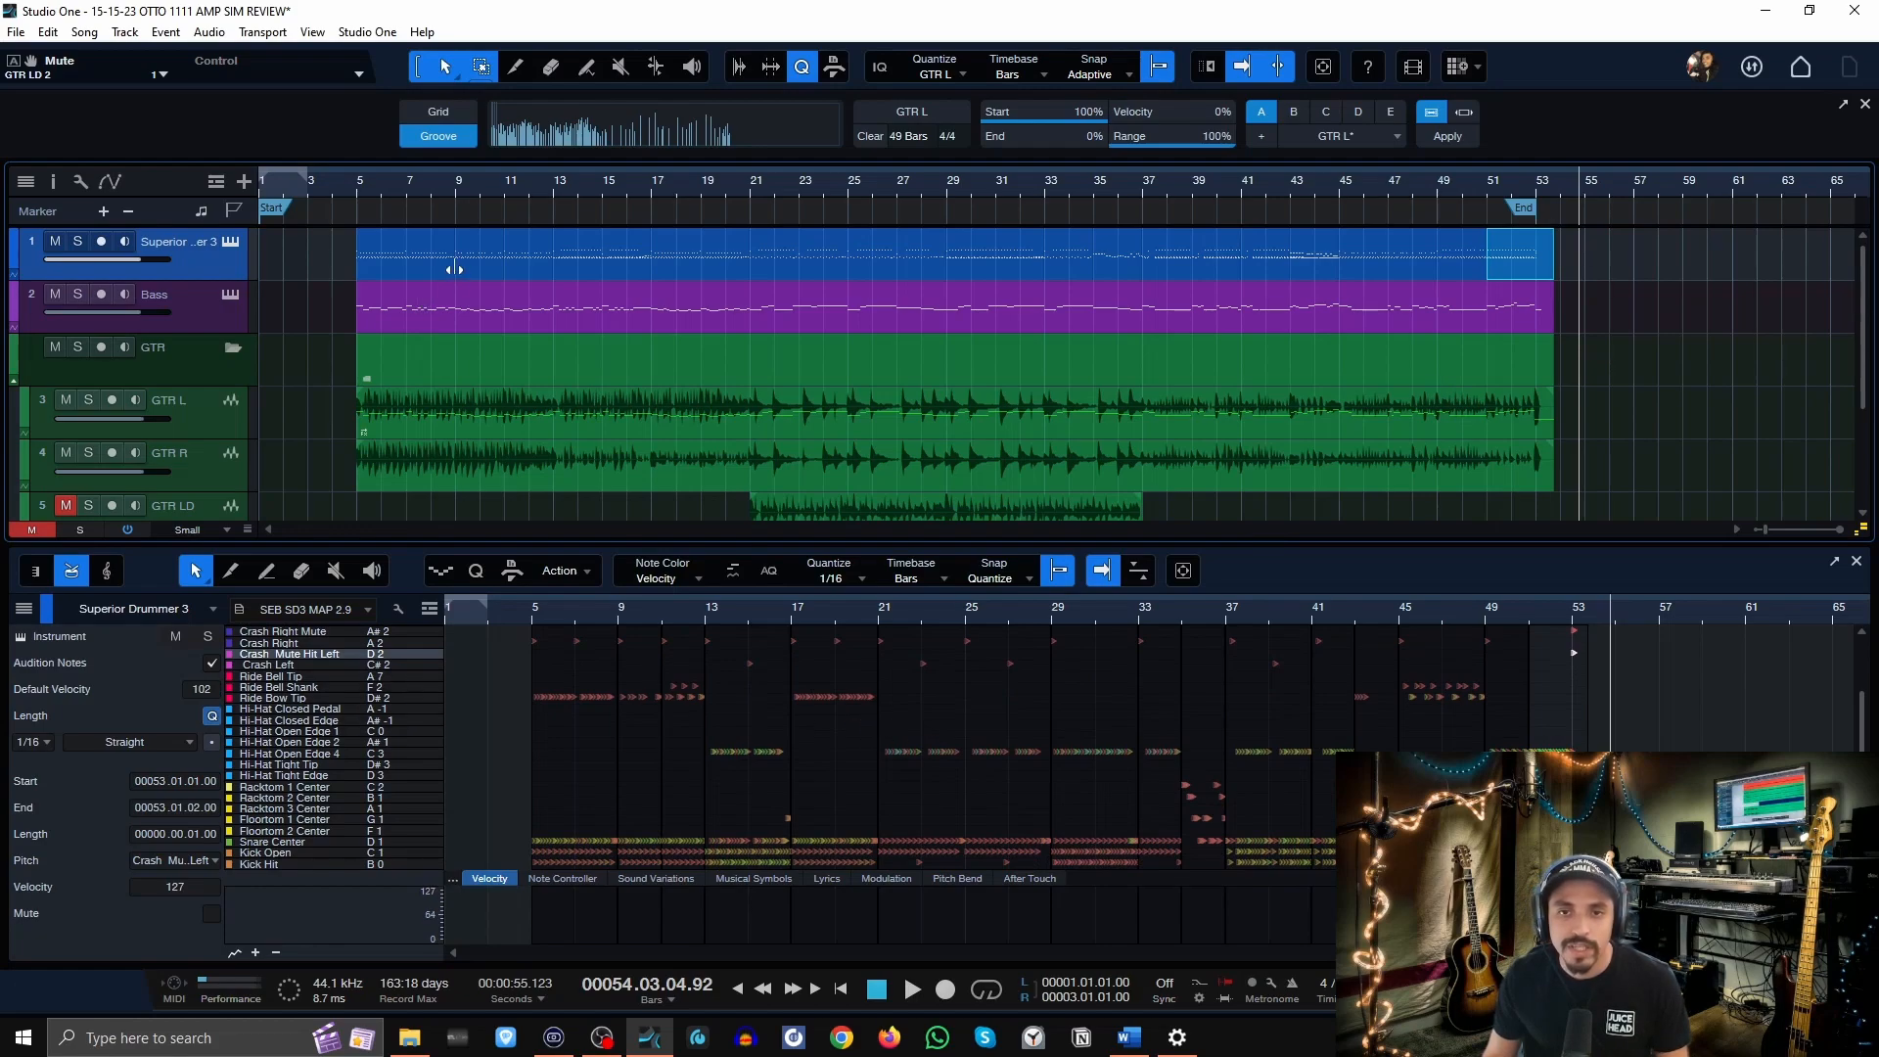
drag(1667, 264, 370, 264)
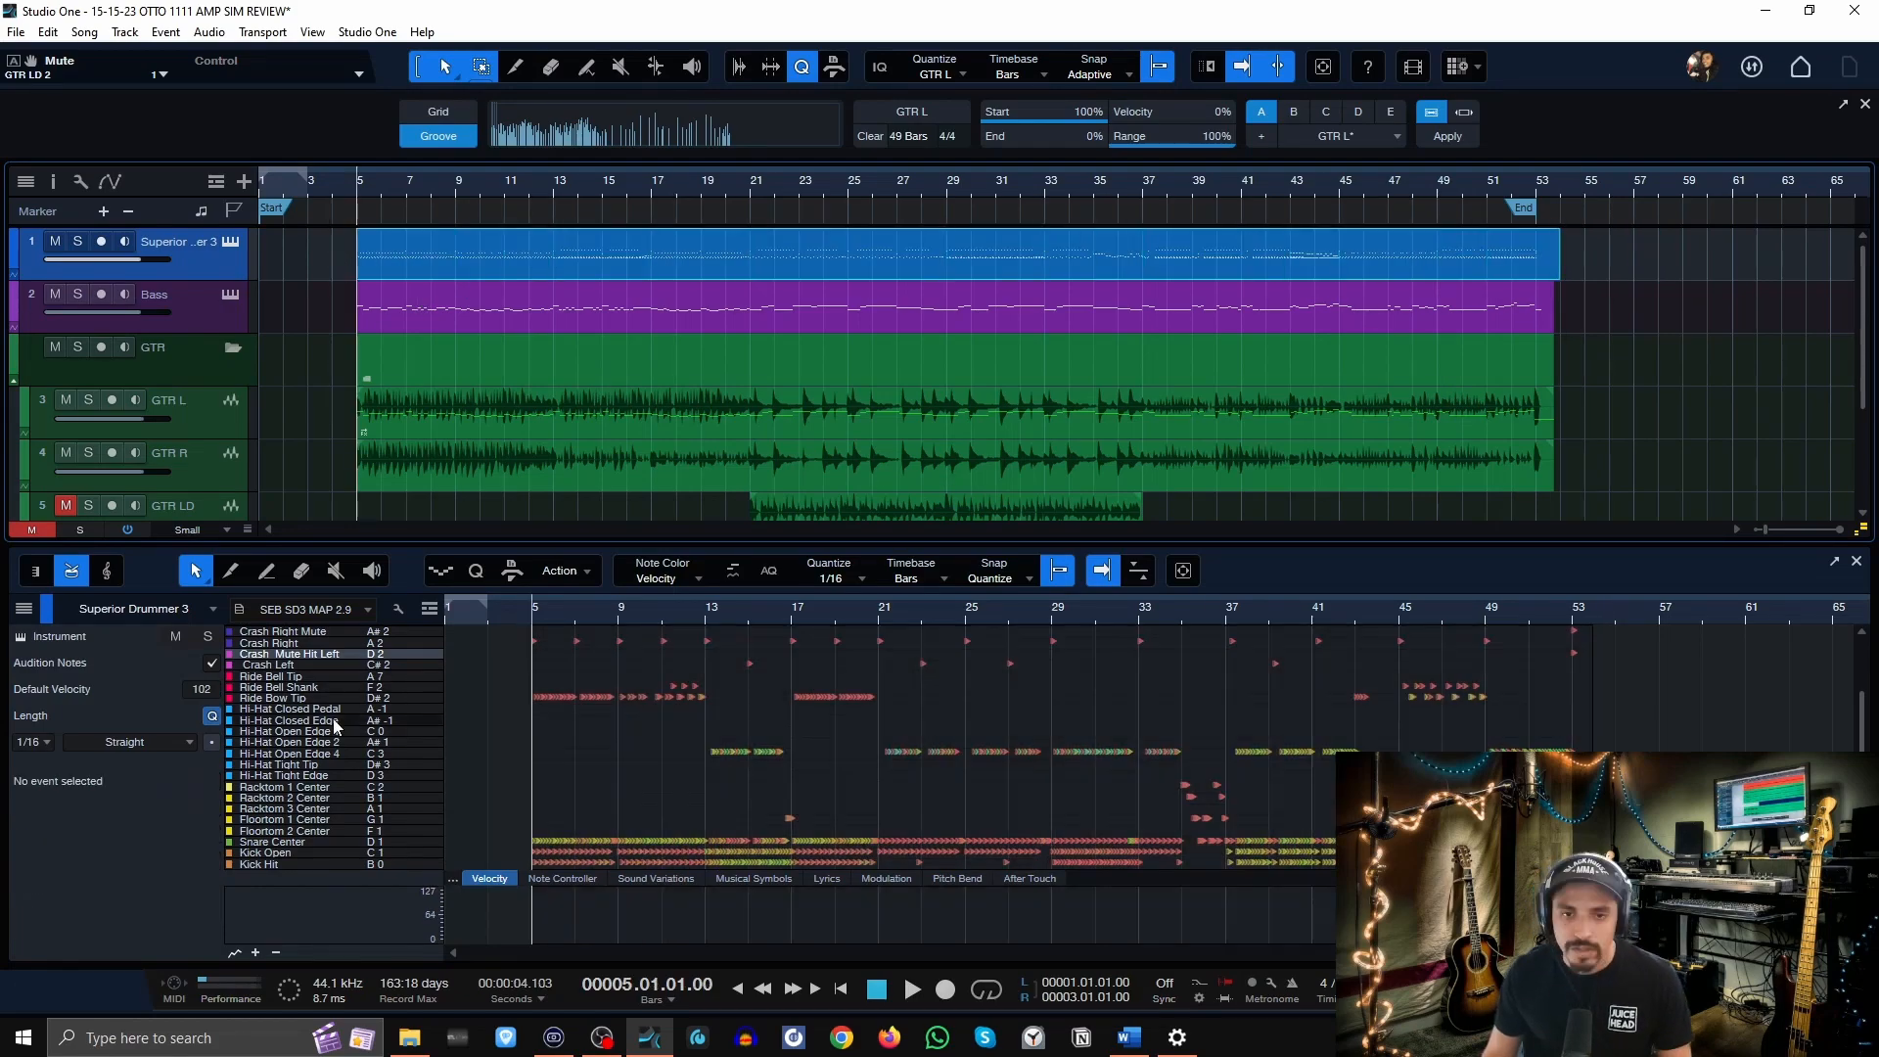
Set the velocity of all the drum notes to 100.
click(580, 842)
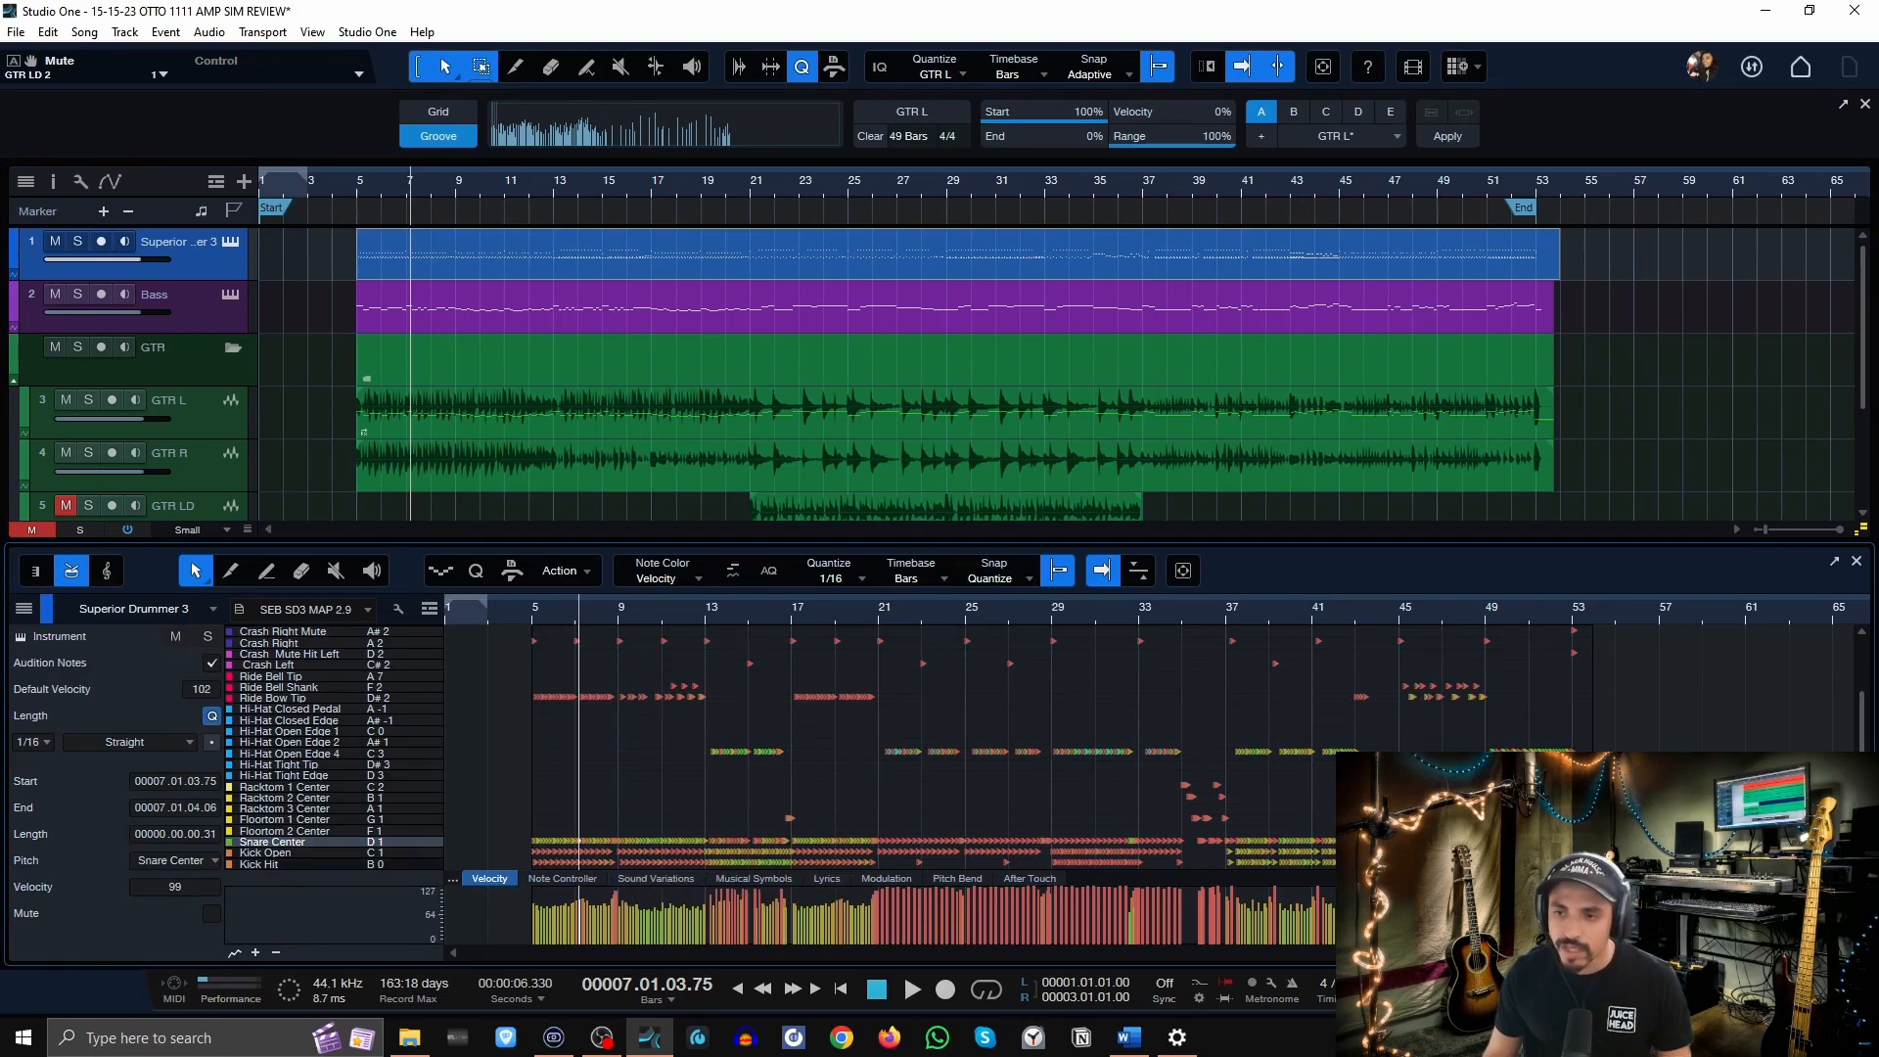
drag(1655, 872, 348, 626)
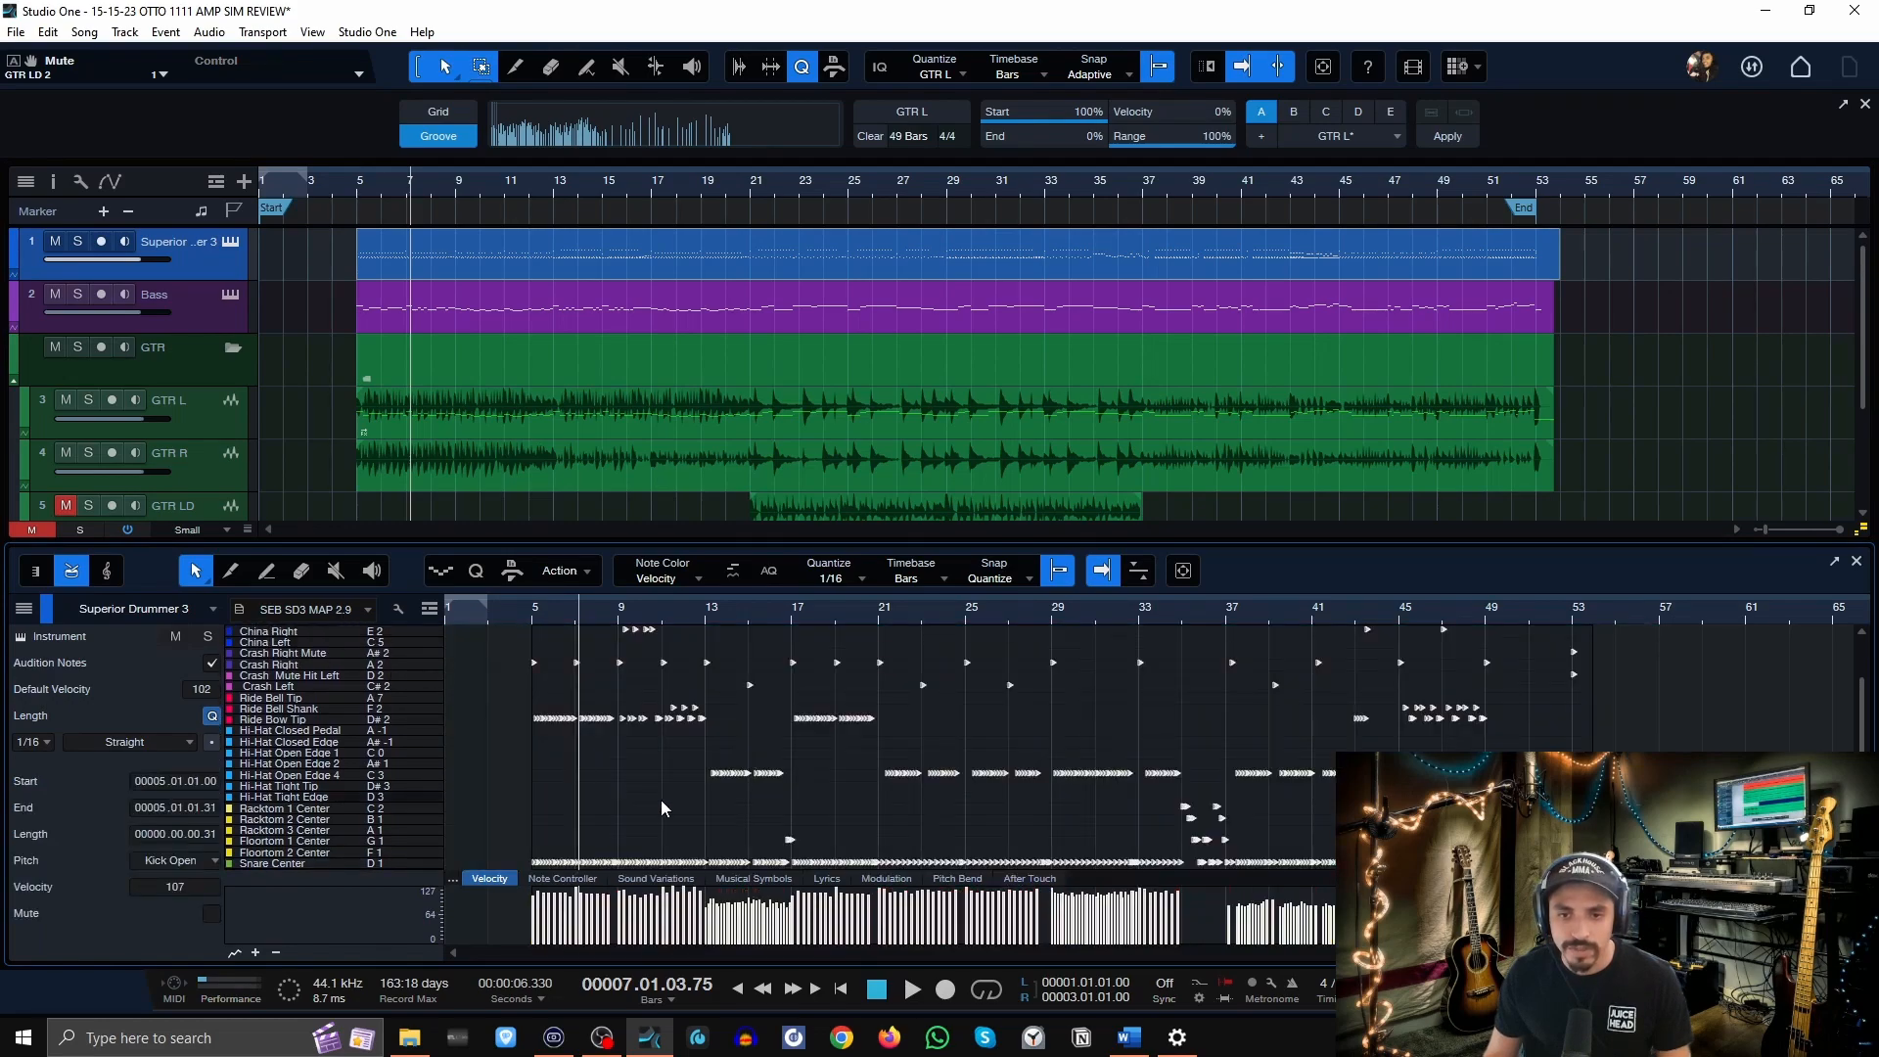
key(v)
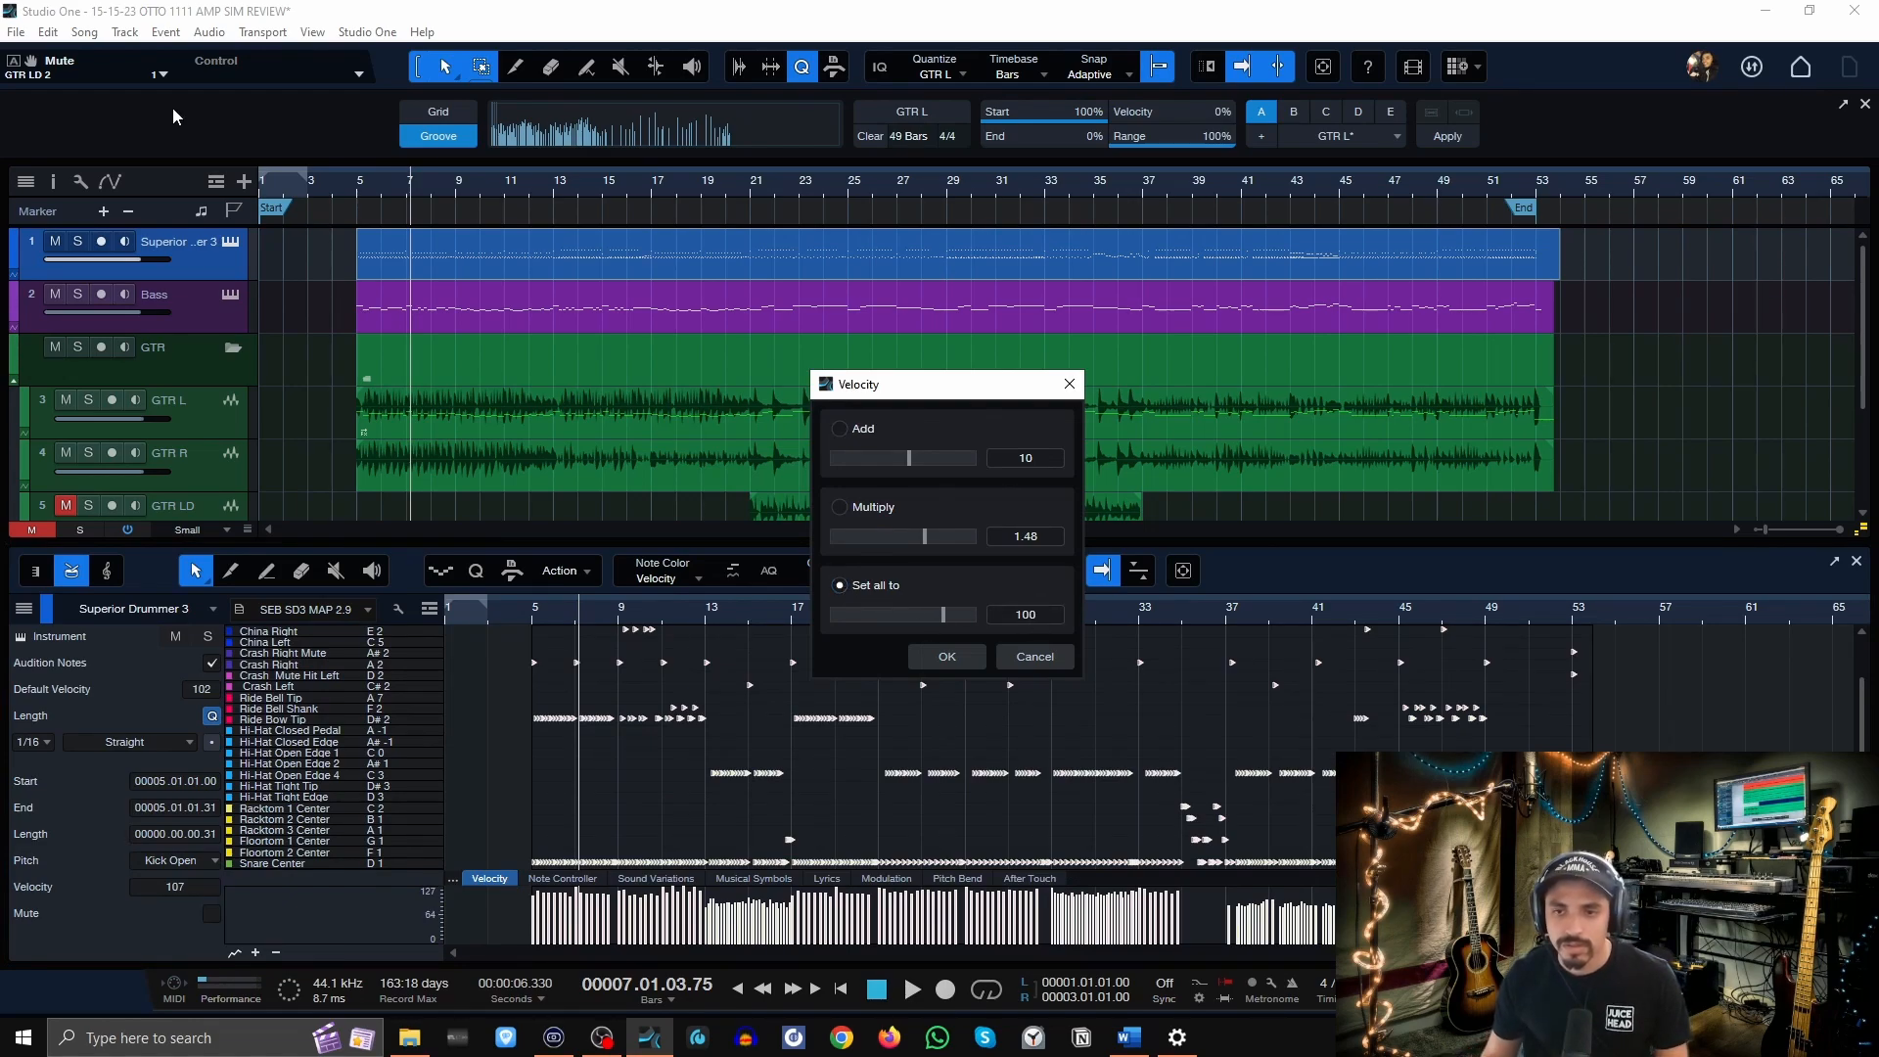
click(947, 656)
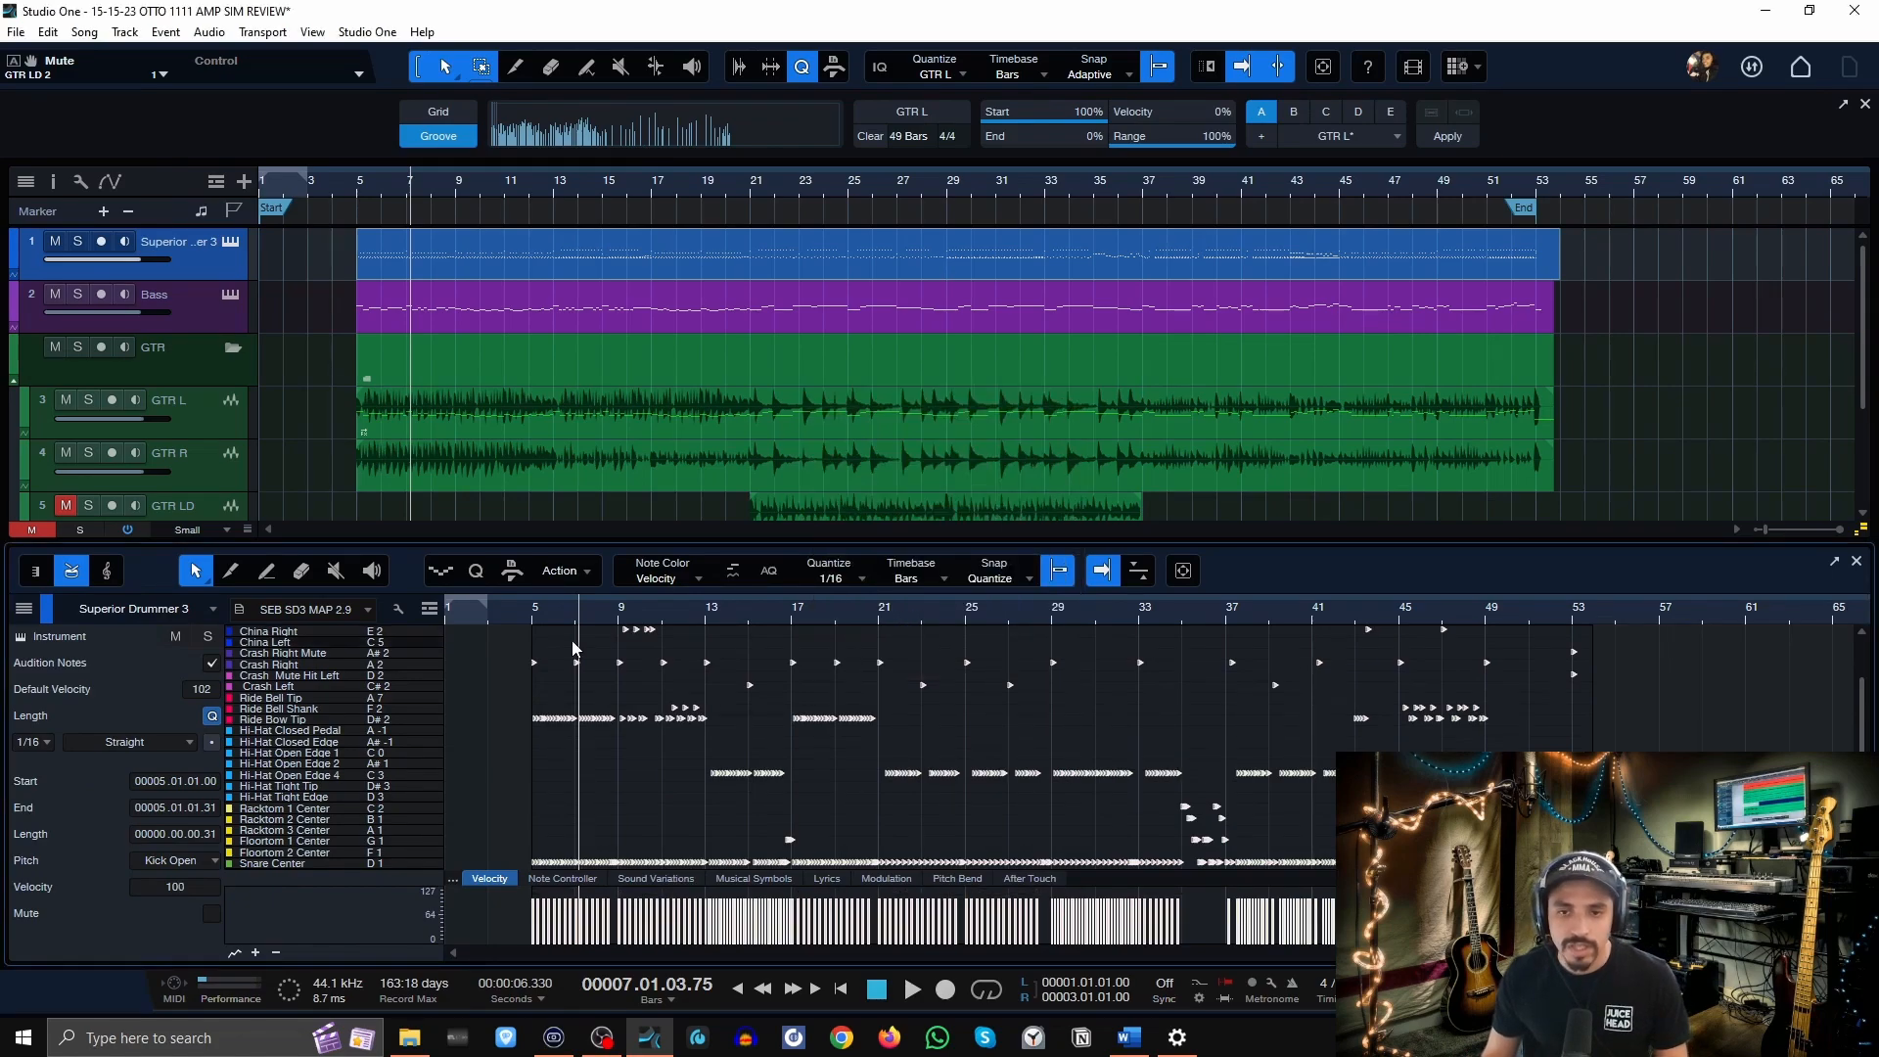
click(620, 749)
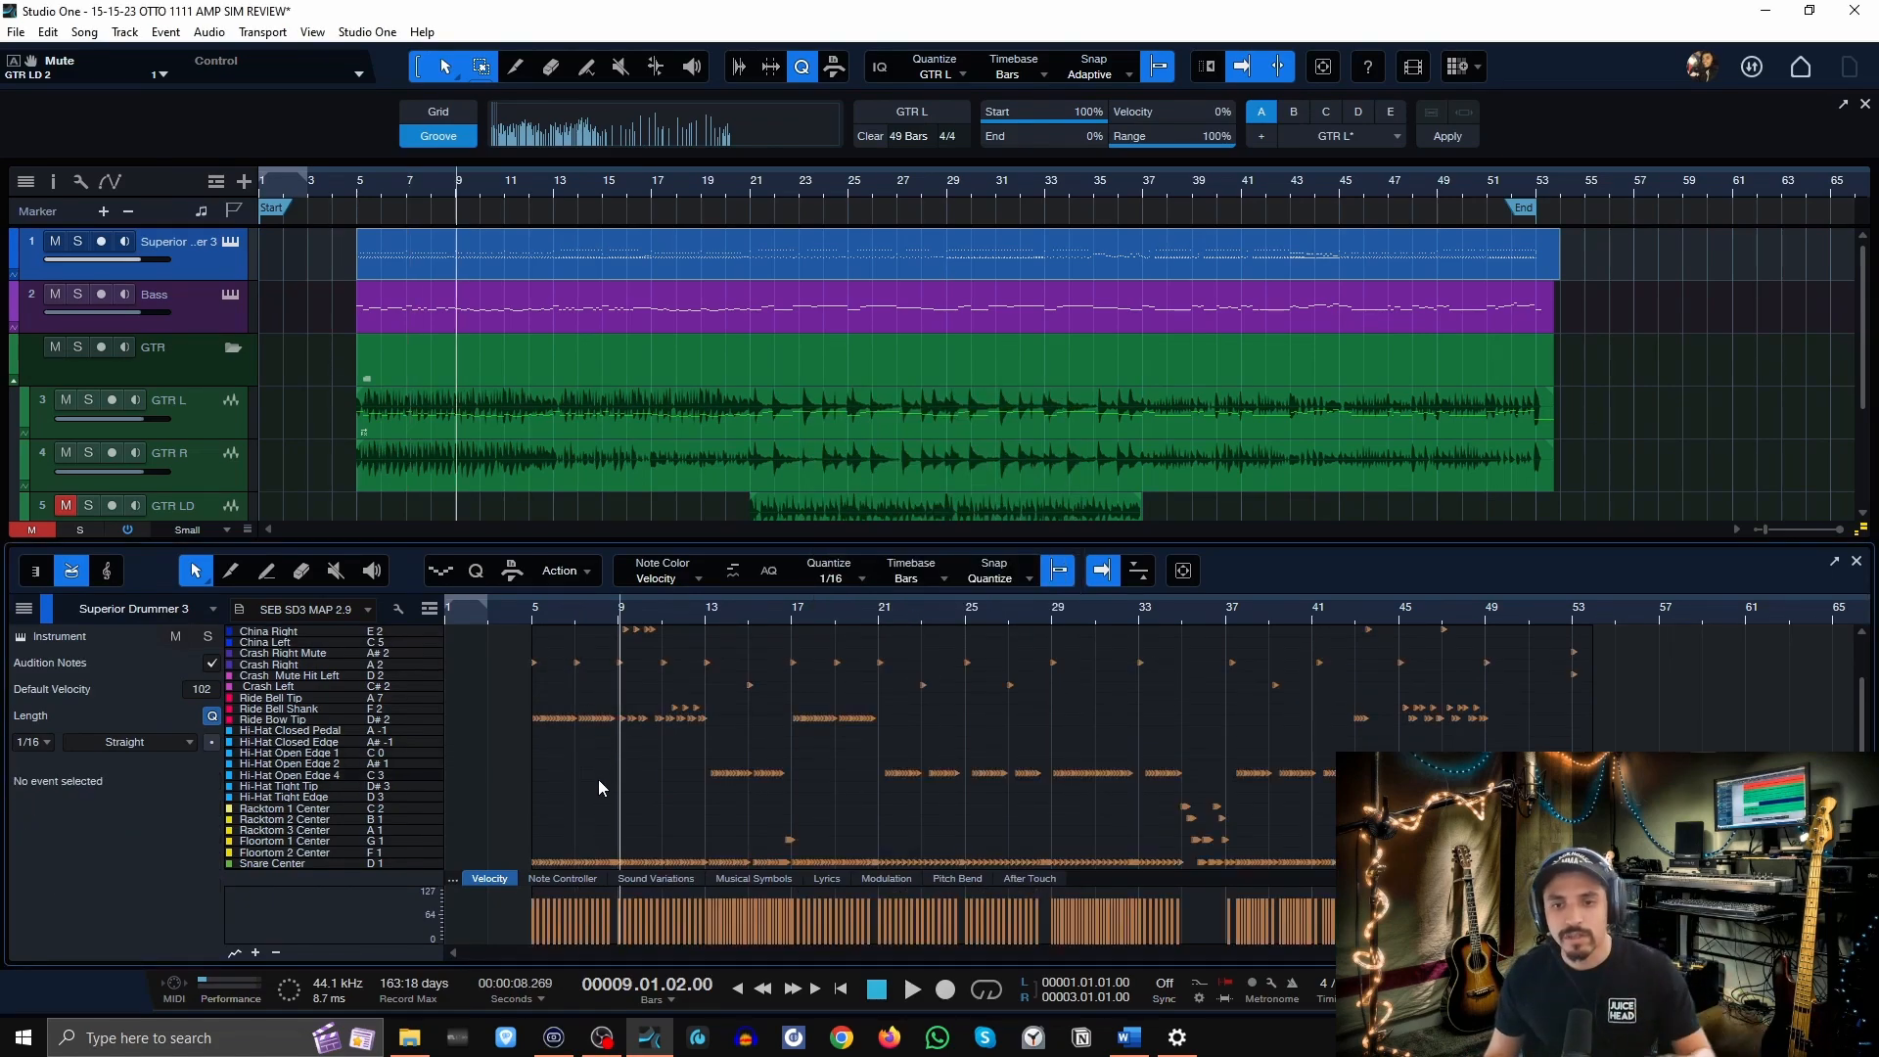
Humanize all the drum notes with a velocity range of -9 to 9 and a note start range of 0.
scroll(597, 779, down, 1)
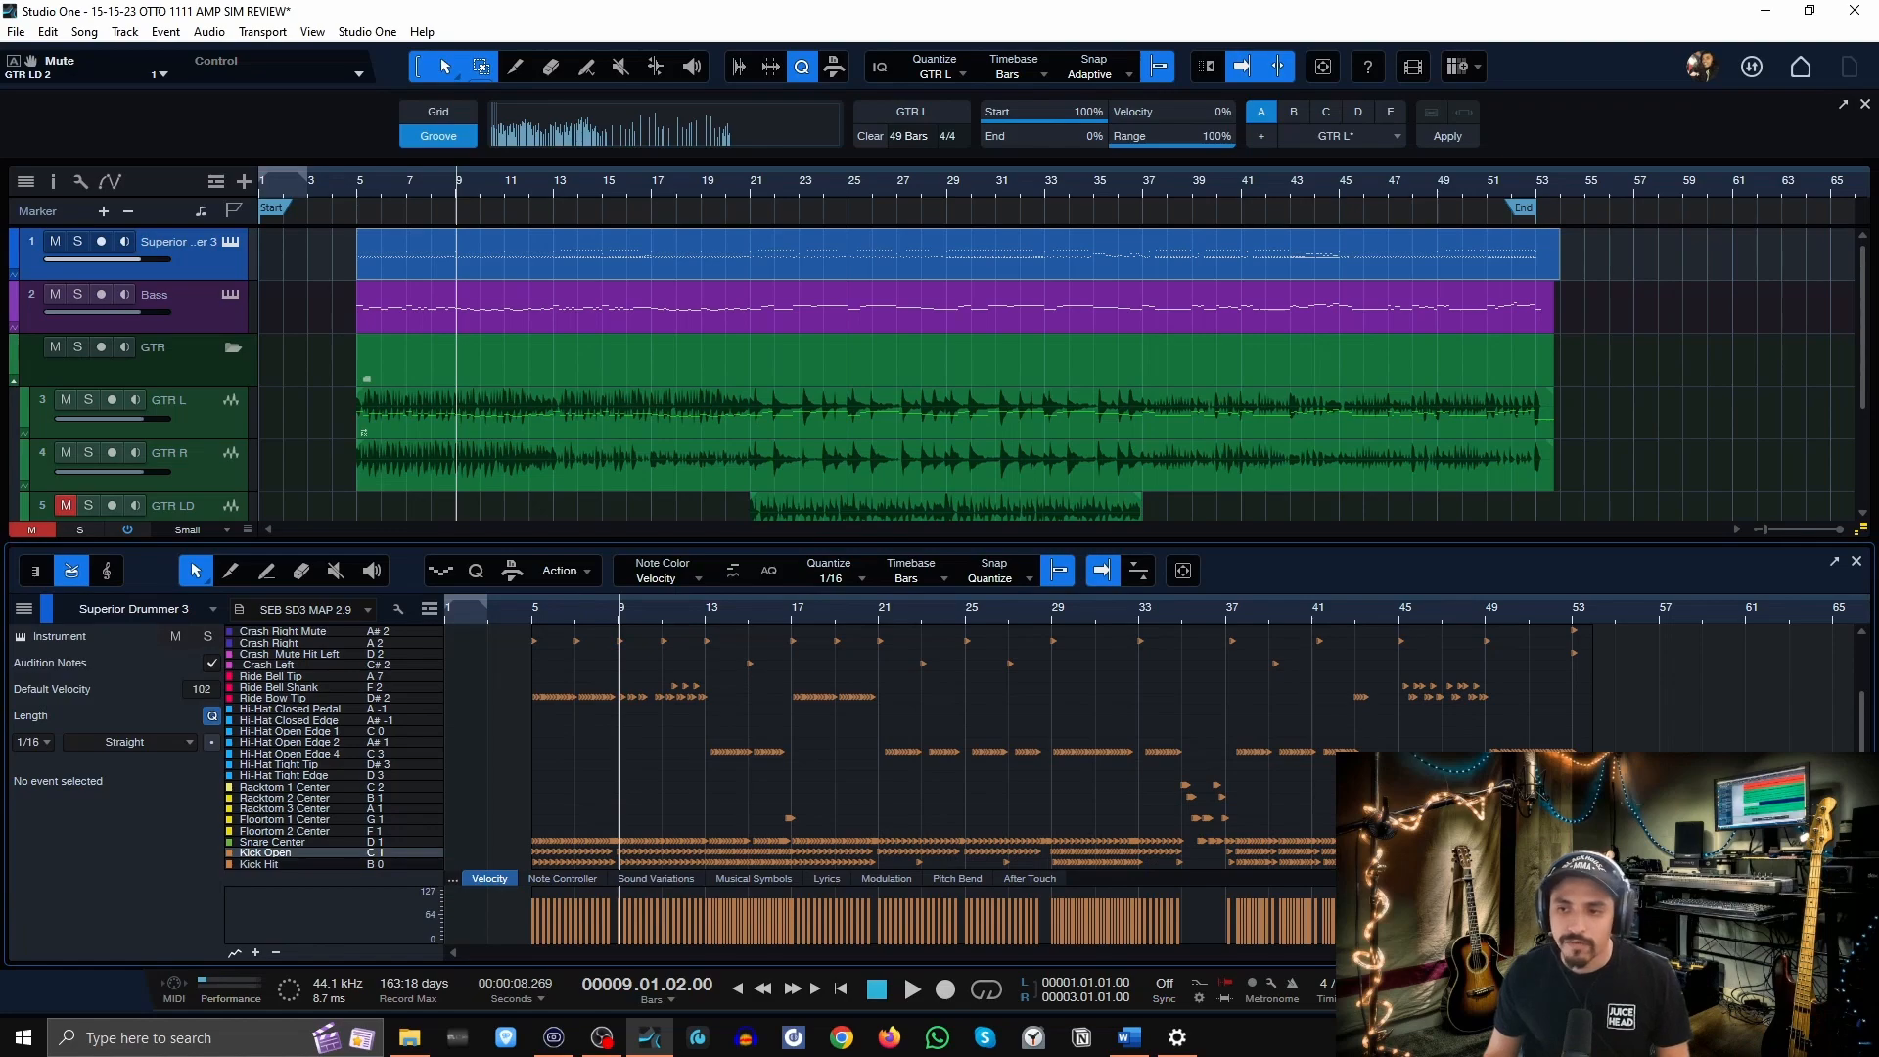
drag(1655, 865, 522, 631)
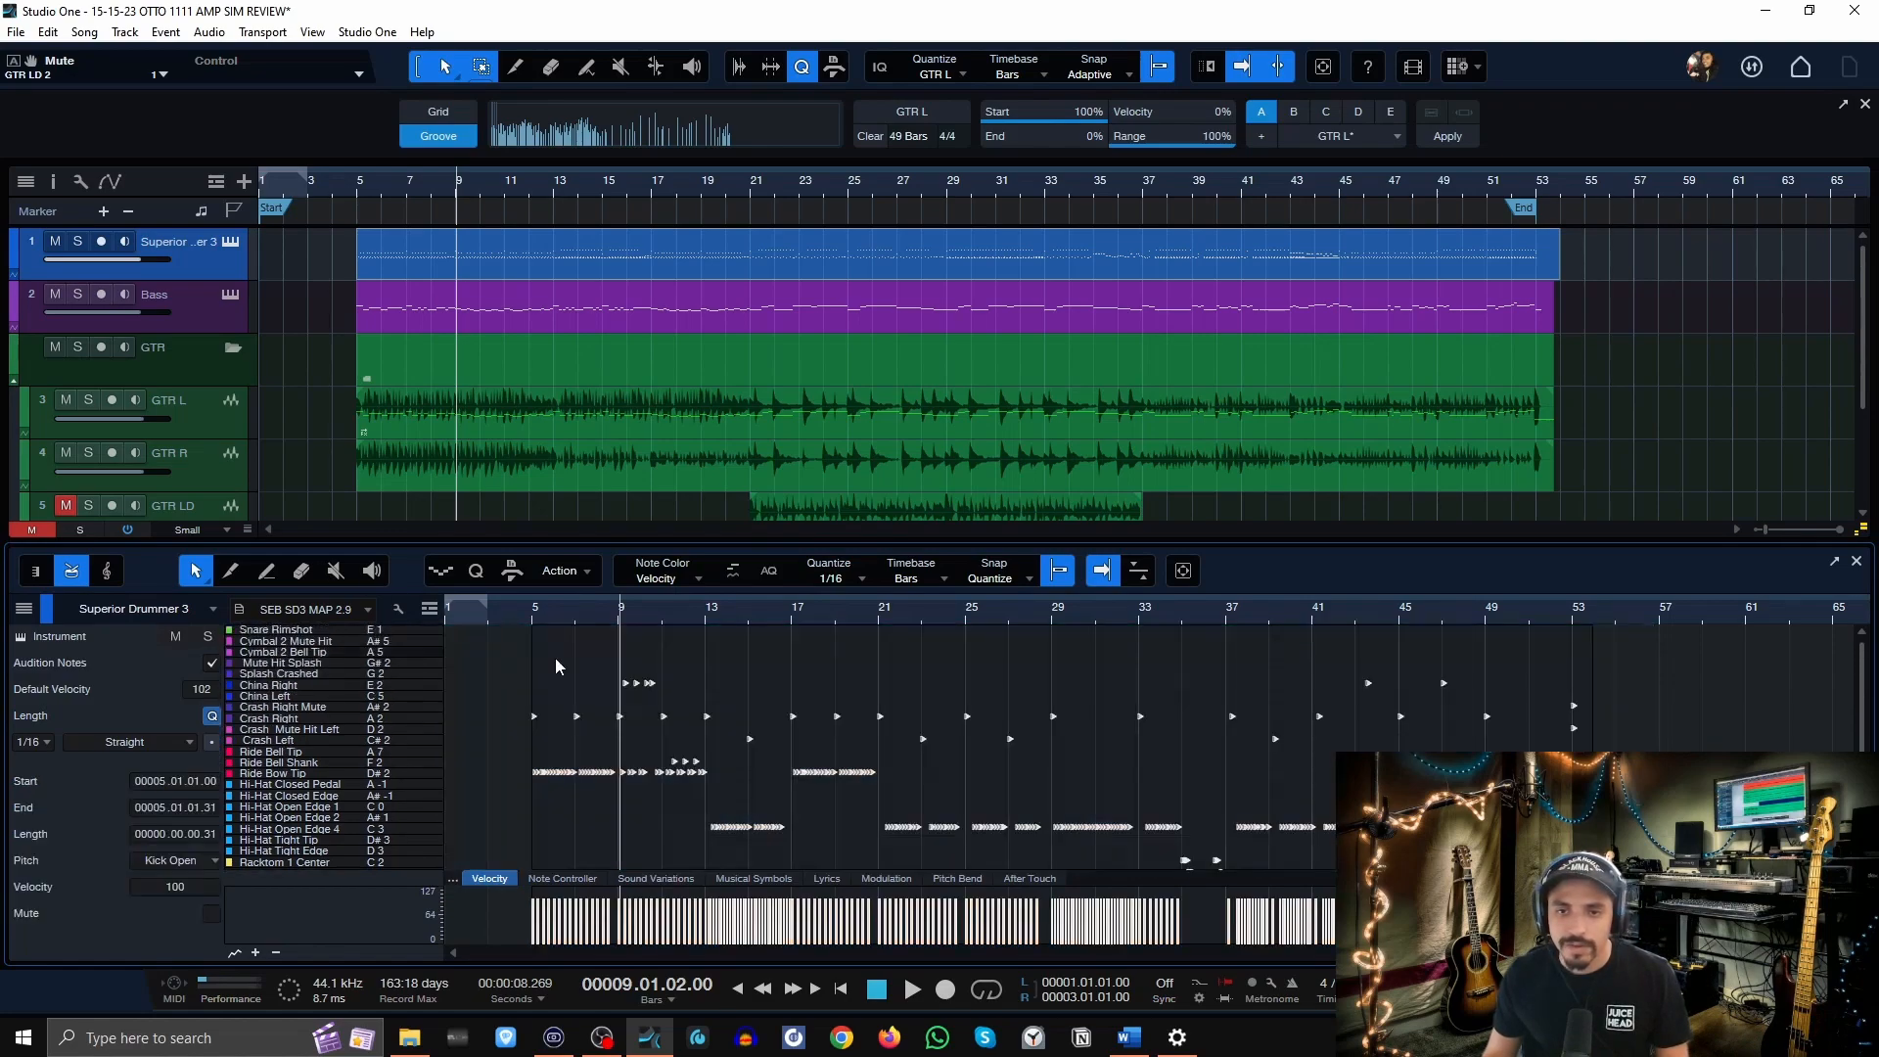
key(h)
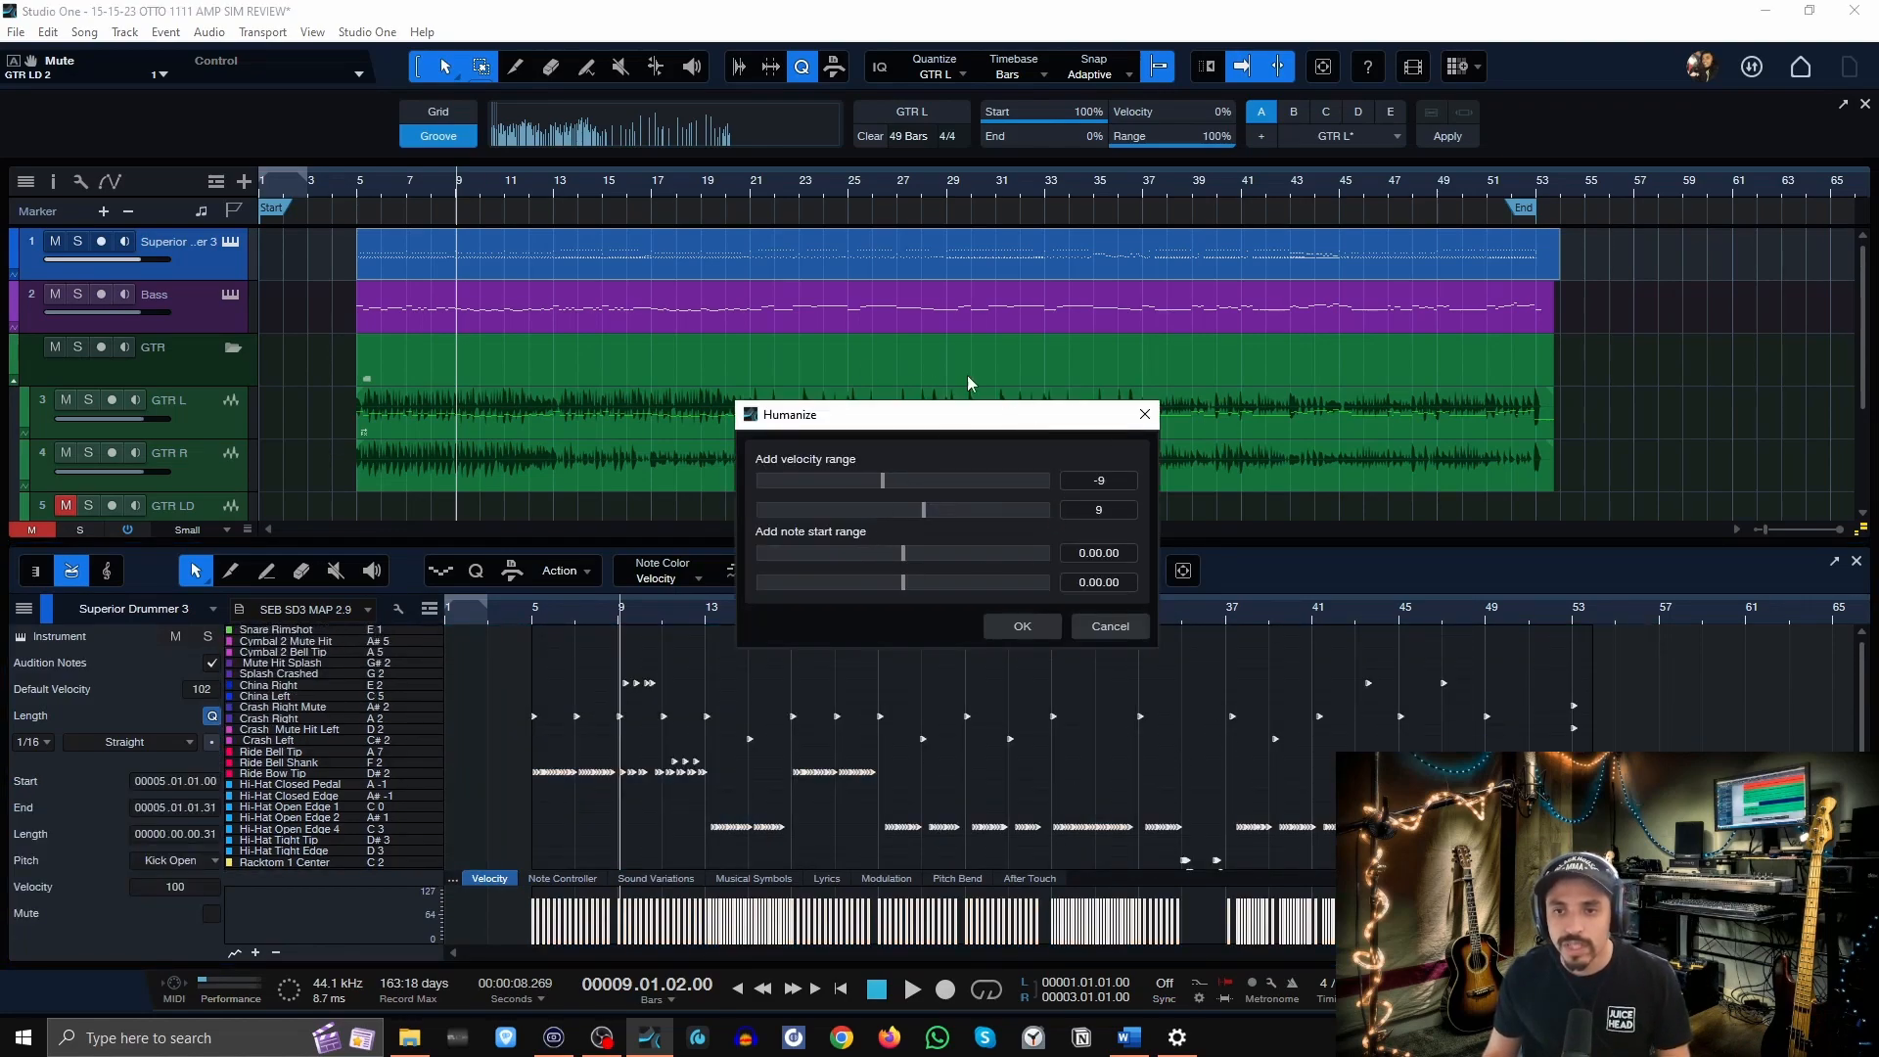
click(1022, 626)
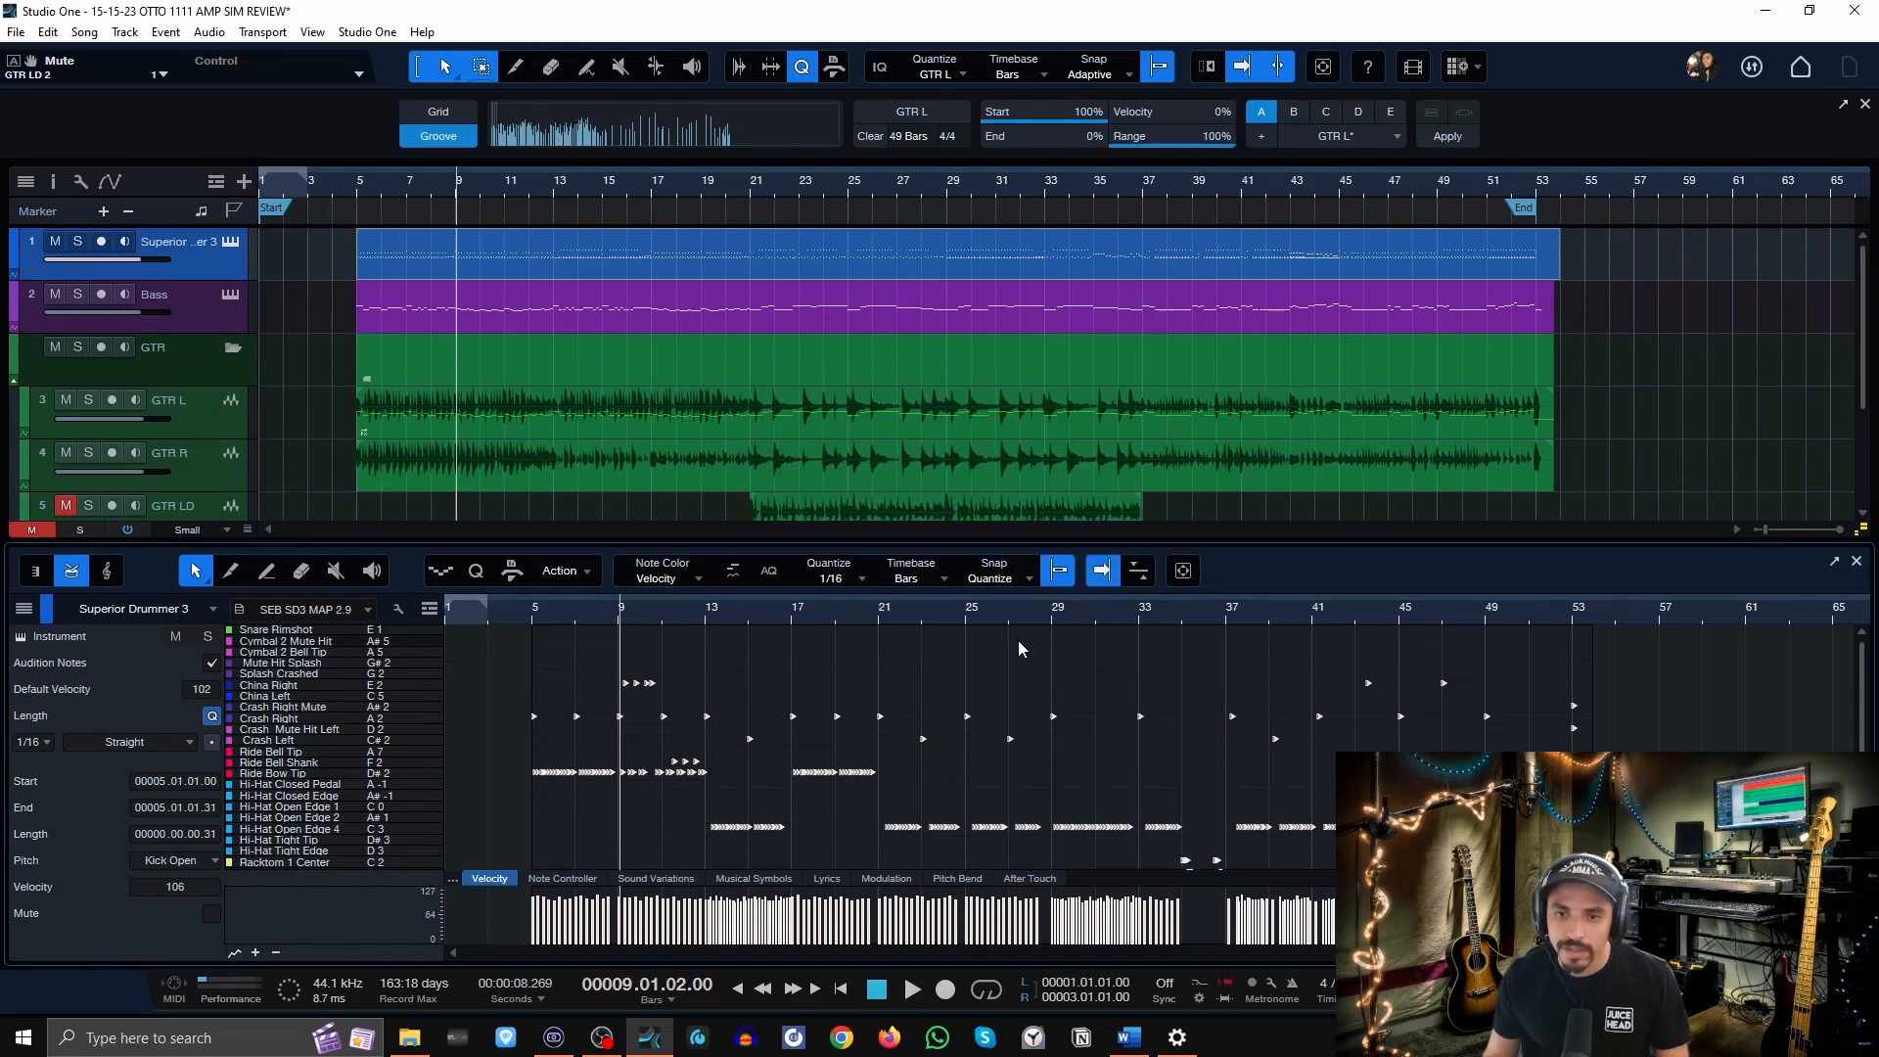
click(1143, 762)
scroll(532, 619, up, 10)
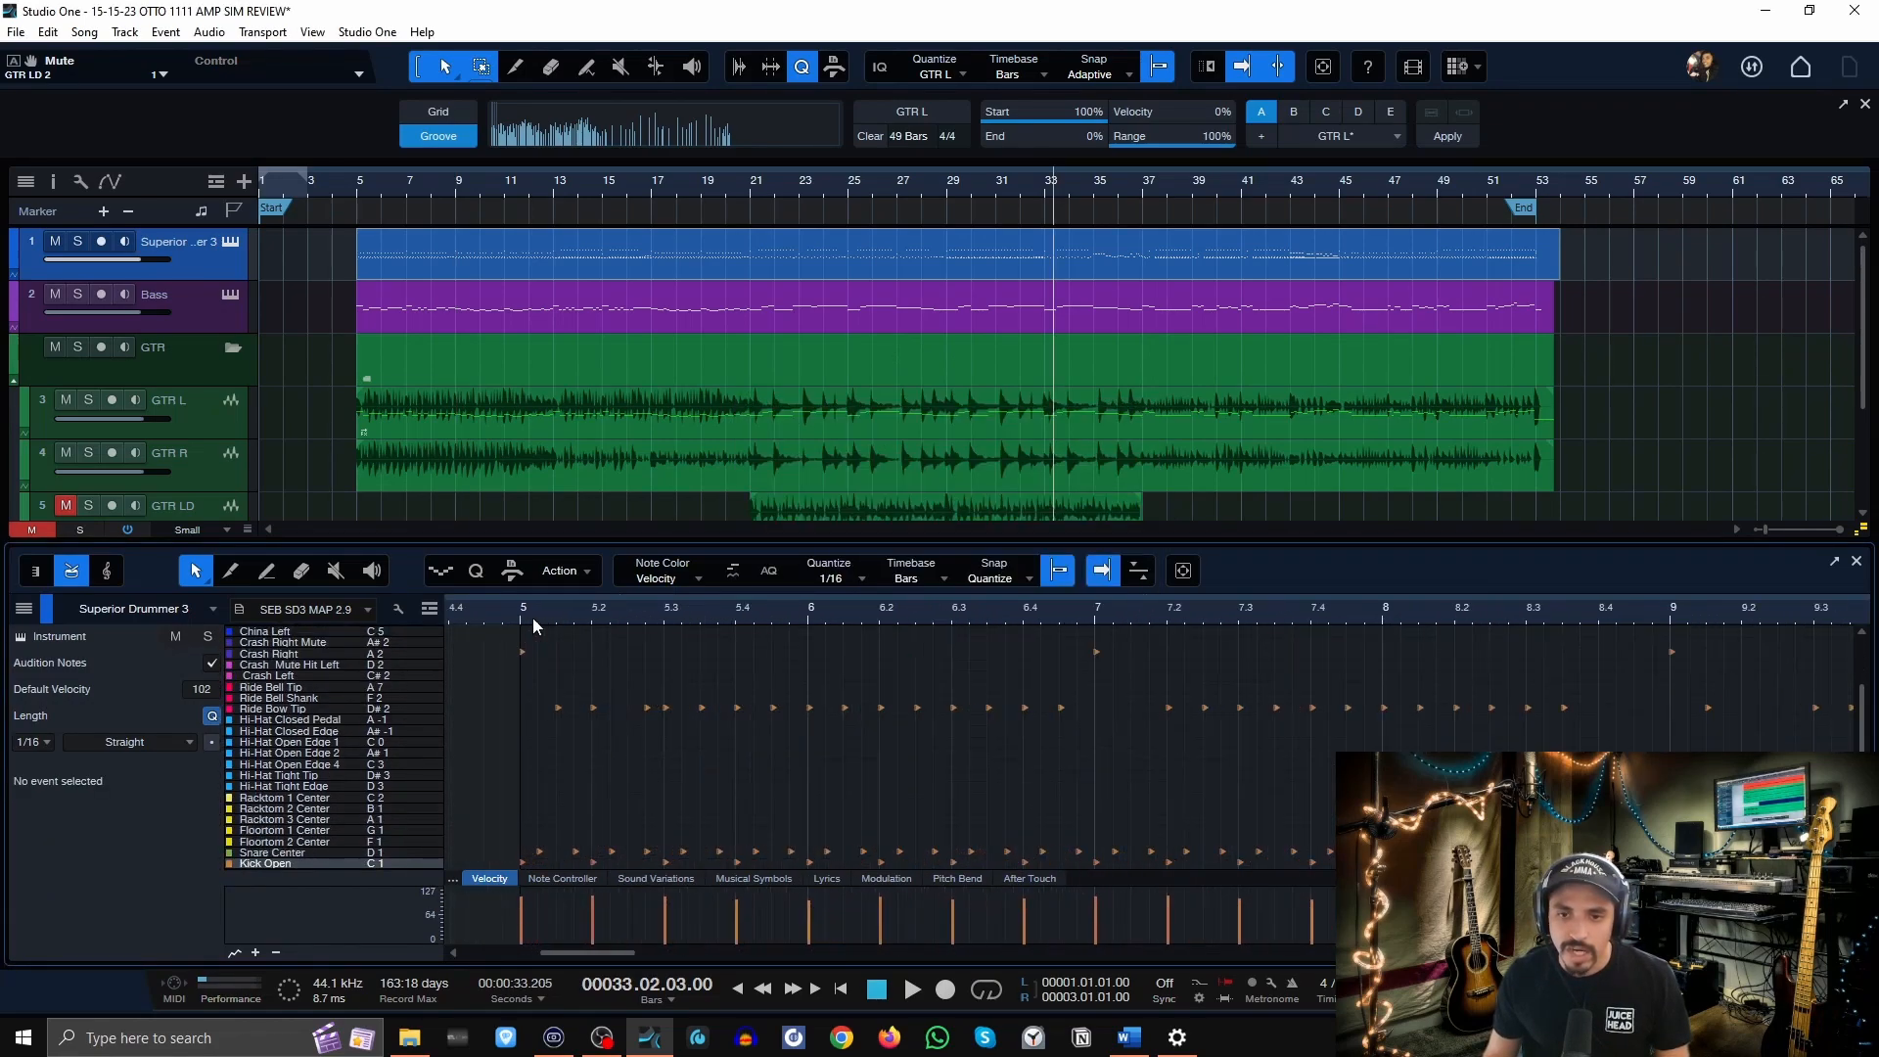
scroll(532, 618, down, 10)
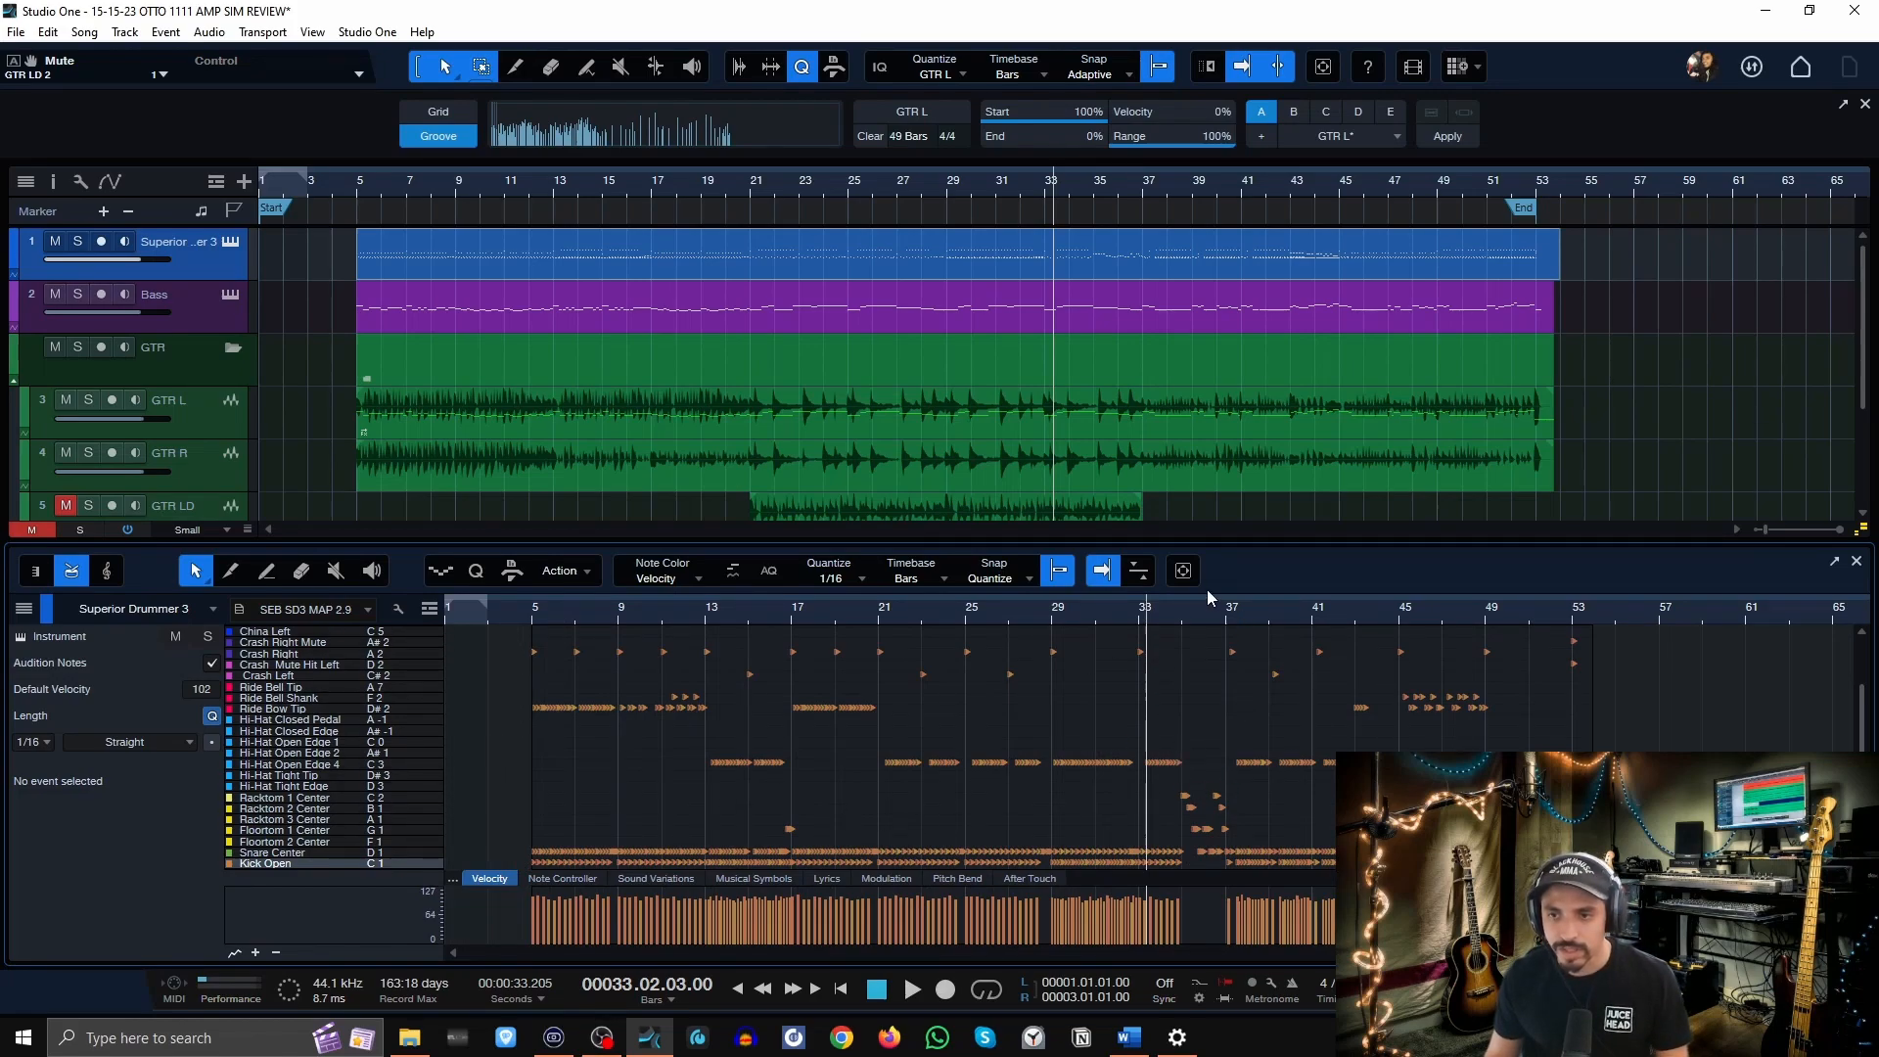
Try humanizing the timing of all the drum notes and check their offsets from the grid around bar 8.
drag(1209, 599, 1210, 611)
drag(1149, 770, 1248, 864)
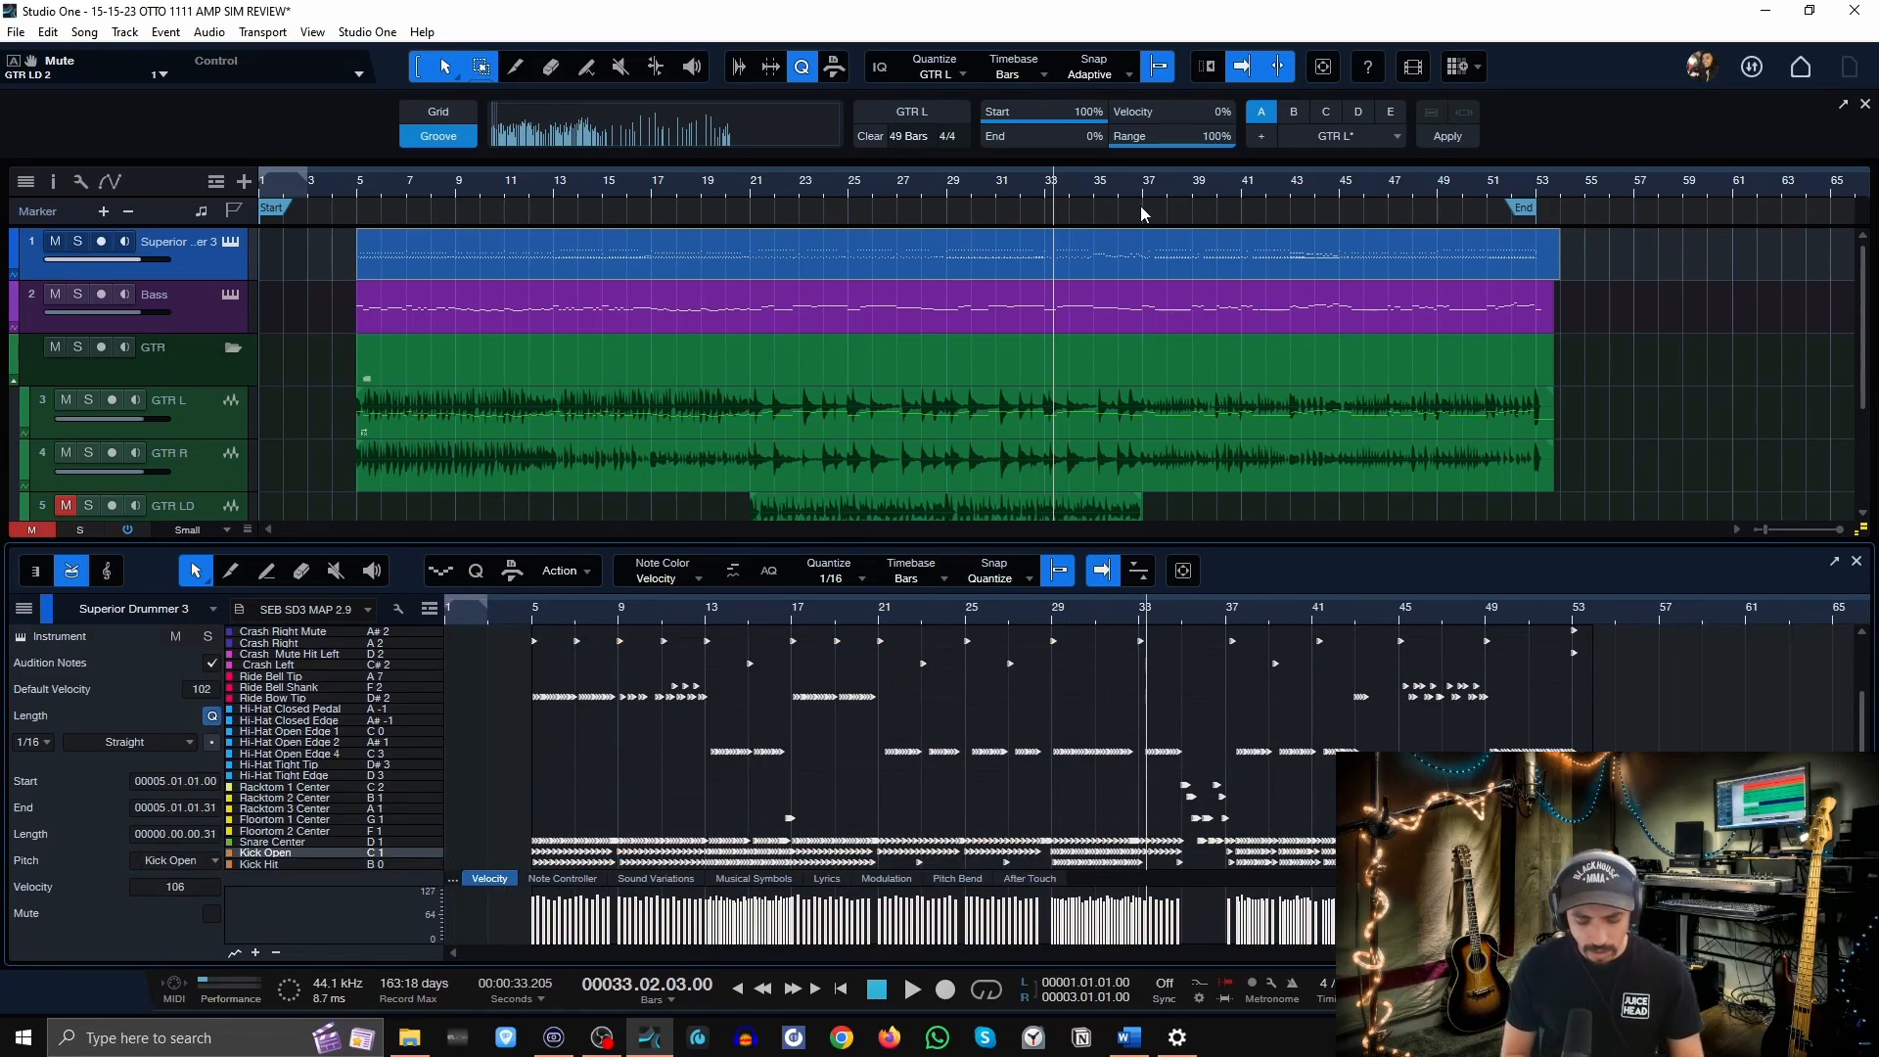
key(q)
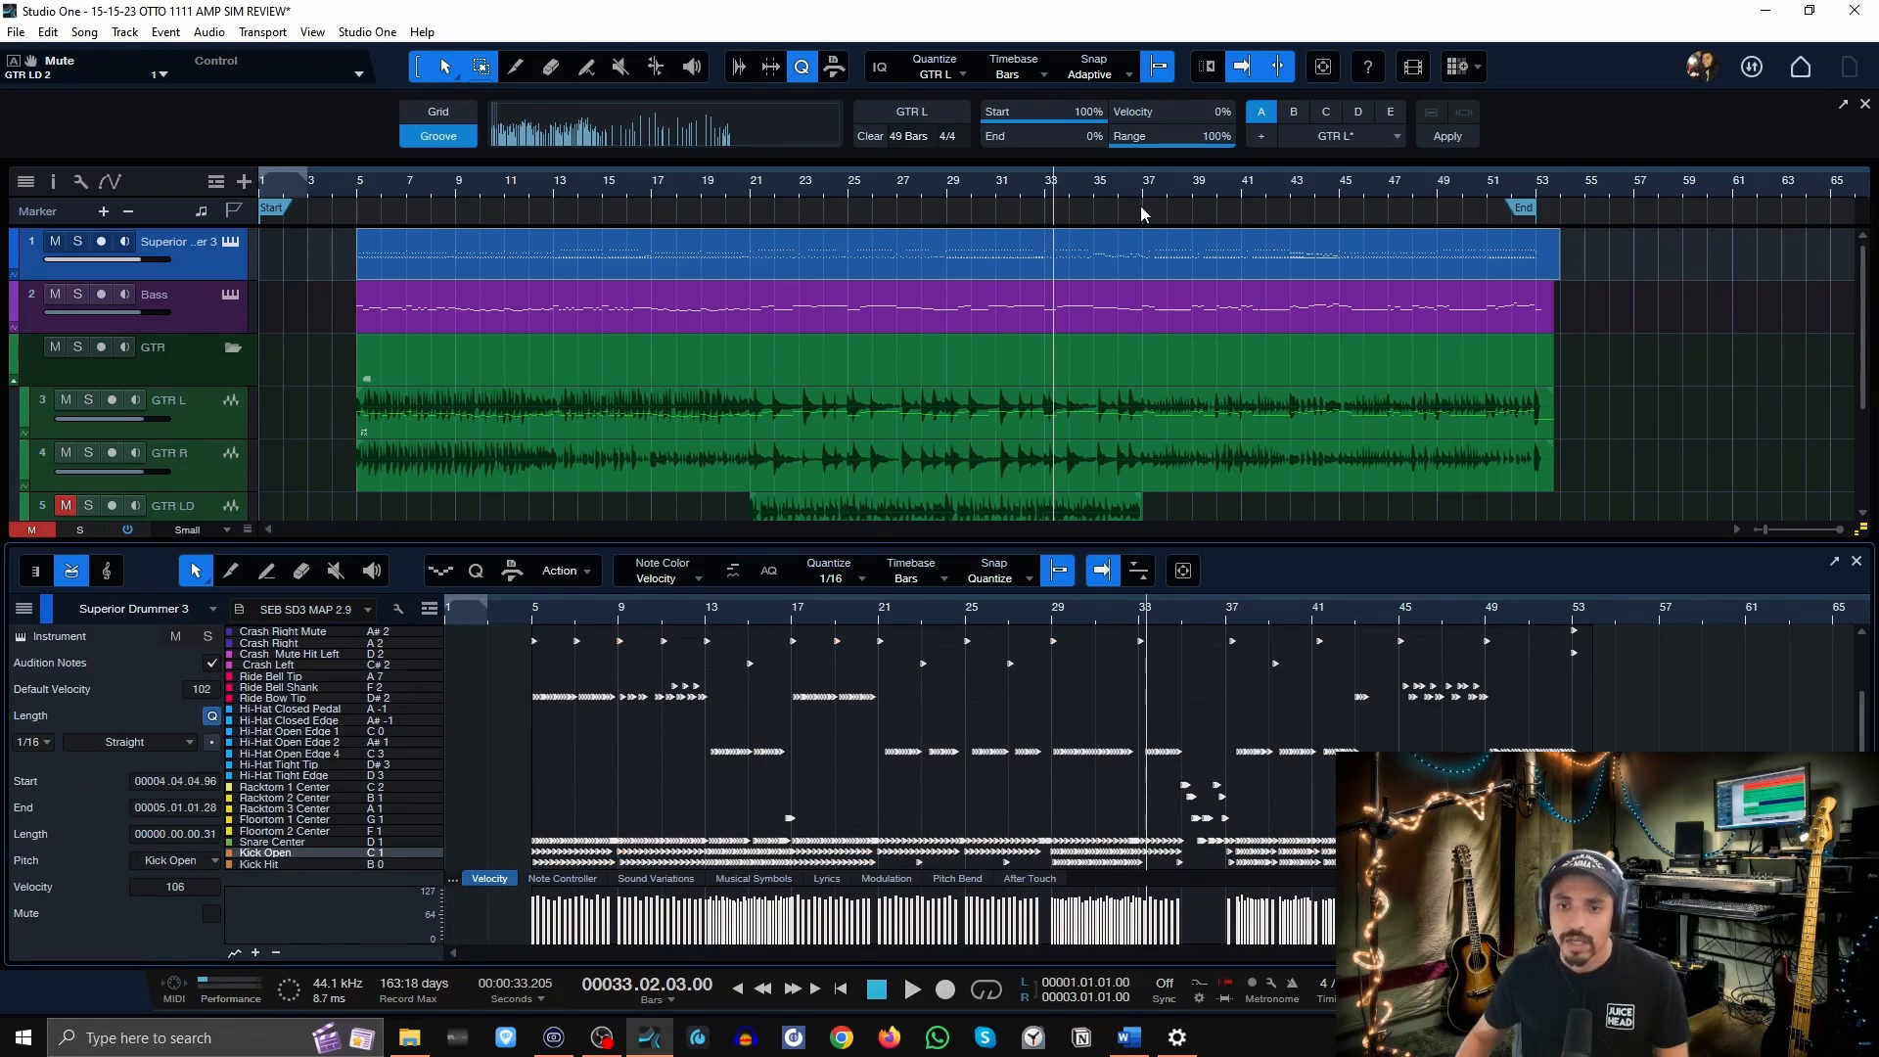
scroll(598, 604, up, 10)
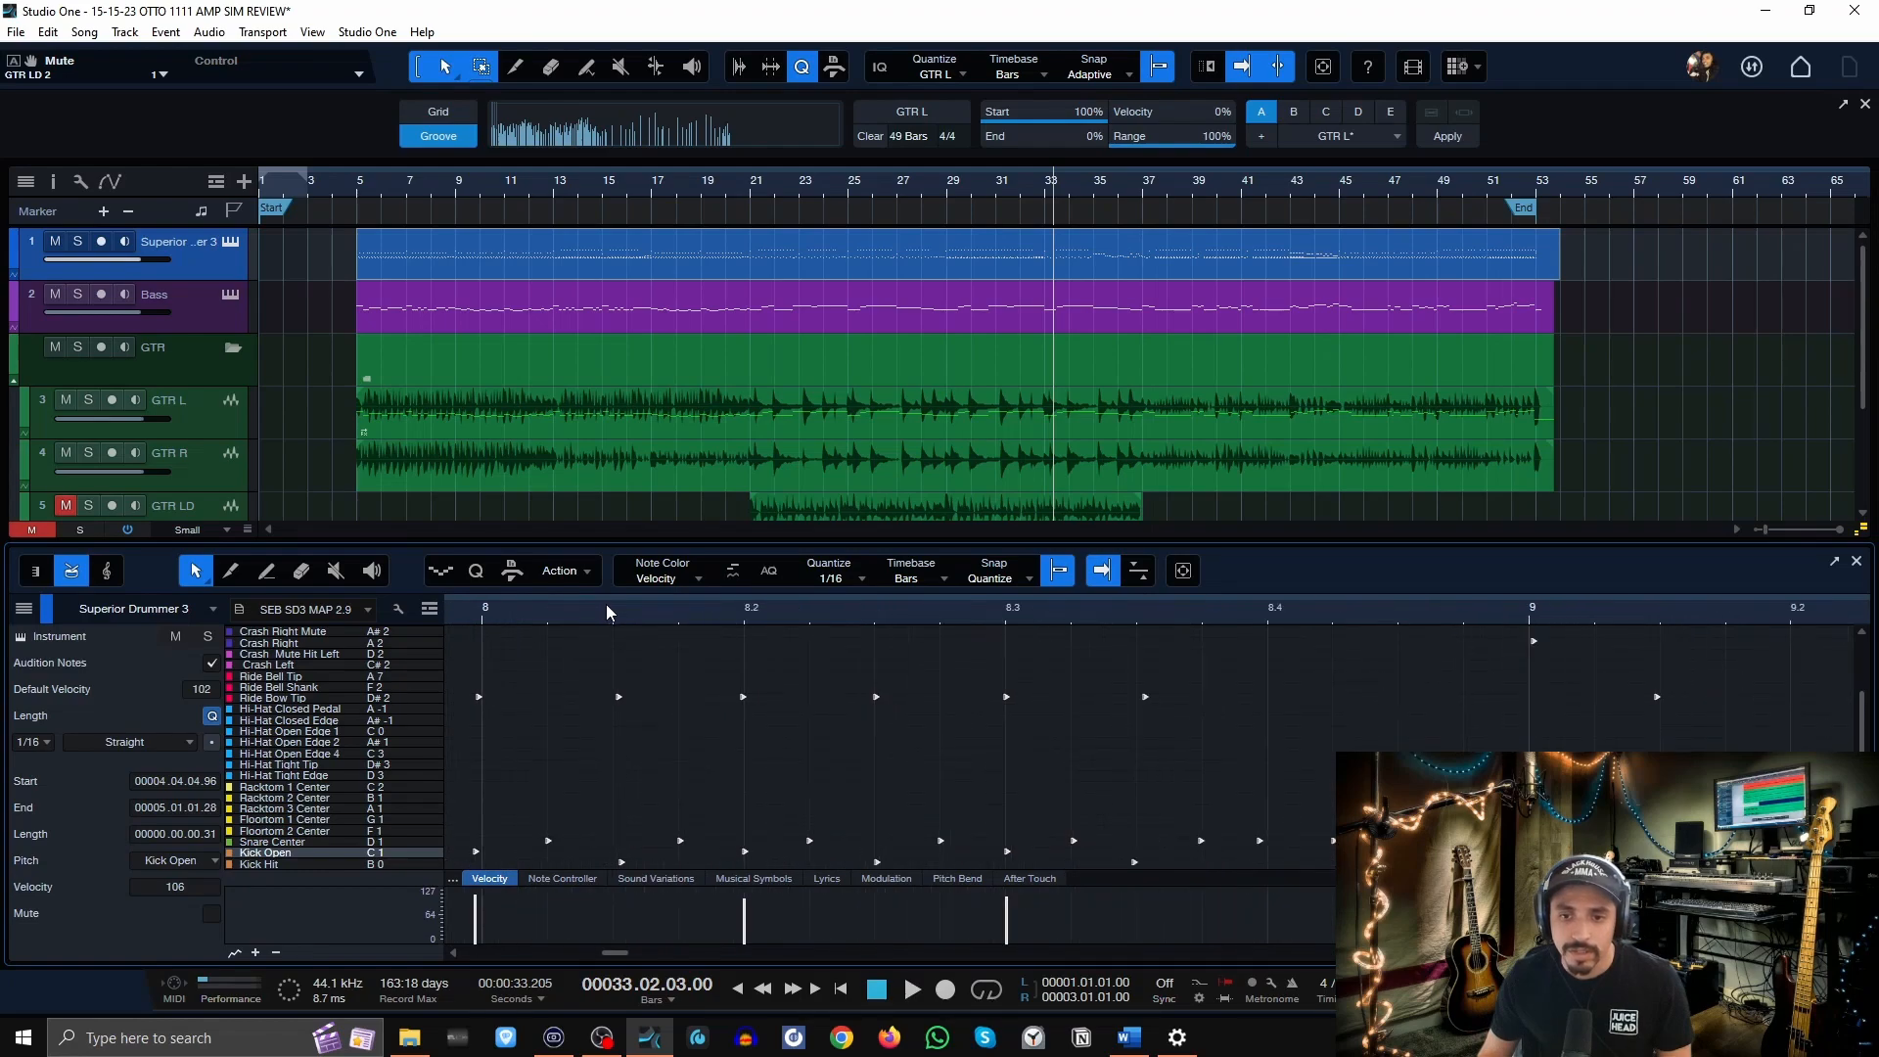
scroll(924, 626, up, 5)
click(1004, 756)
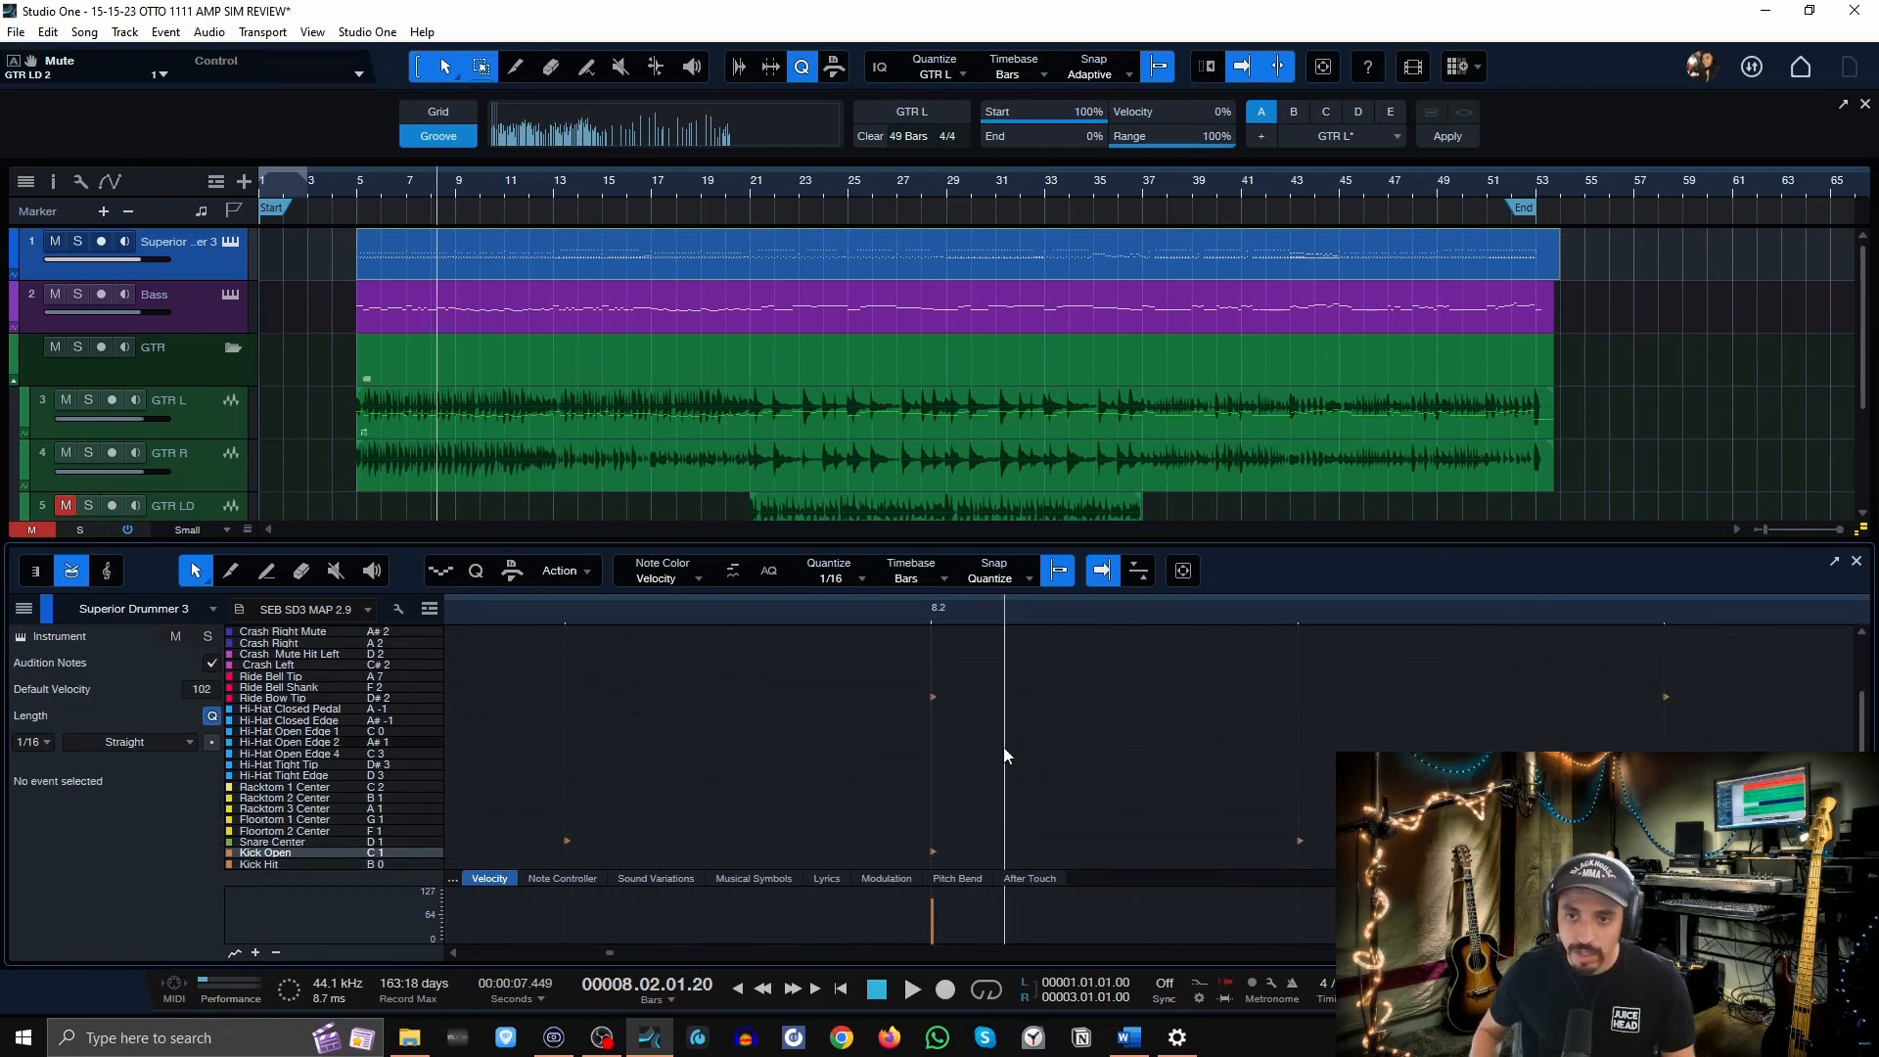
Humanize the timing of the drum notes from bar 5 to about bar 23 and inspect the offsets at bar 11.
scroll(1004, 756, down, 15)
drag(529, 637, 1226, 889)
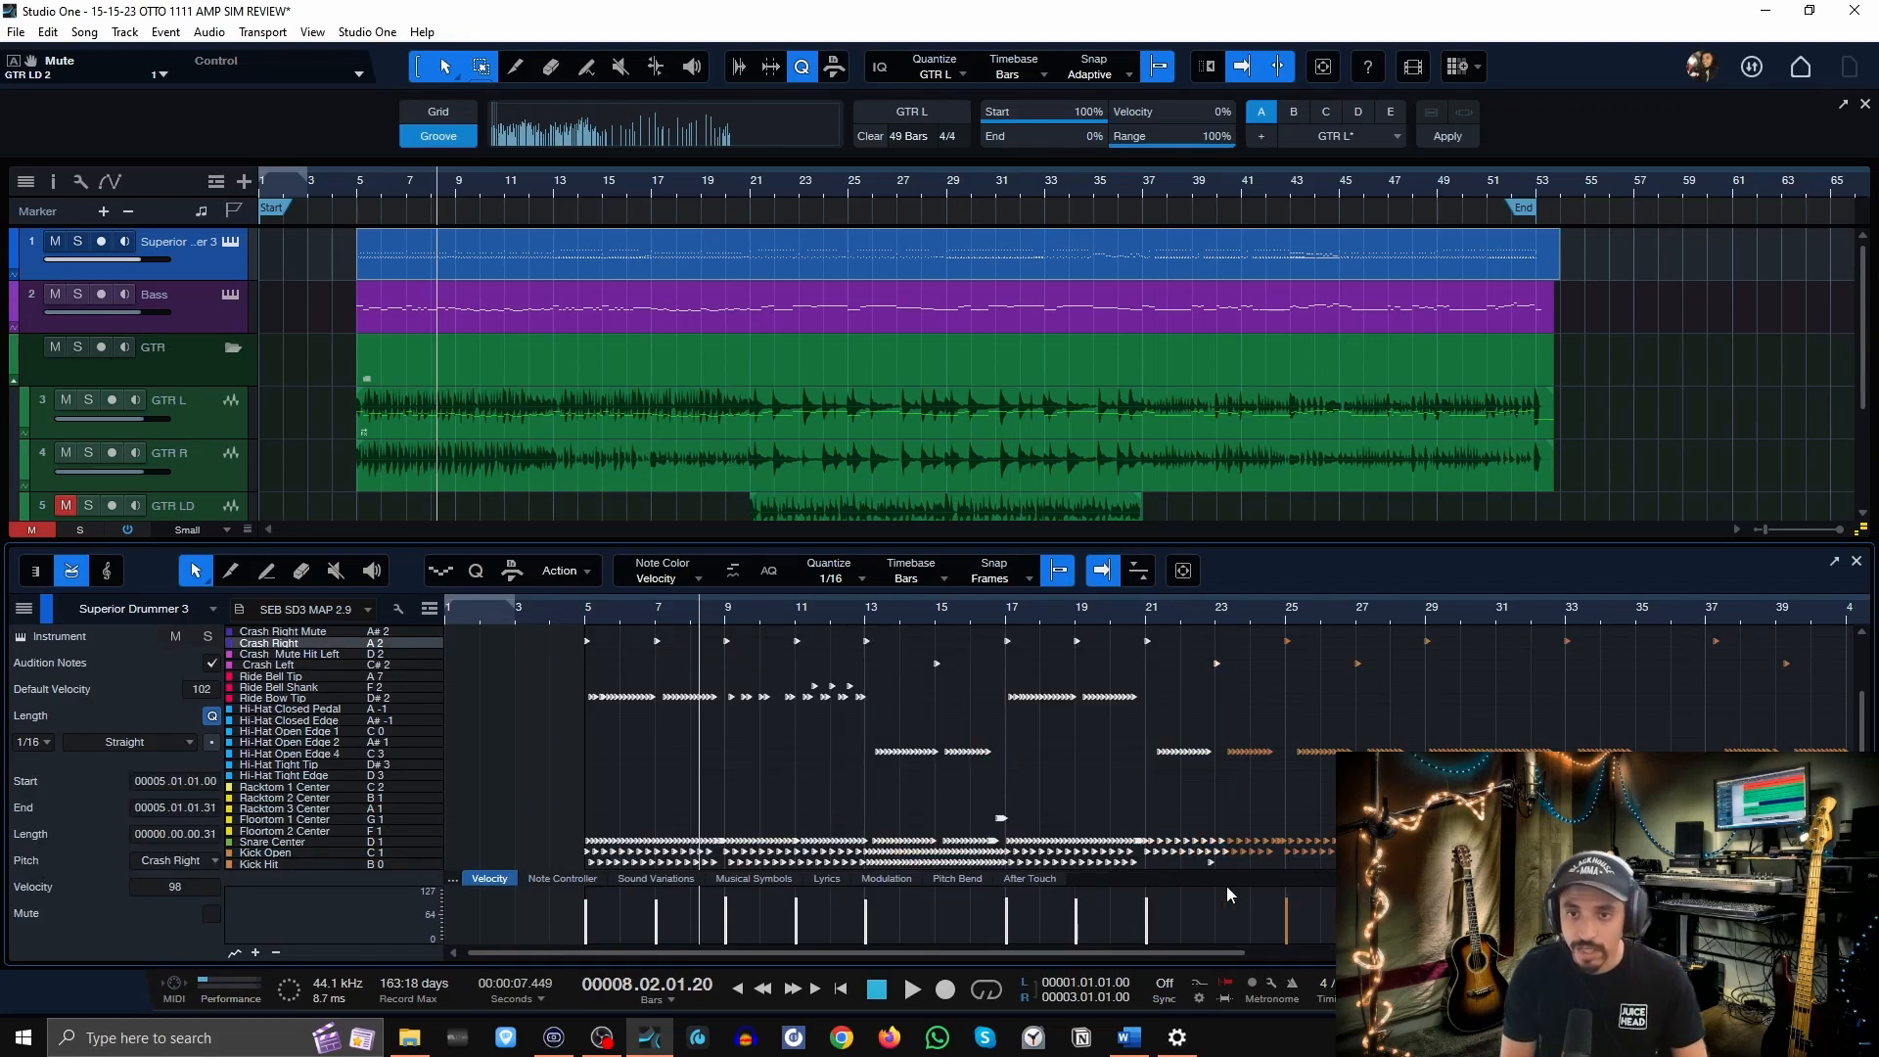
key(q)
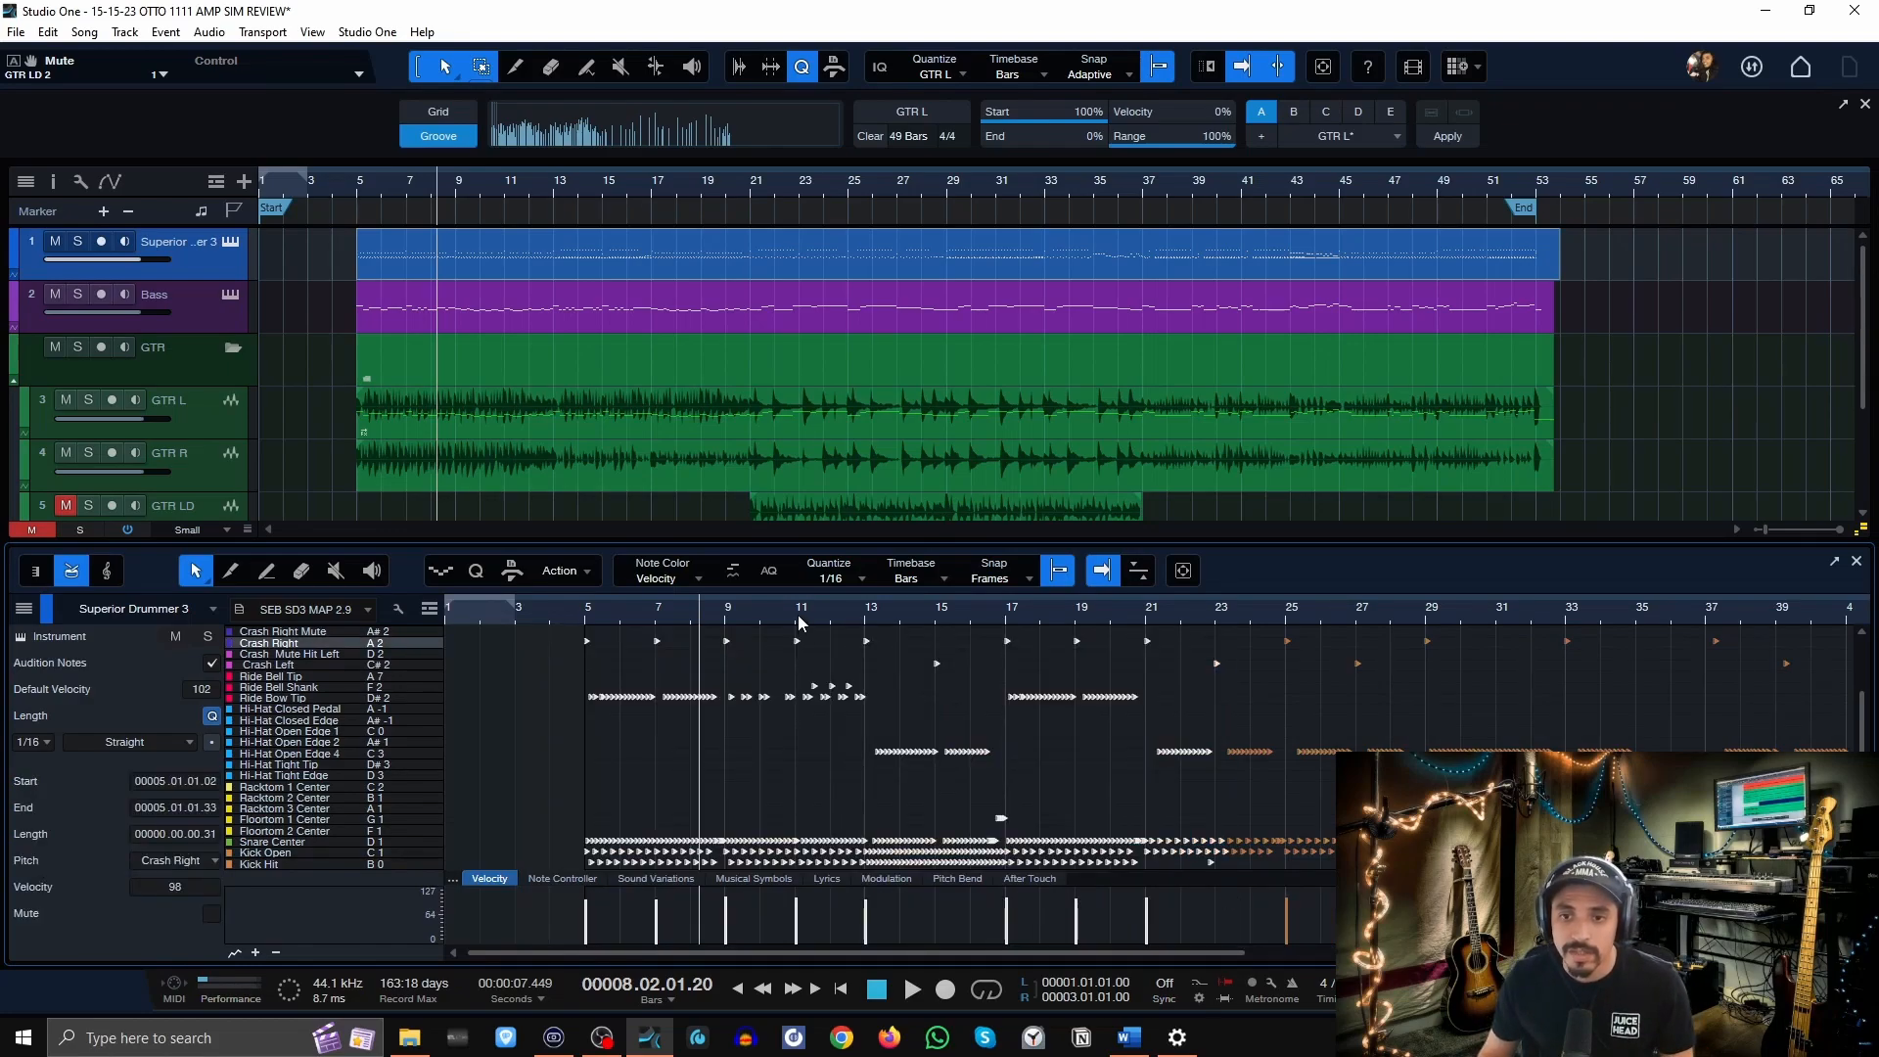
scroll(799, 621, up, 10)
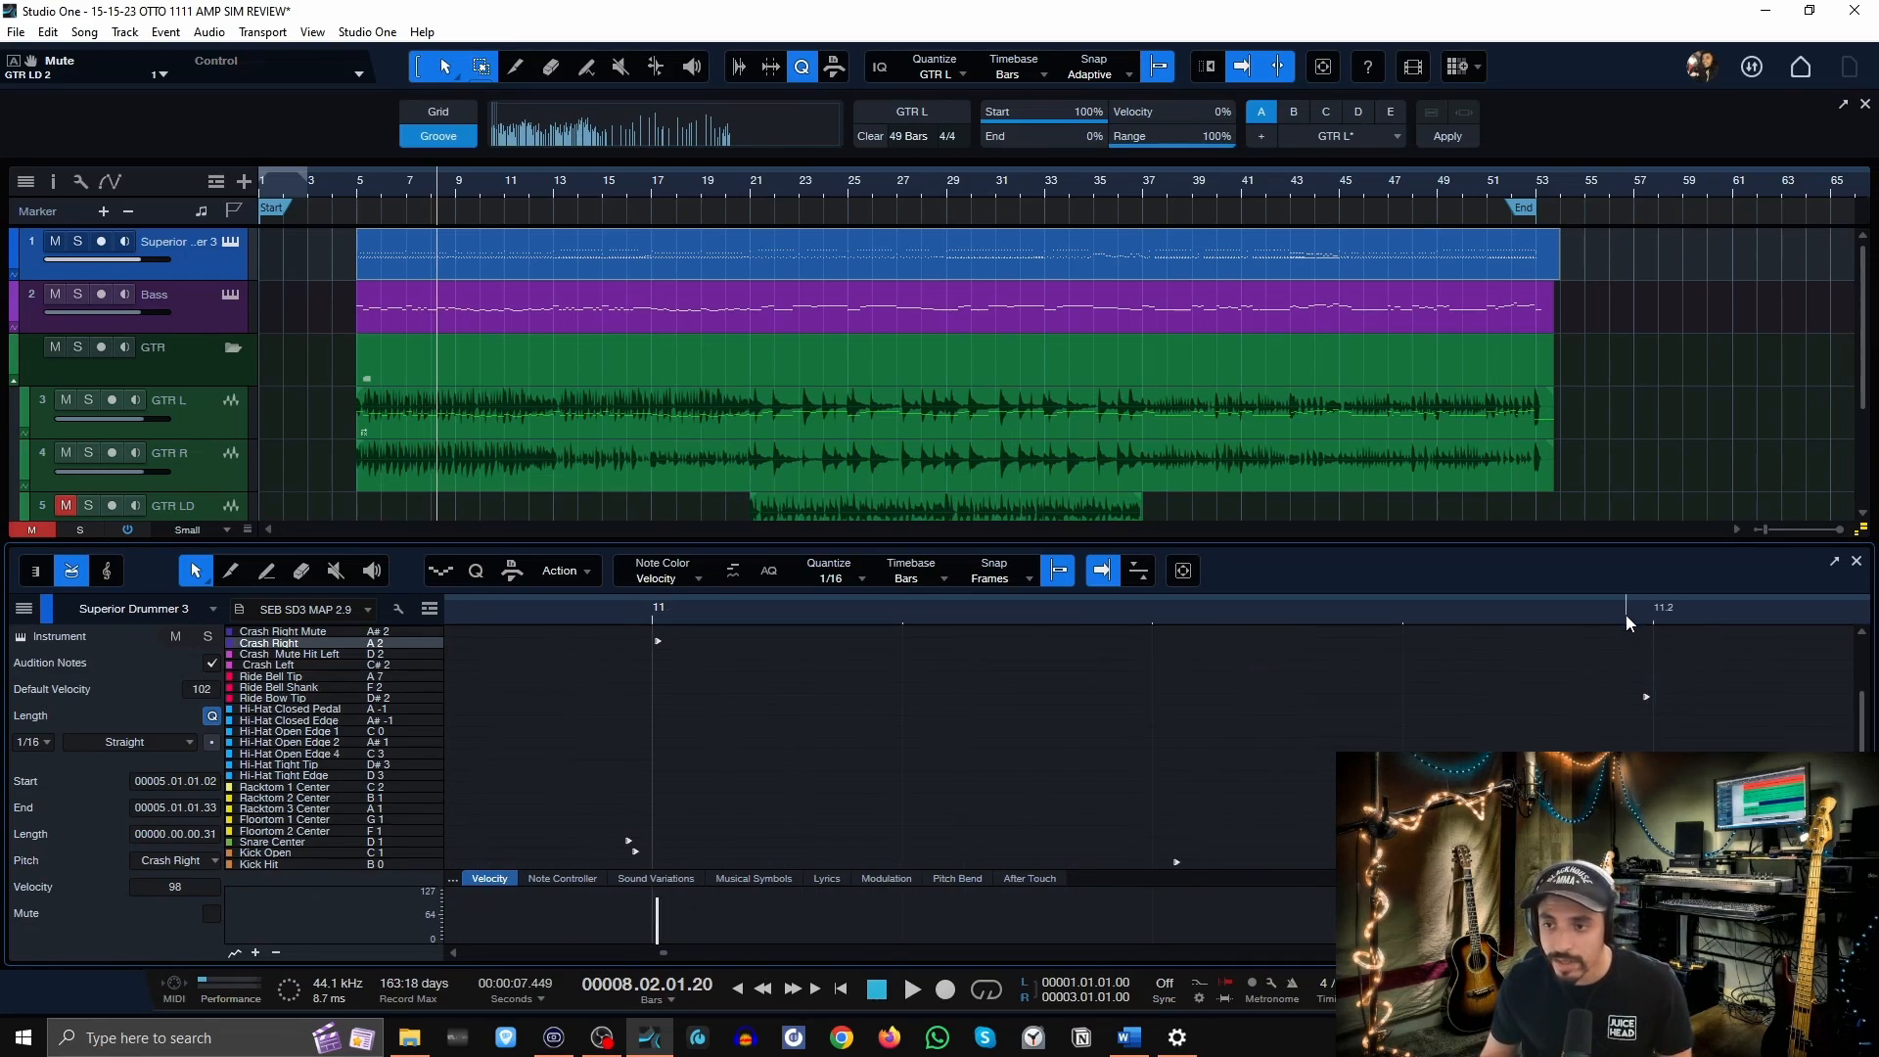
Try quantizing the selected drum notes to the 1/16 grid, then undo the quantization.
key(q)
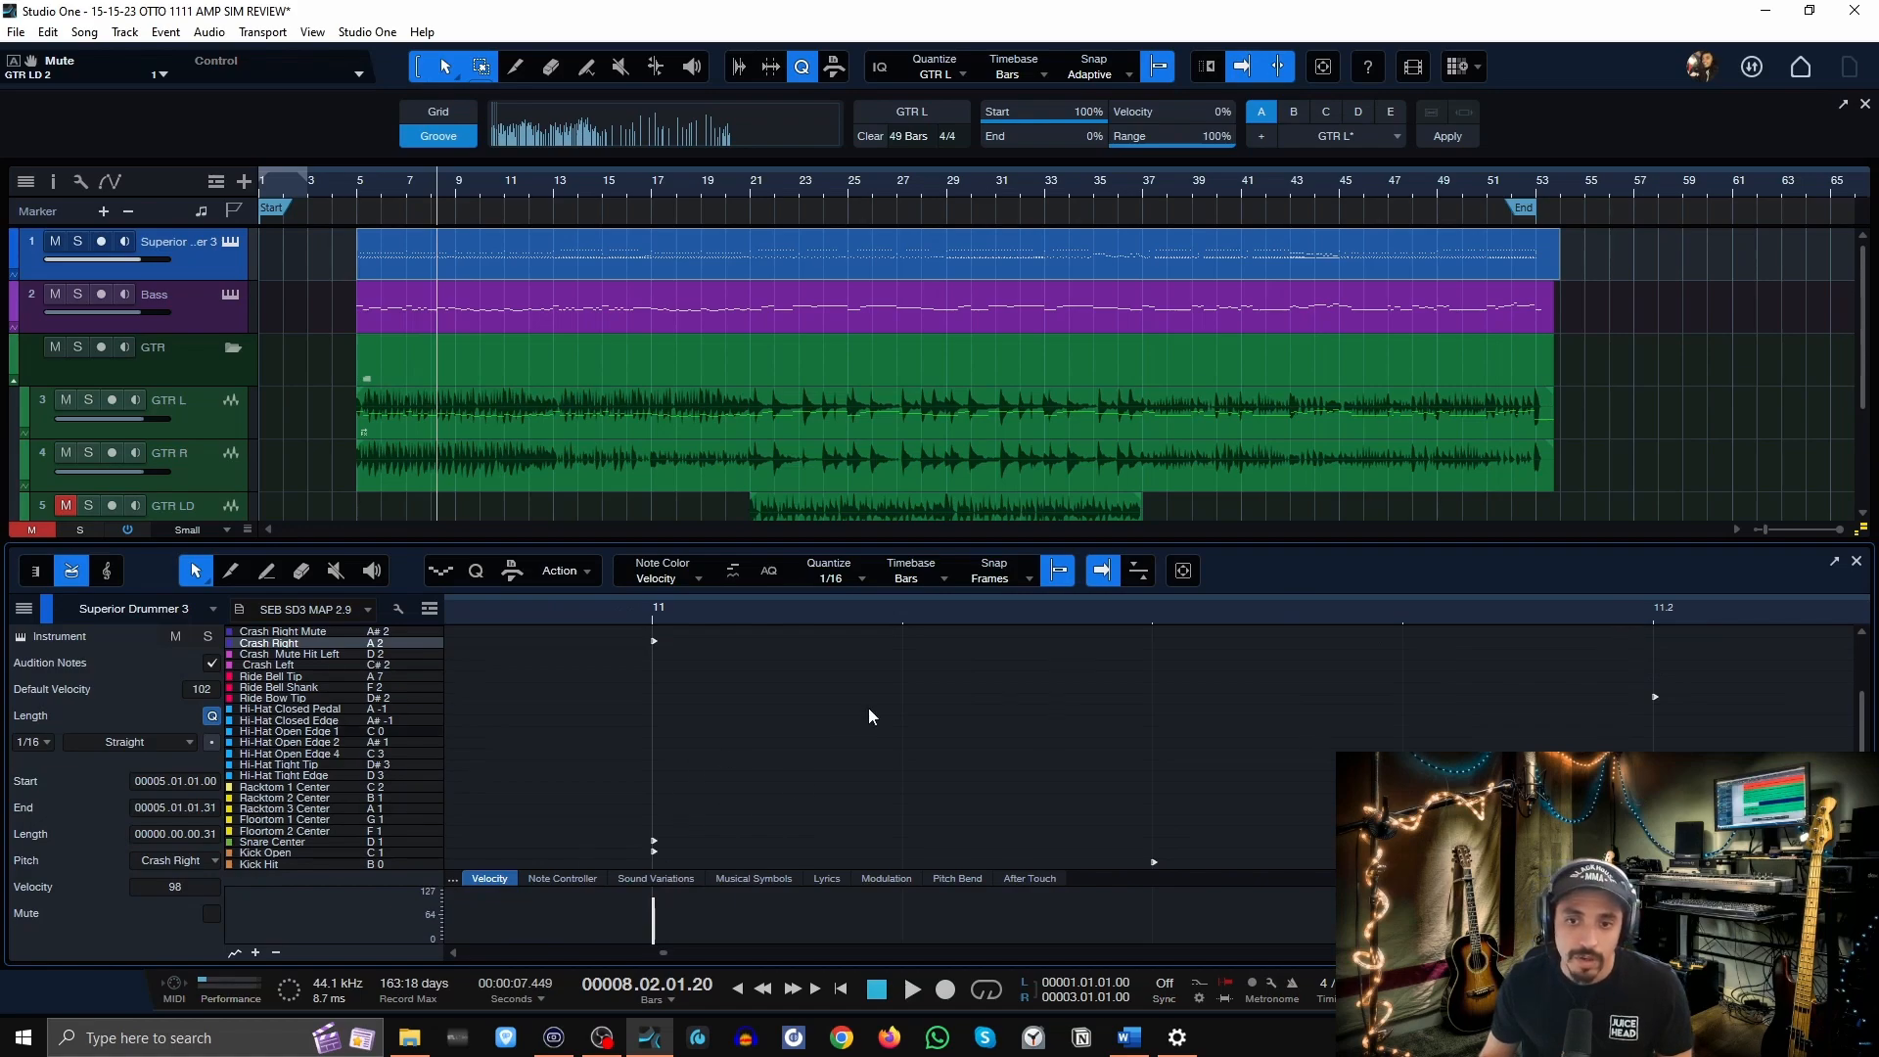
scroll(1073, 603, down, 3)
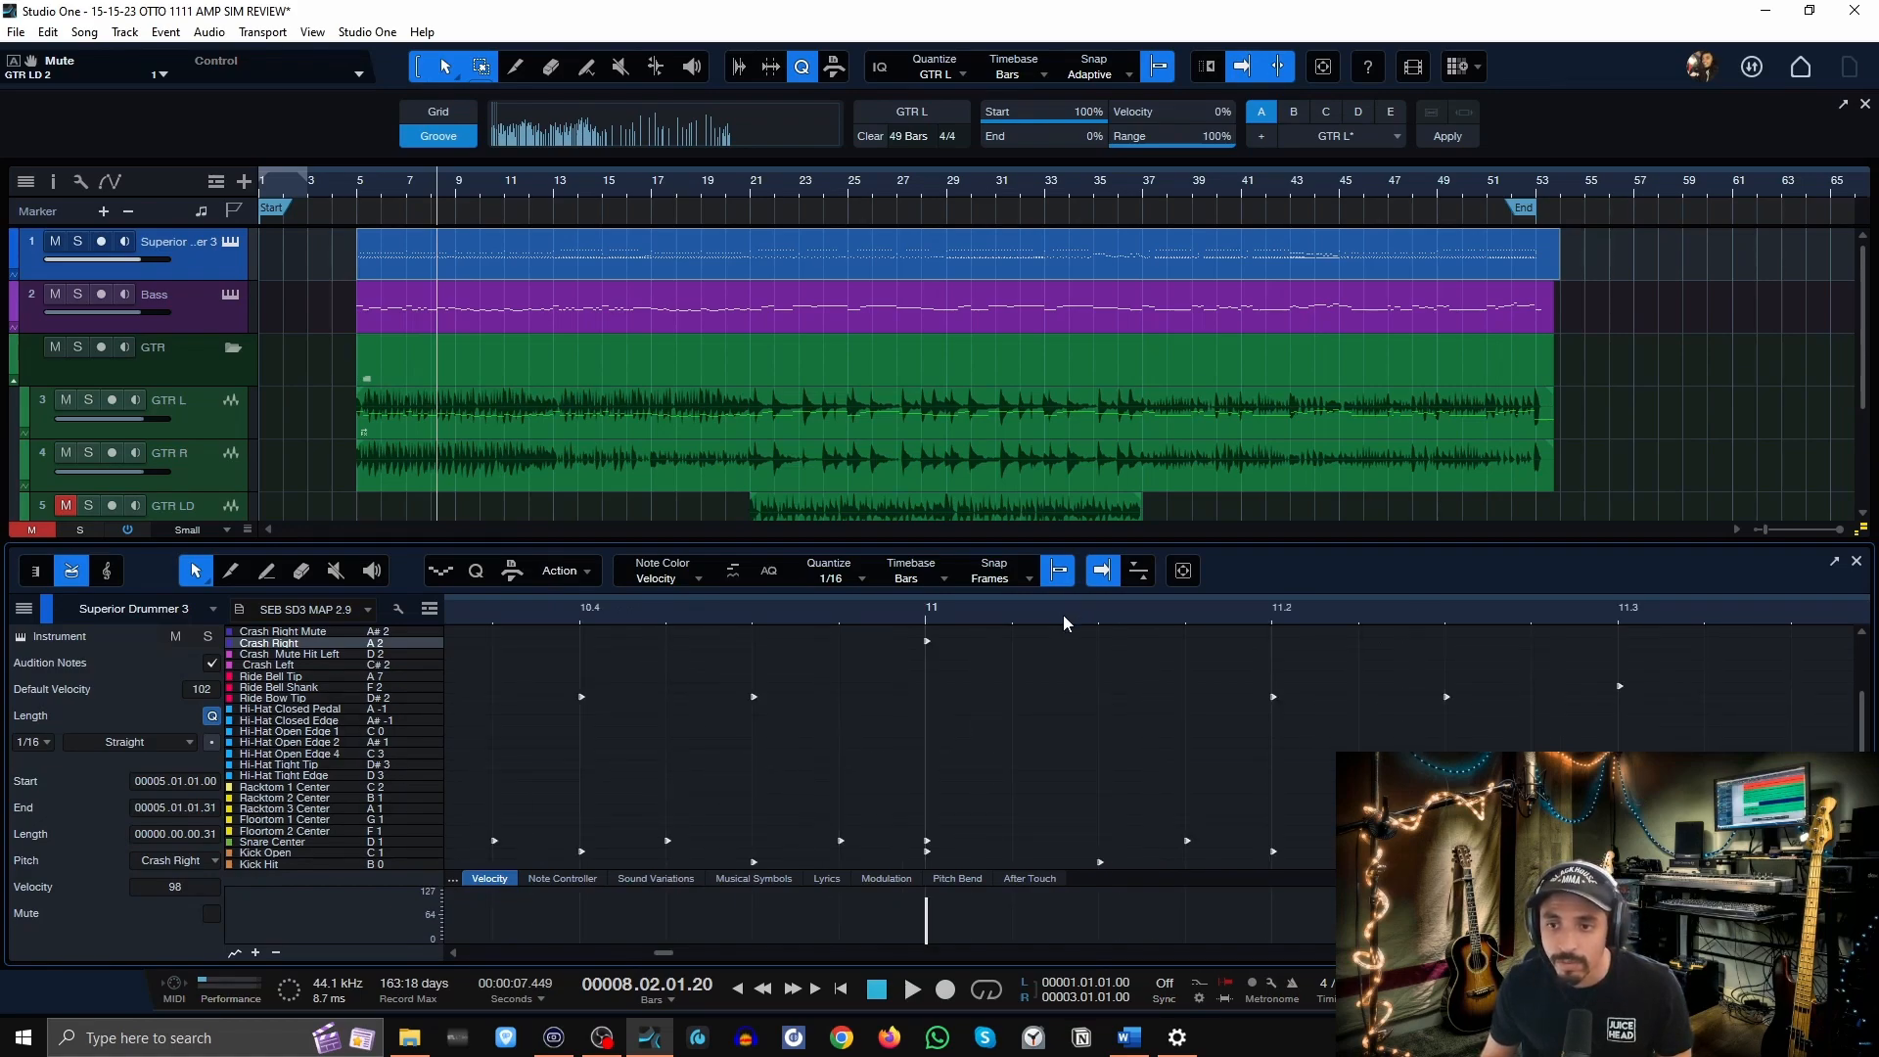
key(ctrl+z)
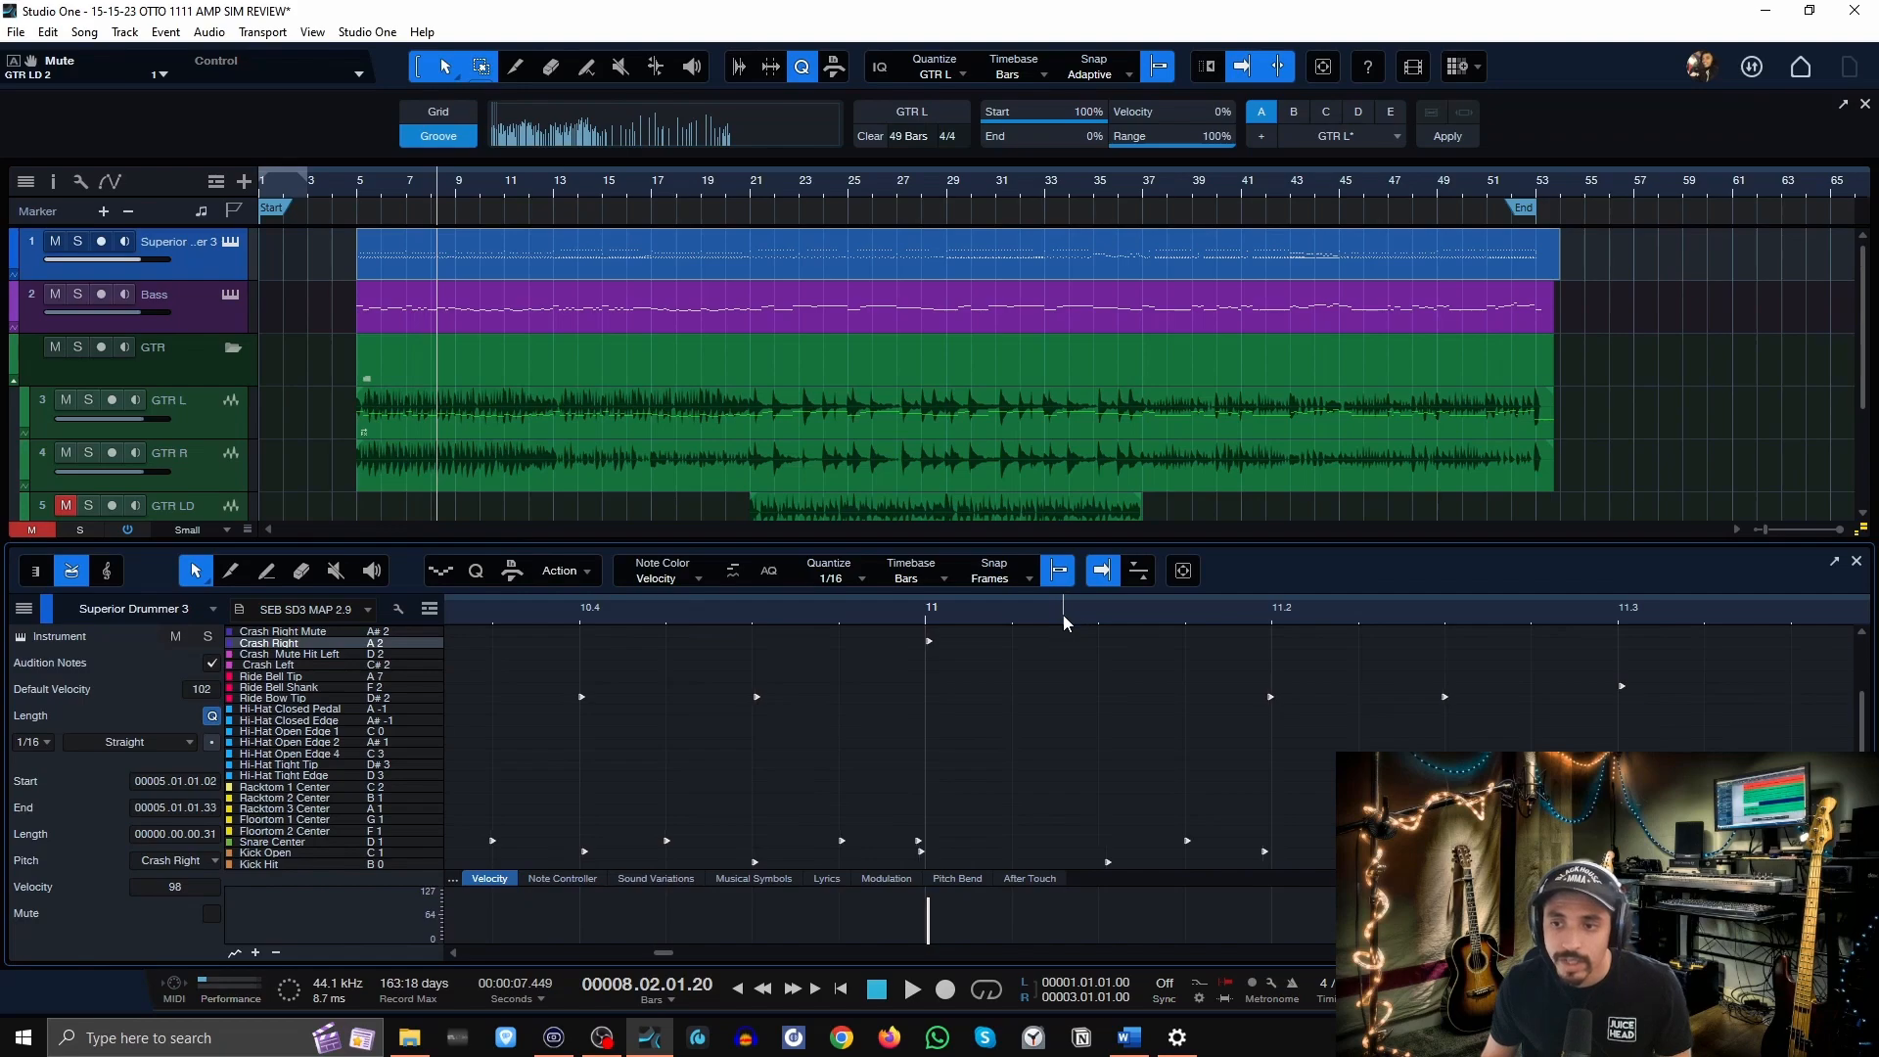
Deselect the drum notes and show the whole merged drum clip in the note editor.
click(1856, 561)
double_click(1435, 276)
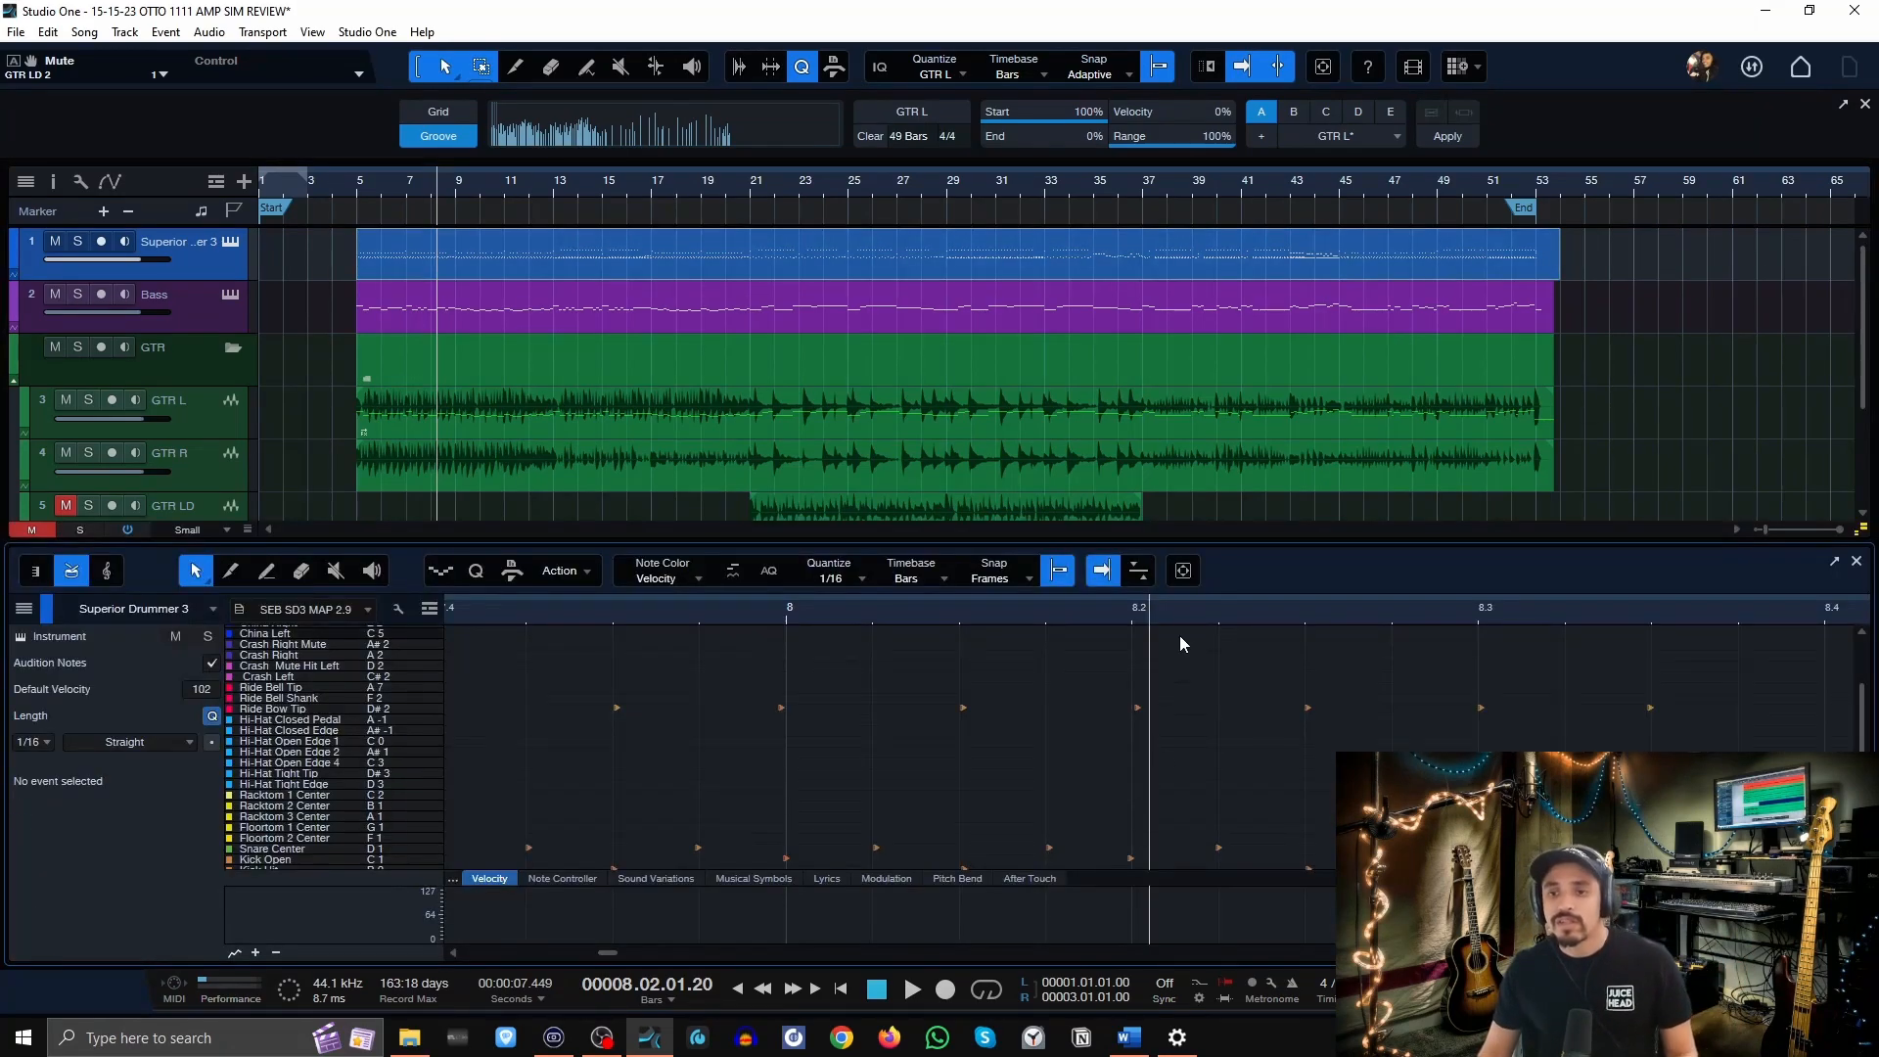
scroll(1188, 607, down, 10)
scroll(1150, 747, down, 1)
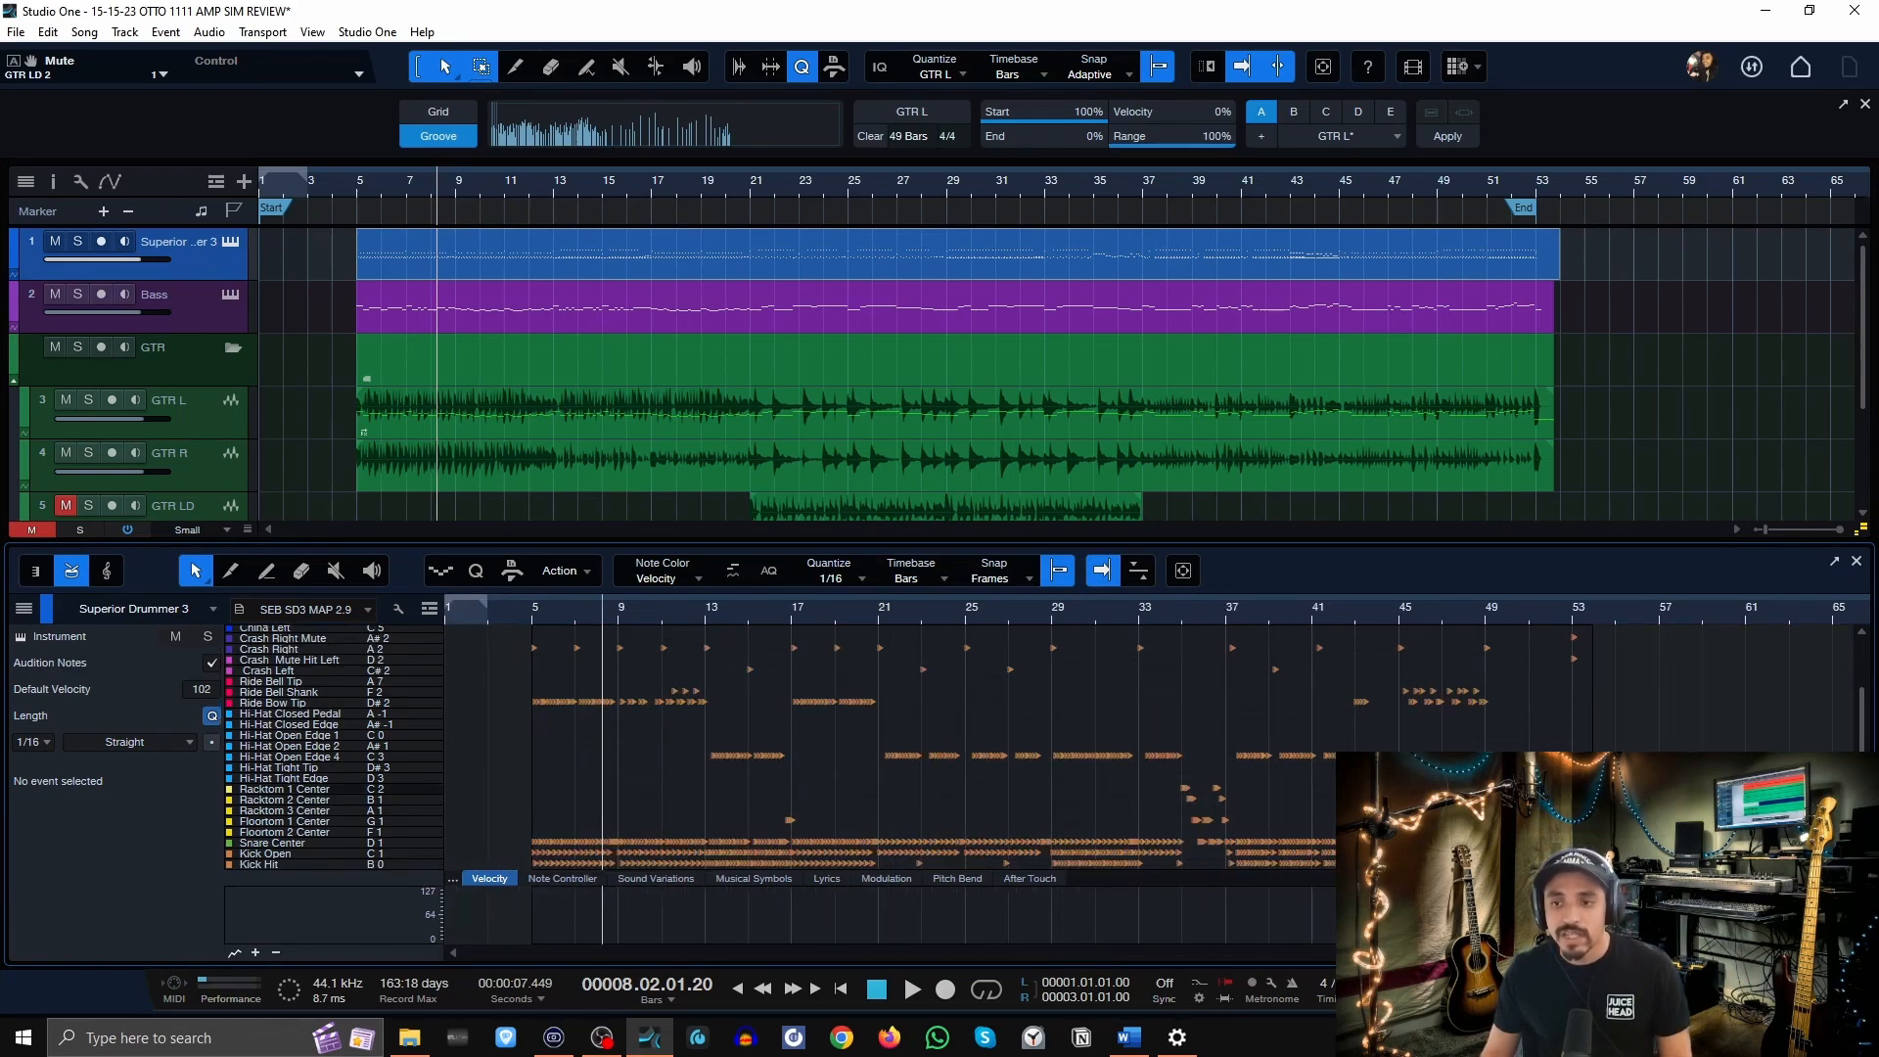